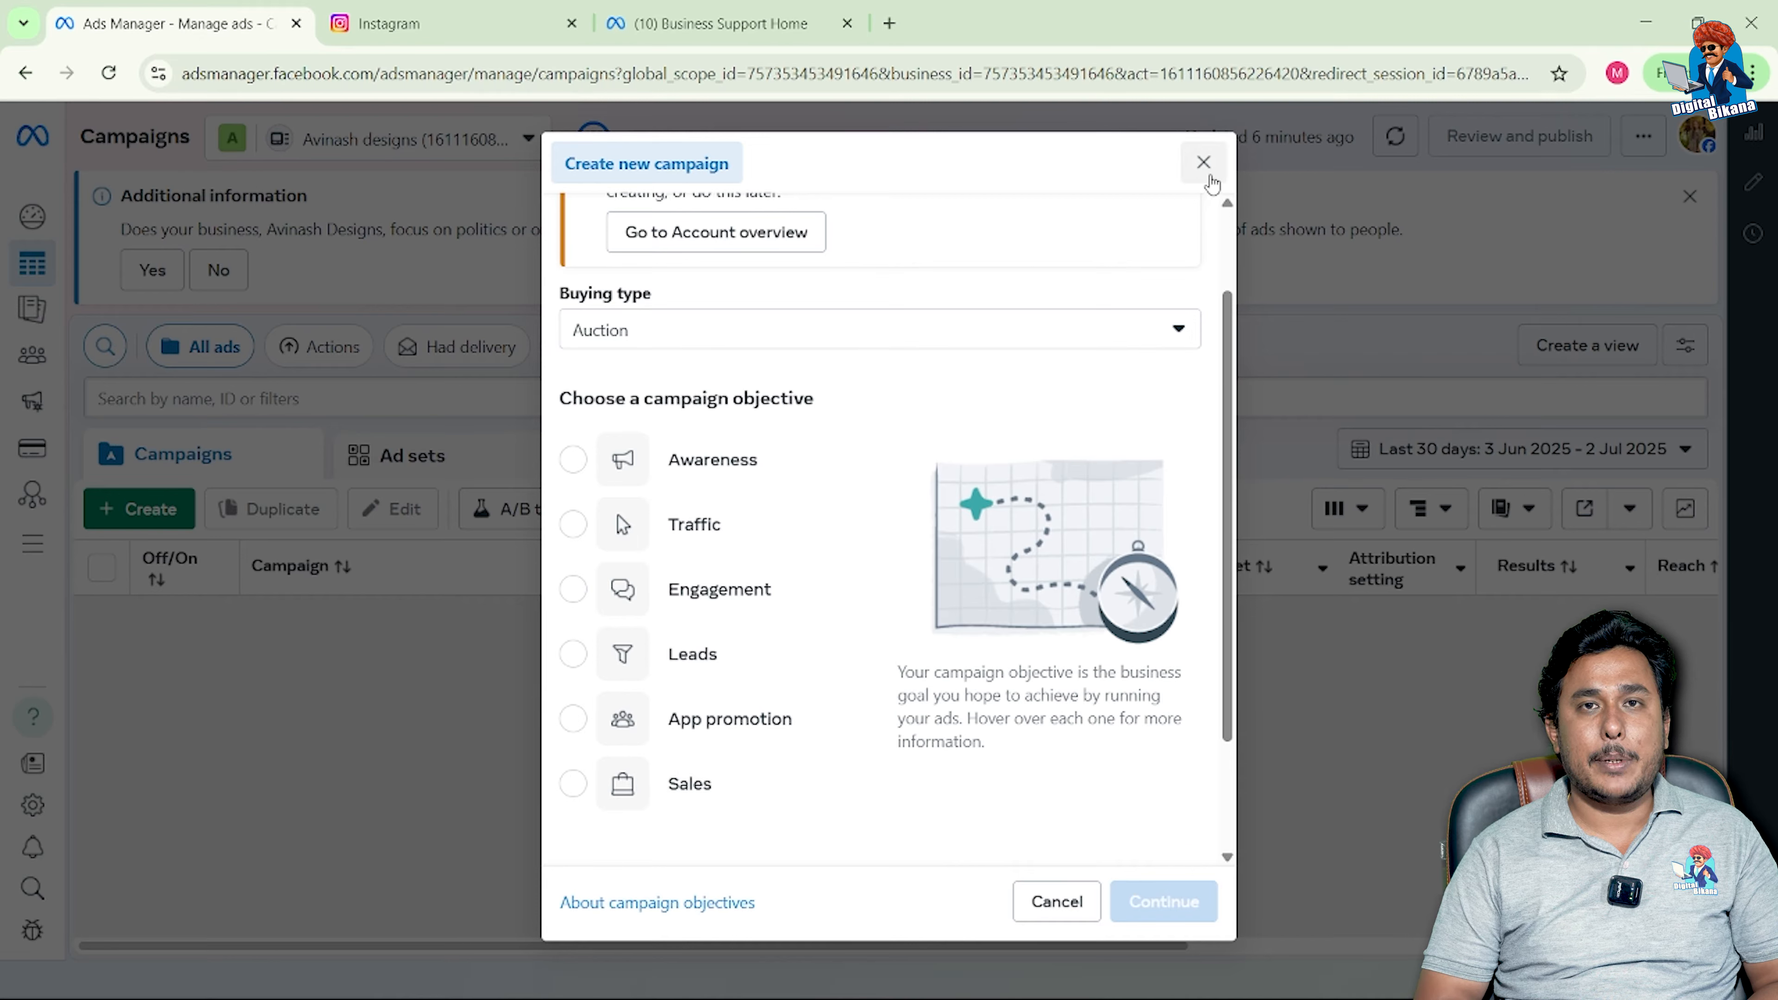
Step: Create a new Traffic-objective campaign using the manual traffic campaign setup
left_click(1204, 163)
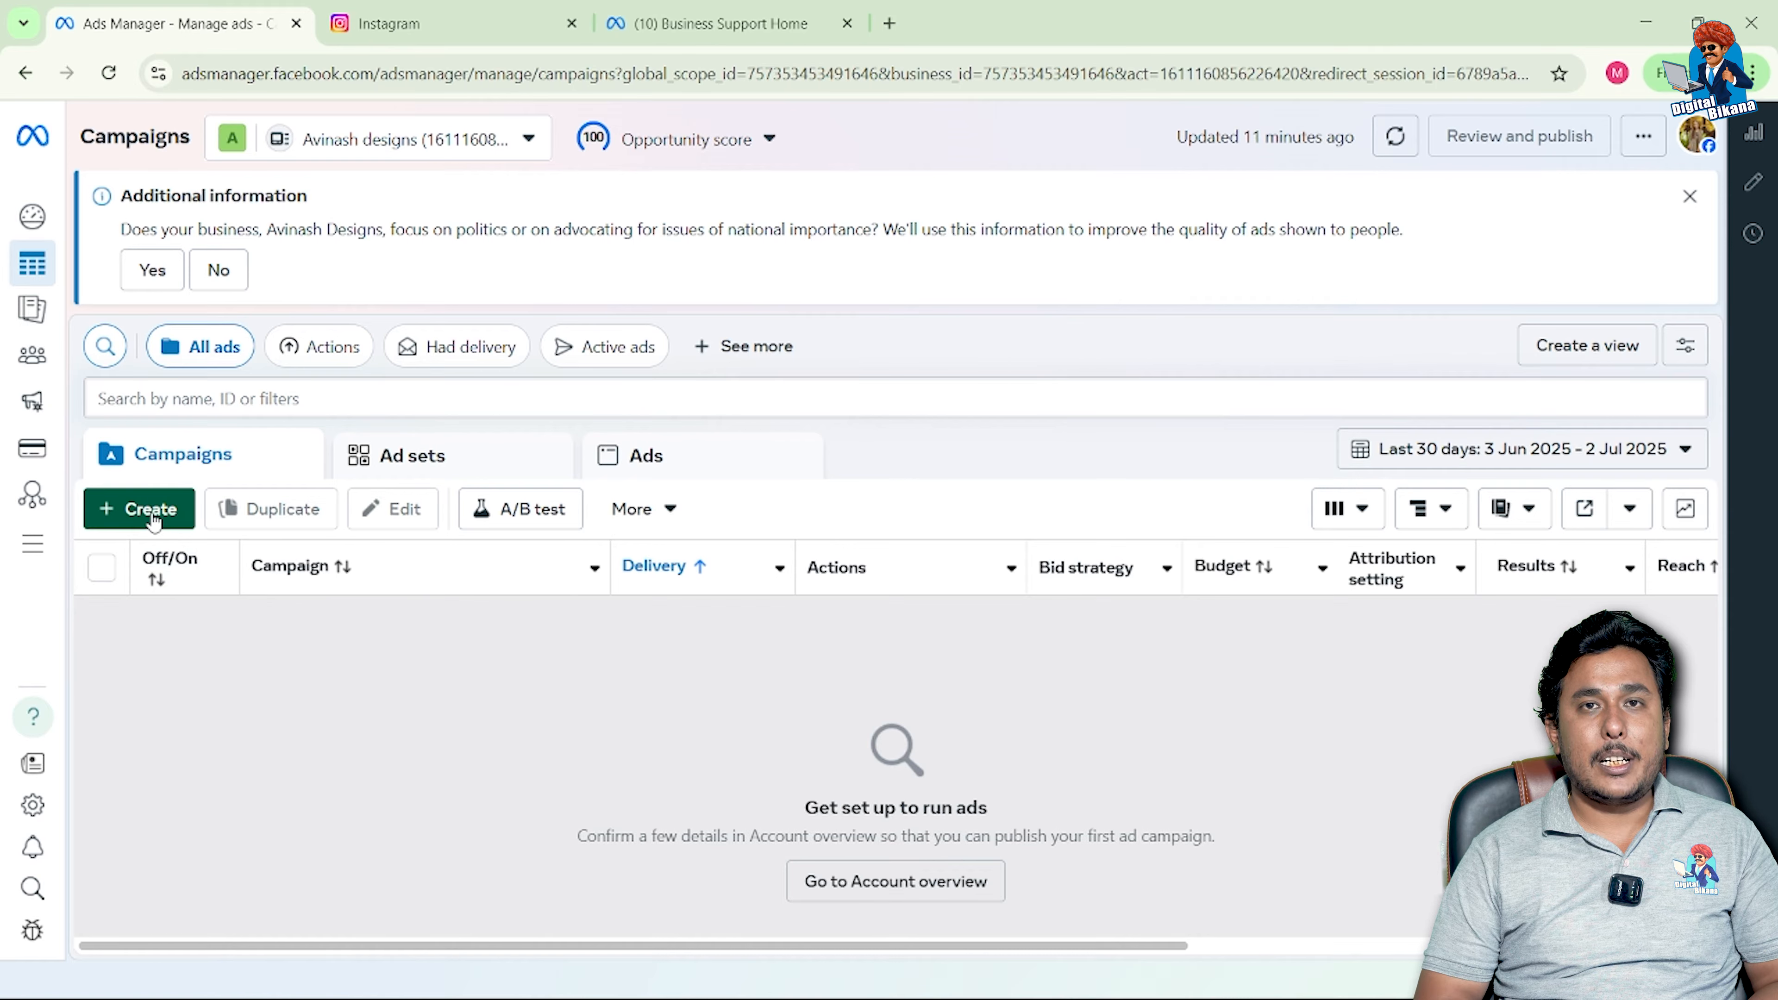
left_click(151, 515)
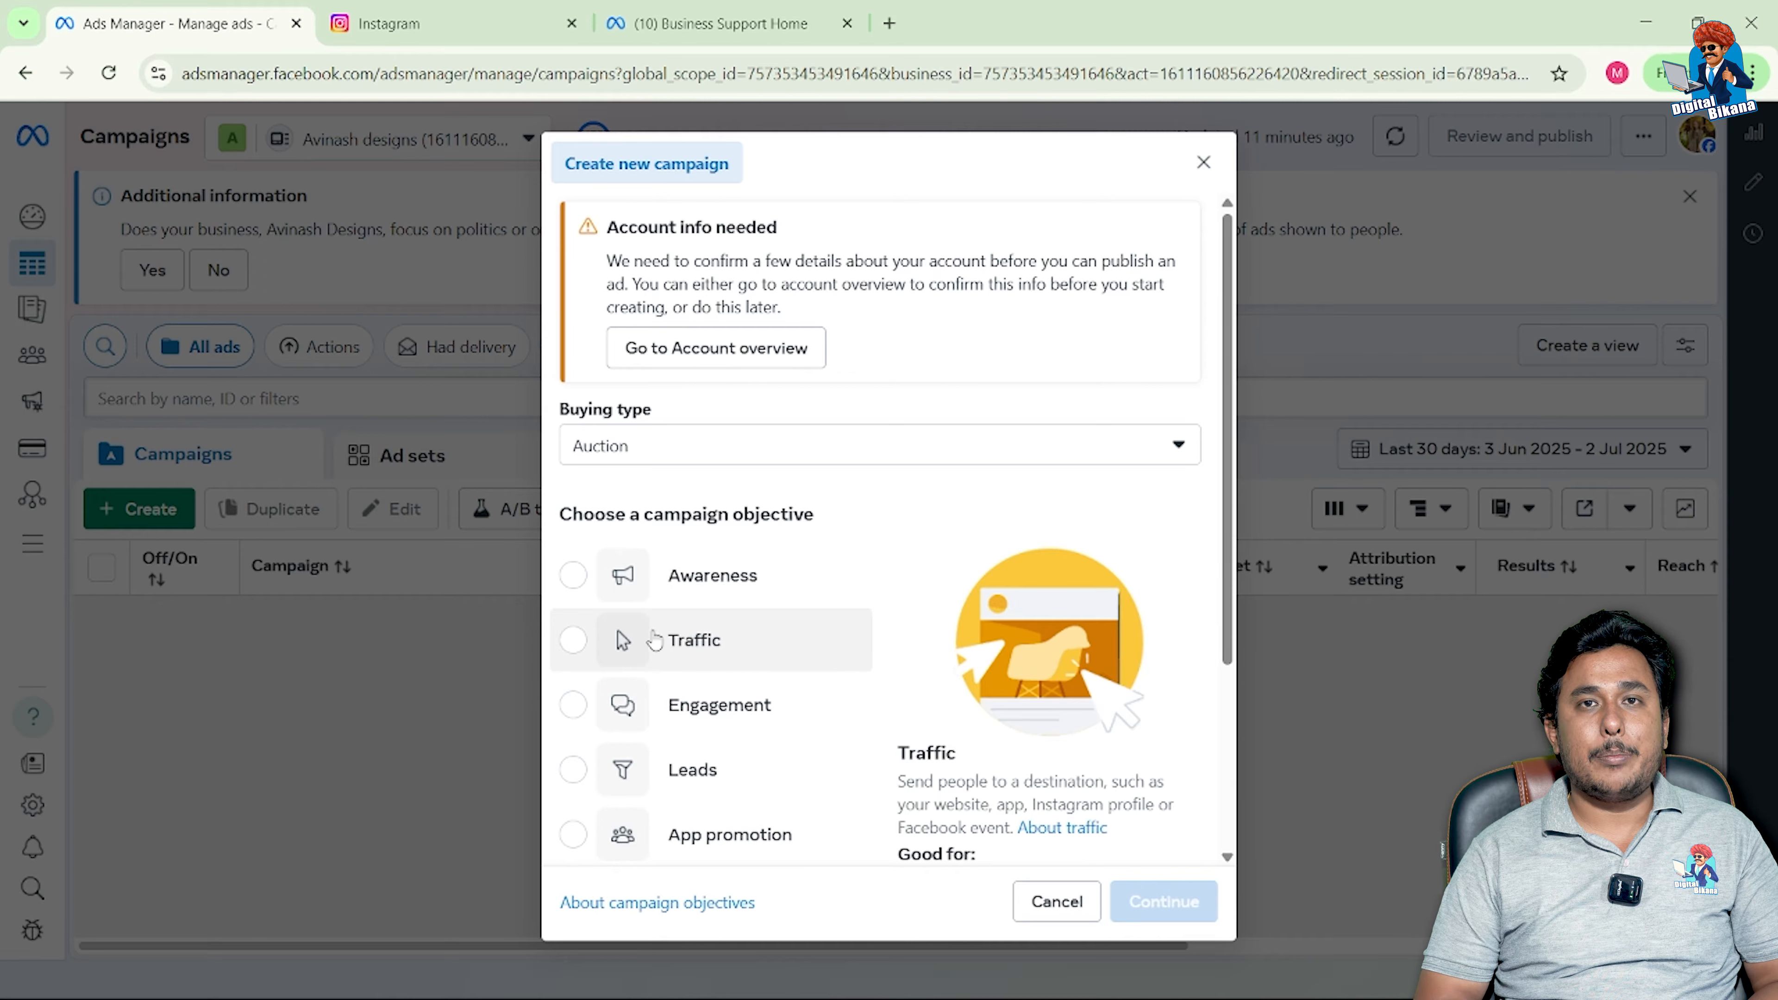
left_click(574, 650)
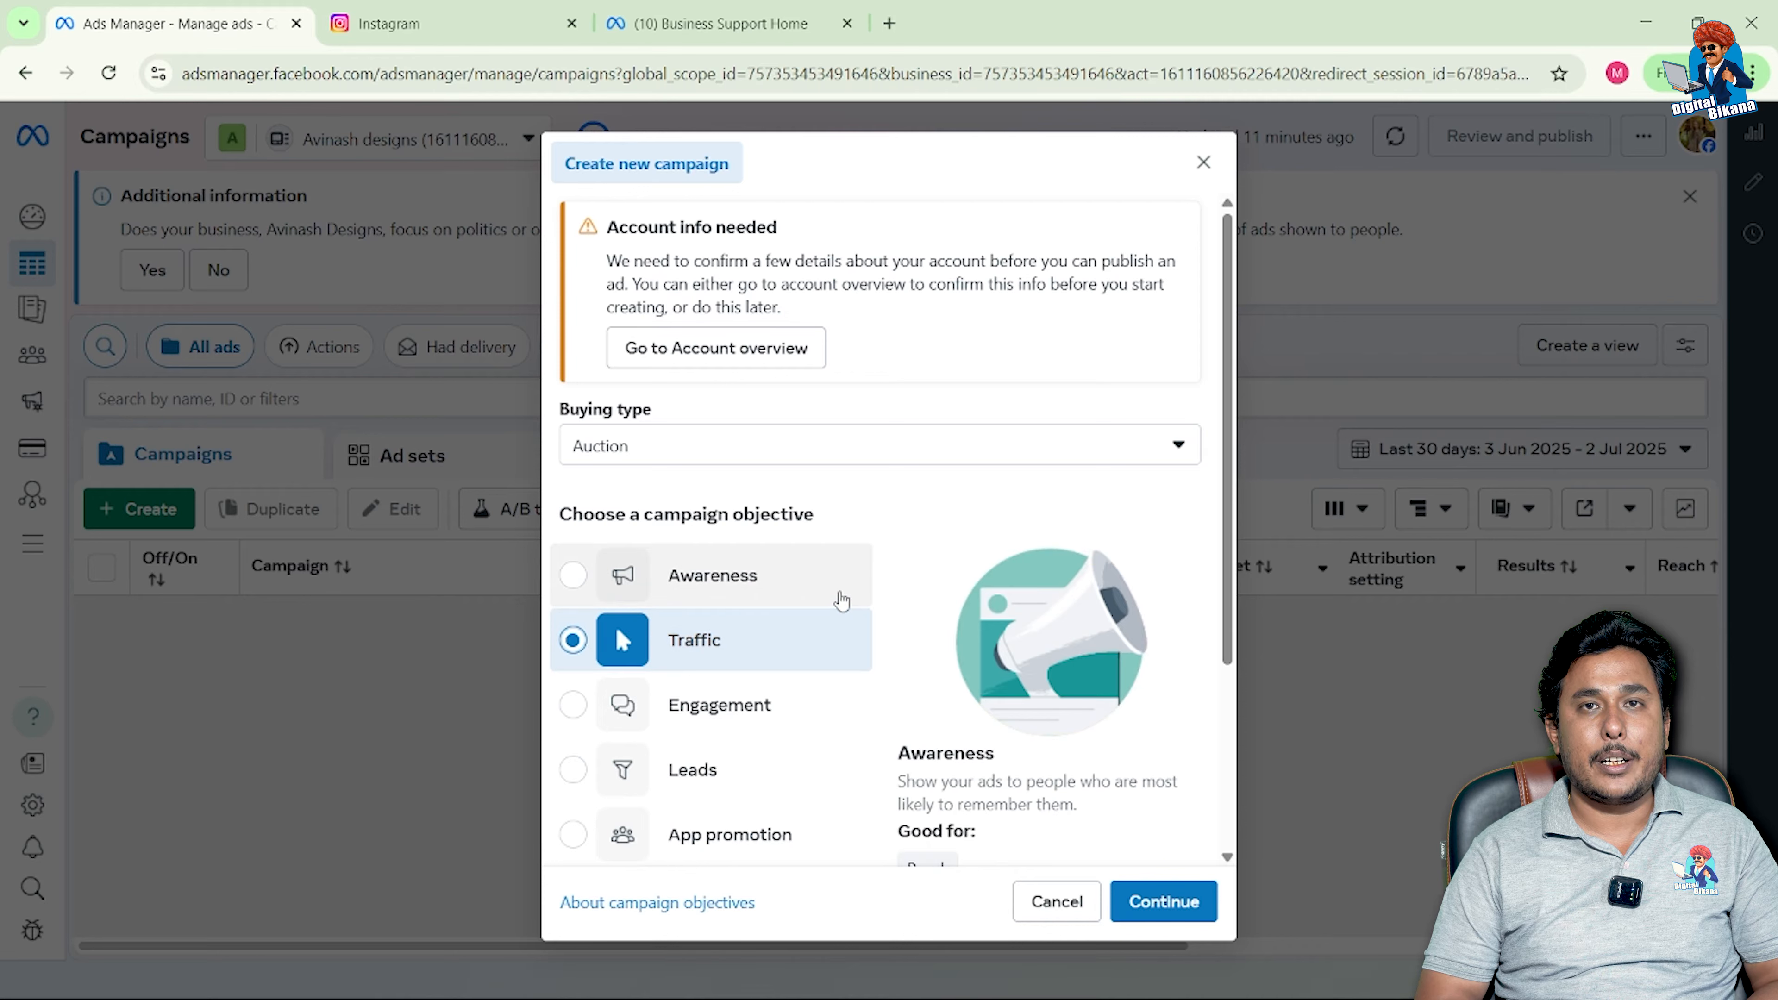
left_click(1155, 914)
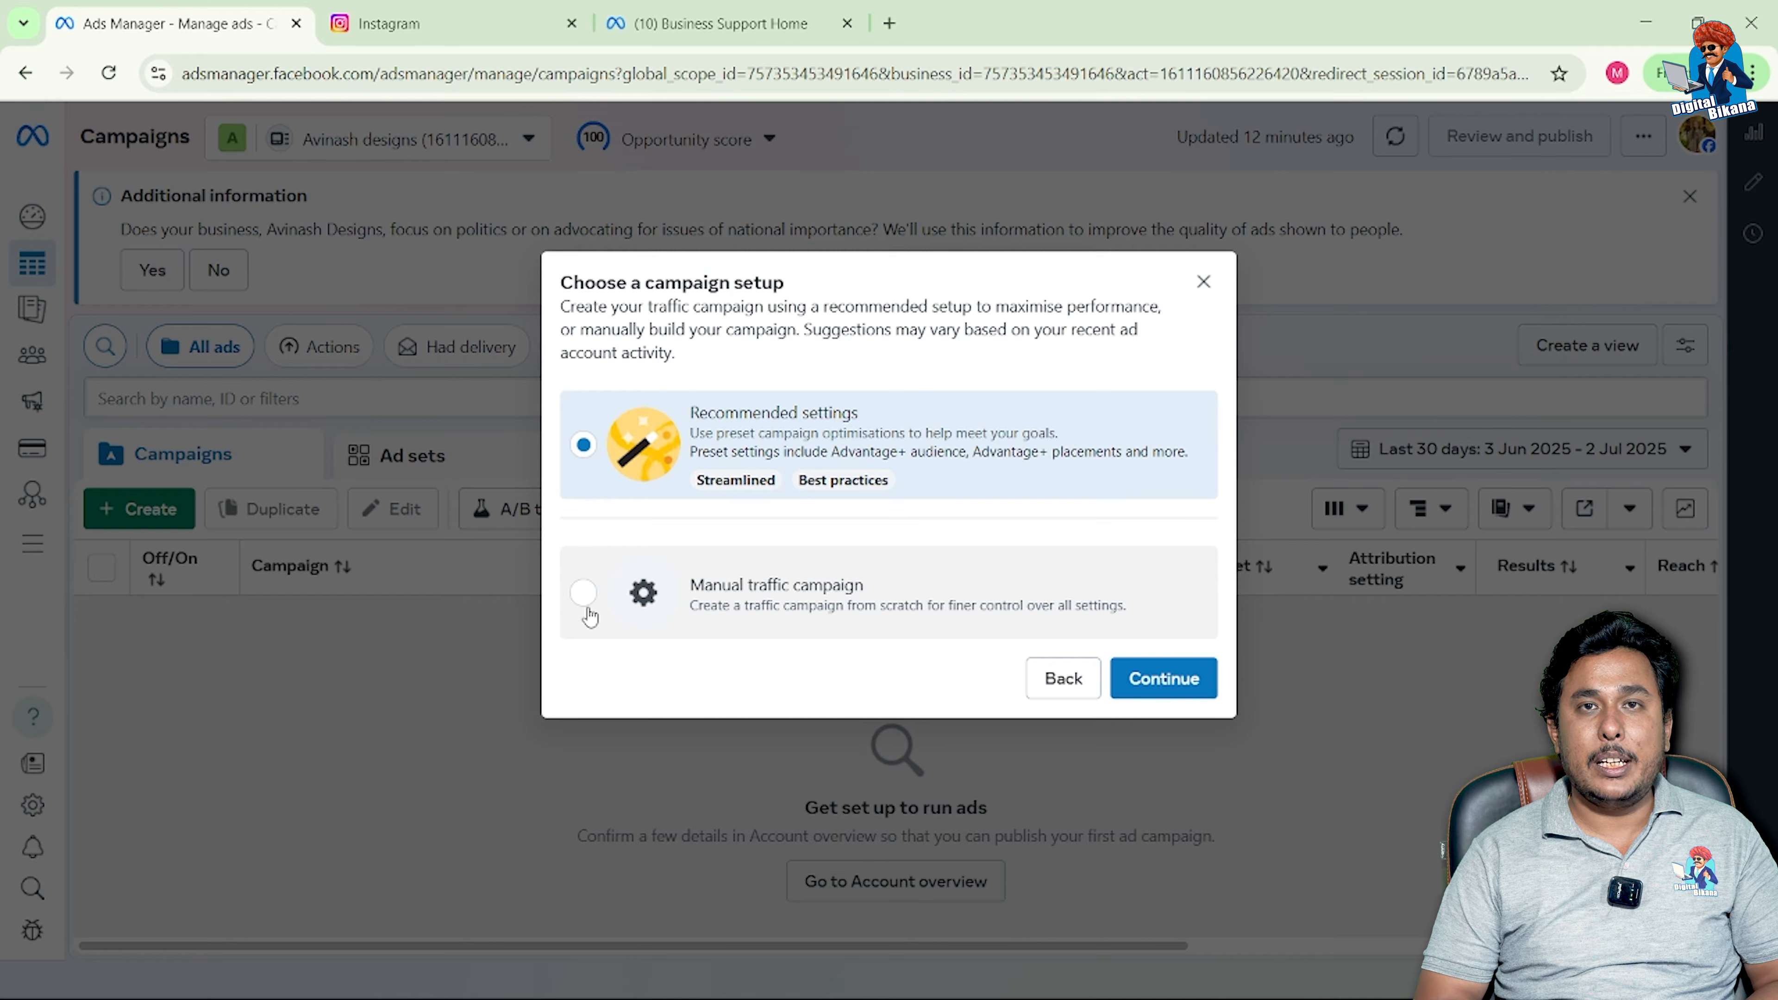
left_click(586, 597)
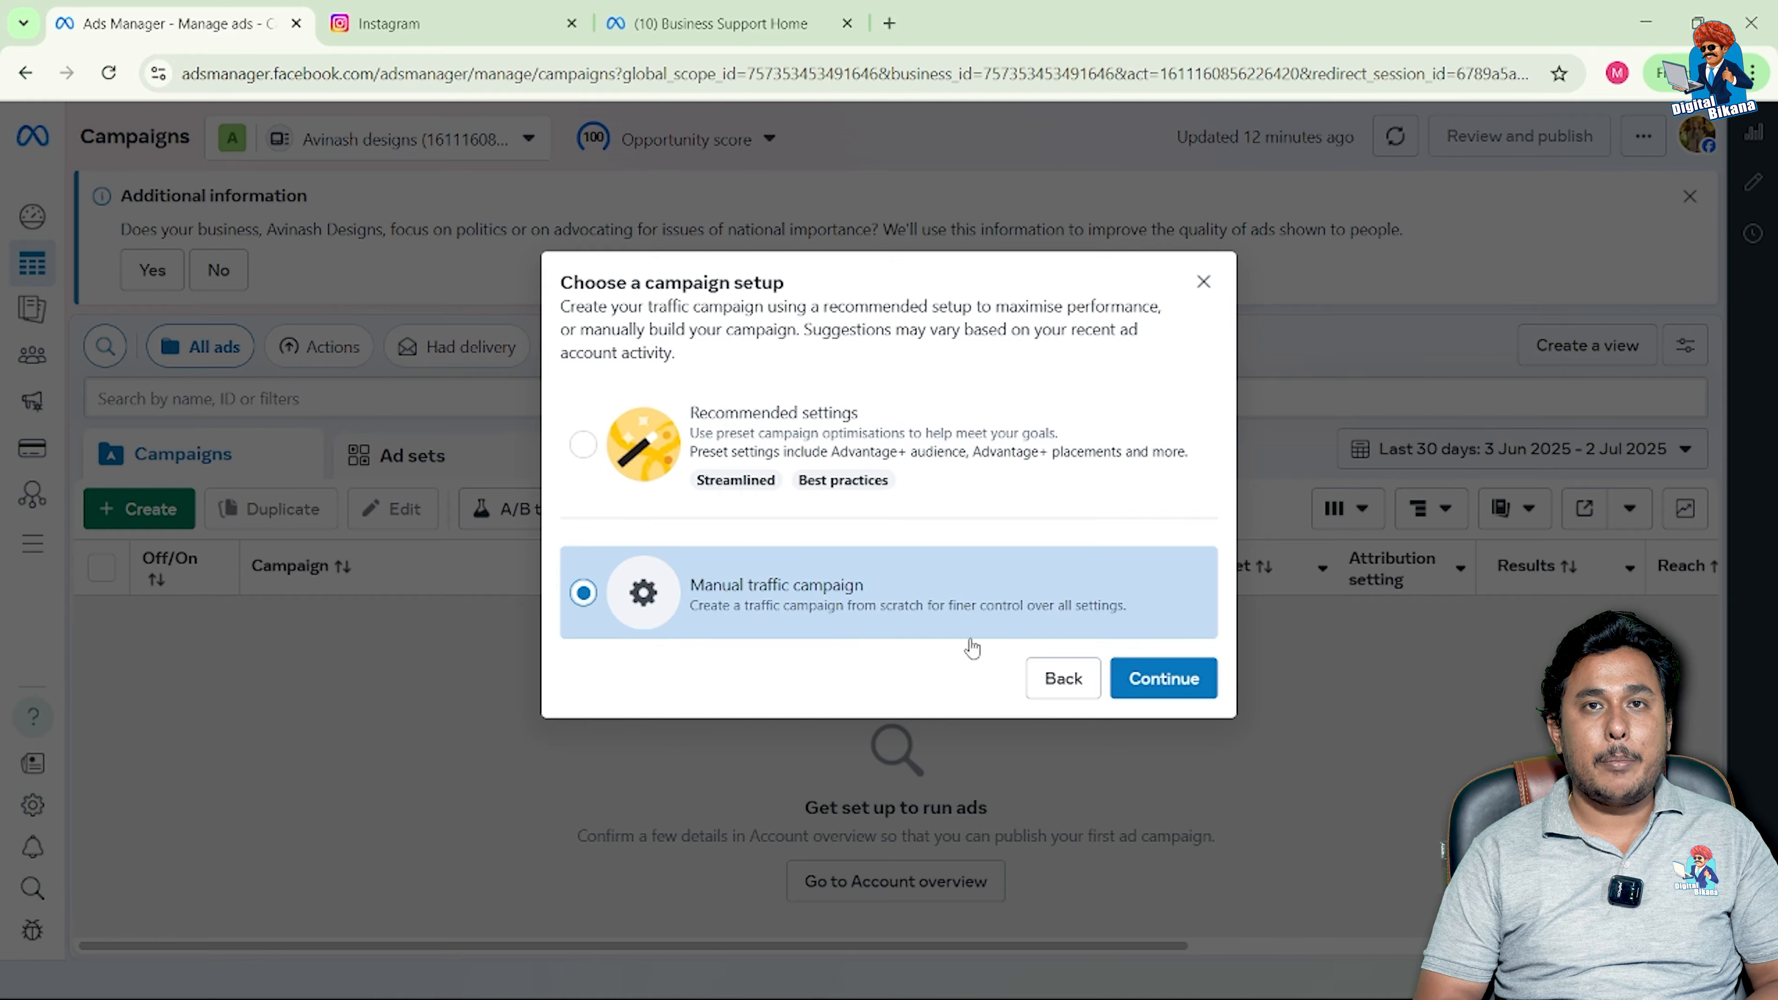
left_click(1163, 678)
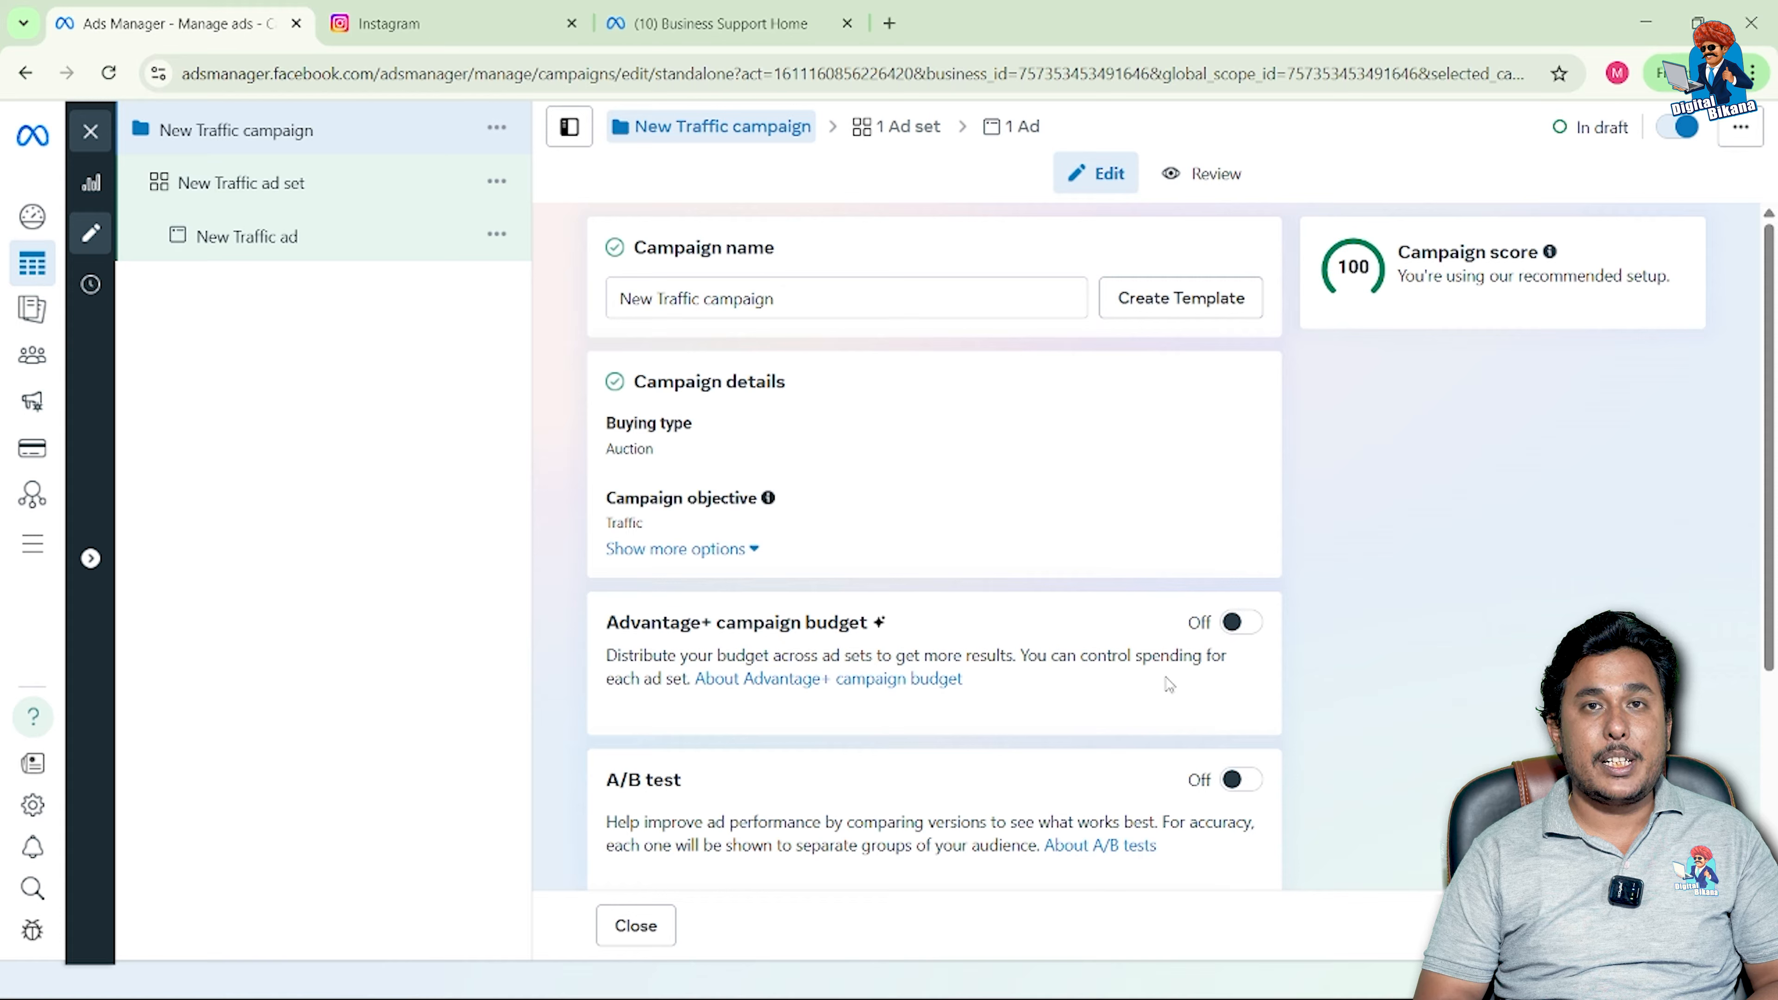
Step: Append '03.07.2025' to the campaign name, giving 'New Traffic campaign 03.07.2025'
left_click(802, 300)
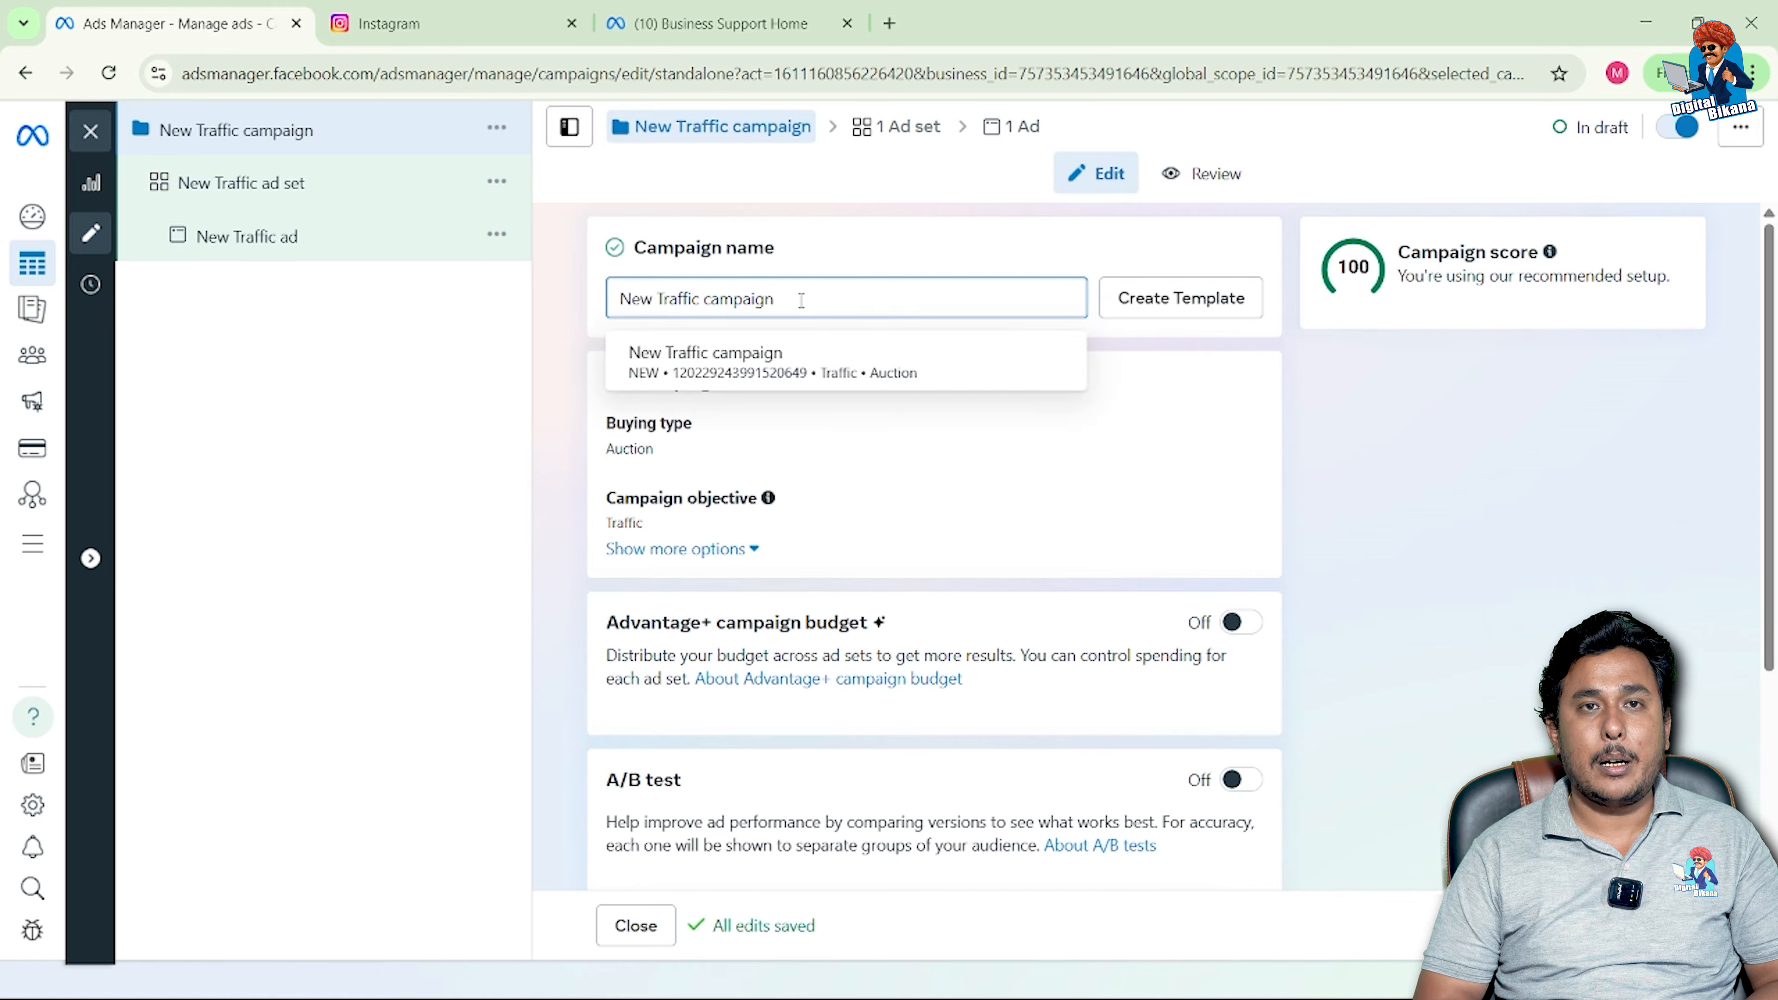
type("03.07.")
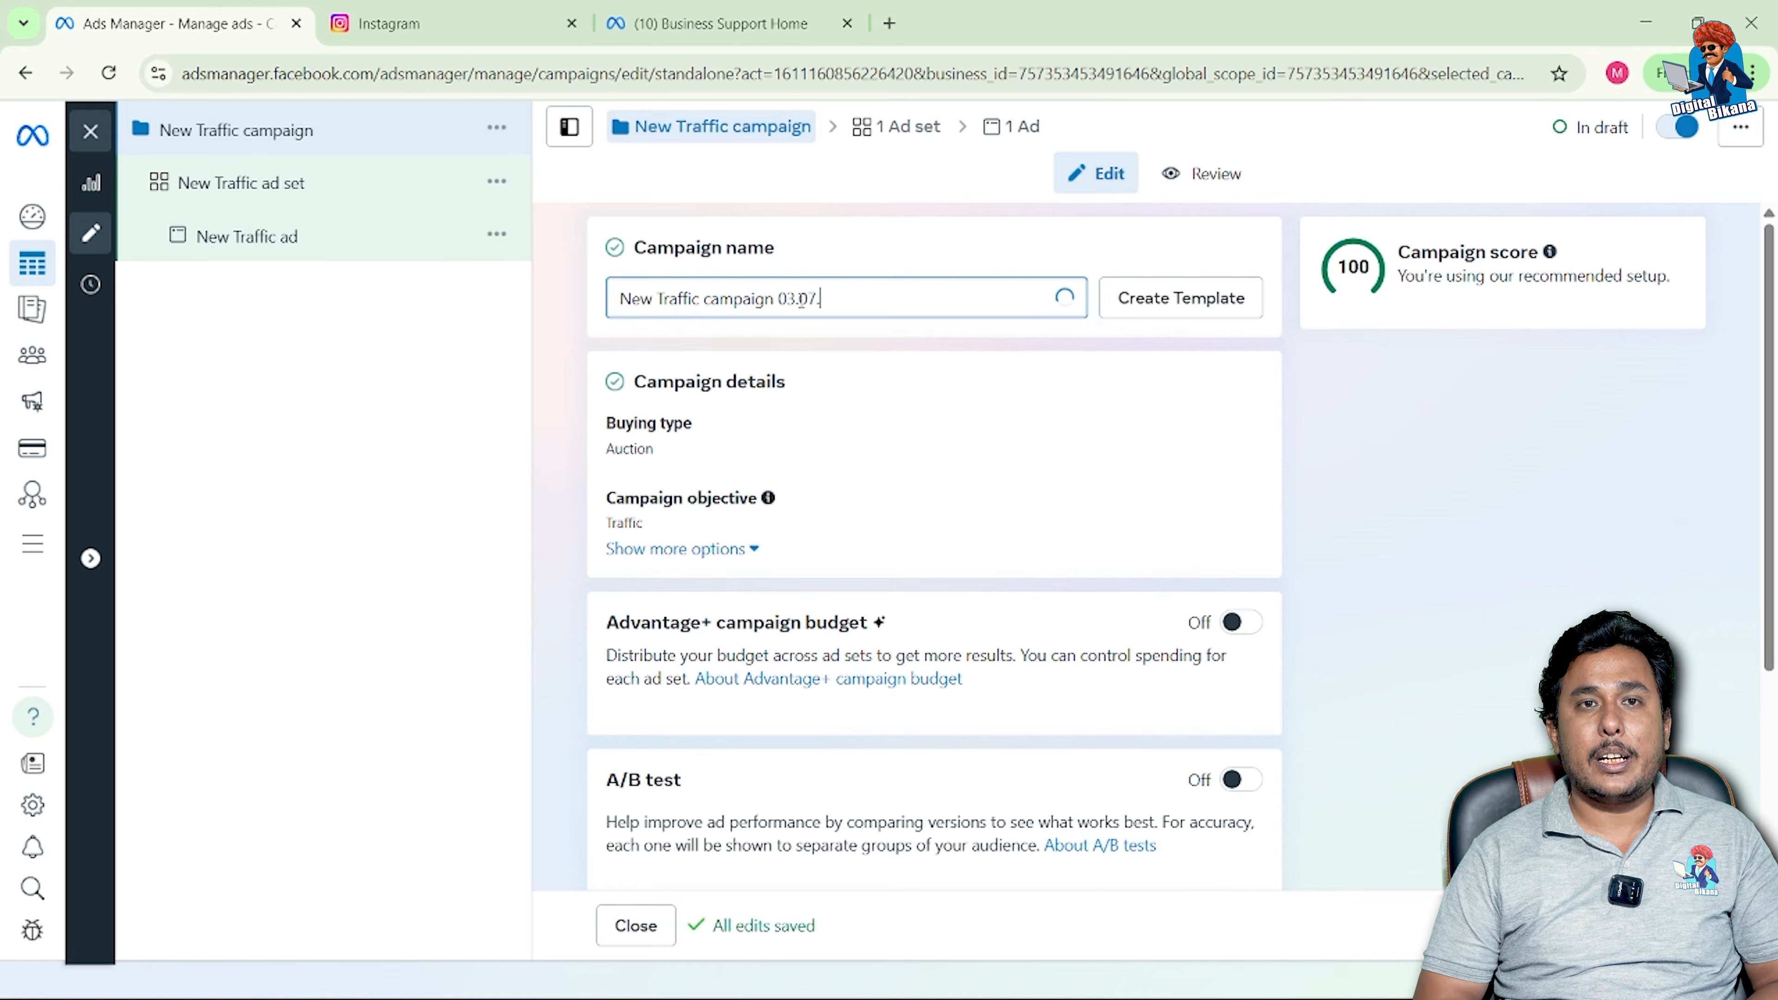
type("2025")
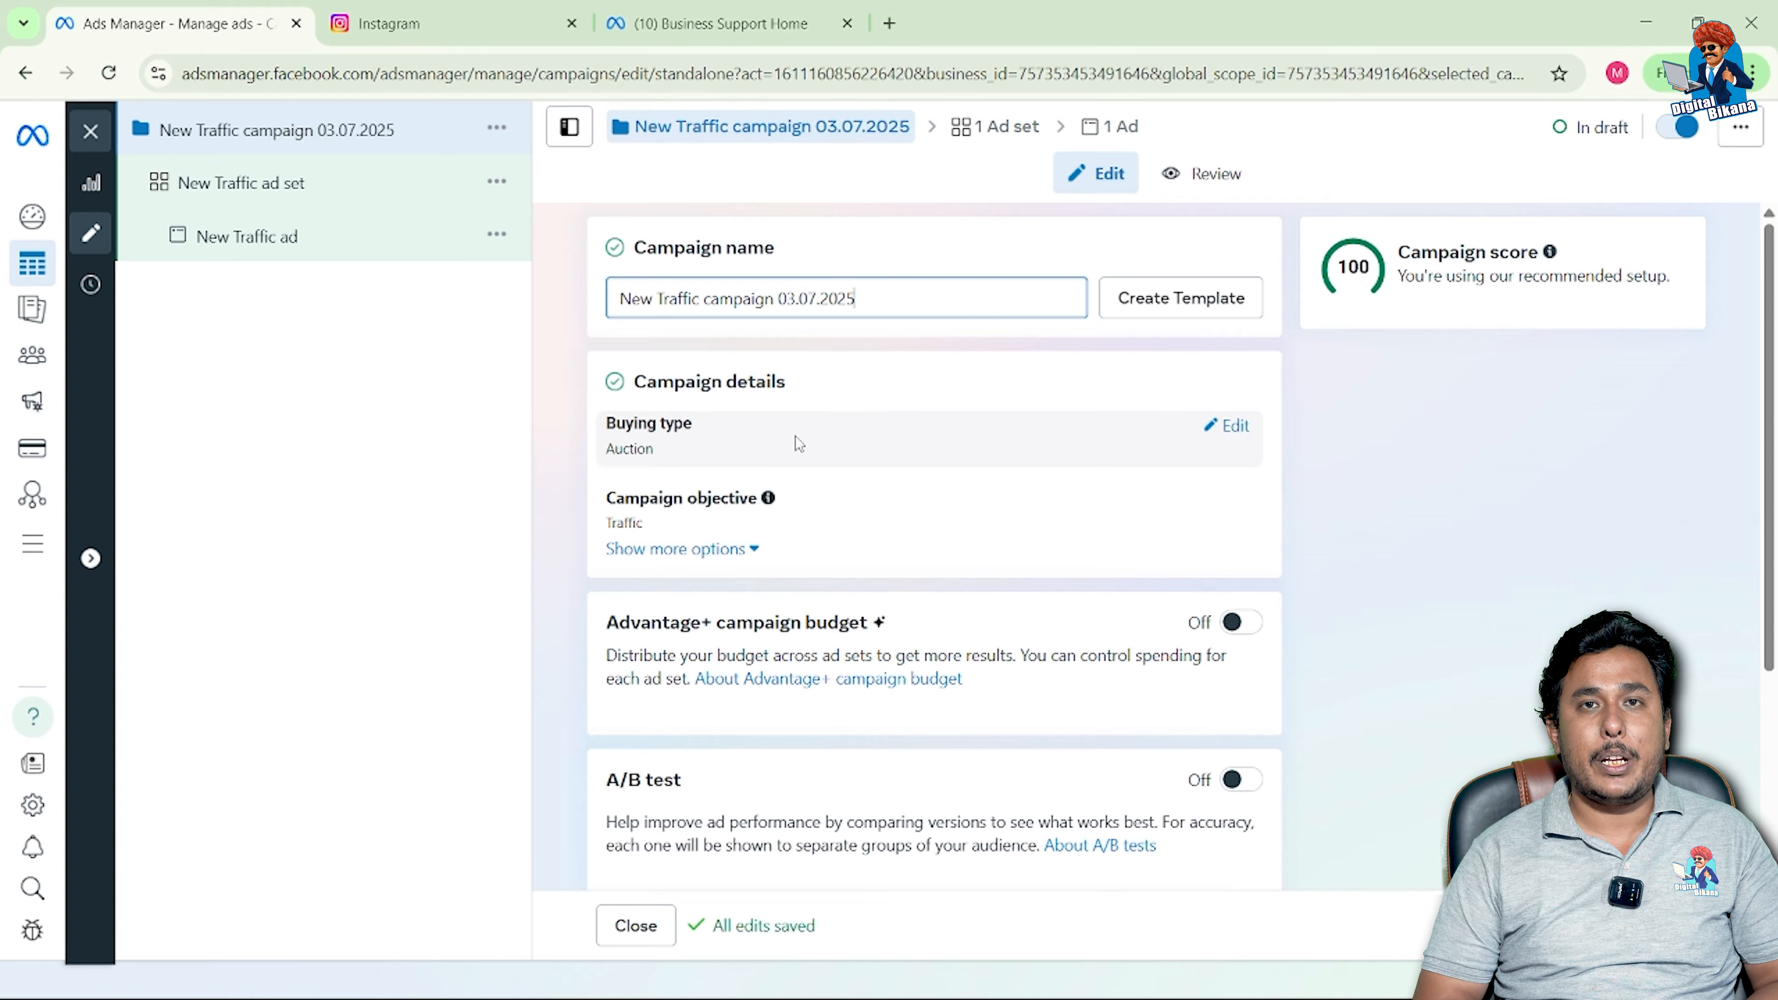
scroll(795, 436, "down", 1)
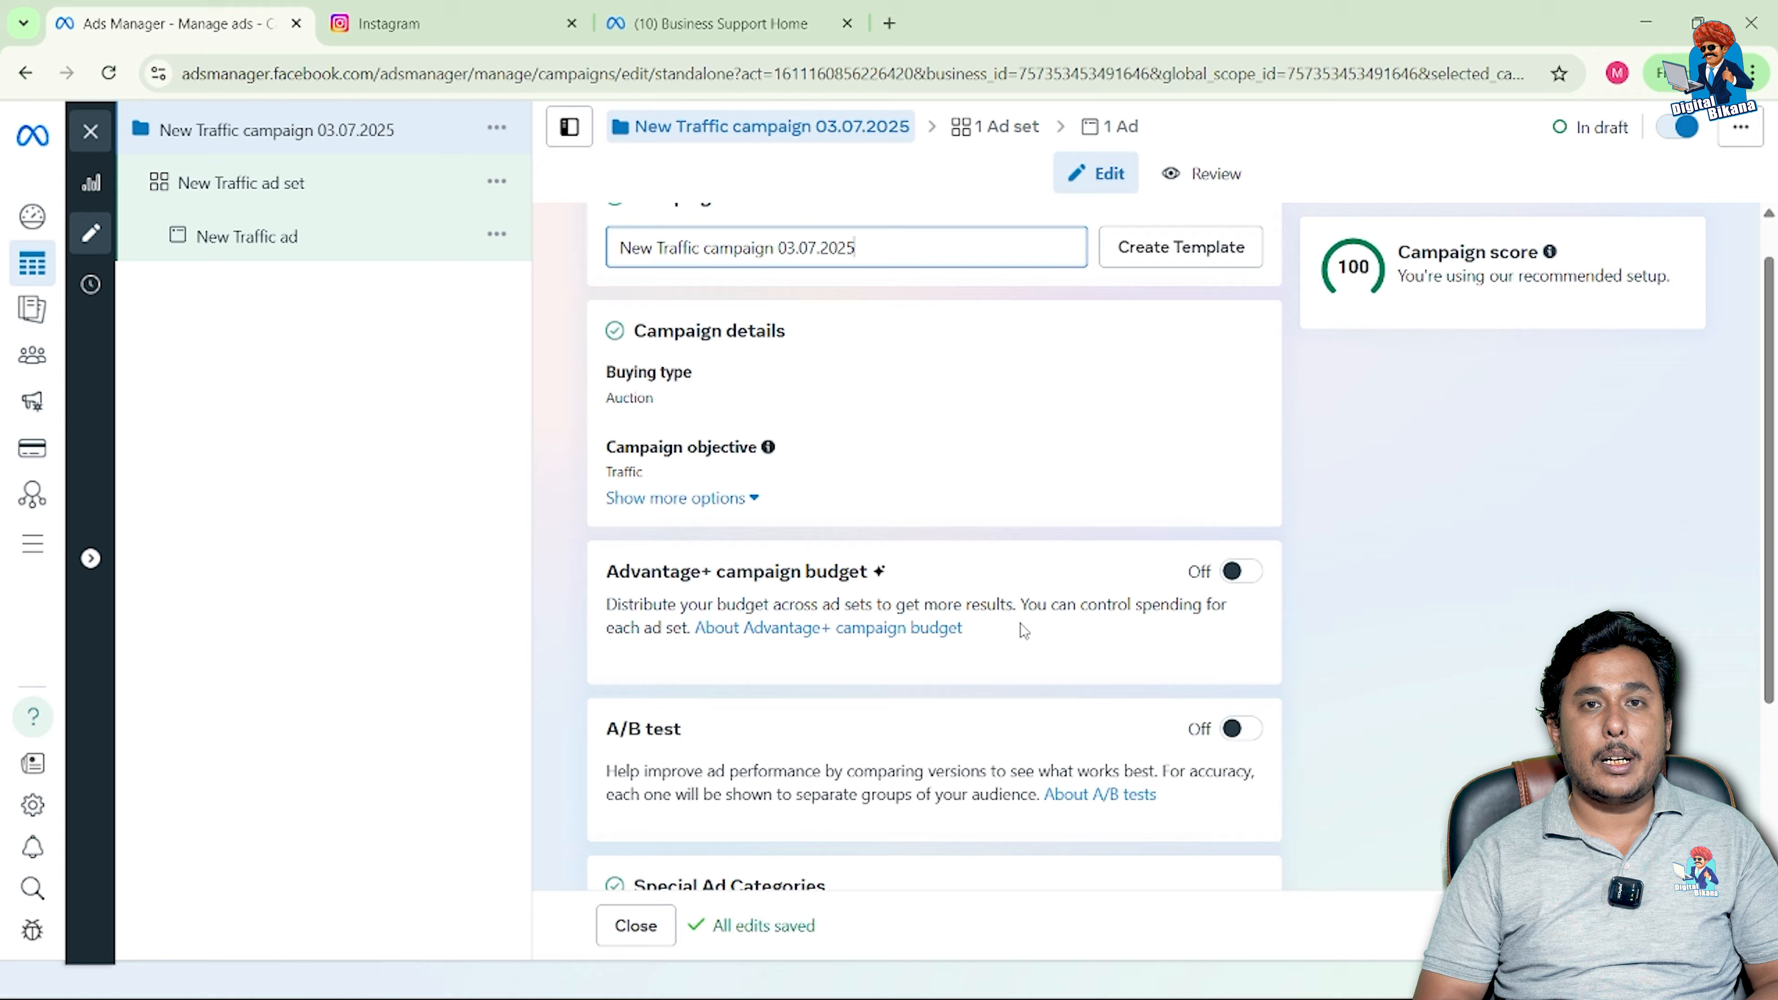
left_click(1243, 572)
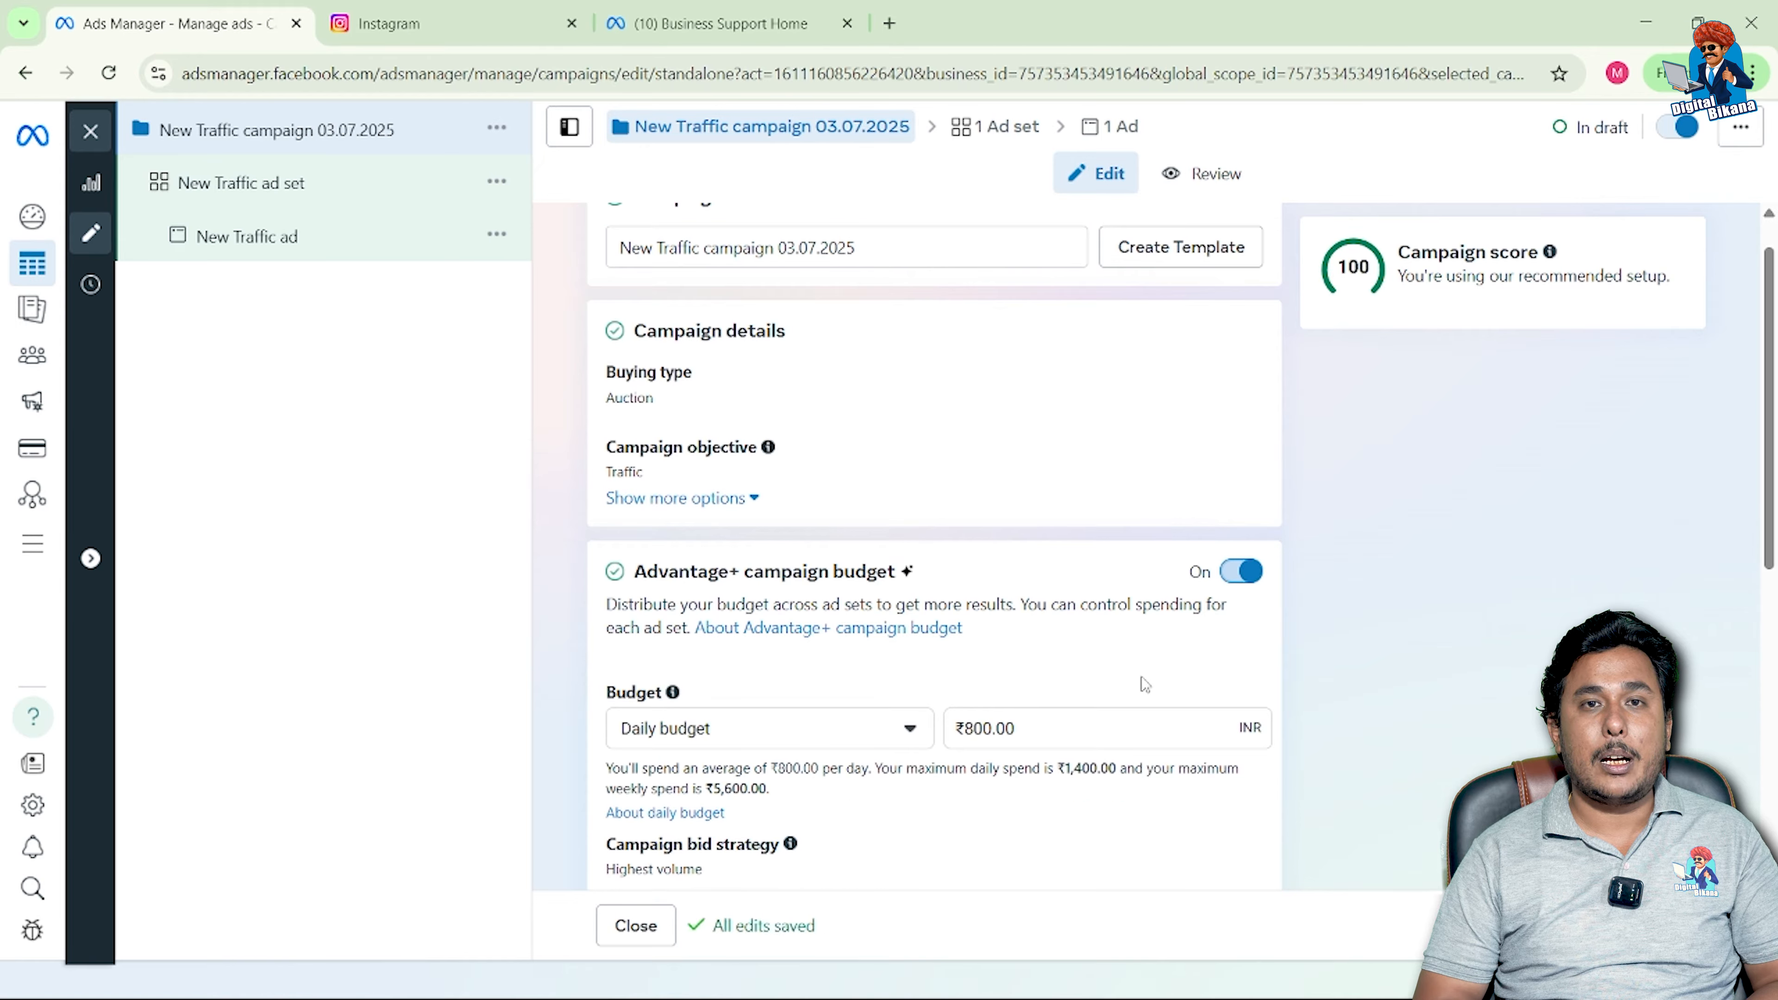
scroll(1145, 685, "down", 1)
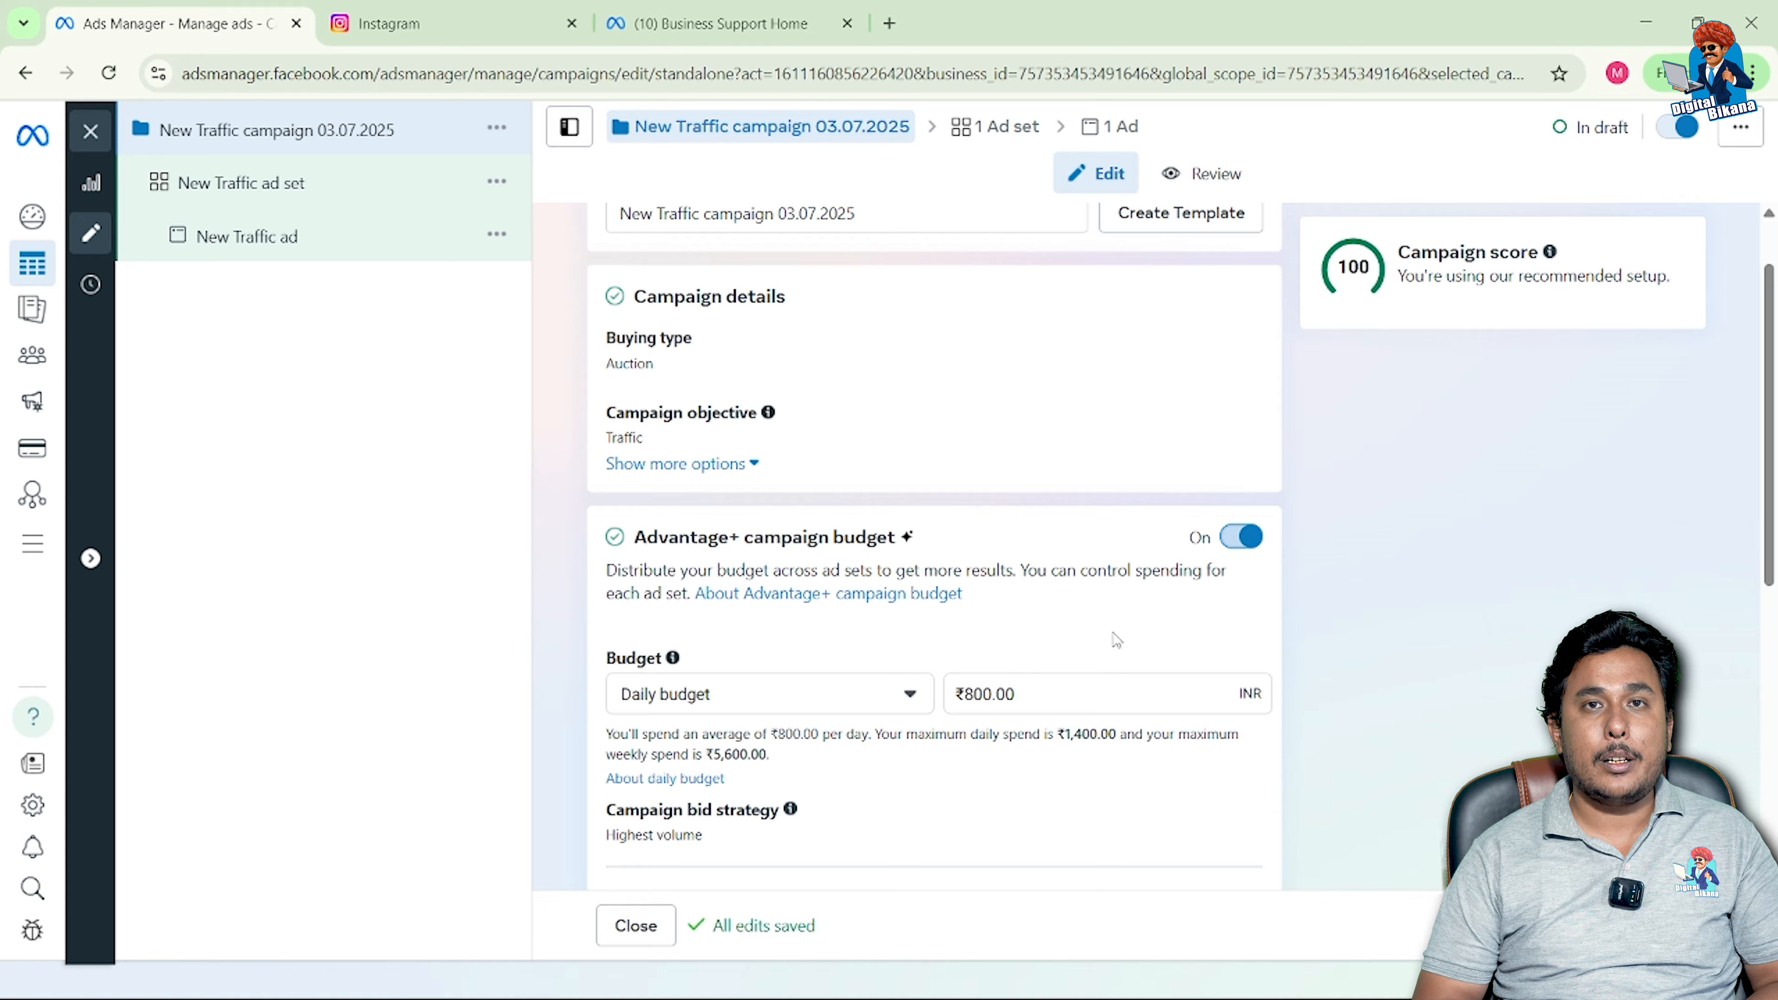
left_click(1229, 545)
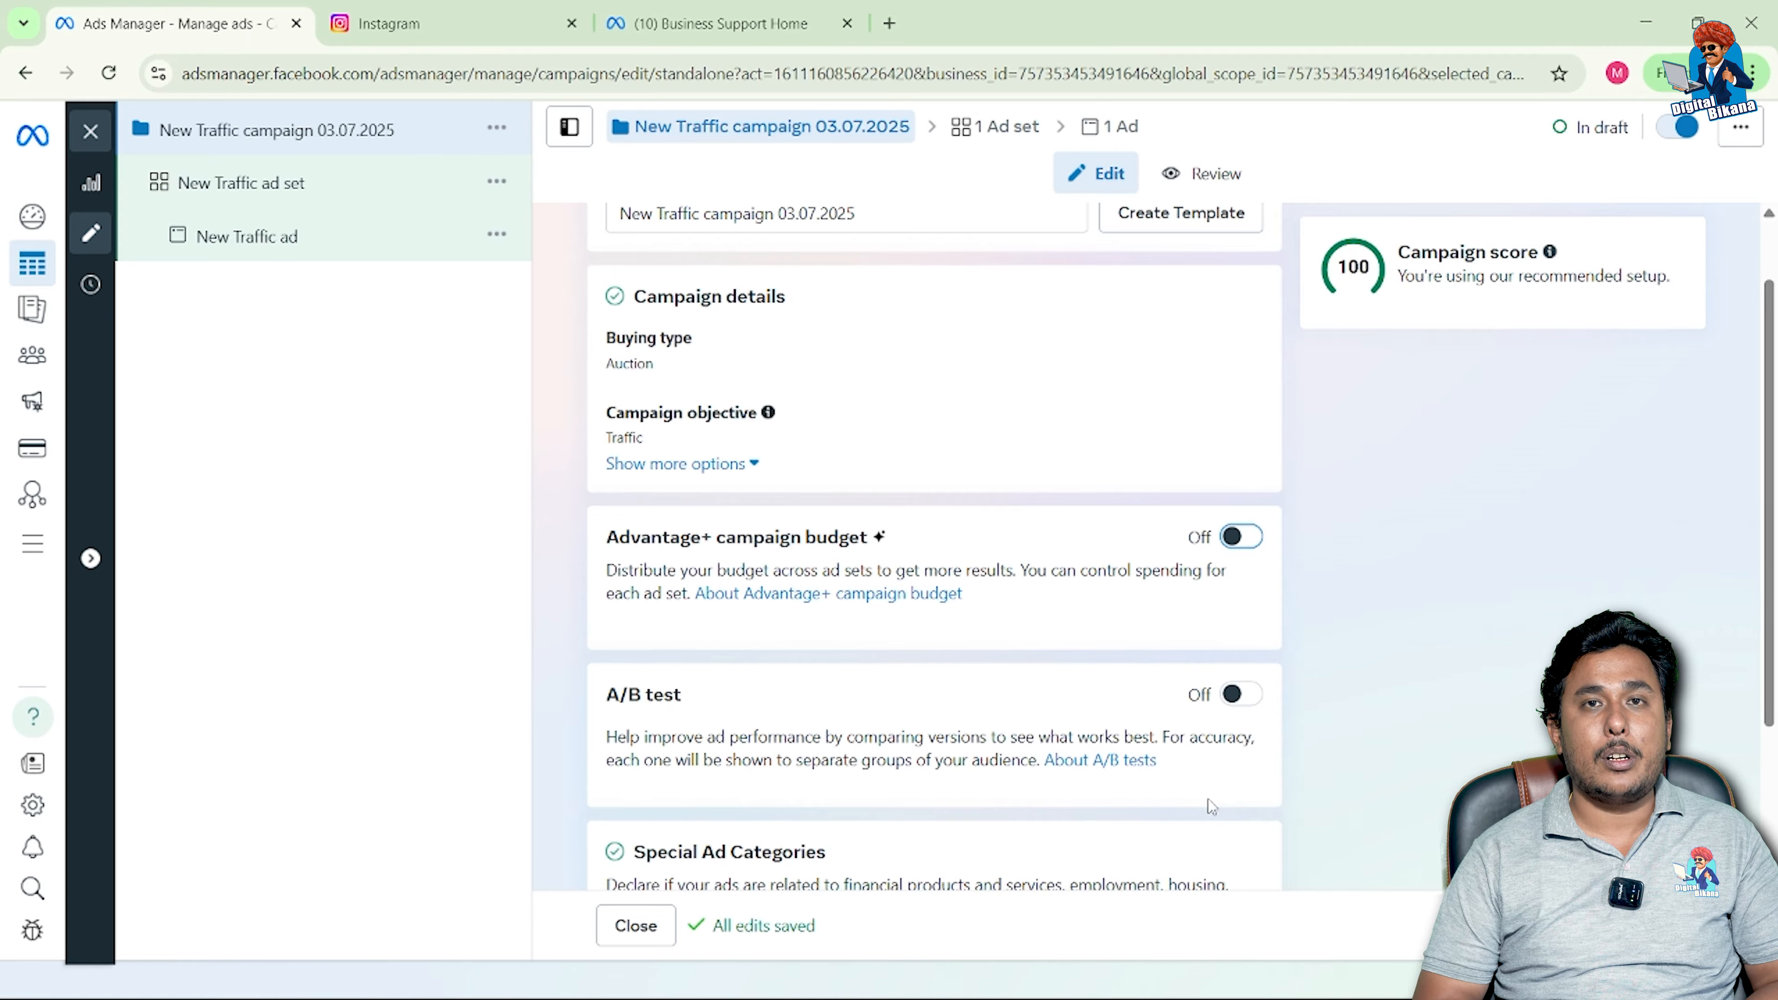
scroll(1208, 802, "down", 1)
Step: Open the Special Ad Categories 'Declare category if applicable' dropdown
scroll(1208, 802, "up", 1)
scroll(1212, 807, "down", 1)
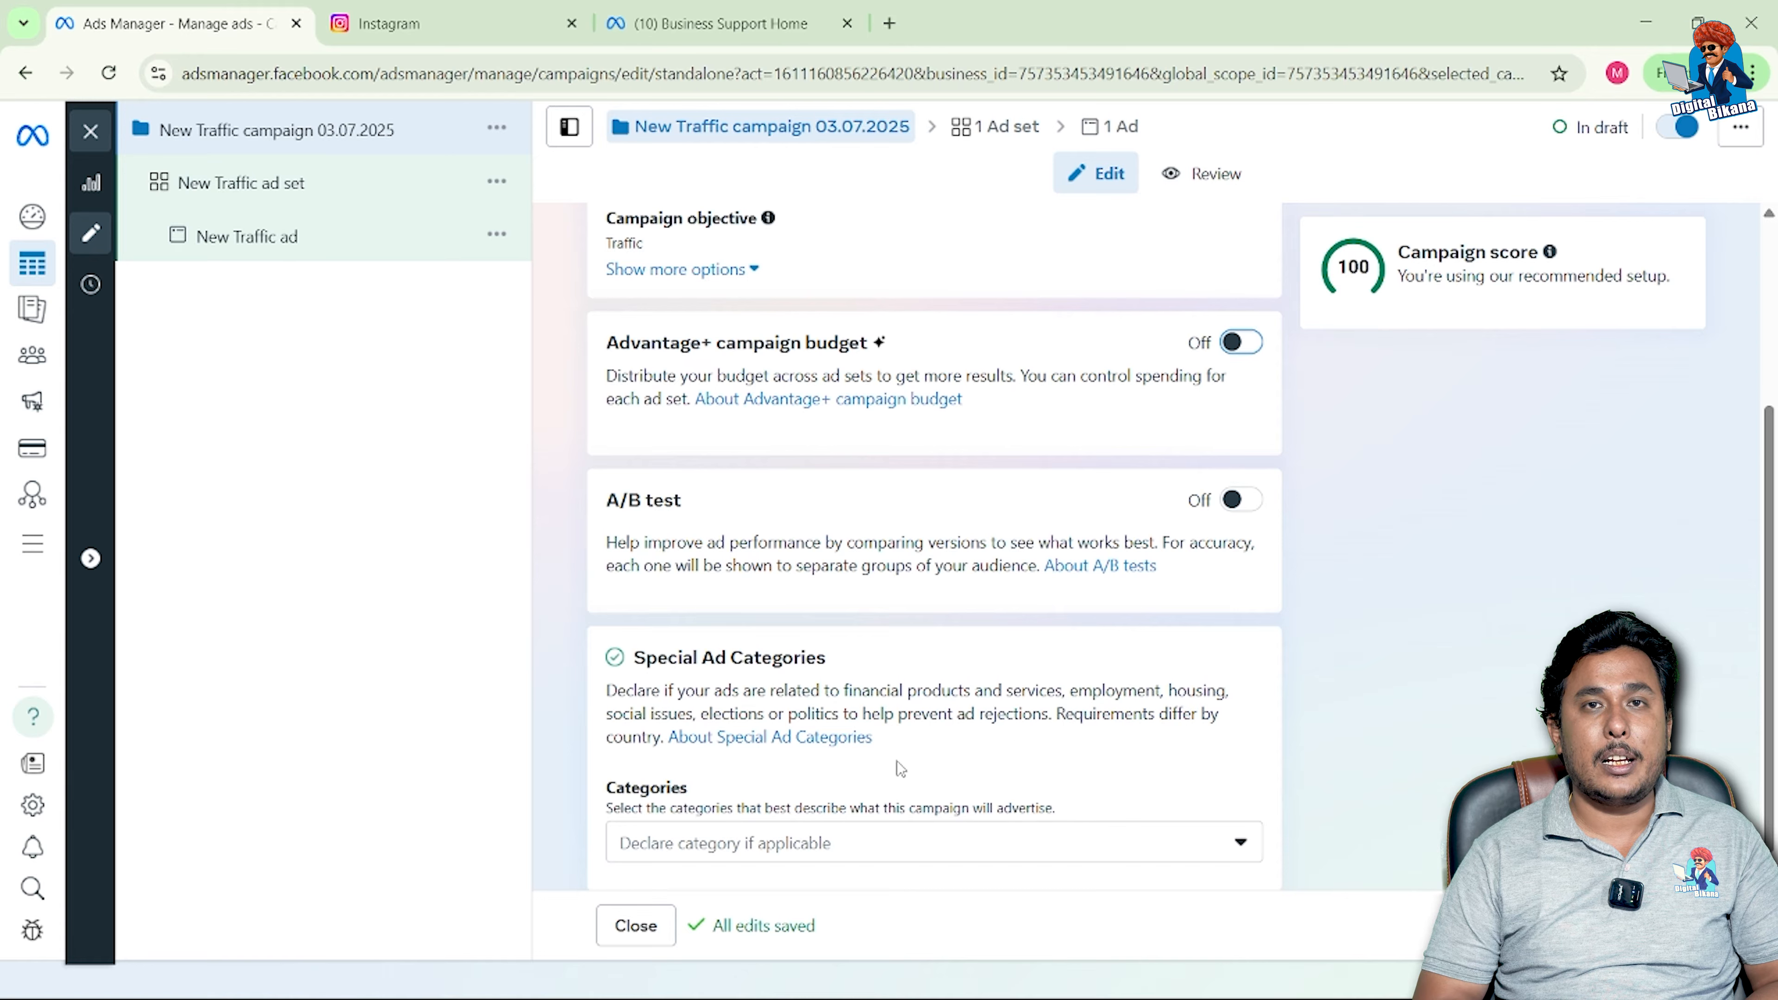
scroll(897, 762, "down", 1)
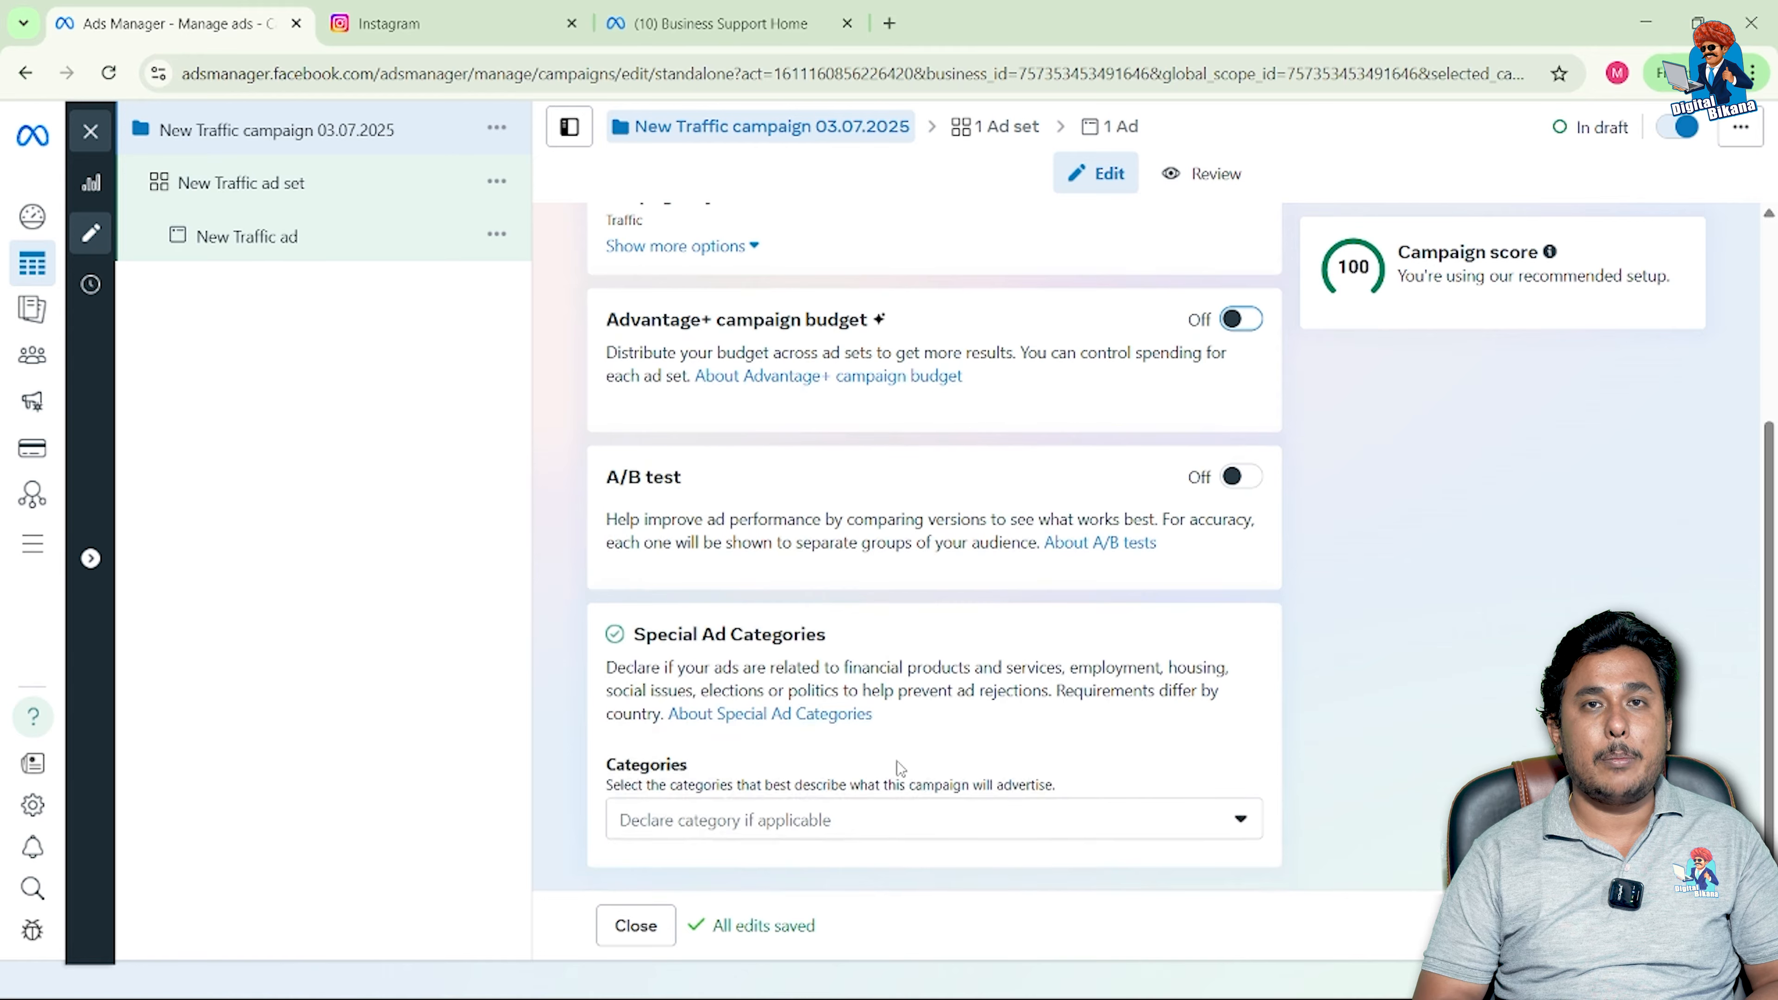
left_click(1243, 821)
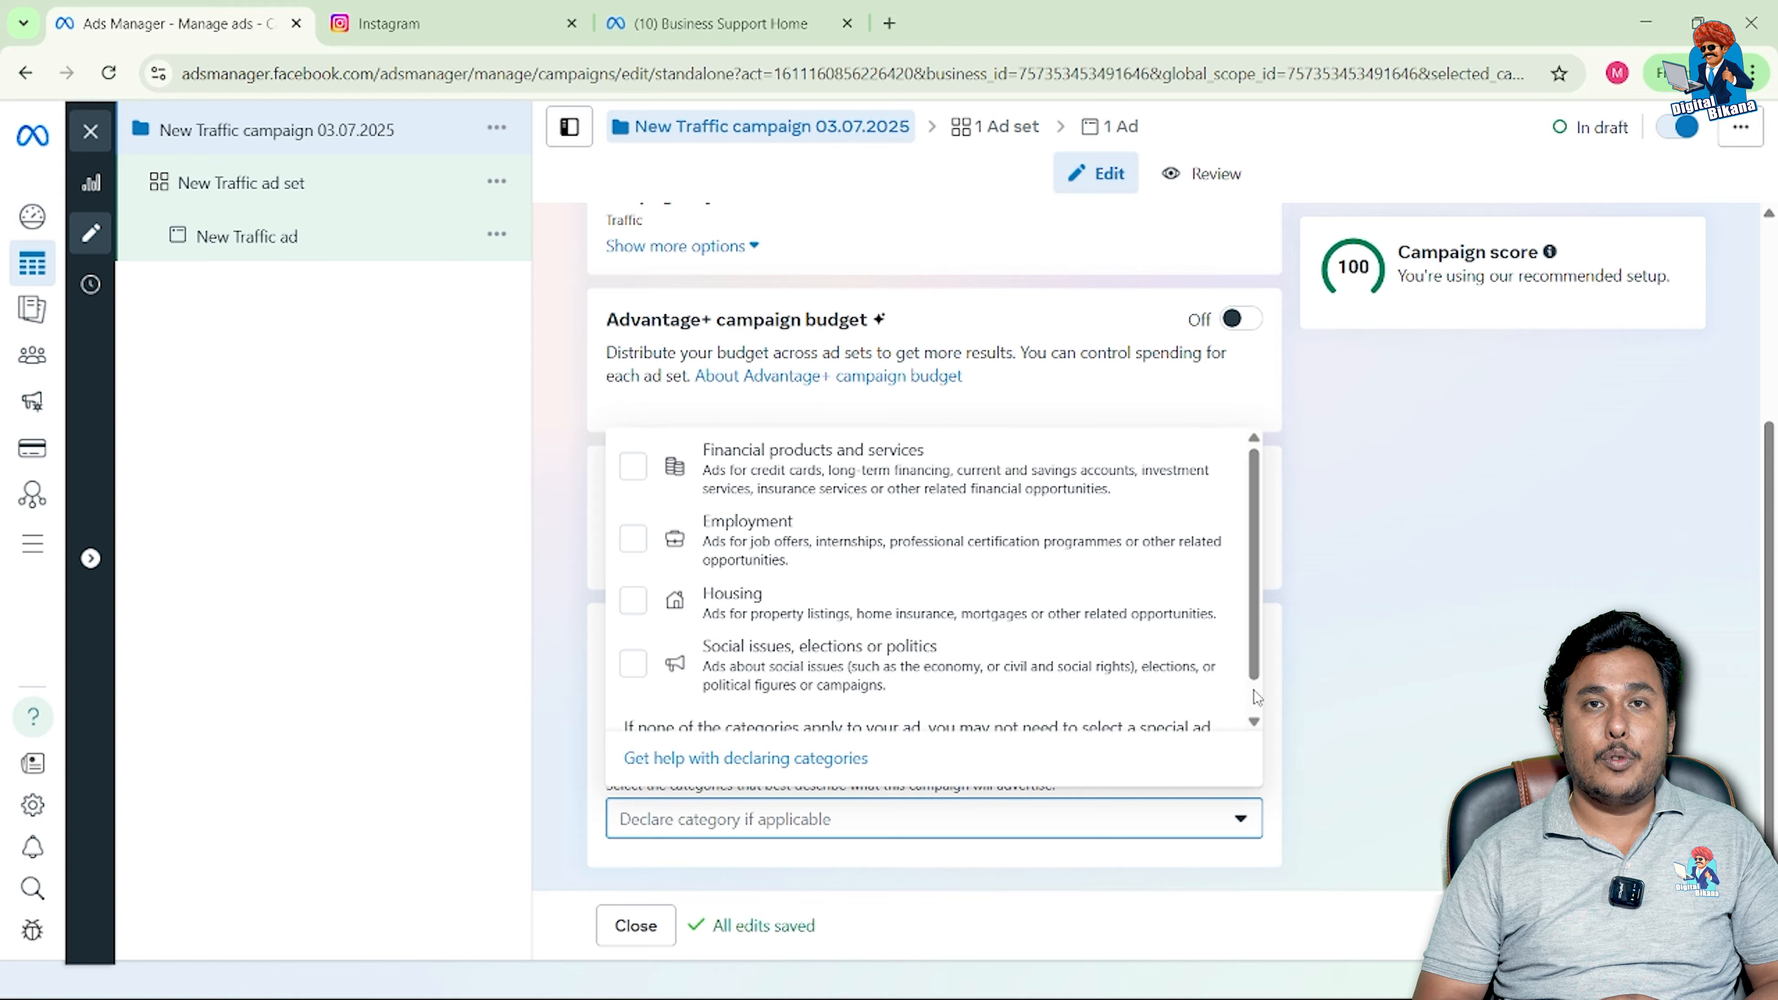
Step: Look through the special ad categories and close the list without declaring any
scroll(1254, 693, "down", 1)
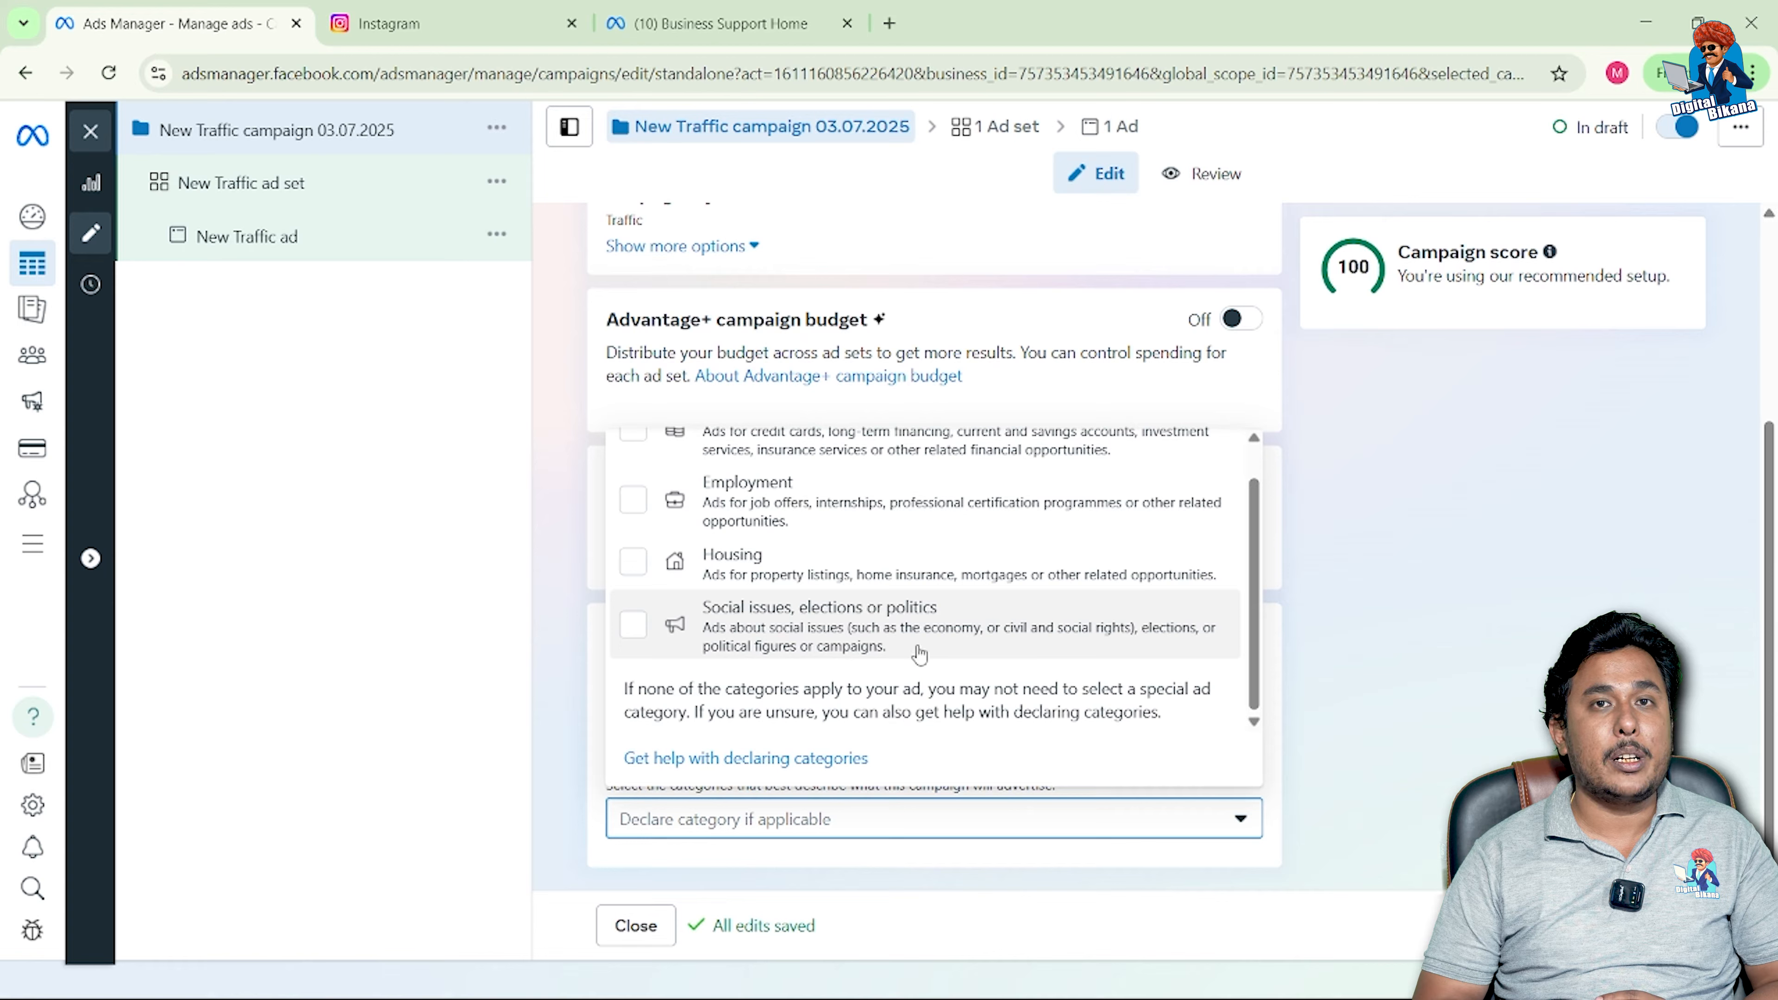
scroll(988, 615, "up", 1)
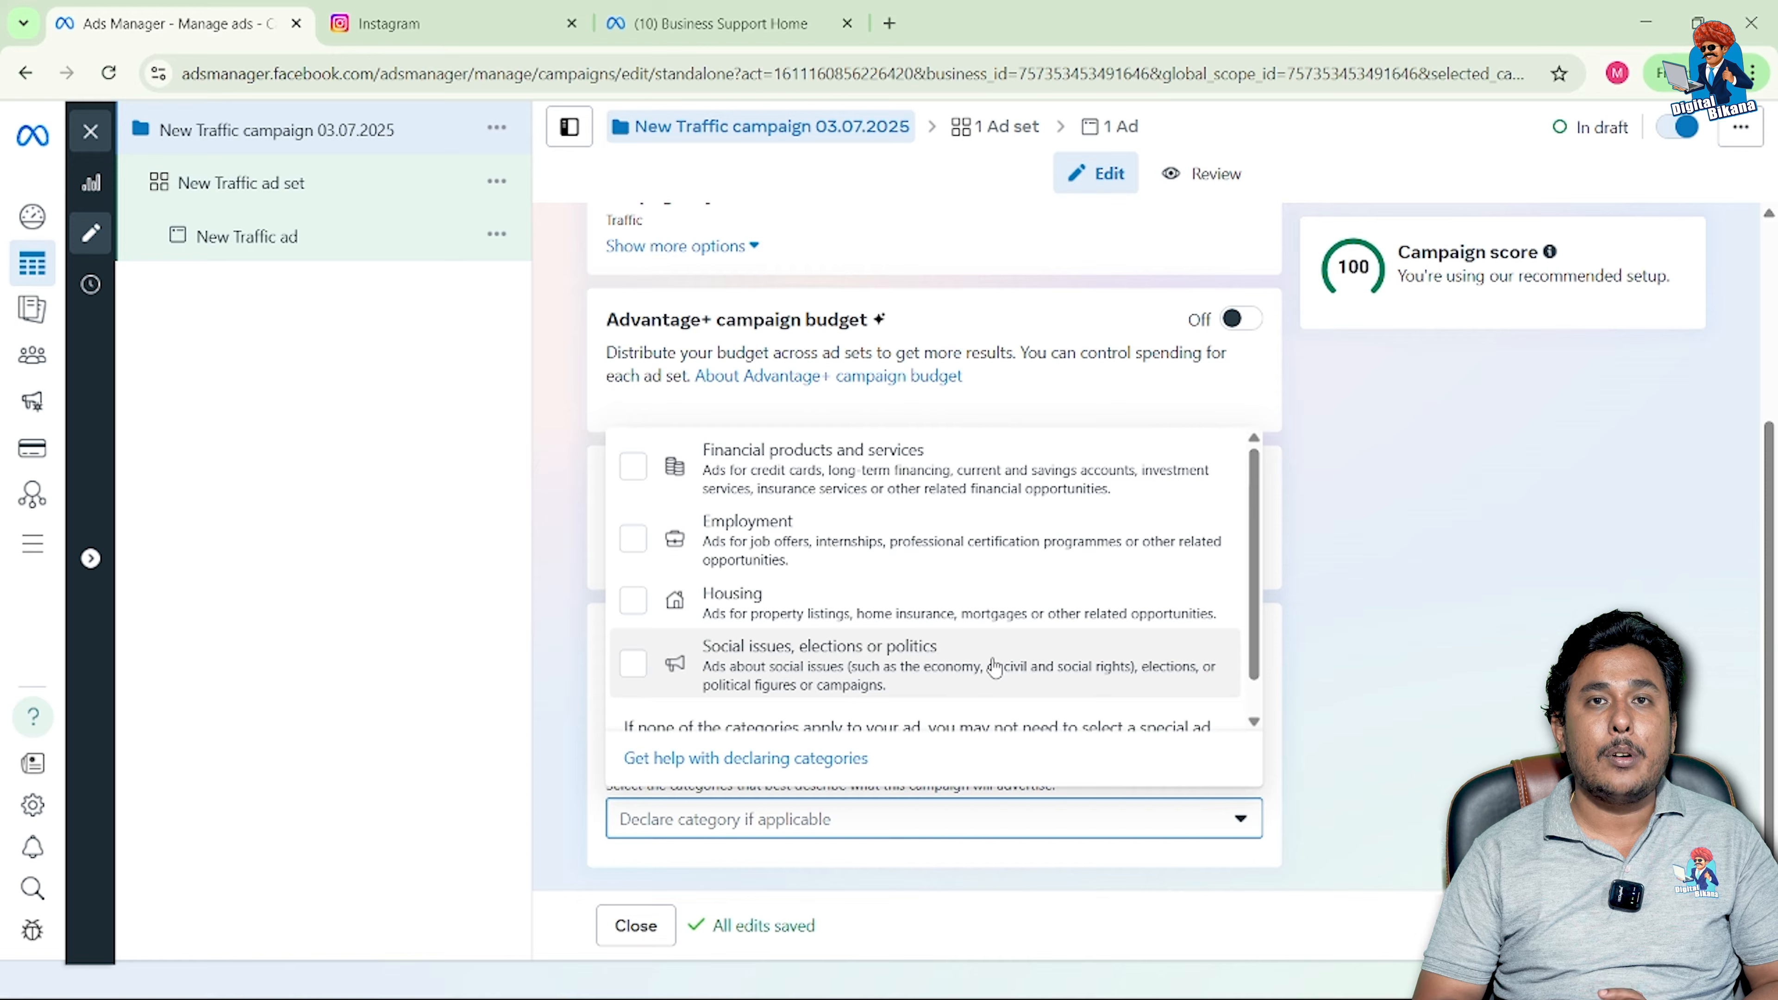
scroll(995, 667, "down", 1)
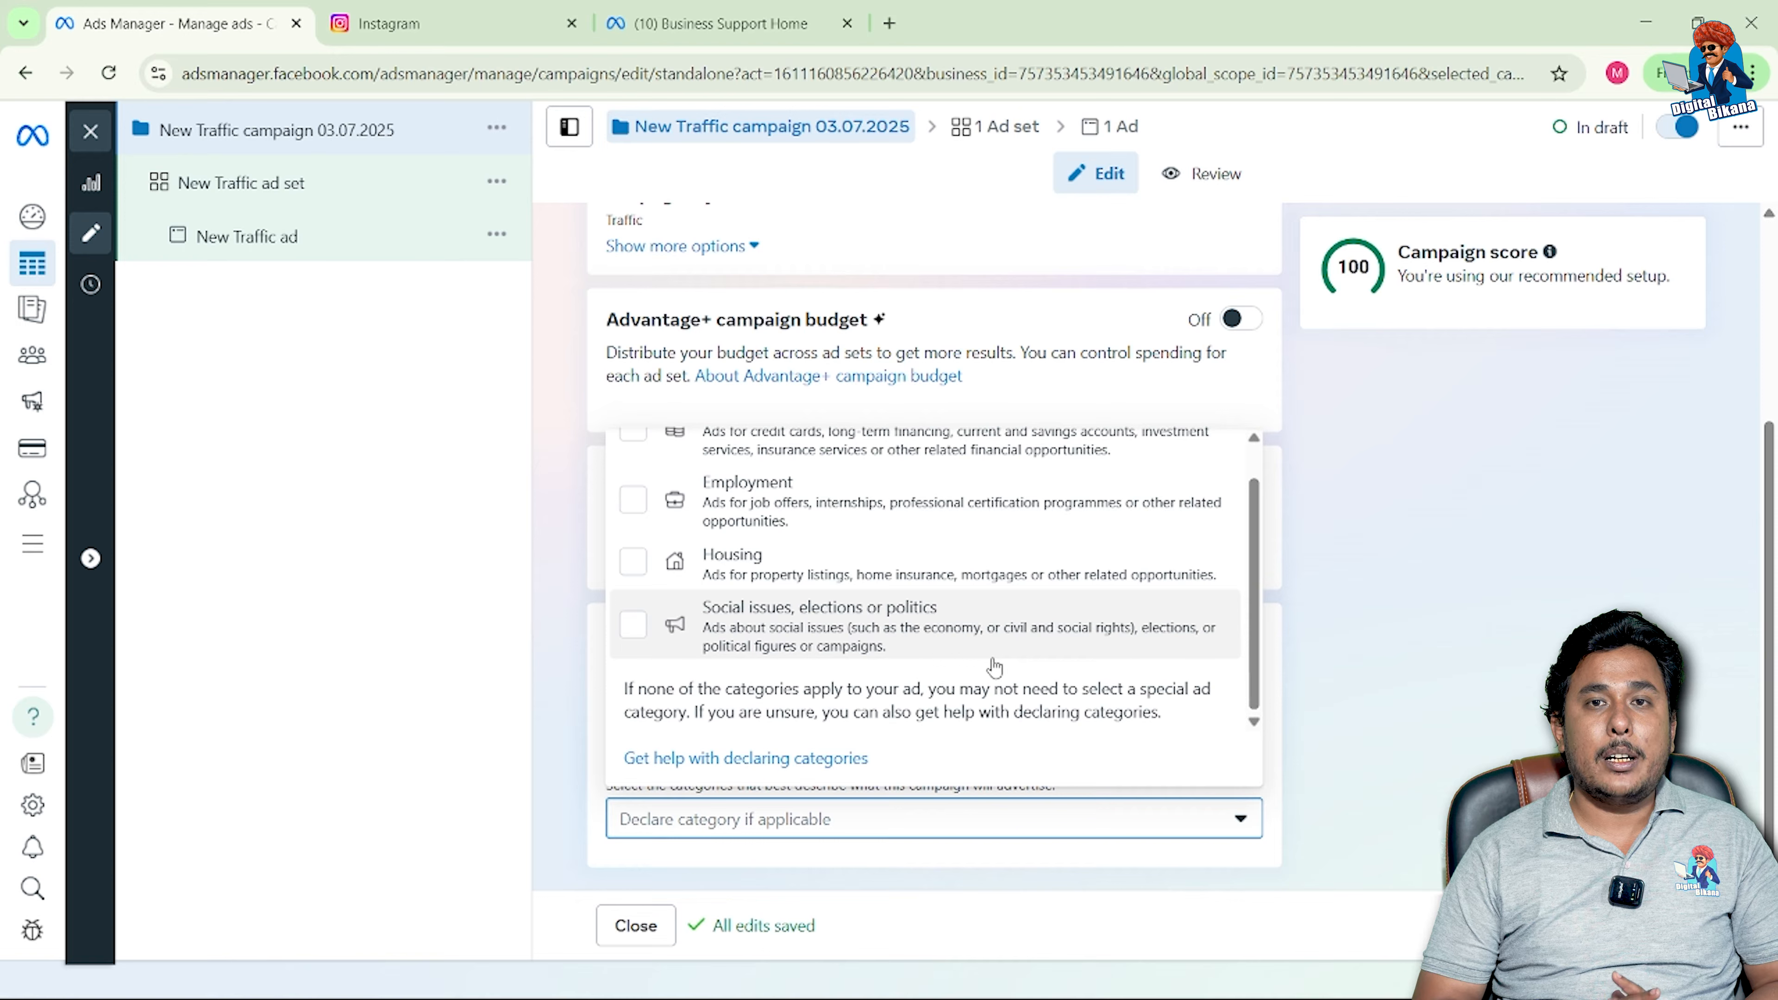
left_click(1307, 746)
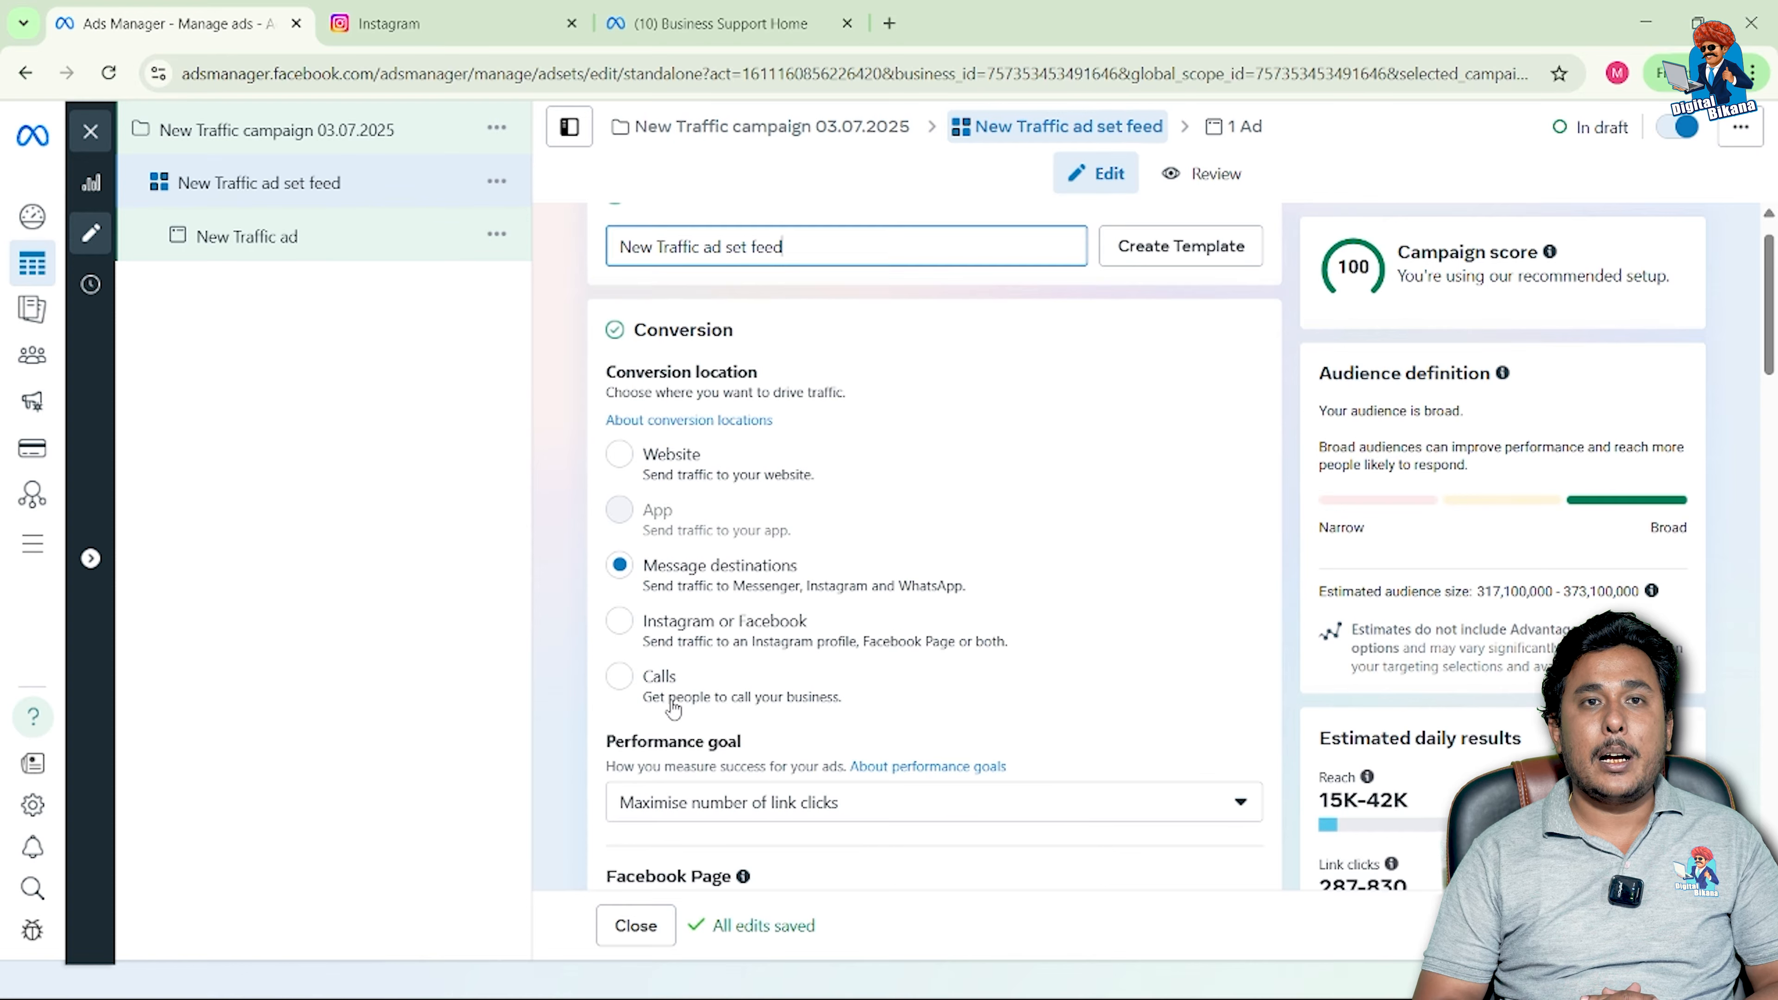
Step: Set the ad set's conversion location to Calls, making Maximise number of calls the goal
left_click(617, 685)
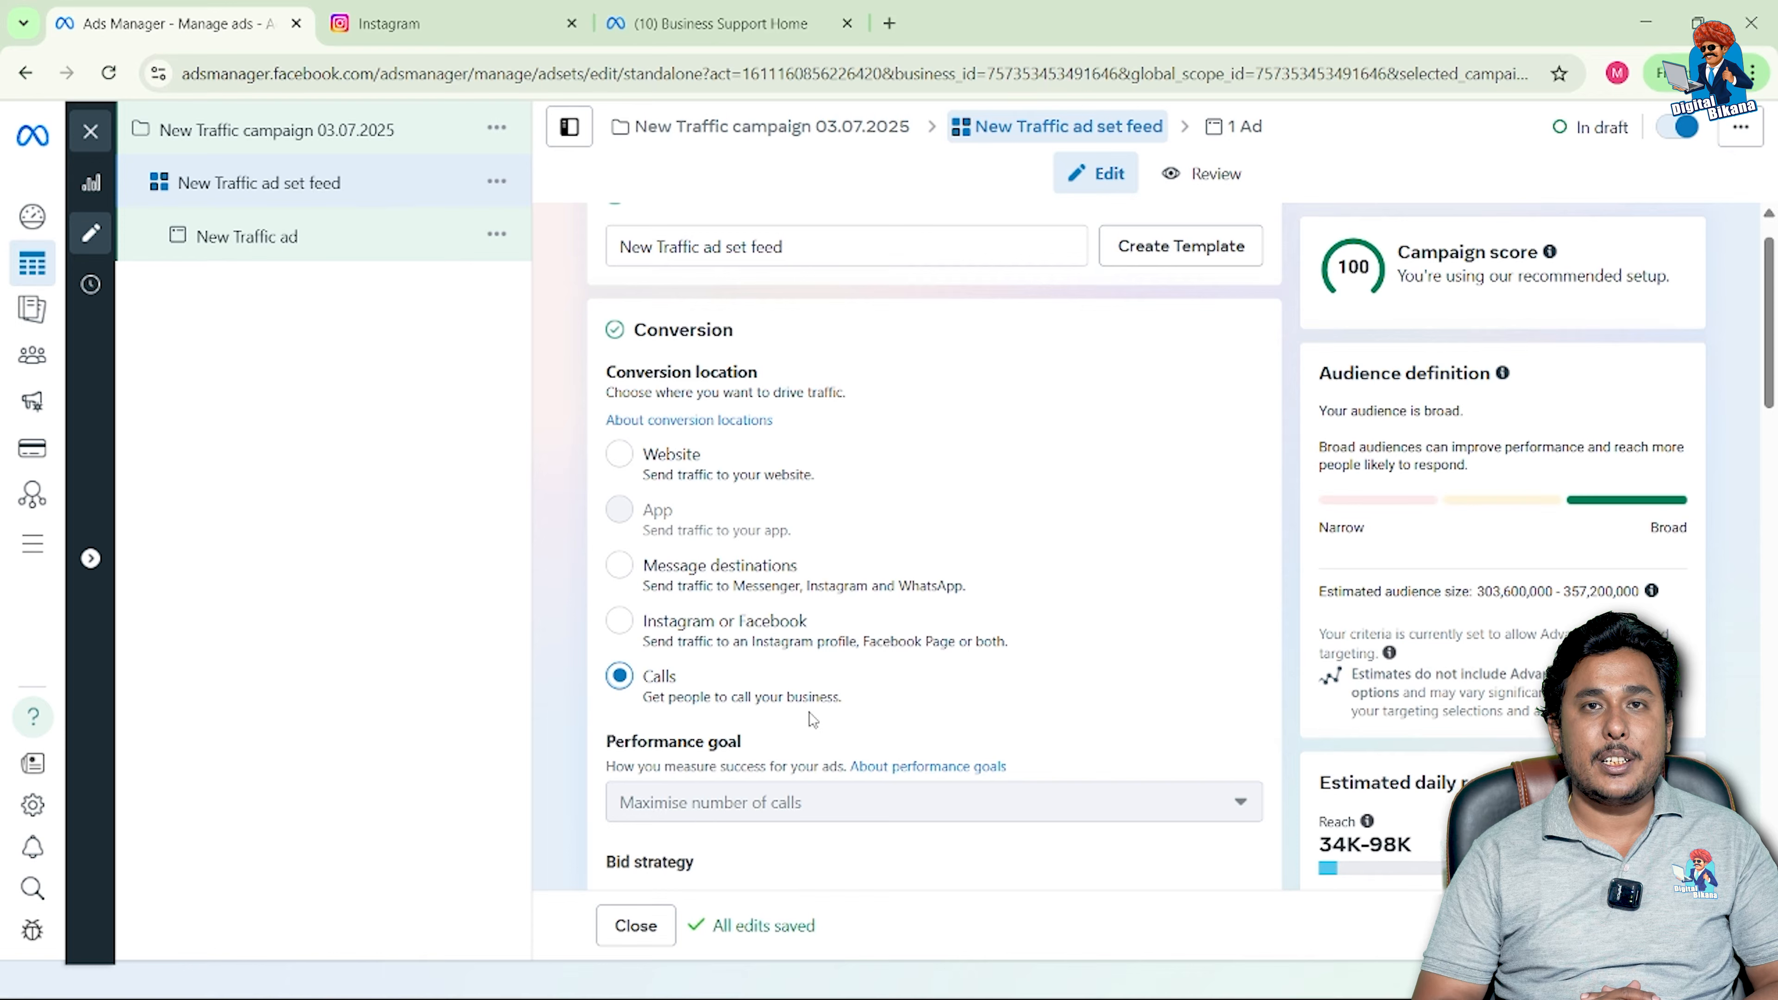
scroll(809, 712, "down", 1)
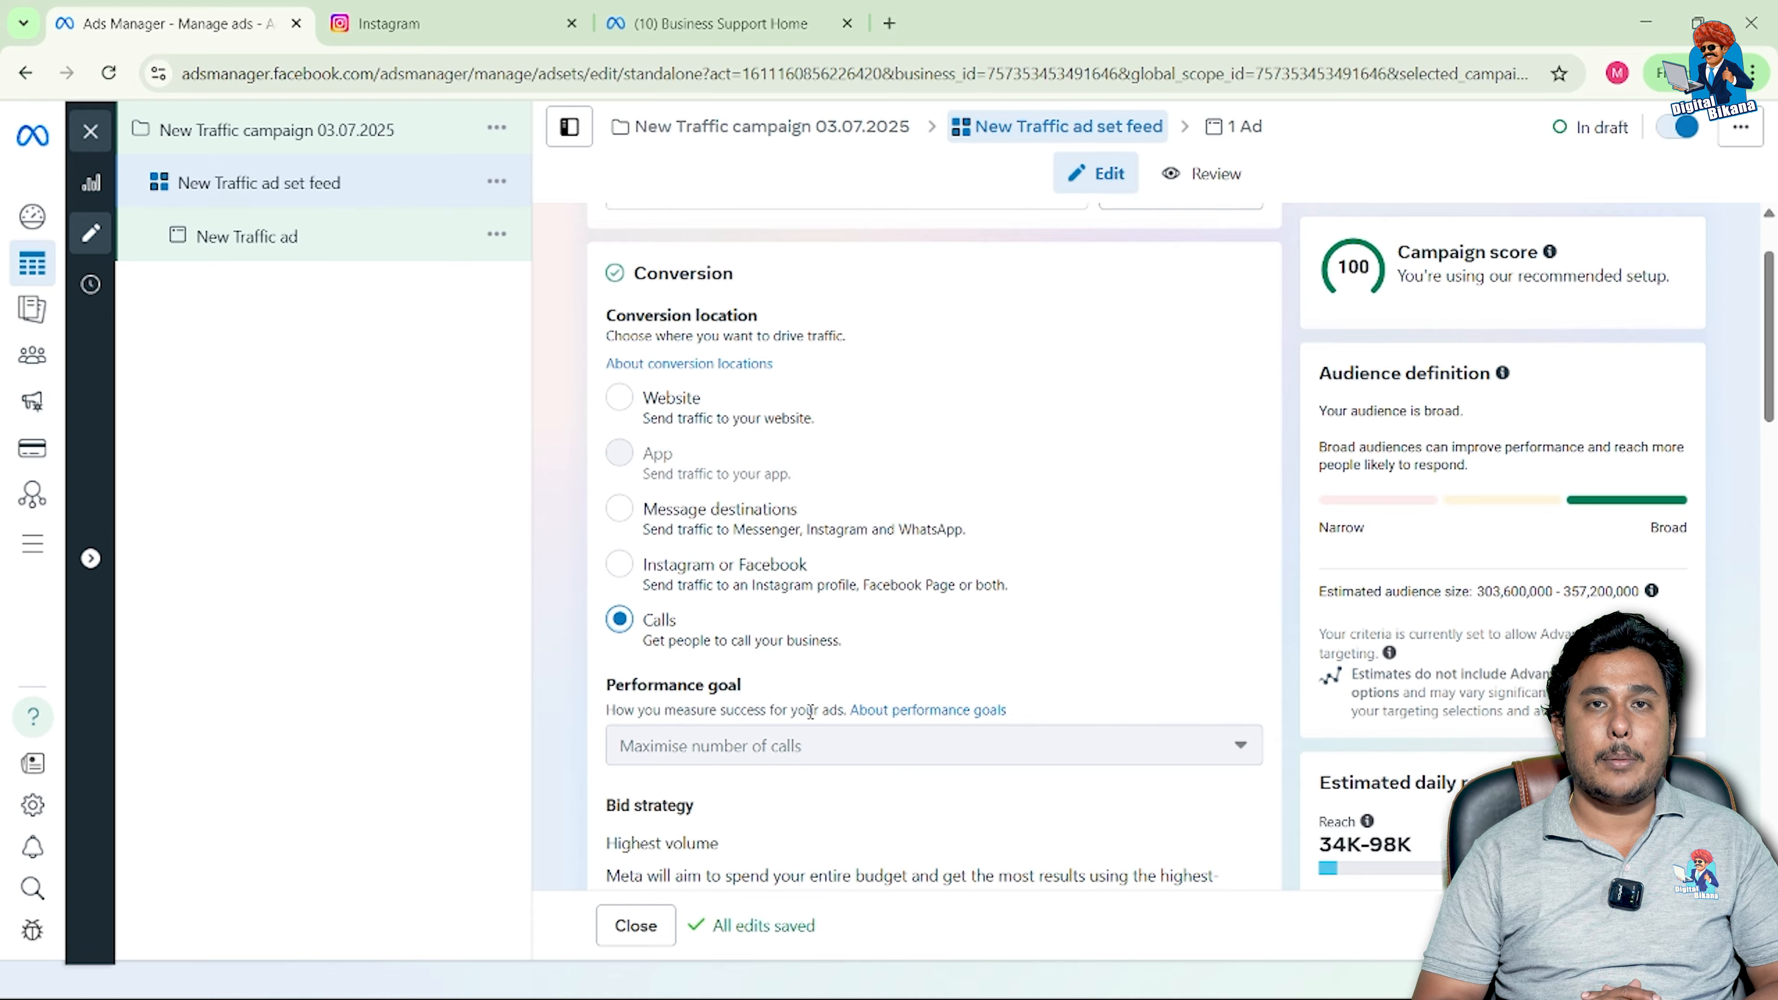
scroll(810, 712, "up", 2)
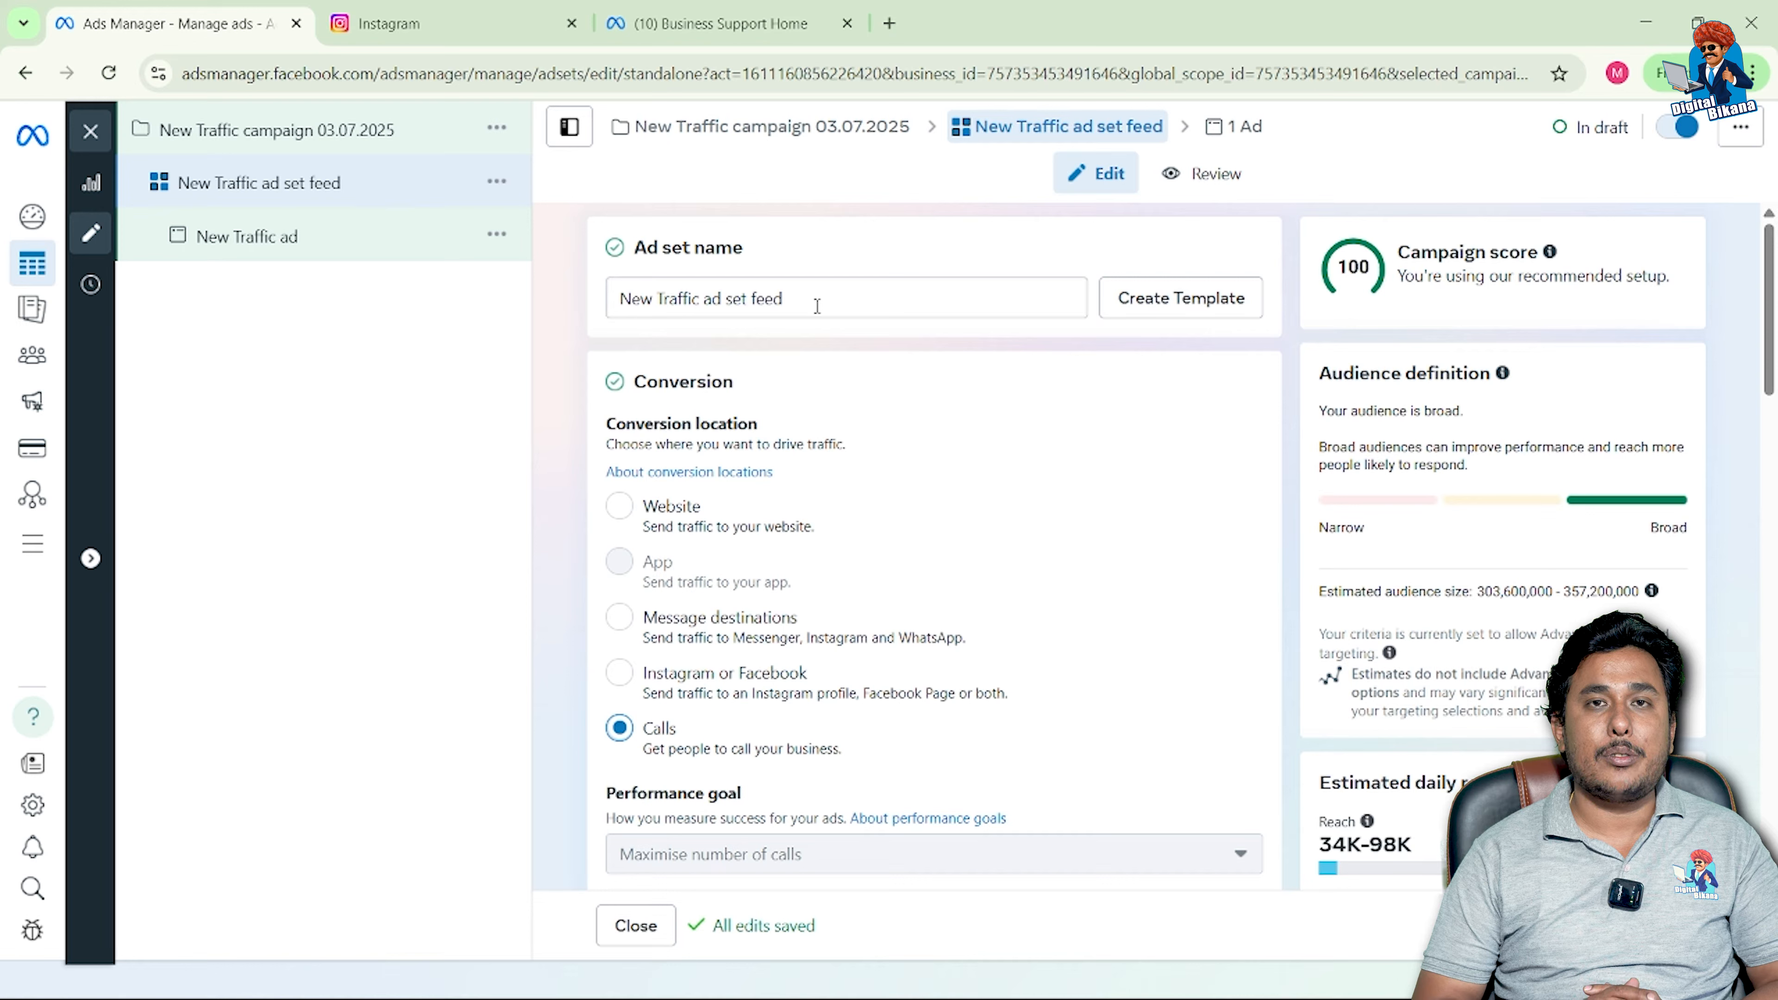
Step: Move down past Performance goal and Highest volume bid strategy to Budget & schedule
left_click(785, 301)
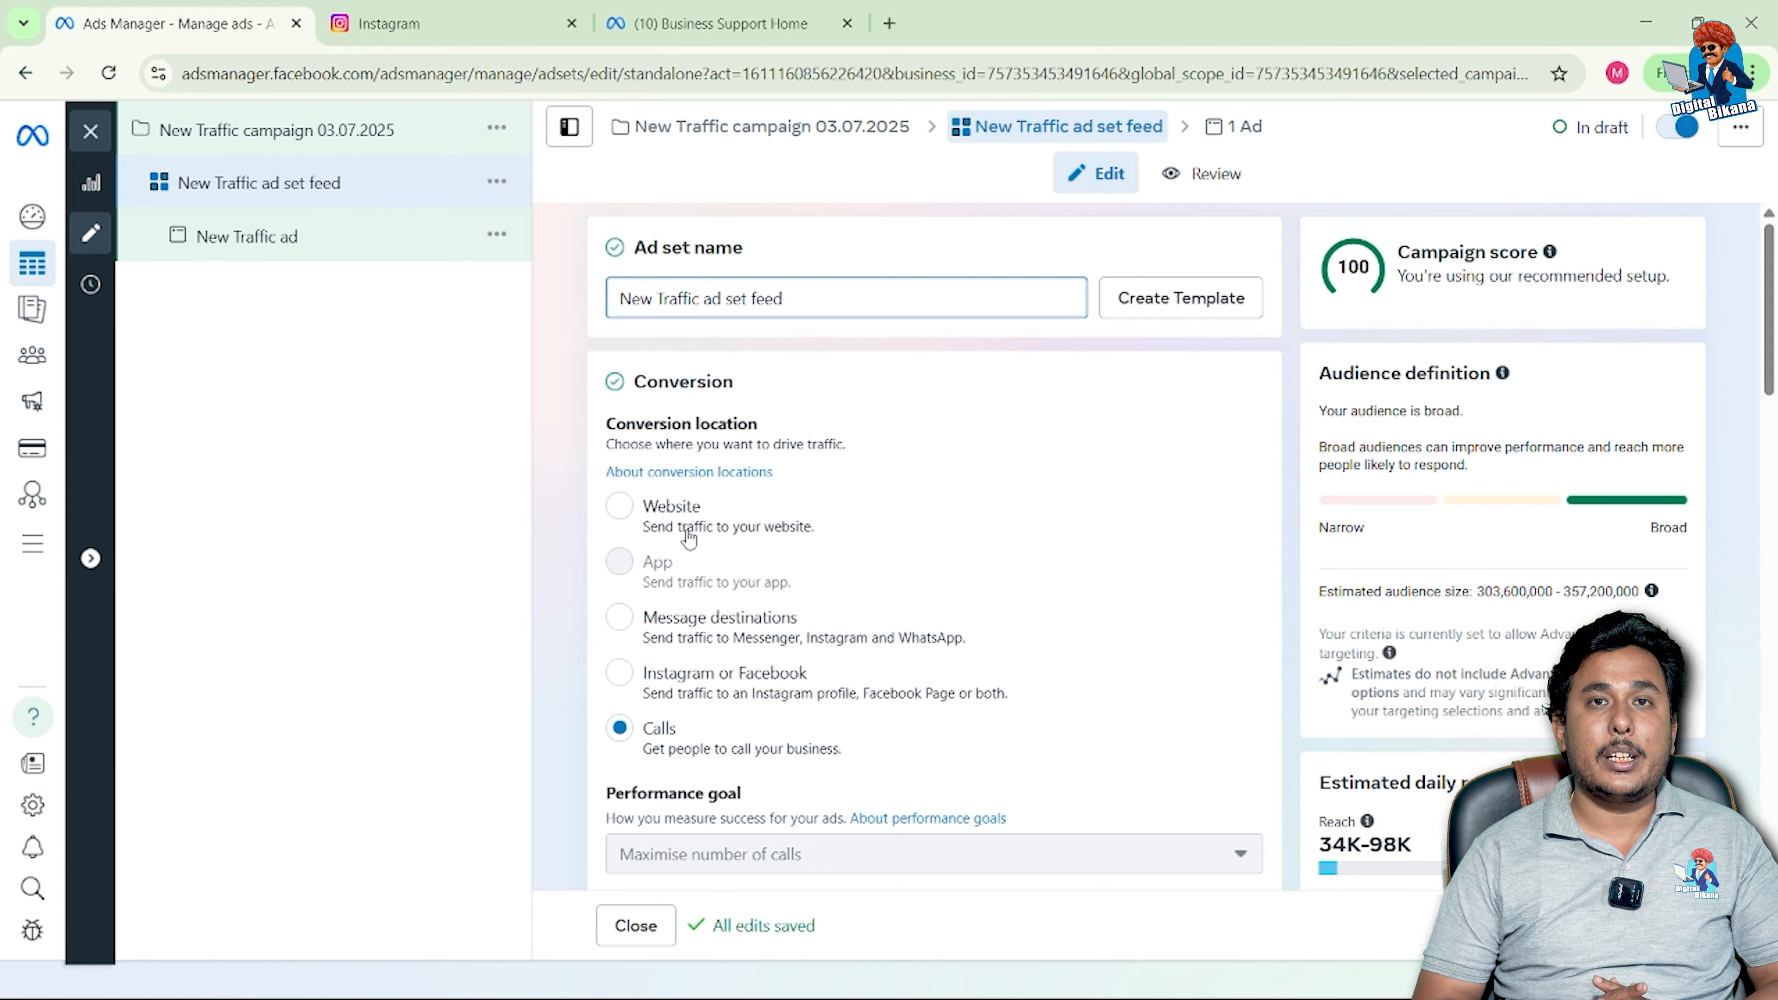
scroll(689, 538, "down", 1)
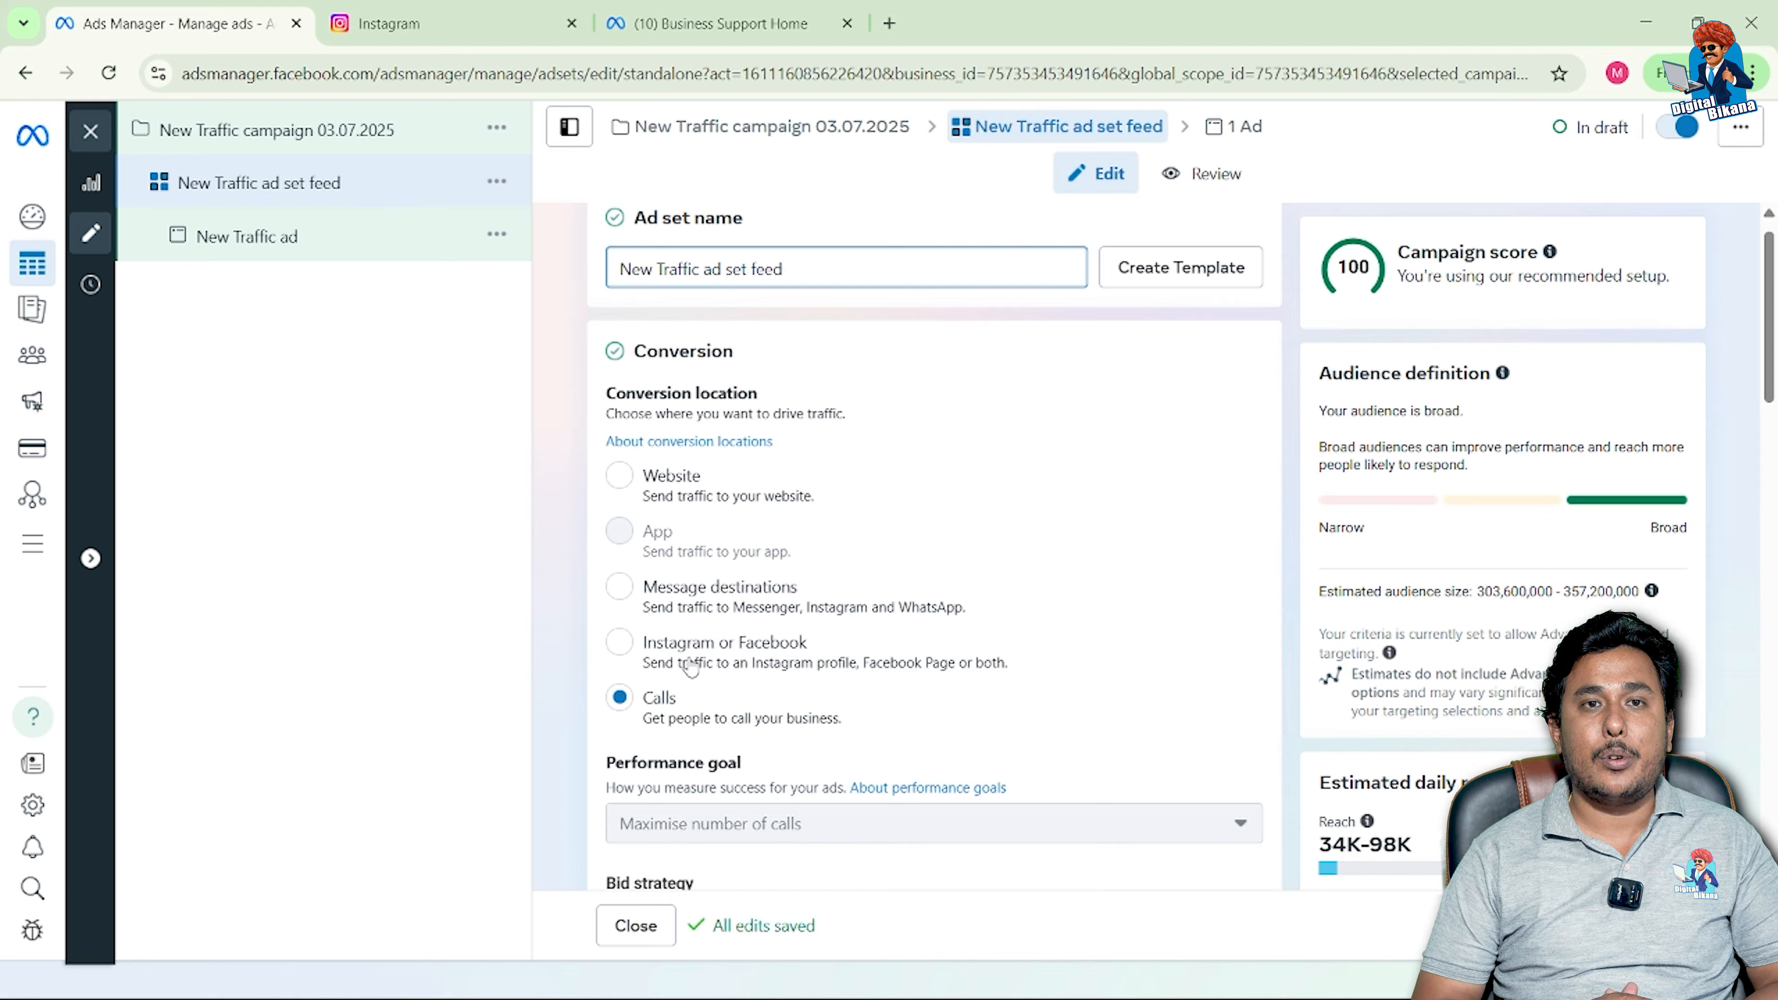
scroll(832, 649, "down", 3)
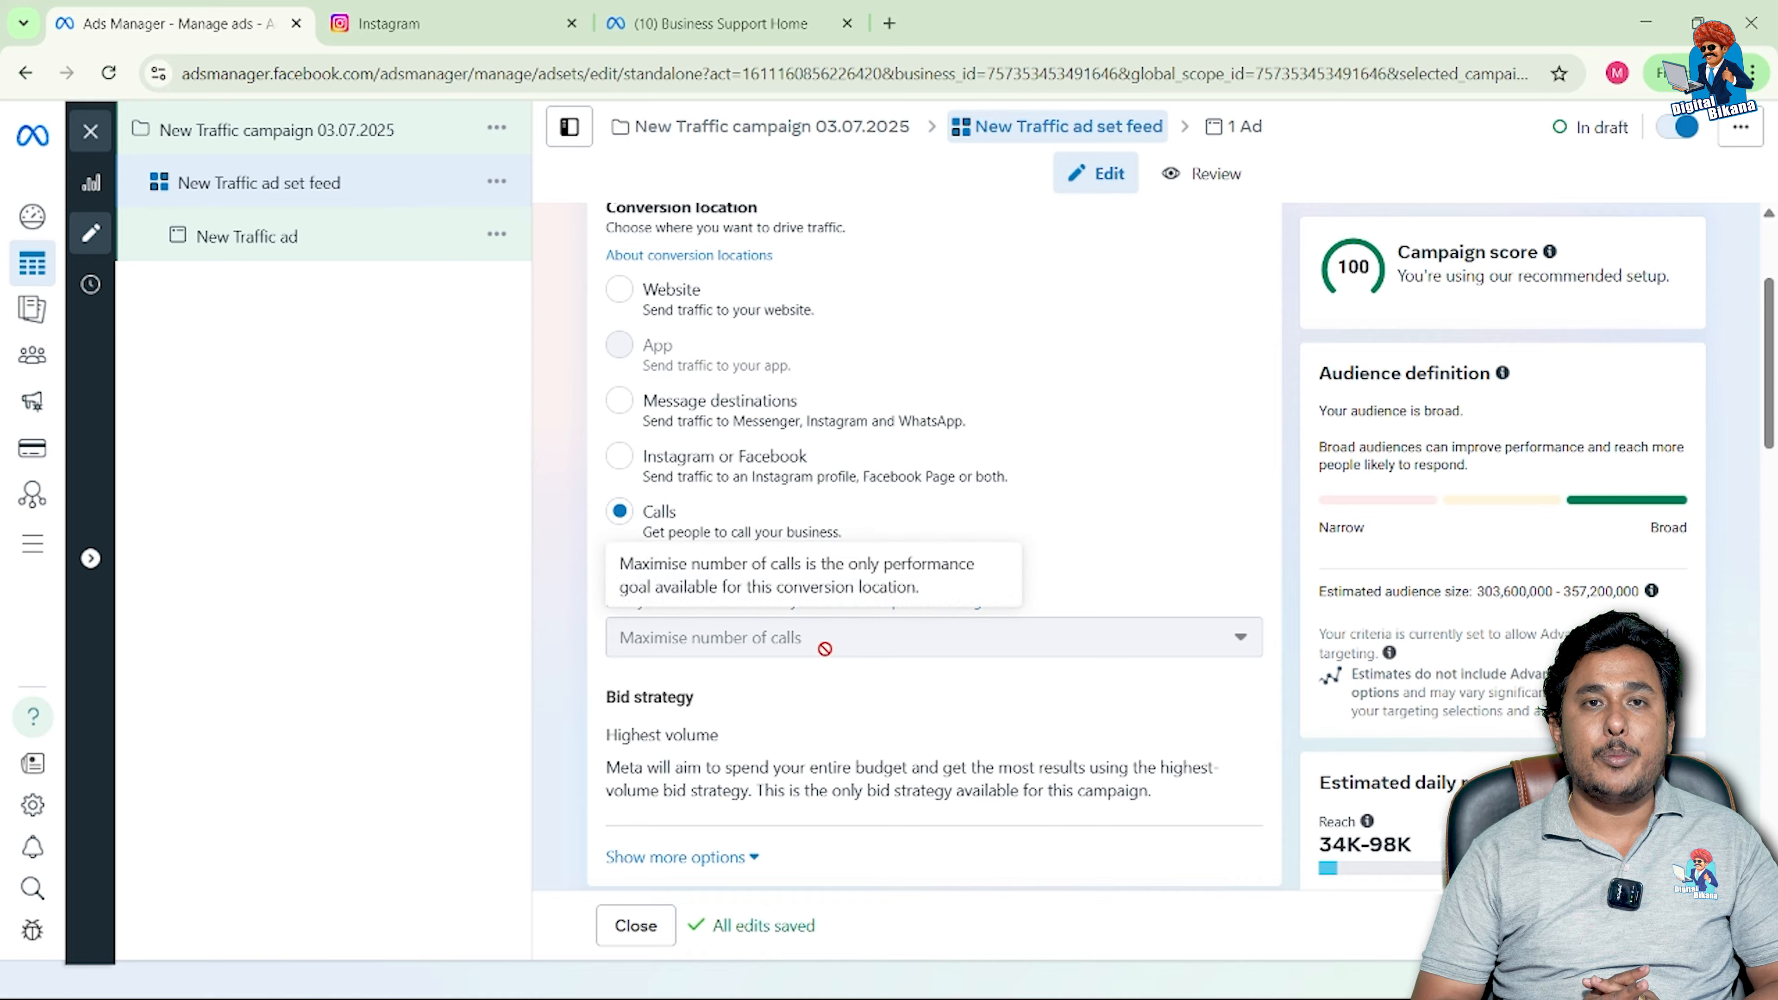
scroll(823, 662, "down", 2)
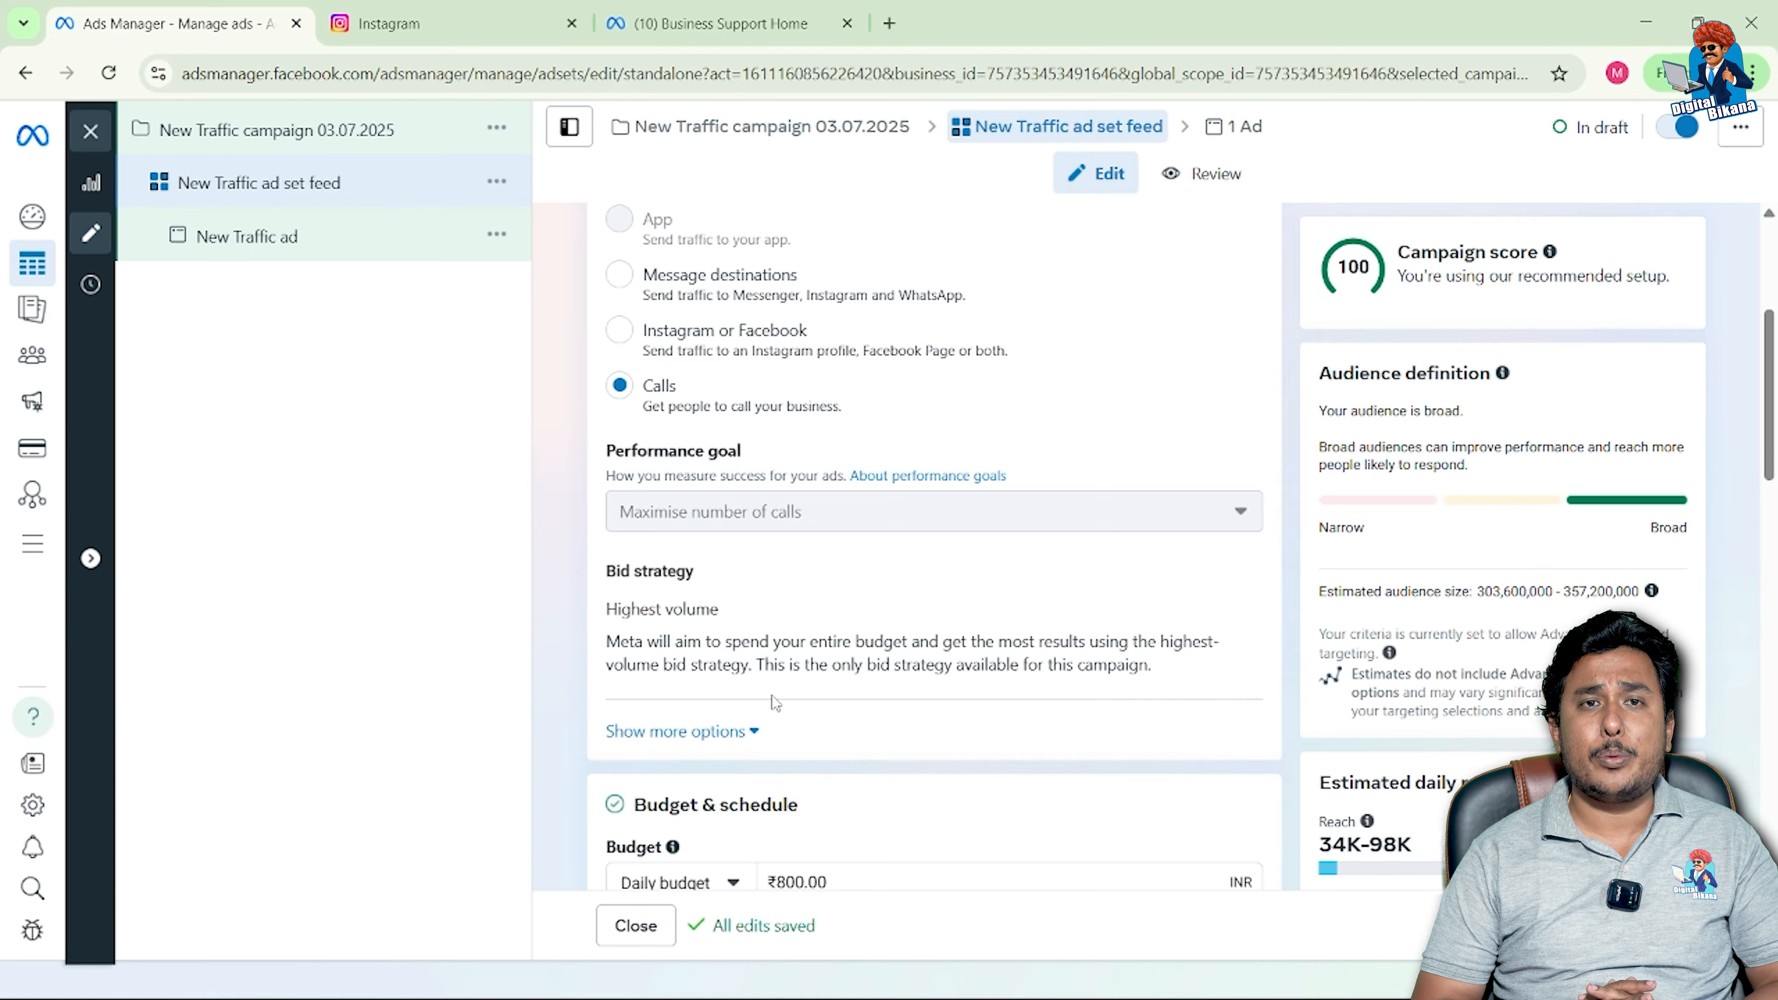
scroll(772, 695, "down", 1)
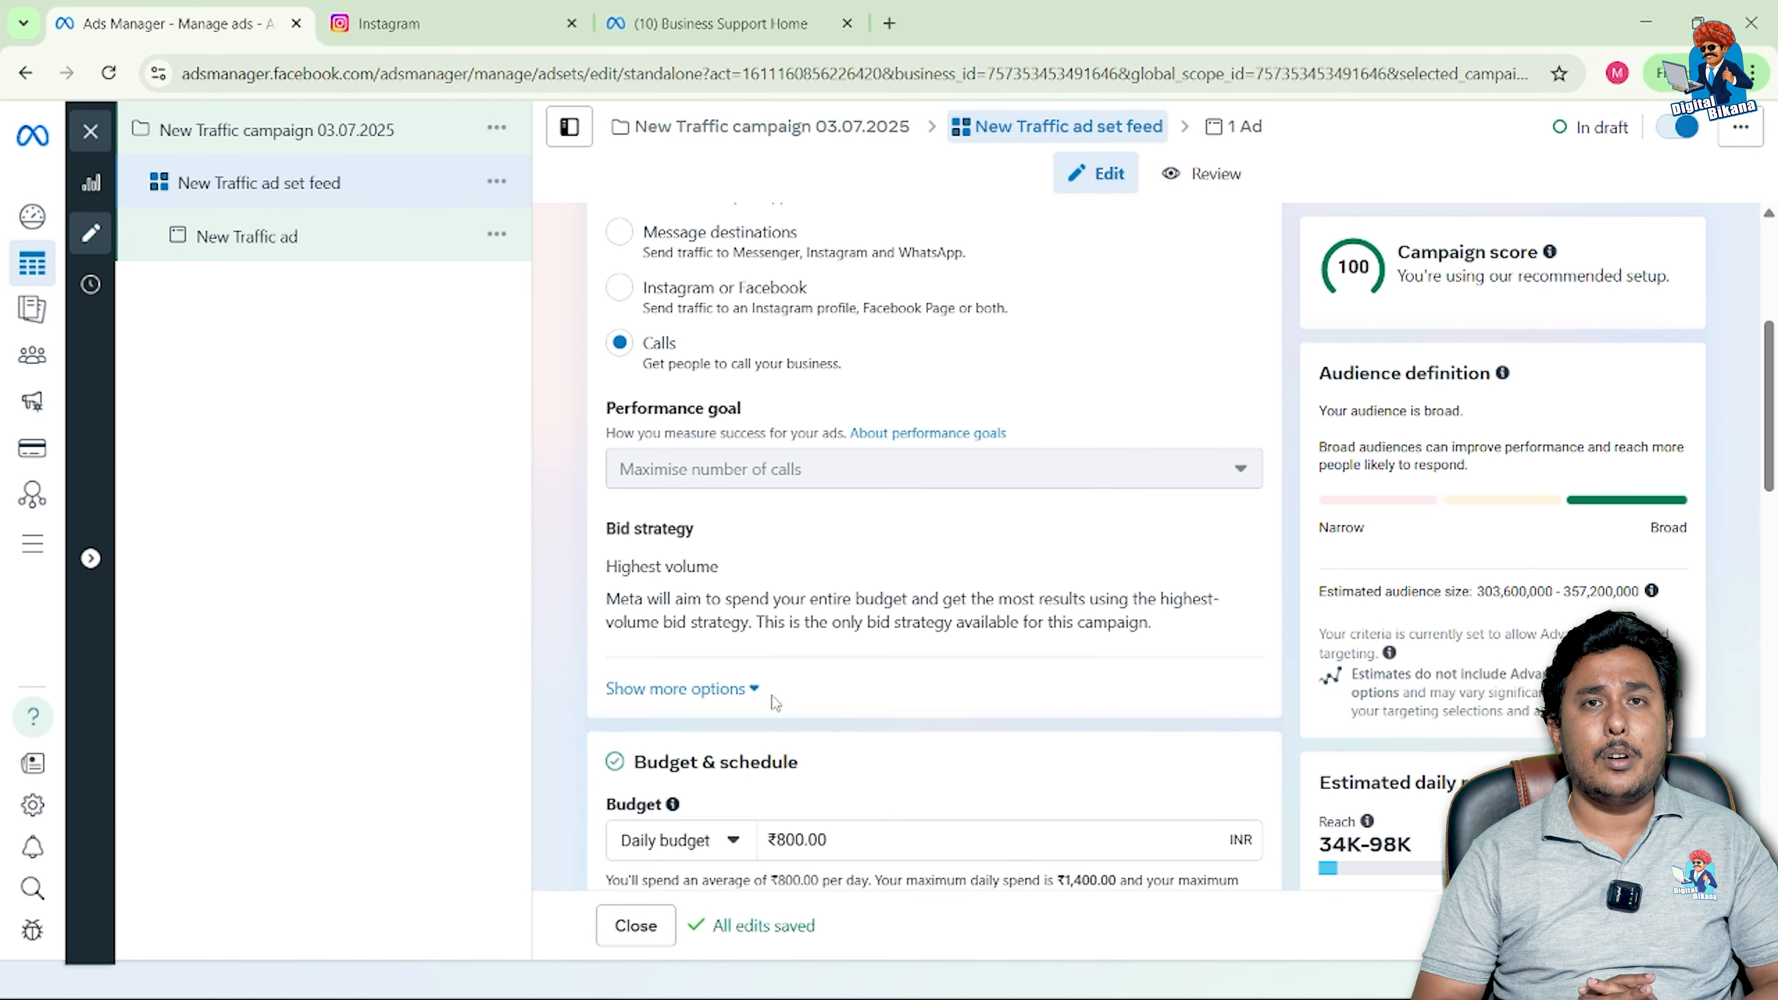
scroll(772, 695, "down", 3)
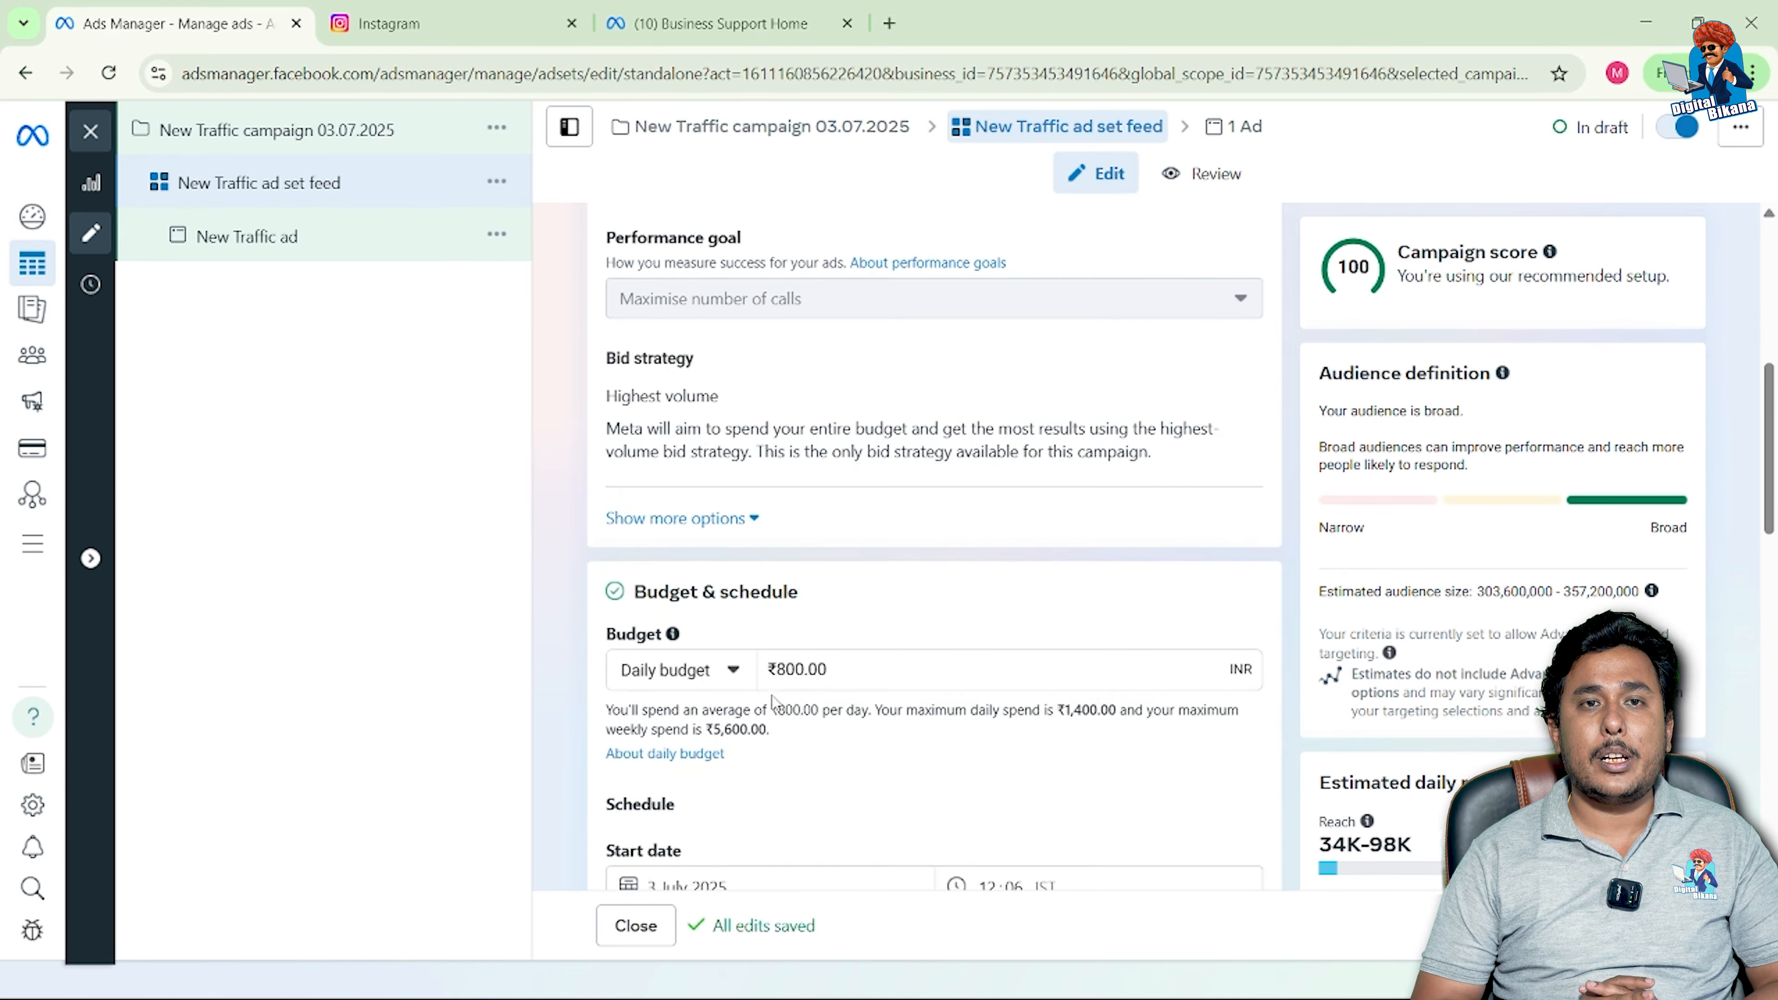
scroll(772, 695, "down", 1)
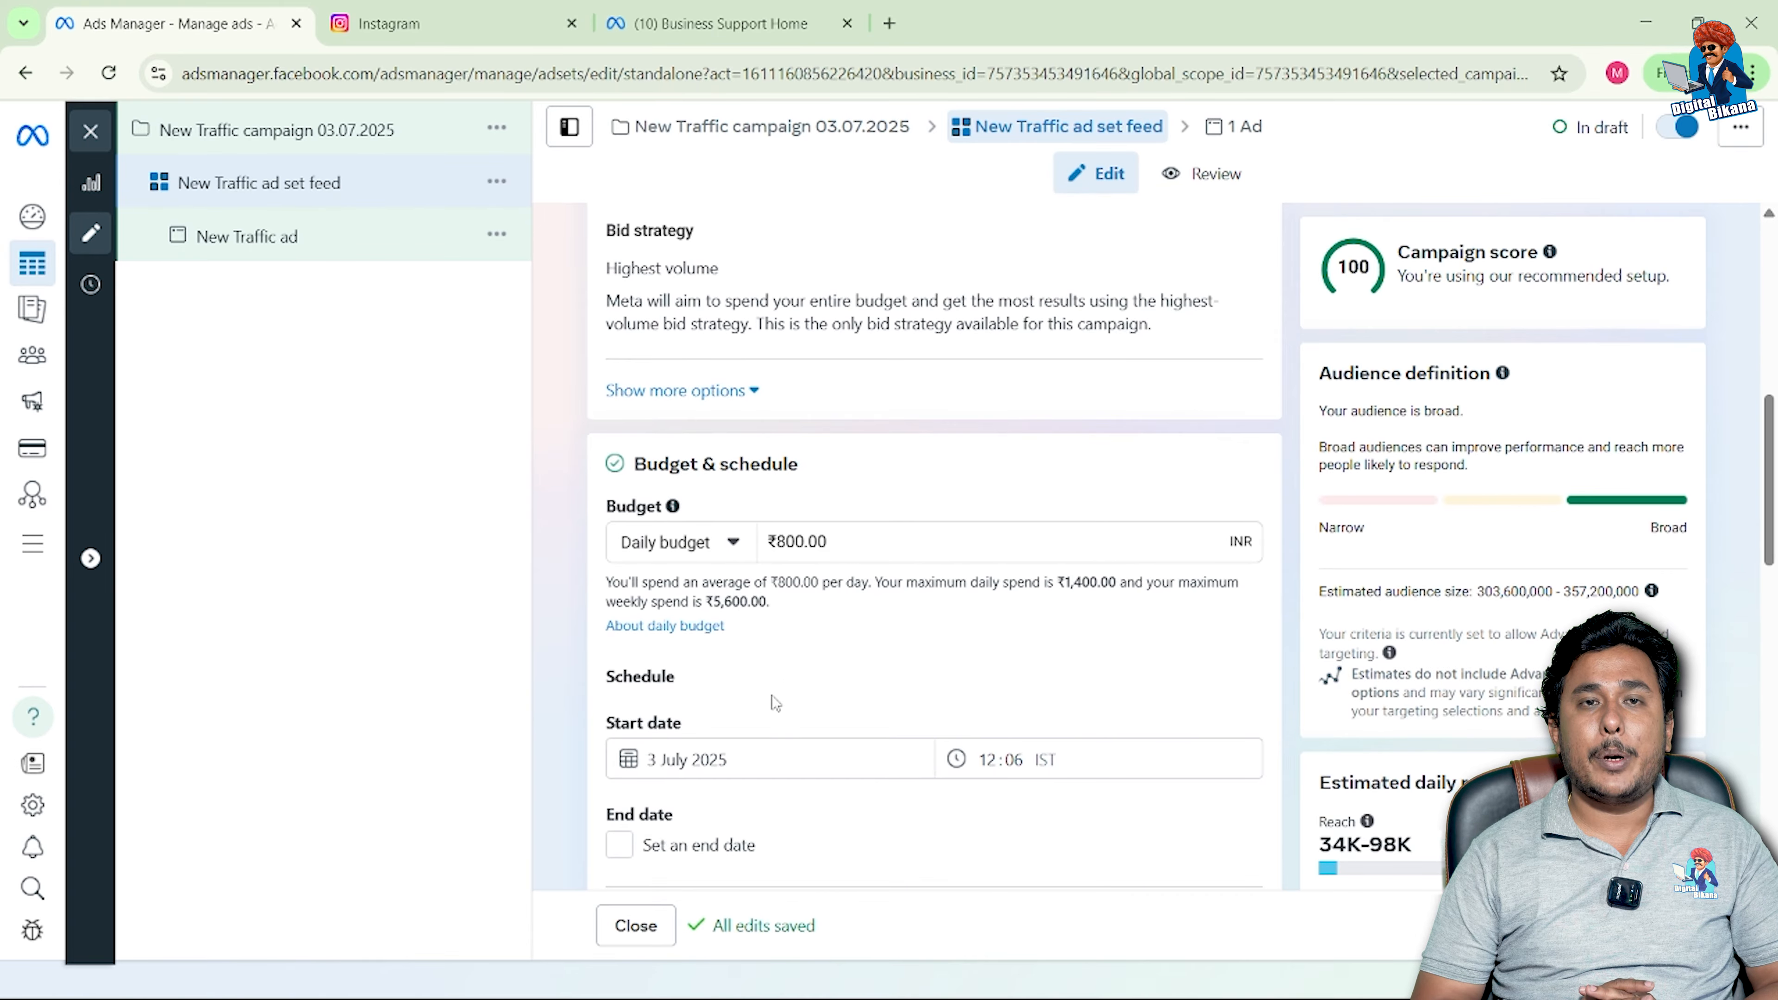
Step: Keep the Daily budget type and change the amount from ₹800.00 to ₹100
left_click(732, 544)
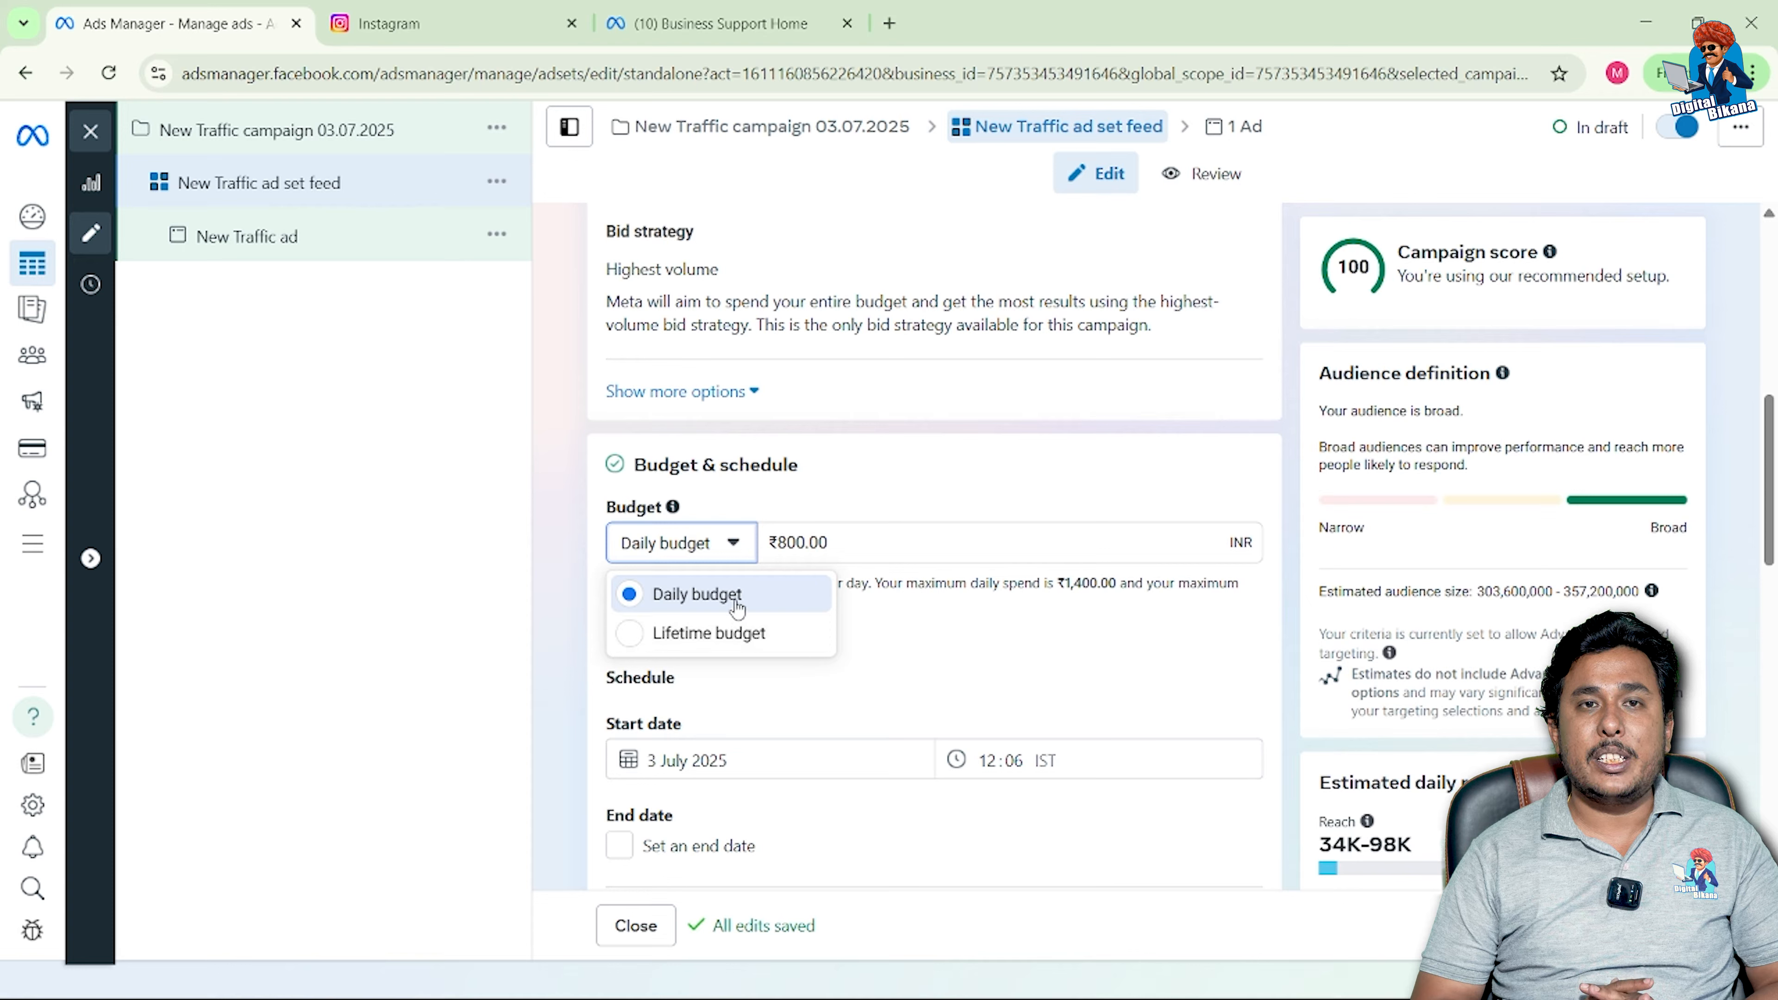
left_click(734, 553)
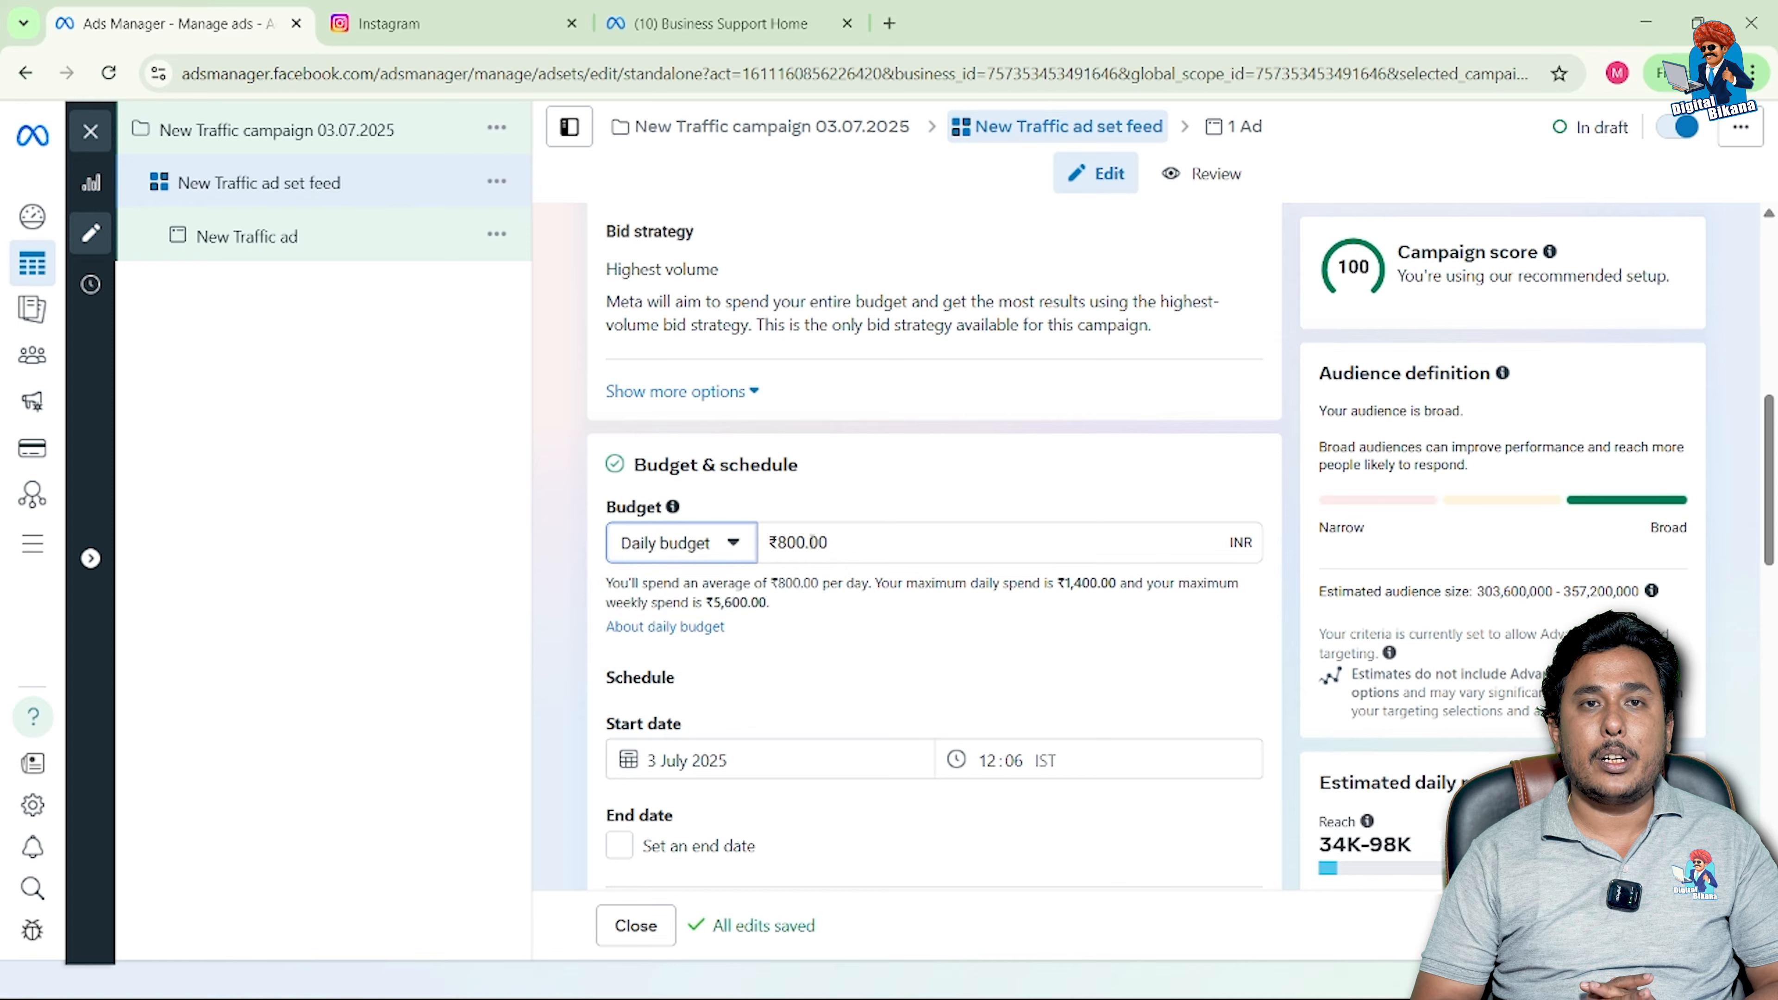
left_click(800, 544)
key("ctrl+a")
type("100")
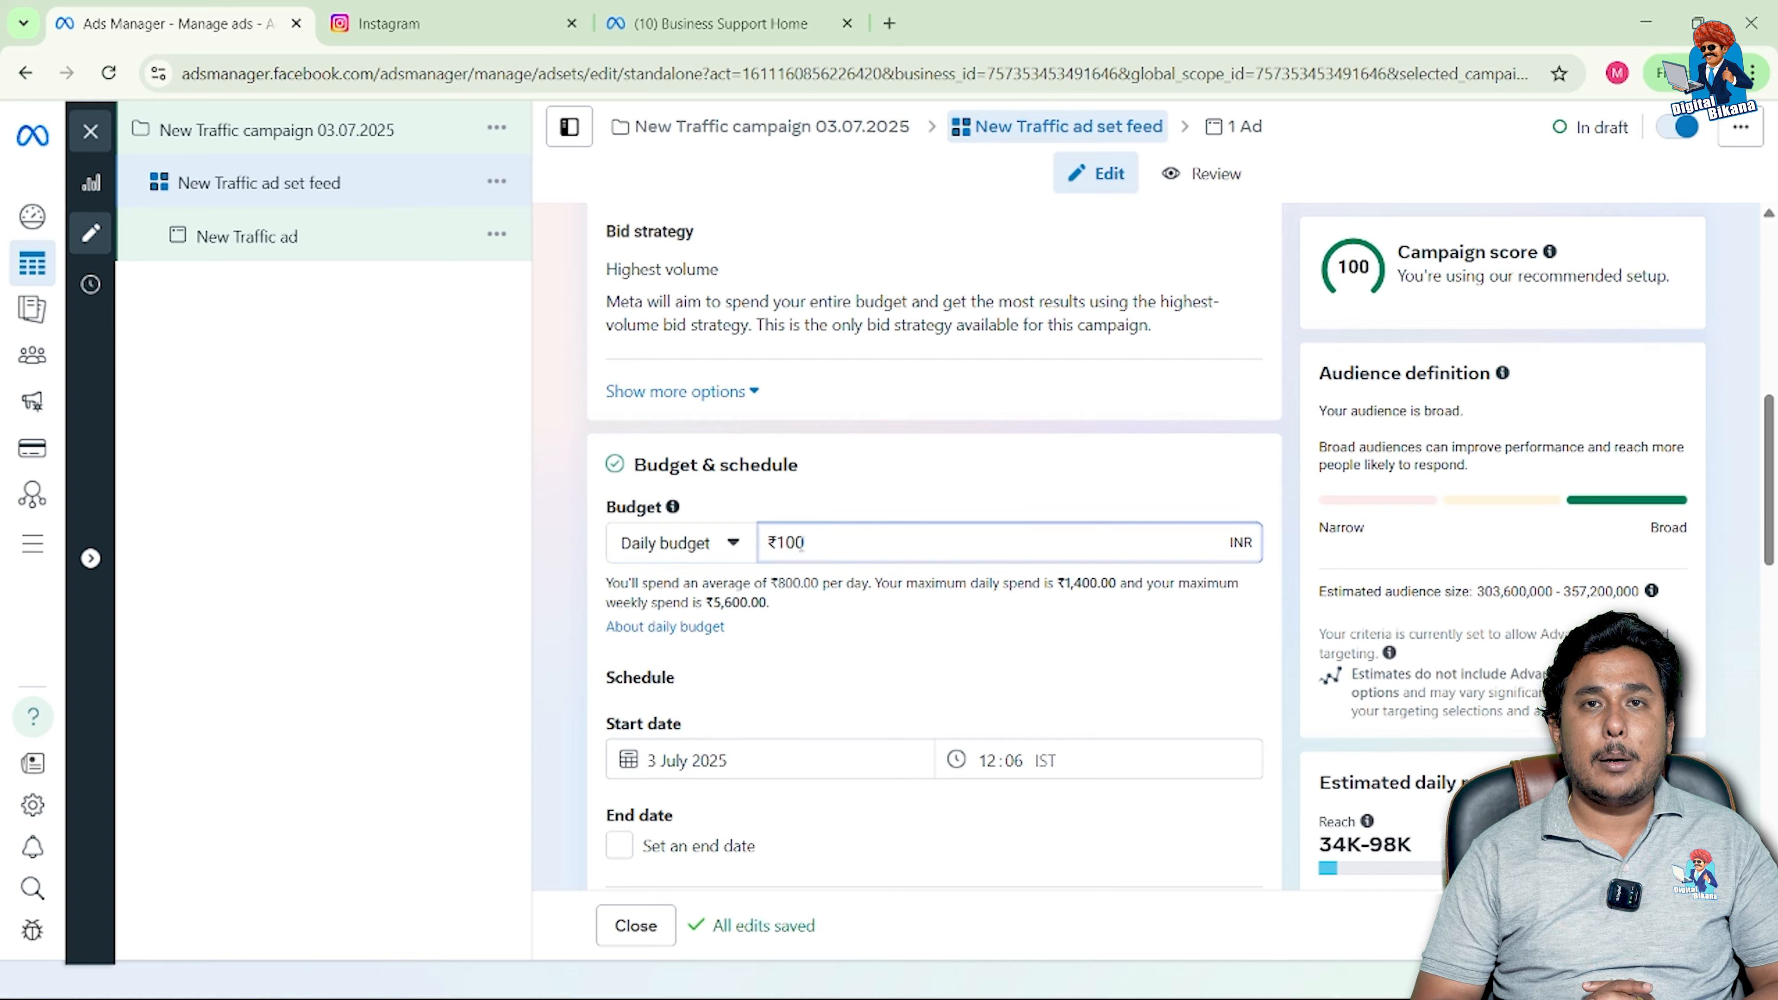
left_click(840, 616)
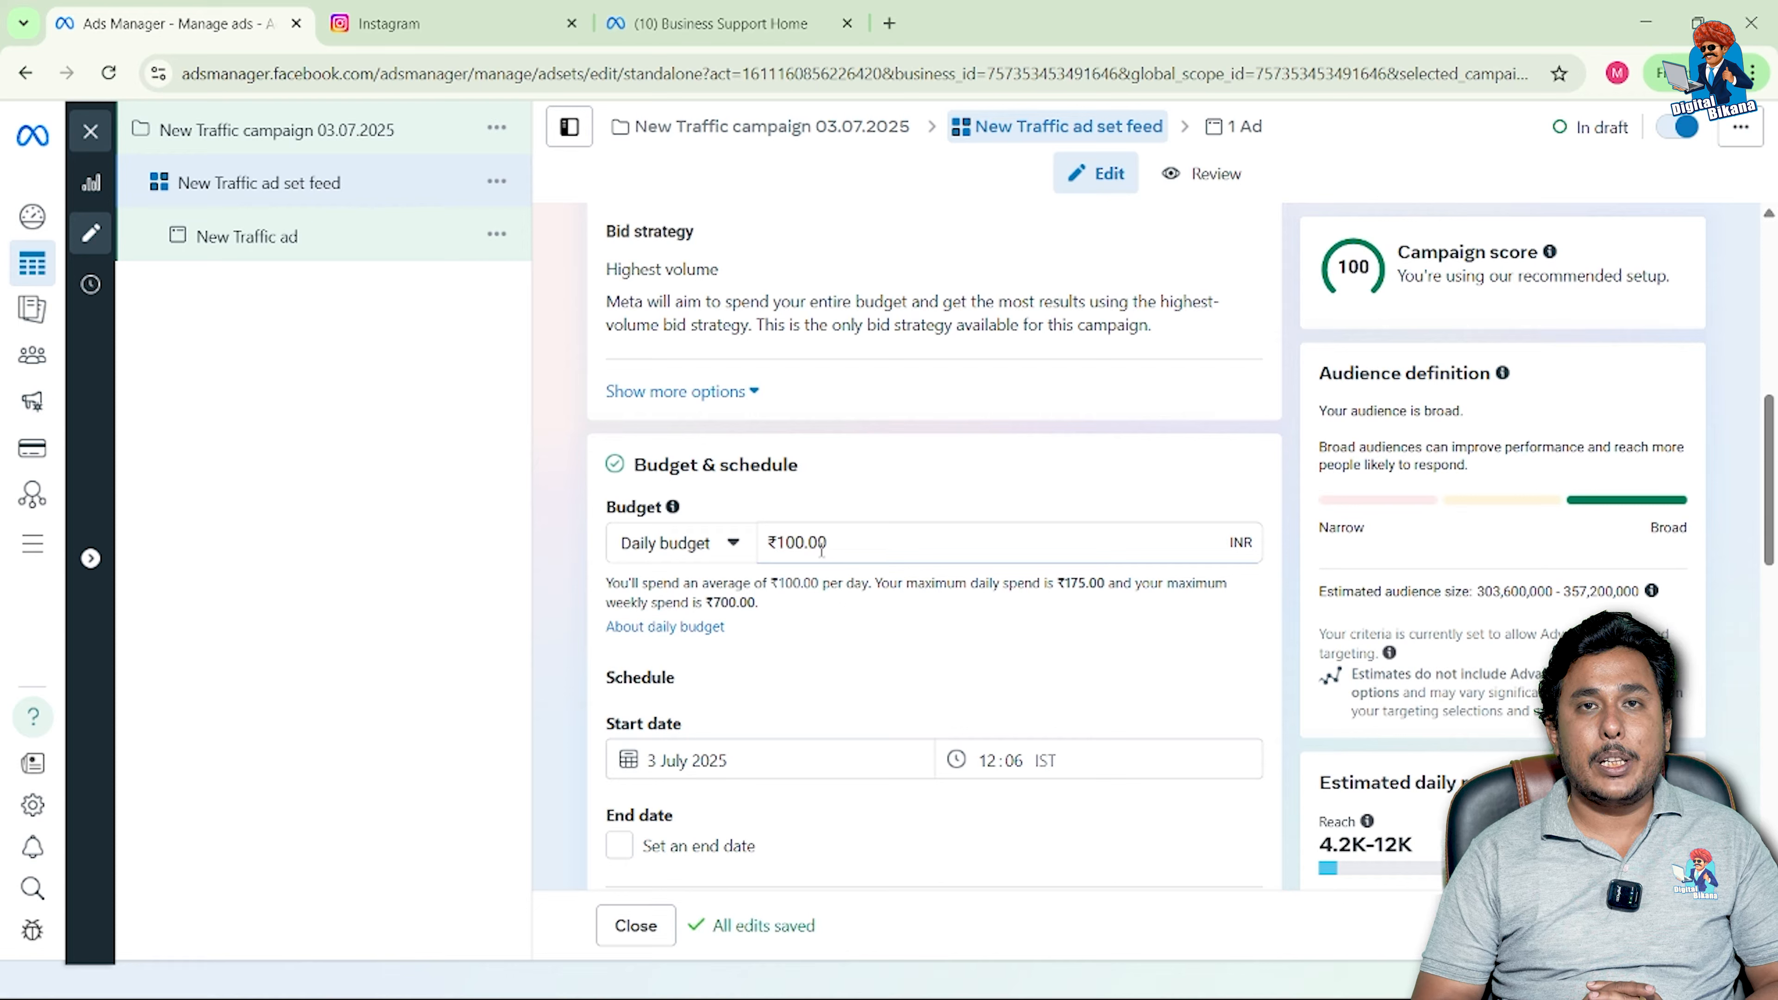
Step: Try a ₹50 daily budget, then restore ₹100 to clear the minimum-budget error
double_click(804, 544)
key("BackSpace")
type("50")
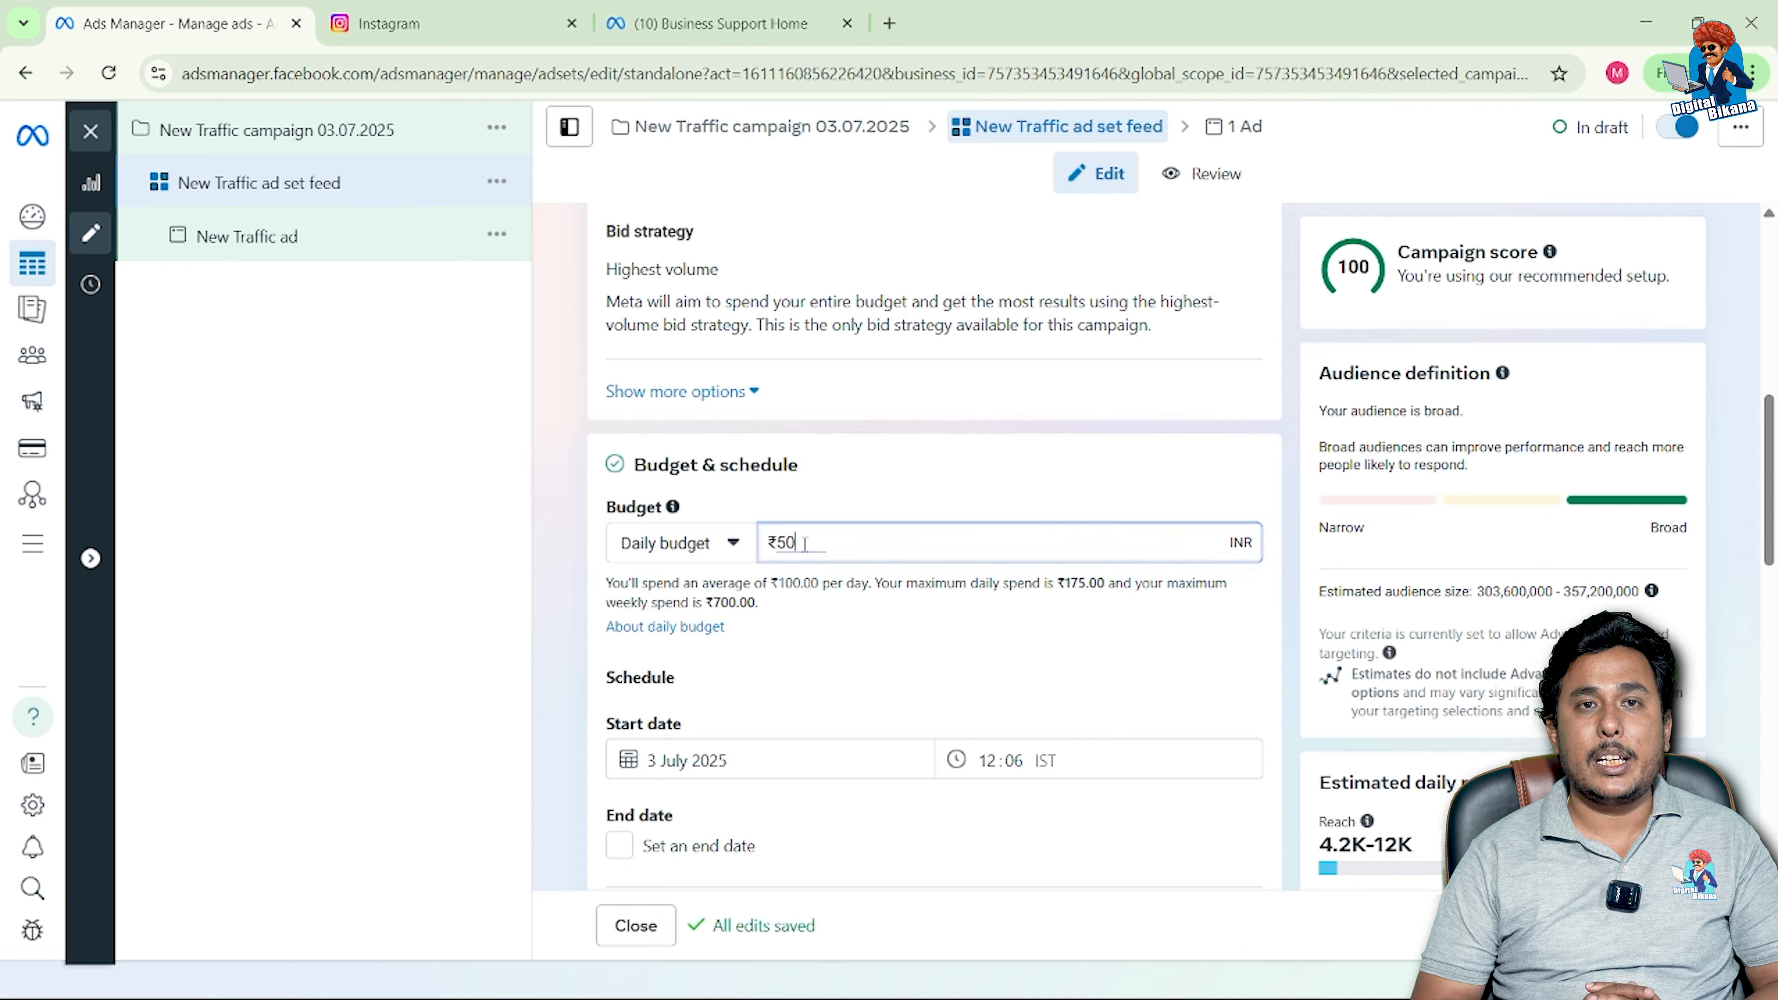
left_click(817, 612)
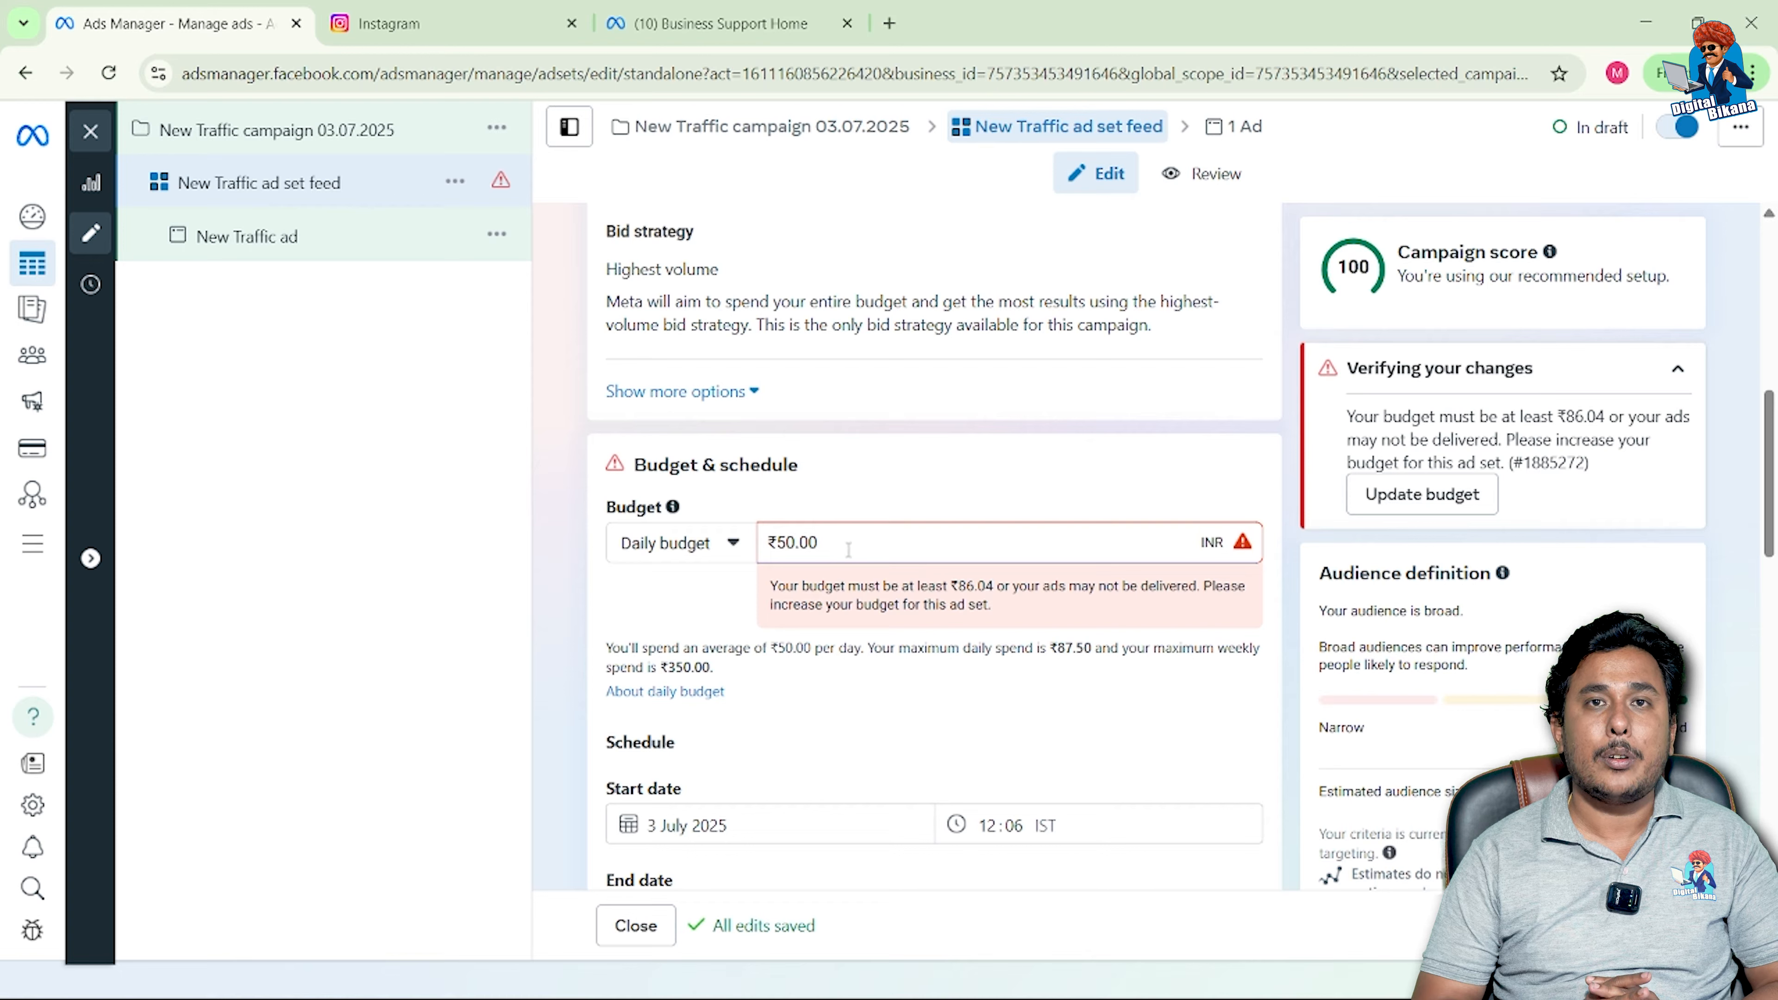
double_click(798, 543)
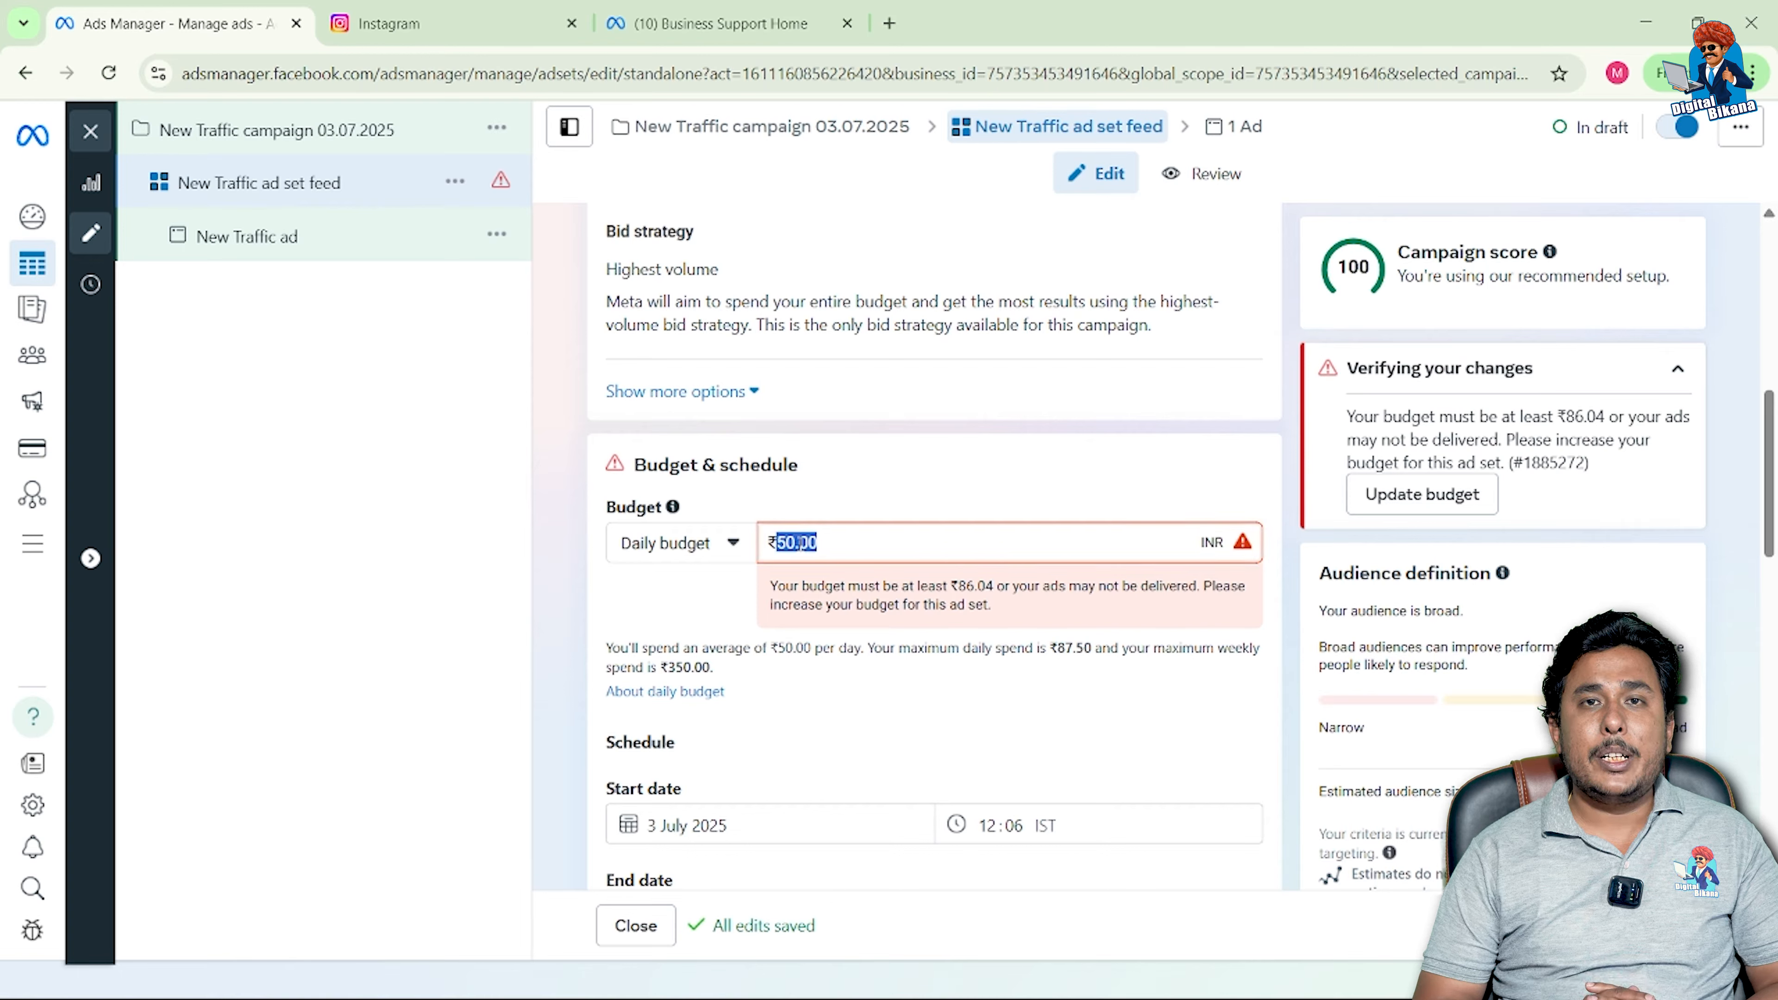
key("BackSpace")
type("100")
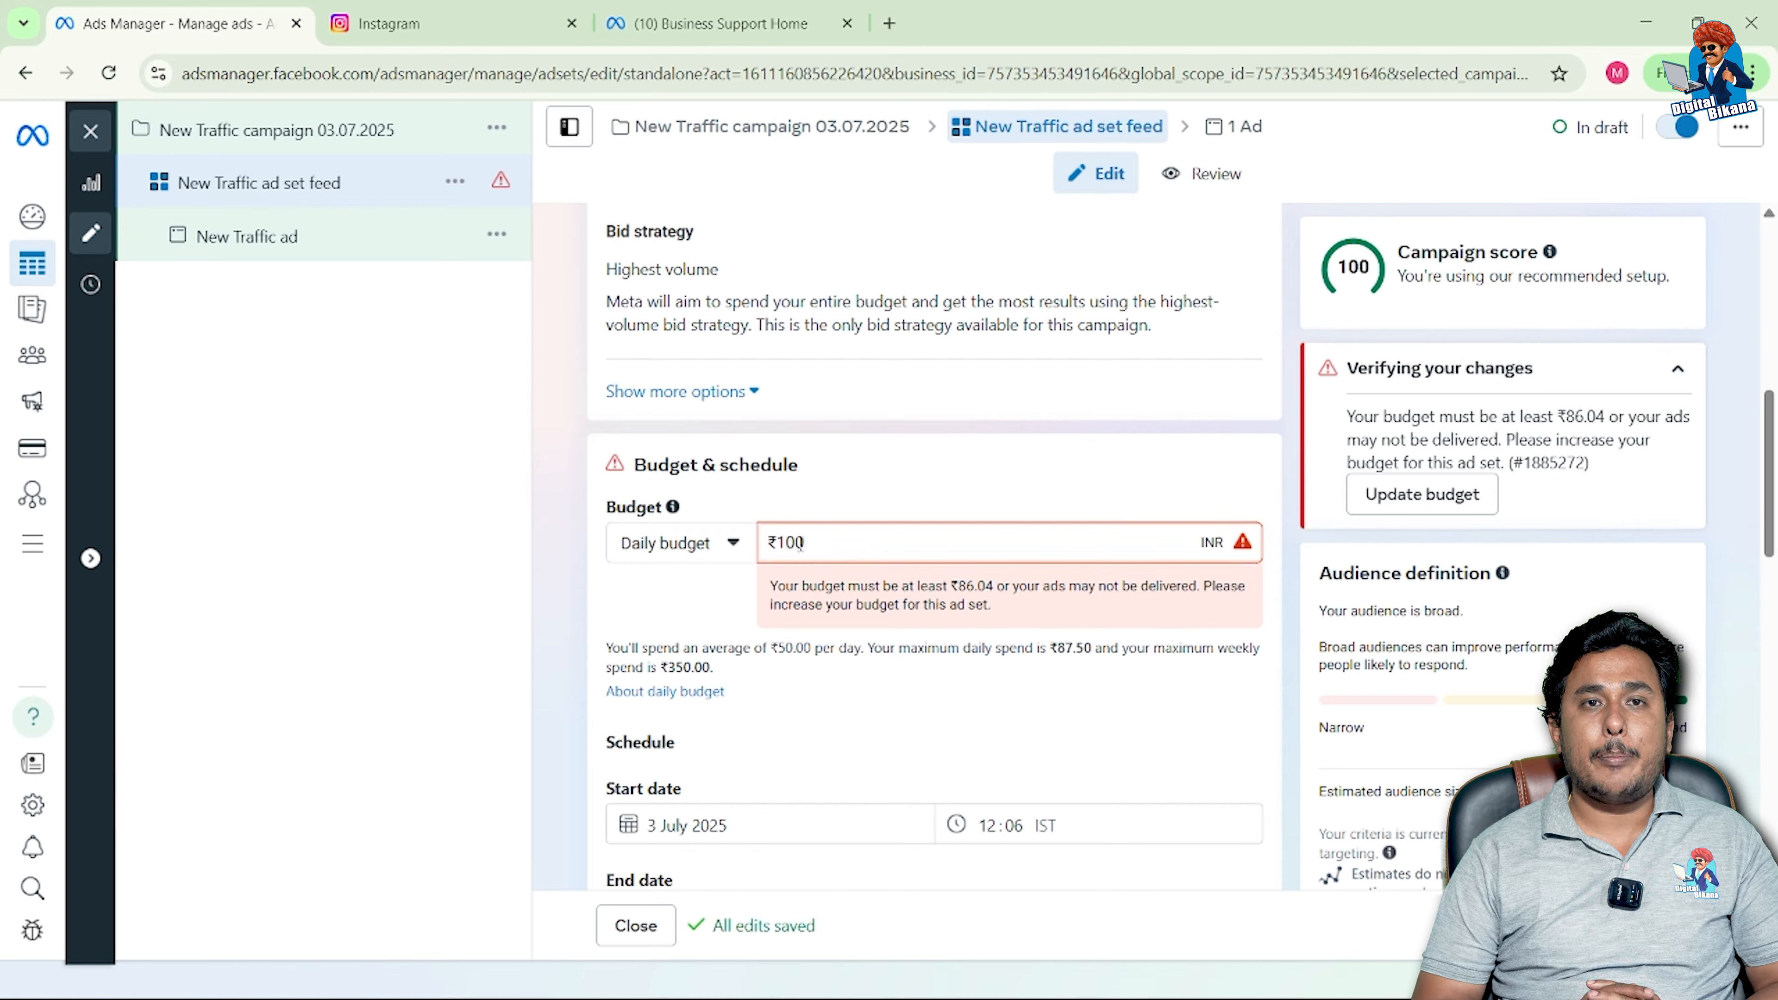
left_click(801, 578)
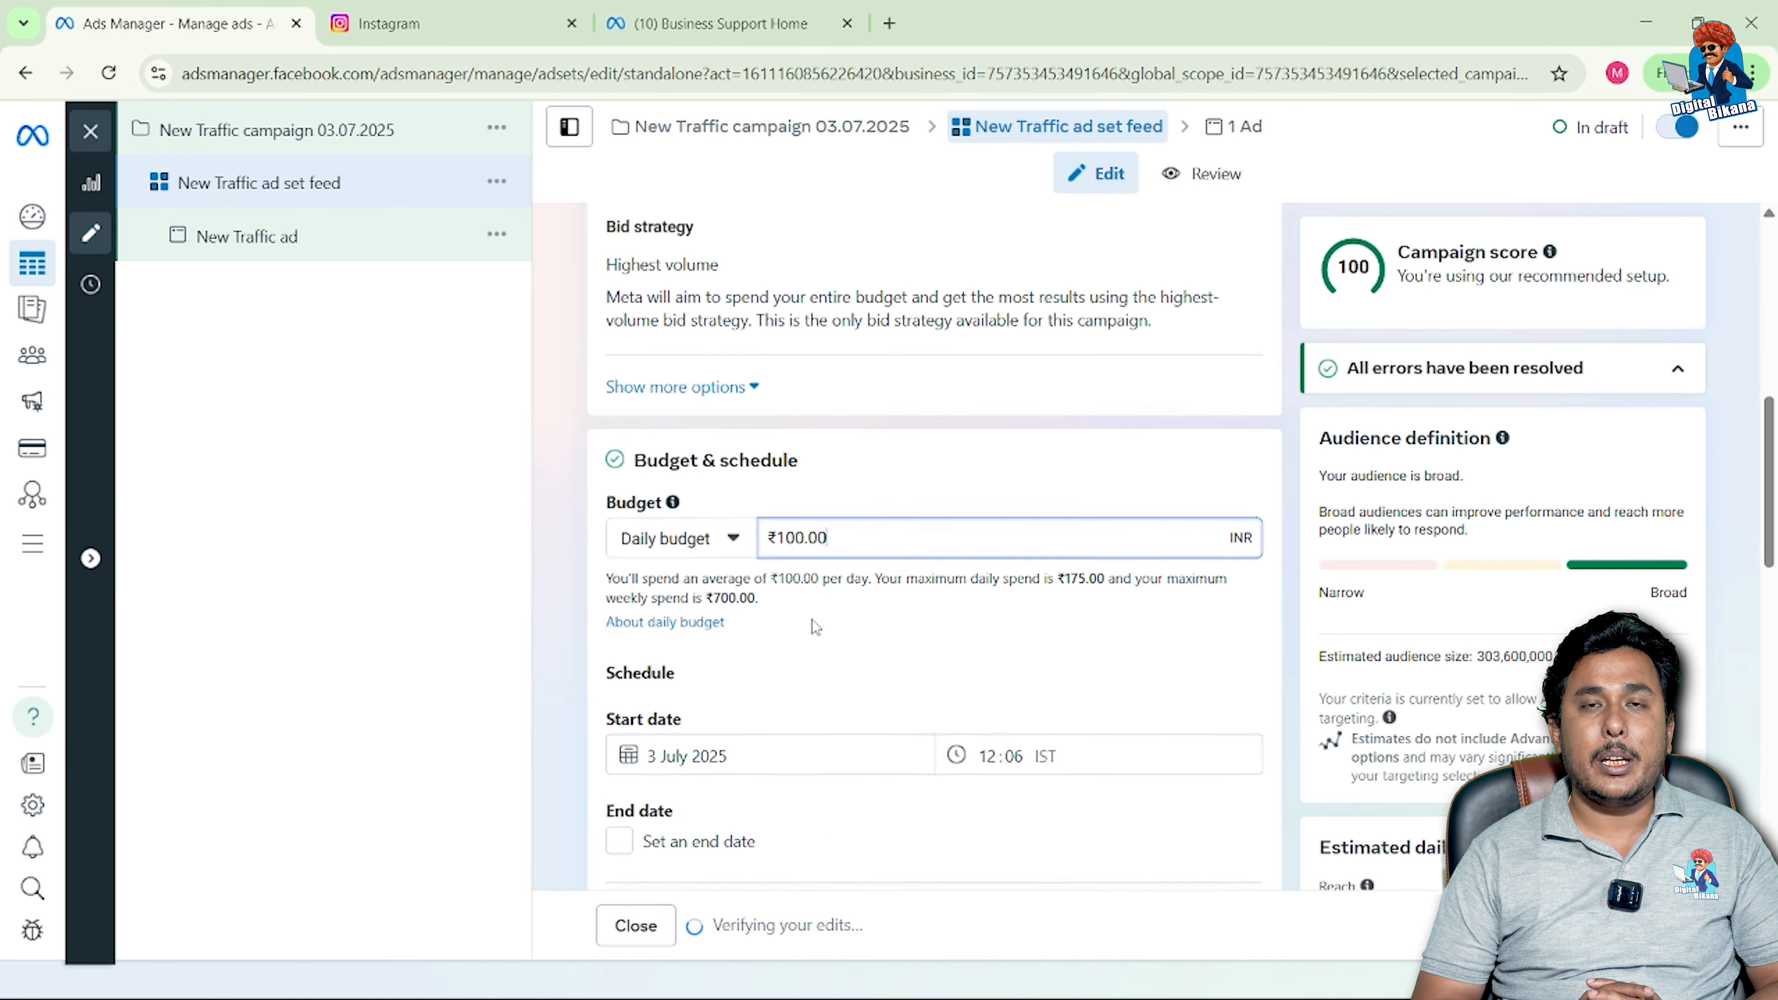
scroll(812, 620, "down", 3)
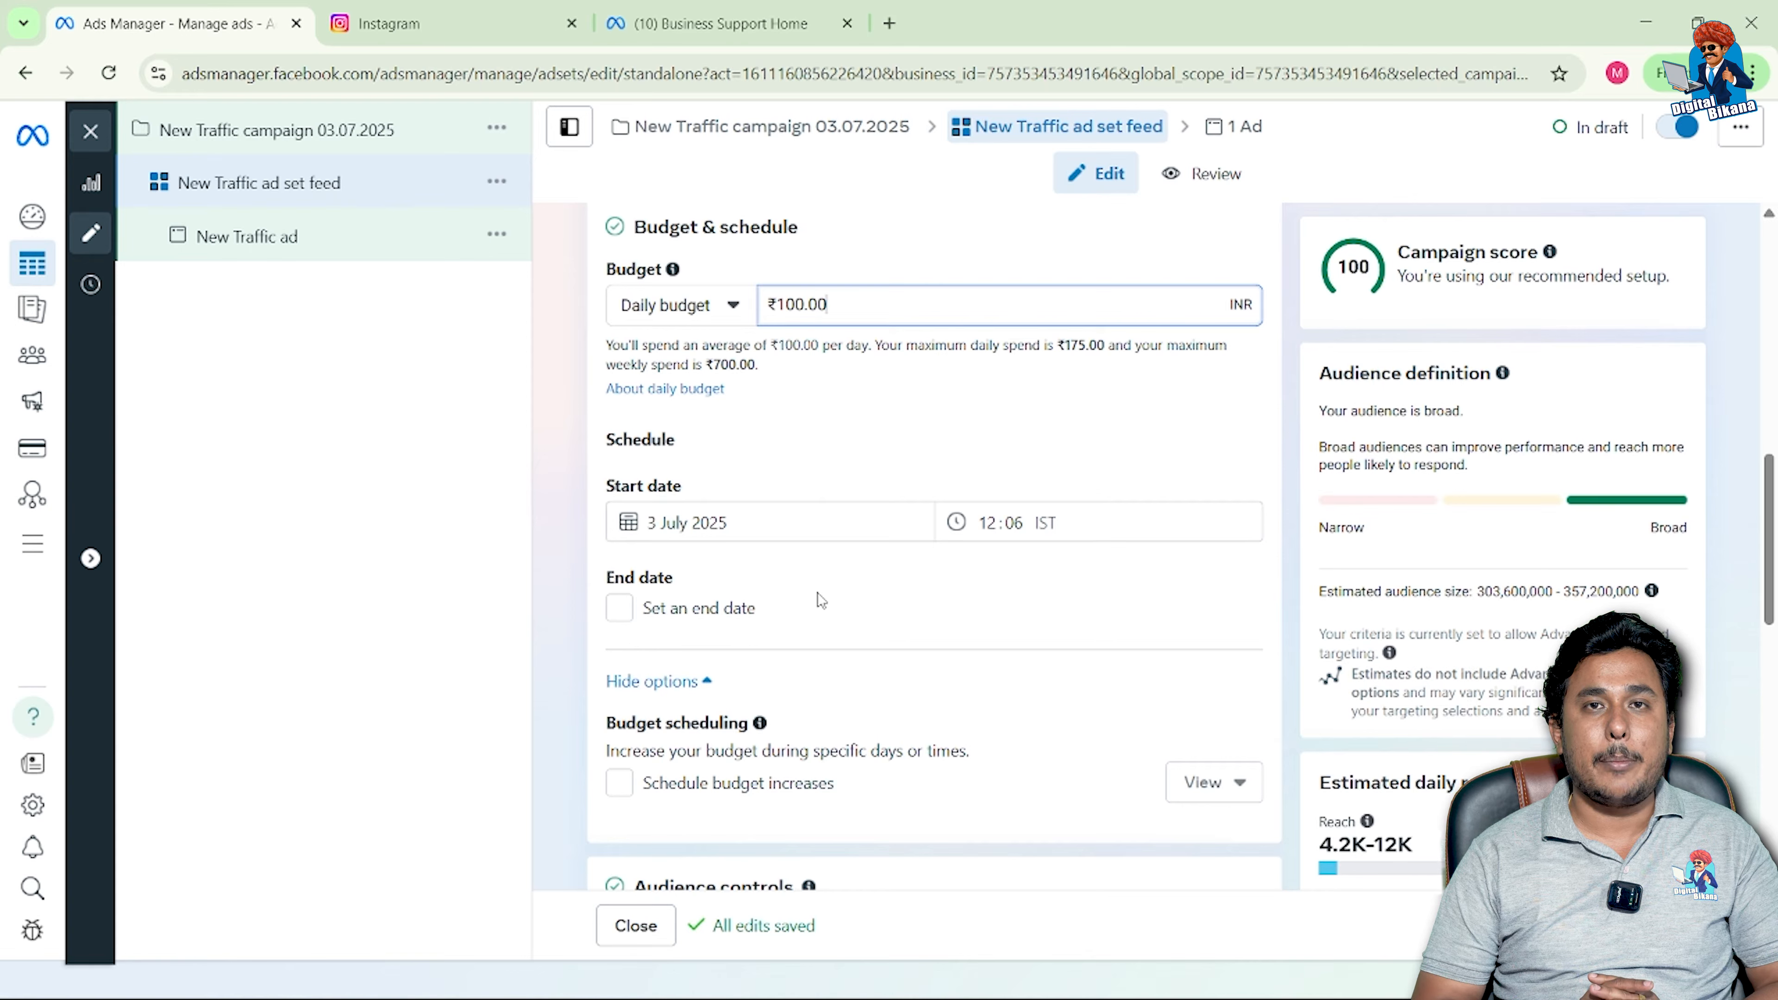
scroll(817, 591, "down", 1)
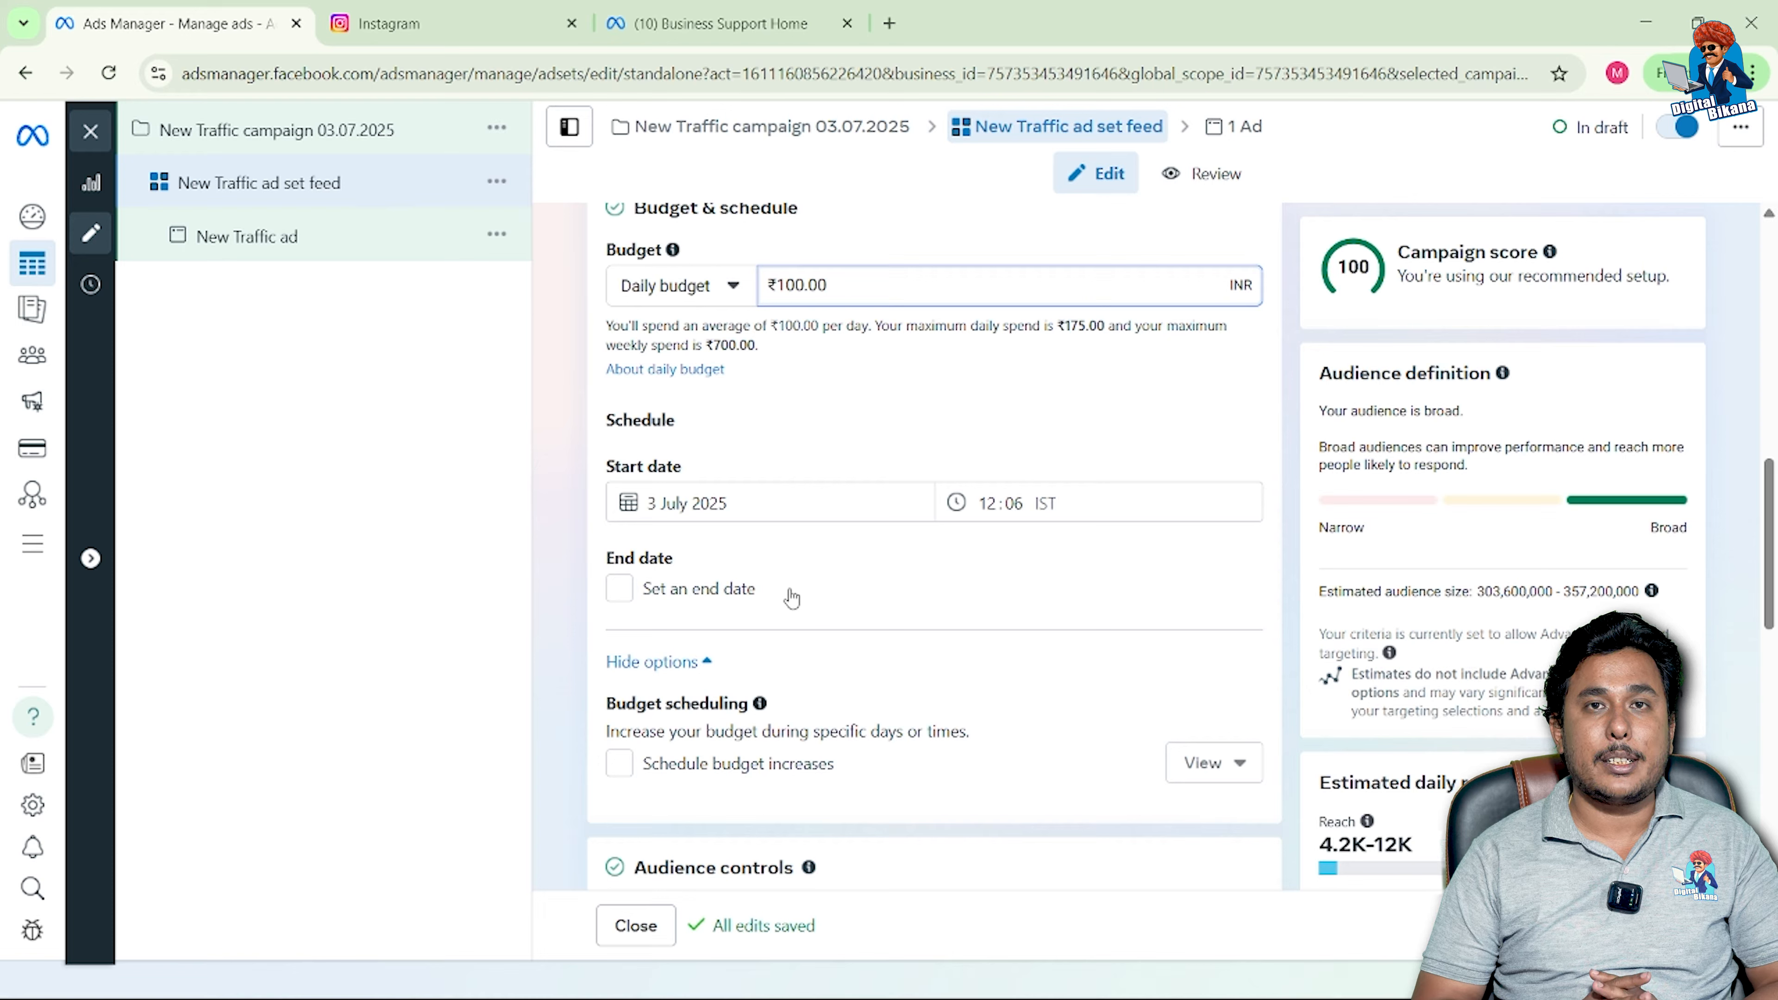
Step: Enable an end date and set it to a custom date of 7 August 2025
left_click(749, 590)
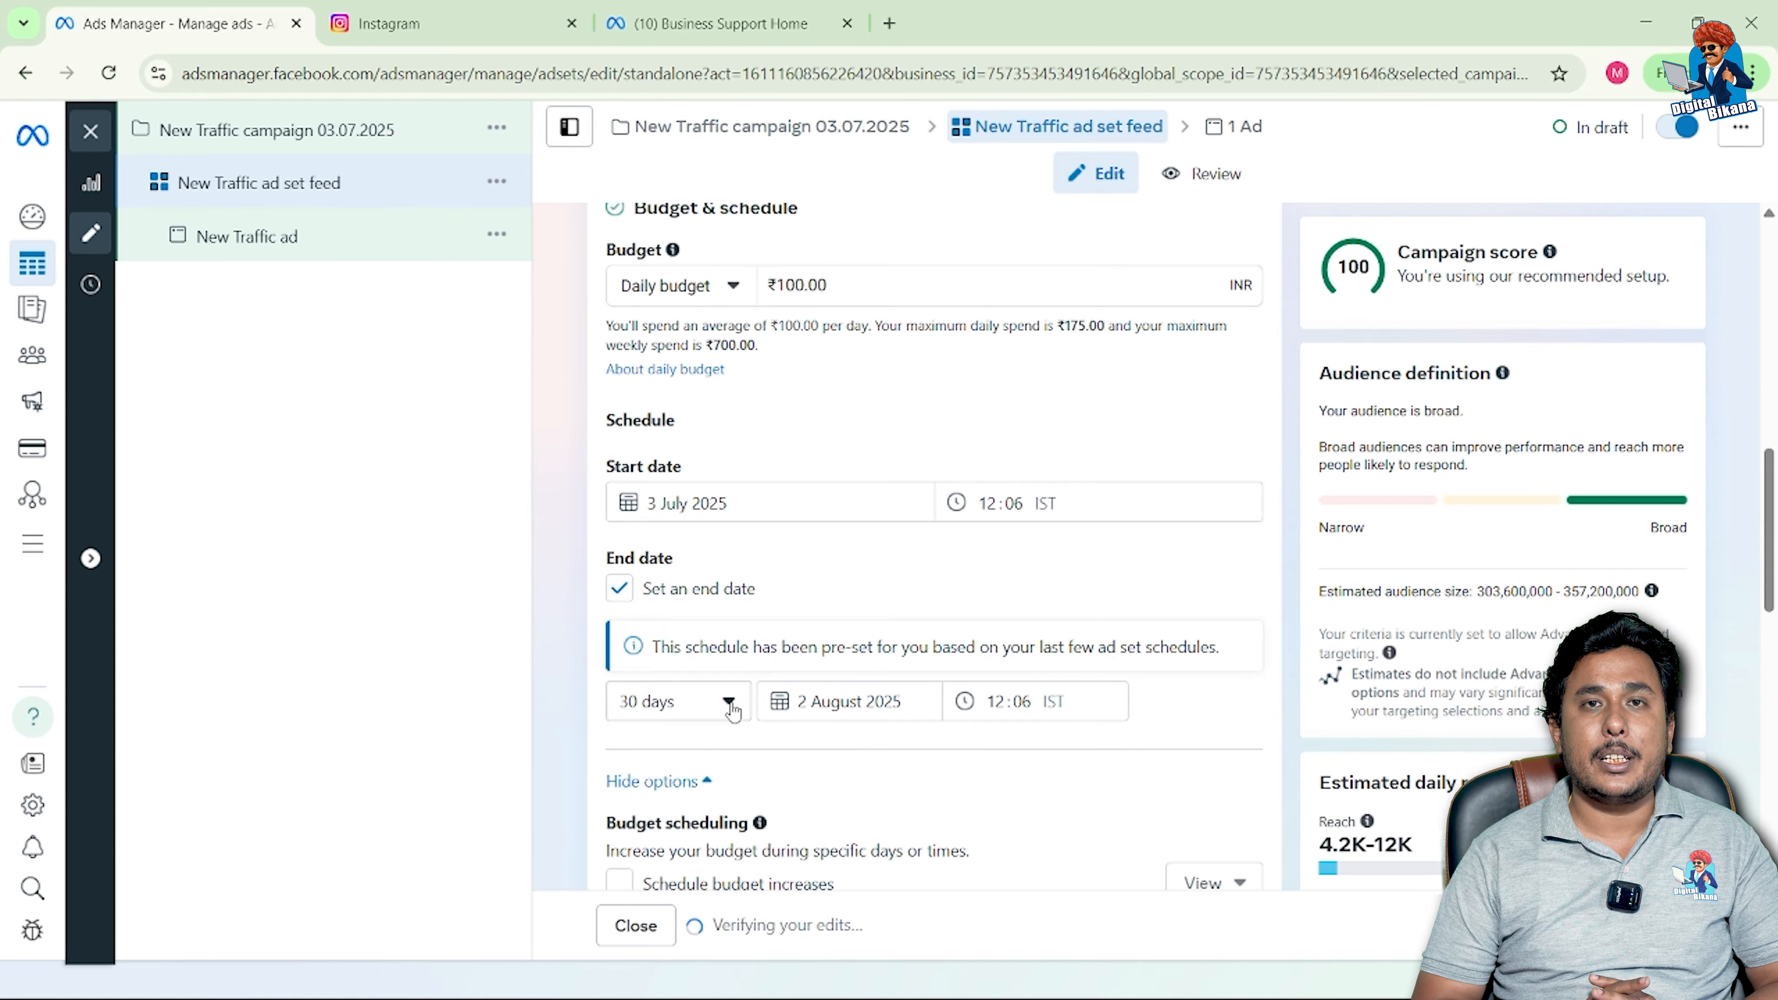
left_click(726, 701)
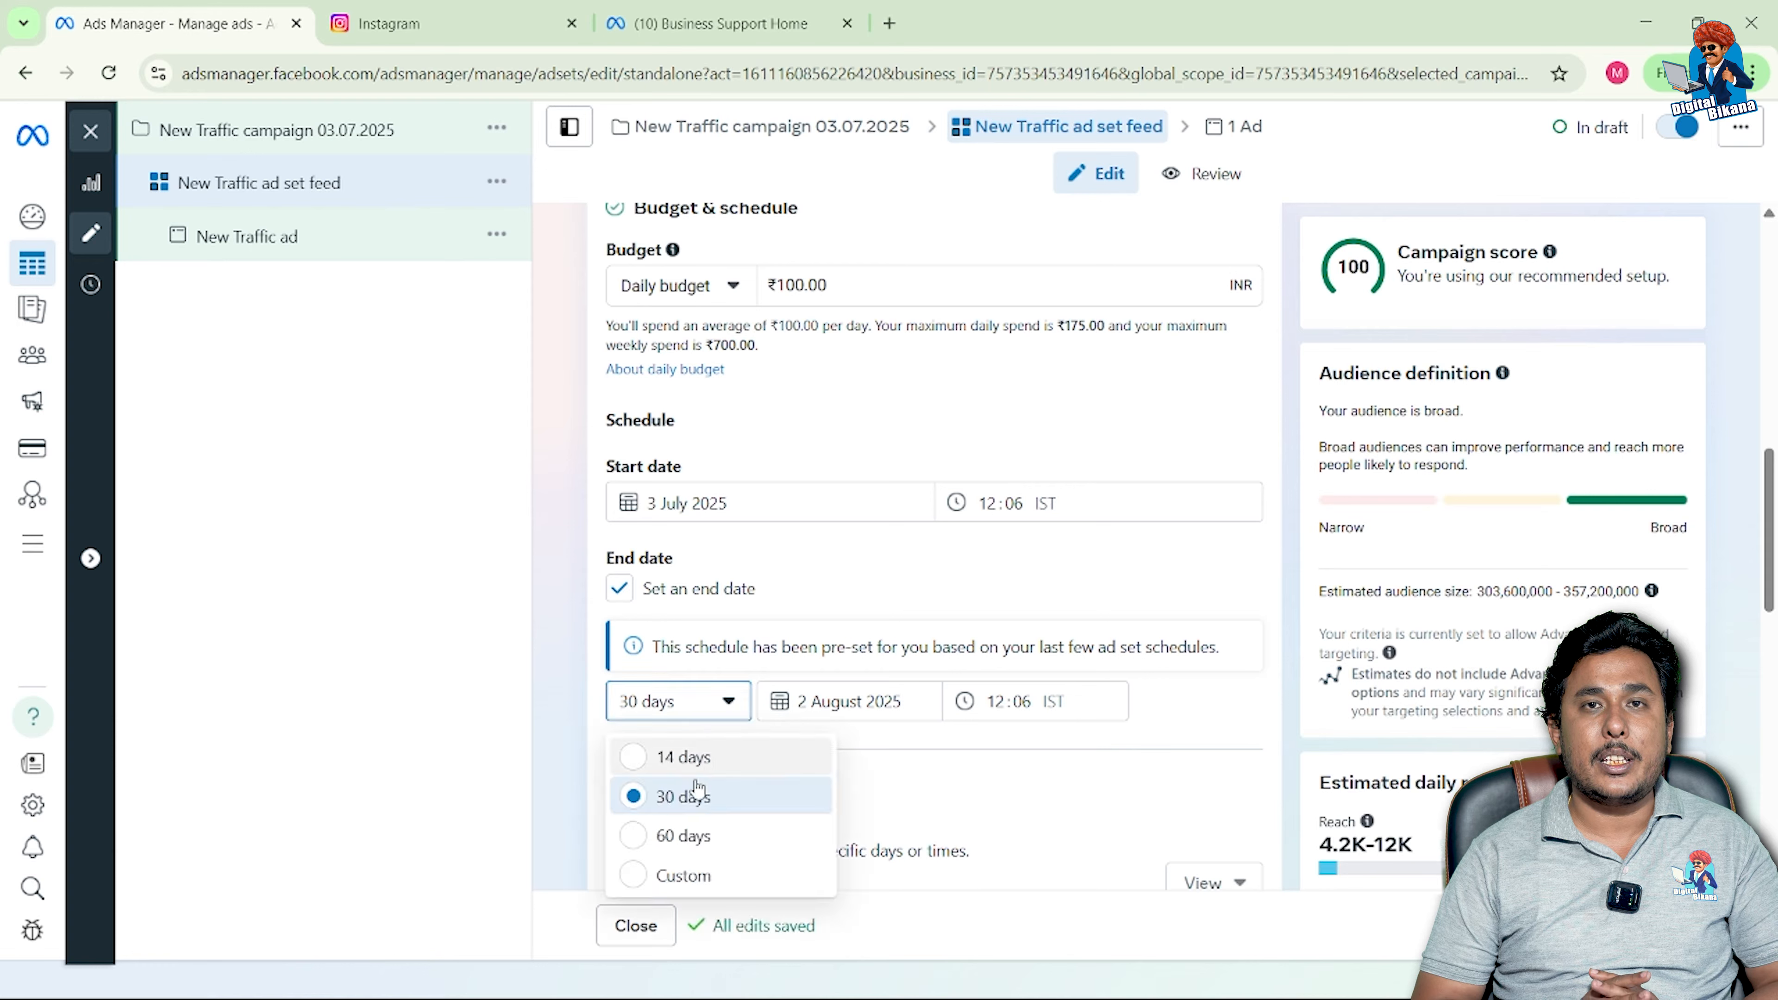
left_click(694, 883)
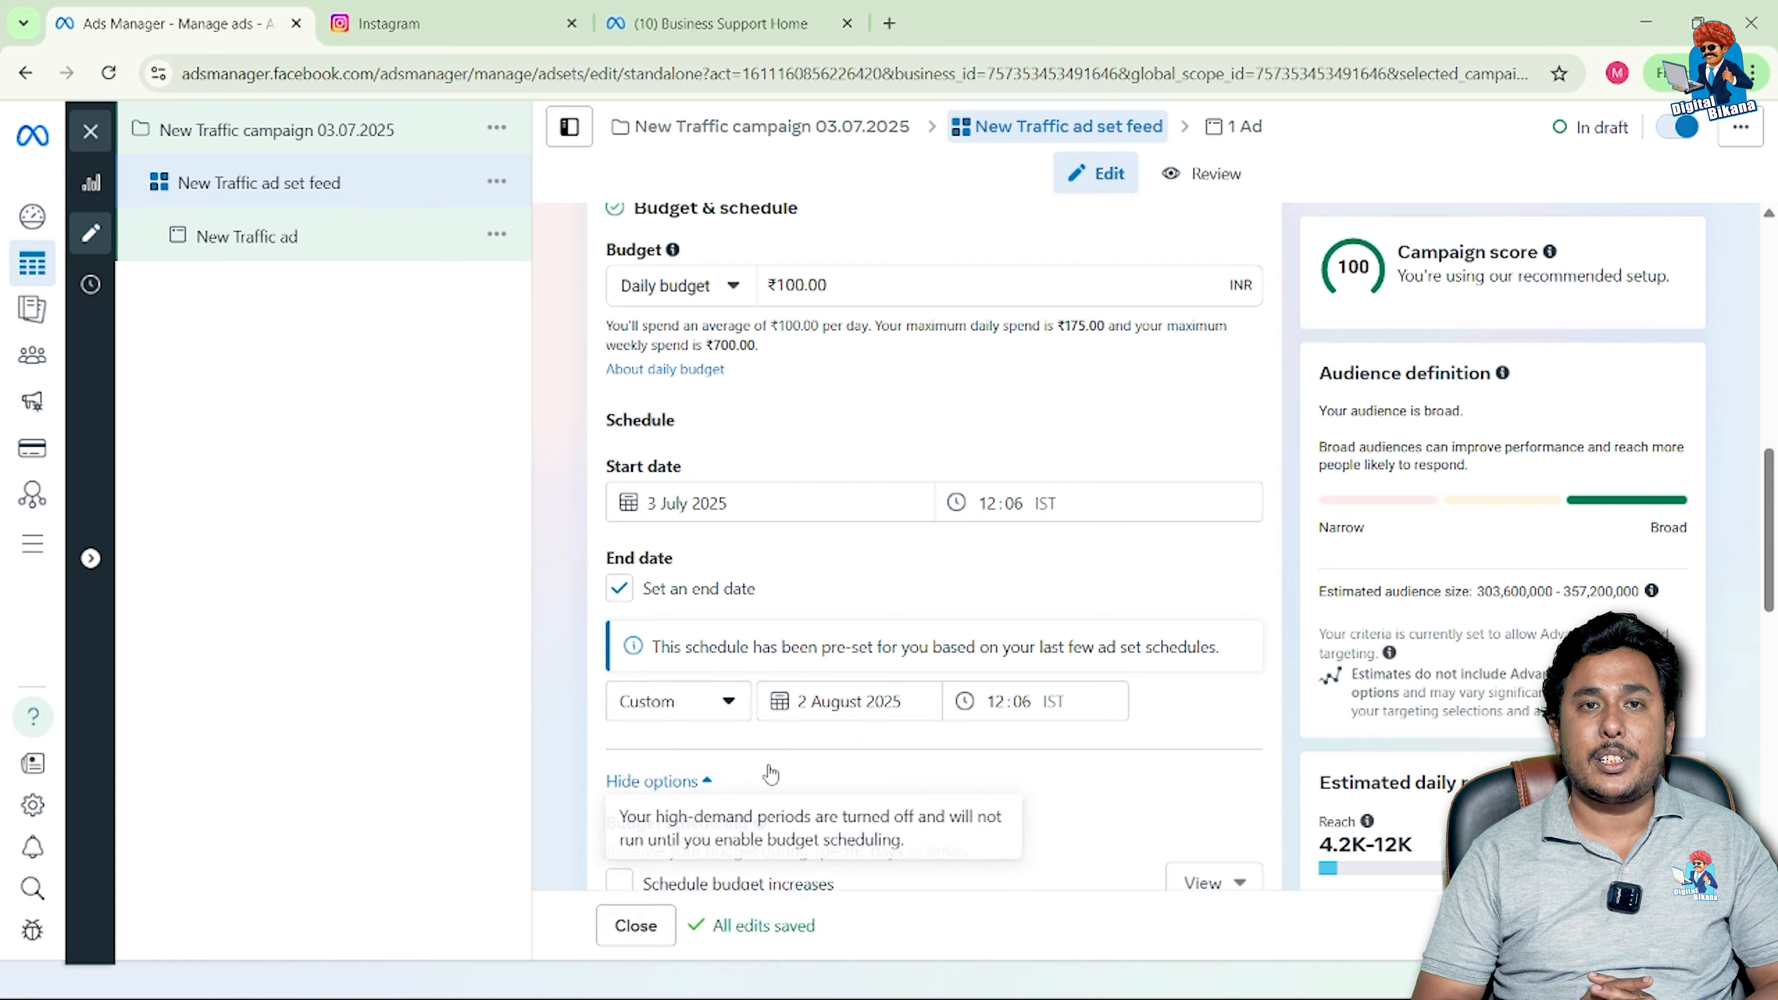
left_click(822, 709)
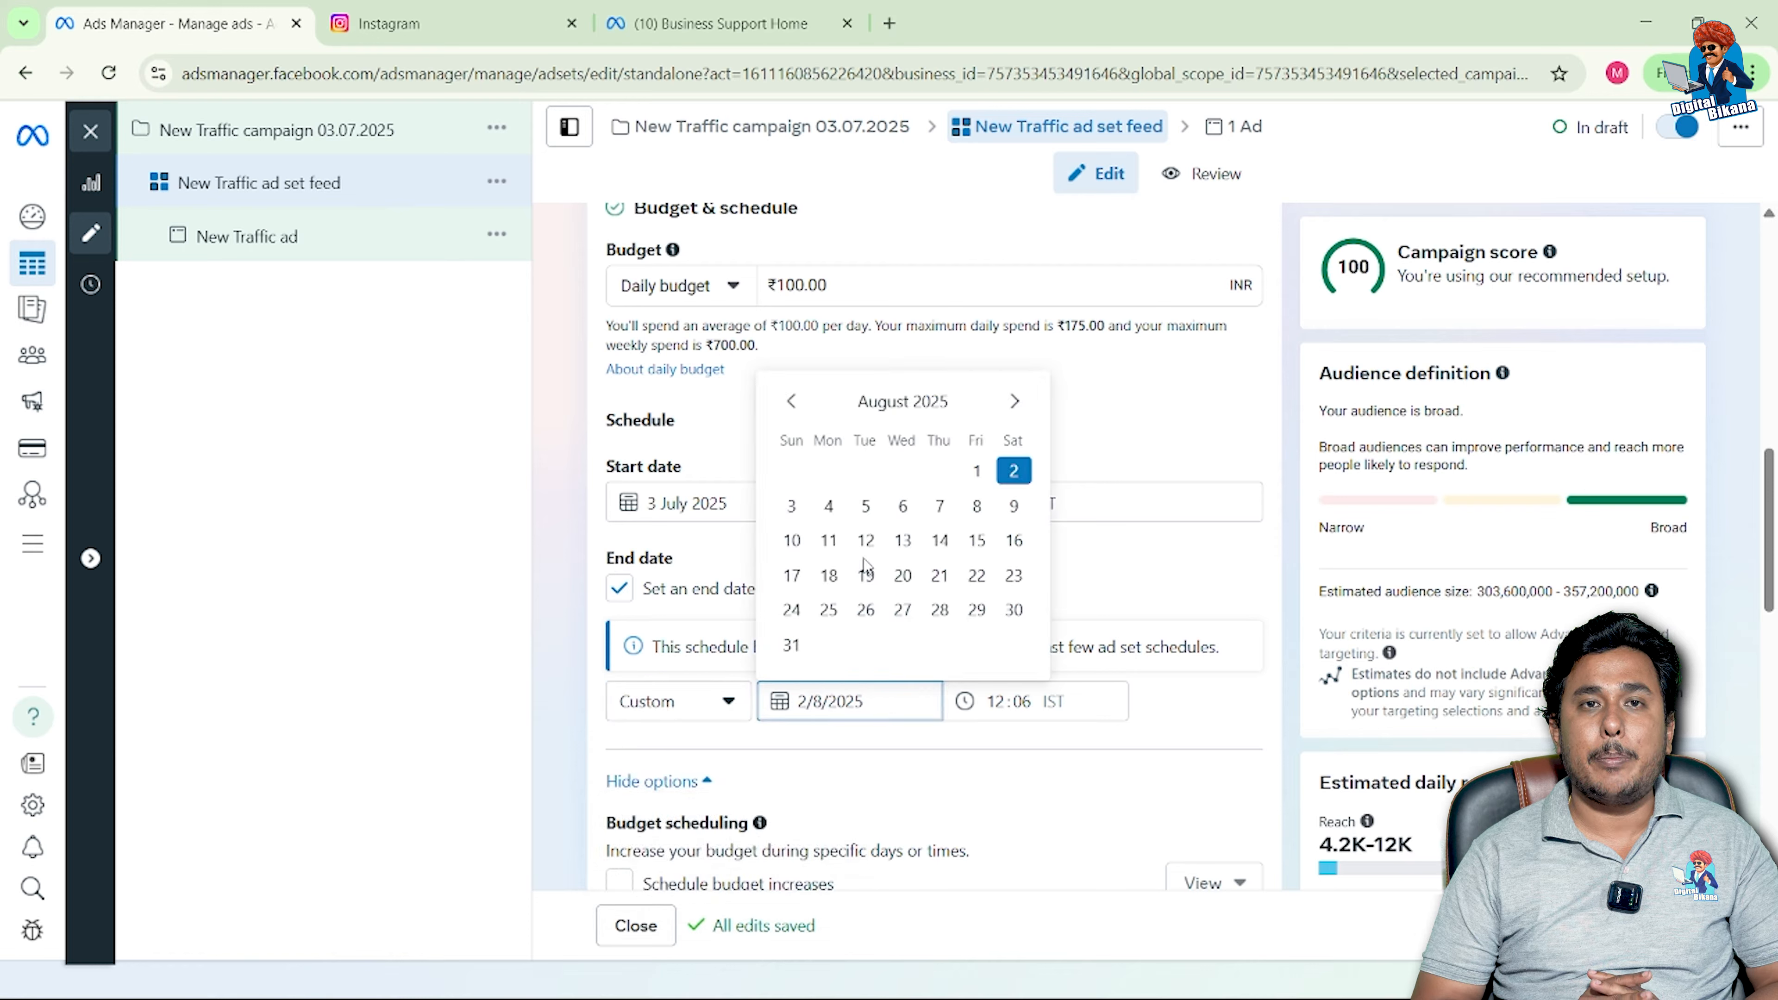
left_click(941, 505)
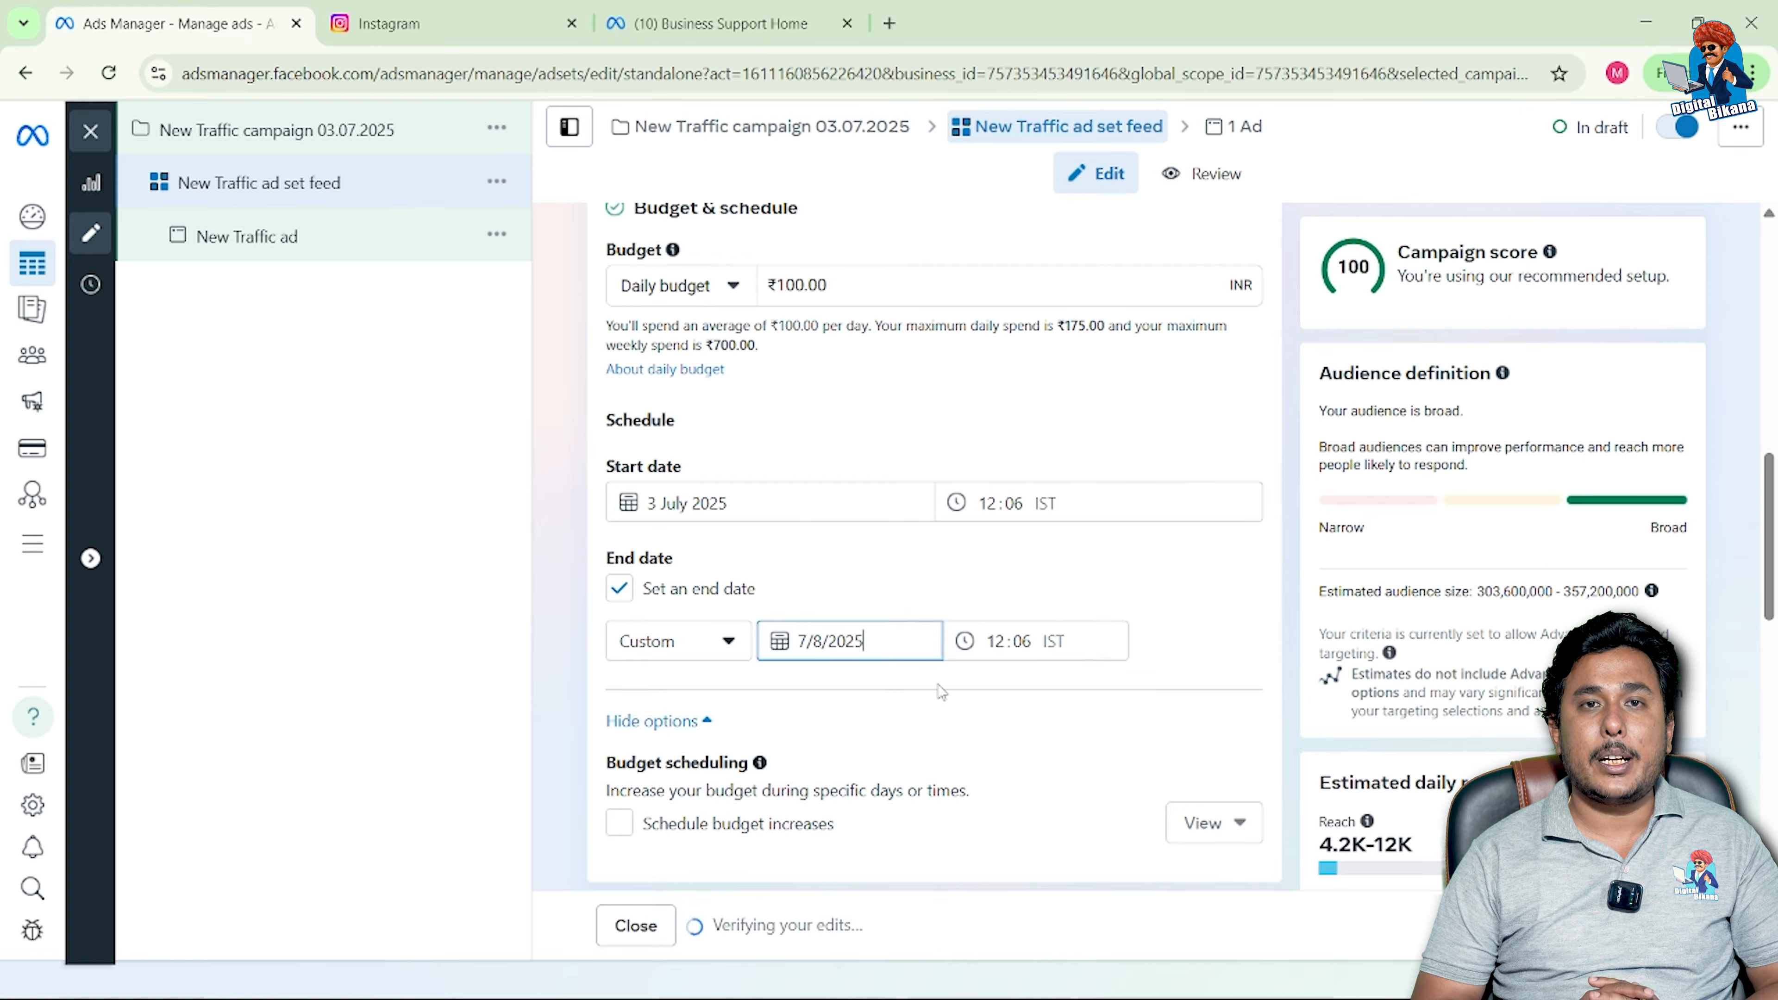
scroll(942, 692, "down", 3)
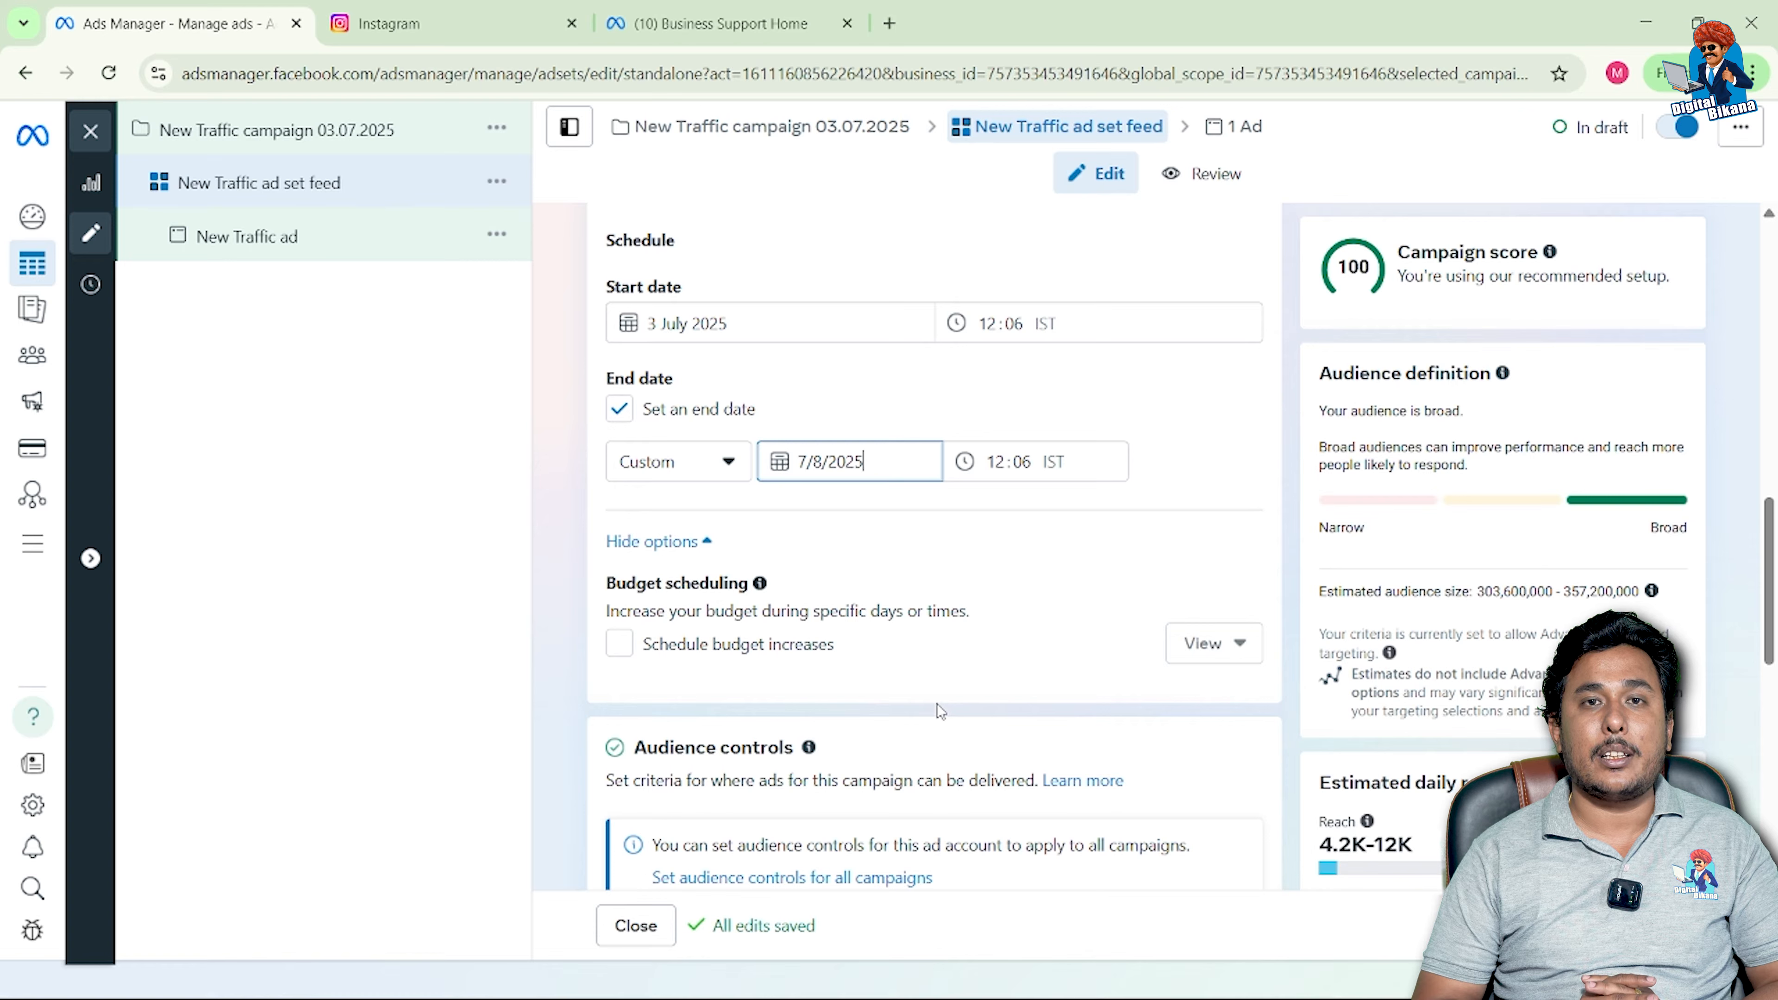
Step: Turn on scheduled budget increases running from 6 July to 15 July
left_click(619, 644)
scroll(940, 711, "down", 2)
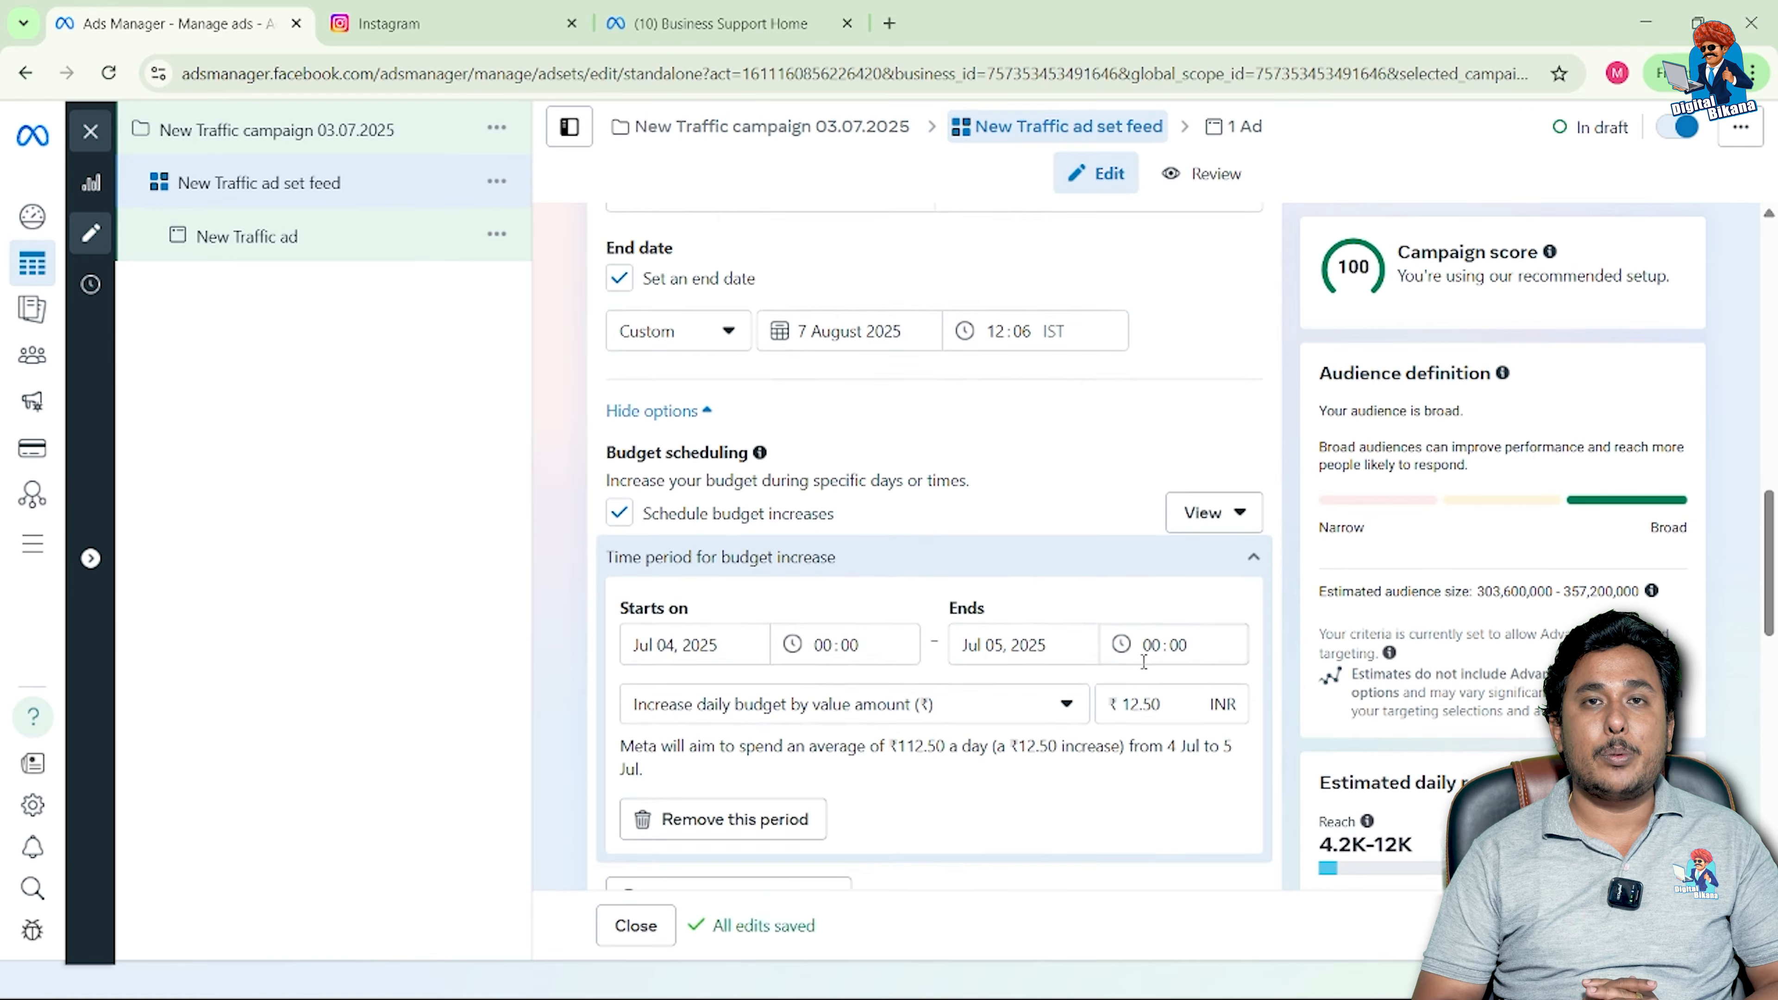
scroll(1142, 662, "down", 1)
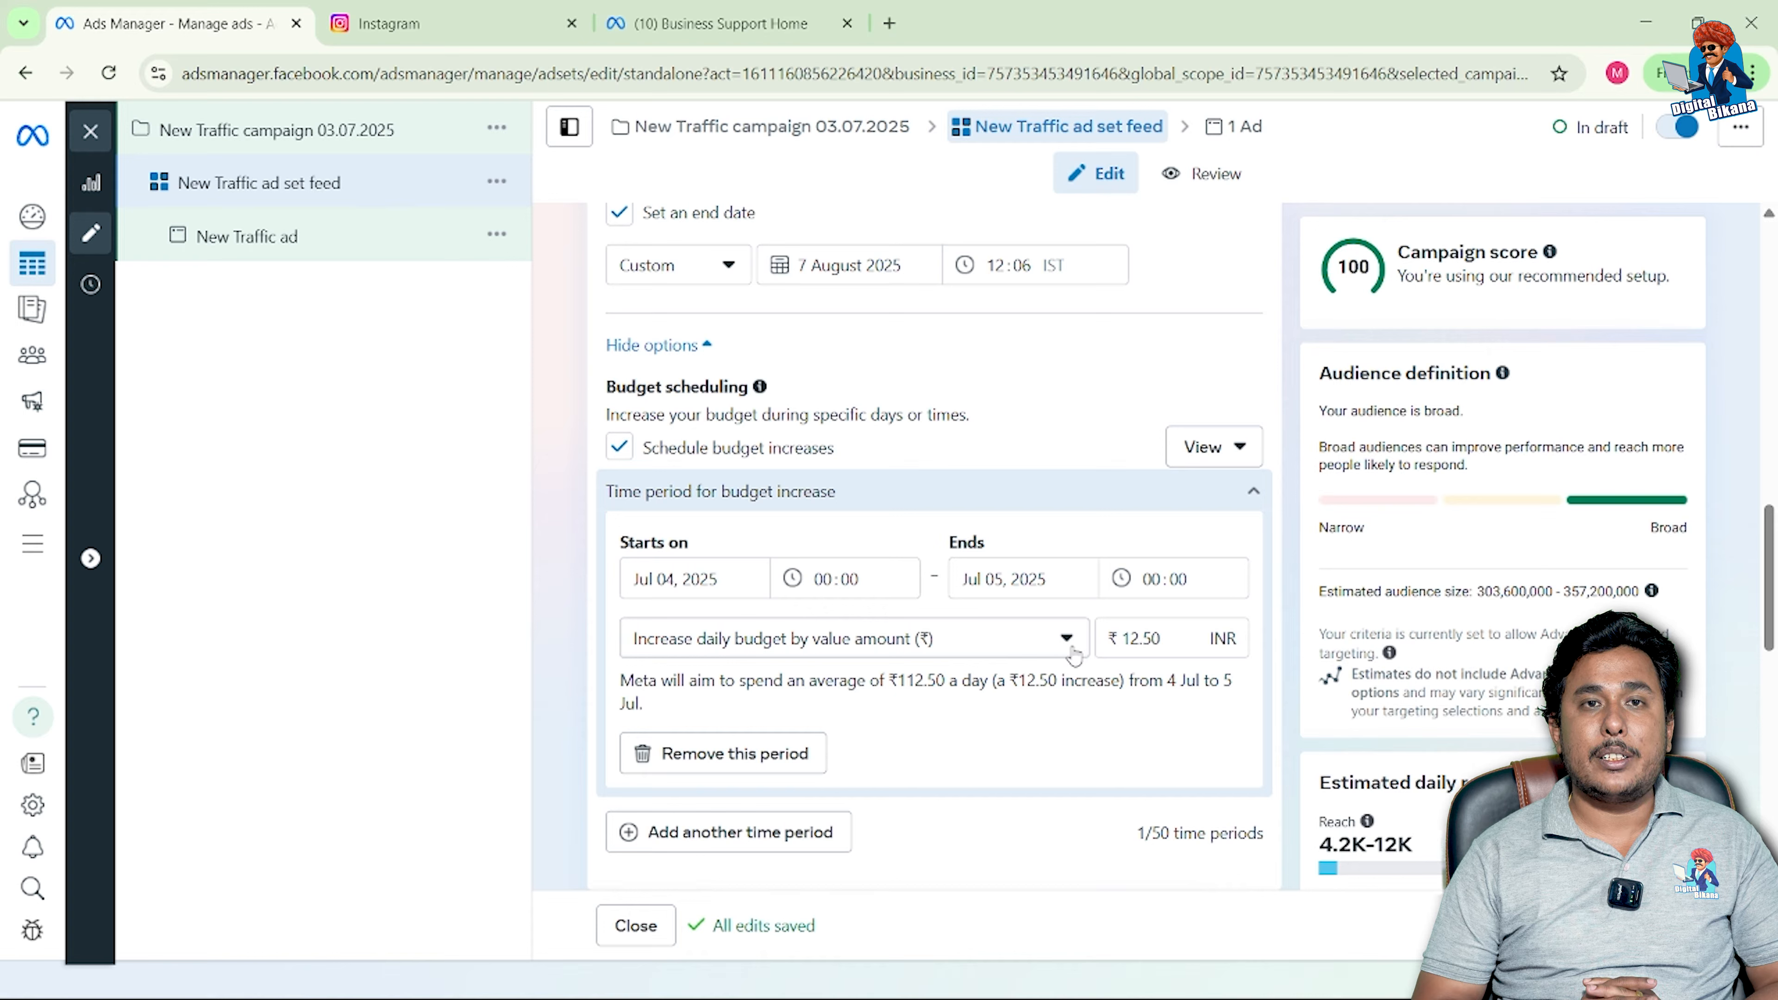
left_click(669, 579)
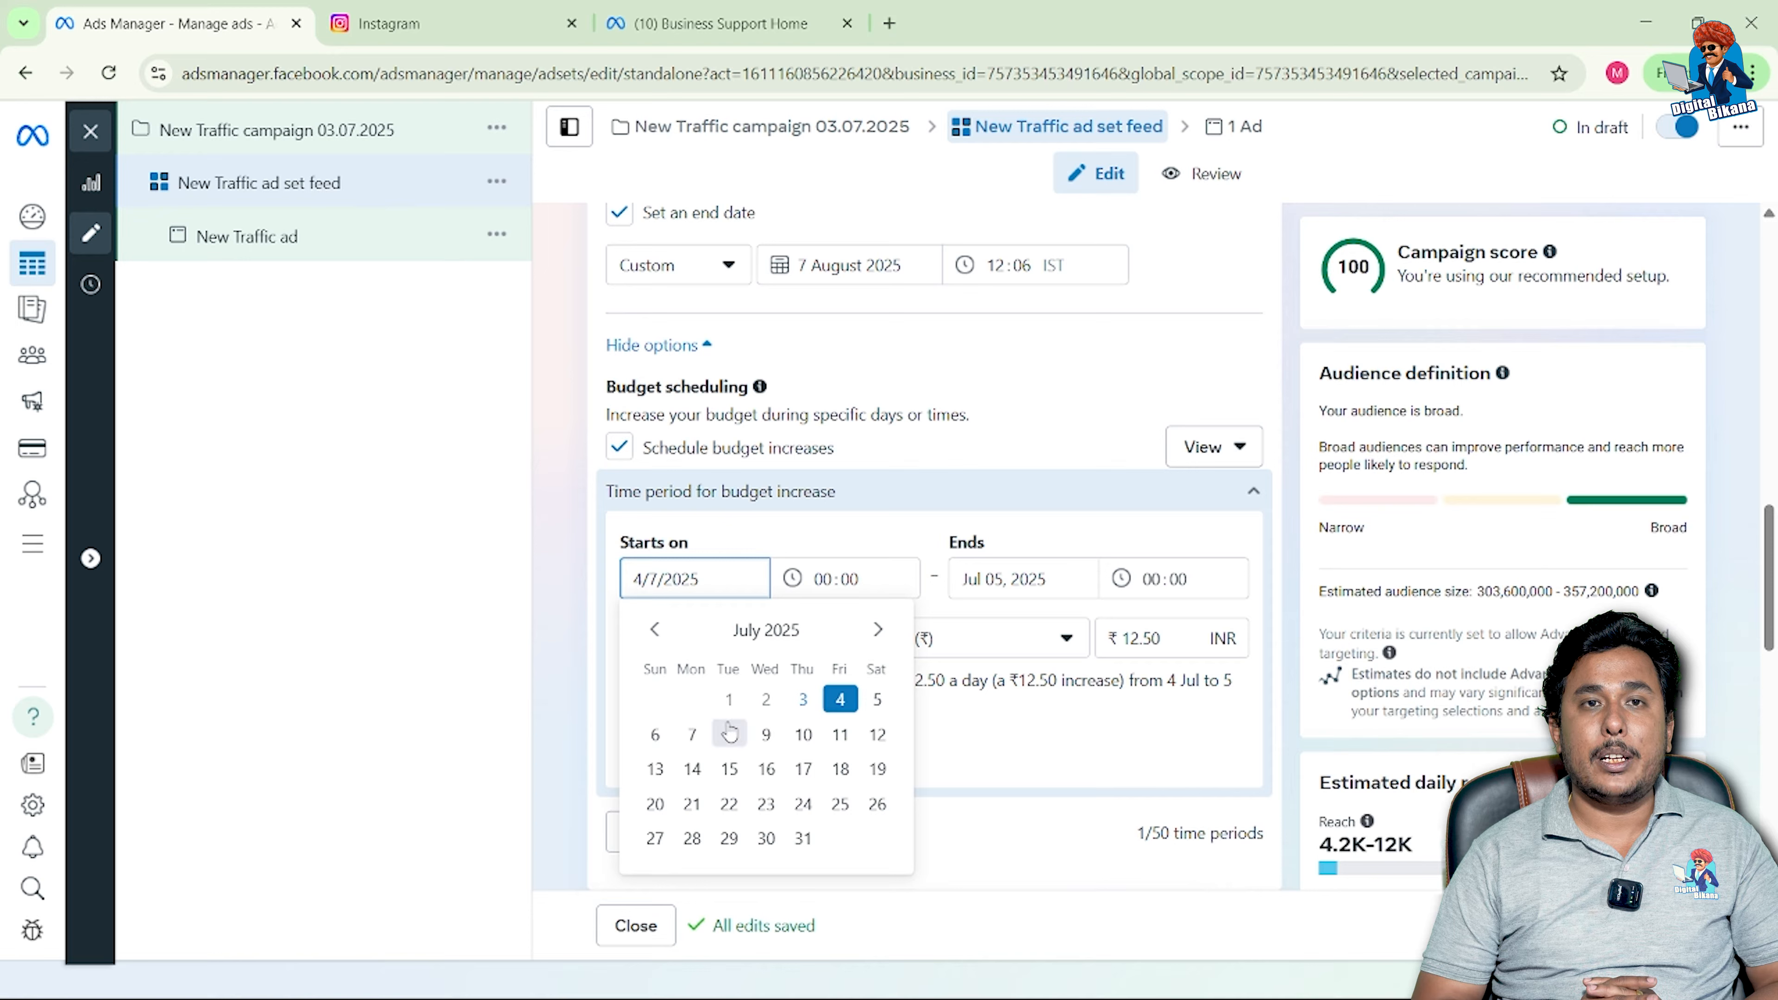
left_click(655, 734)
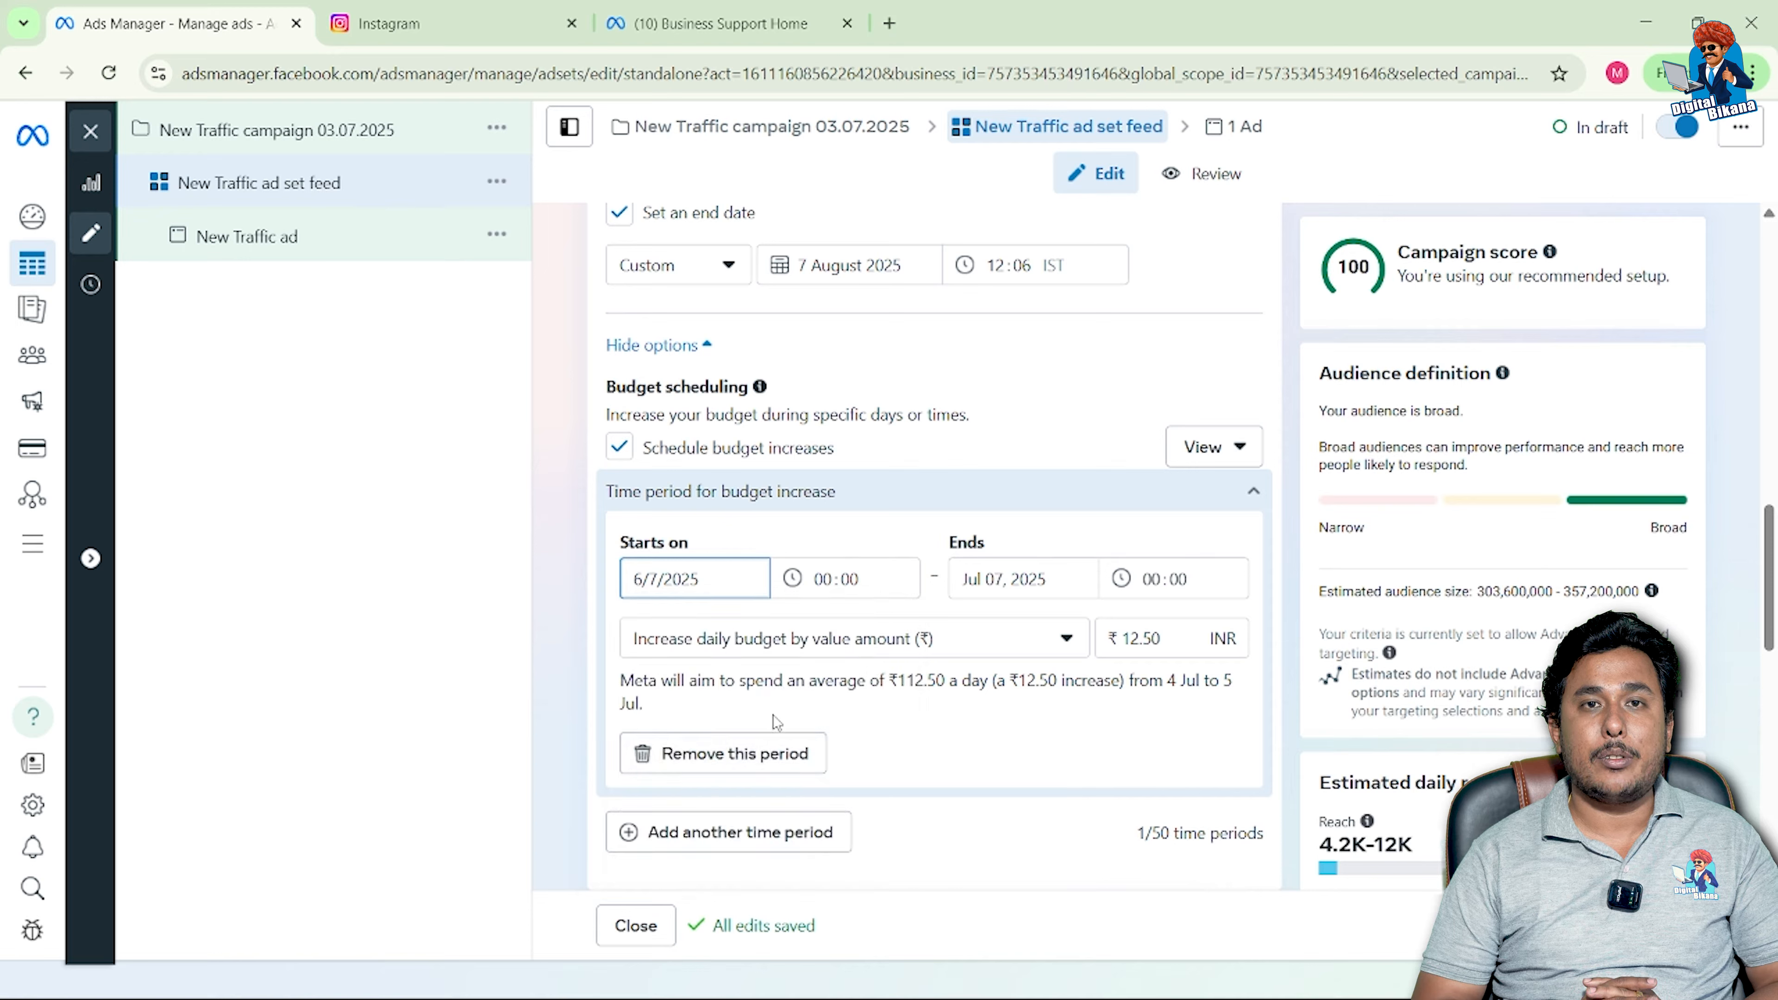
left_click(1005, 583)
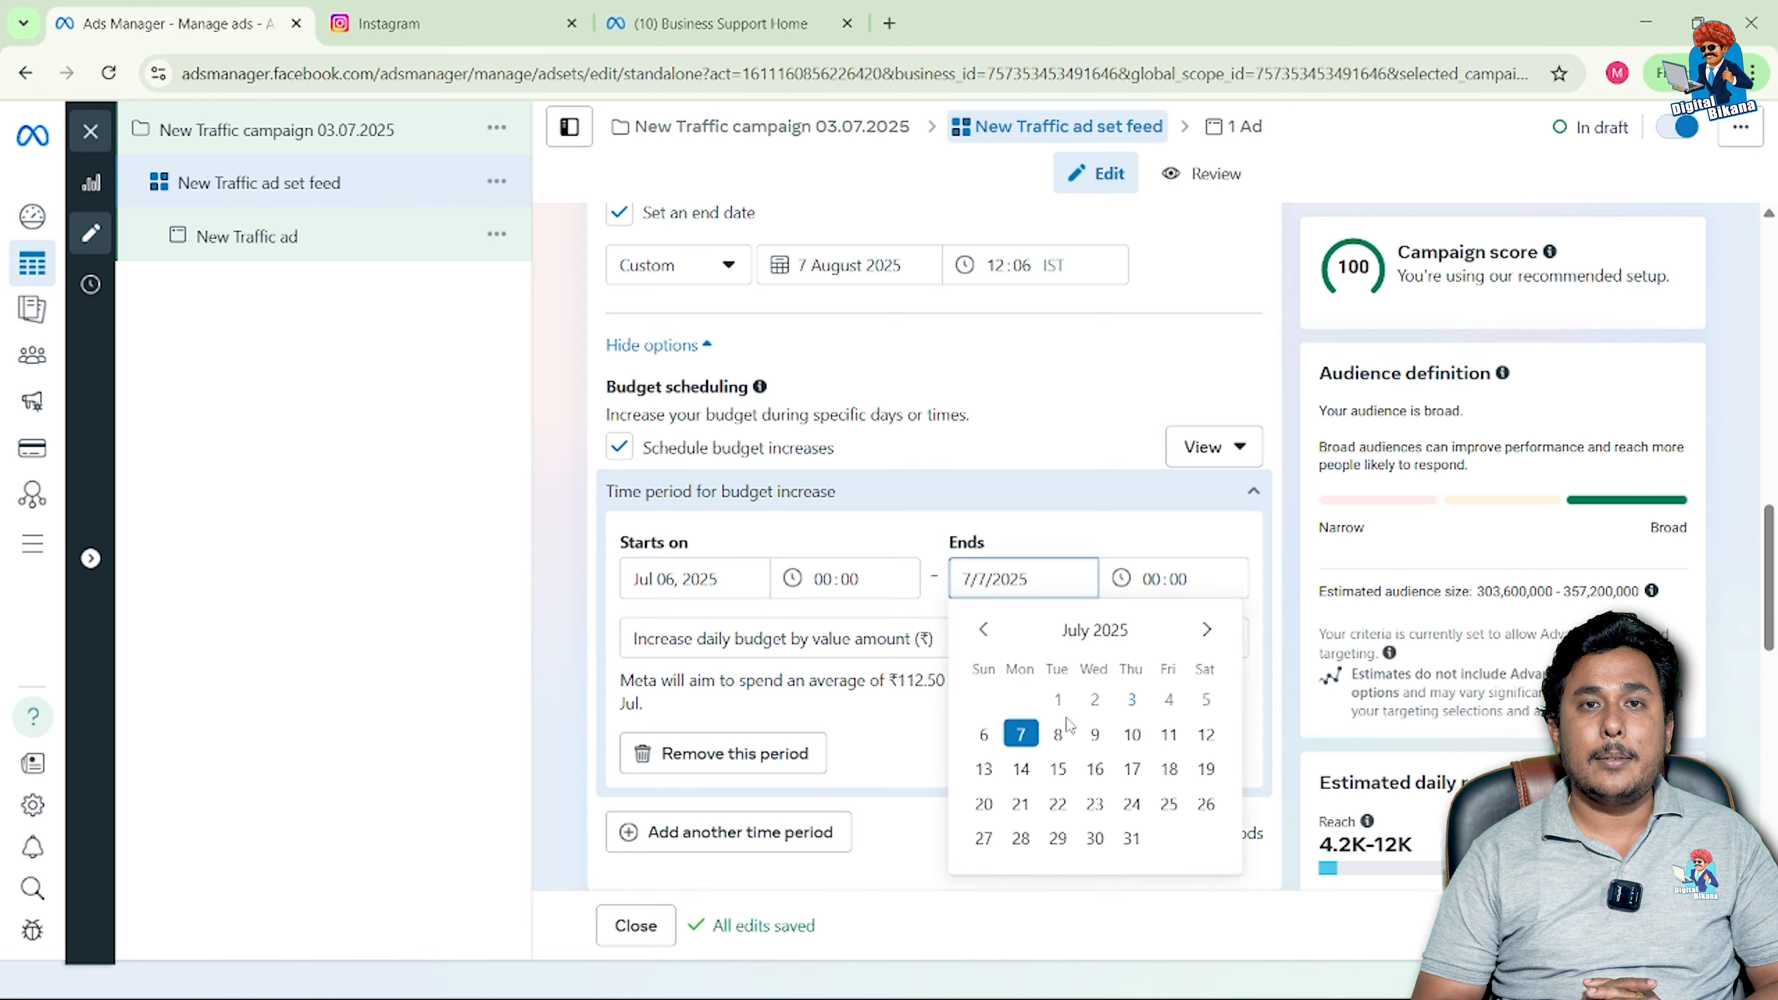
left_click(1057, 769)
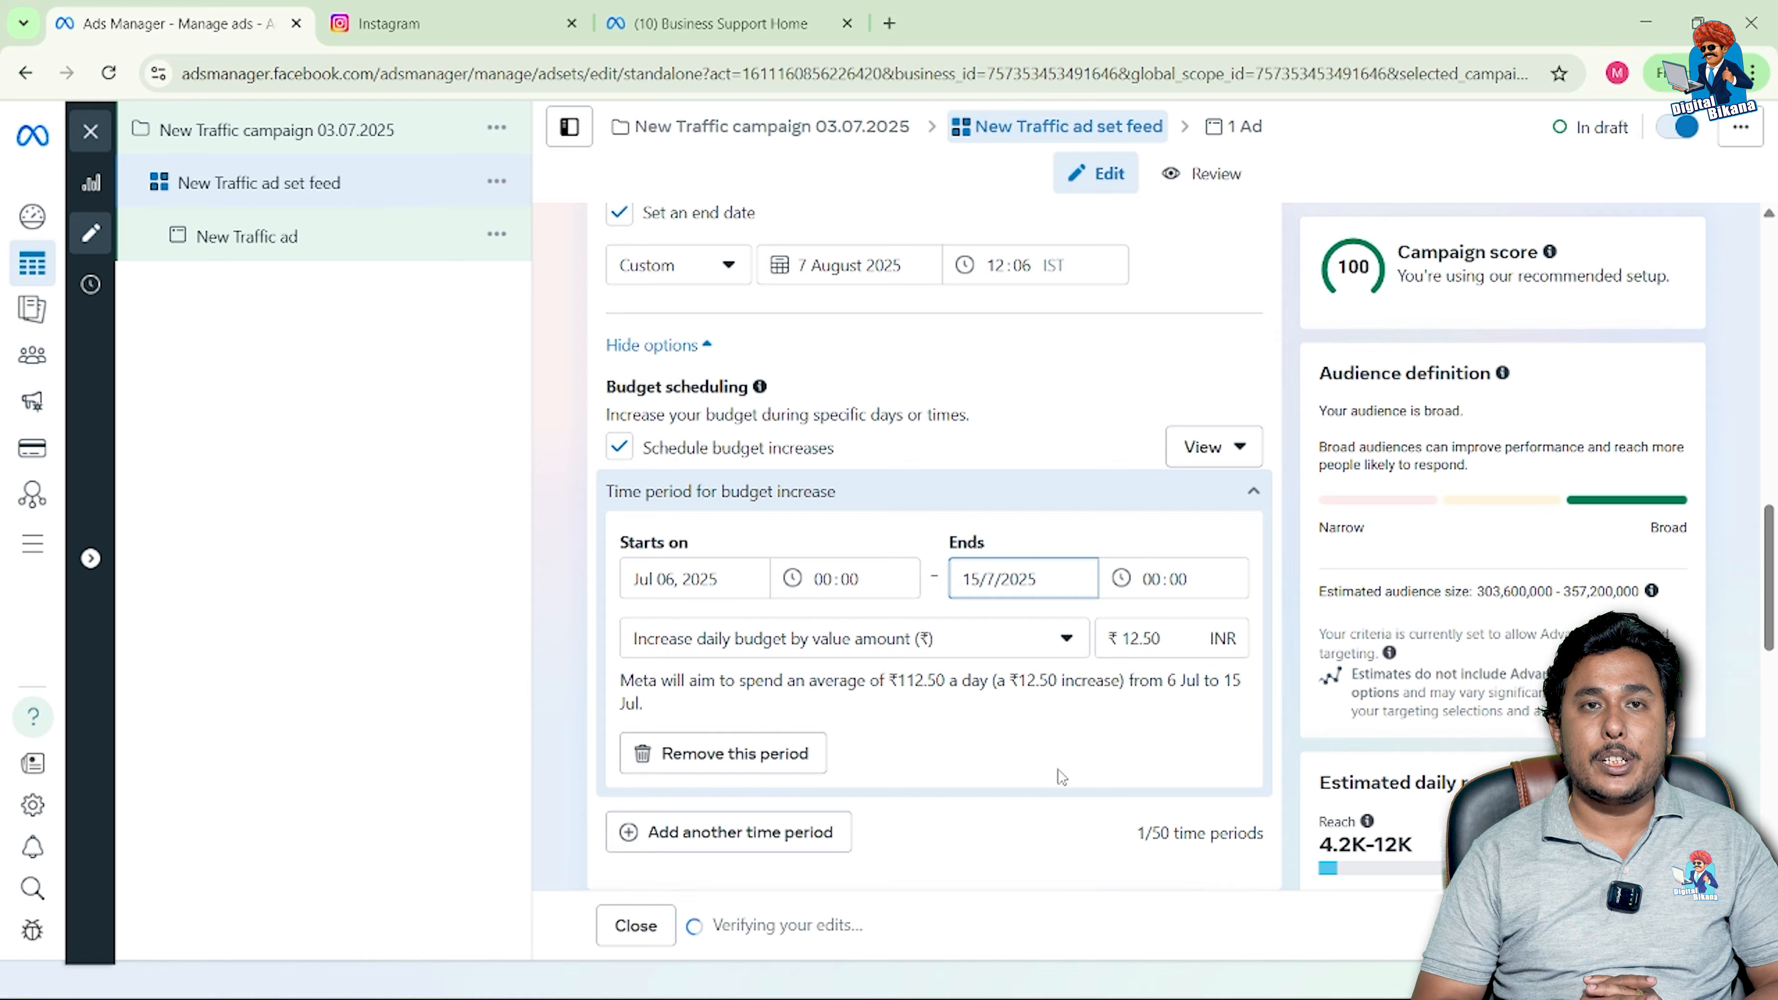
Step: Make the scheduled change a 100% percentage increase of the daily budget
scroll(885, 410, "up", 1)
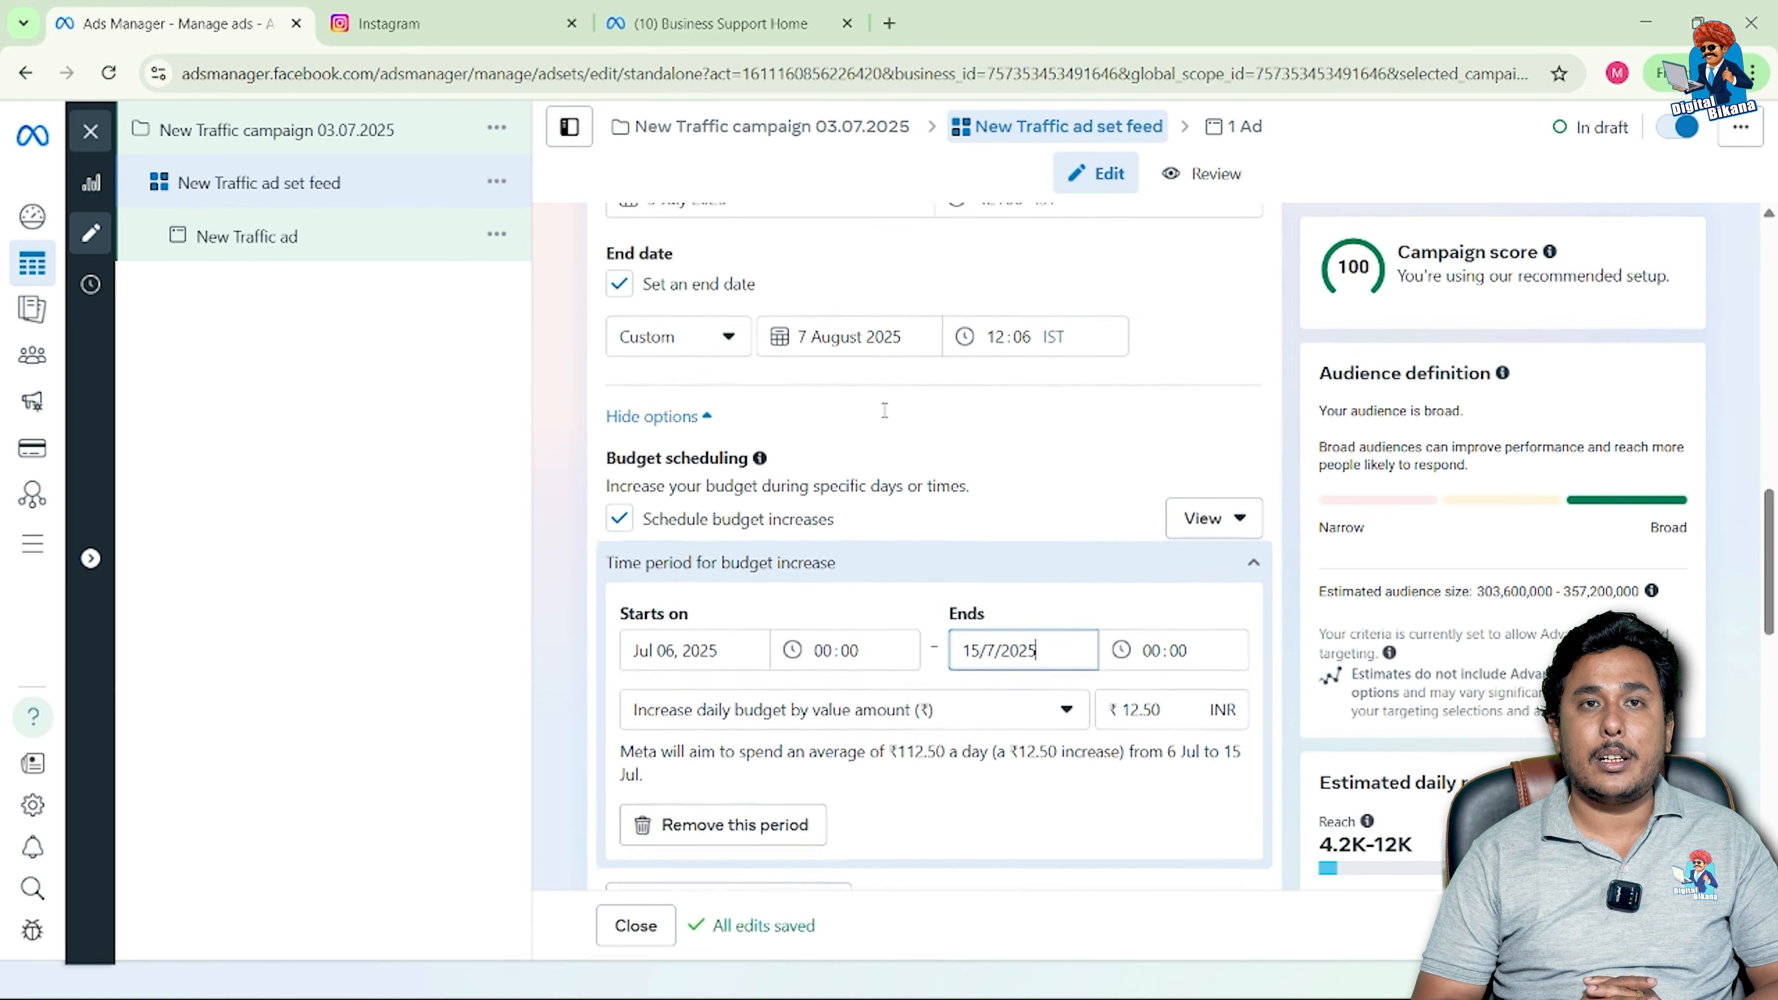
scroll(885, 411, "up", 1)
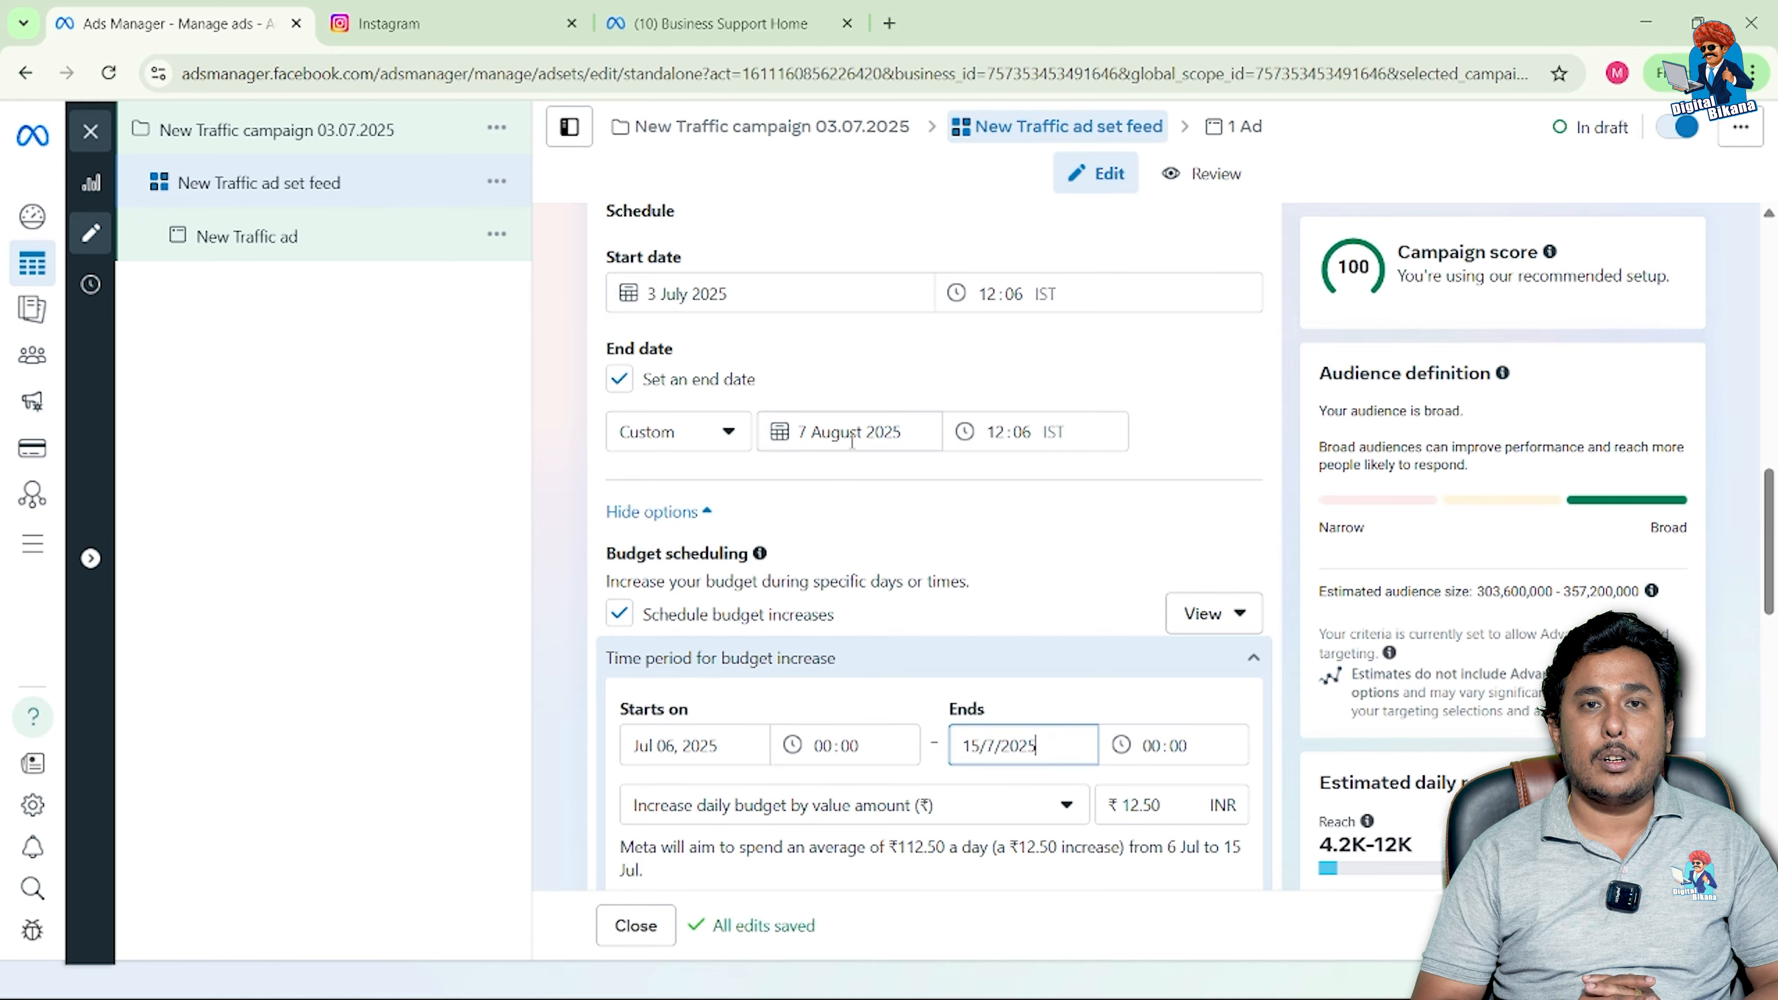
scroll(849, 525, "down", 2)
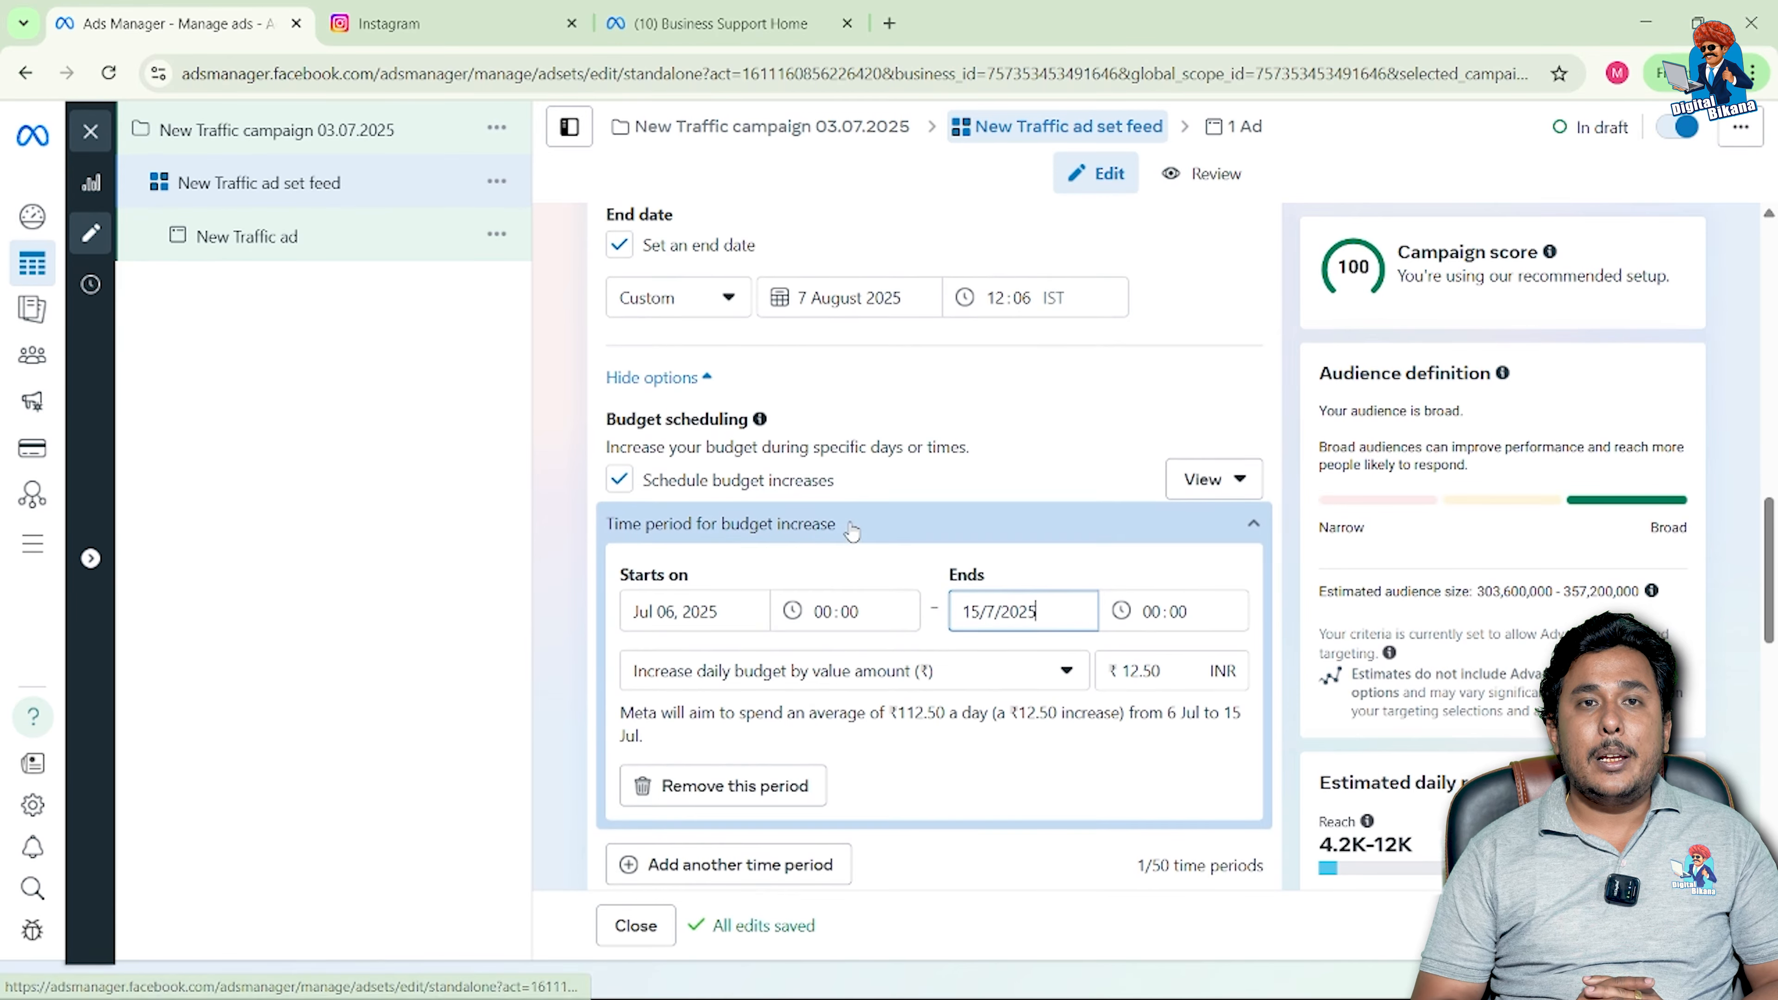
scroll(851, 532, "down", 1)
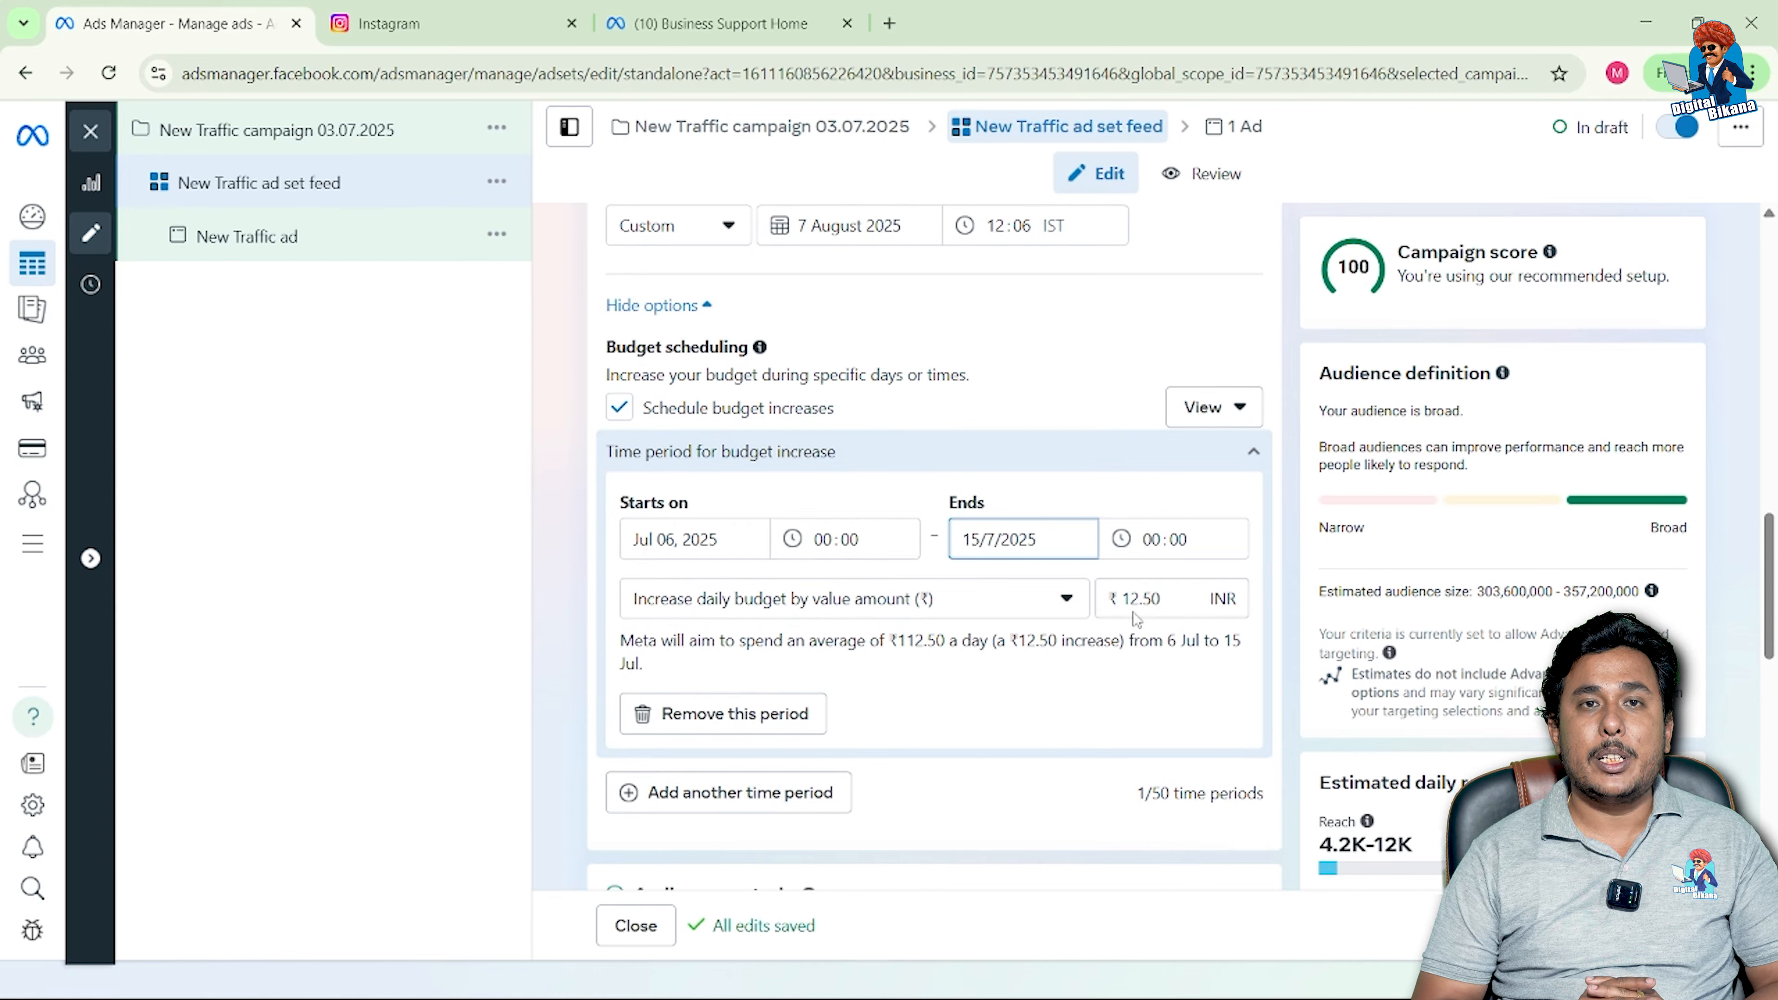
left_click(1066, 600)
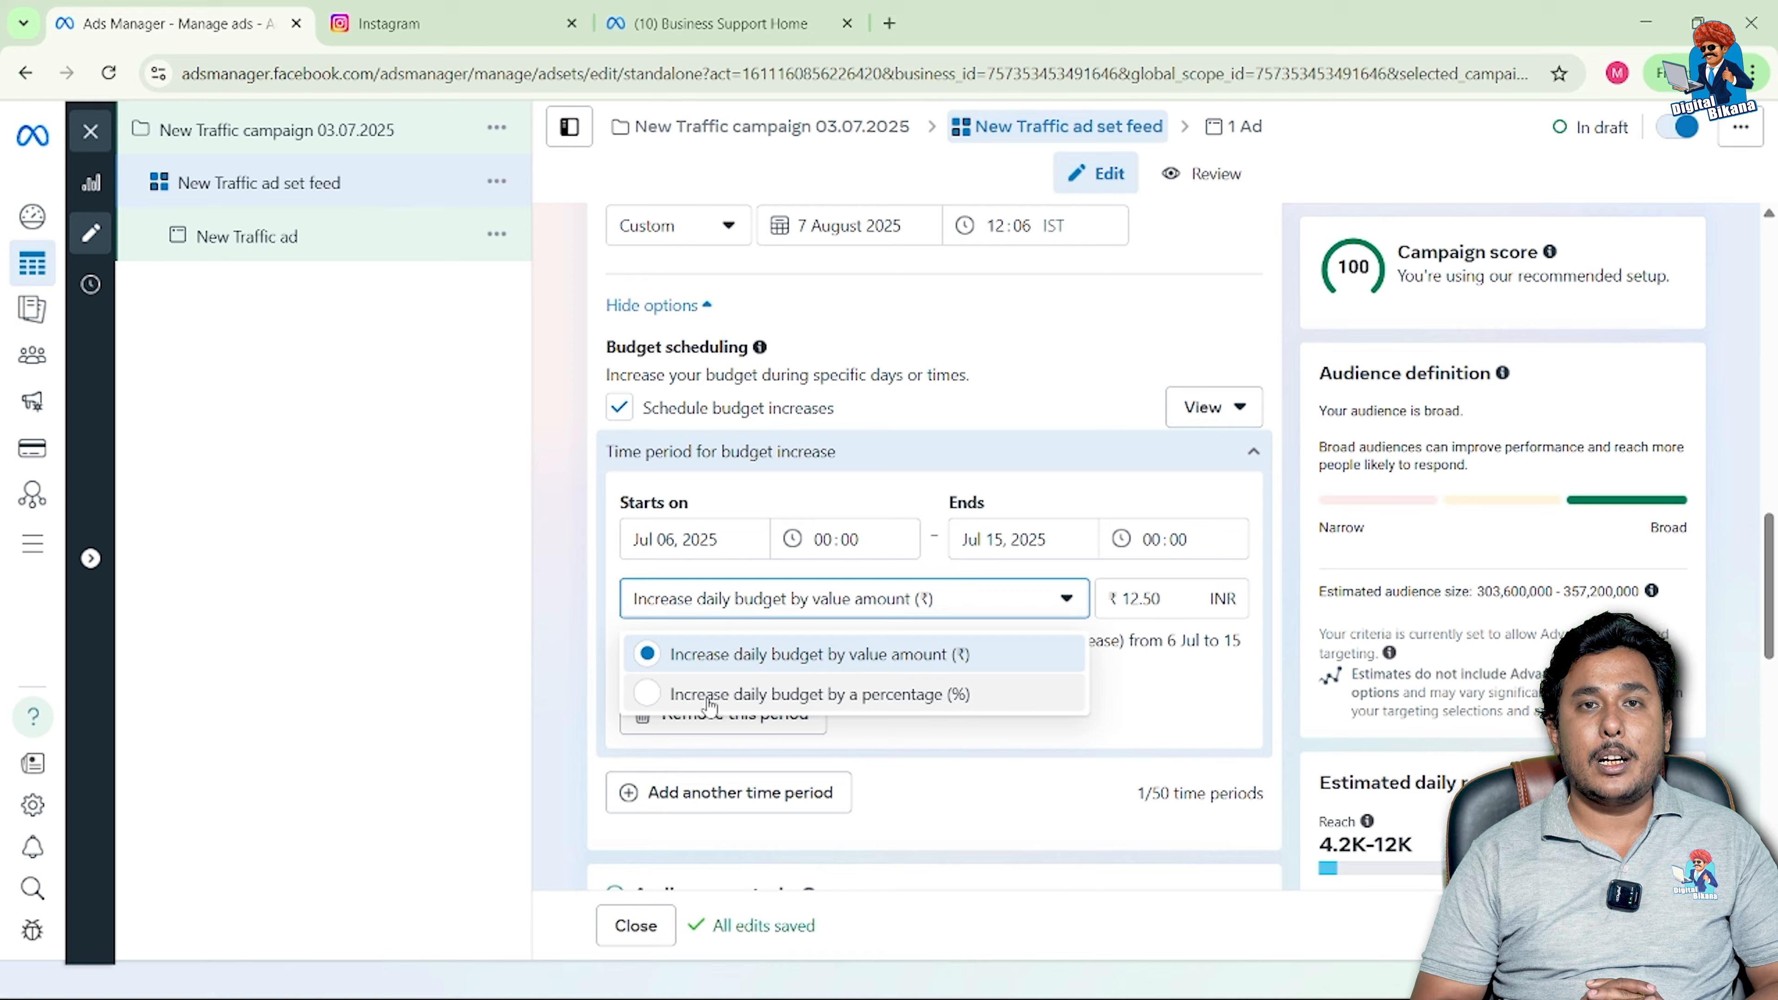
left_click(648, 695)
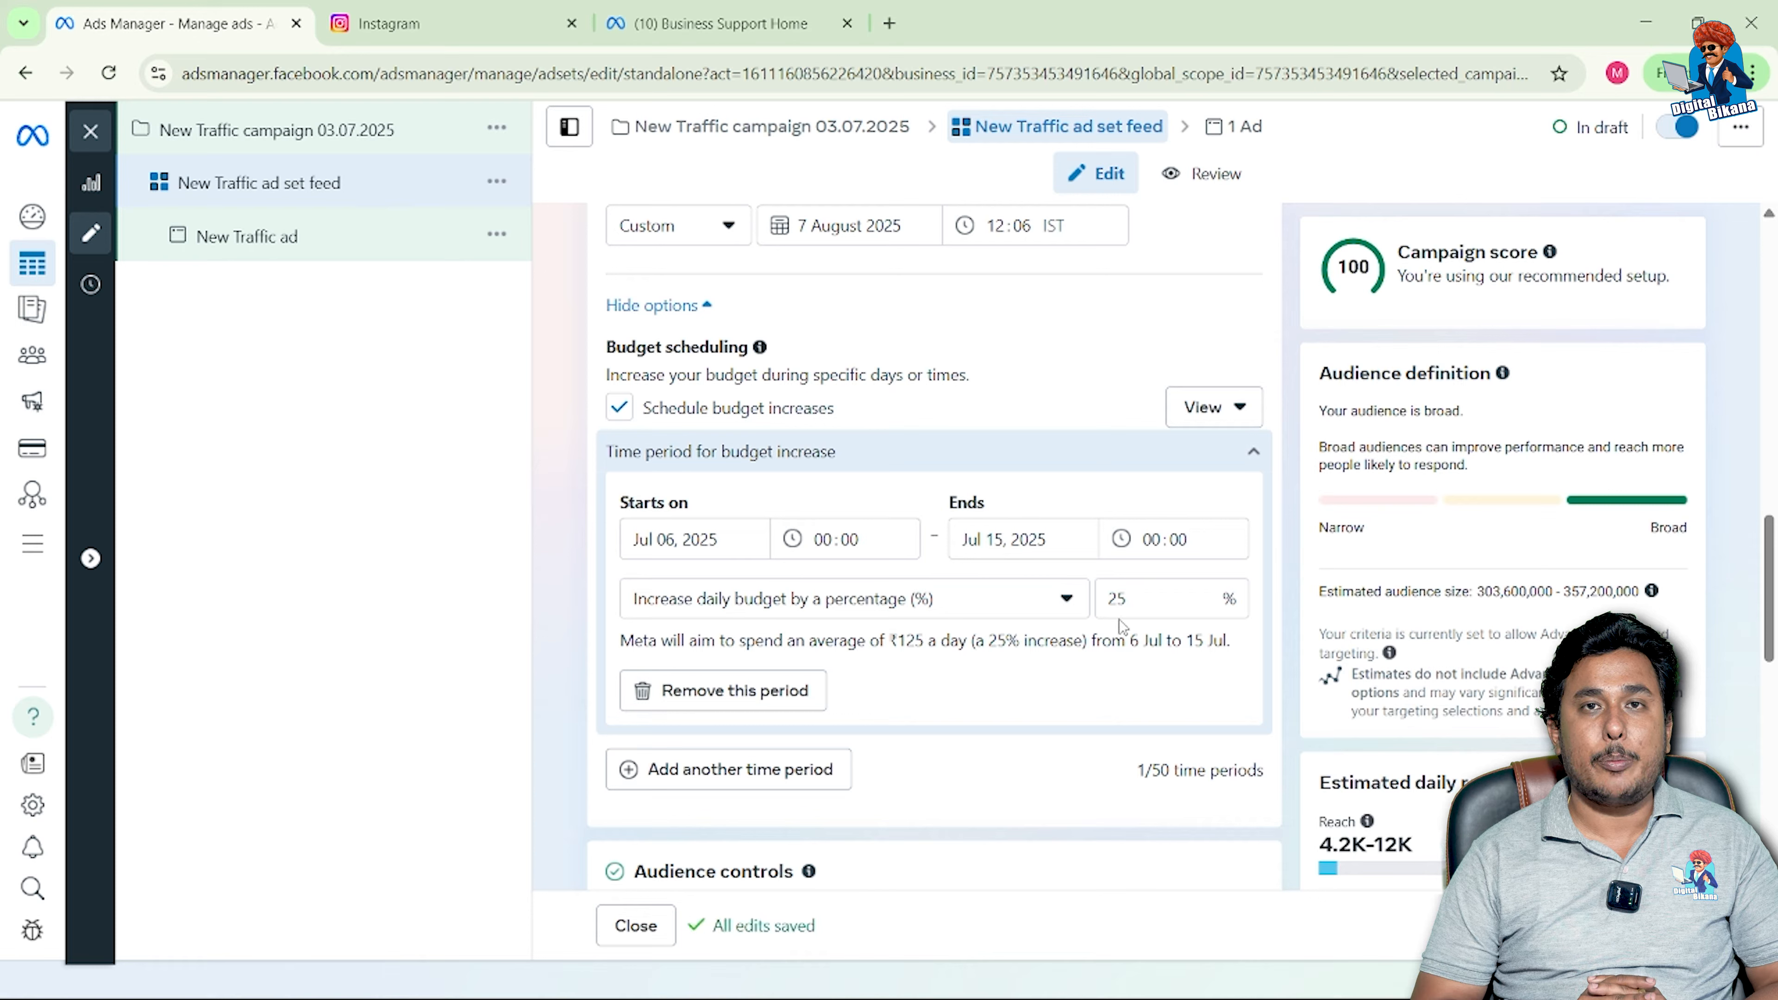
double_click(1118, 600)
type("100")
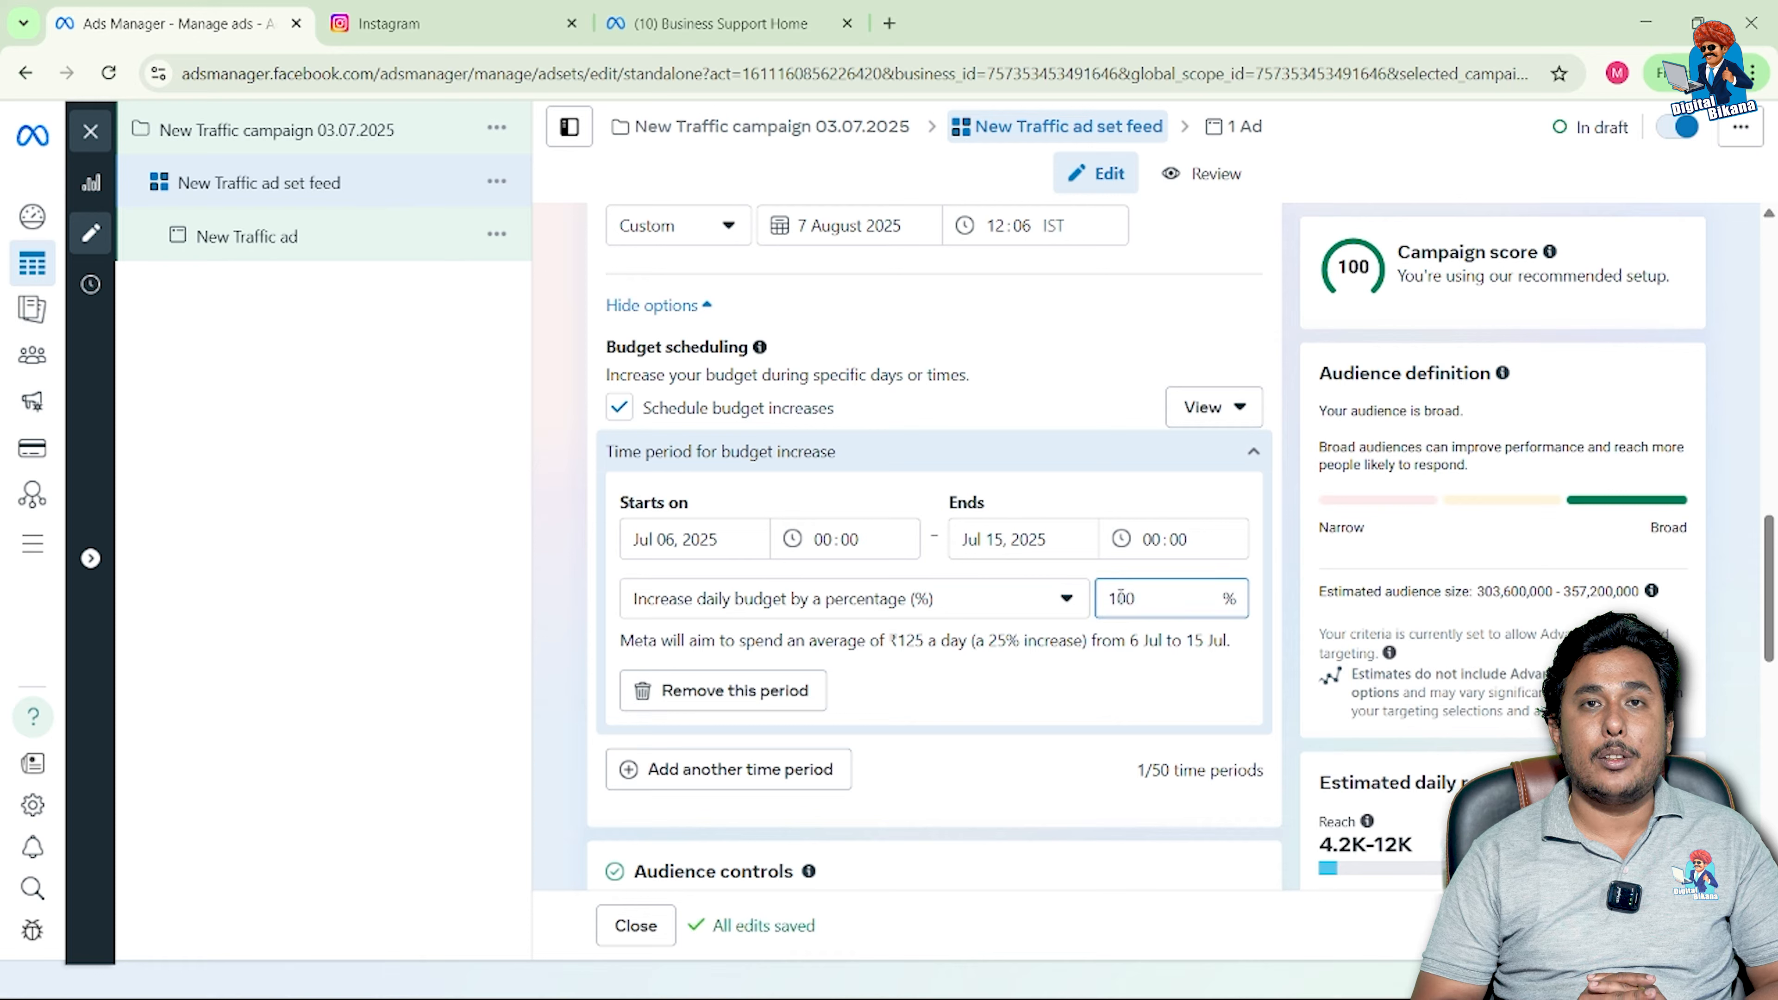
left_click(1120, 683)
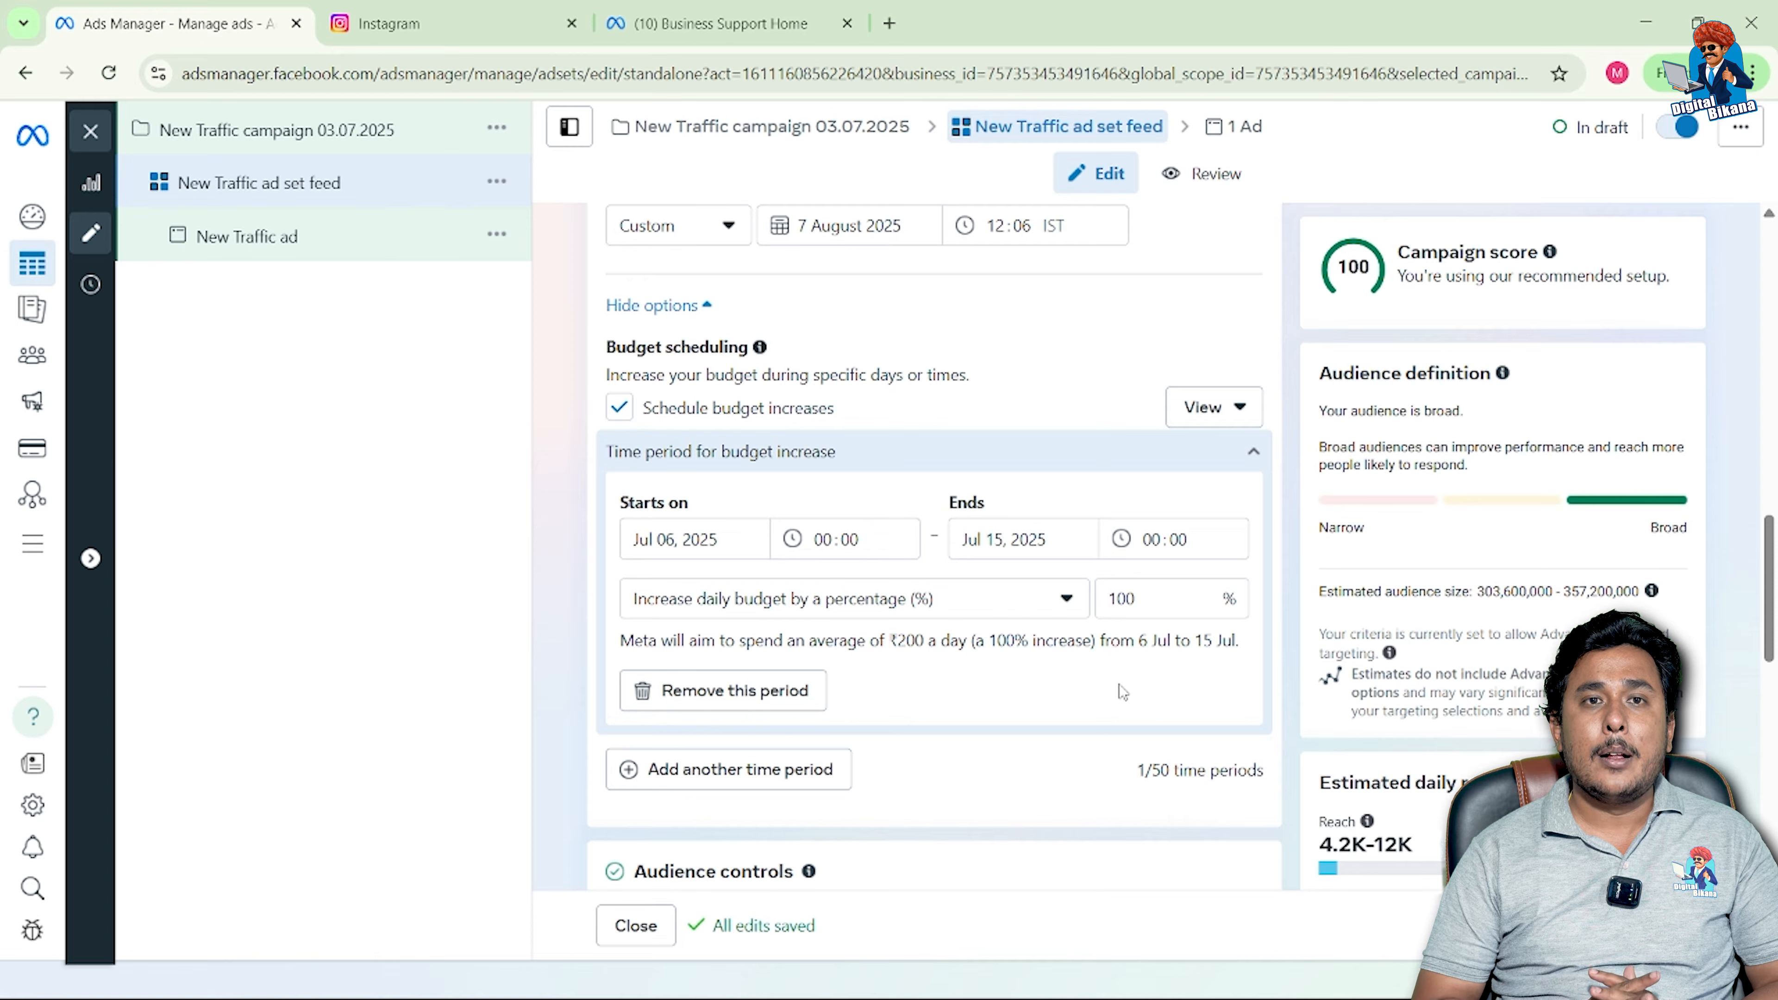
Step: Uncheck Schedule budget increases to turn the scheduled increase off again
scroll(1119, 683, "down", 1)
left_click(620, 371)
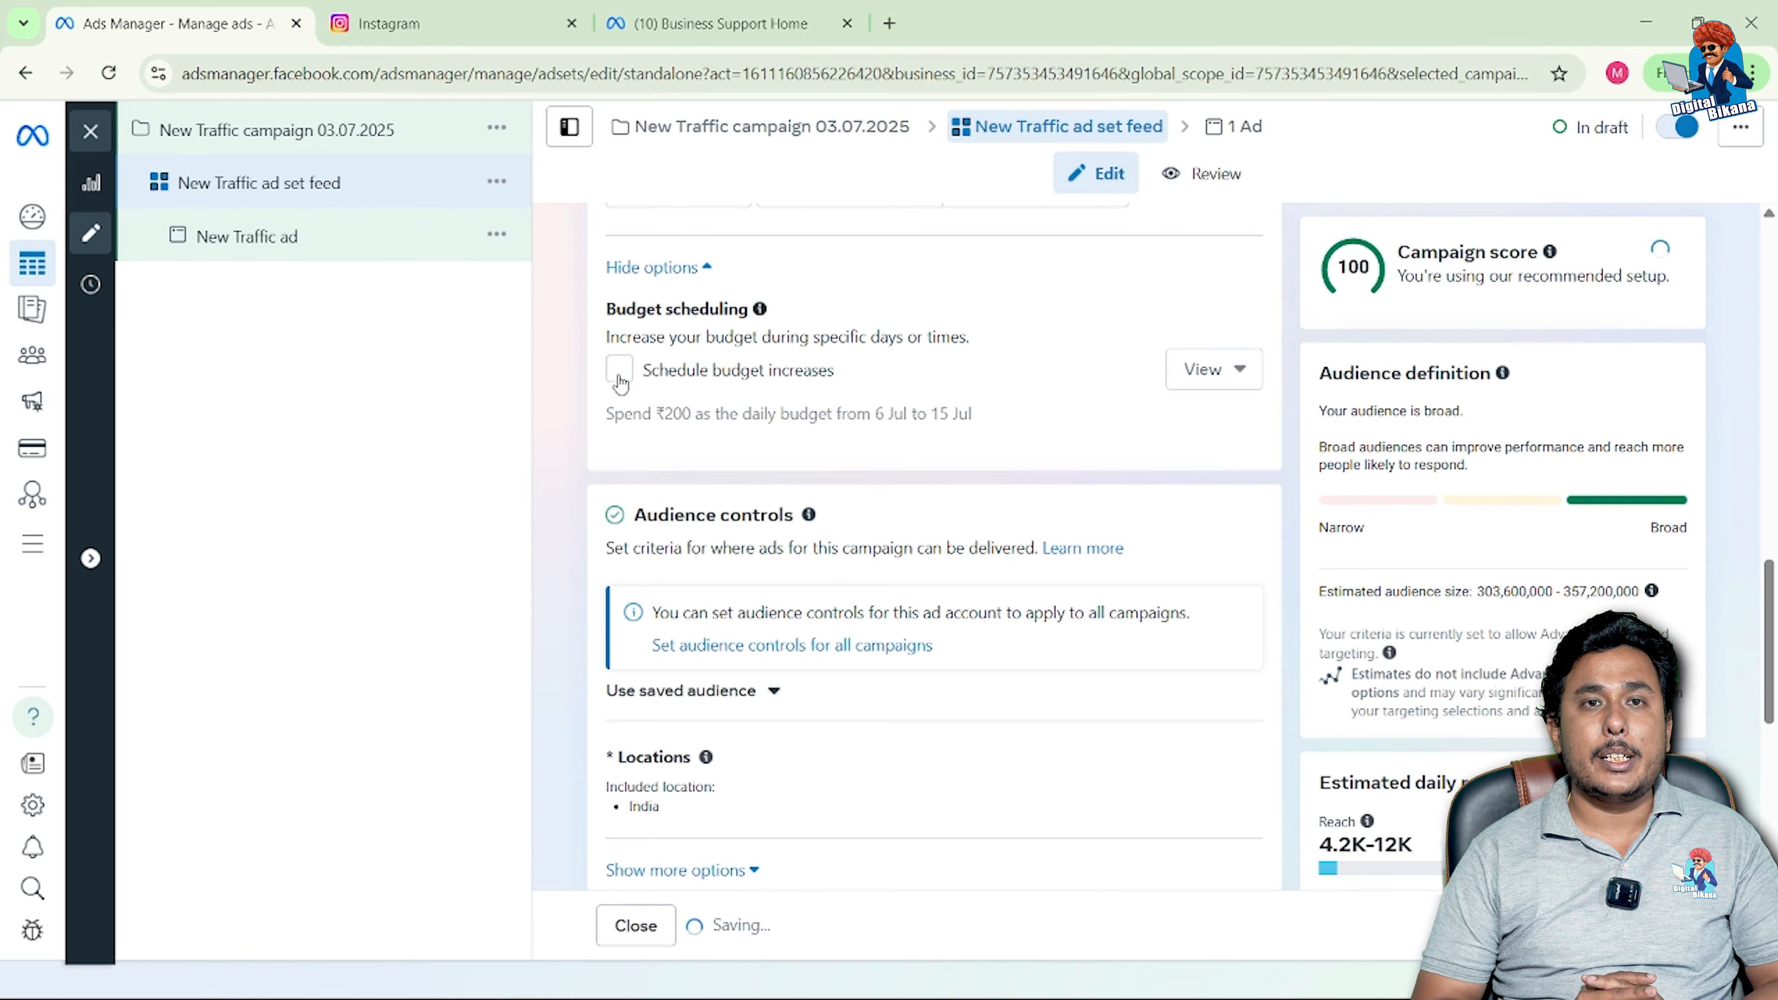
scroll(812, 634, "down", 2)
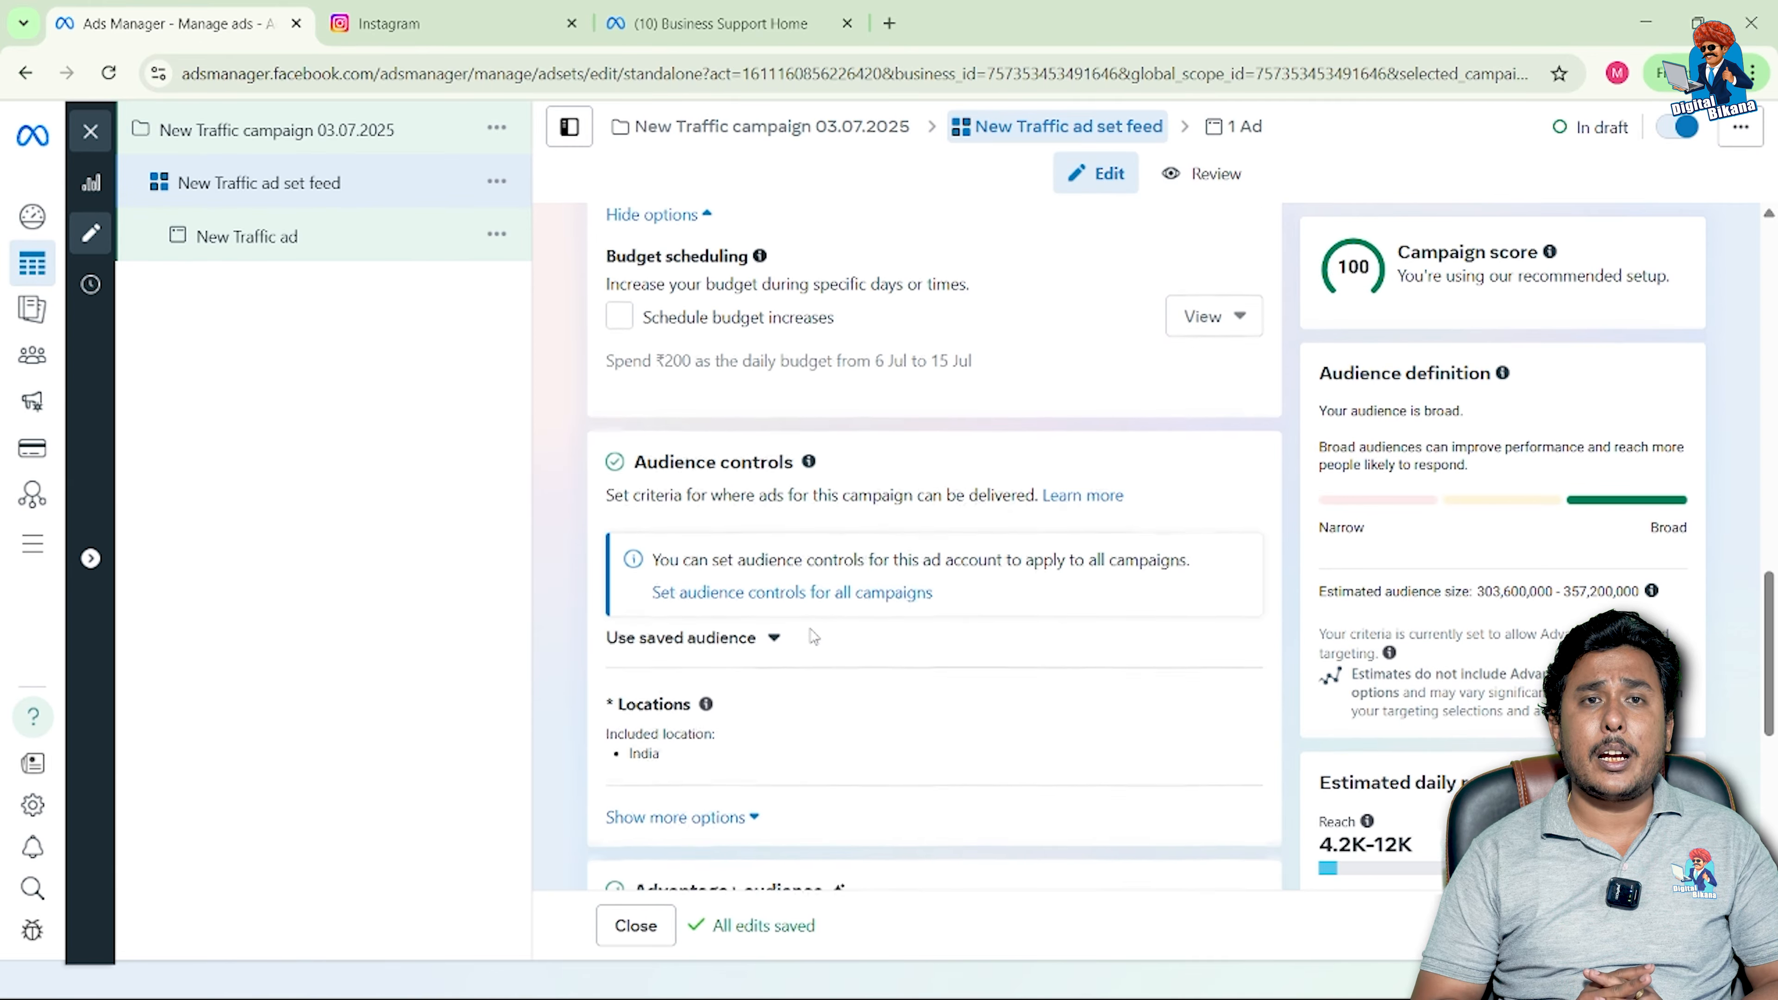
scroll(812, 634, "down", 1)
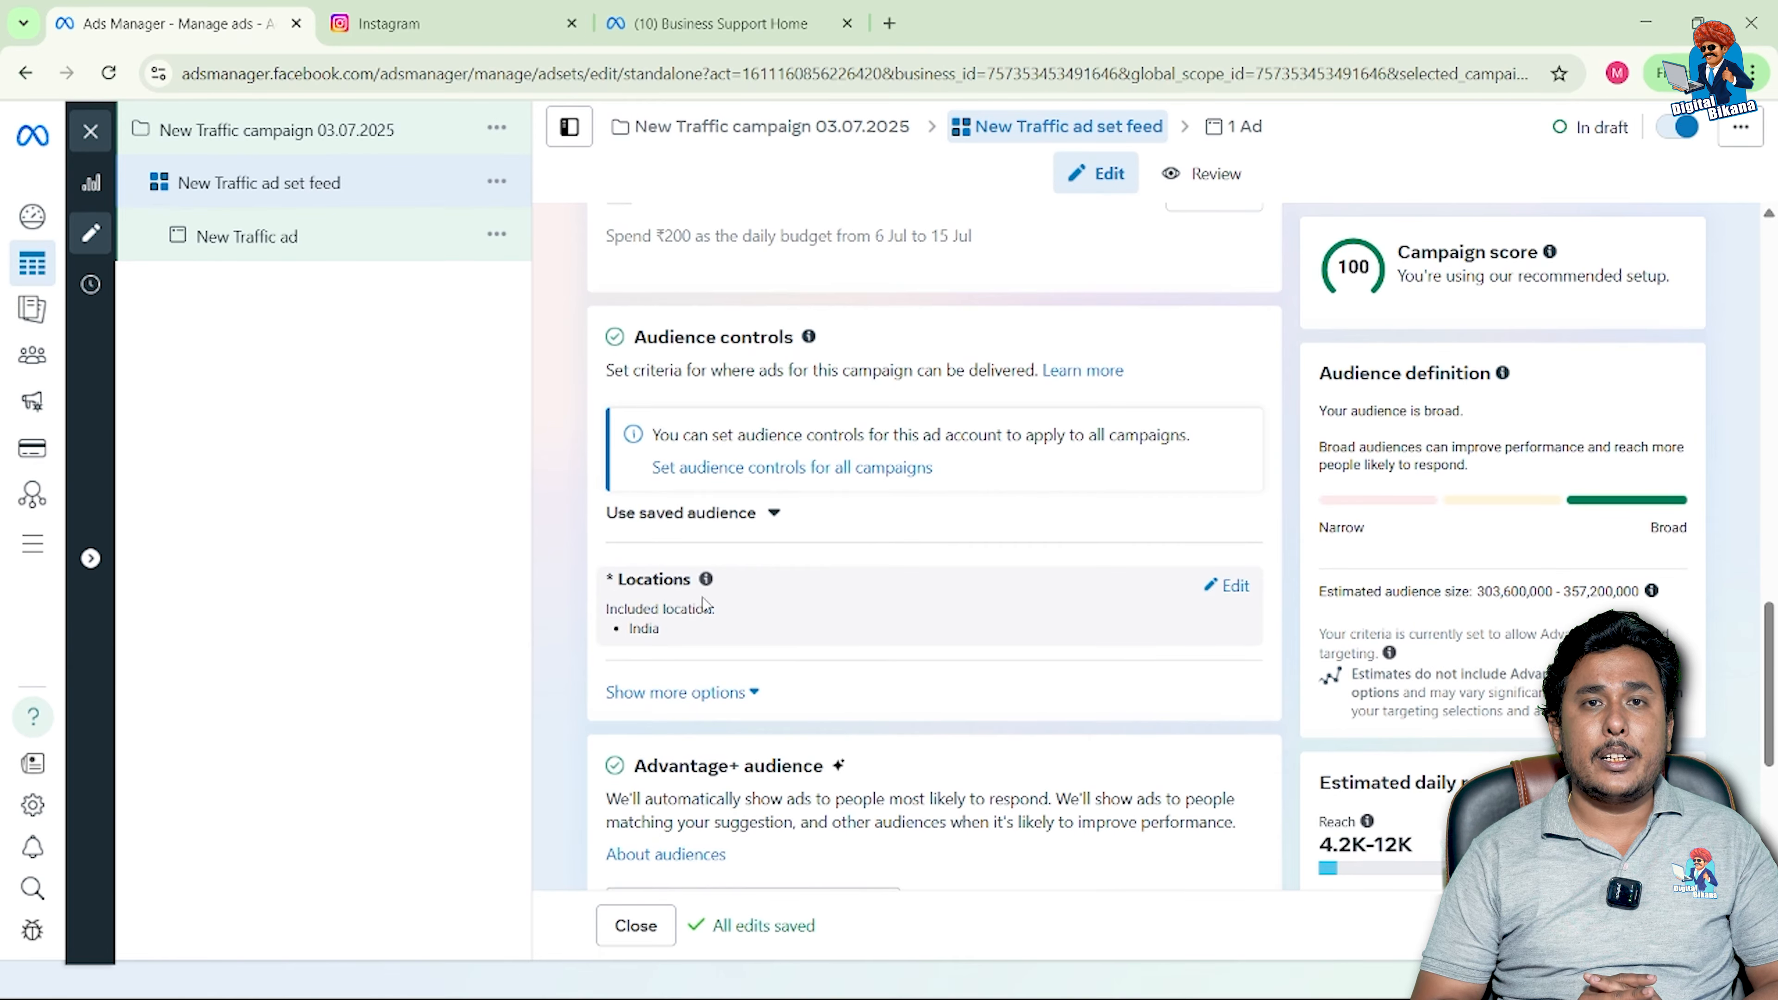
Step: Replace India with an included location of Jaipur, Rajasthan, India (+40 km)
left_click(1234, 587)
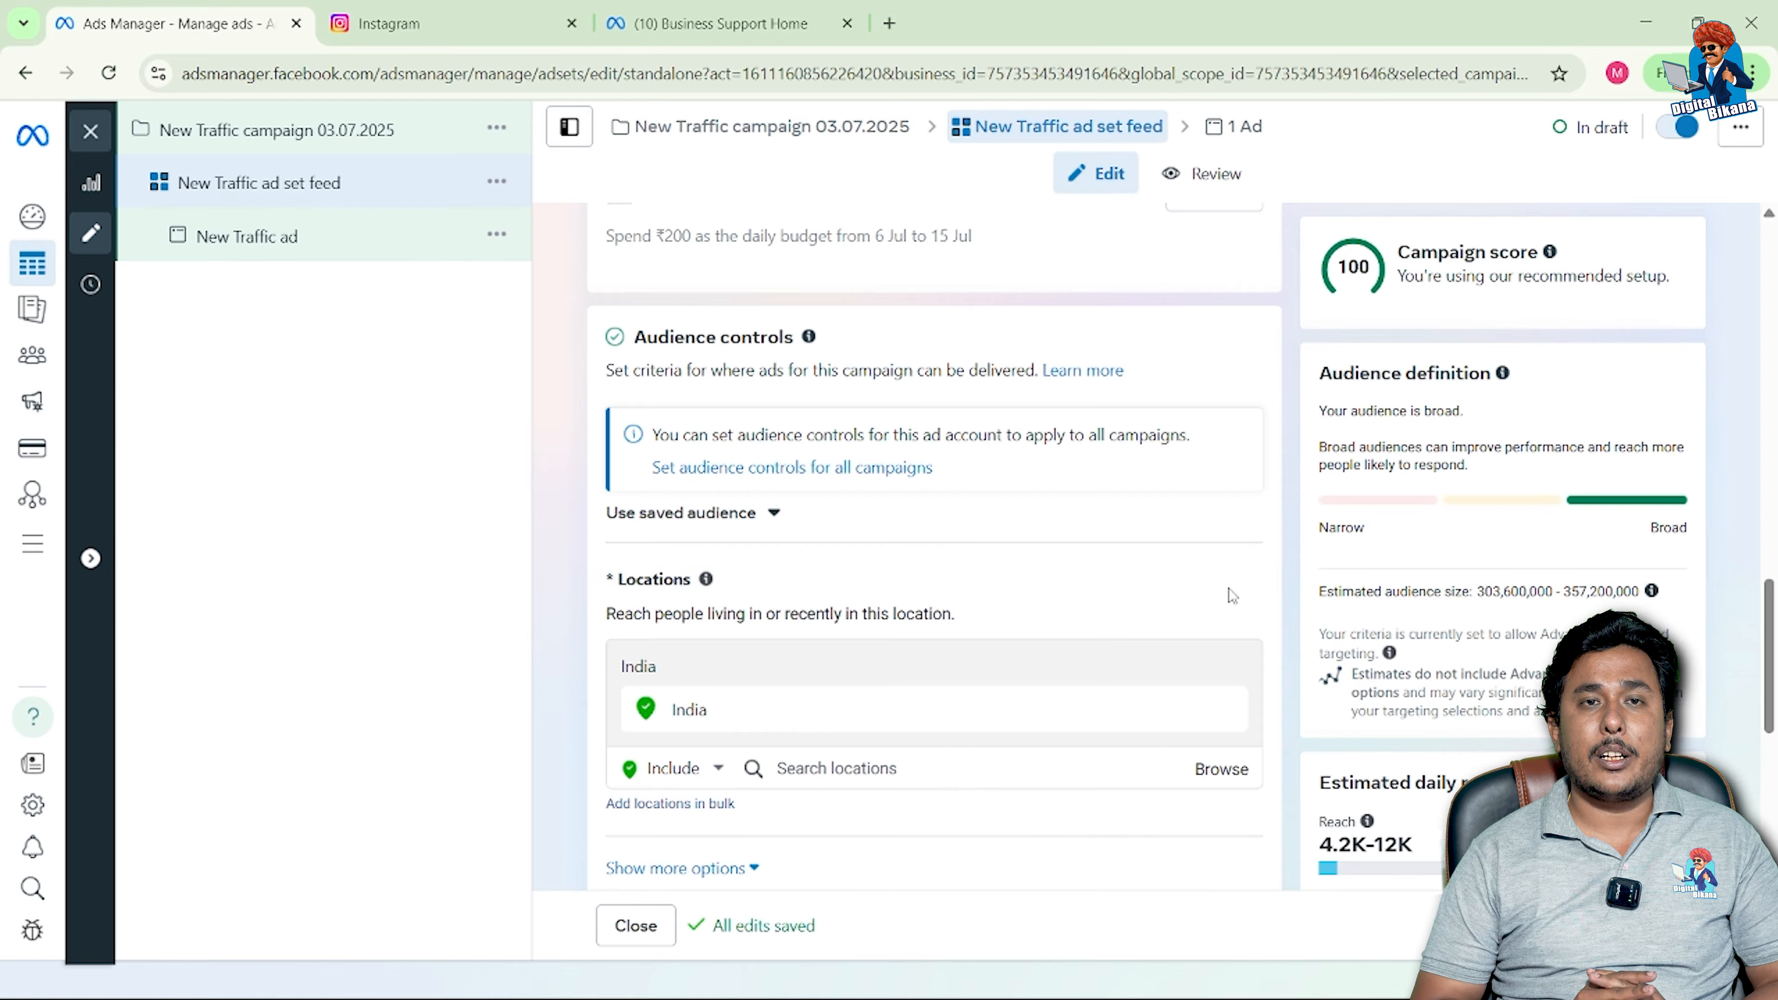
scroll(1141, 658, "down", 1)
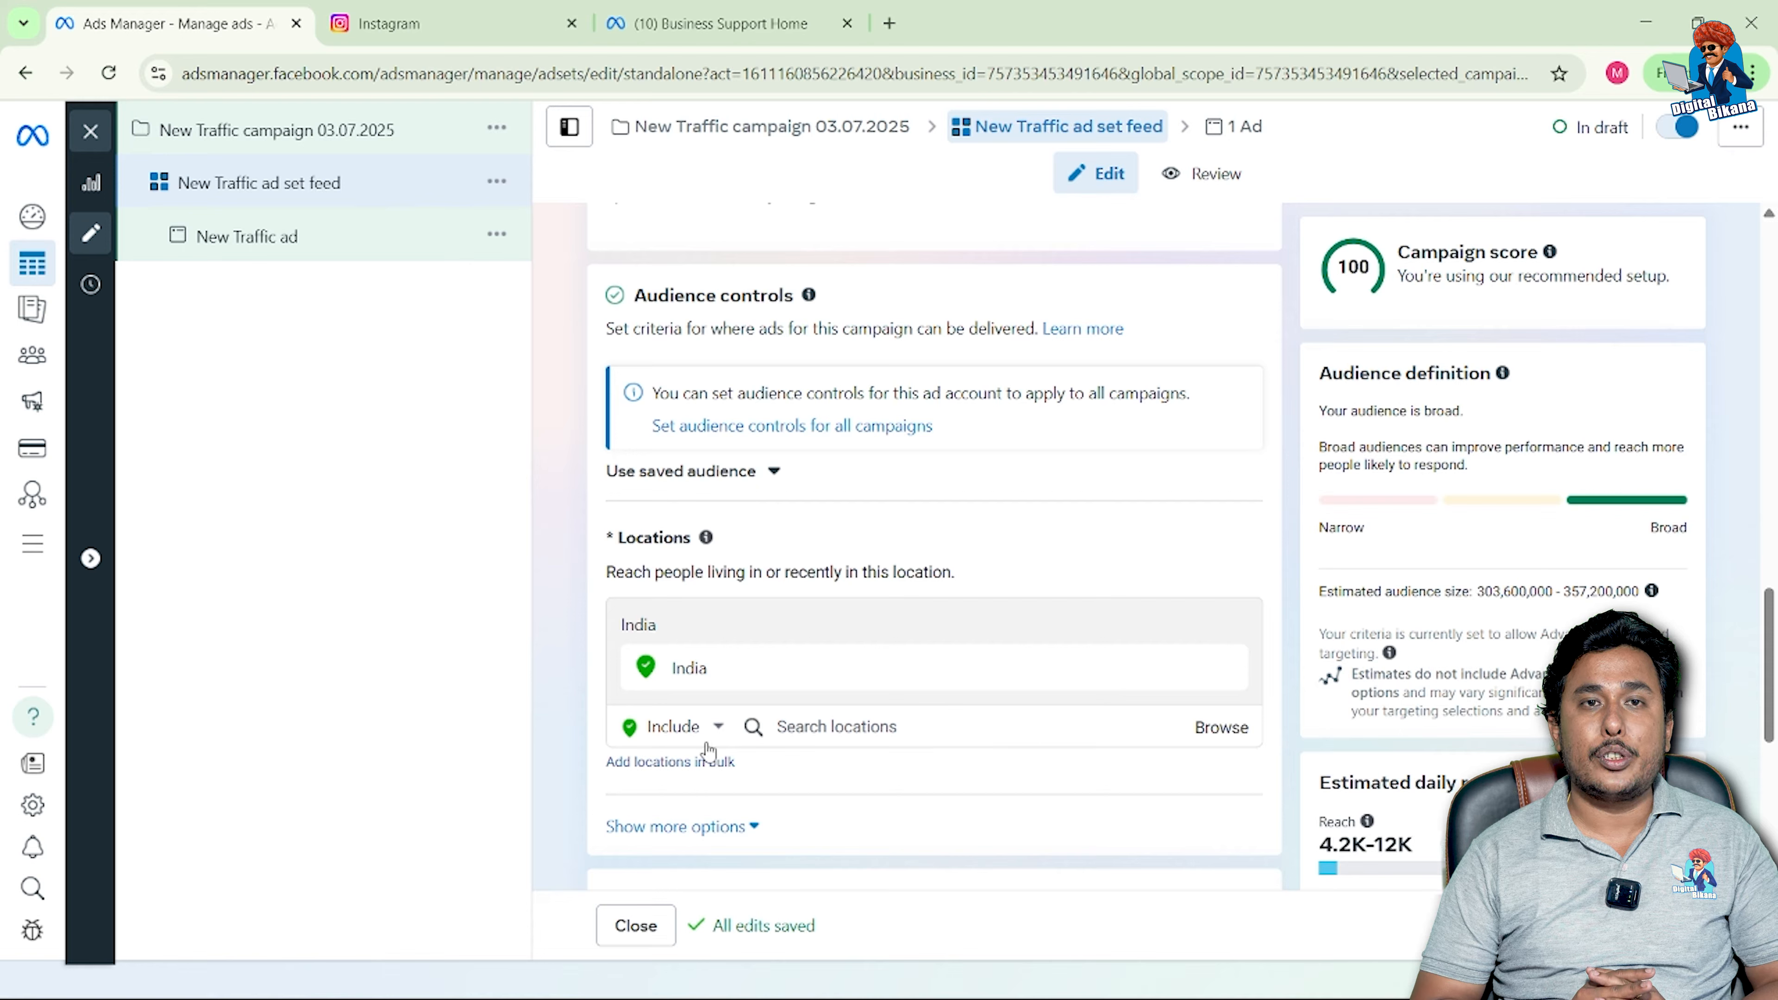
left_click(719, 727)
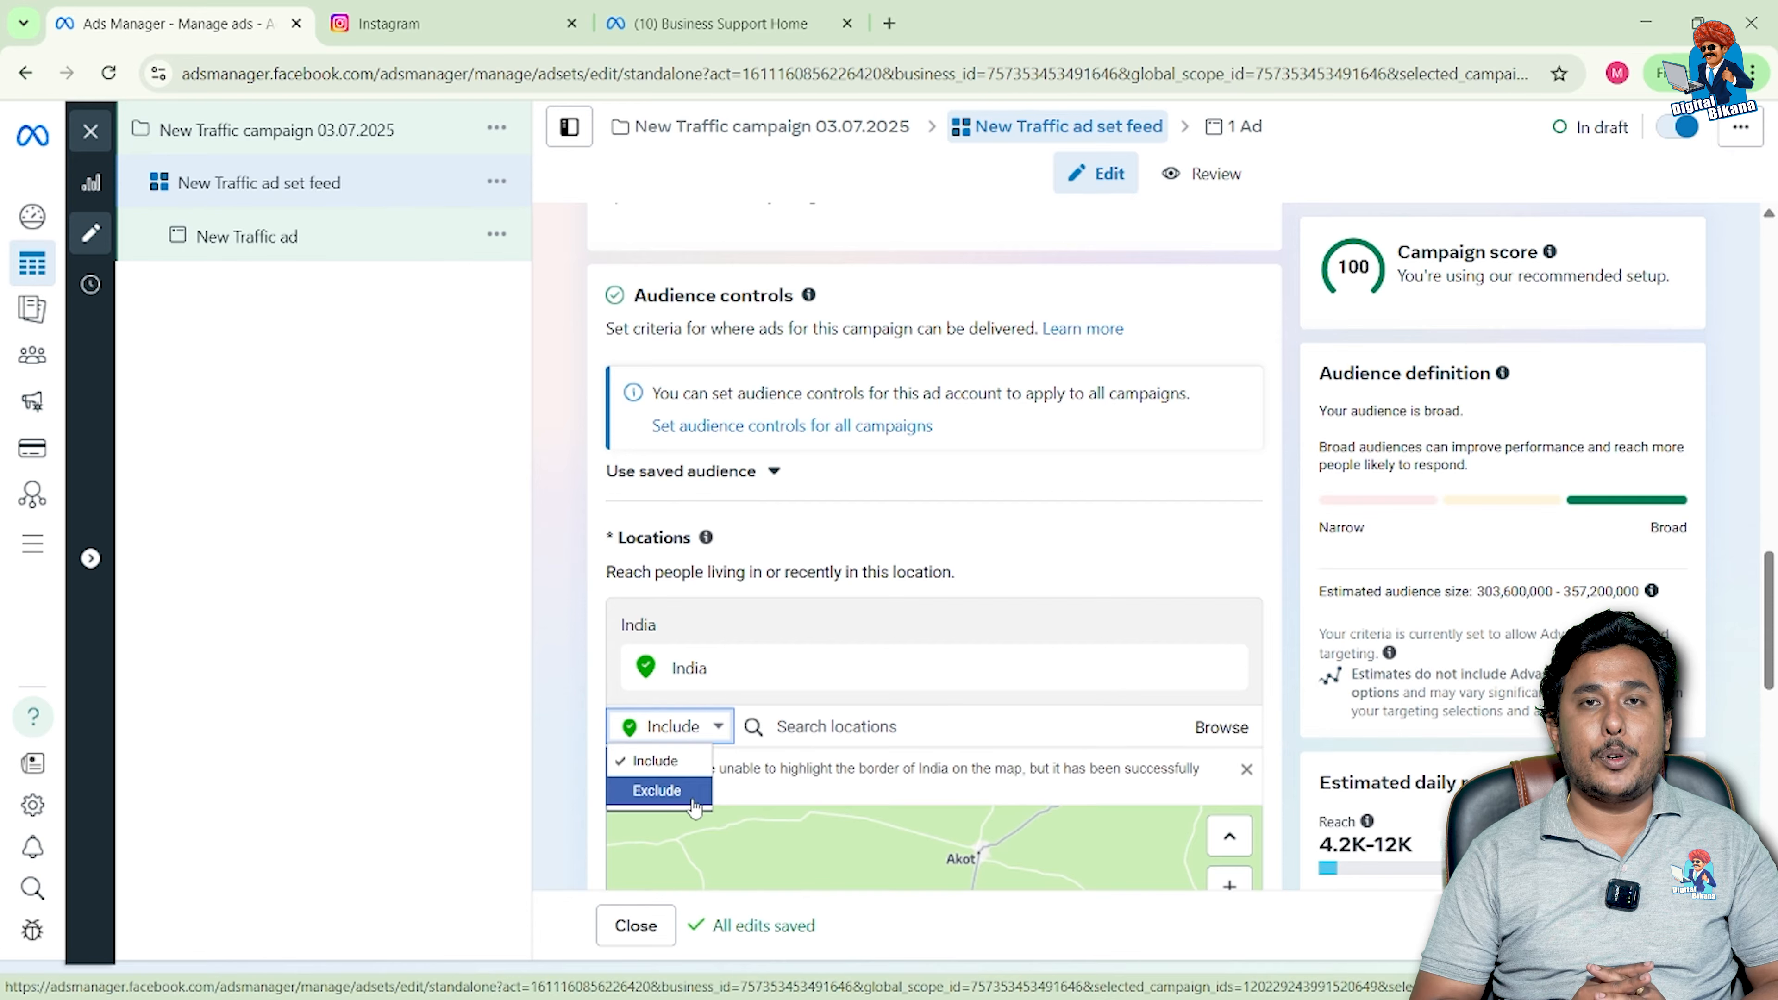
left_click(695, 729)
left_click(833, 727)
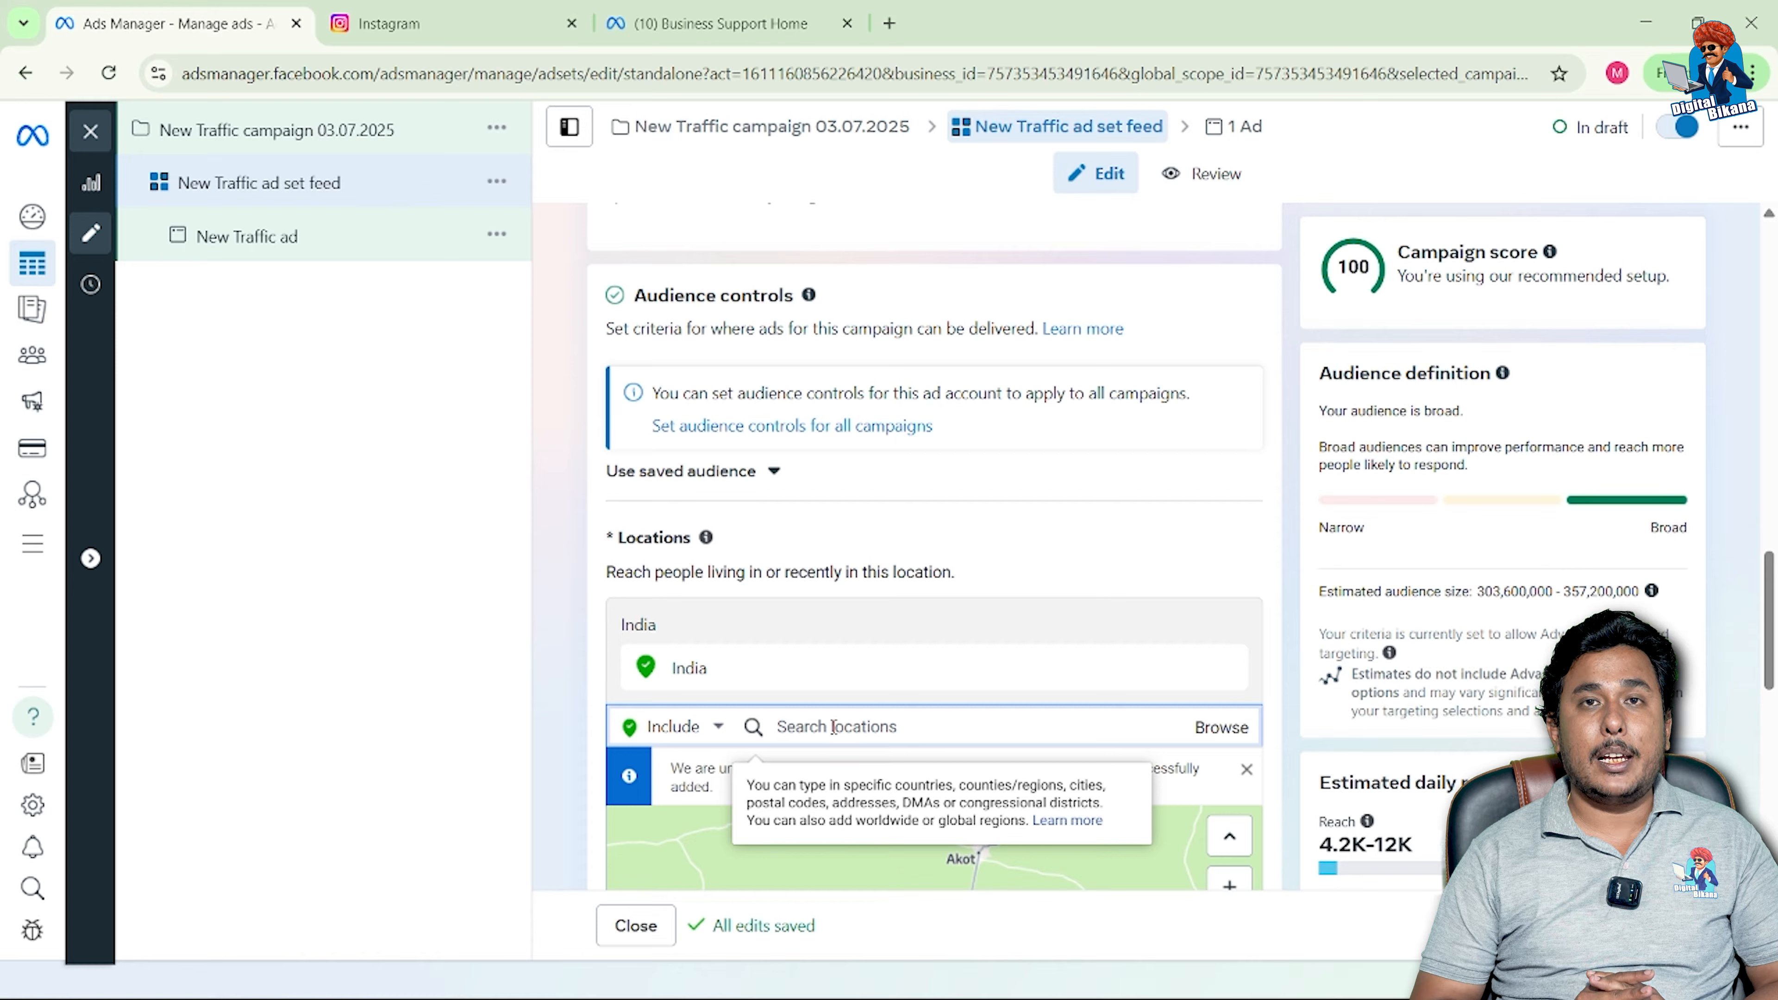
type("jaipur")
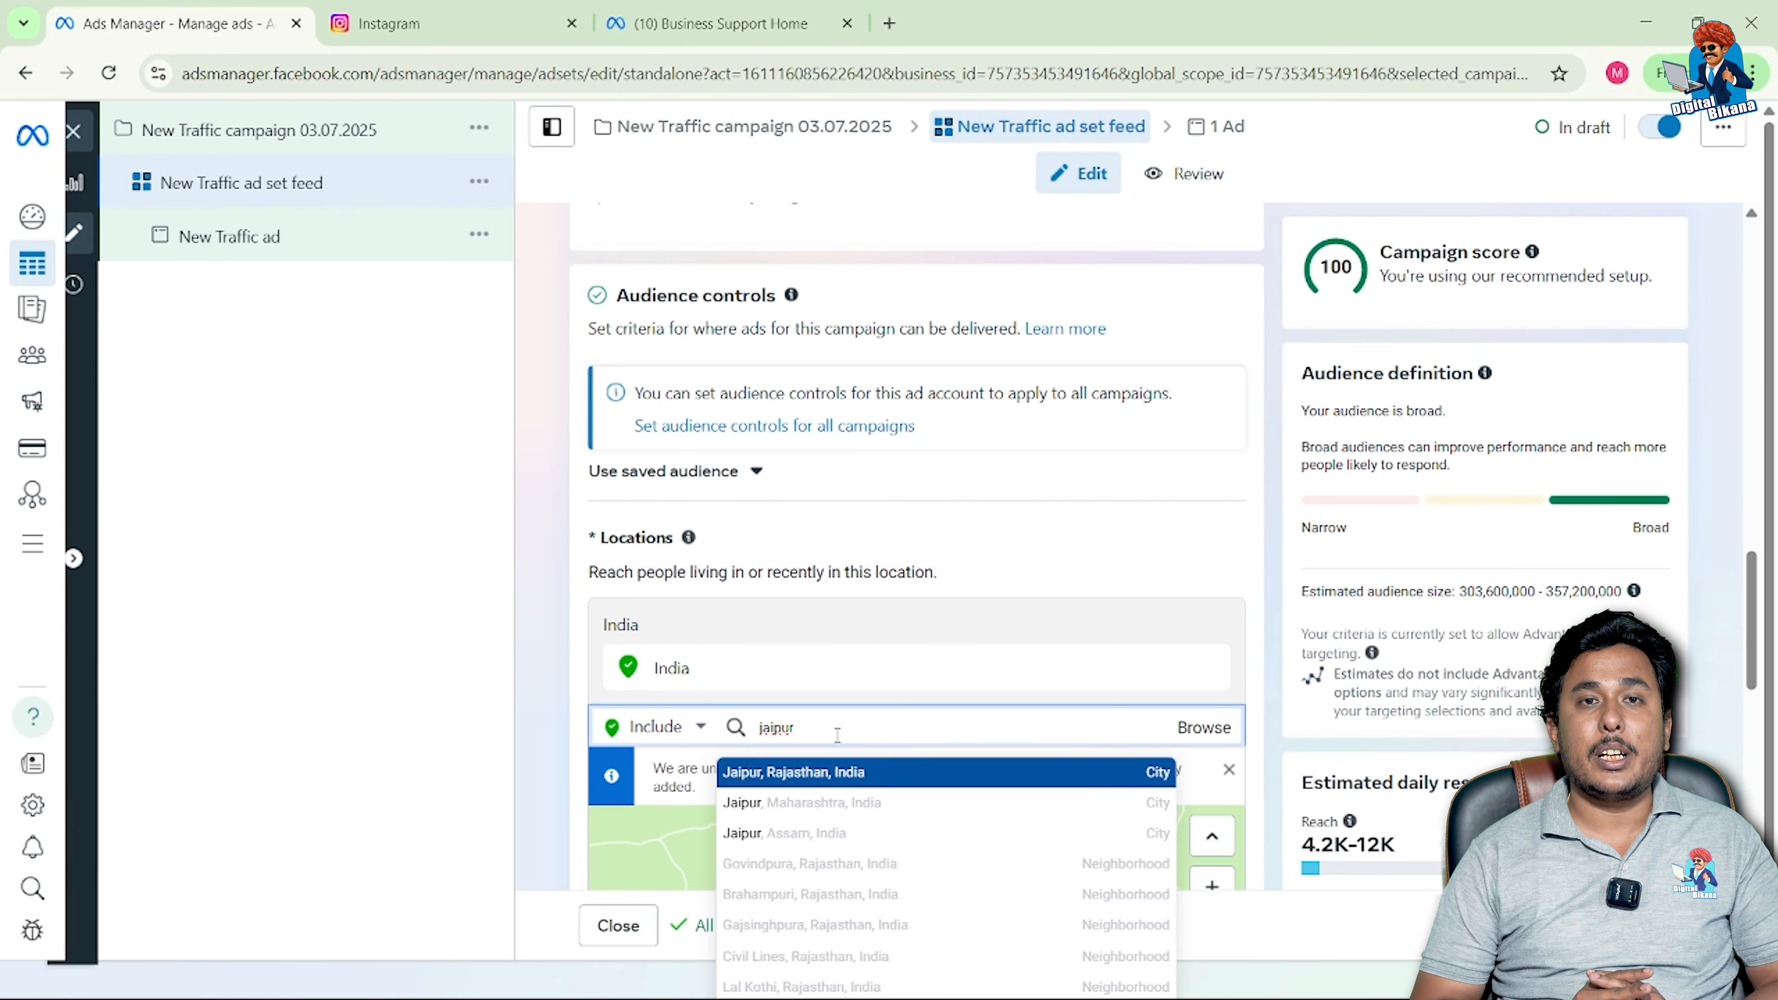
left_click(841, 774)
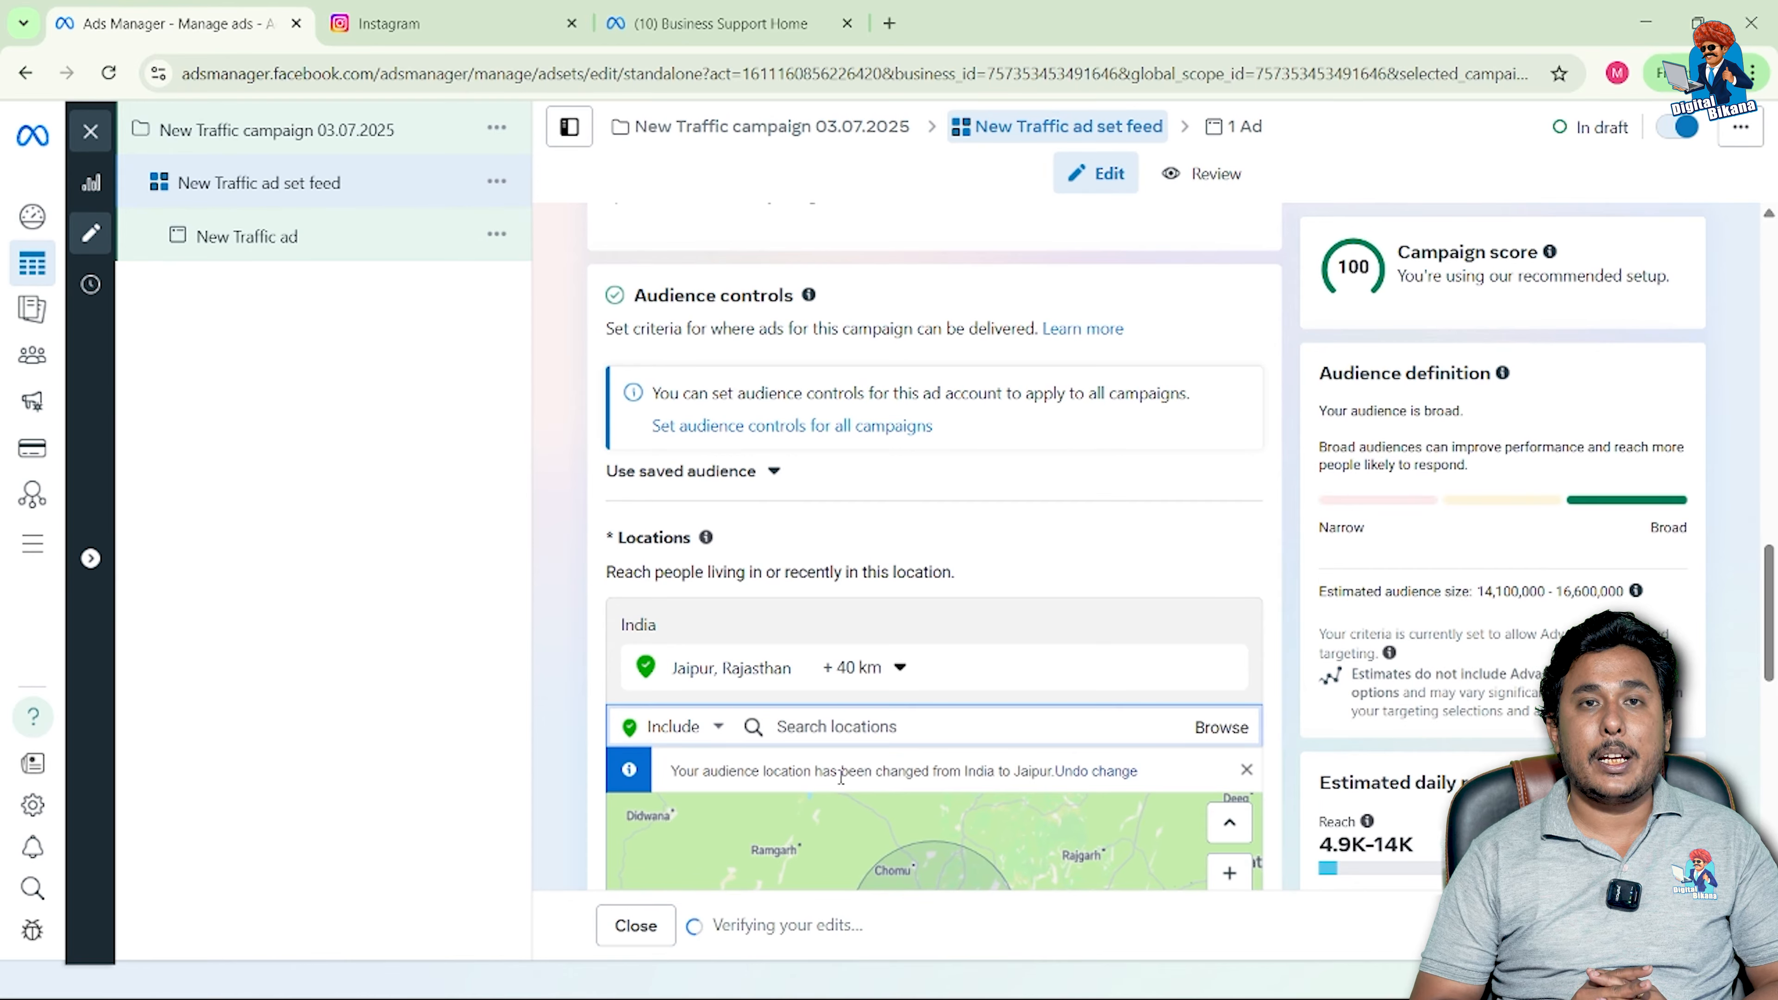
scroll(840, 777, "down", 2)
scroll(838, 774, "down", 3)
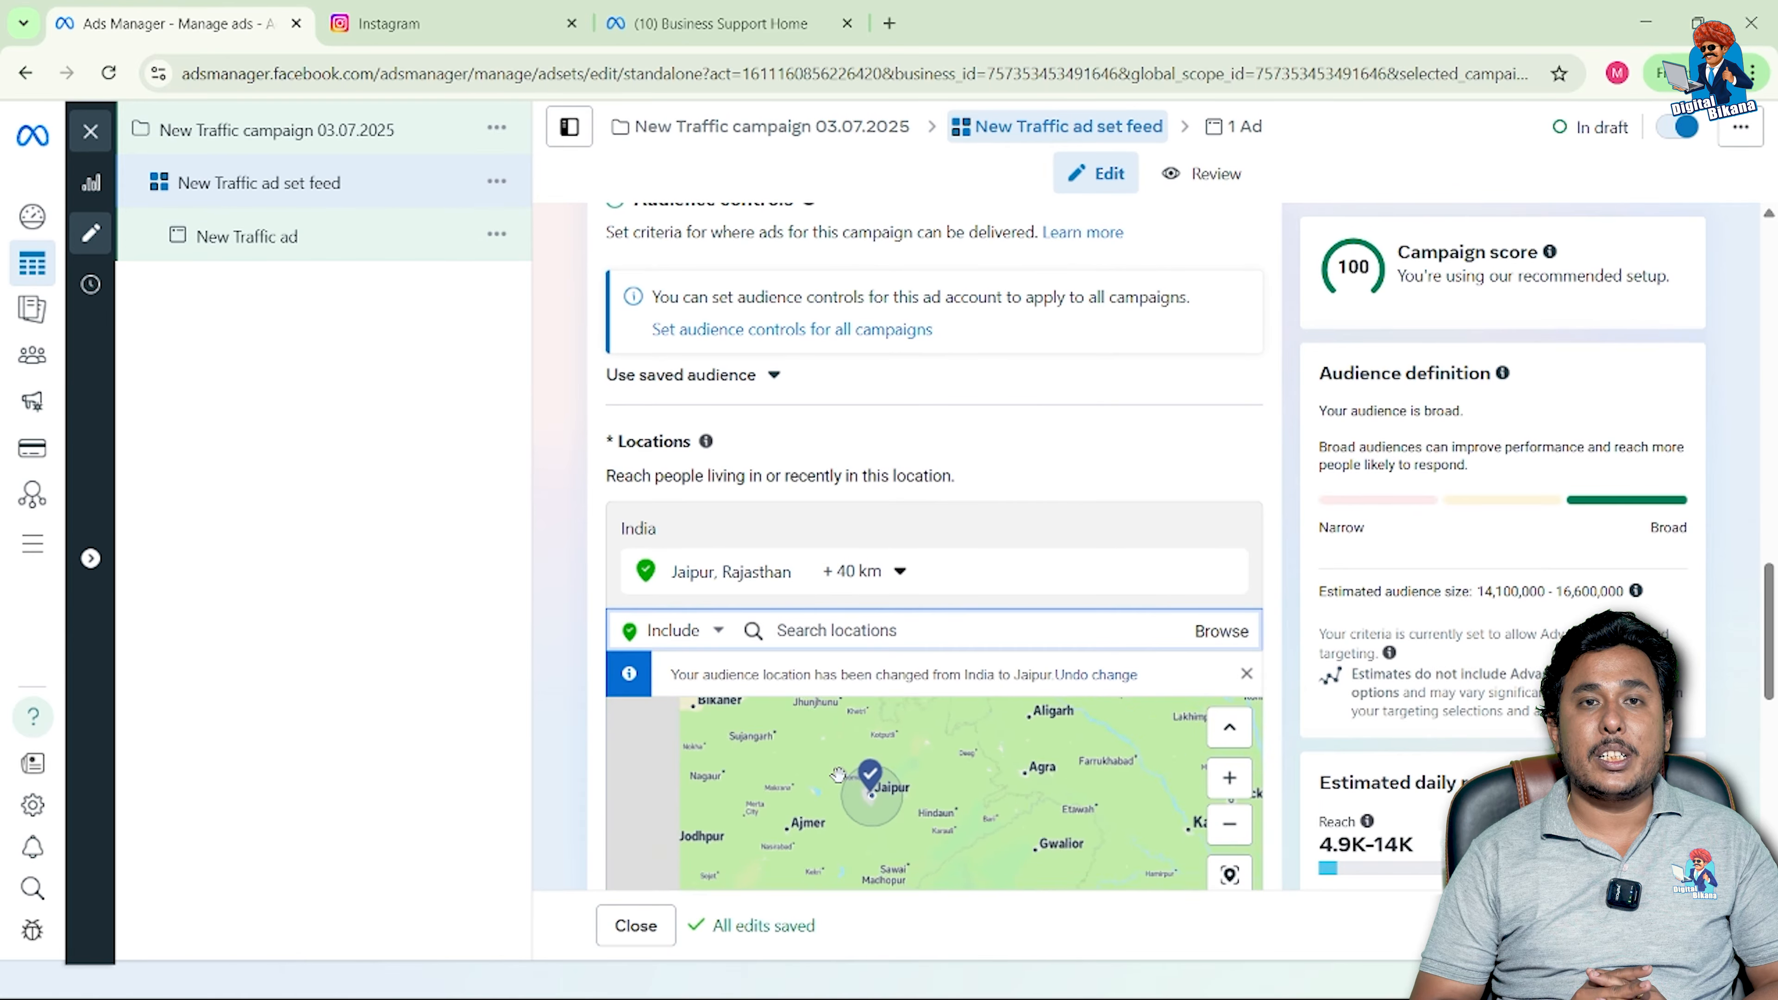
Step: Add Panchsati Circle (sadul Ganj) as a location and cut its radius from 2 km to 1 km
left_click(901, 573)
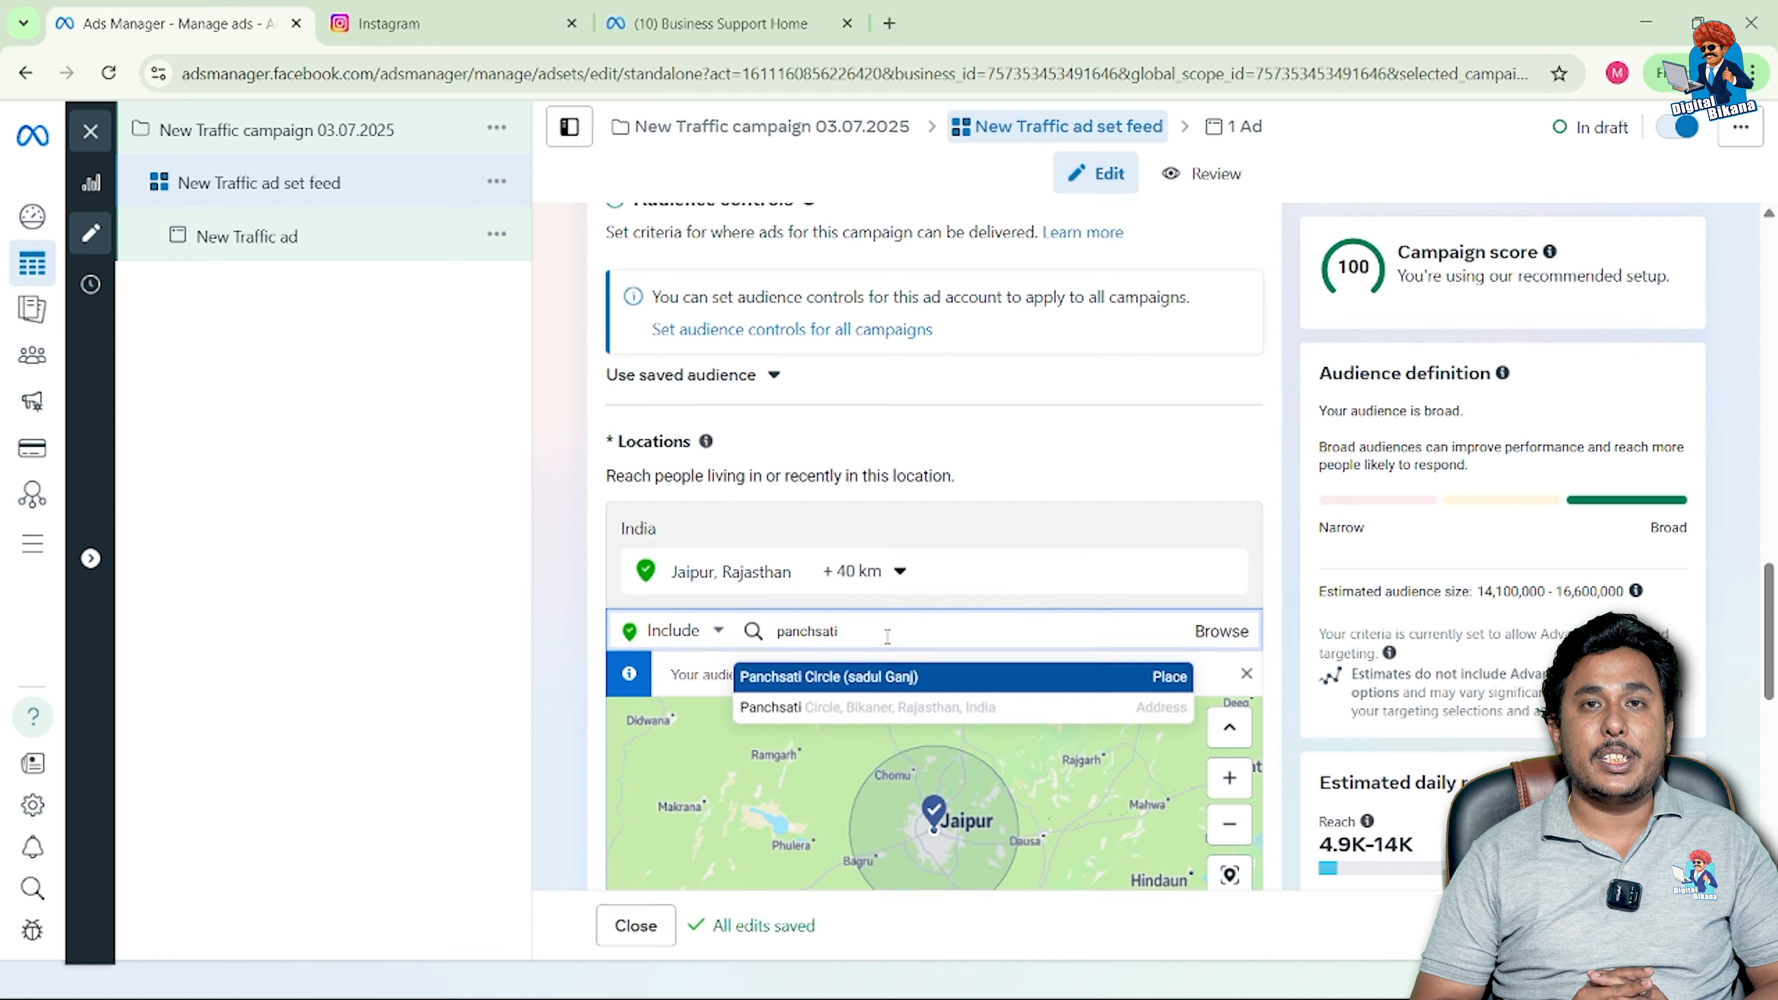
left_click(889, 677)
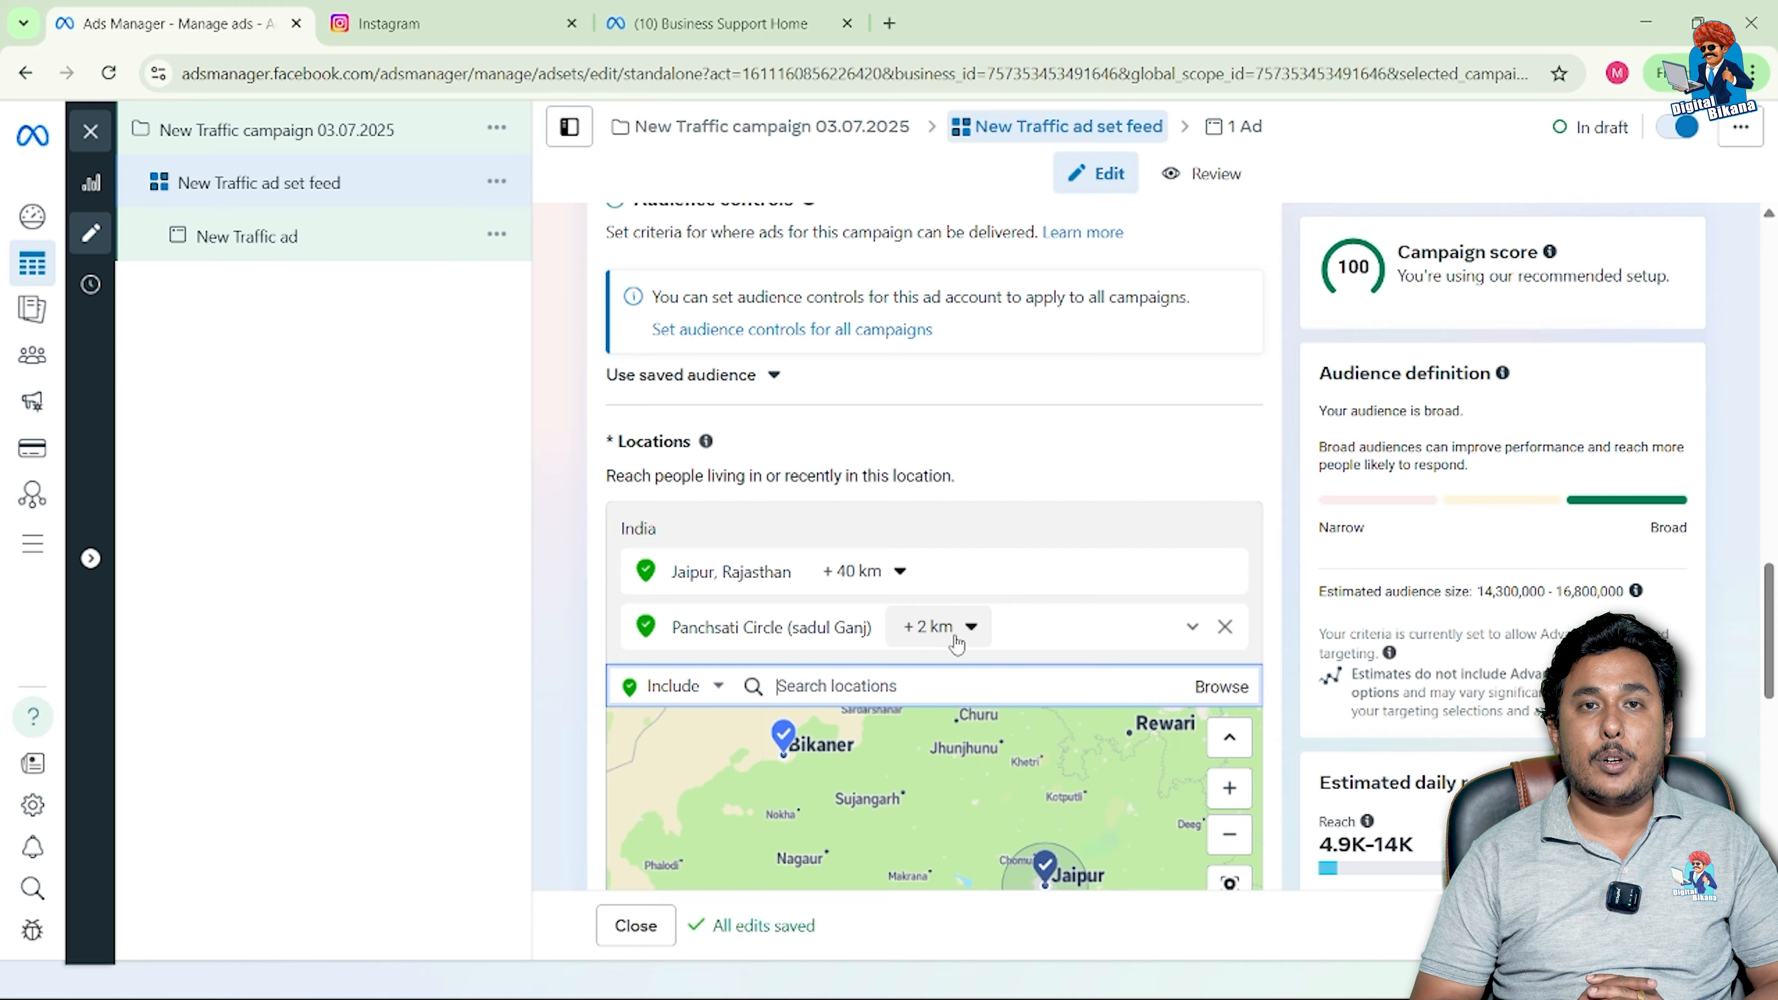
left_click(969, 634)
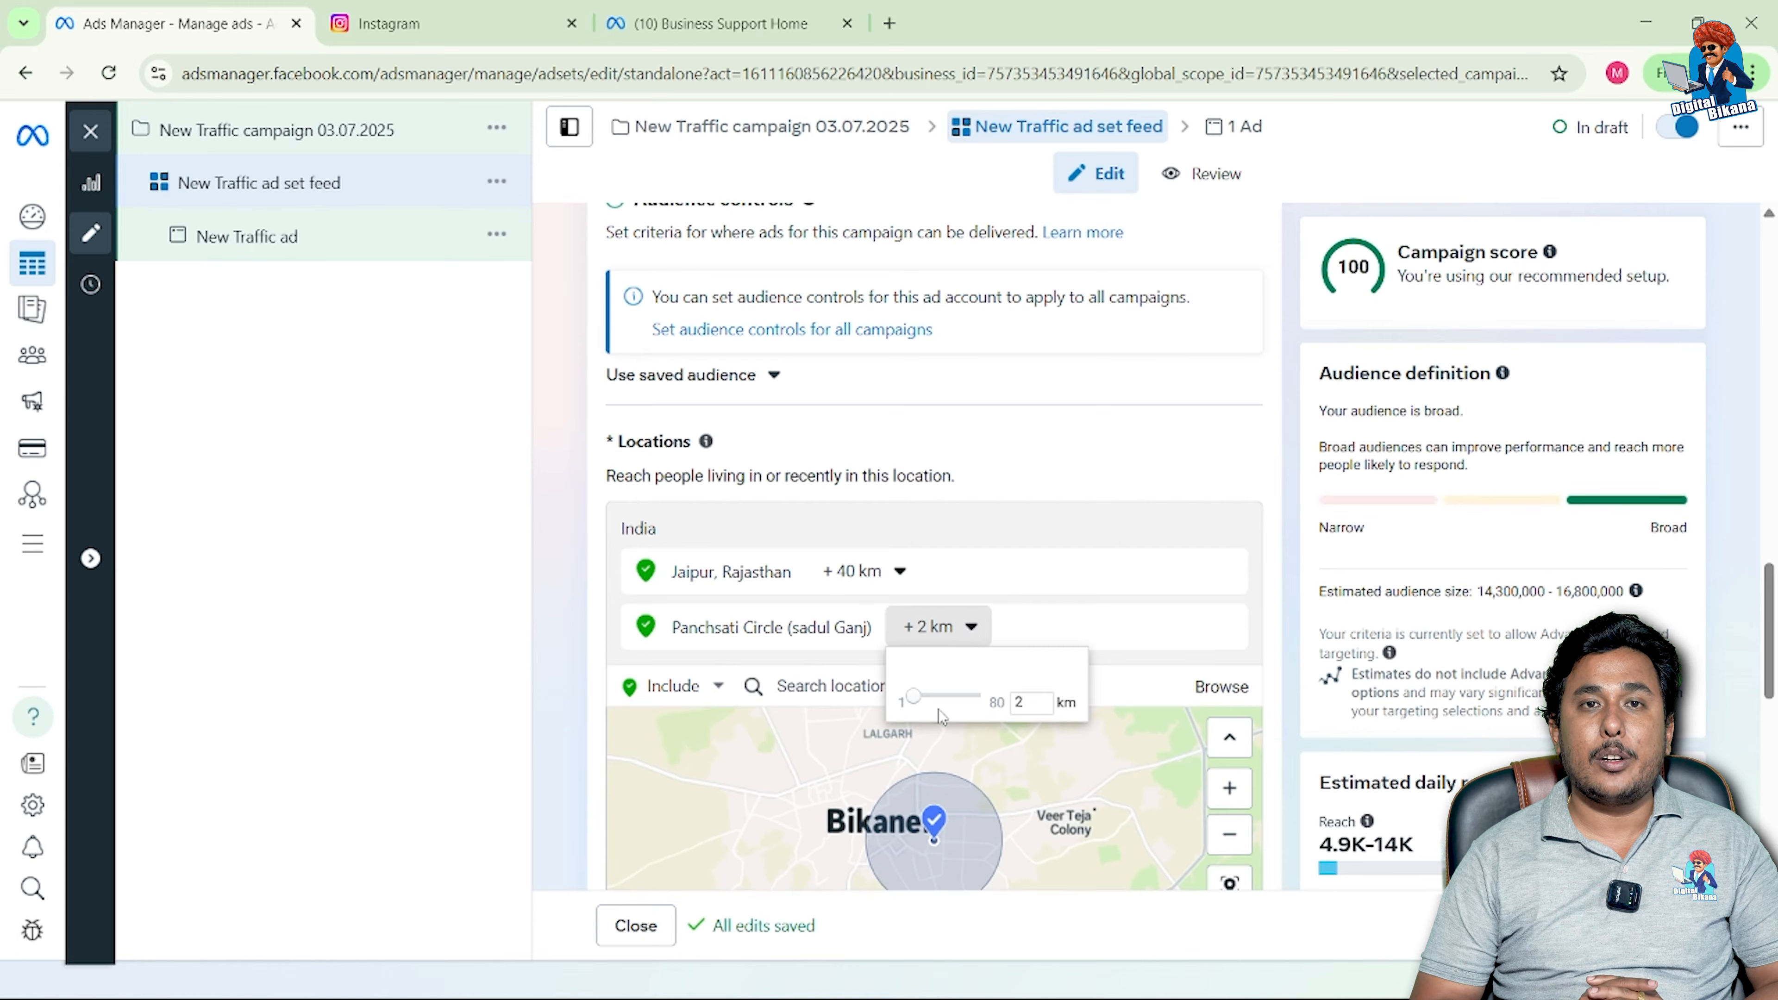
double_click(1027, 706)
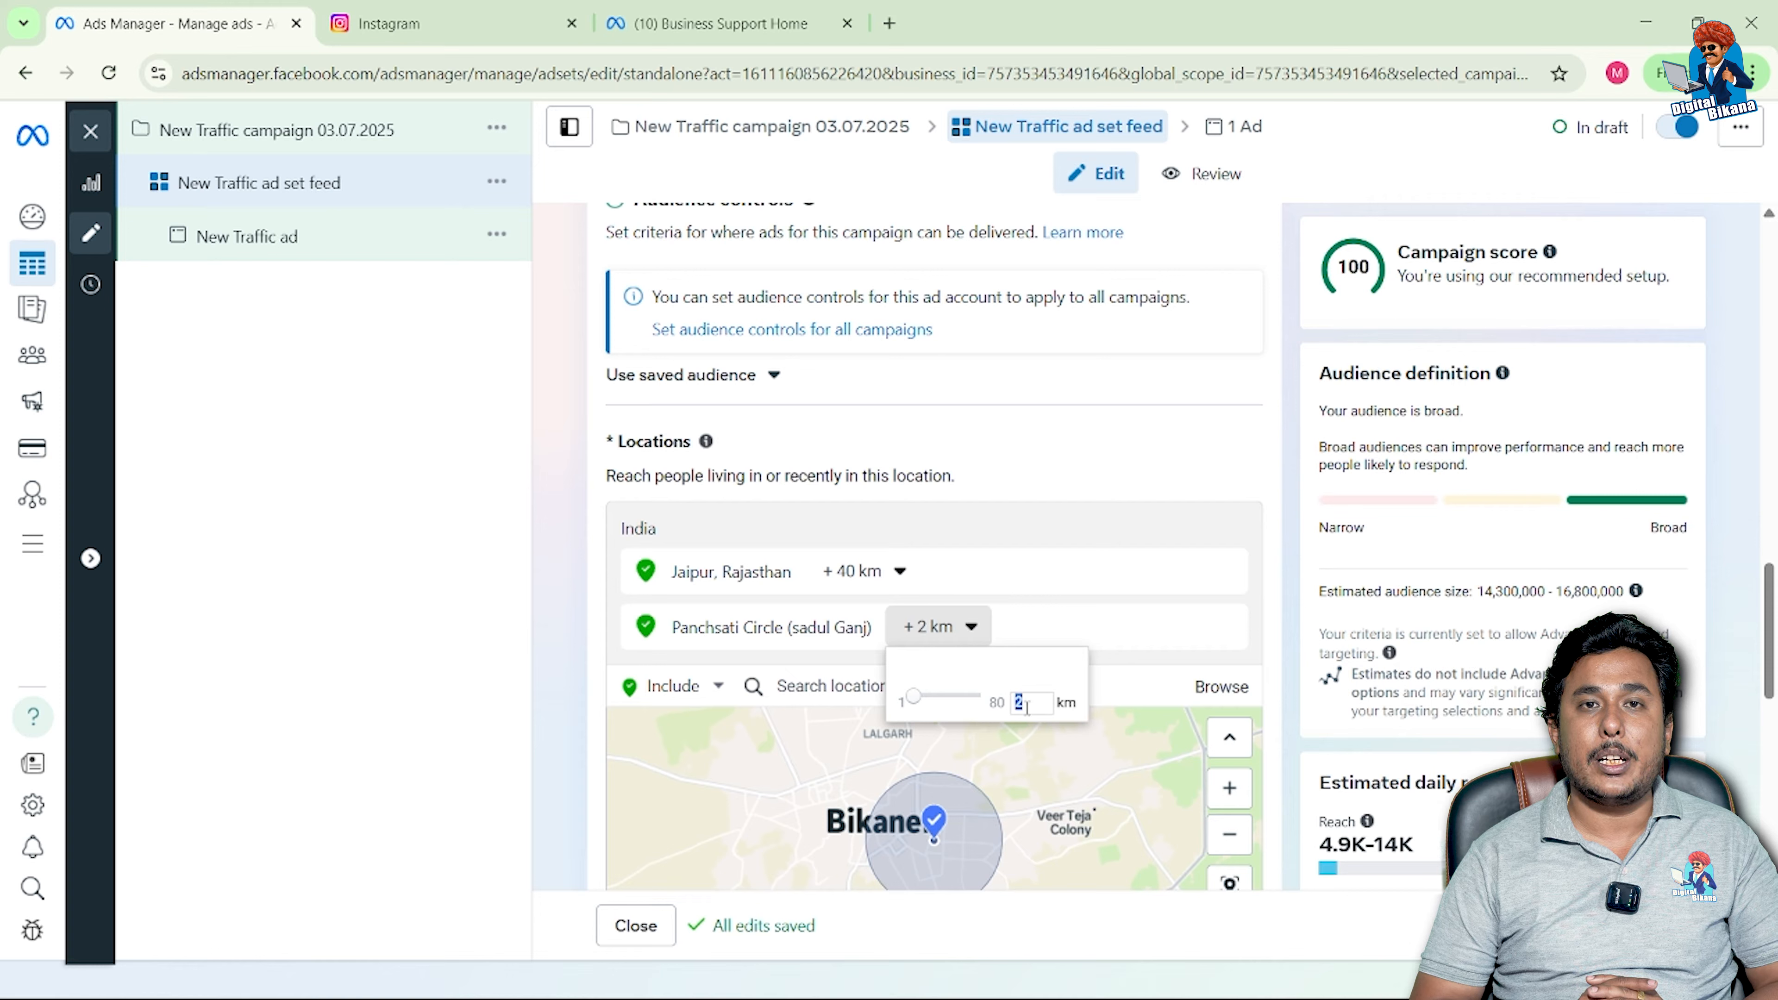
type("1")
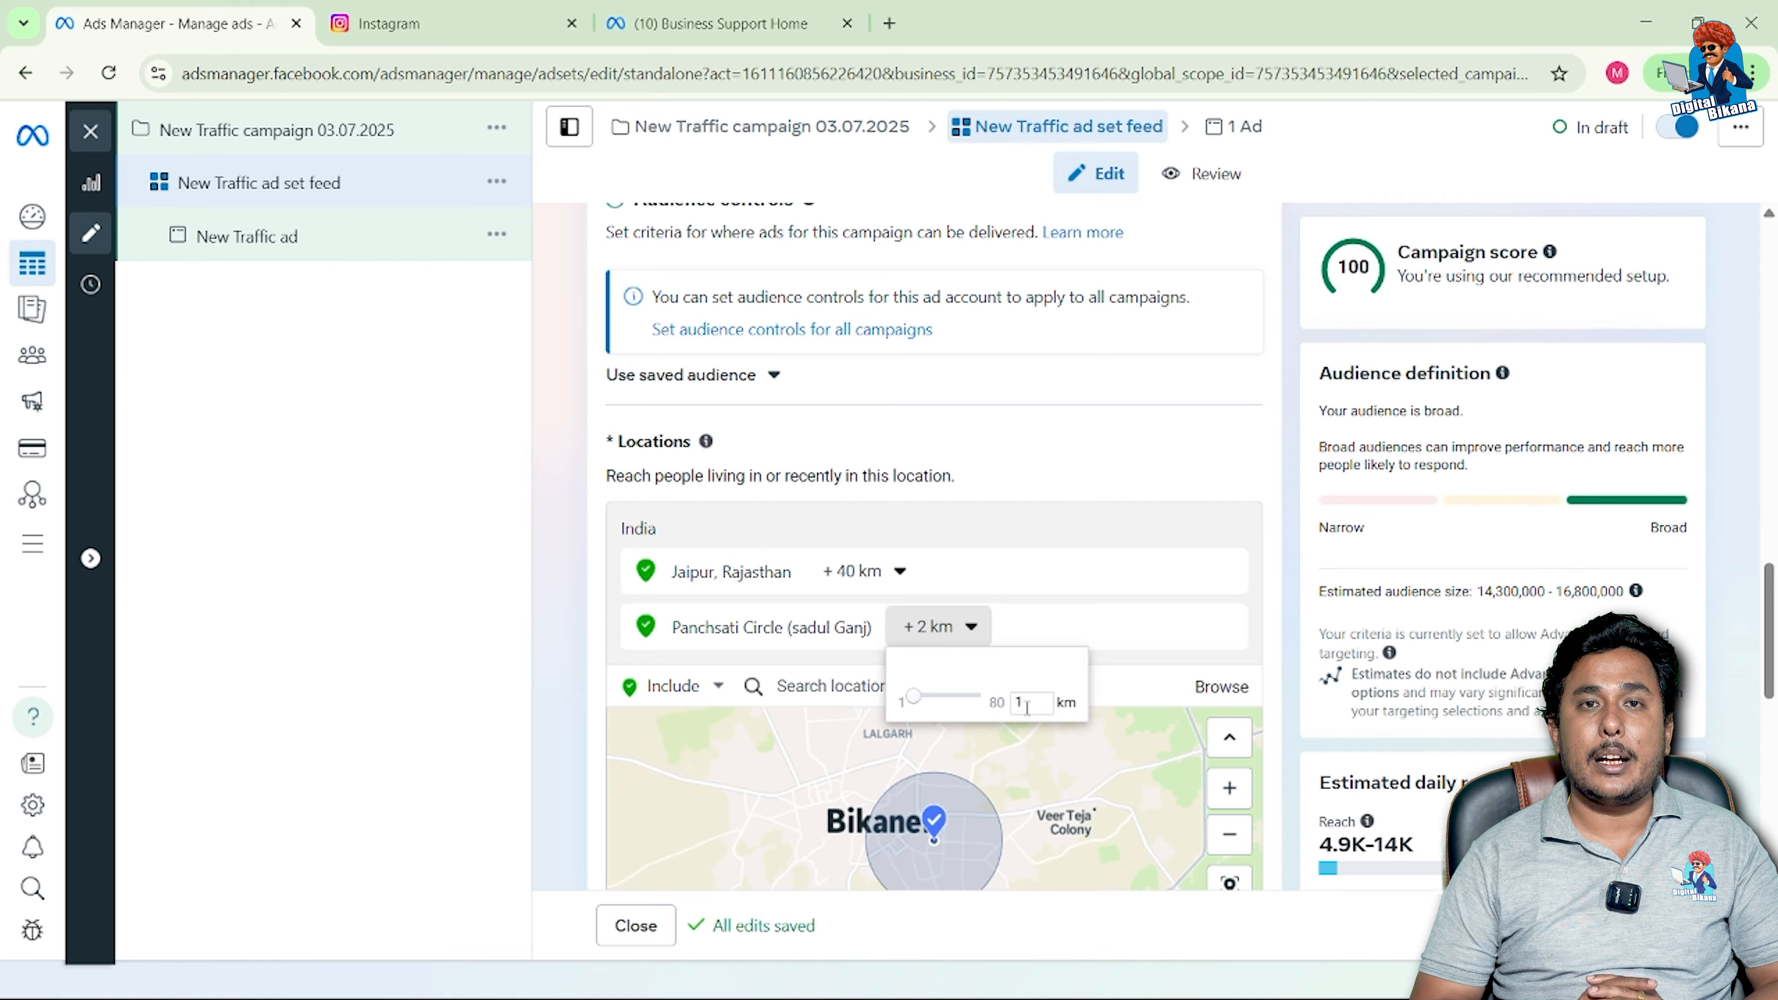
left_click(1057, 729)
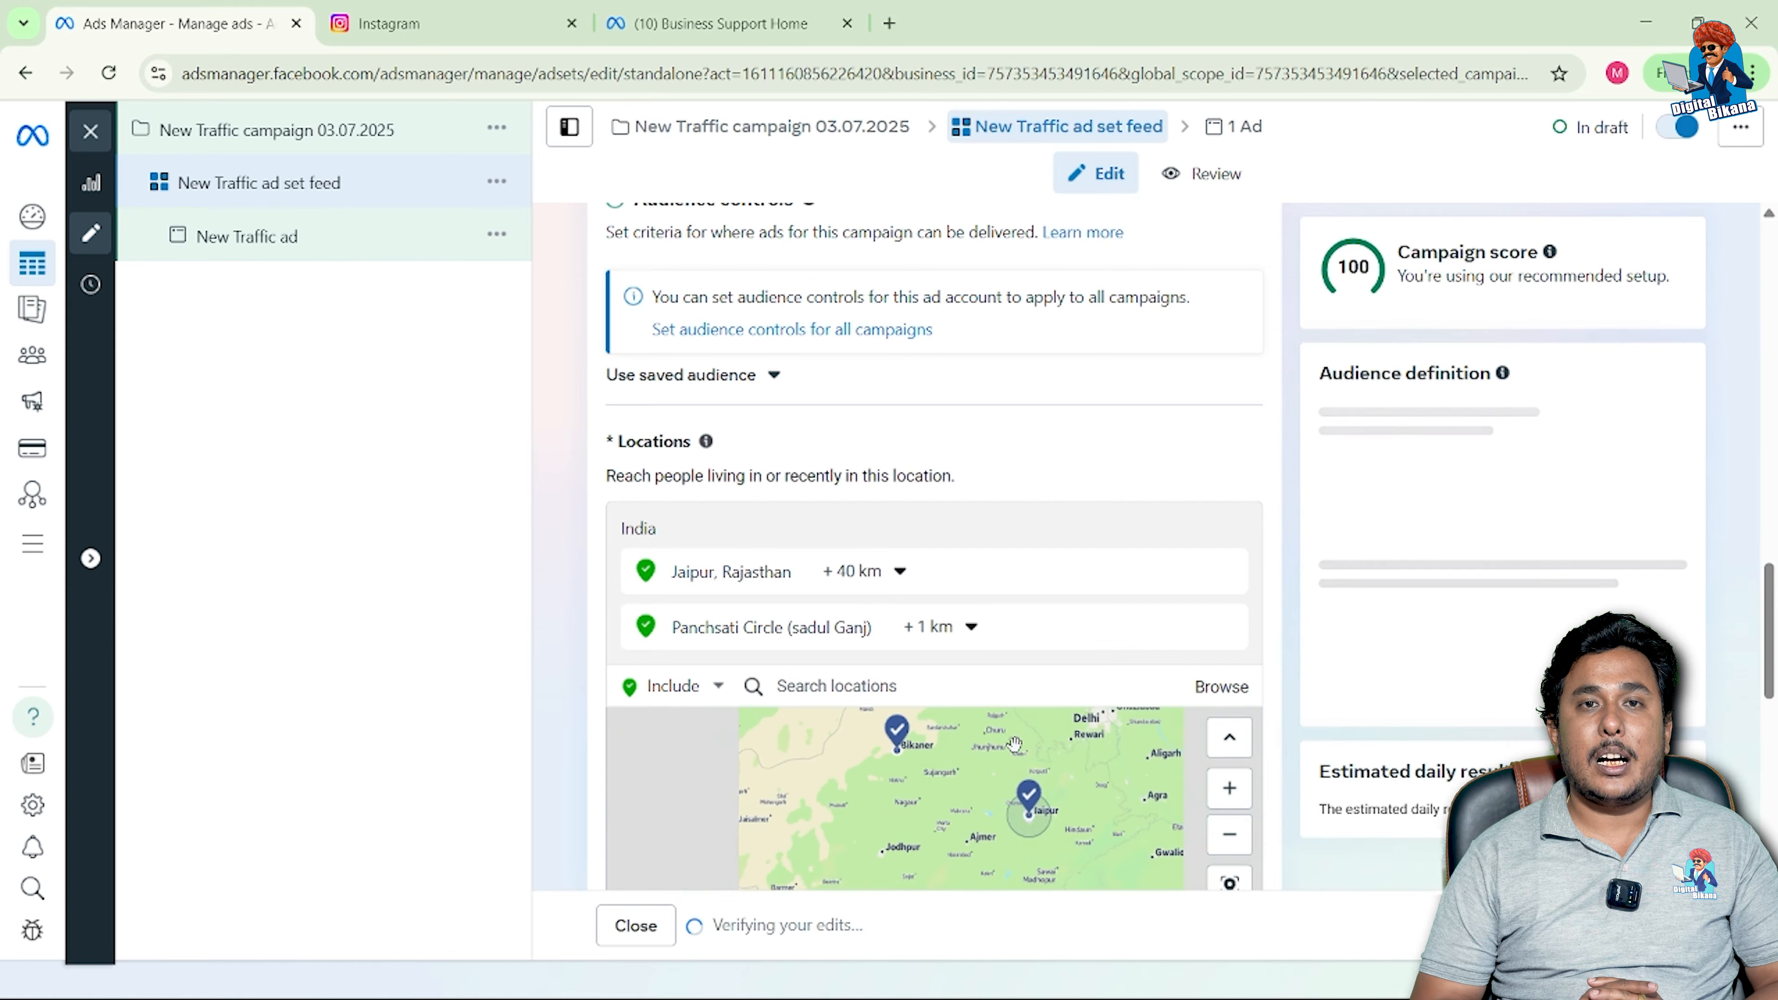
scroll(1014, 743, "up", 3)
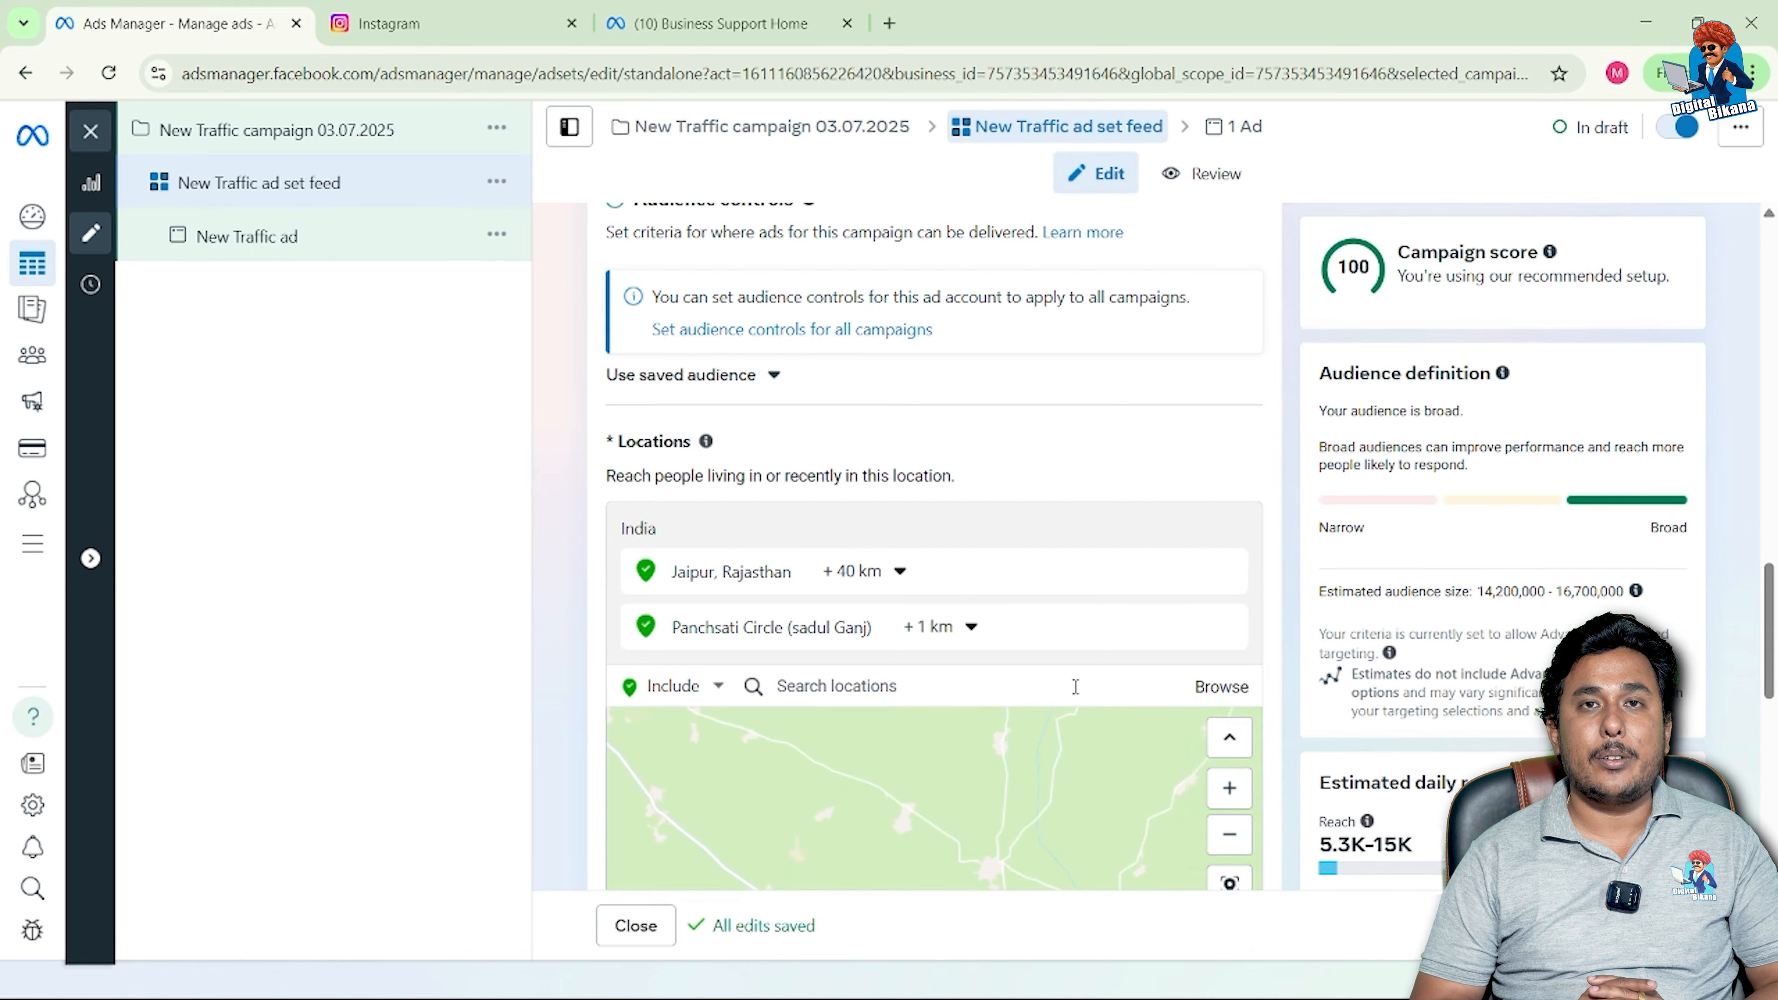
scroll(1075, 686, "down", 1)
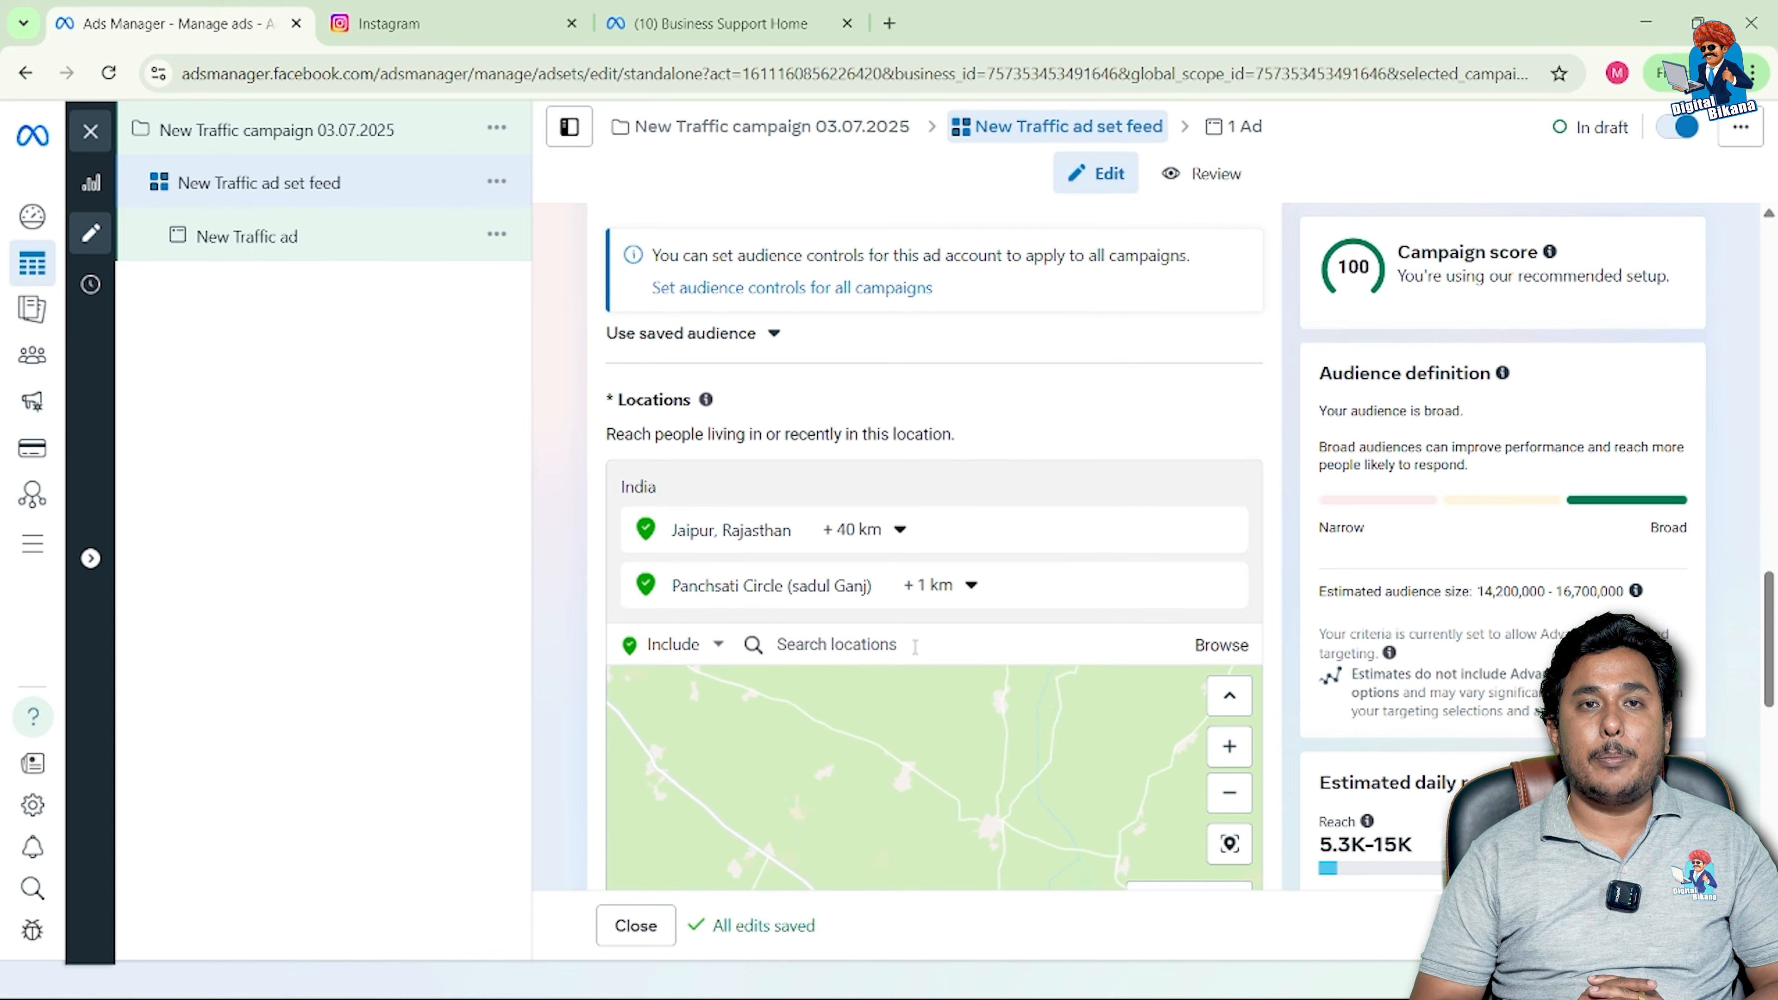
Step: Switch the location mode to Exclude and exclude Malviya Nagar, Rajasthan, India
left_click(717, 646)
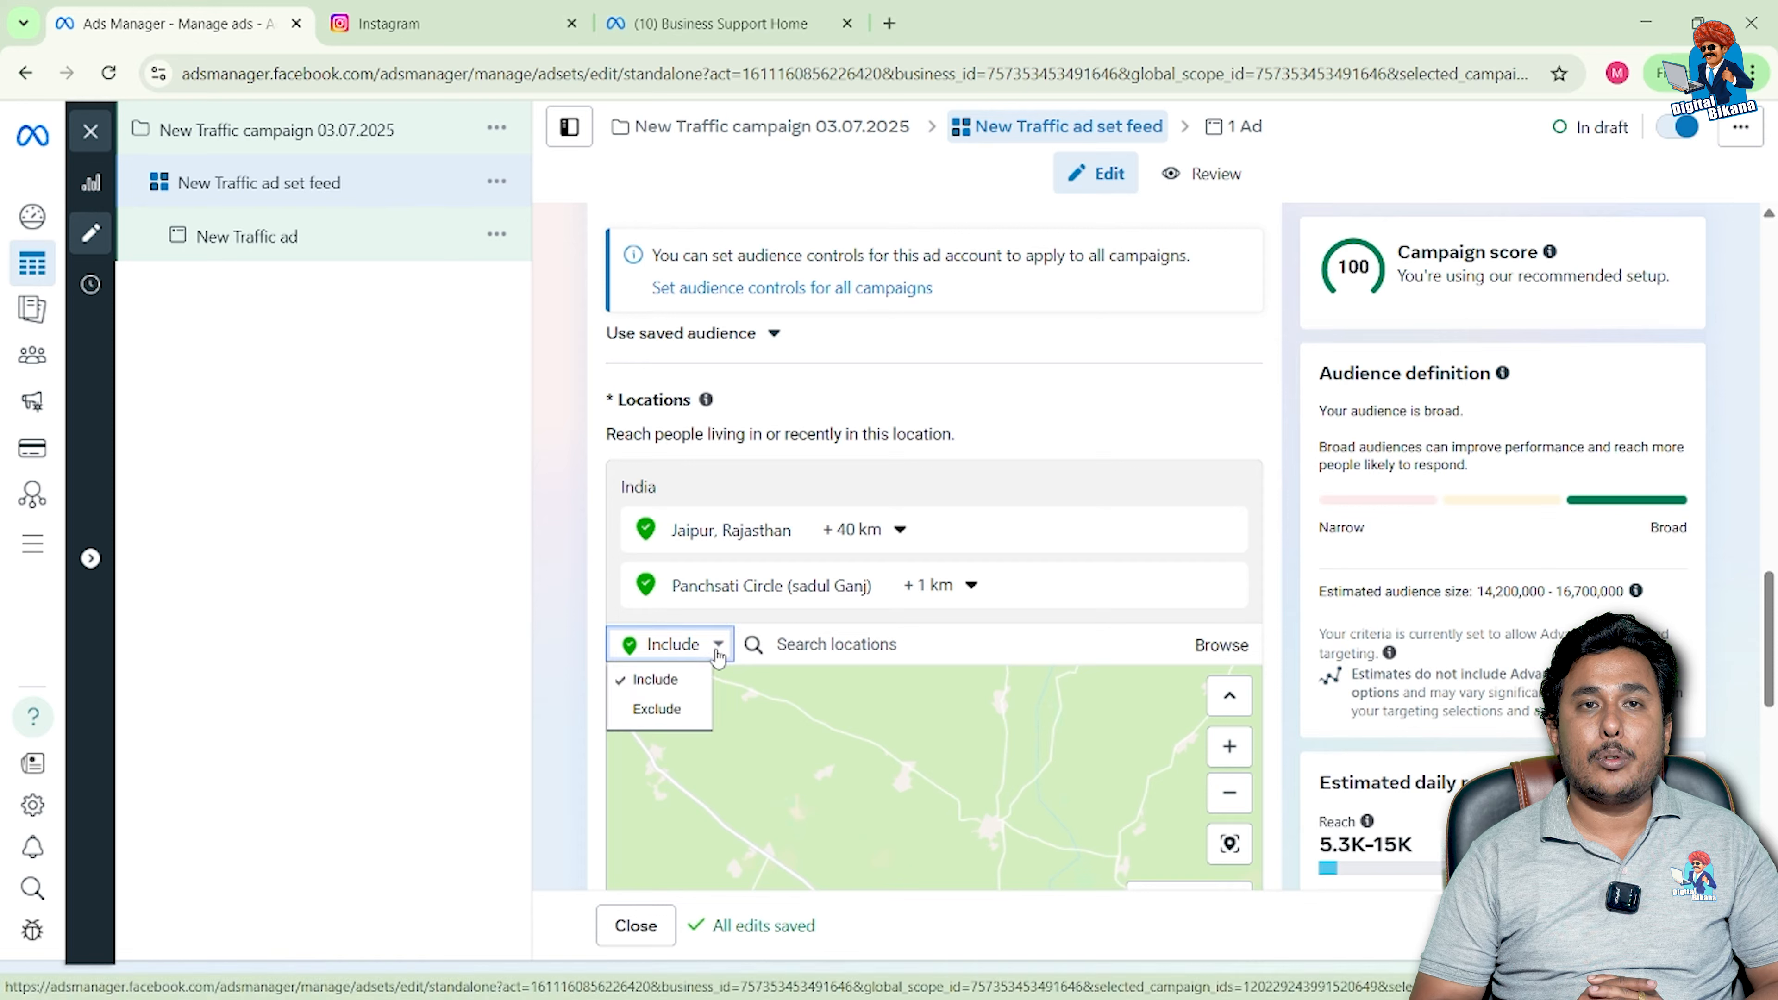
left_click(682, 711)
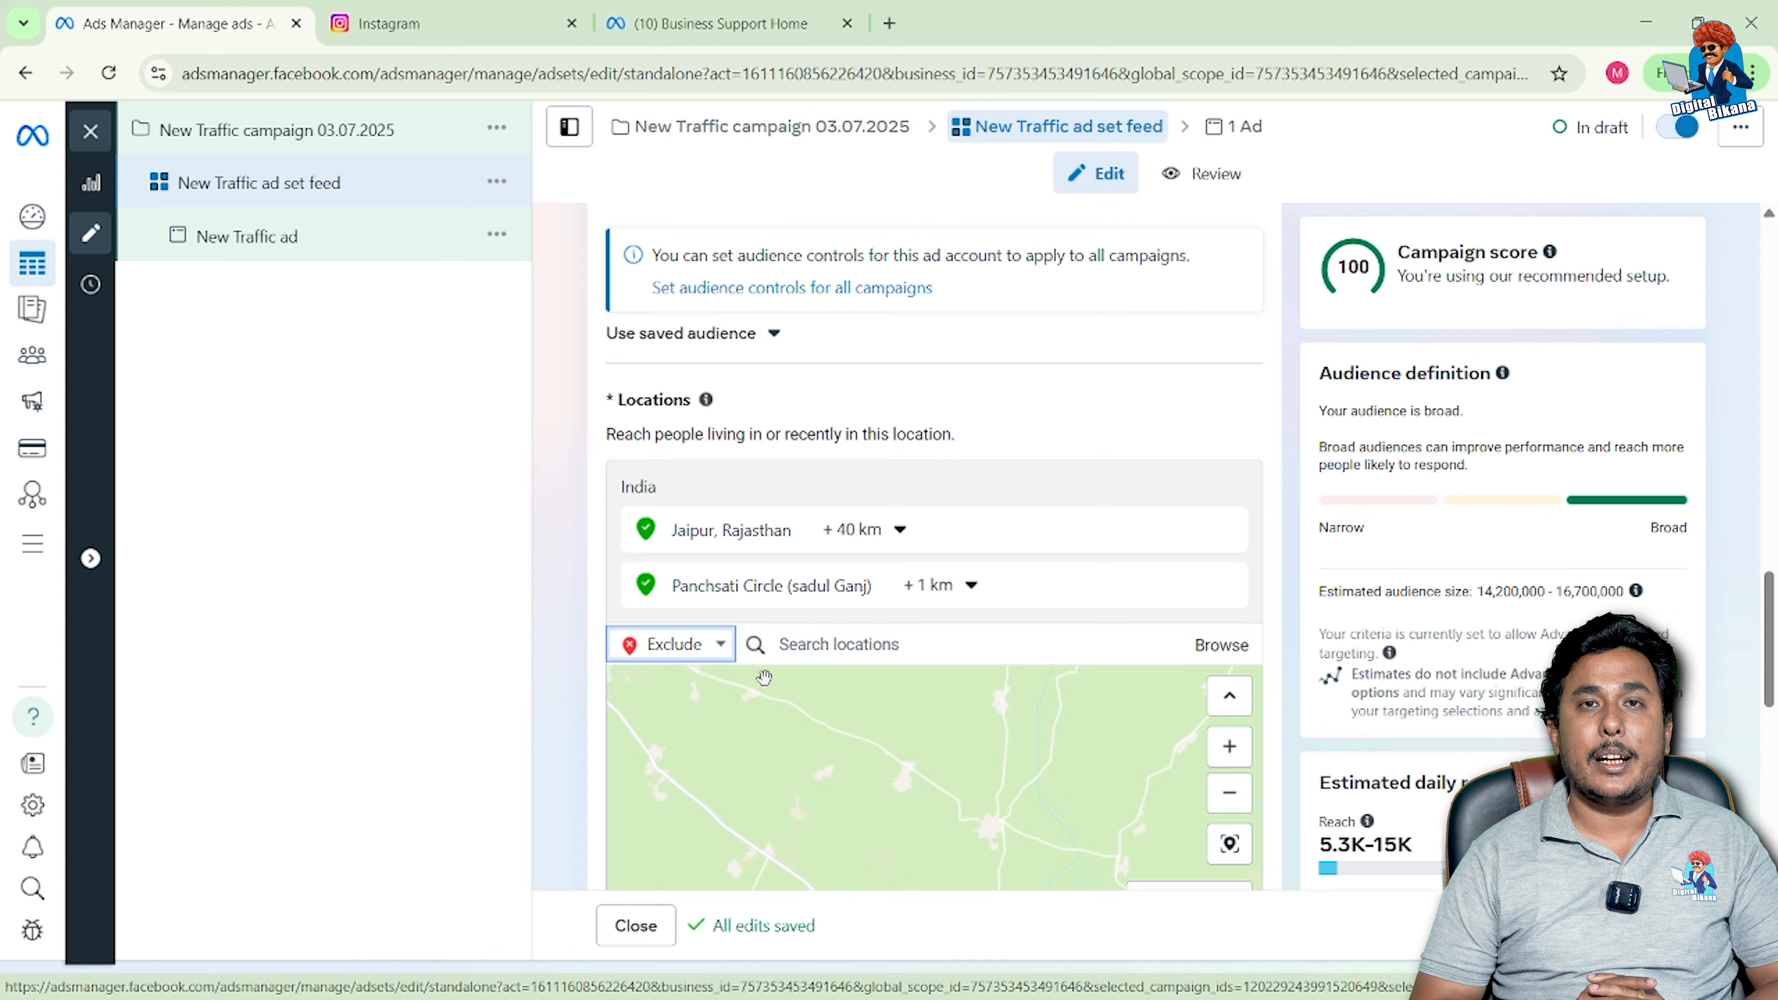
left_click(804, 647)
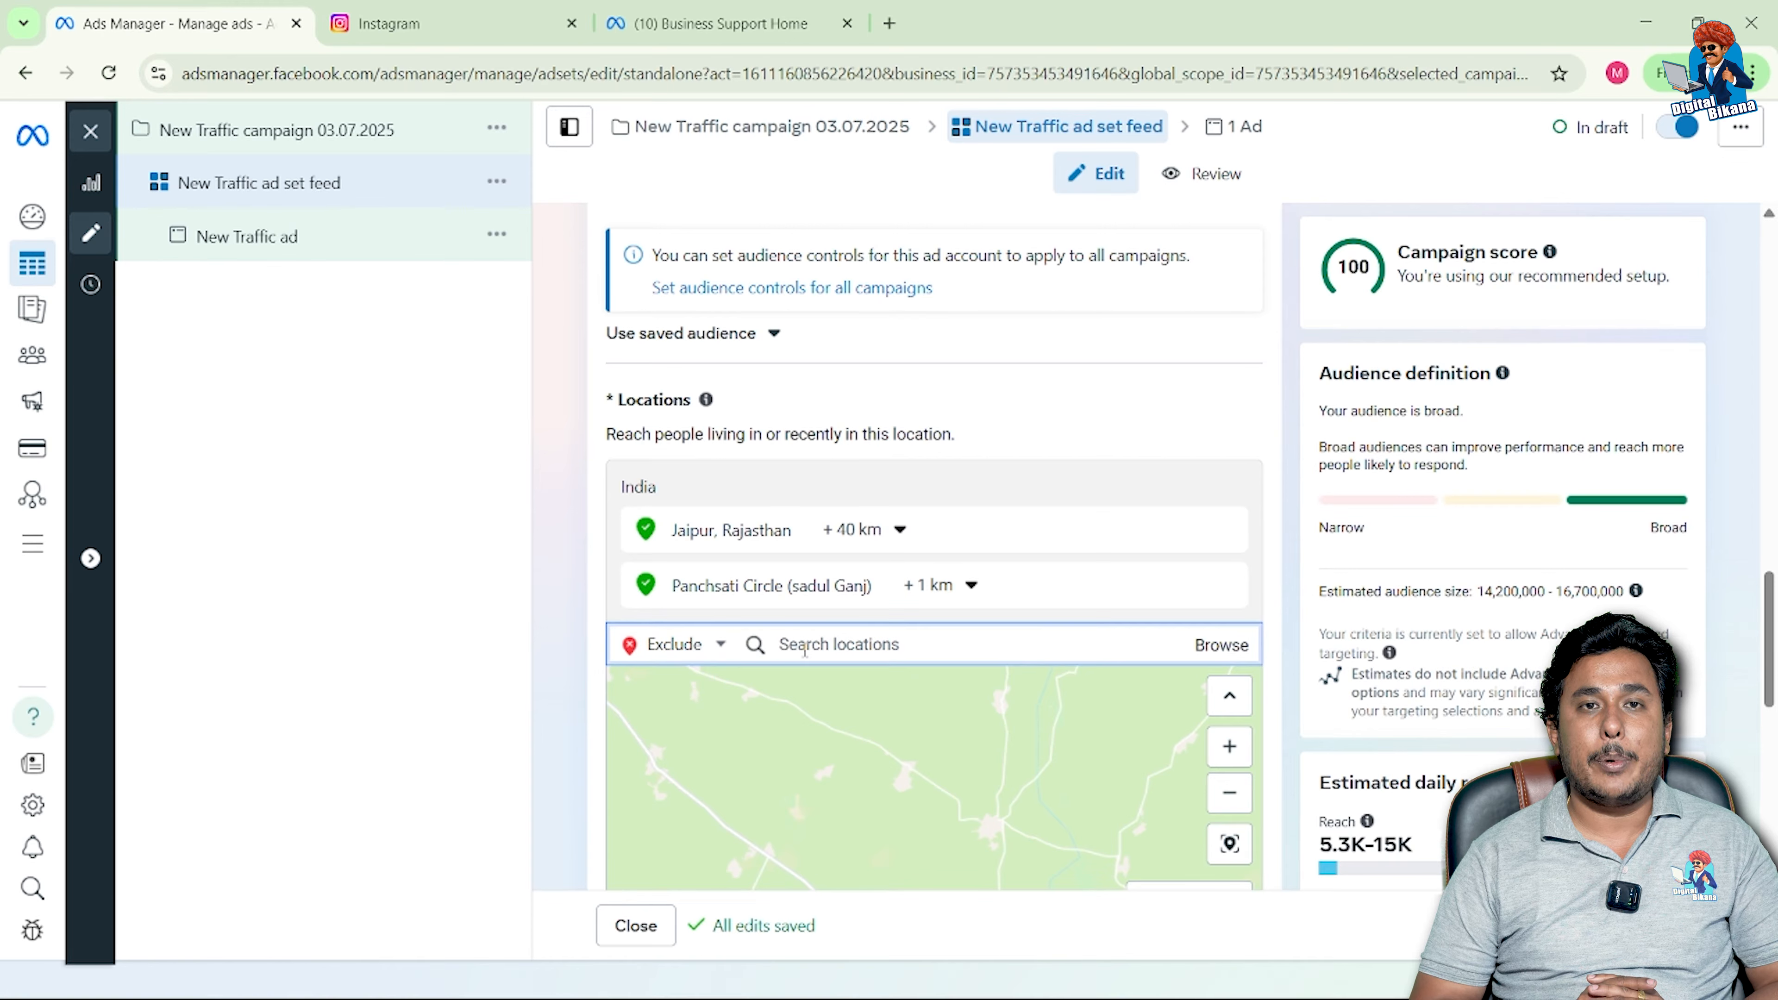
type("malviya")
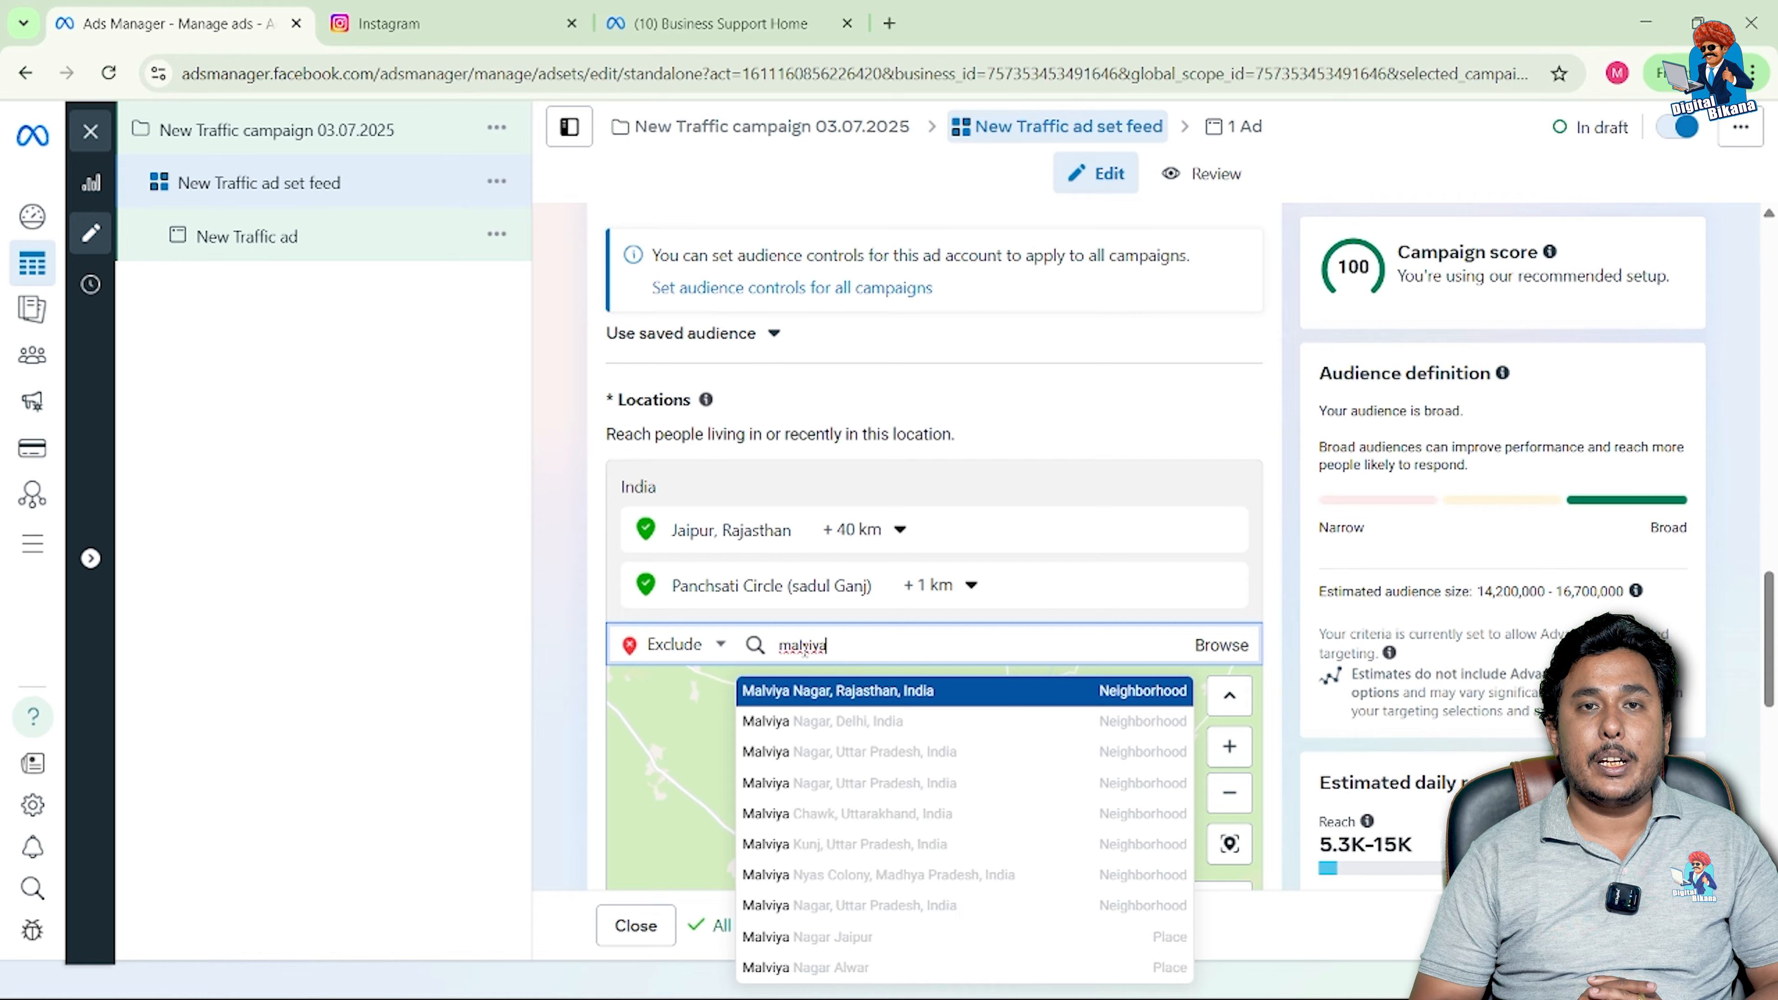
left_click(817, 693)
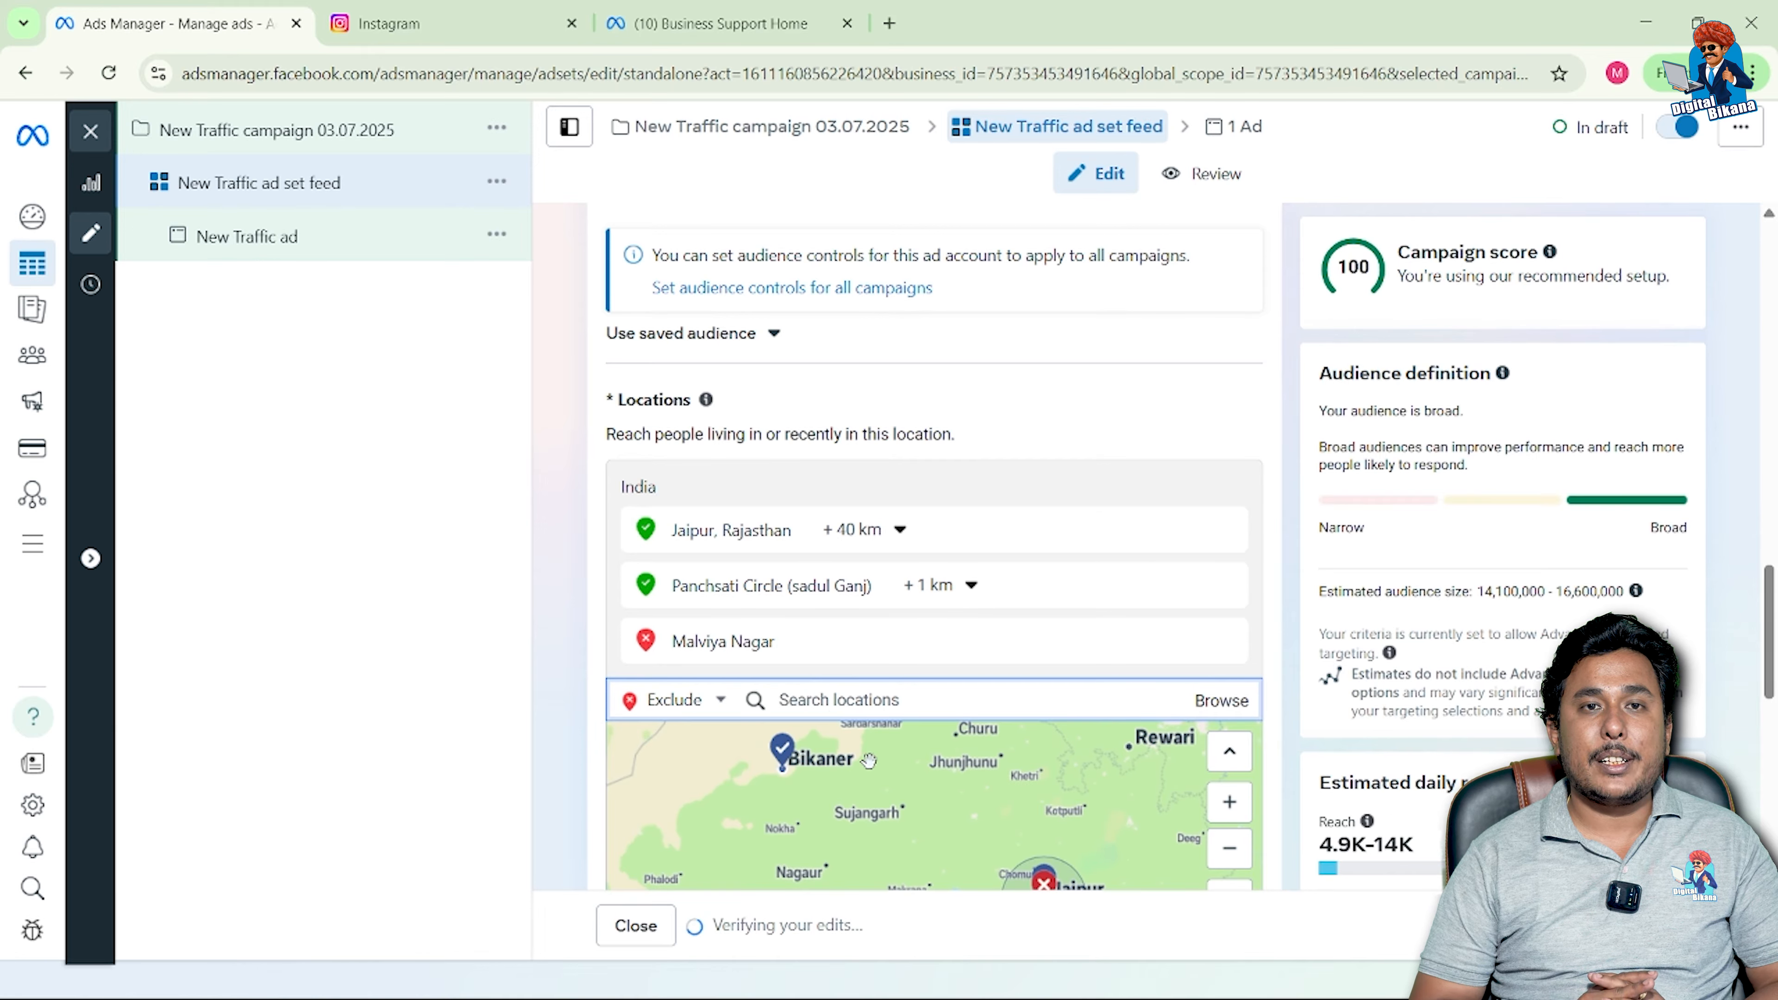
scroll(1011, 677, "down", 1)
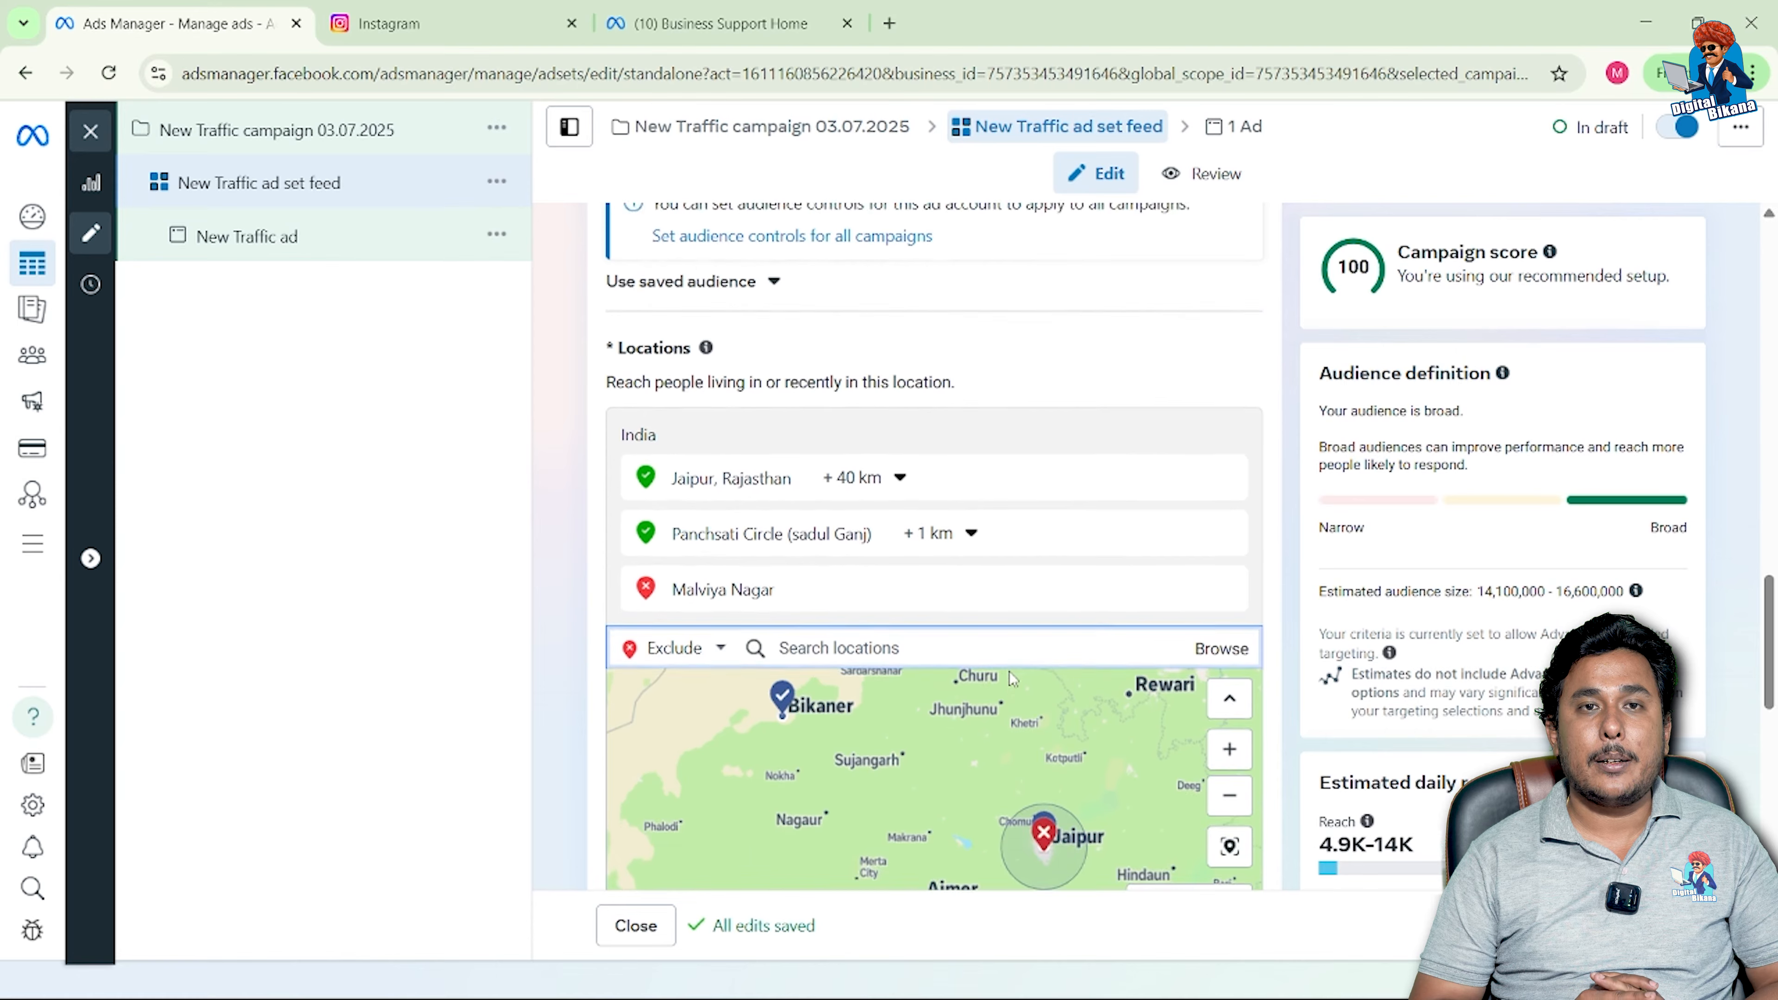
scroll(1008, 669, "down", 3)
scroll(1008, 669, "up", 3)
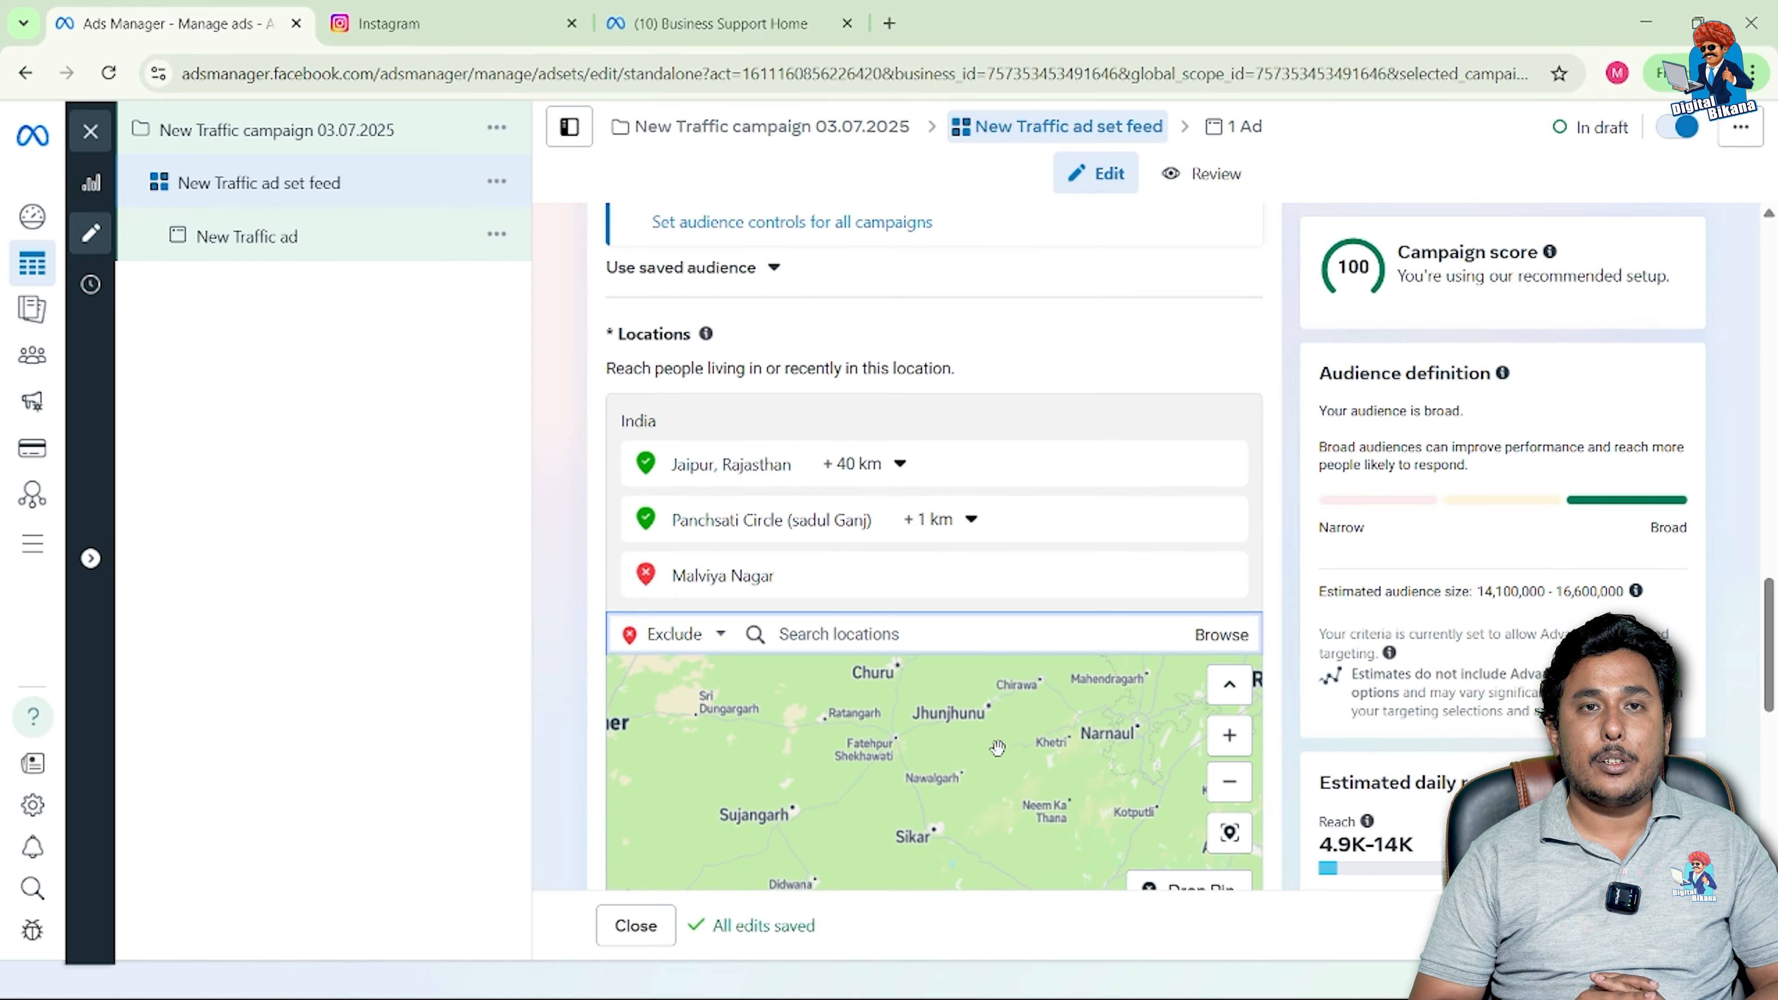
scroll(995, 759, "down", 5)
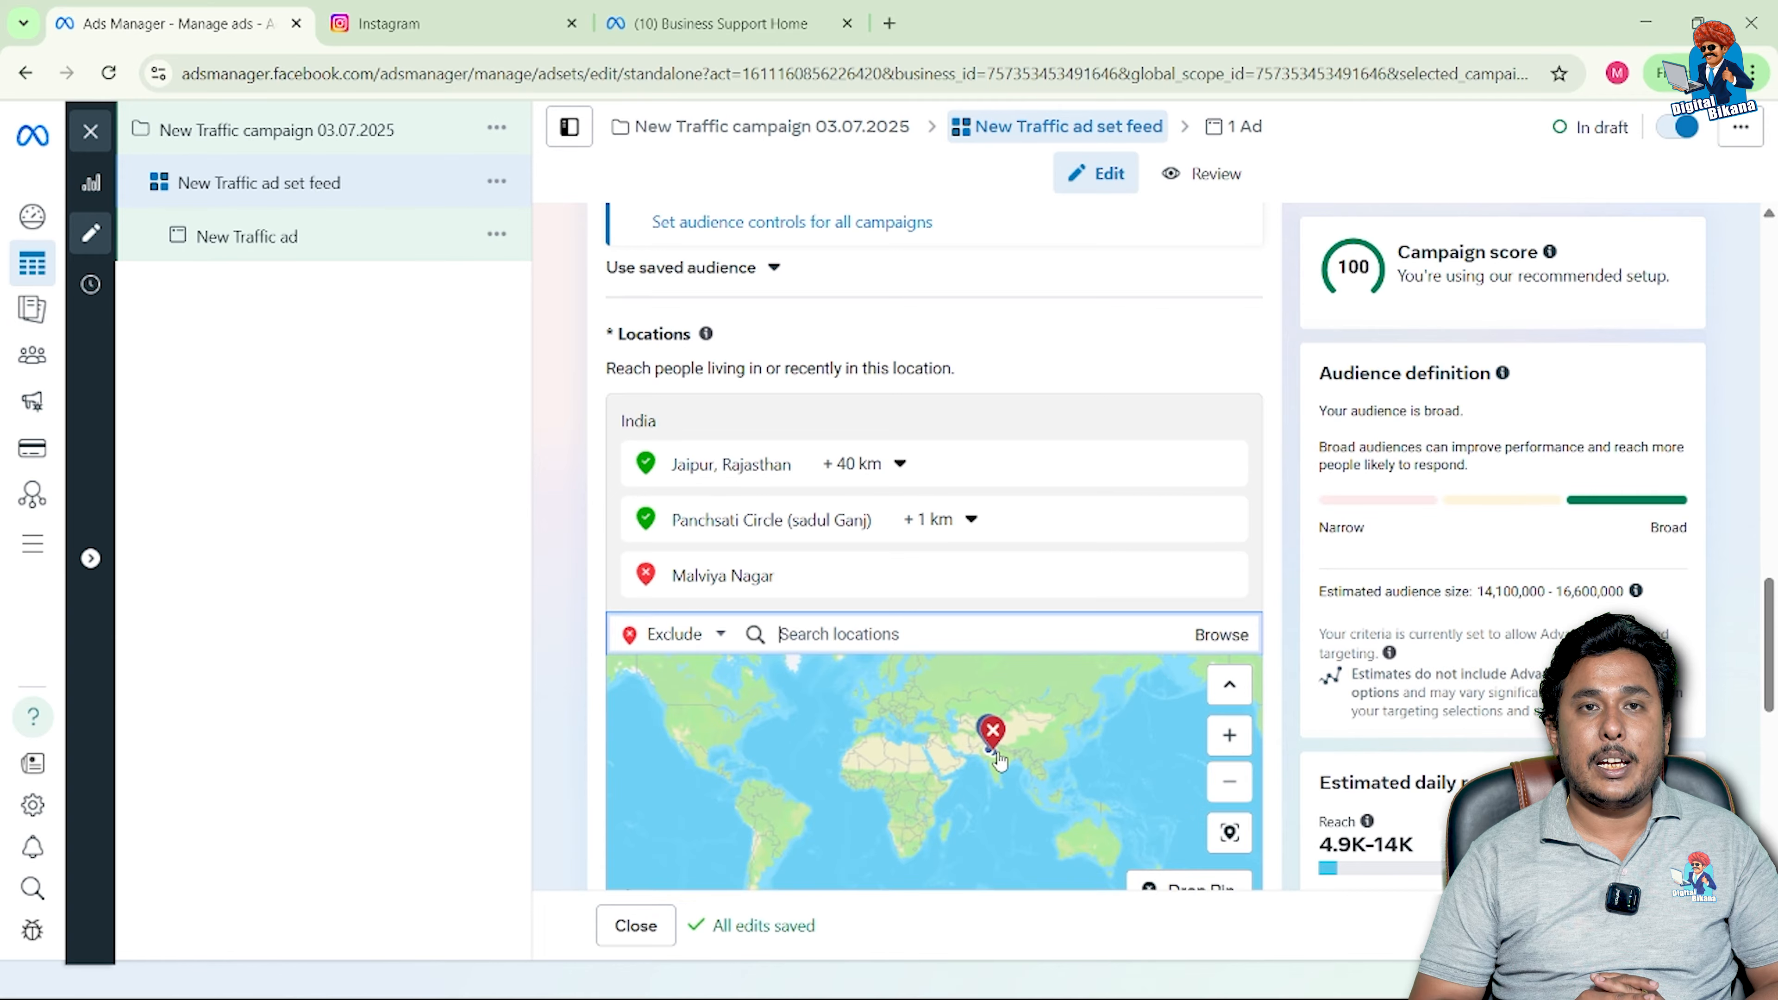
scroll(997, 749, "down", 1)
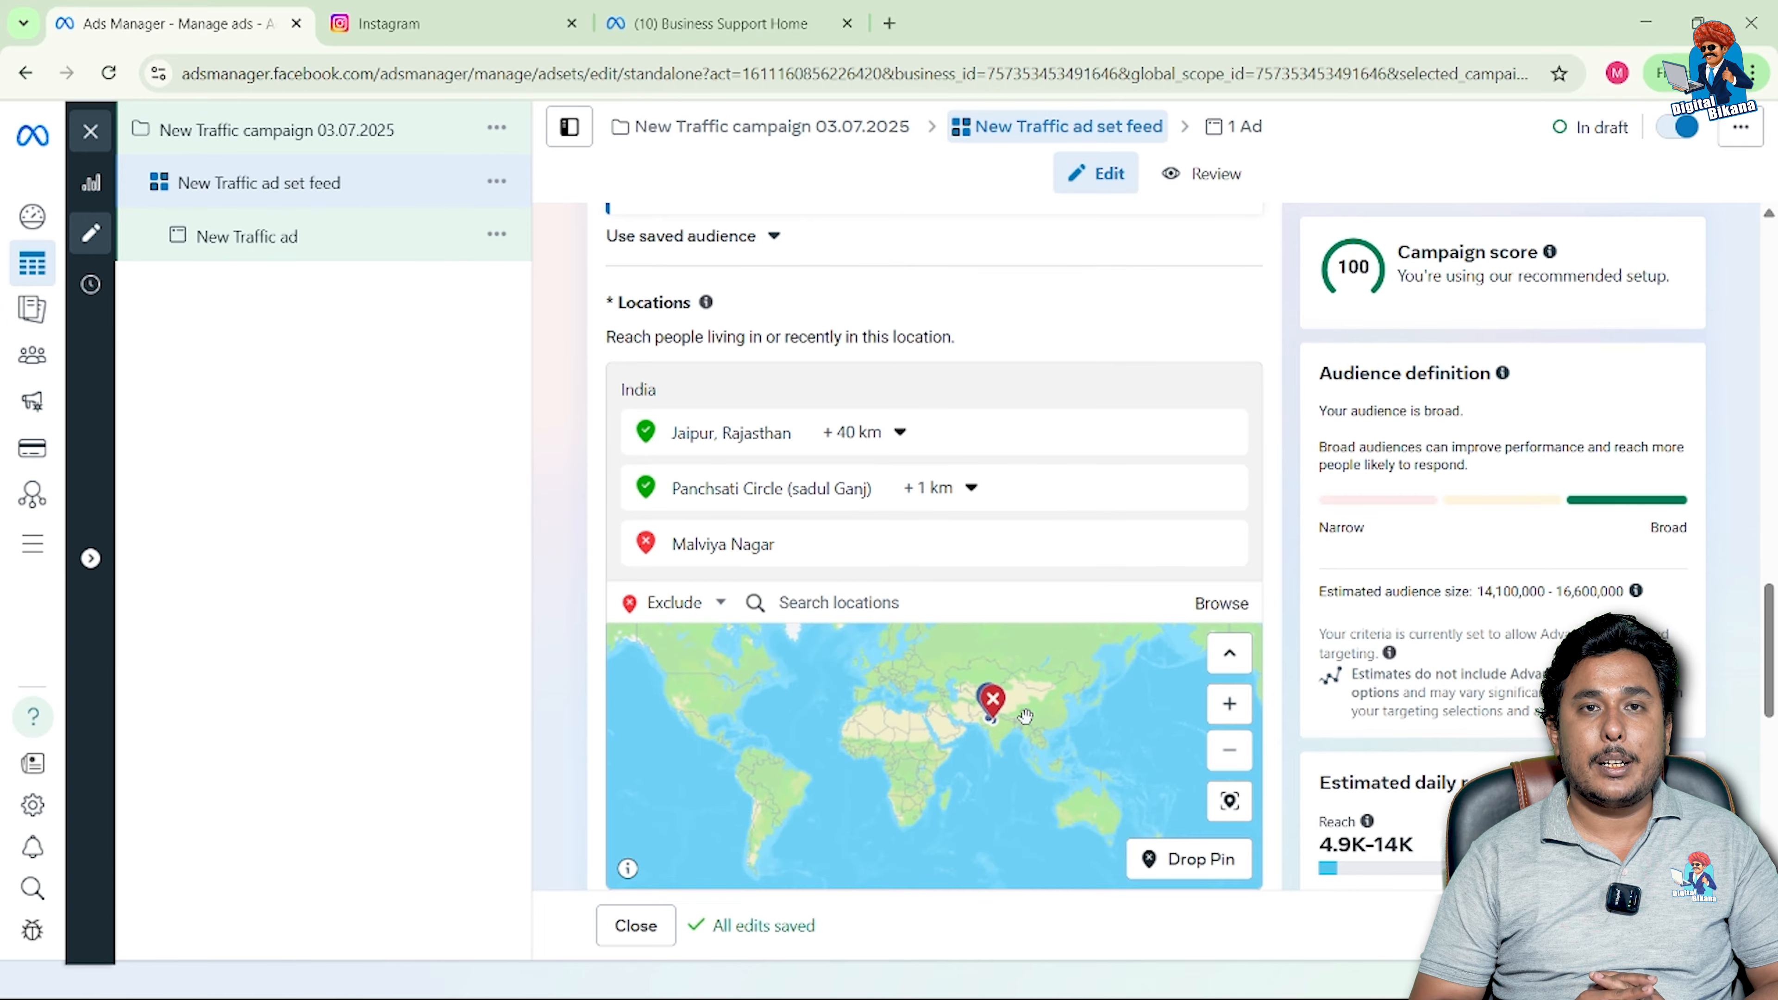
scroll(1000, 742, "up", 5)
left_click(1243, 717)
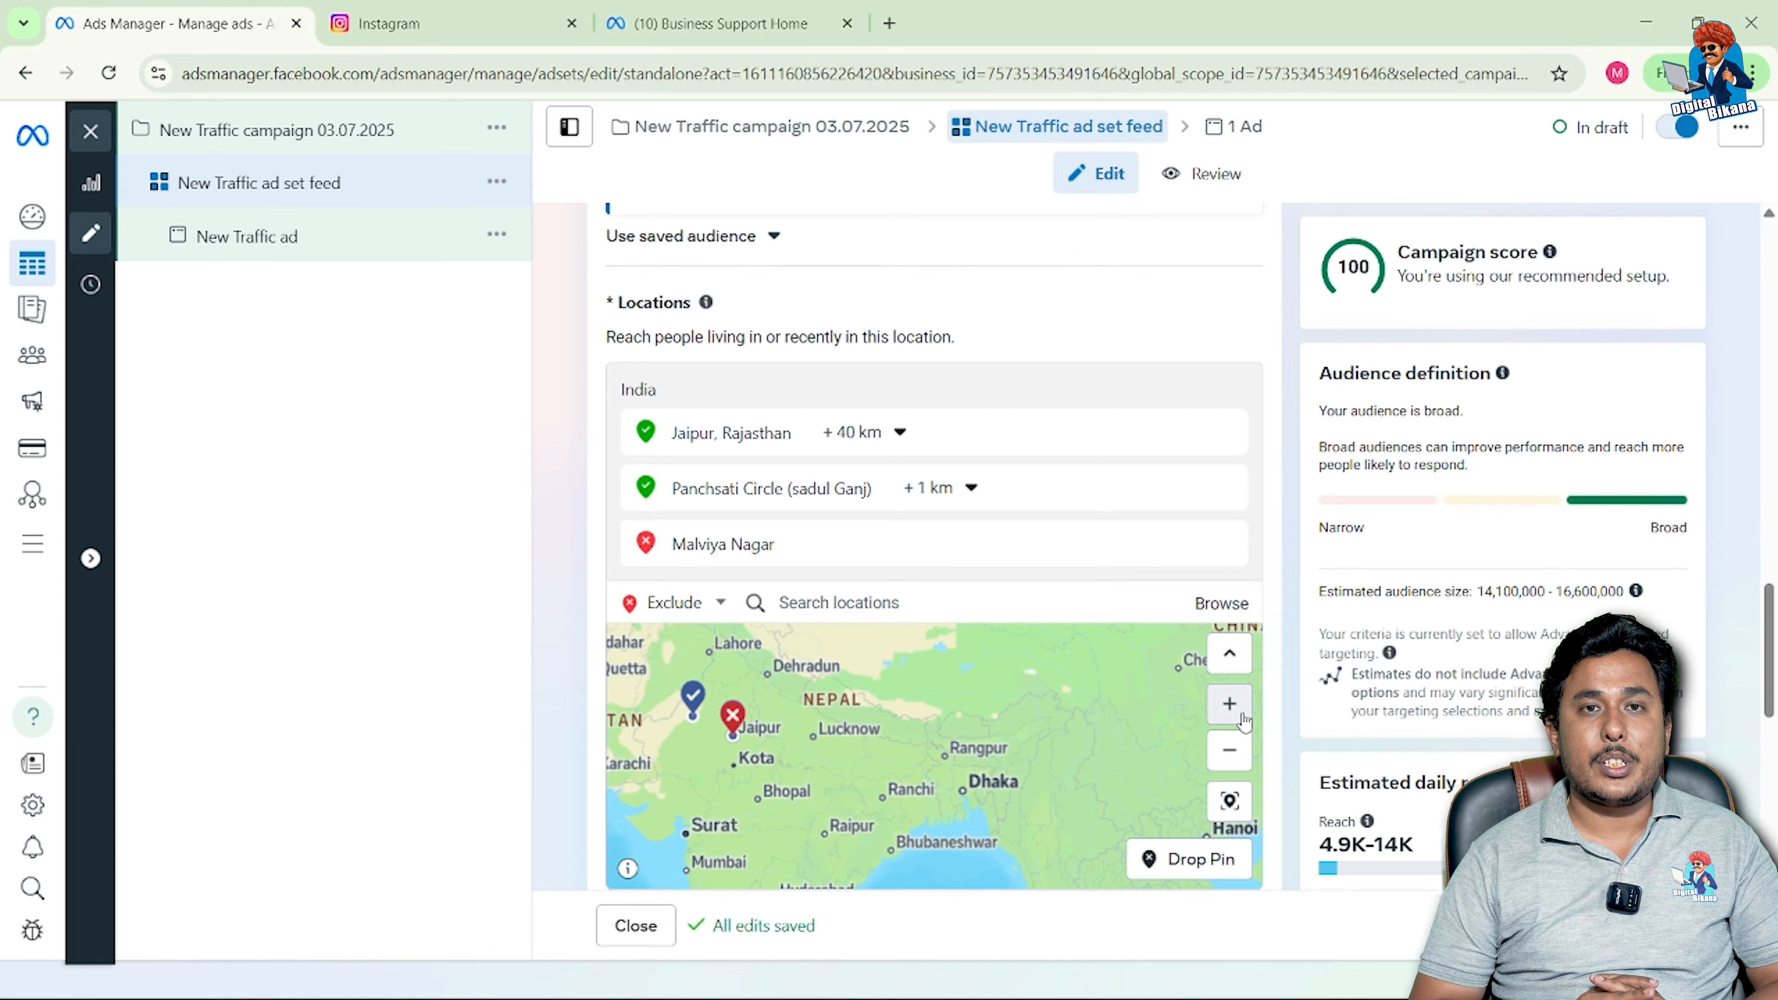
left_click(1244, 720)
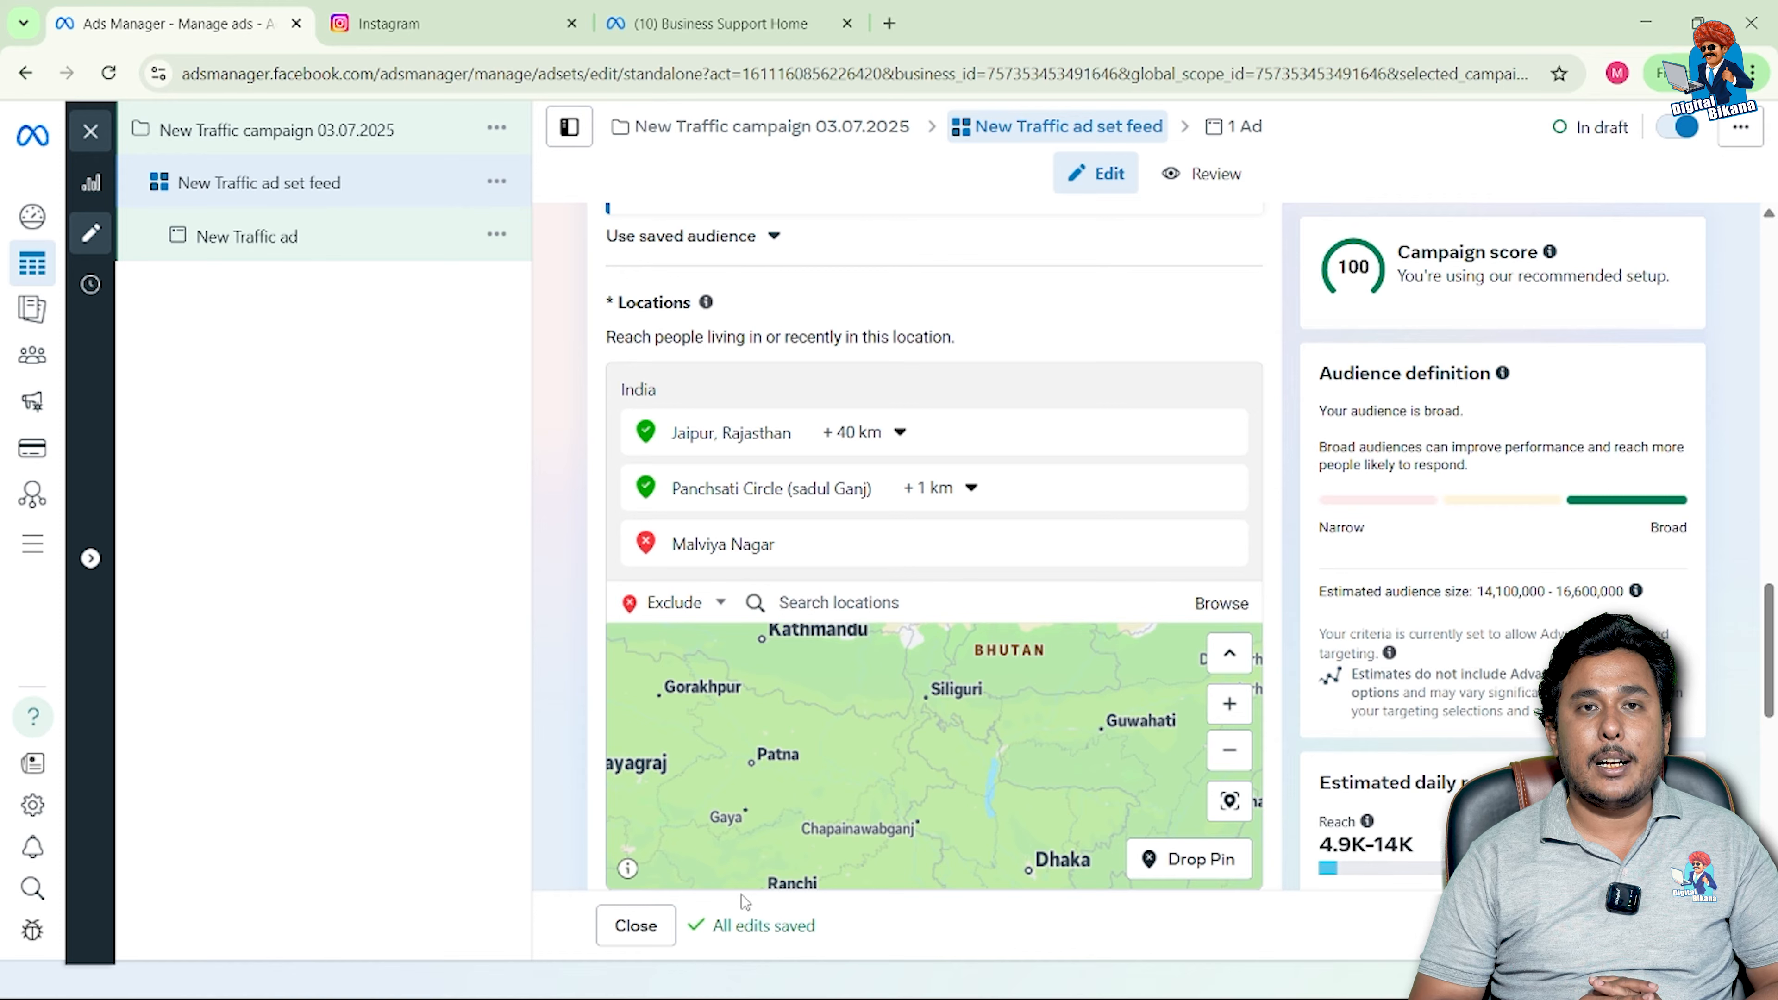
left_click_drag(694, 886, 697, 884)
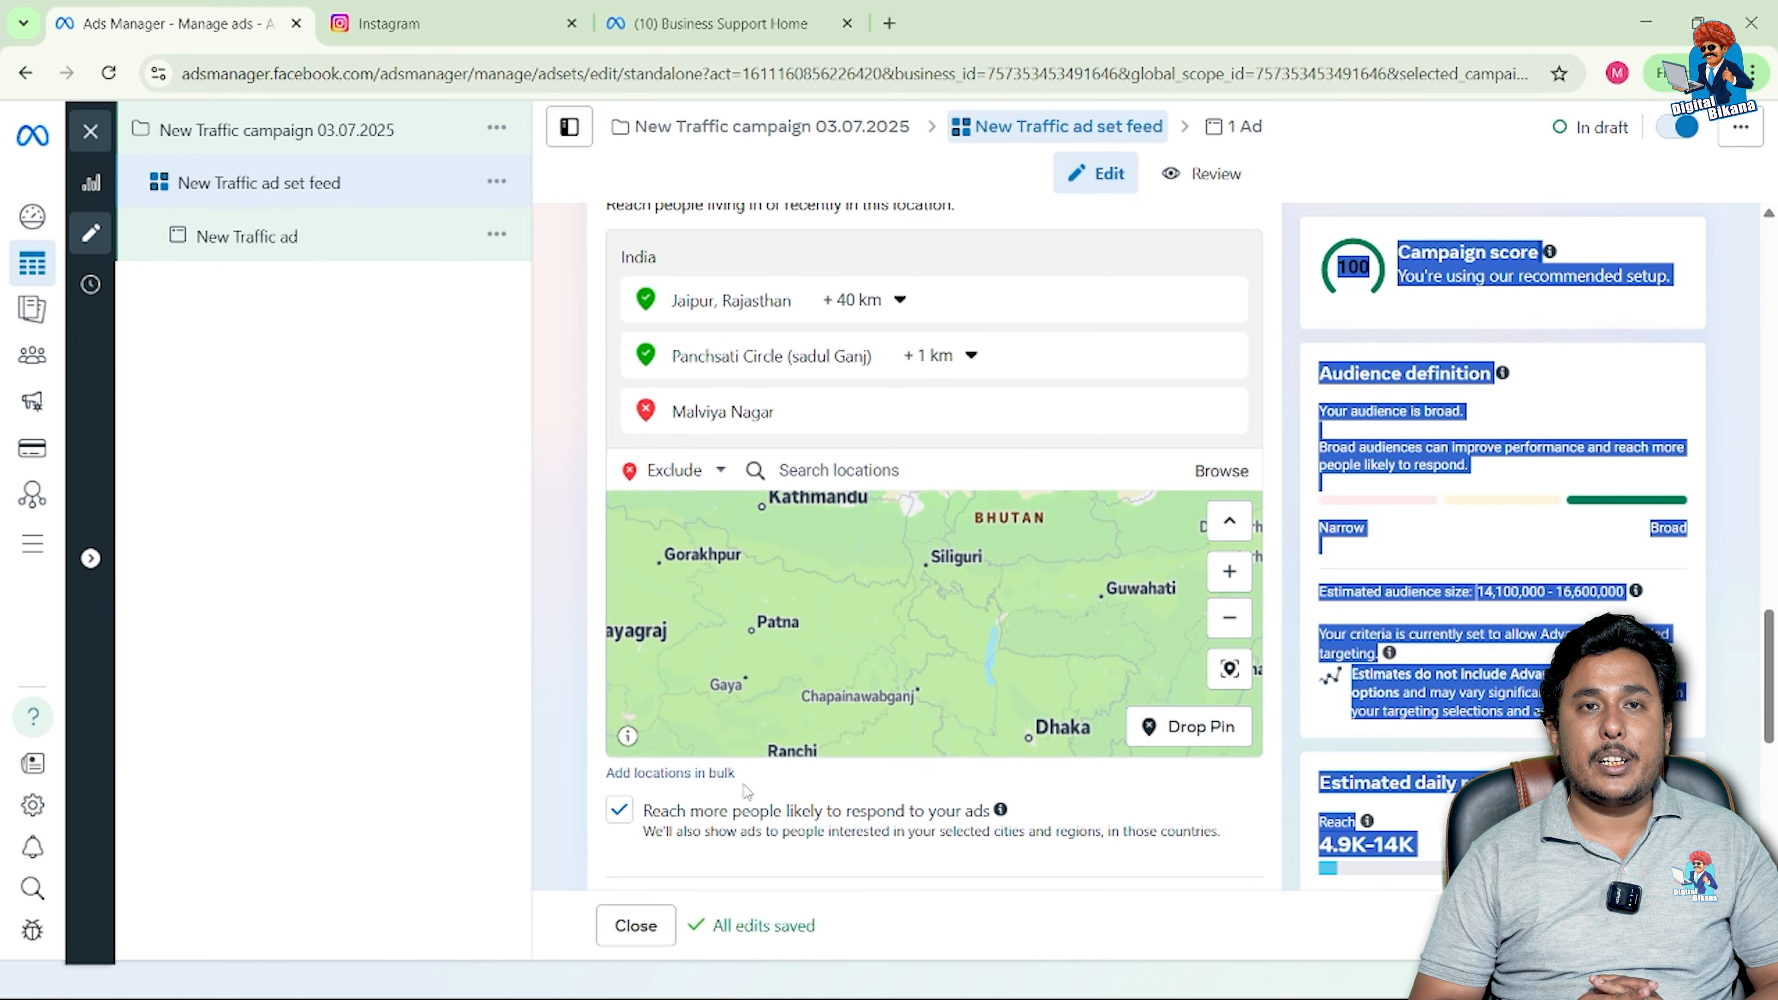
left_click_drag(803, 742, 1386, 812)
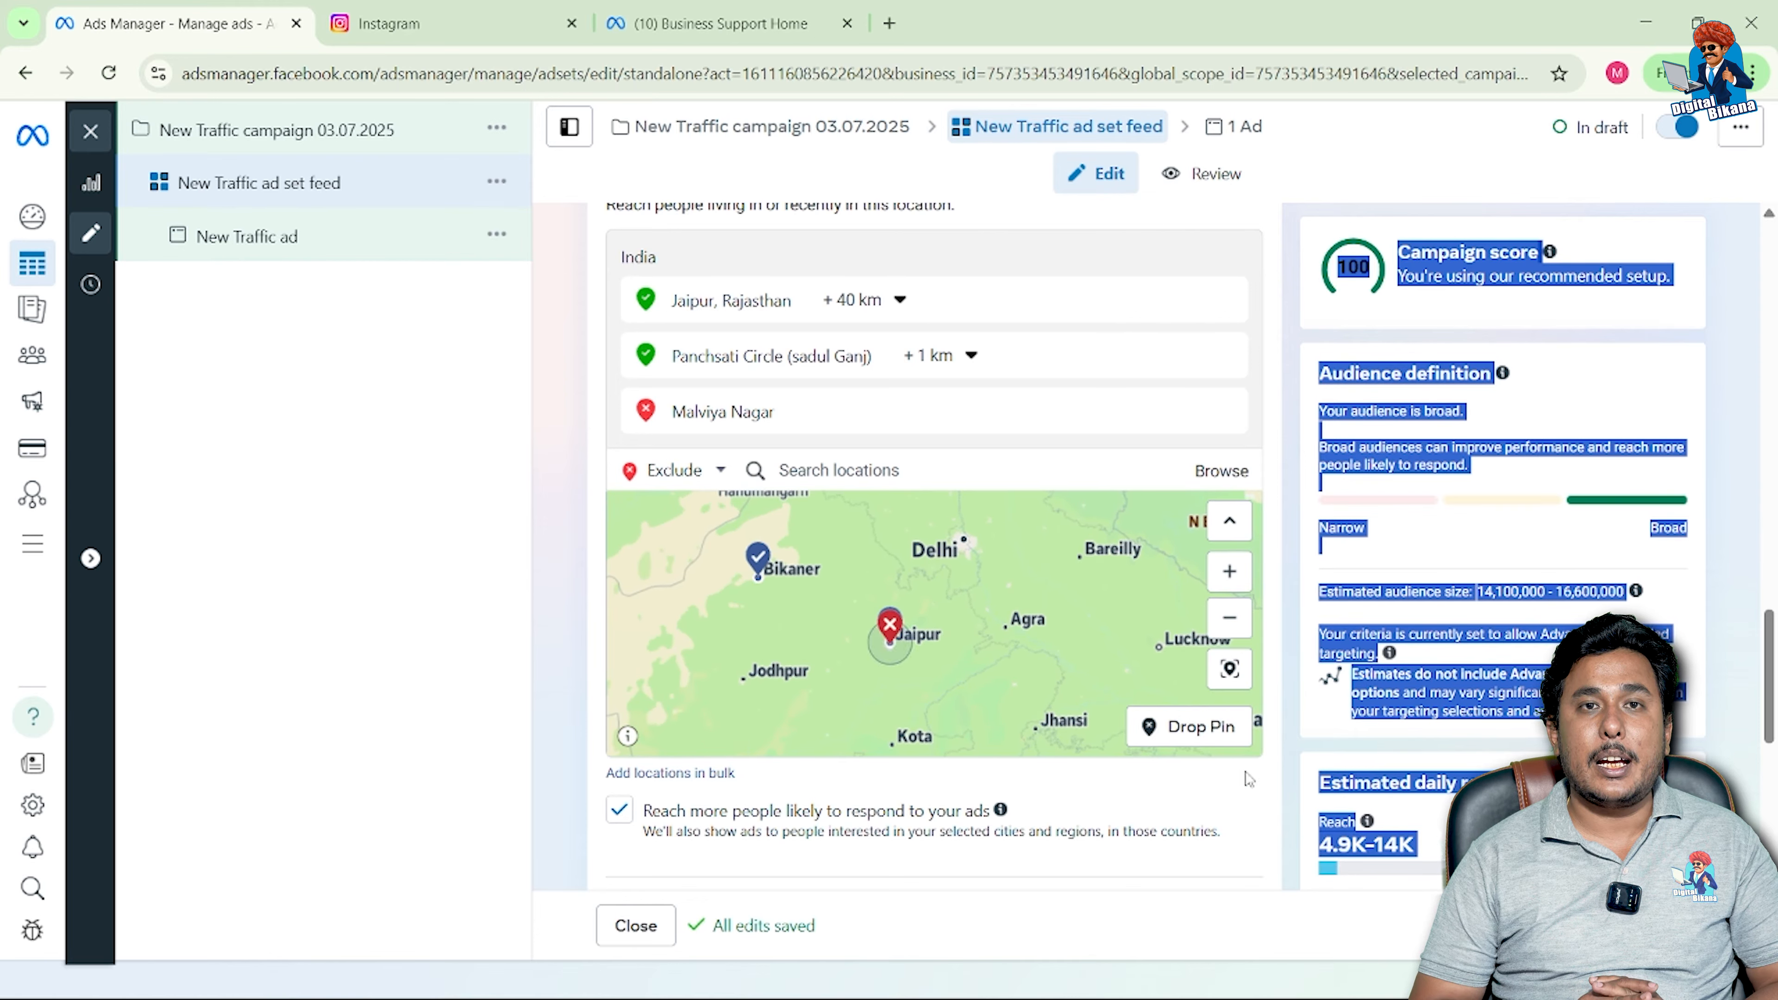
left_click(1228, 586)
left_click(1228, 586)
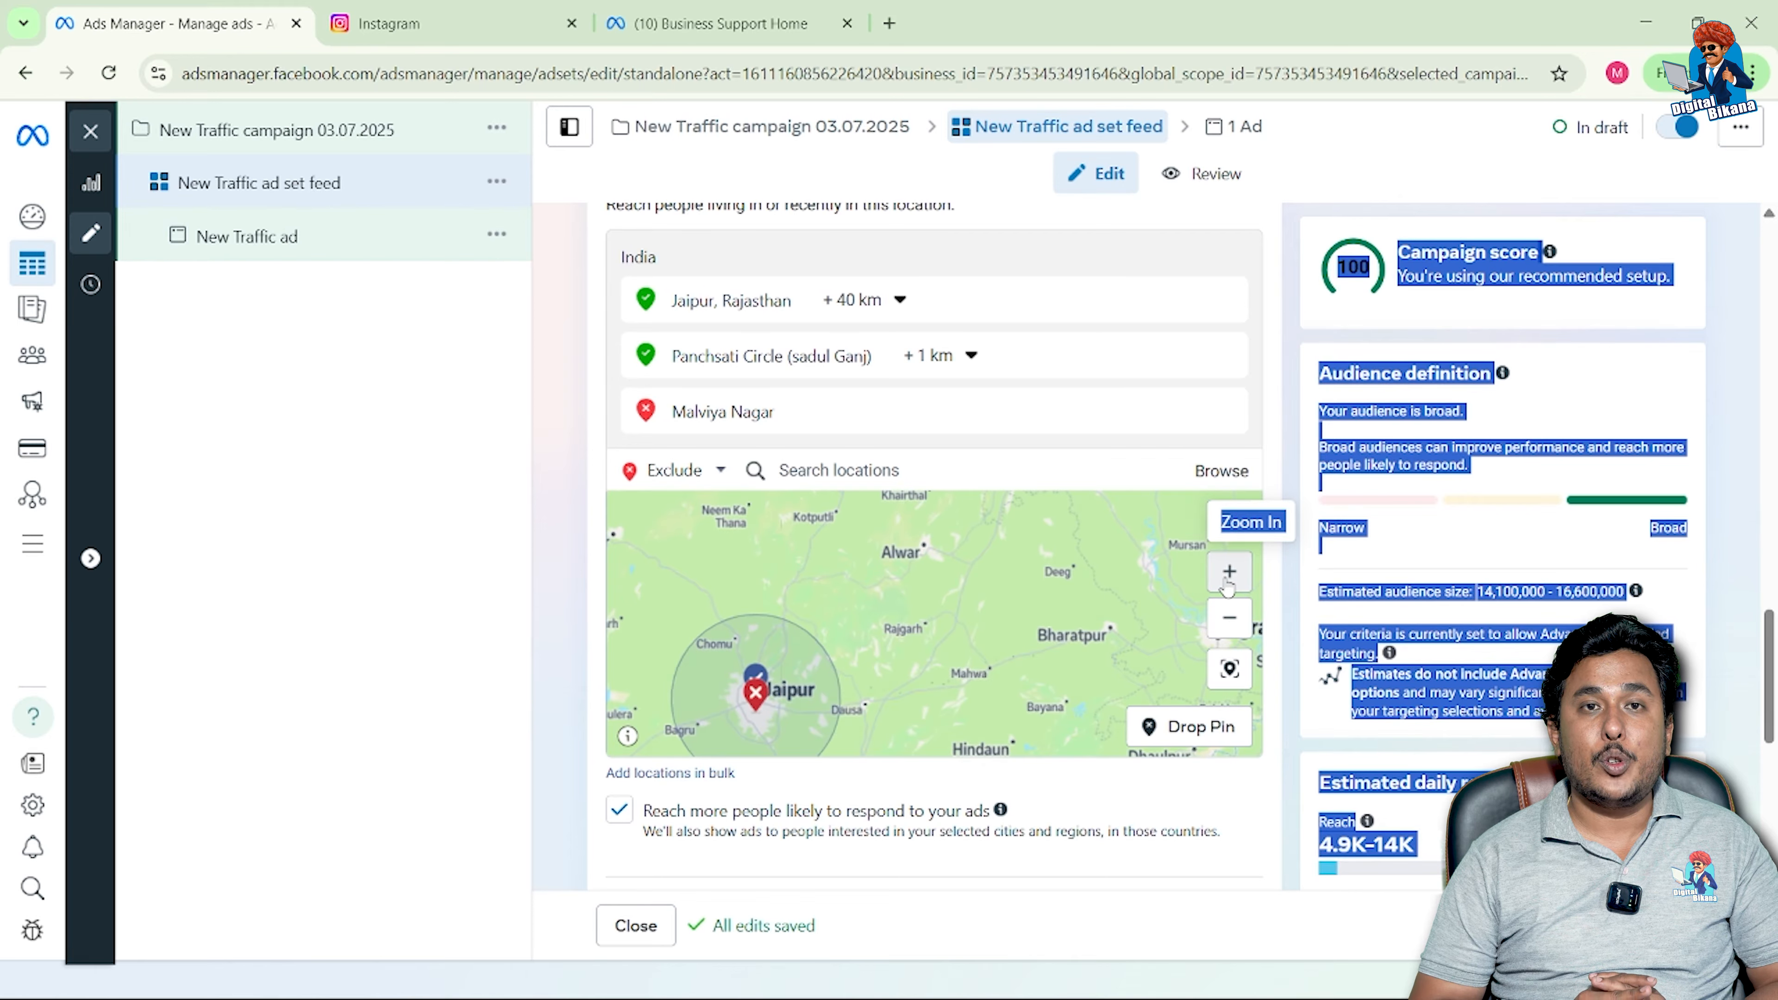
left_click(1228, 586)
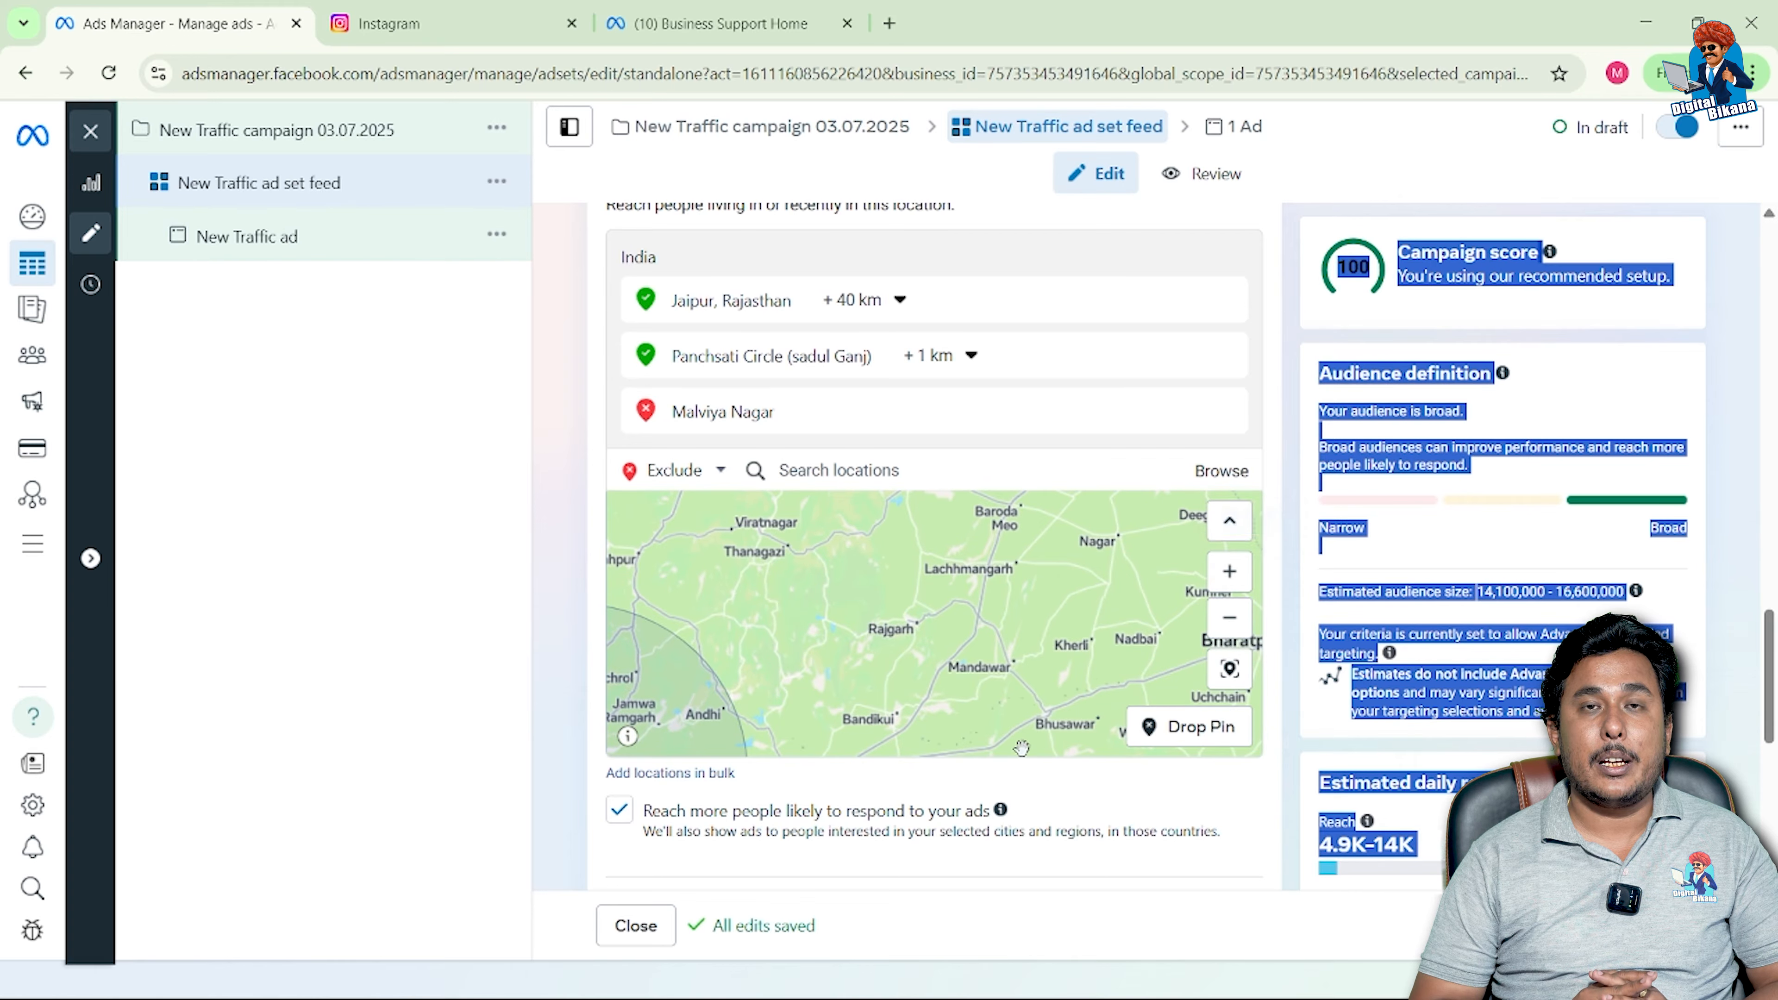
triple_click(917, 761)
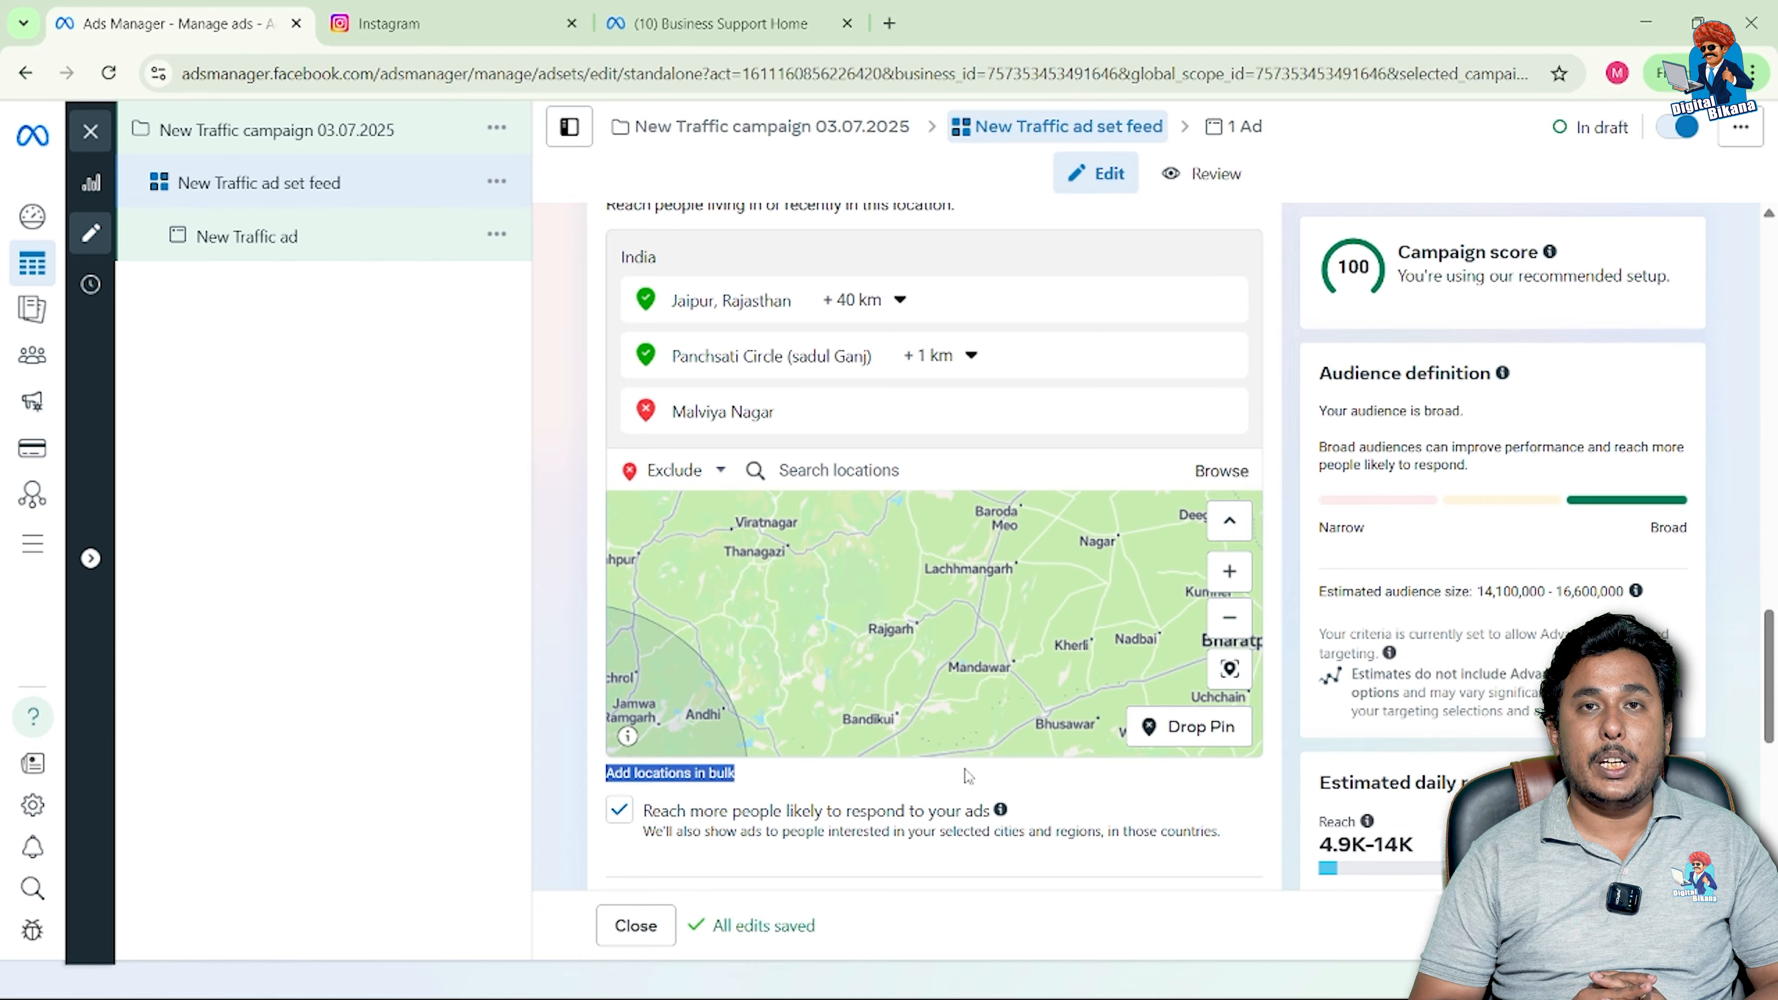
left_click(932, 765)
left_click_drag(865, 730, 1144, 603)
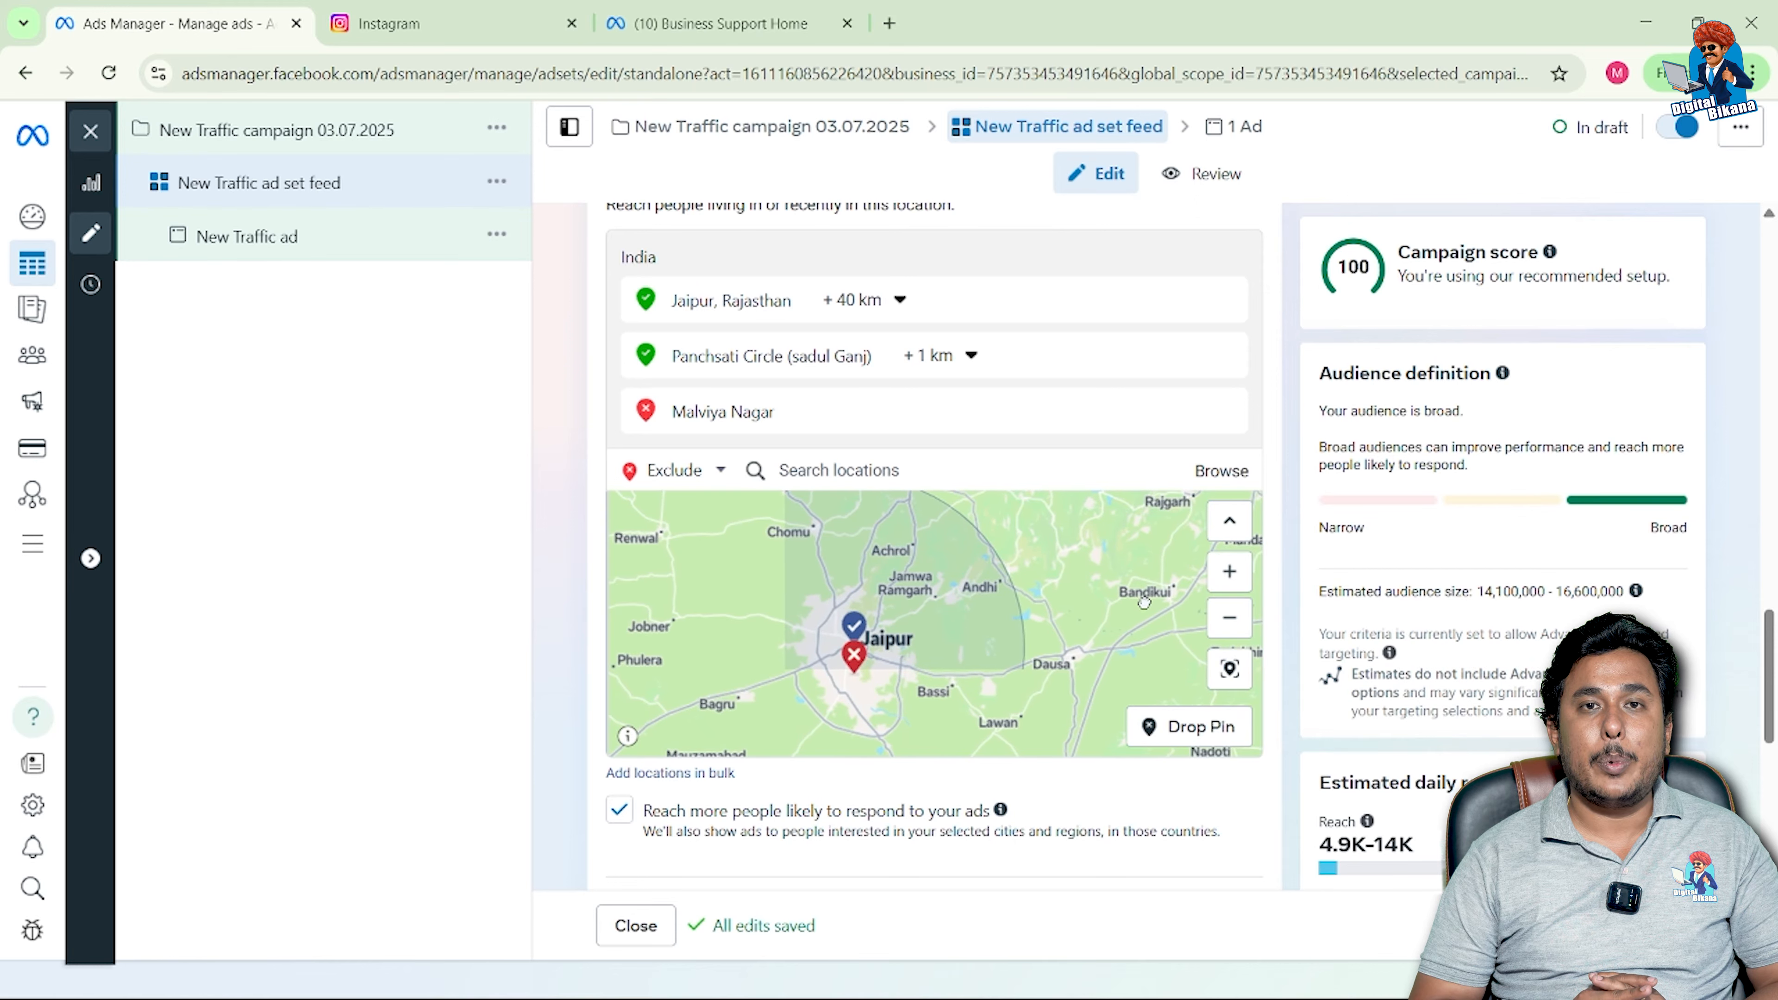
Step: Drop a pin excluding a 16 km area near Jamwa Ramgarh, then remove that excluded location
left_click(1198, 671)
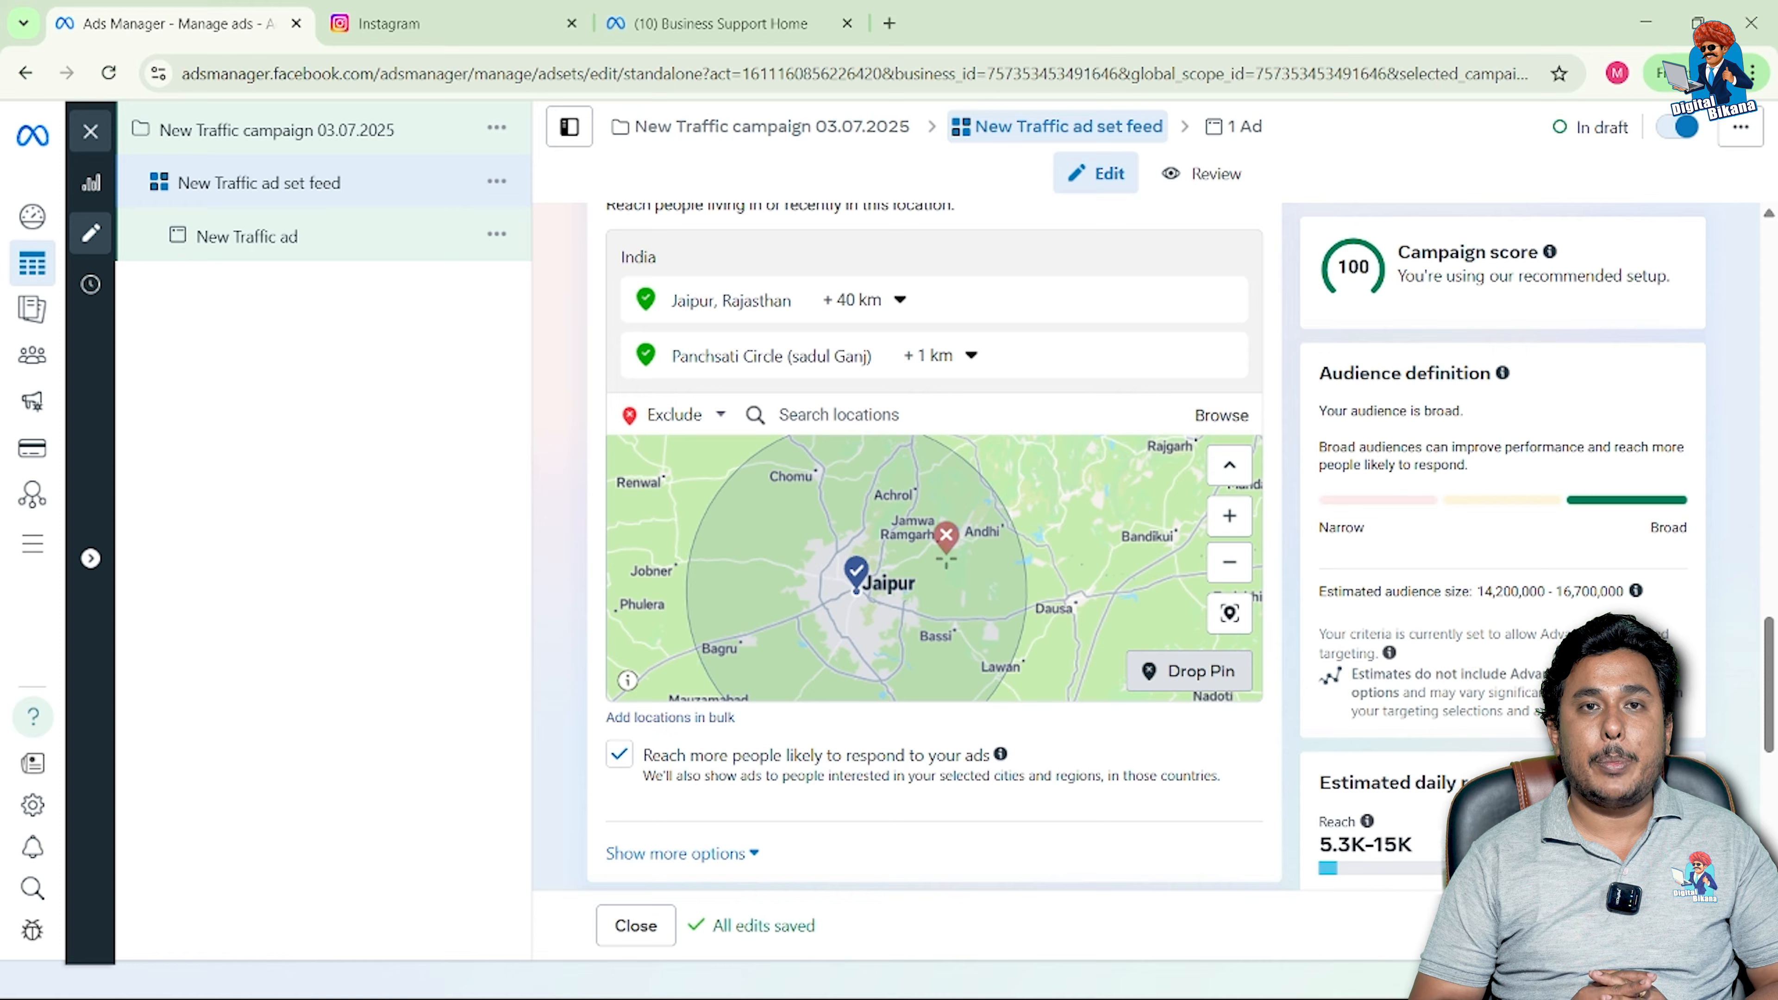
left_click(946, 559)
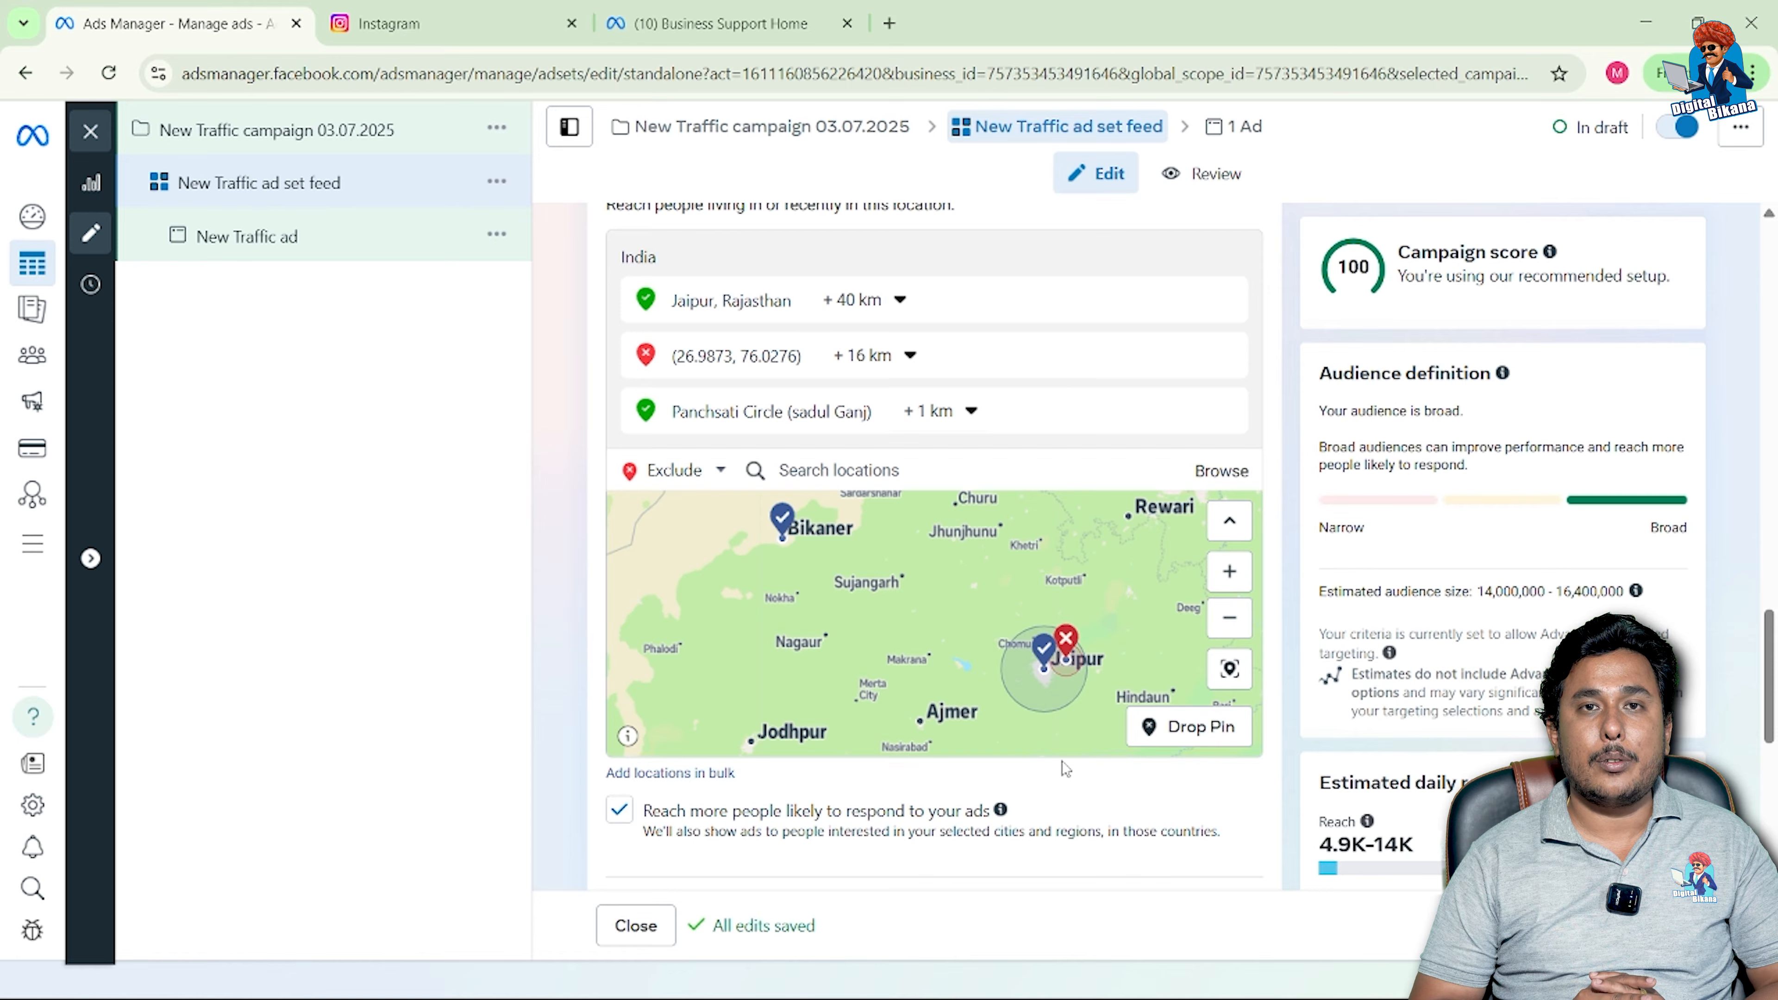
mouse_move(1224, 354)
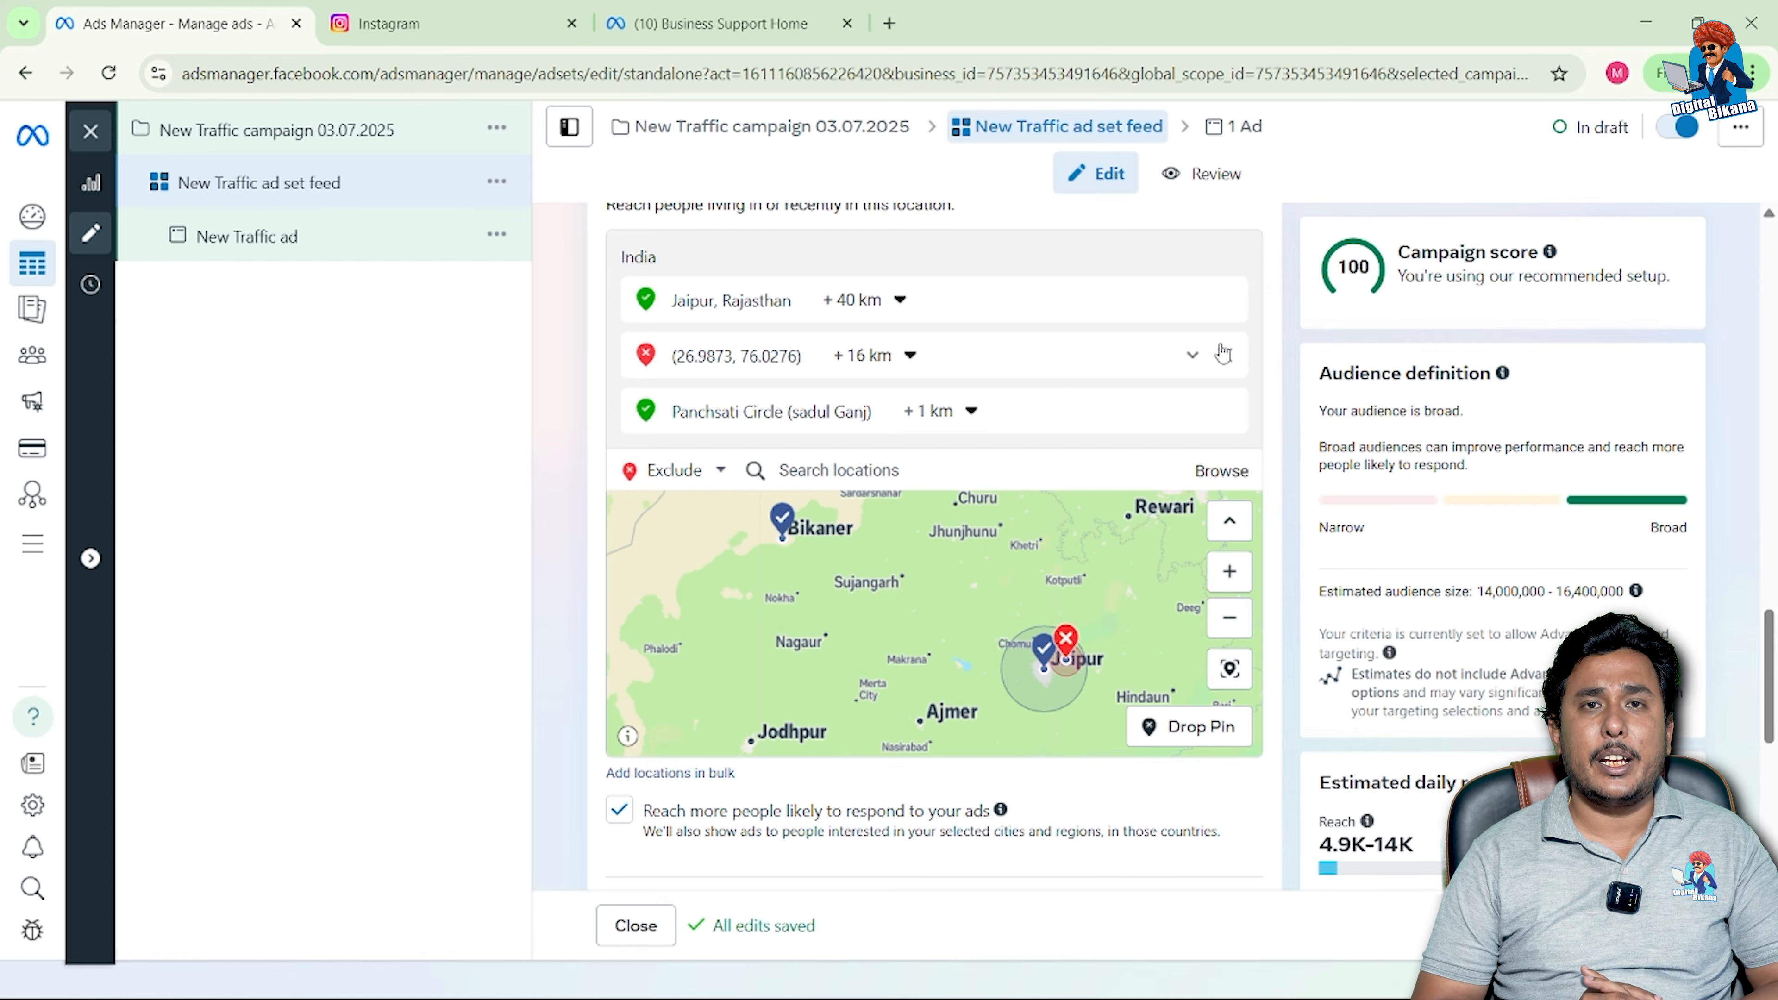
left_click(1226, 355)
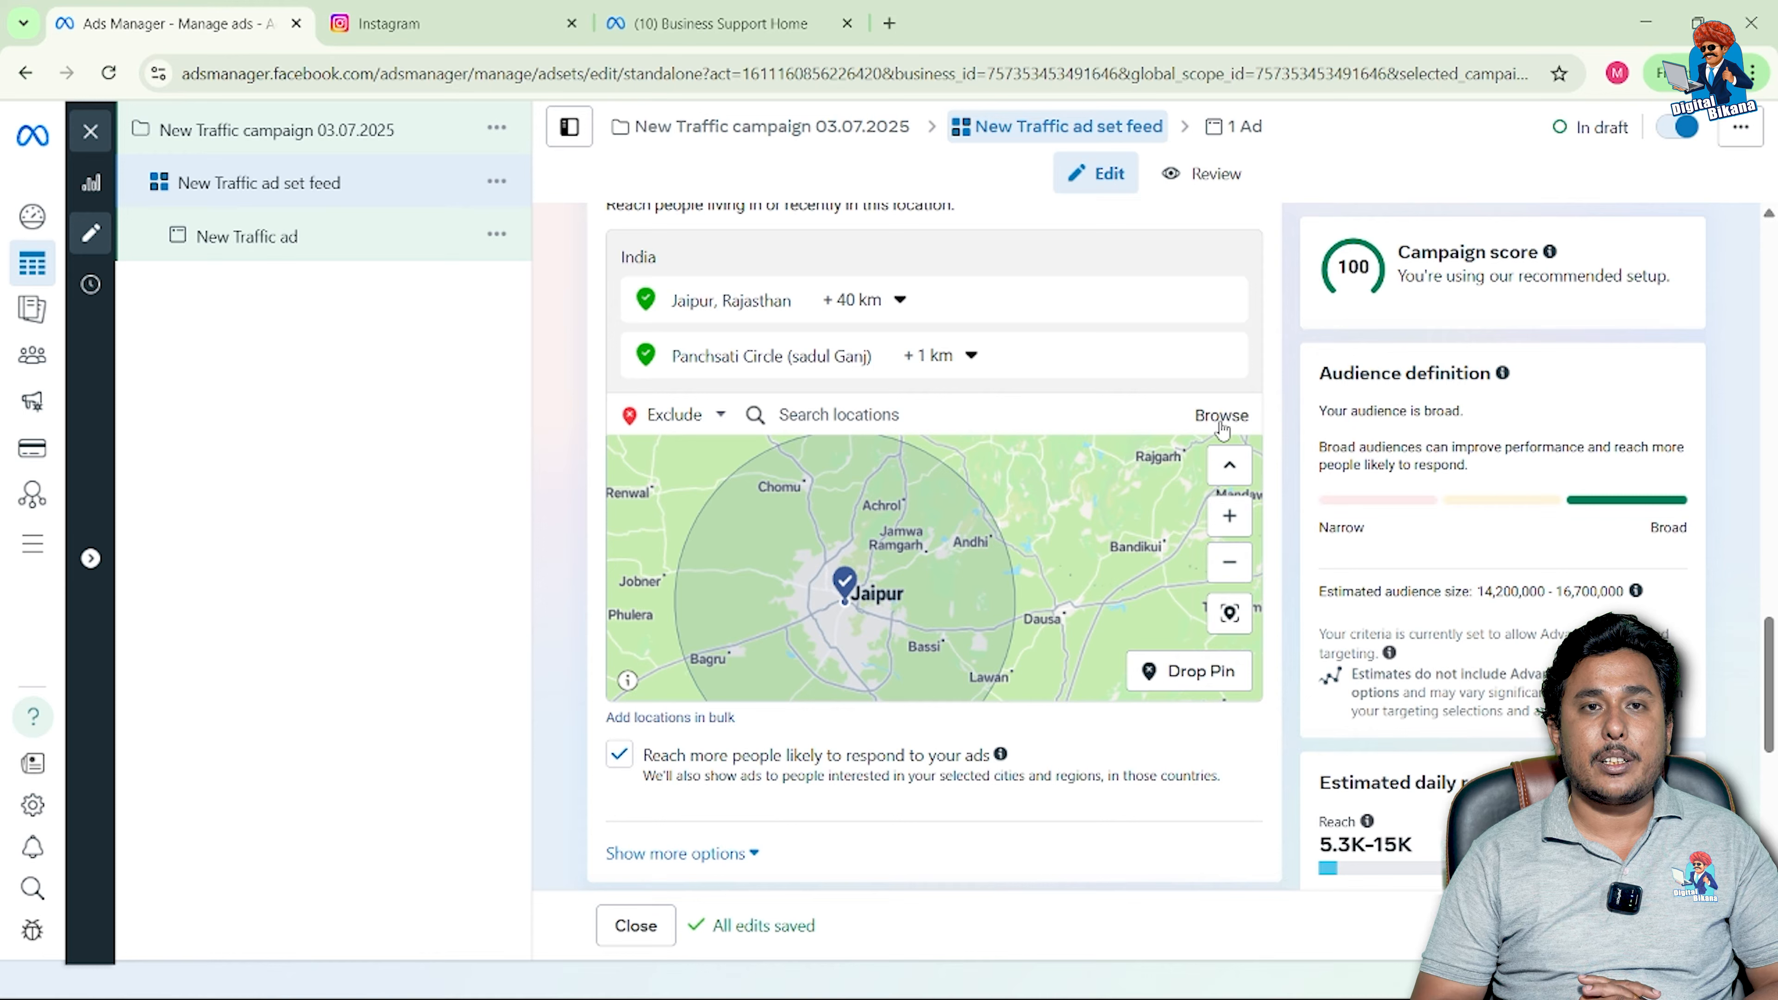
Step: Look through the Browse location categories, then bring up the Add locations in bulk dialog
left_click(1221, 418)
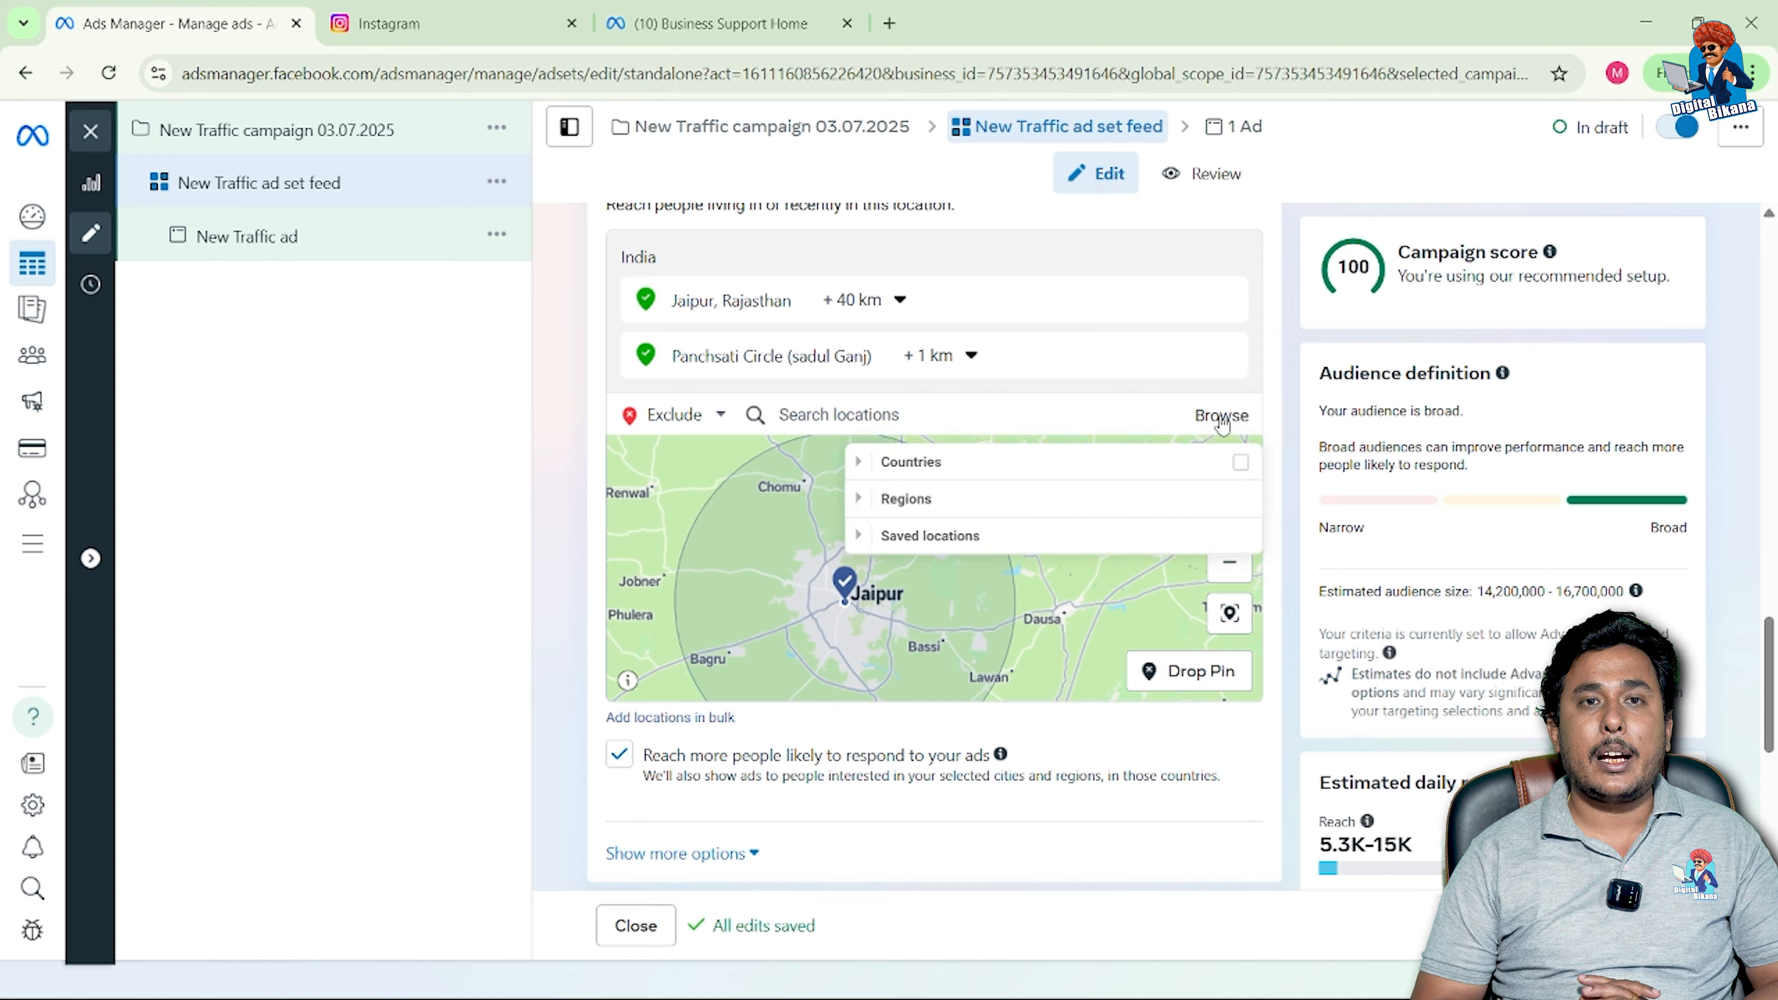
mouse_move(1164, 465)
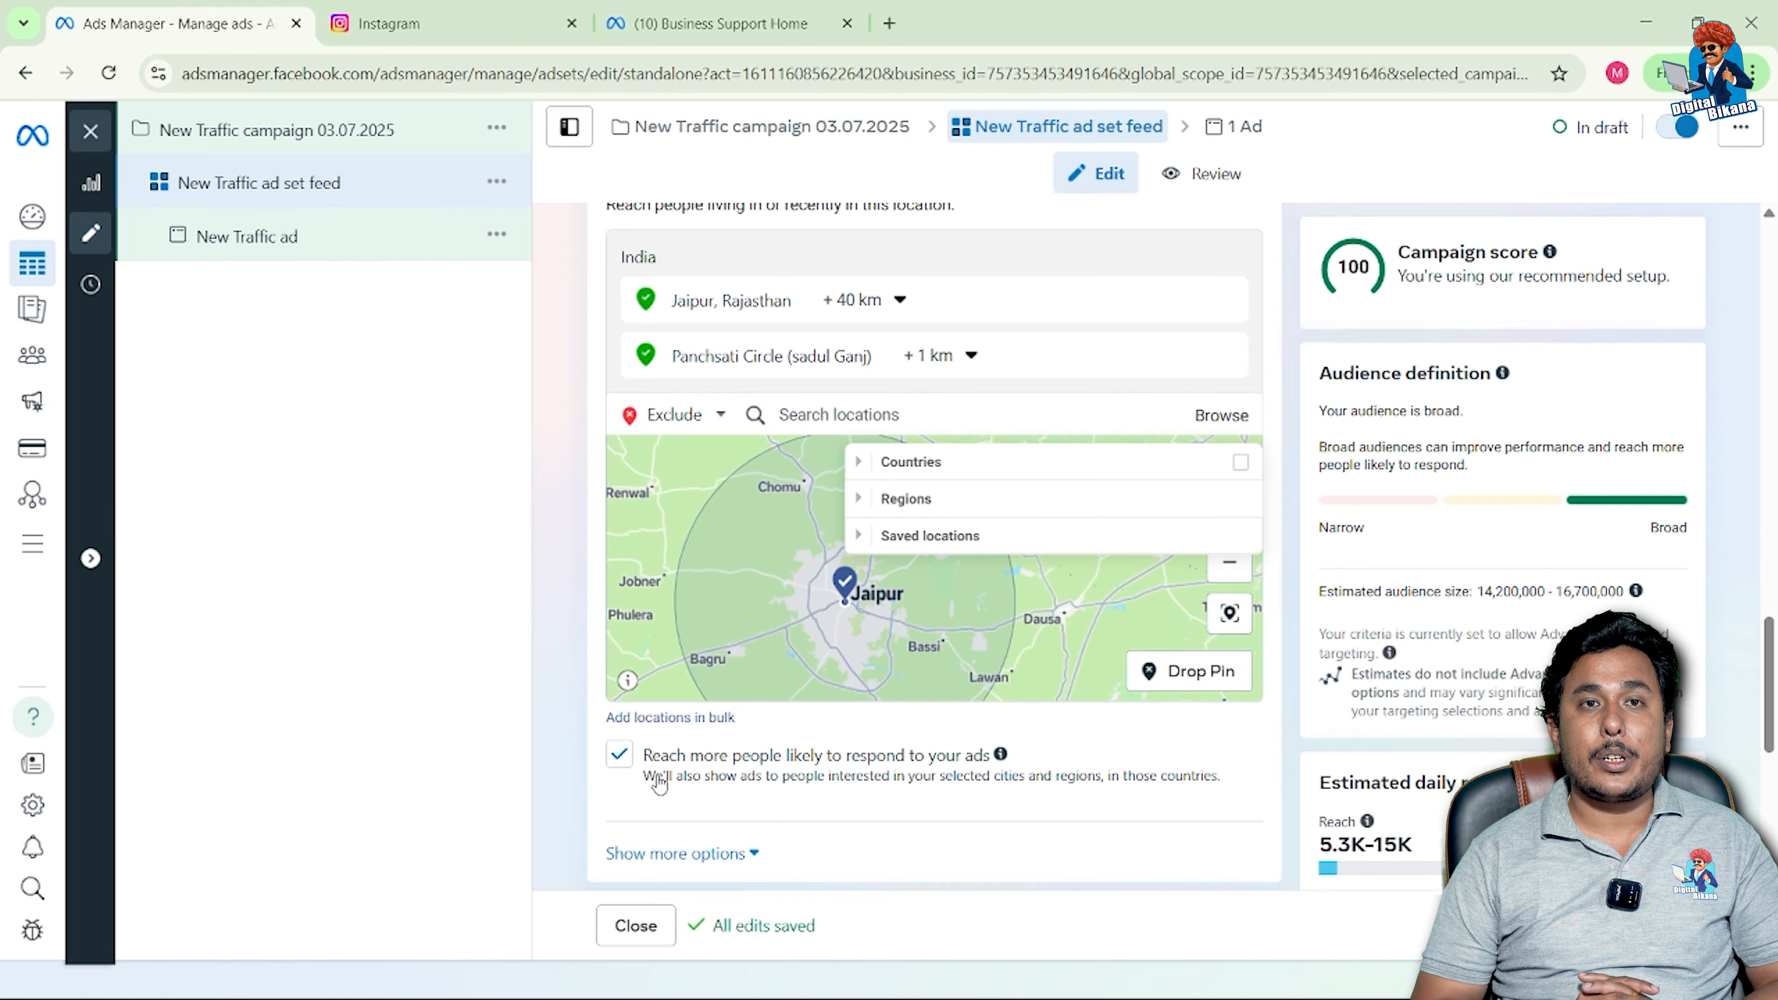
left_click(651, 719)
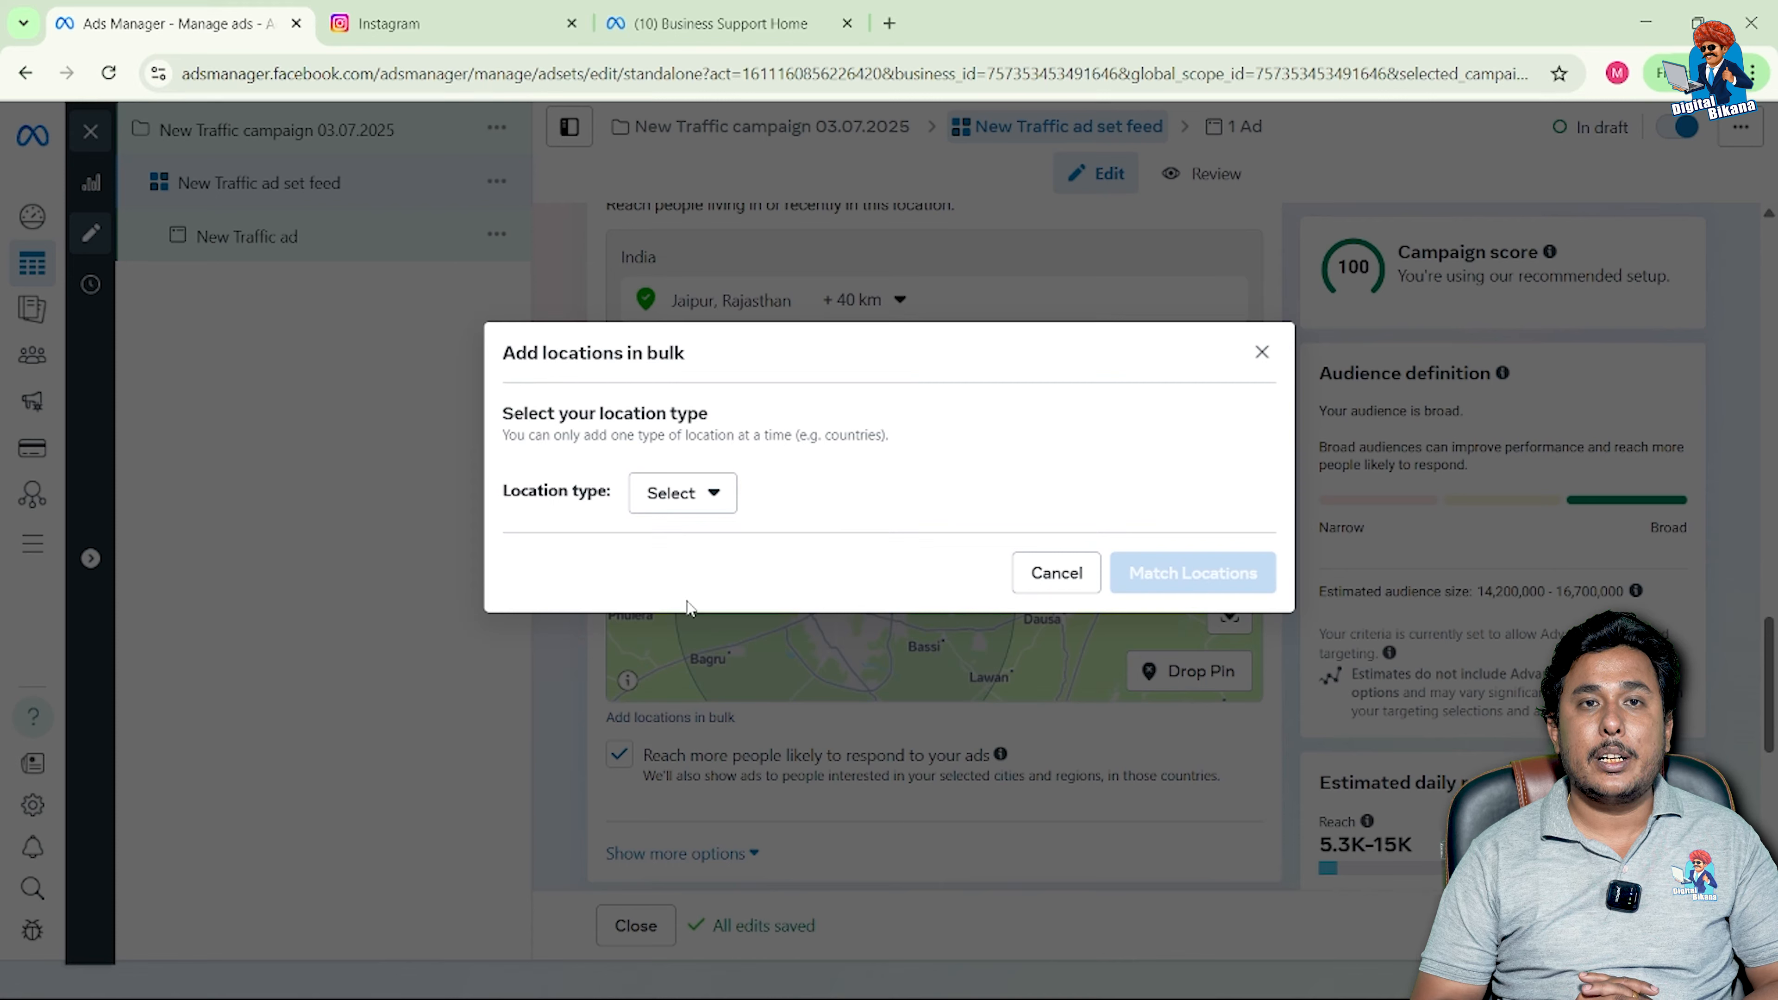
Step: Set bulk location type to Postal codes with default country India, then cancel without adding codes
left_click(703, 504)
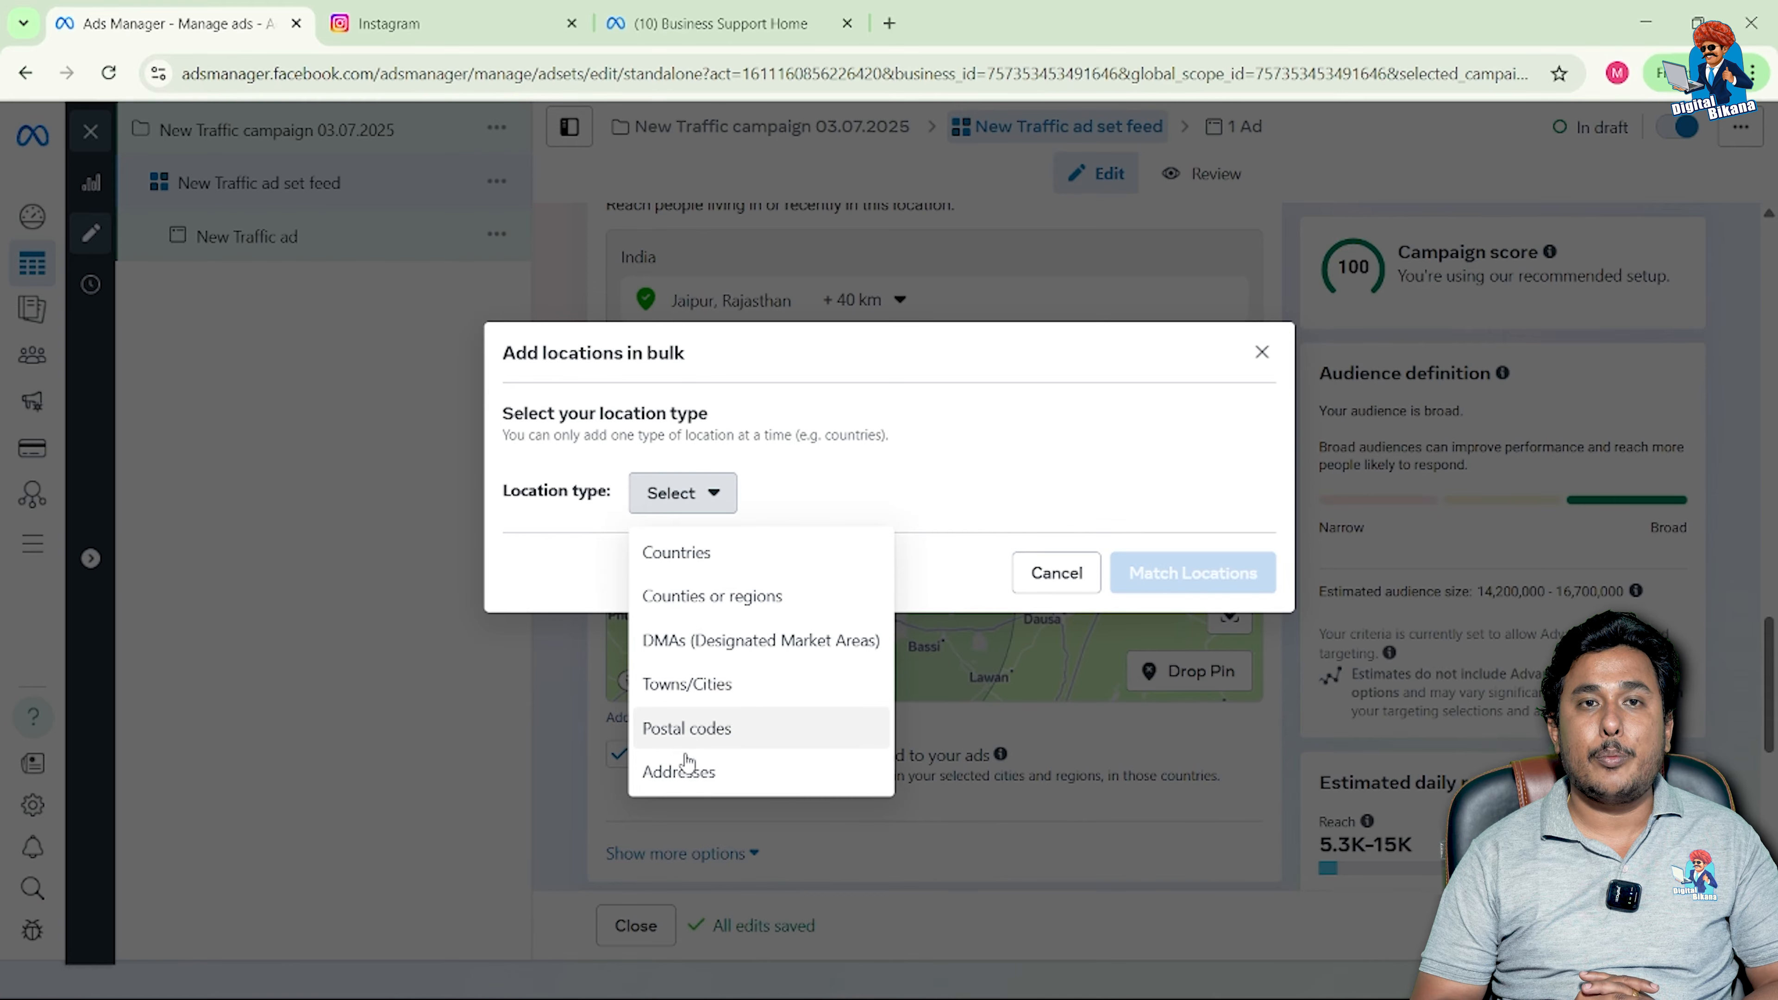
left_click(711, 732)
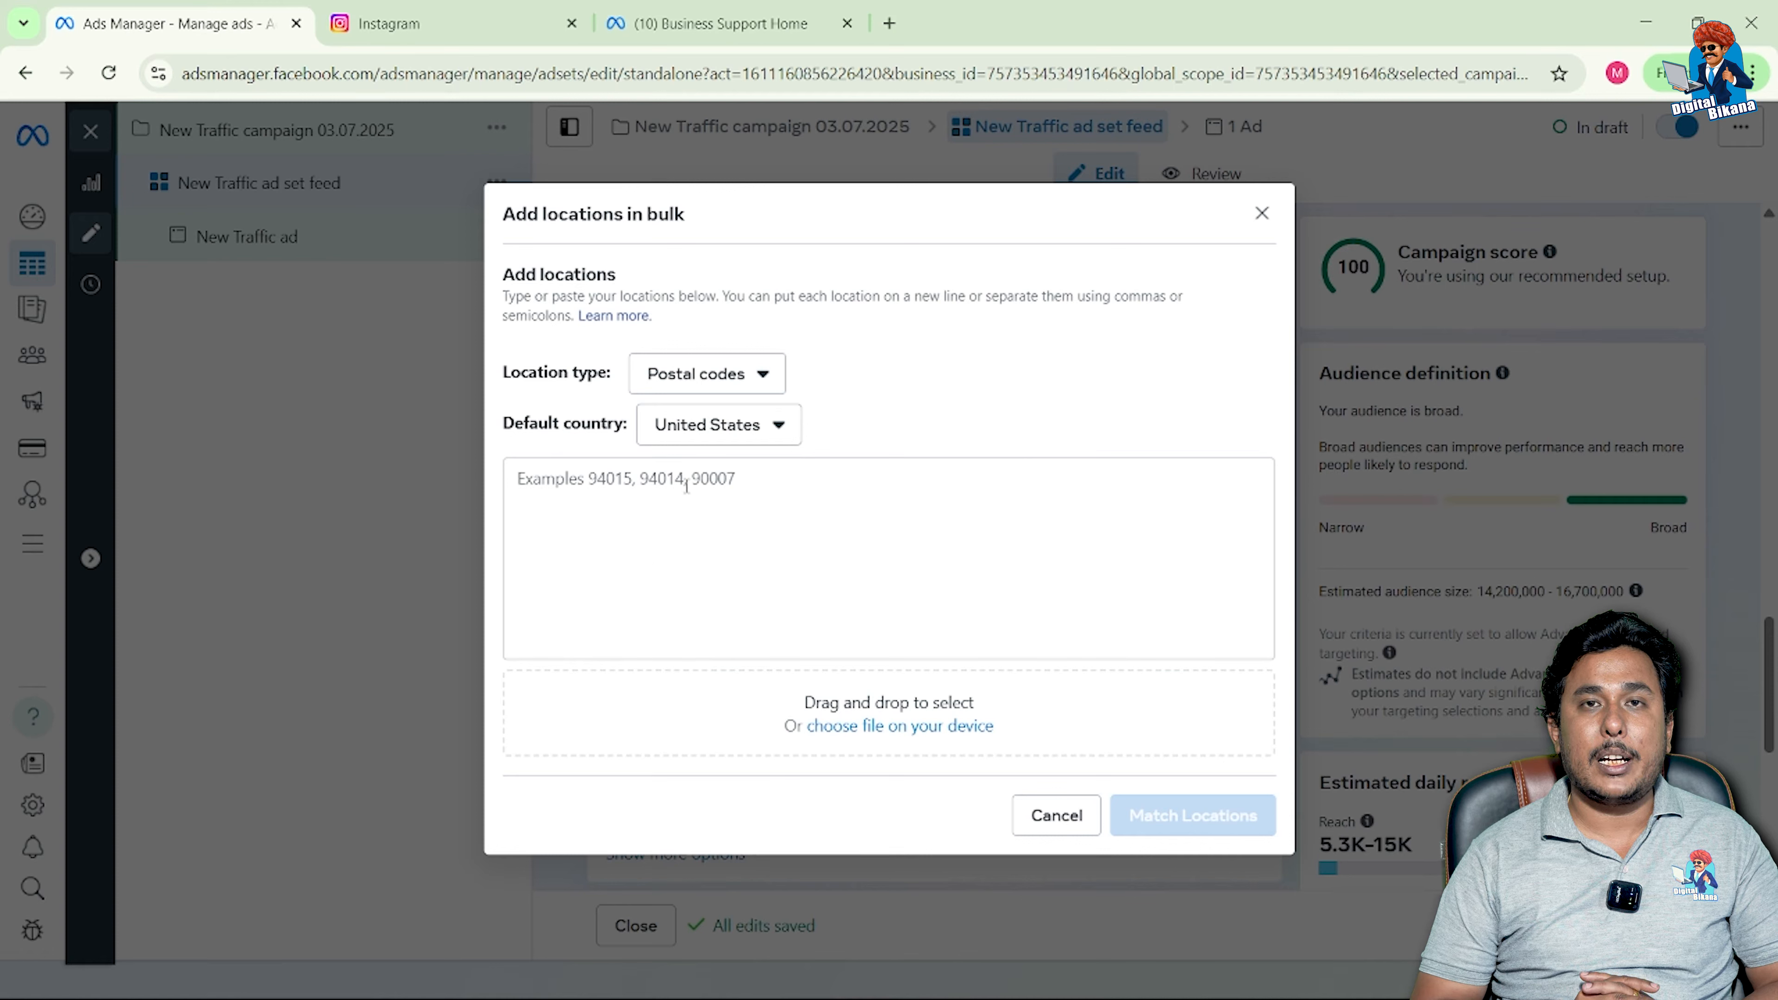
left_click(792, 442)
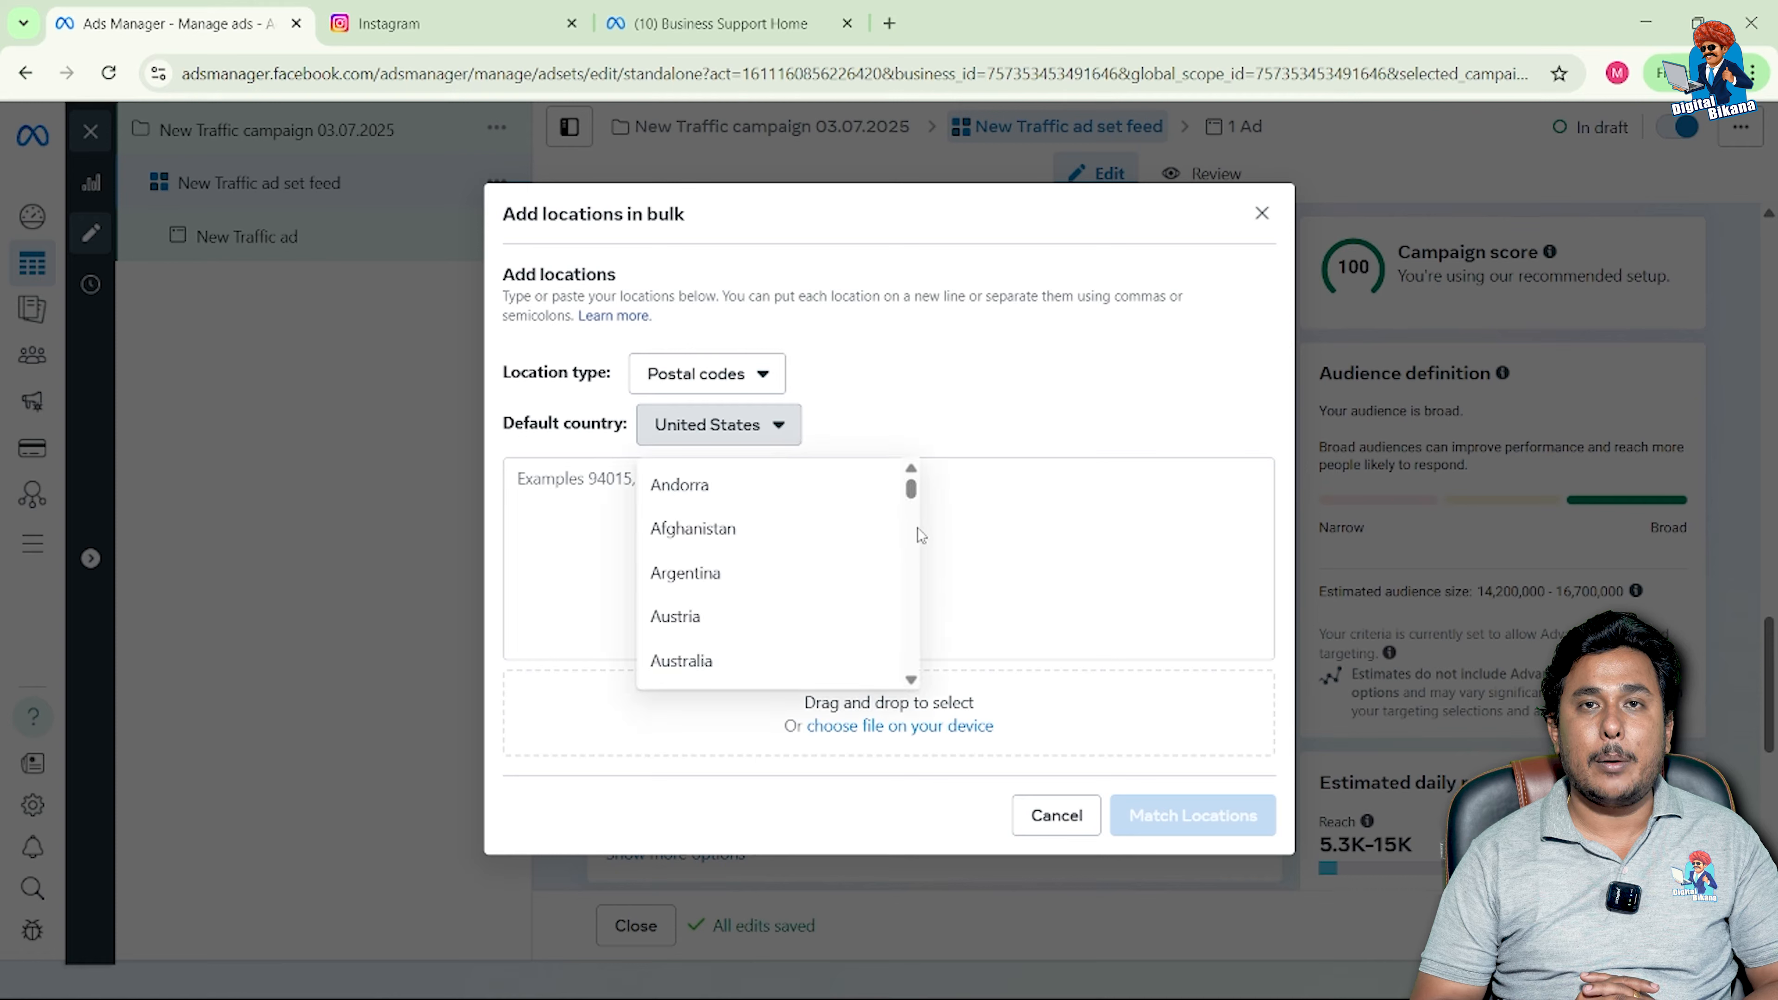
scroll(917, 528, "down", 3)
scroll(914, 505, "down", 5)
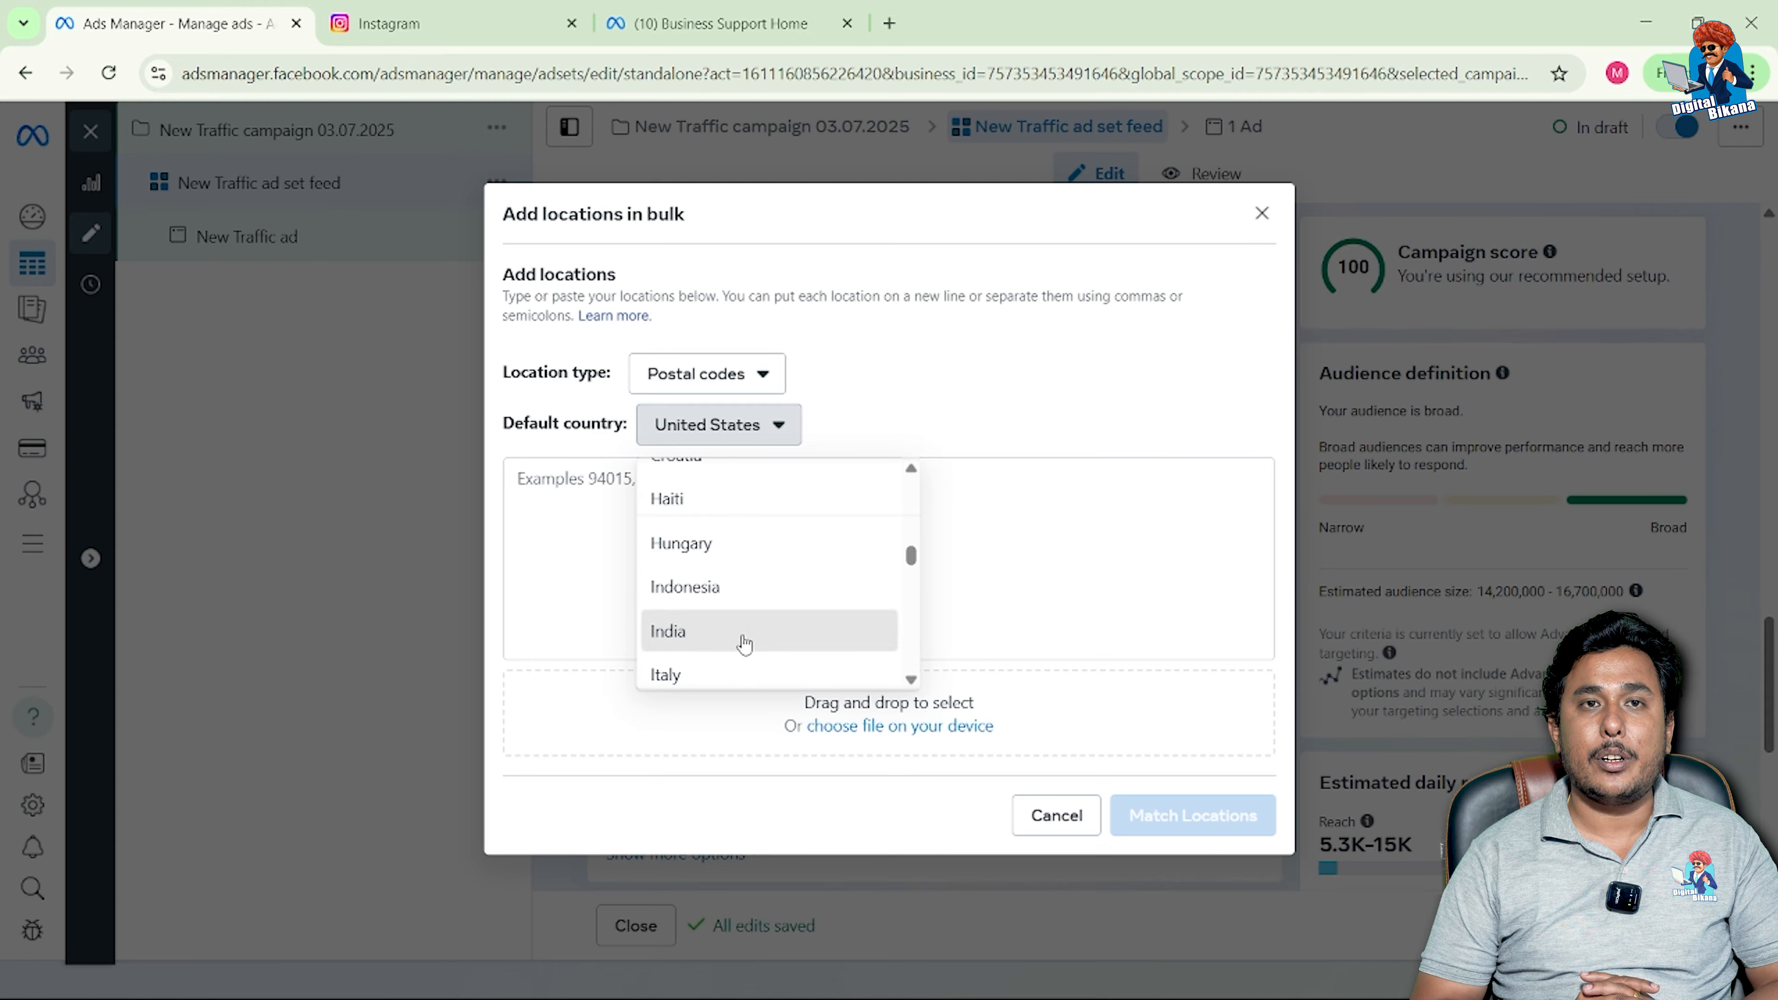
left_click(747, 639)
left_click(568, 526)
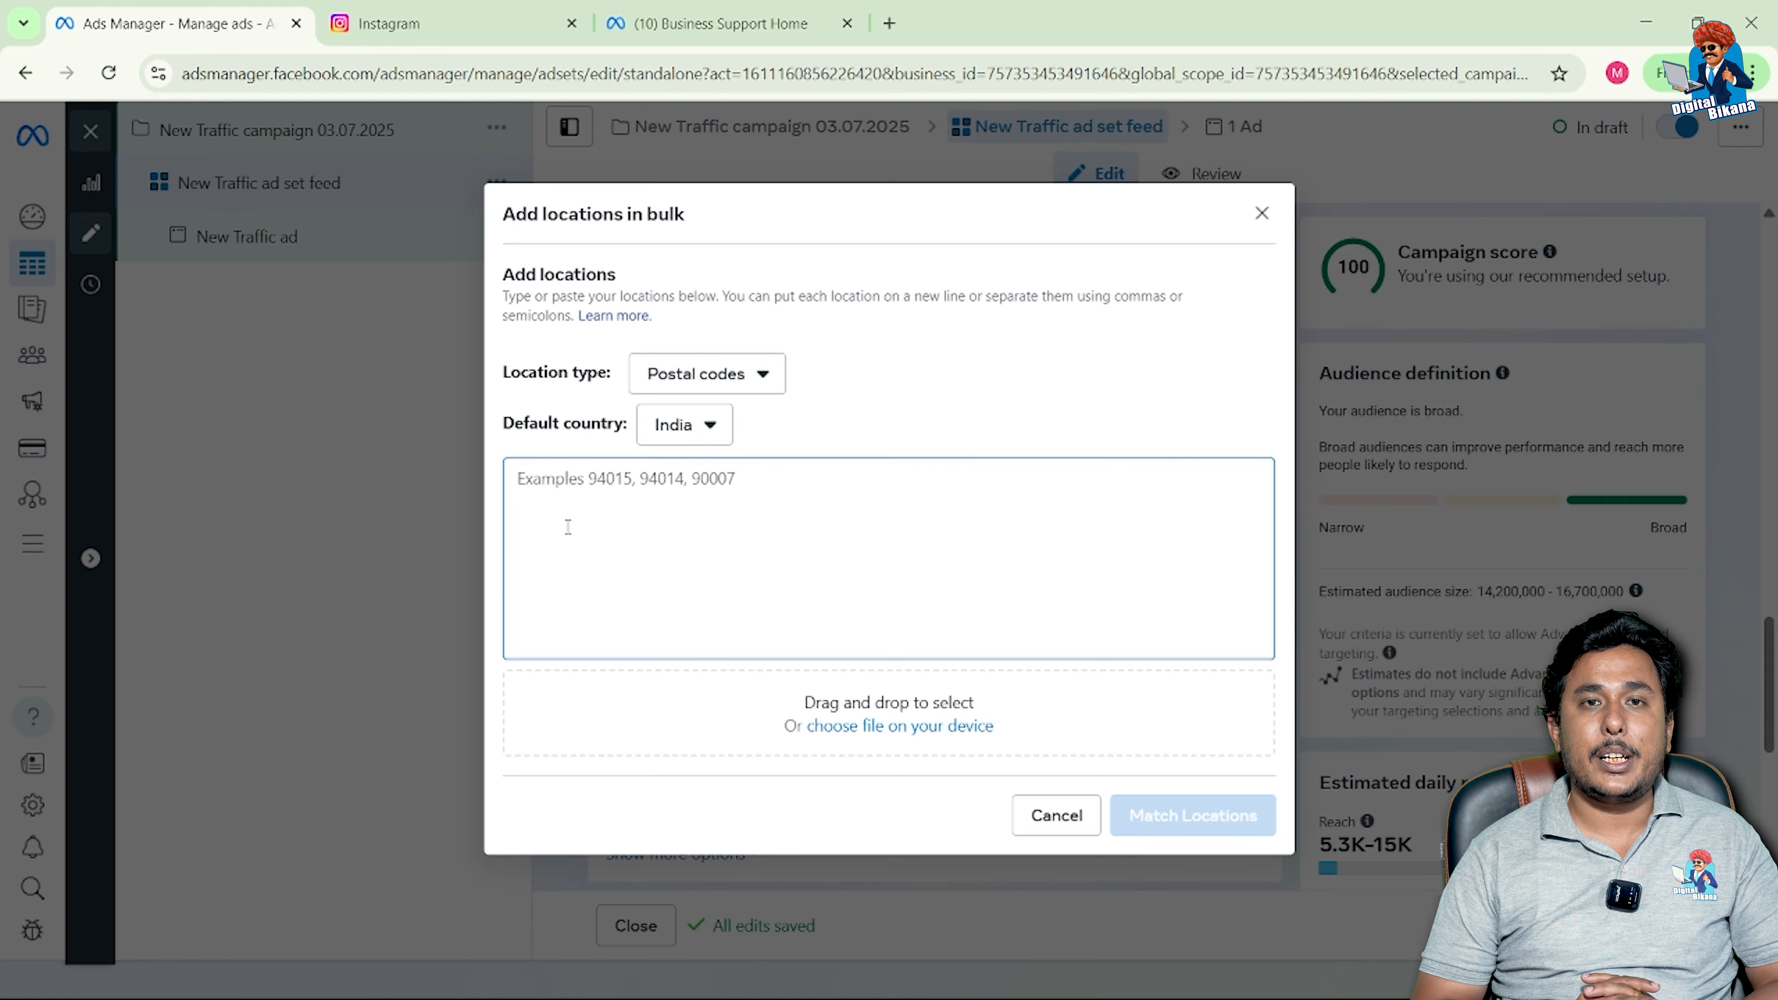
left_click(1048, 819)
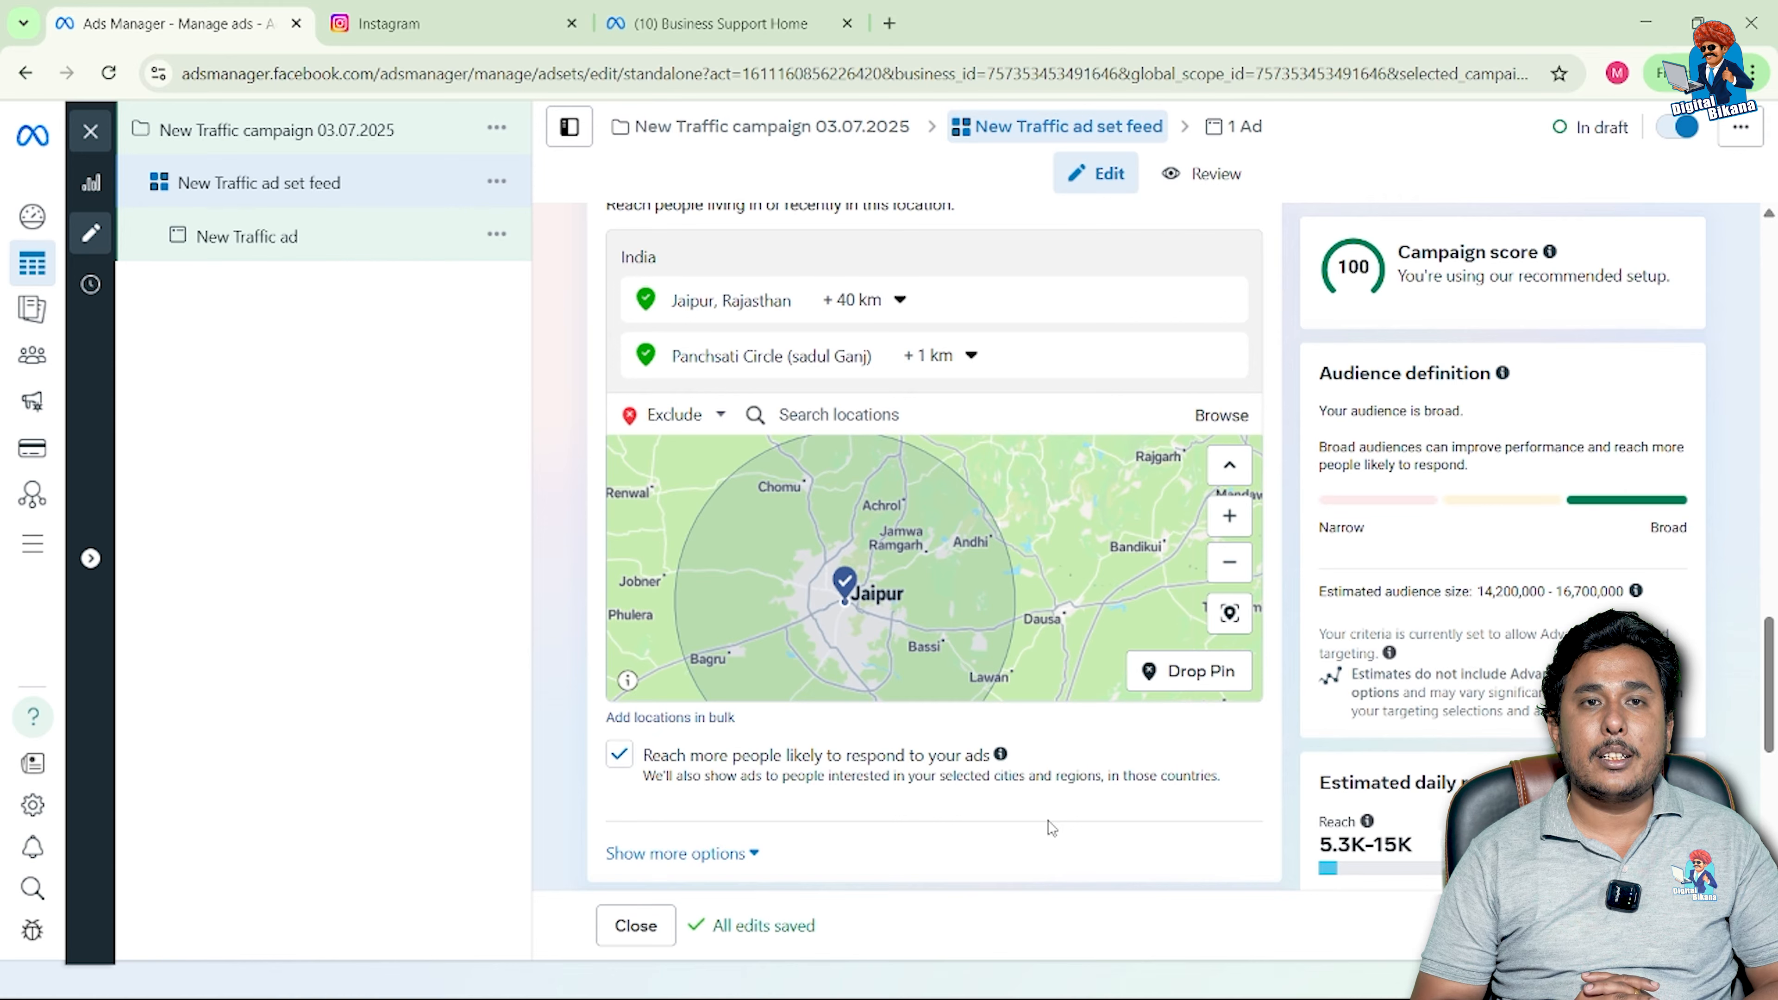
Step: Stop reaching people beyond the chosen locations (audience 3.2–3.7 million) and expand Audience suggestion
scroll(1048, 820, "down", 2)
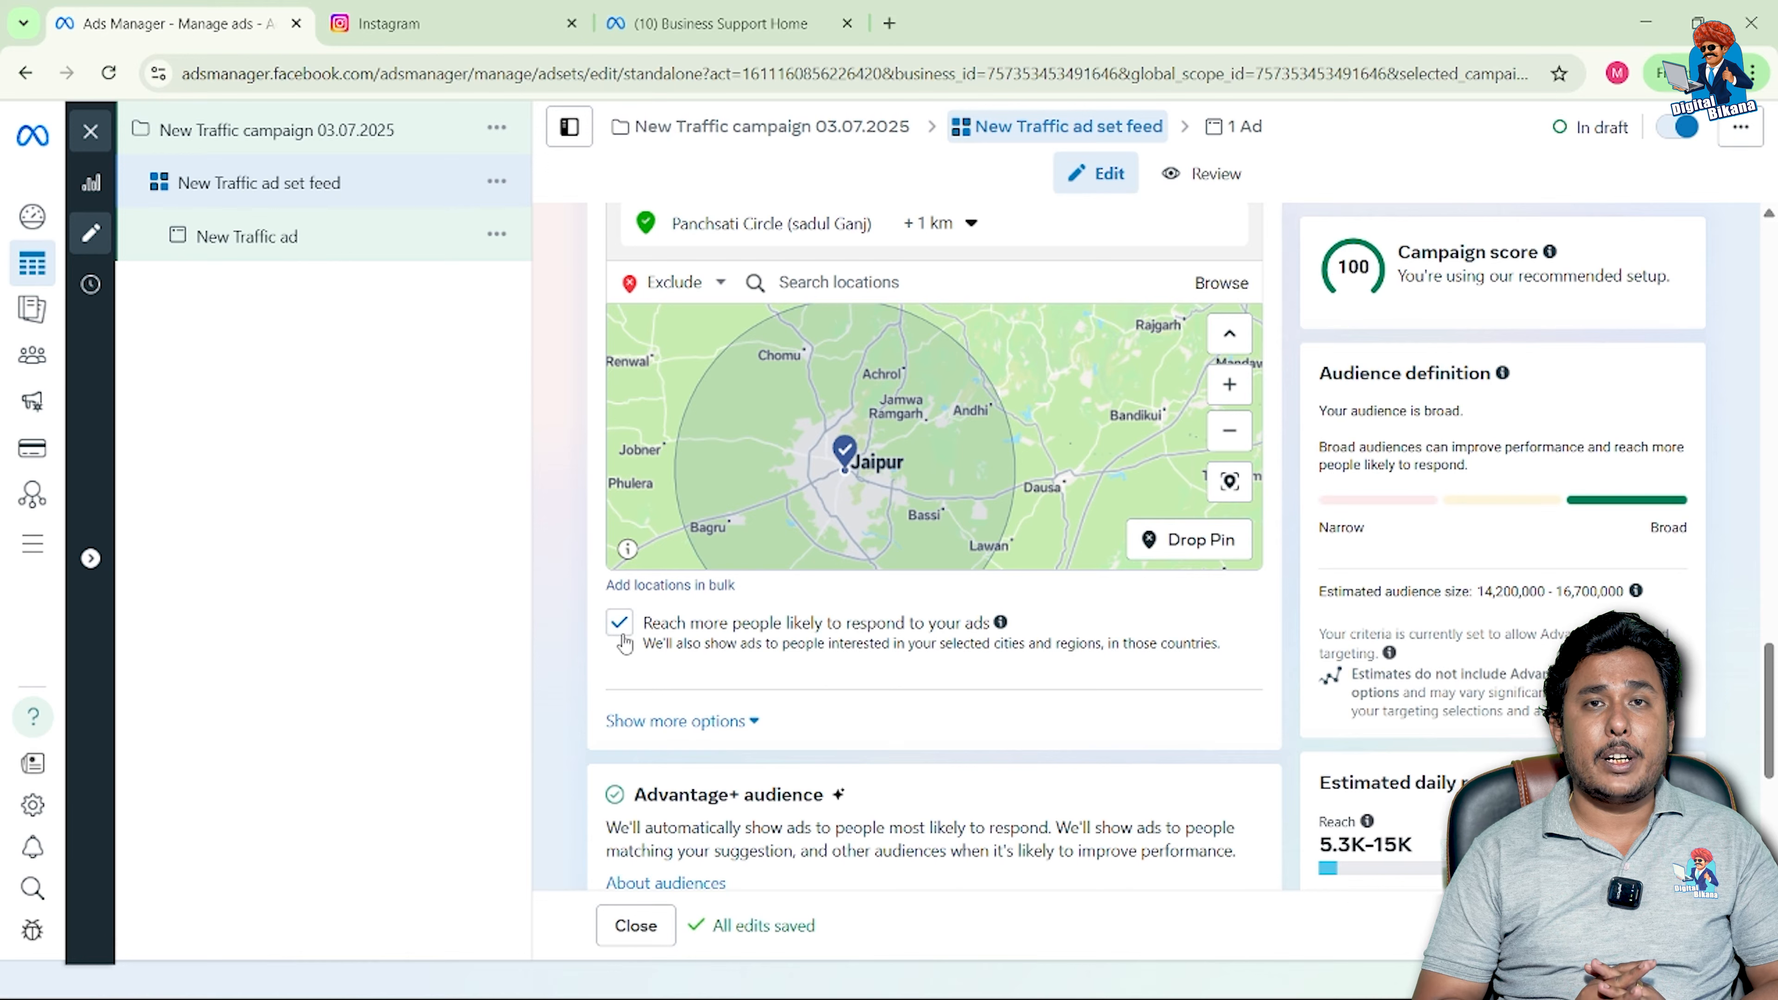
left_click(623, 637)
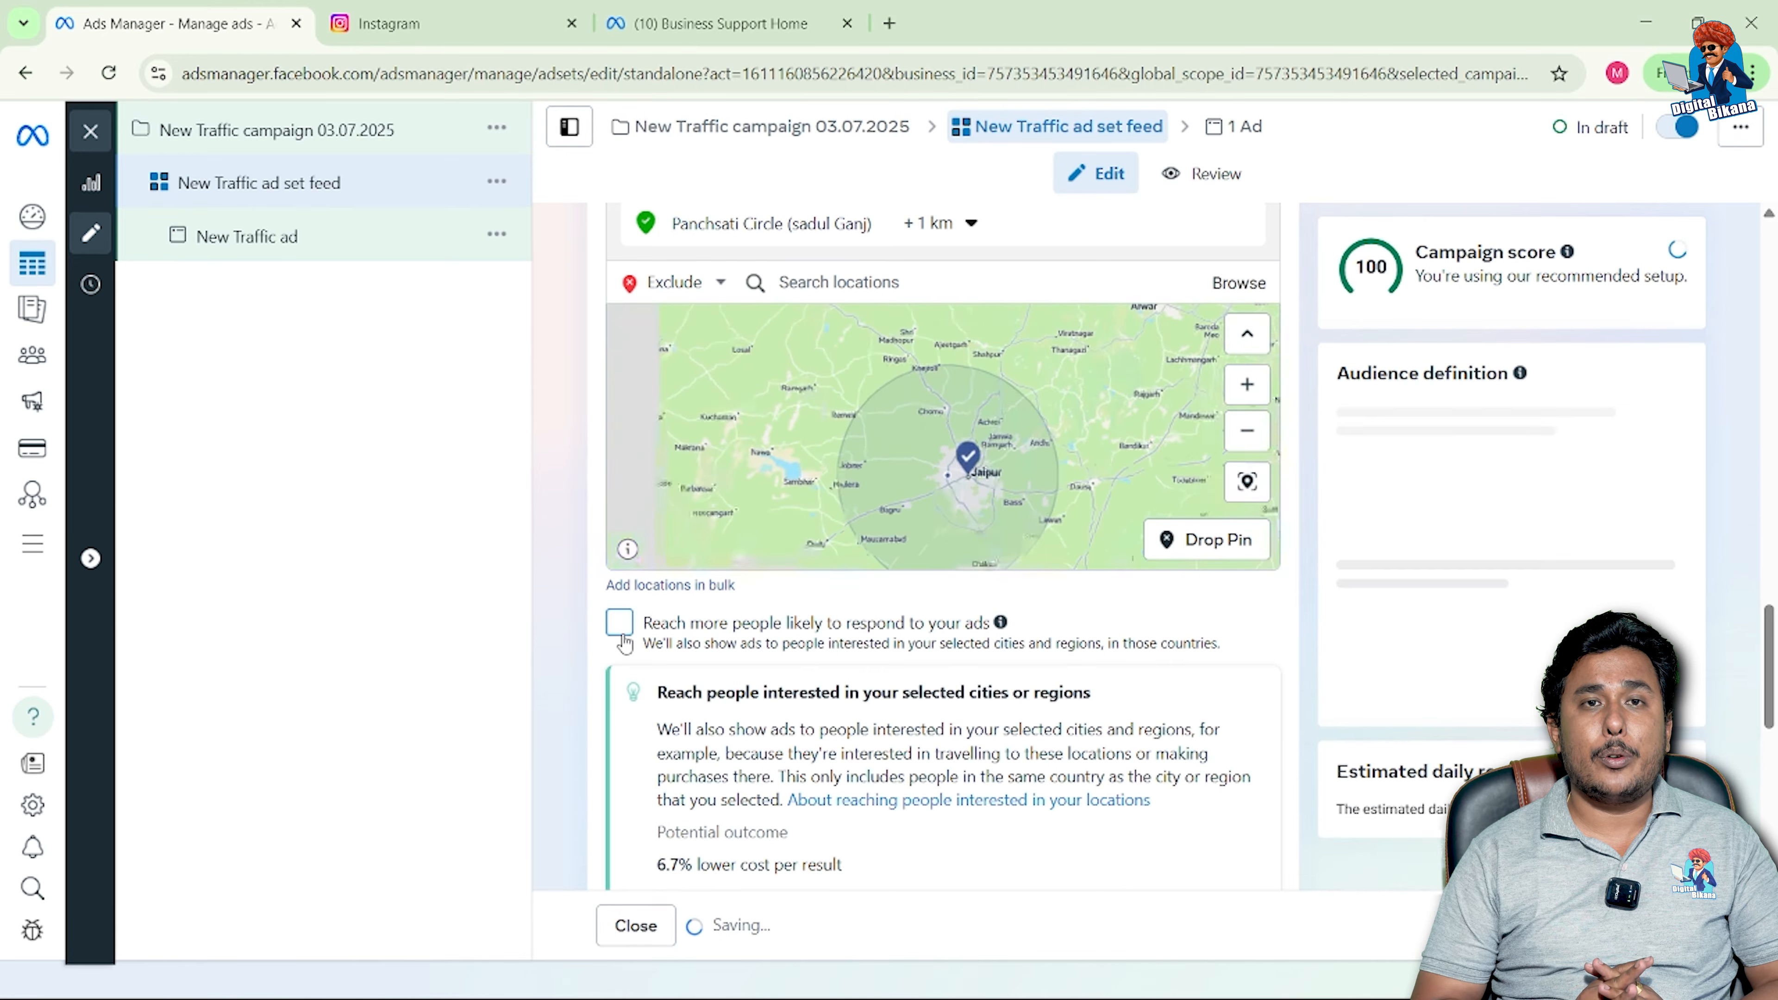
scroll(600, 709, "down", 2)
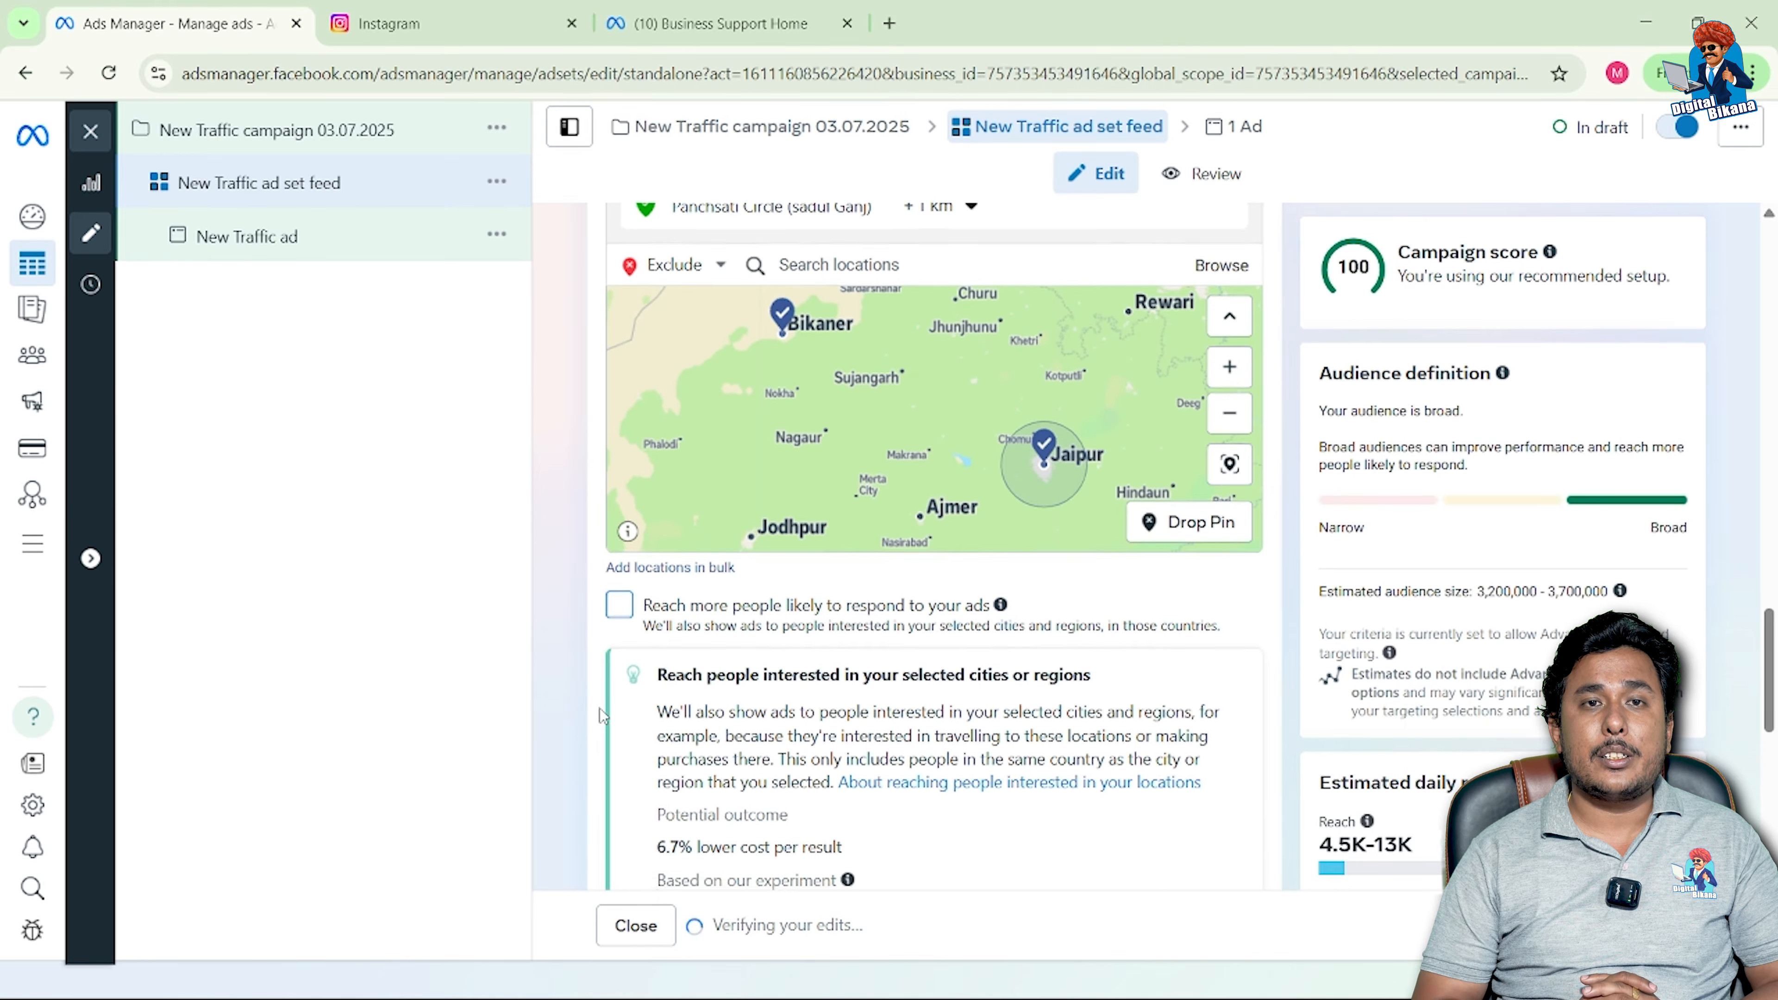
scroll(600, 709, "down", 5)
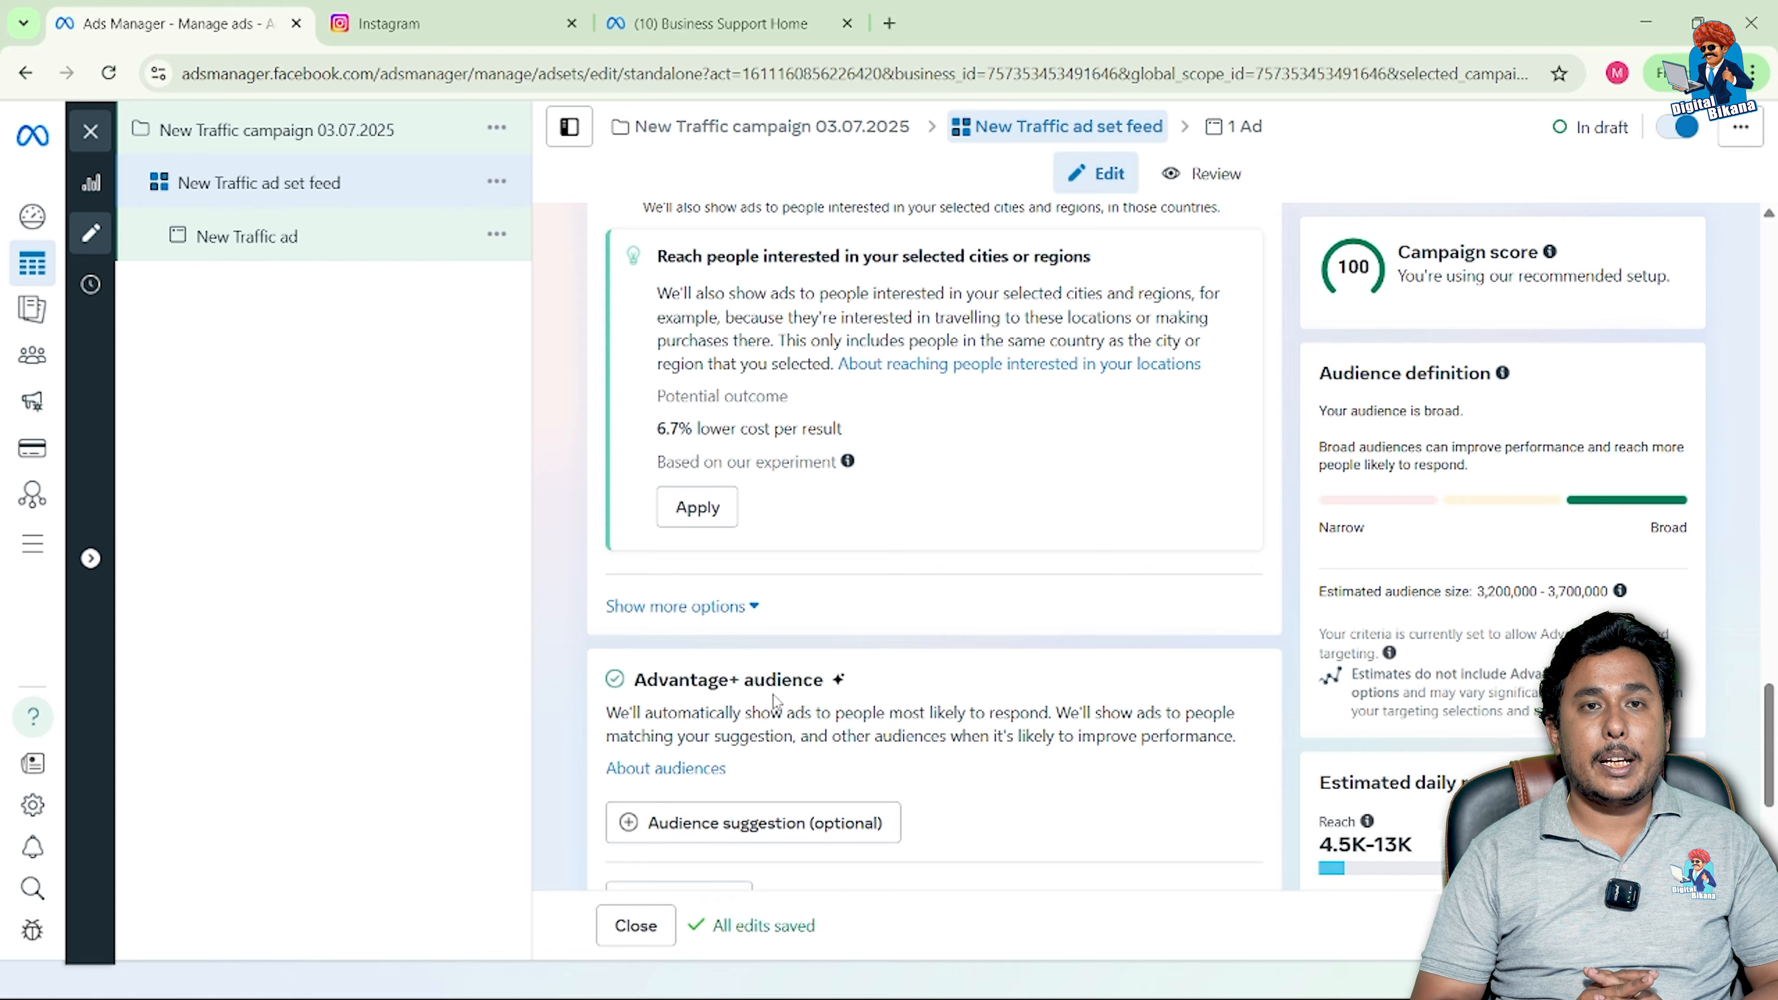
scroll(774, 700, "down", 3)
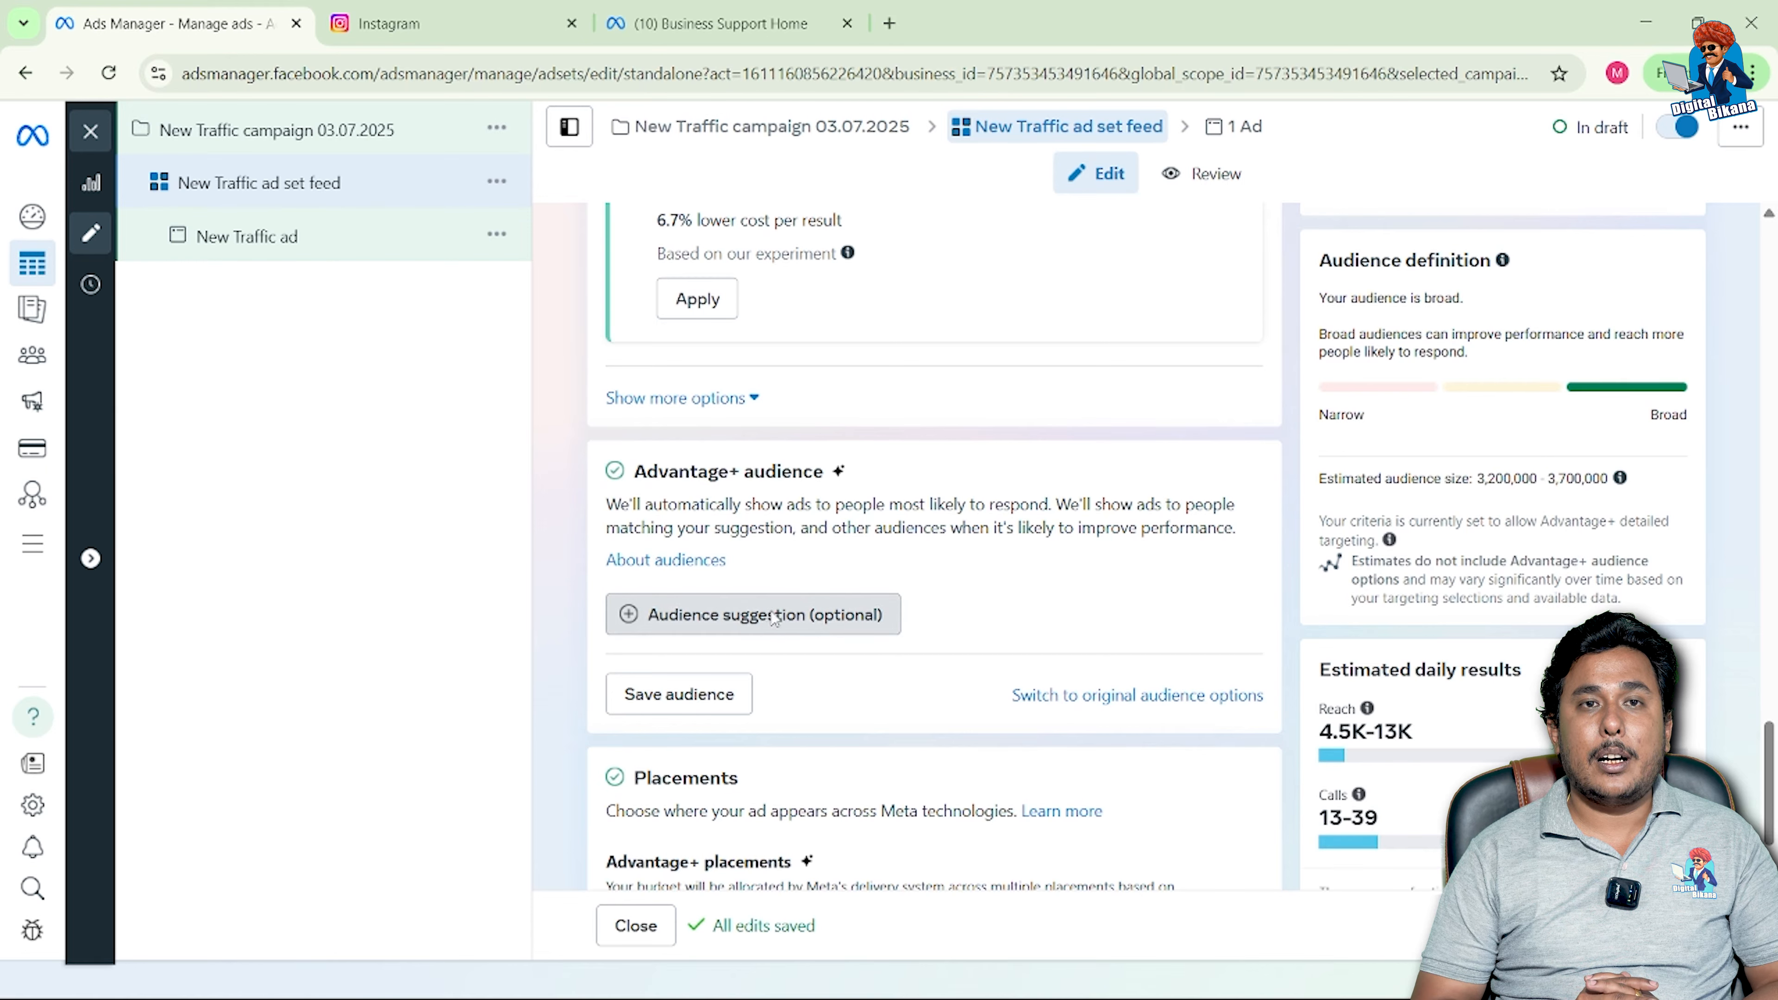
left_click(780, 616)
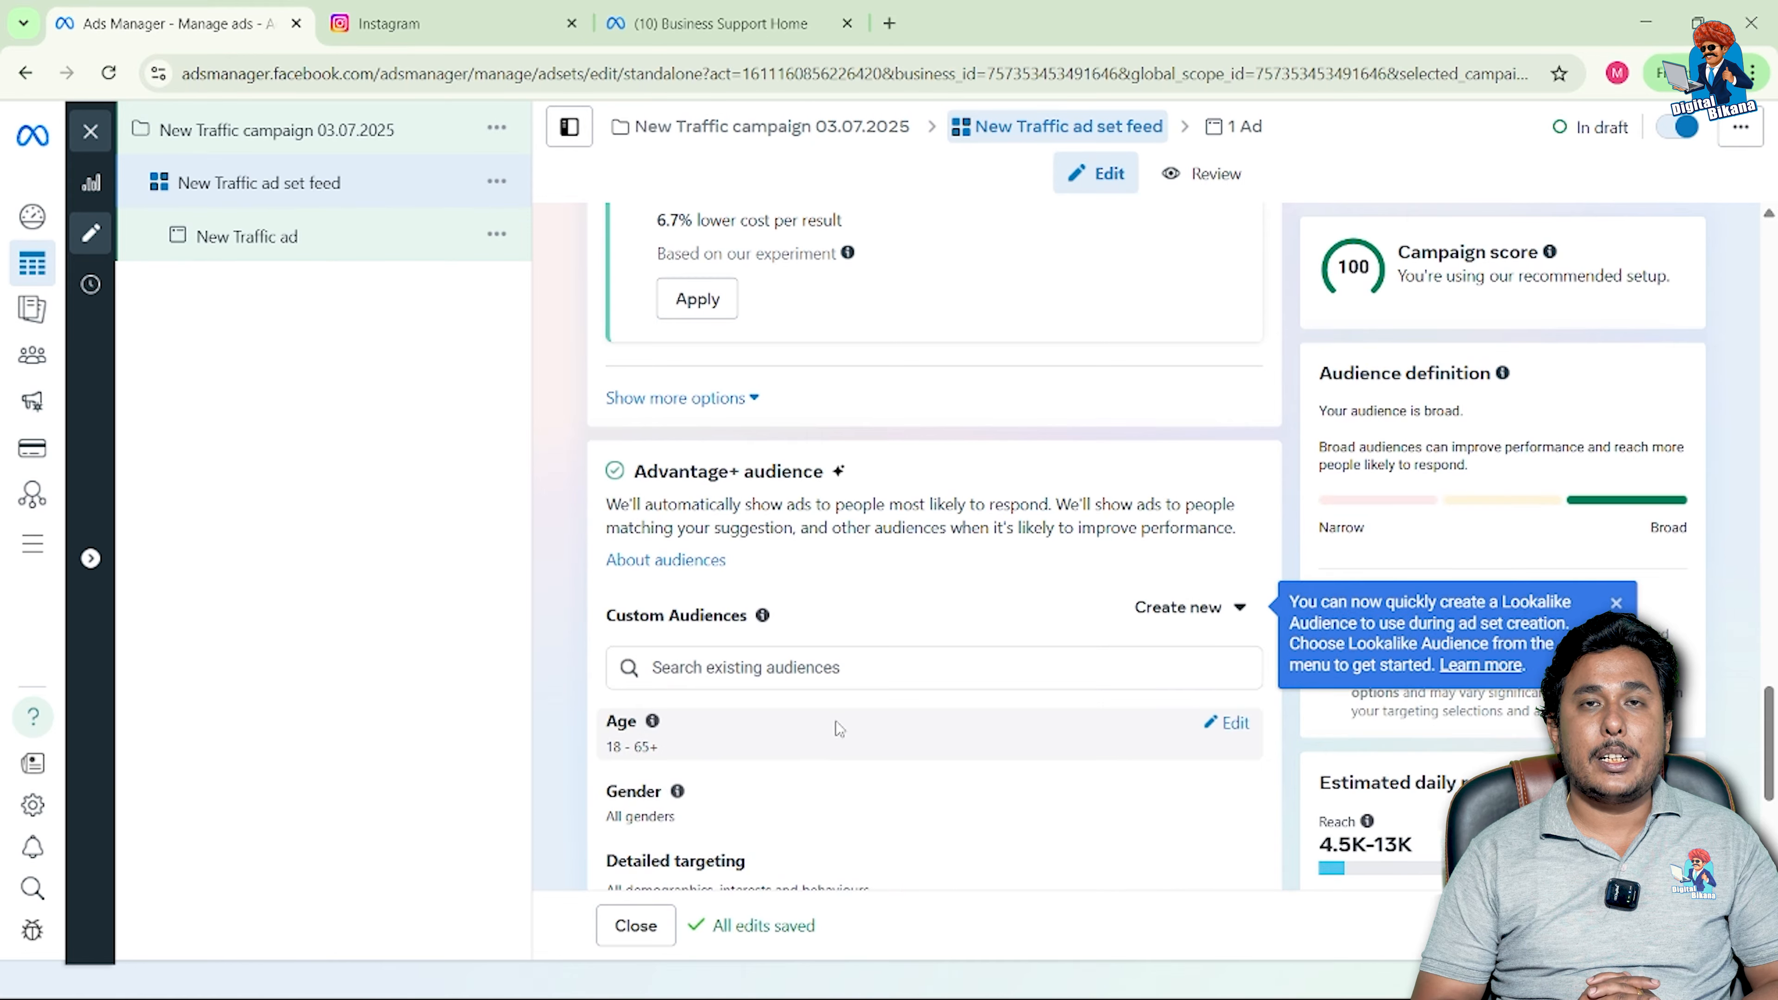
Step: Try gender Men, revert to All, and start editing Detailed targeting
scroll(833, 725, "down", 2)
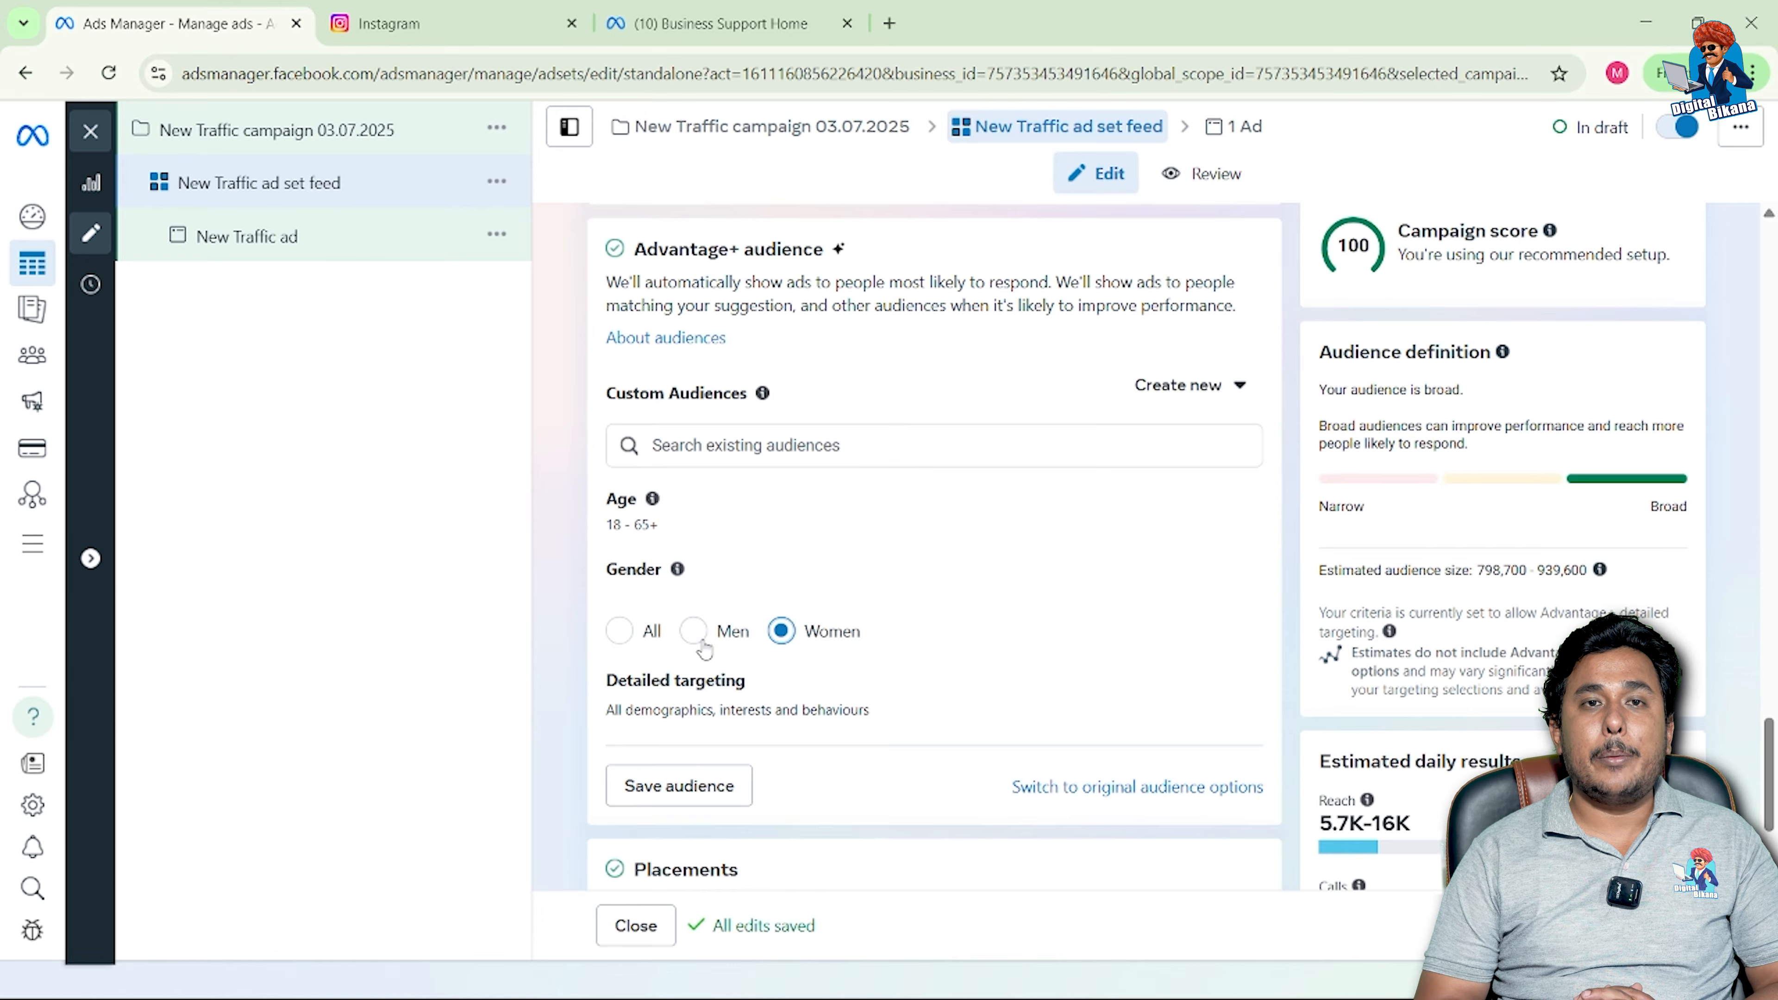
left_click(695, 634)
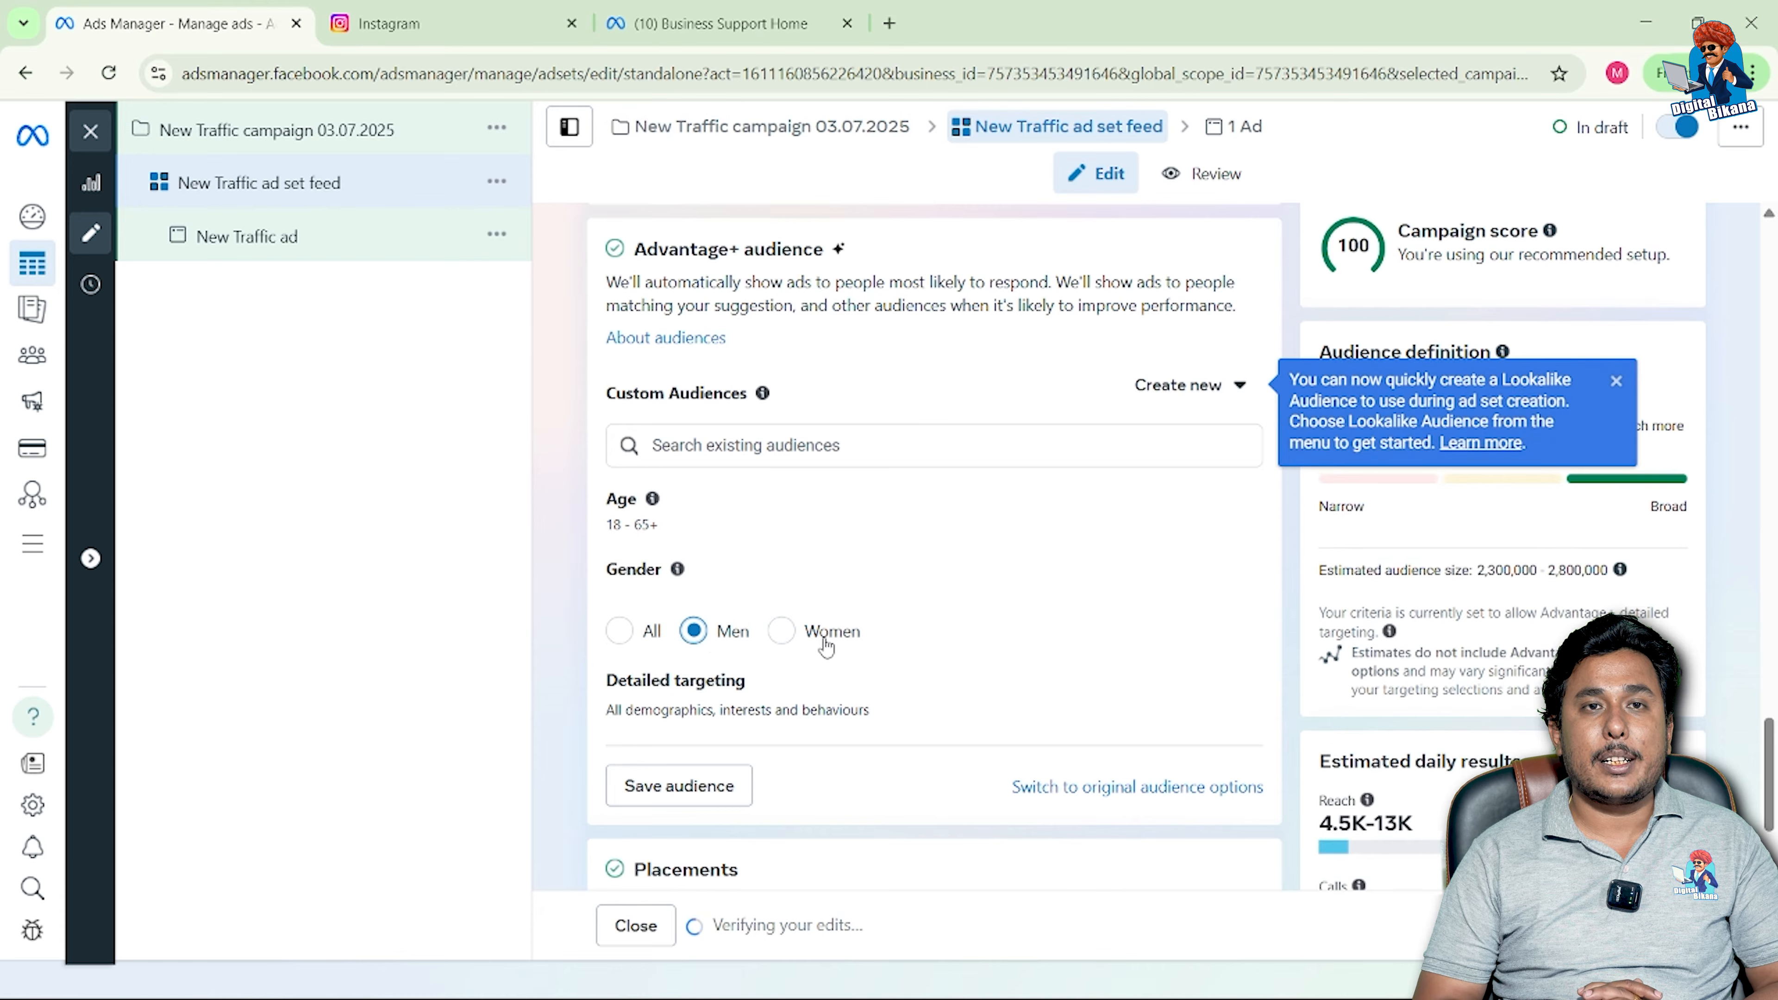
left_click(620, 638)
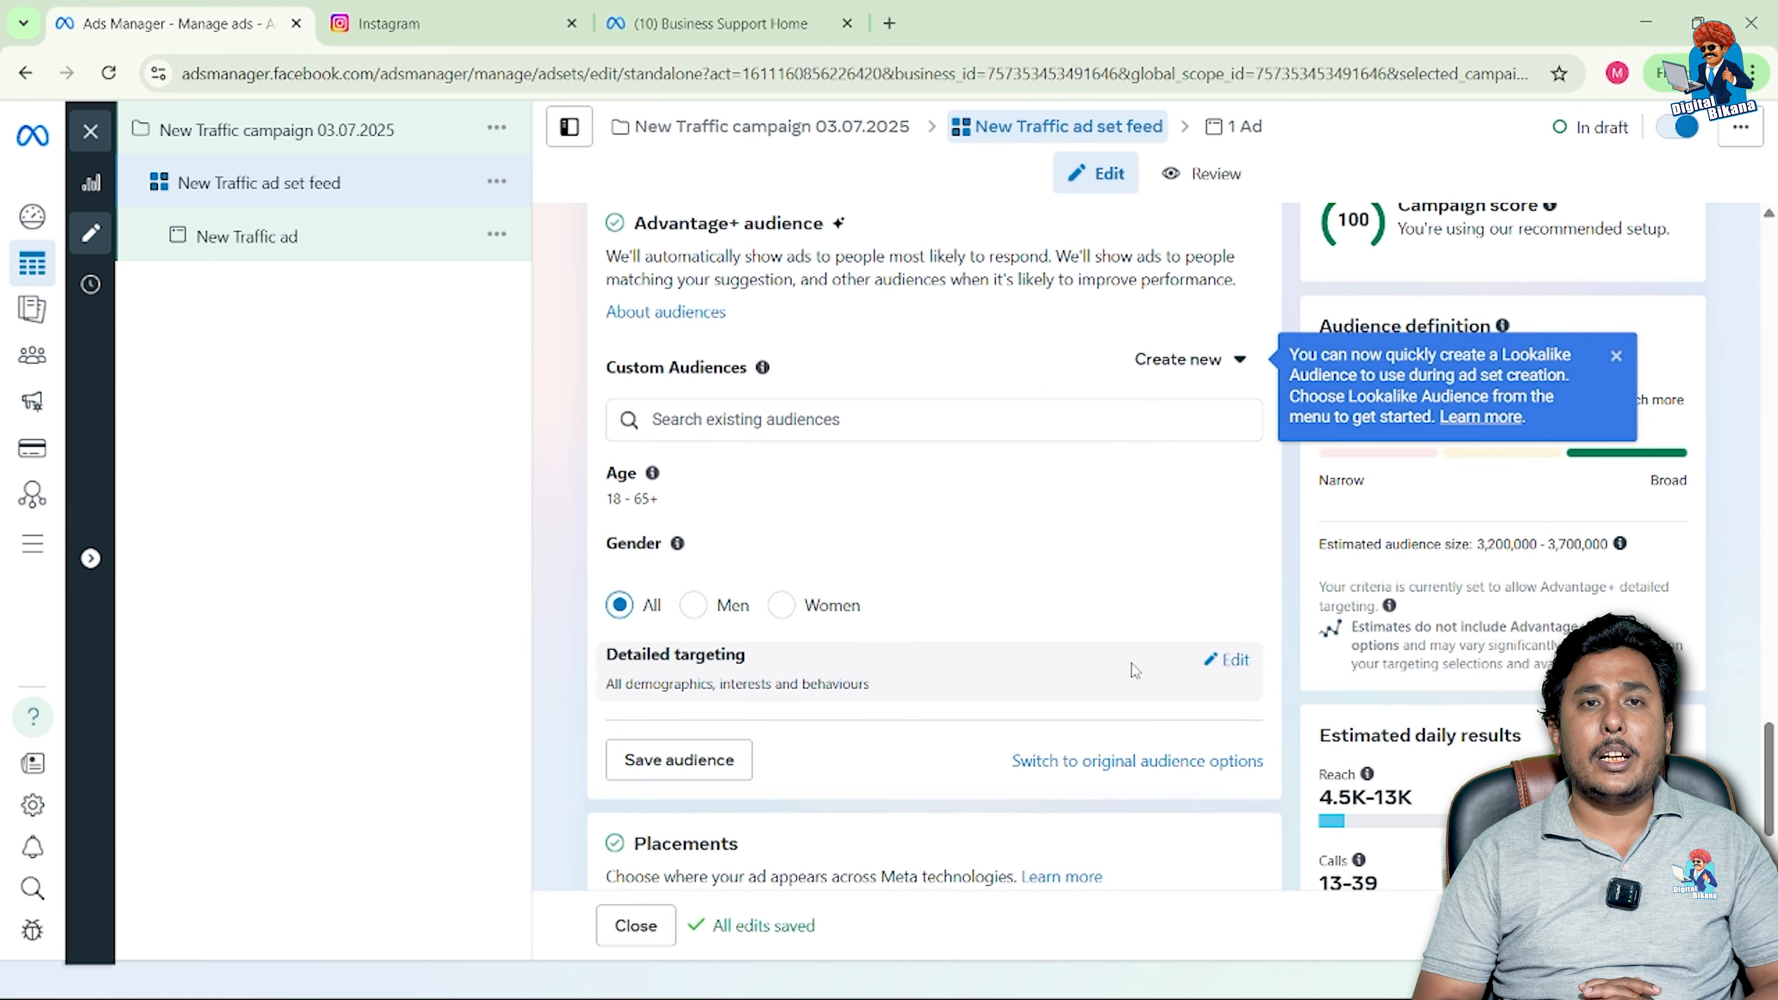
left_click(1216, 669)
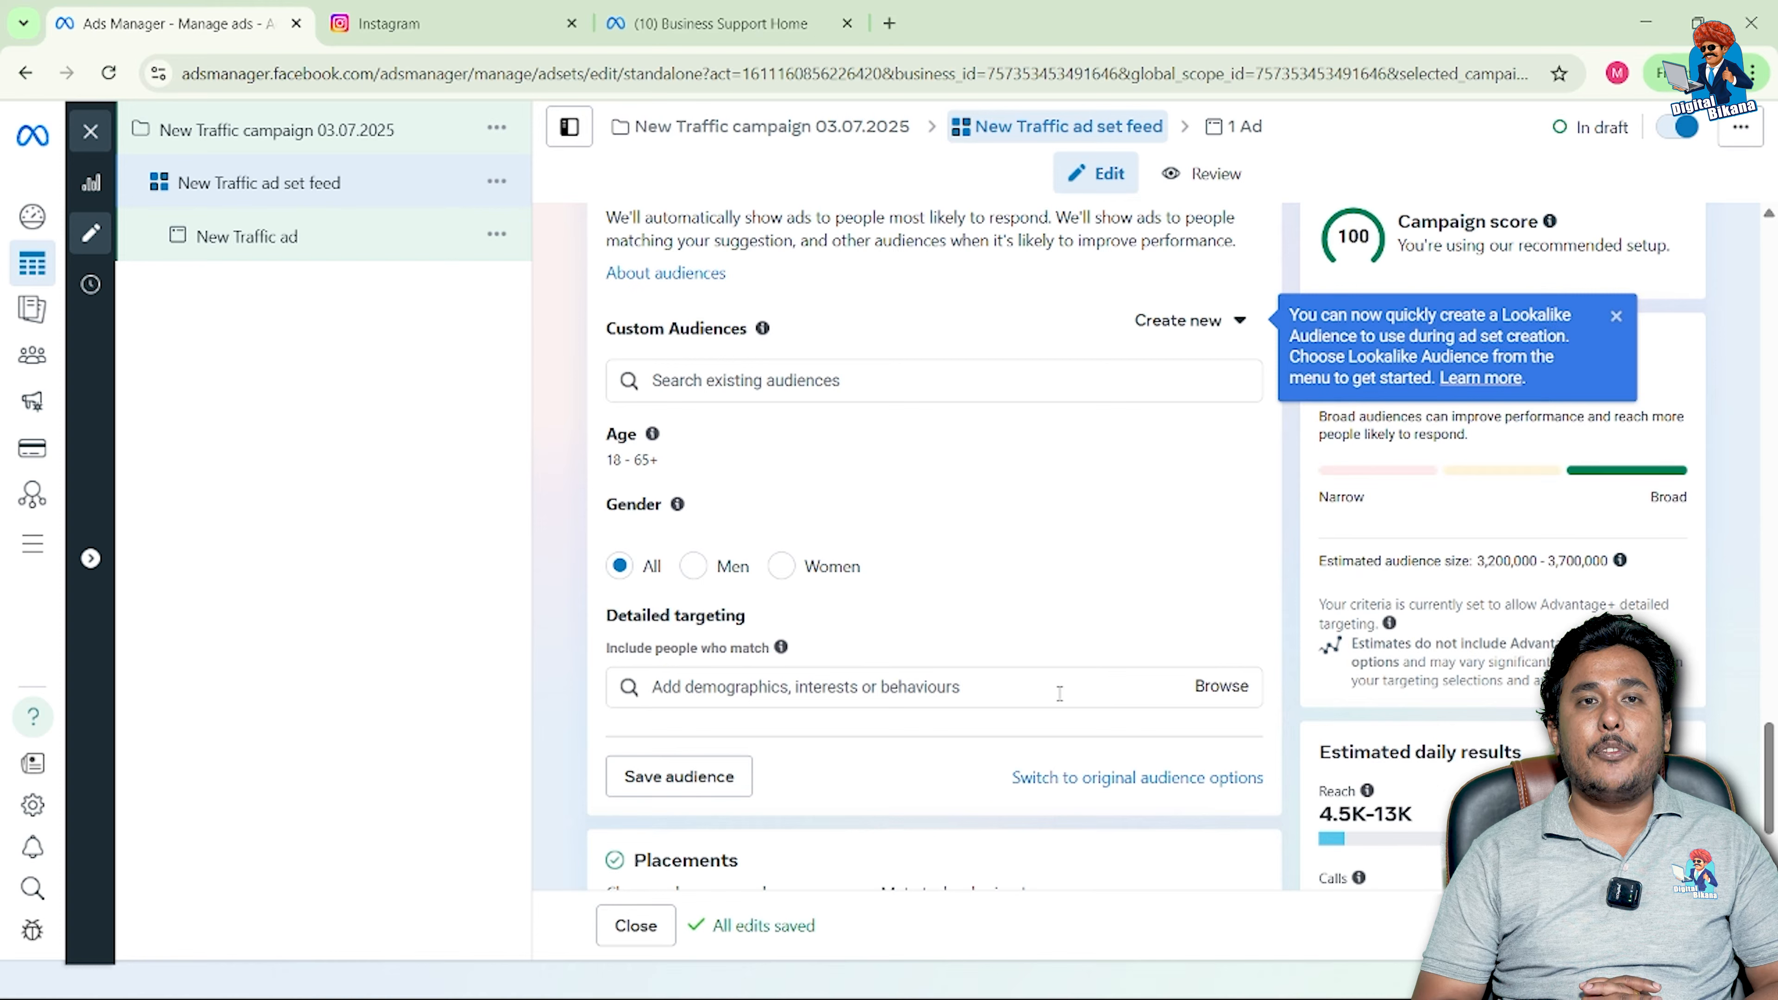
Step: Add Fast food (food & drink) and Pizza (food & drink) as detailed targeting interests
left_click(1001, 692)
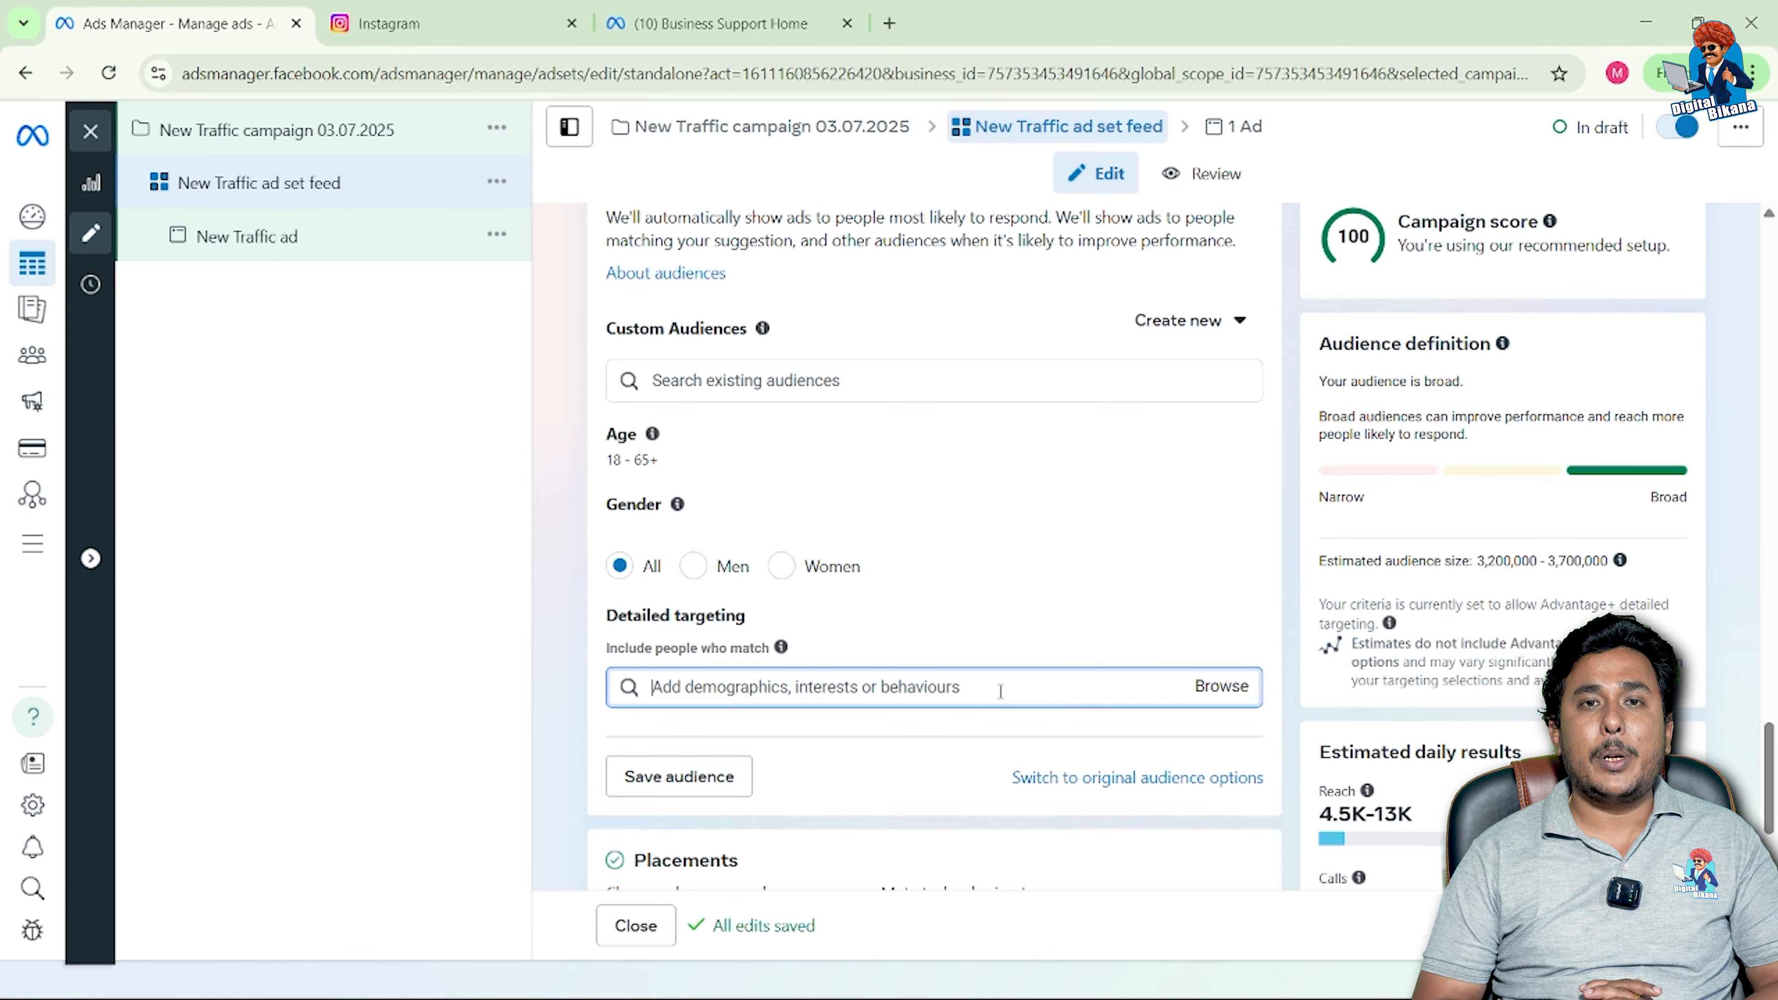
type("fastf")
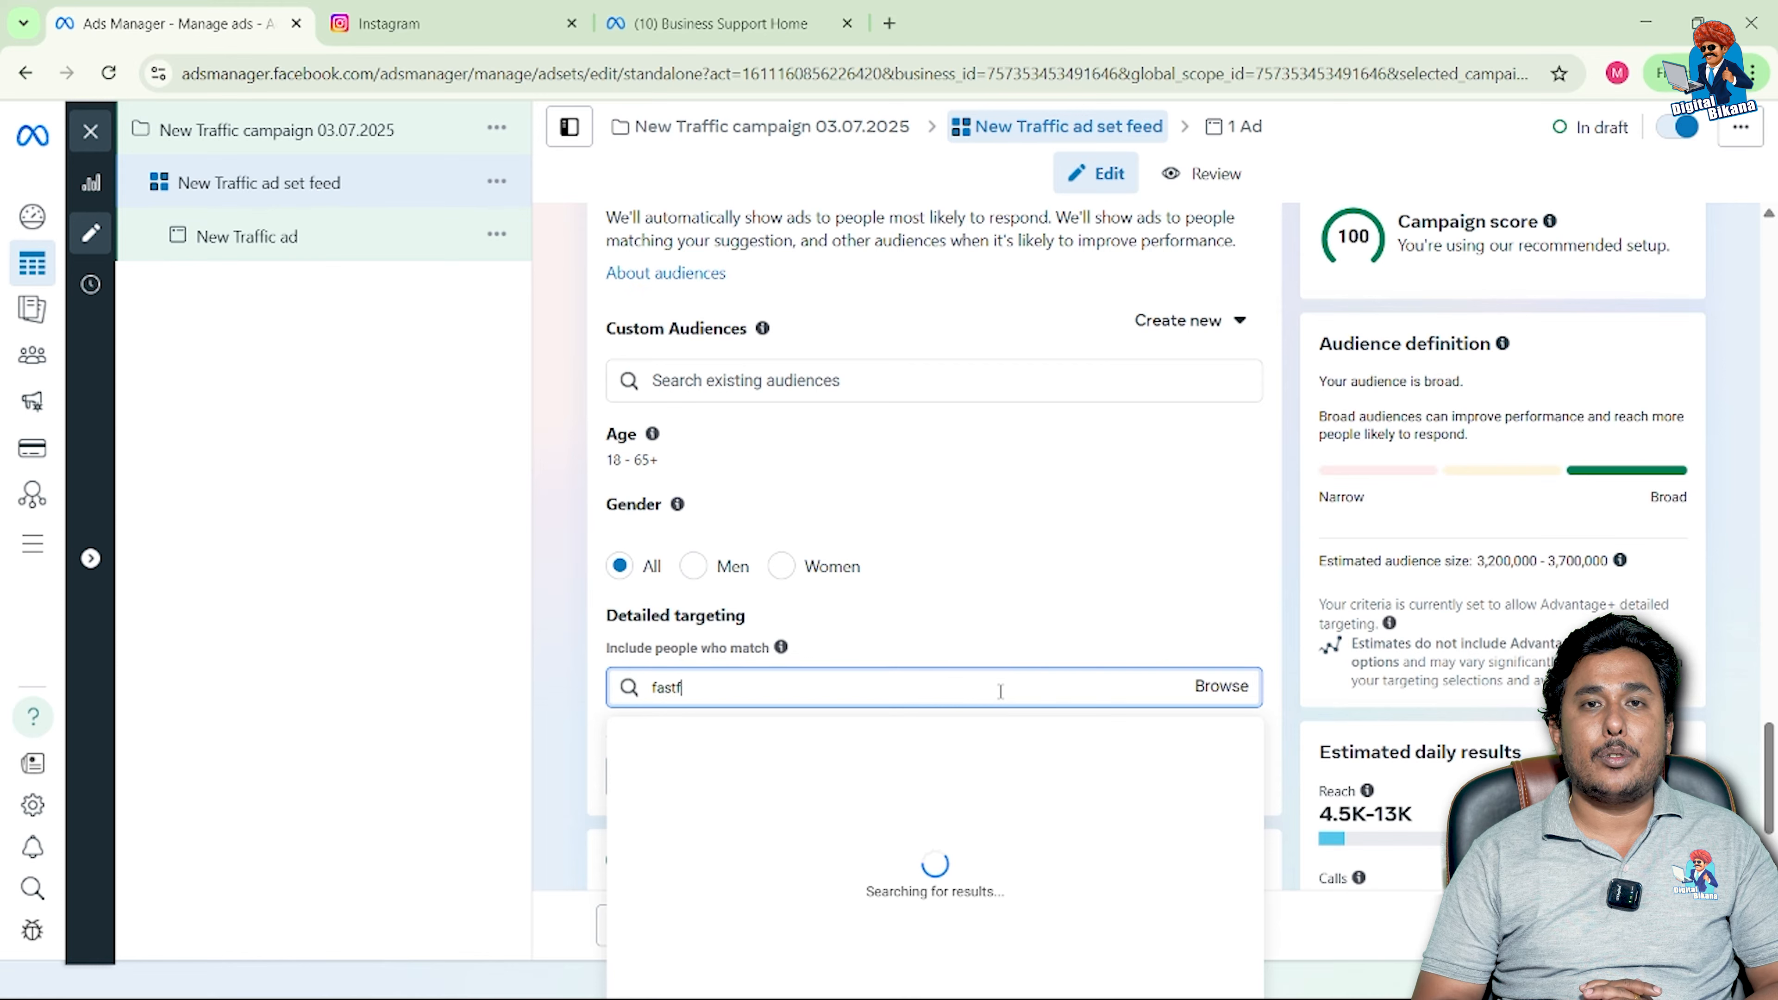
type("ood")
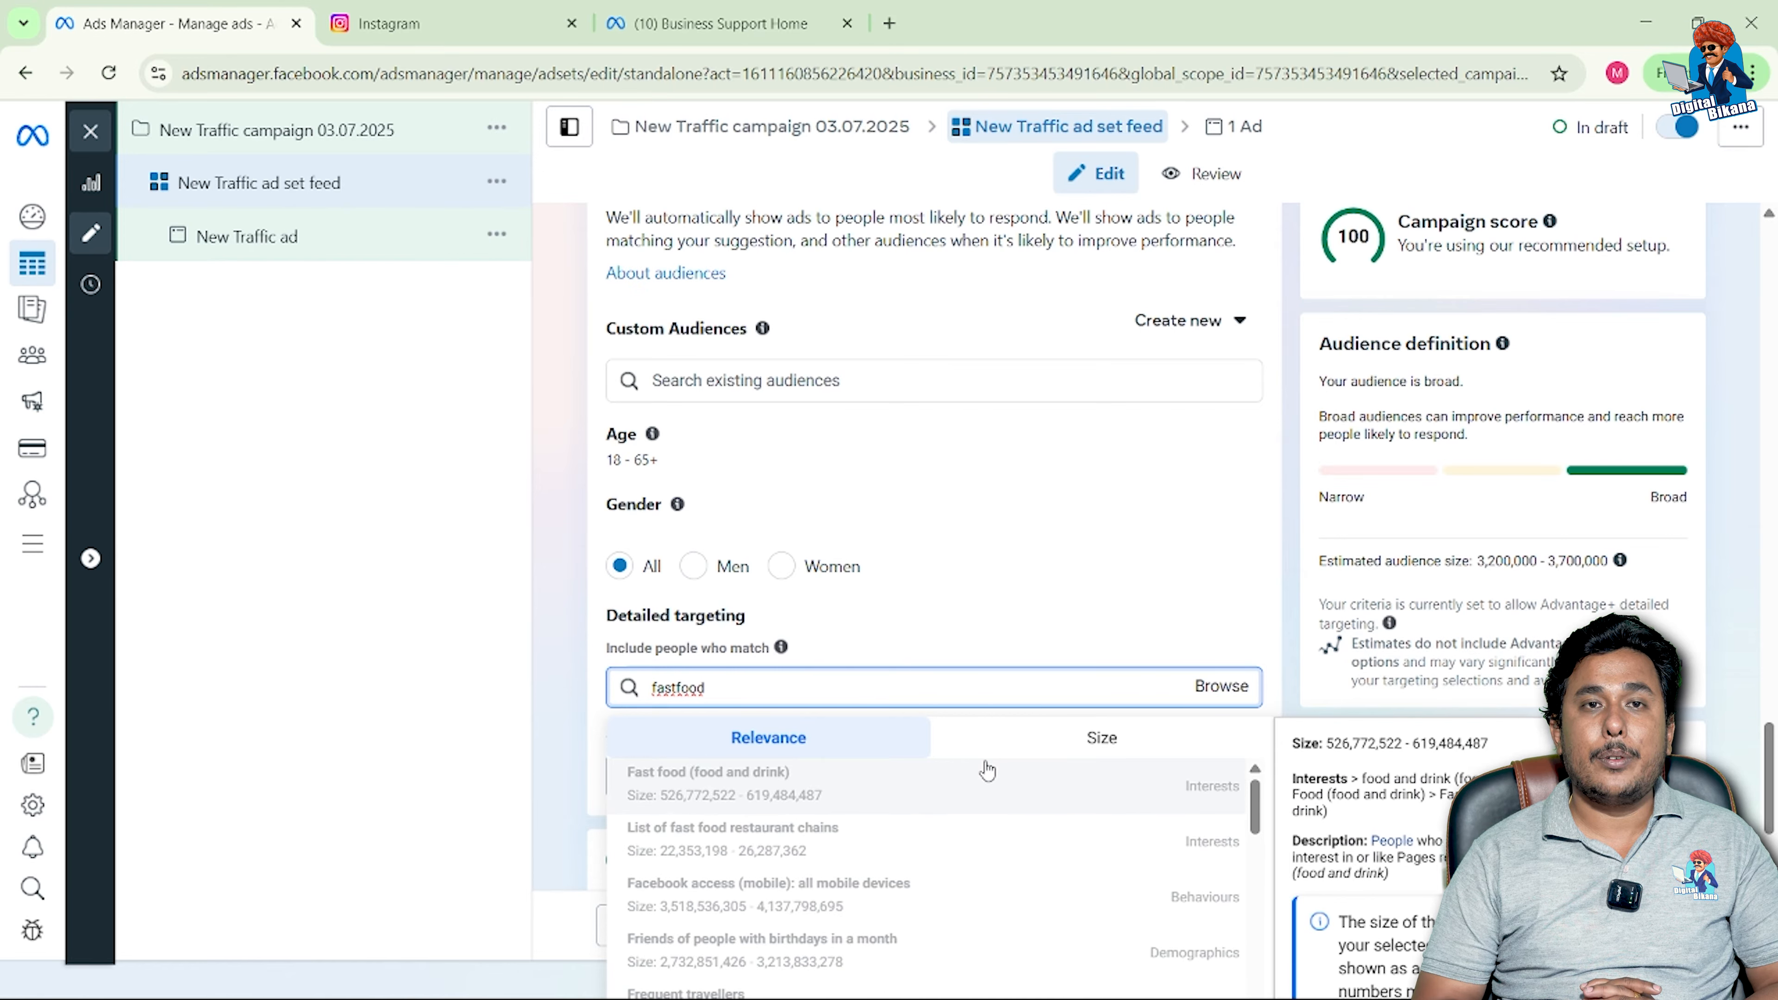
left_click(777, 792)
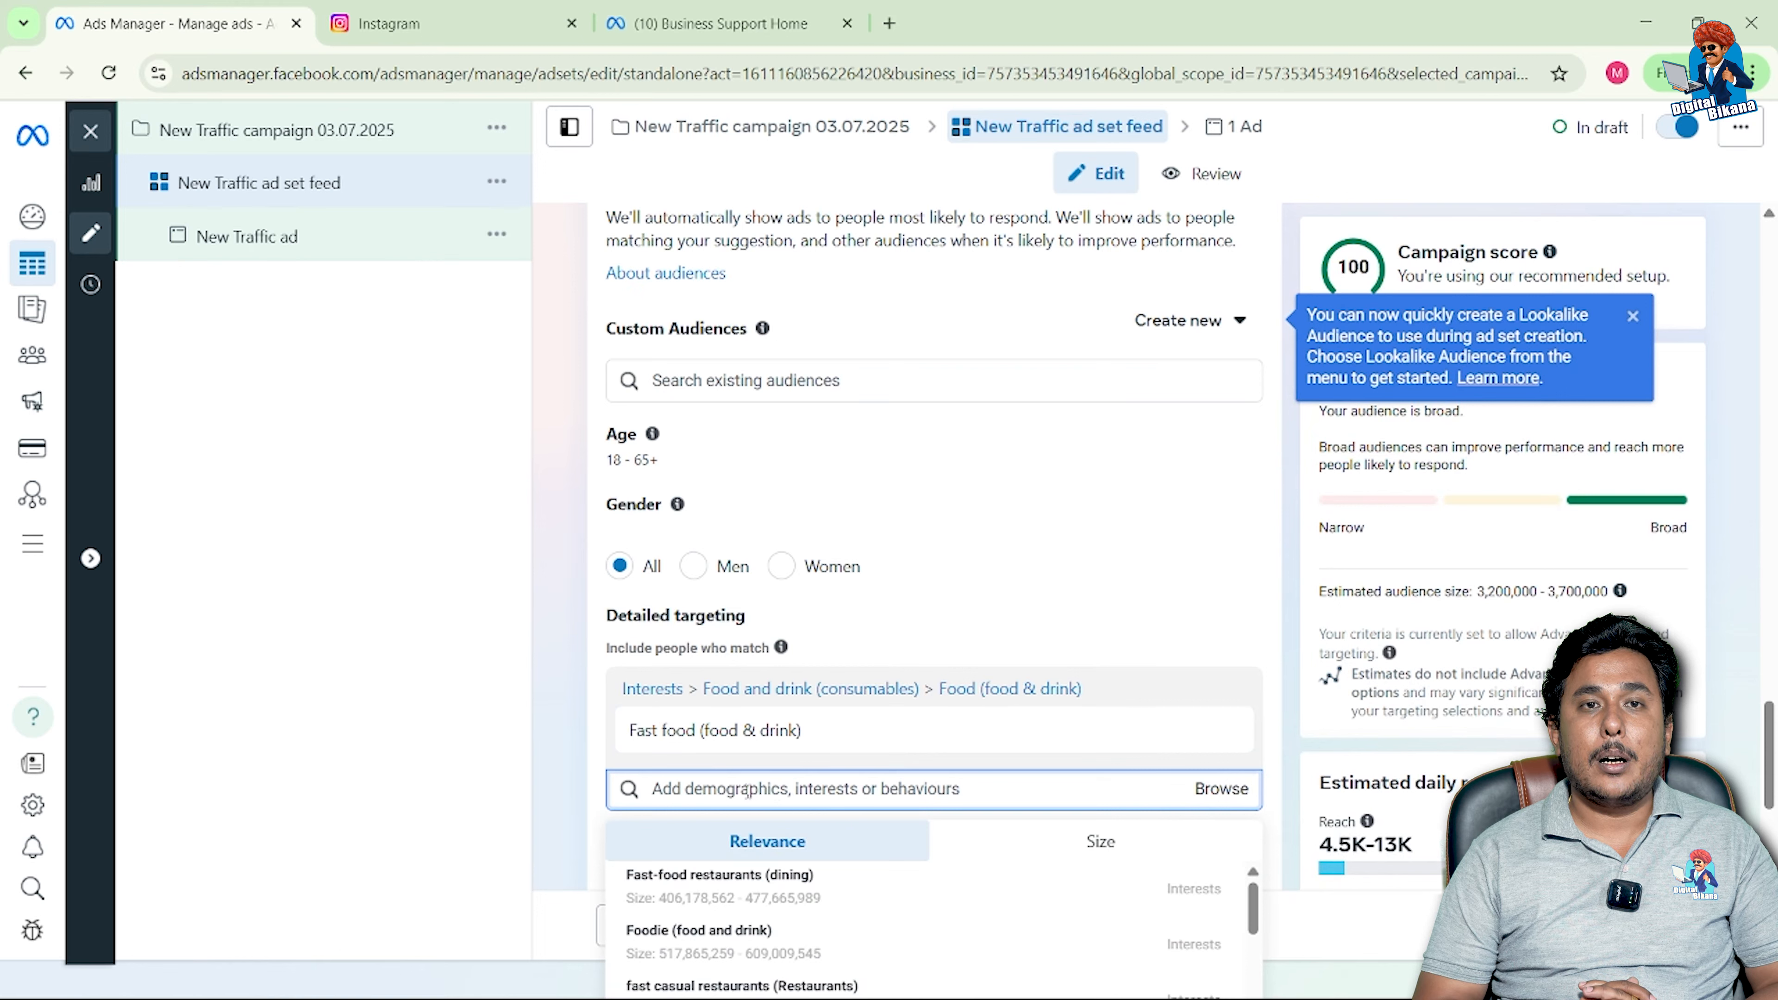
type("pi")
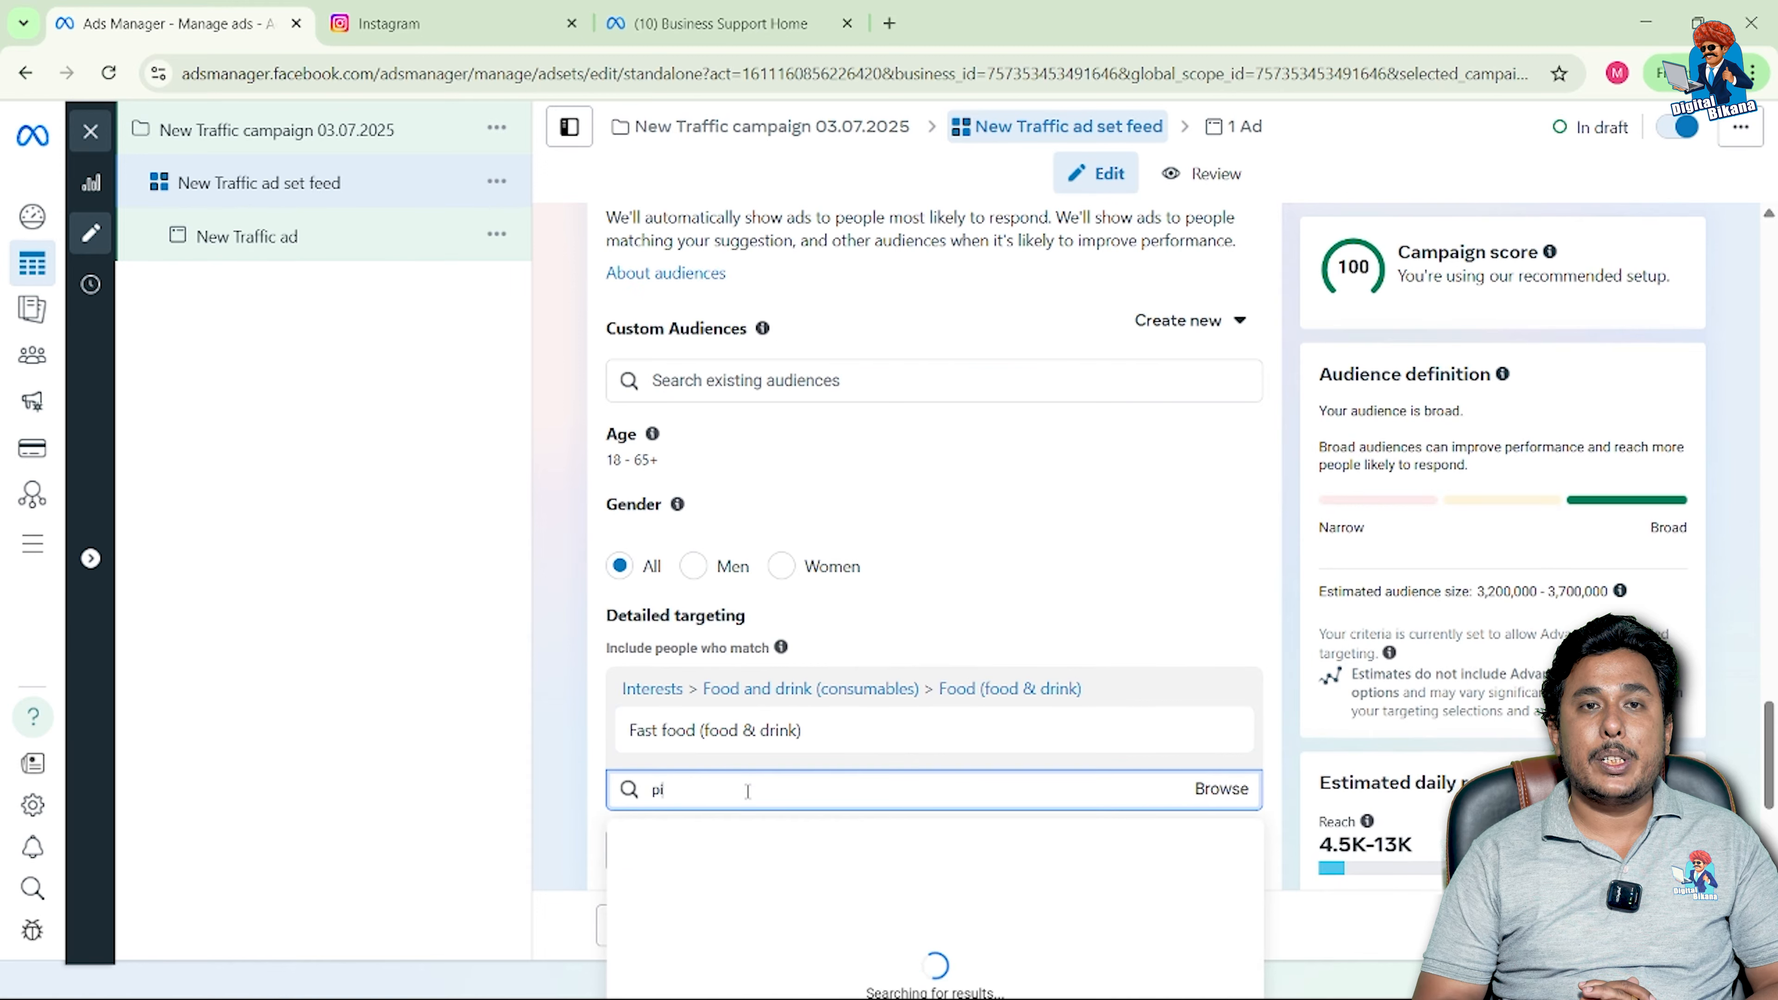
type("zza")
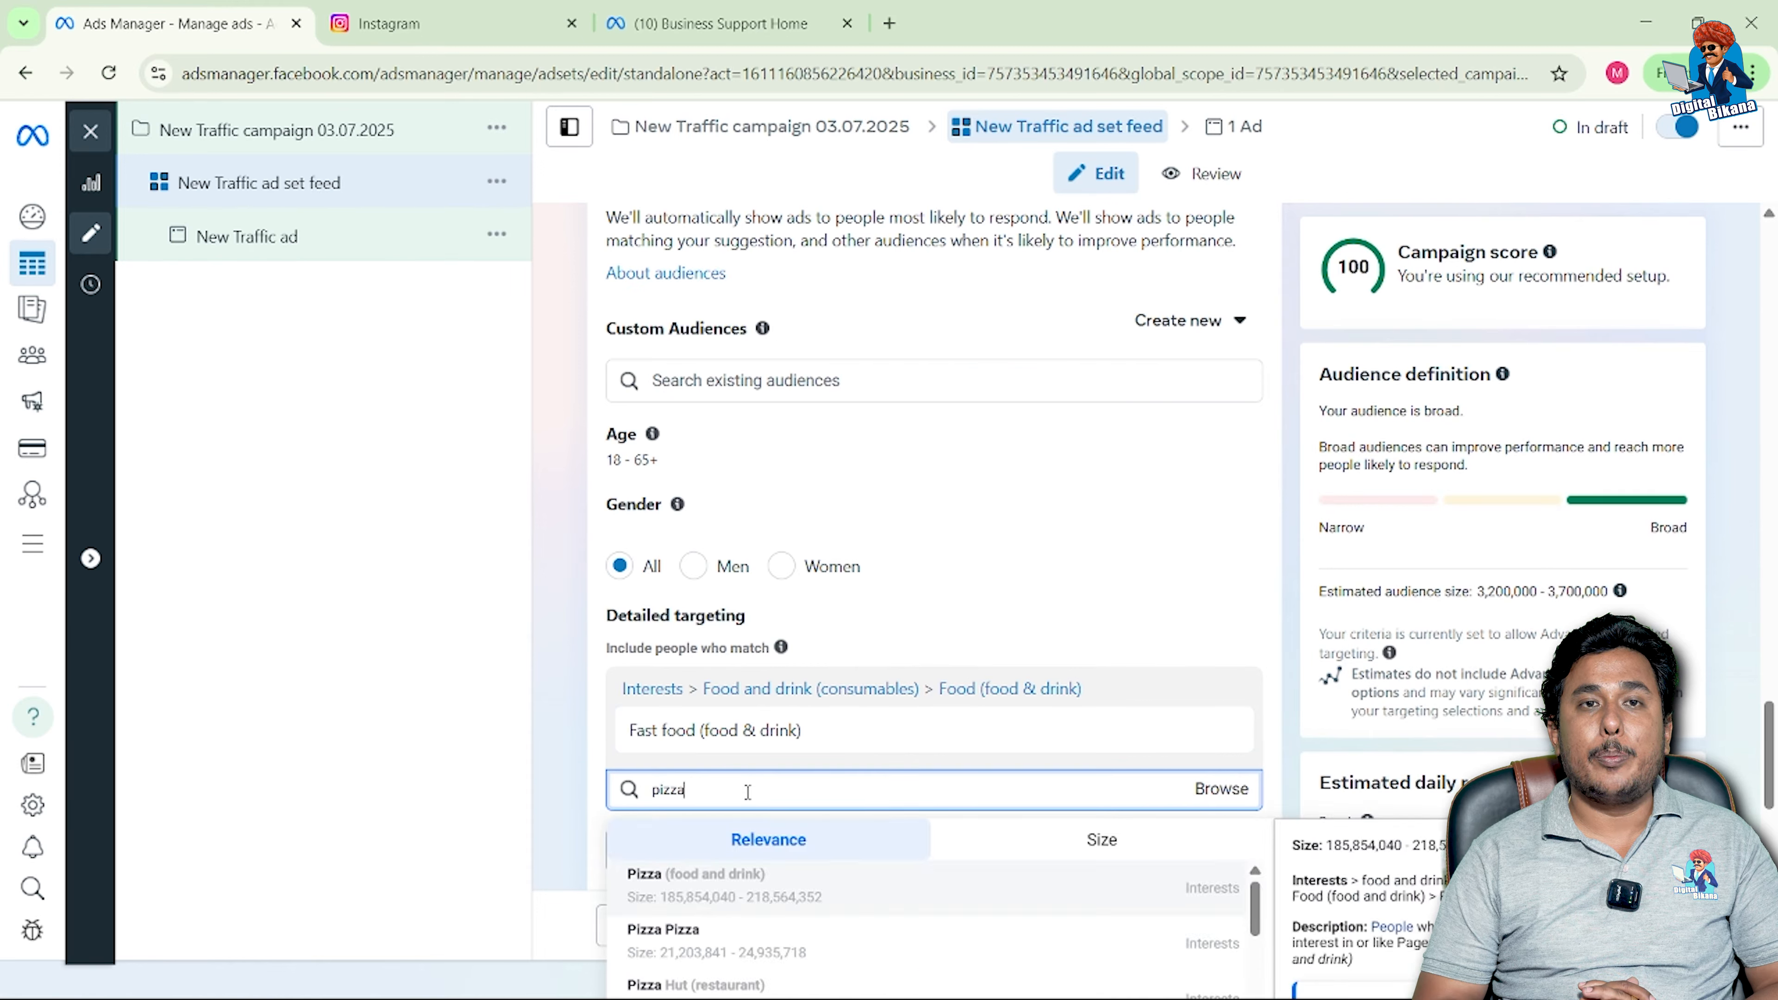
left_click(786, 889)
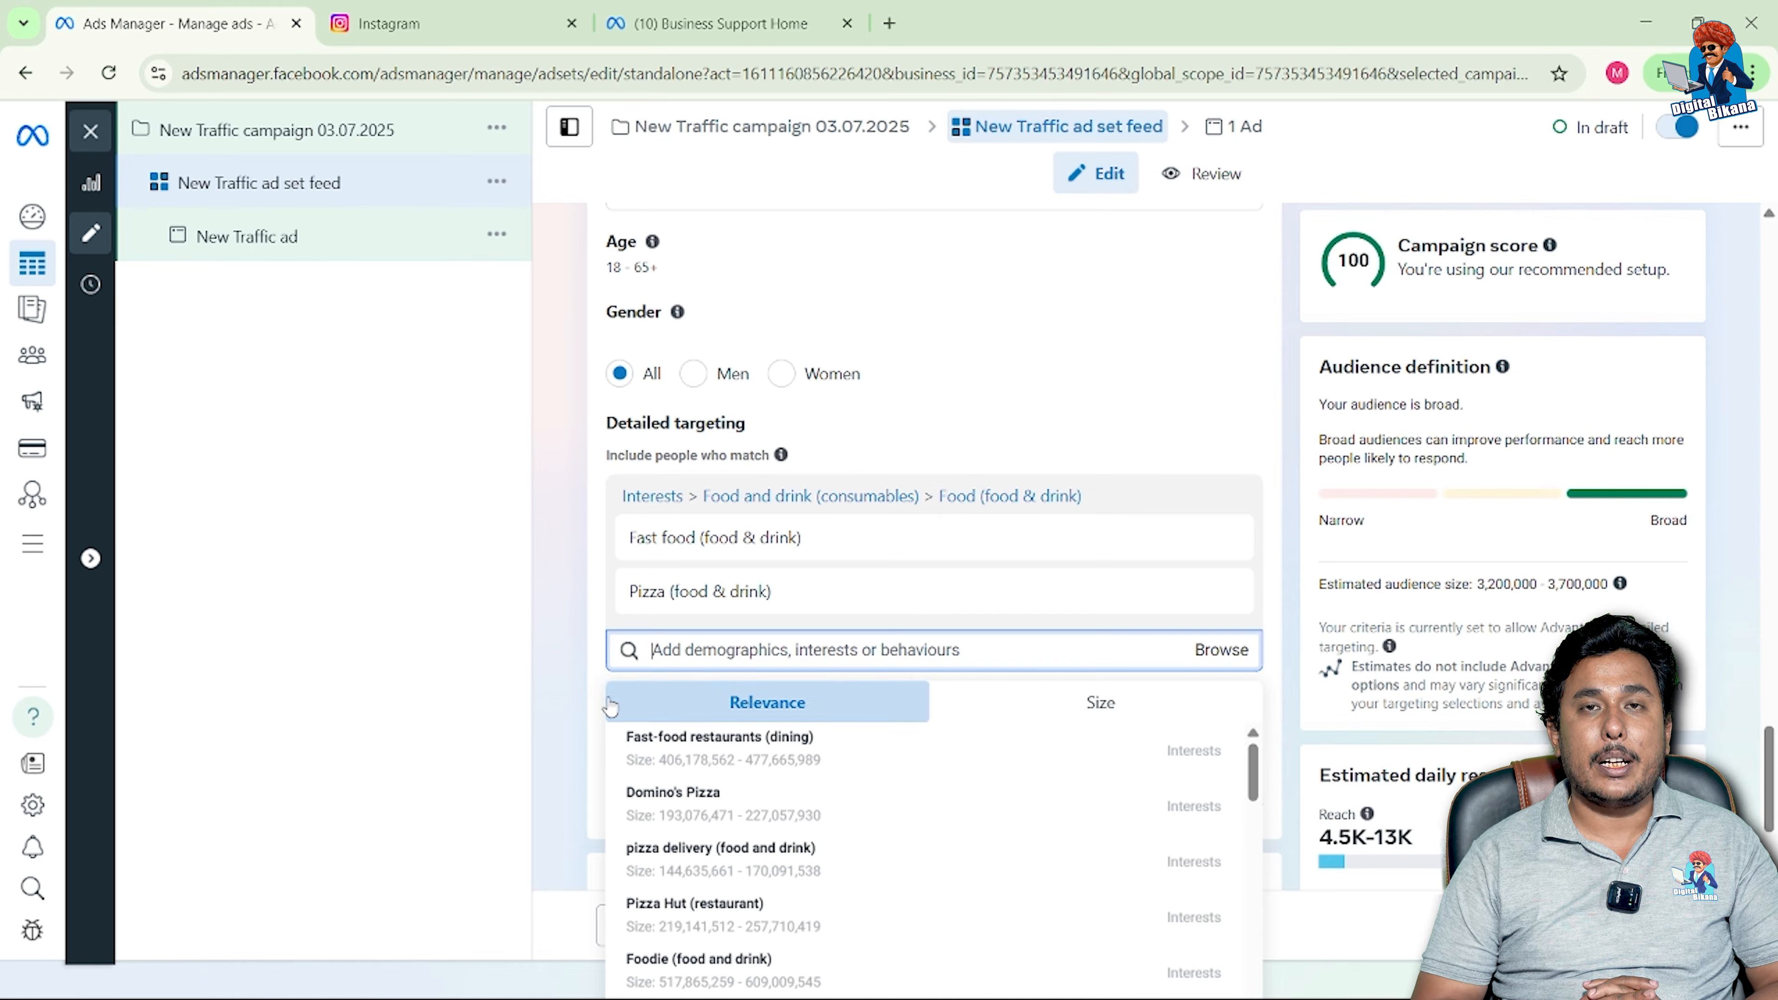
left_click(588, 709)
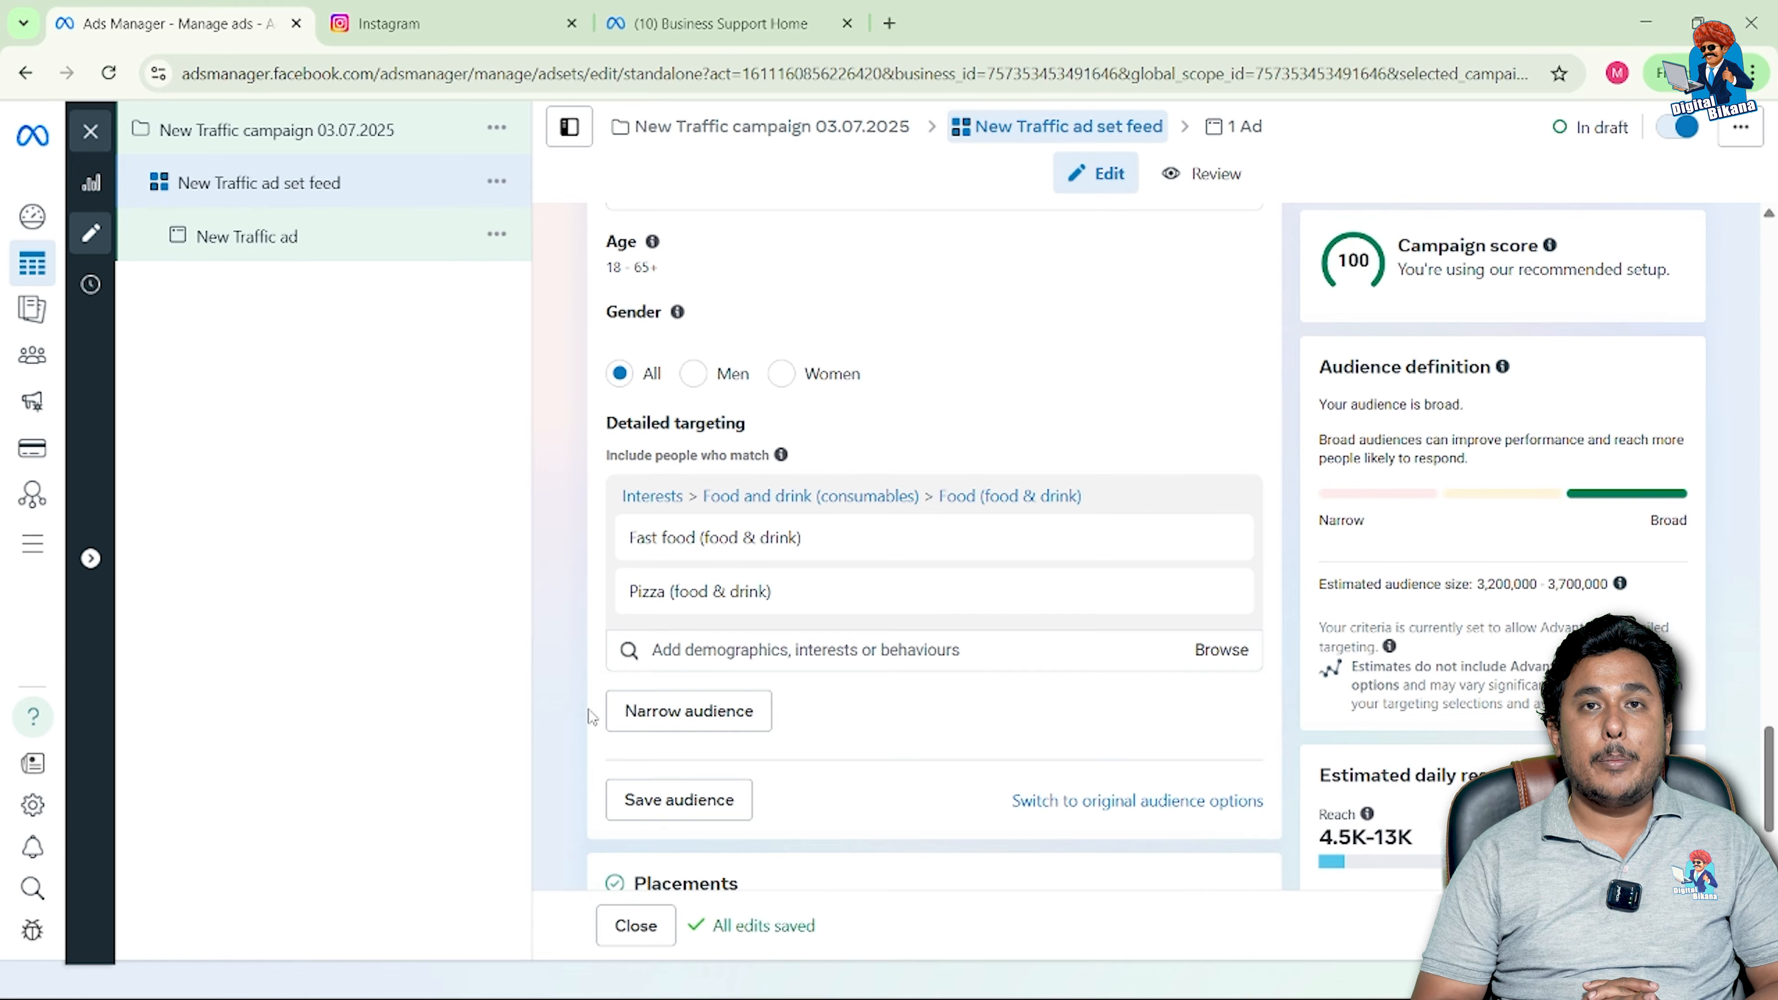
left_click(677, 730)
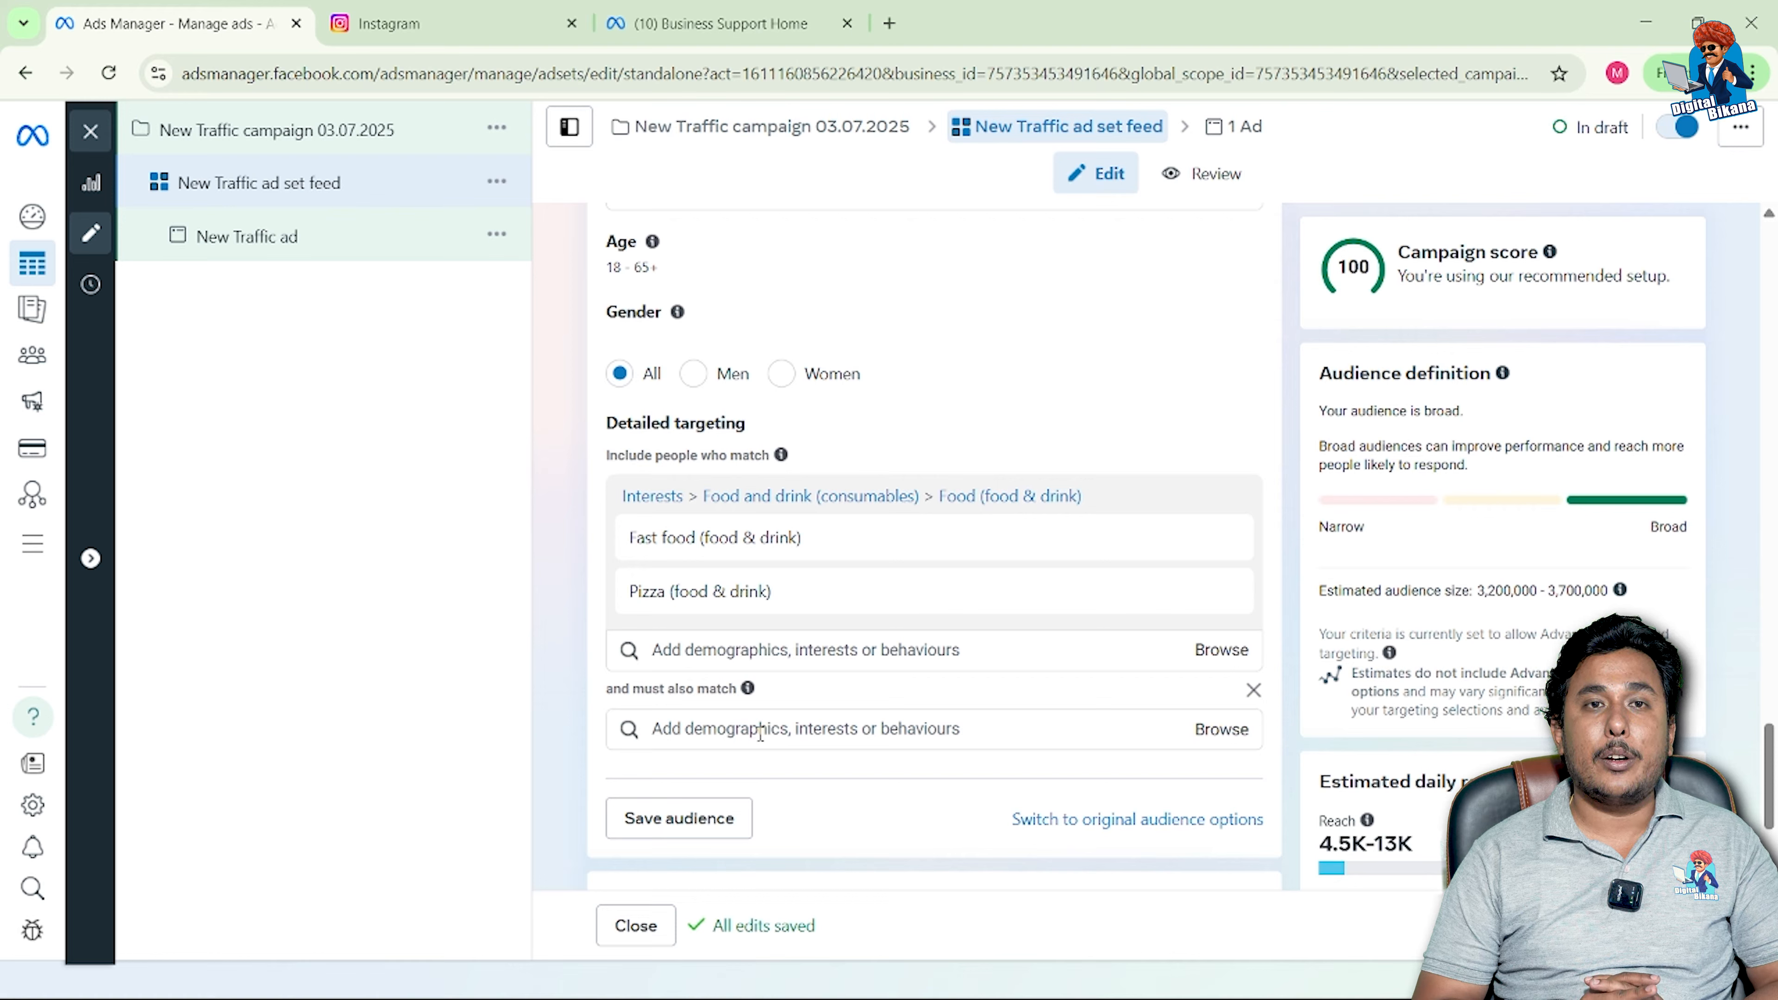
left_click(760, 730)
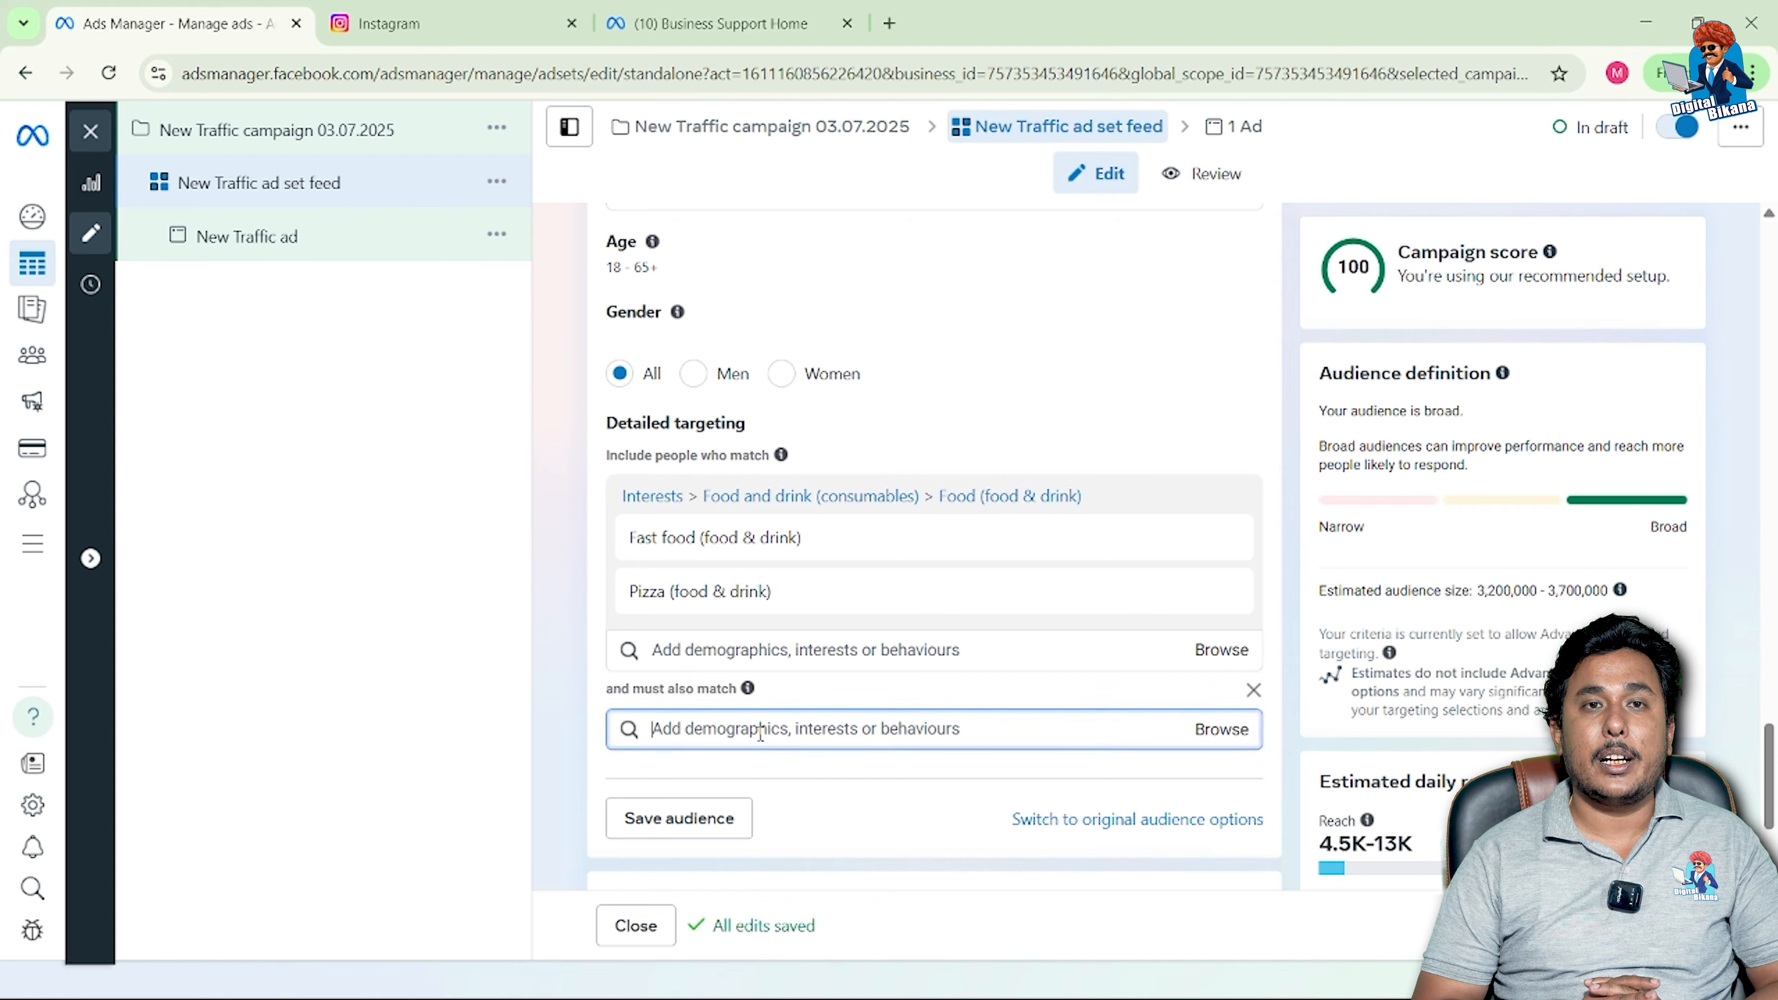
type("piz")
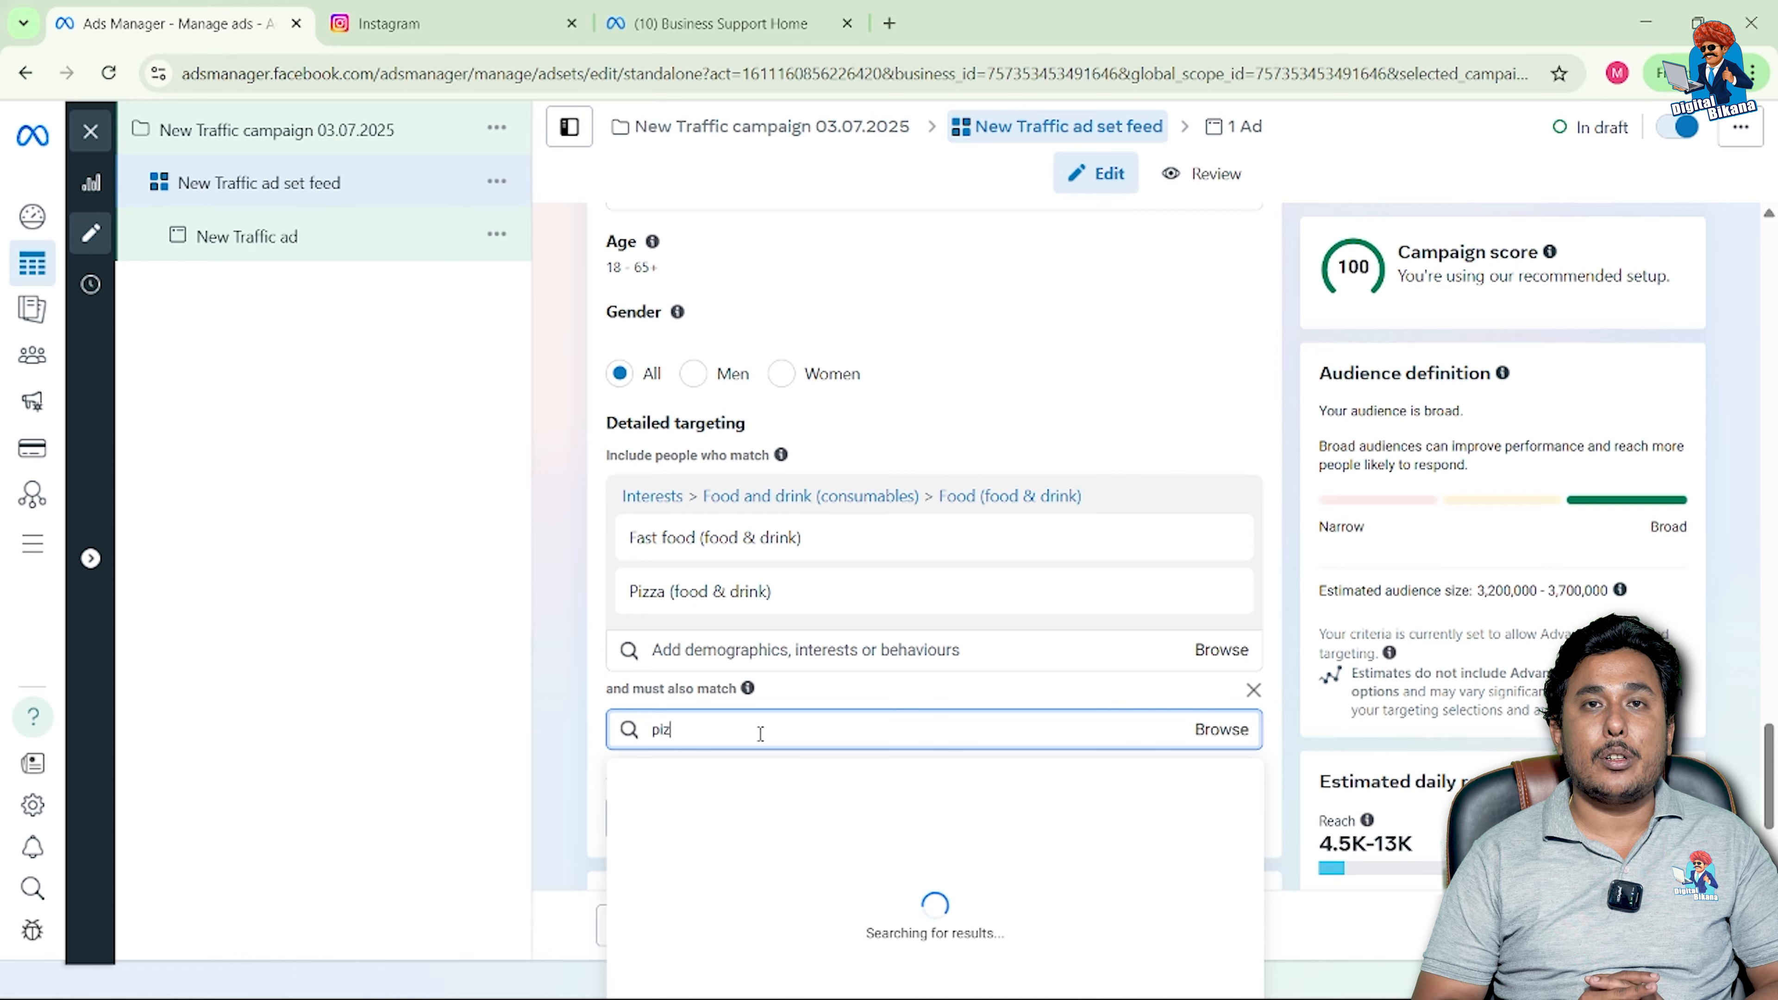
type("zahut")
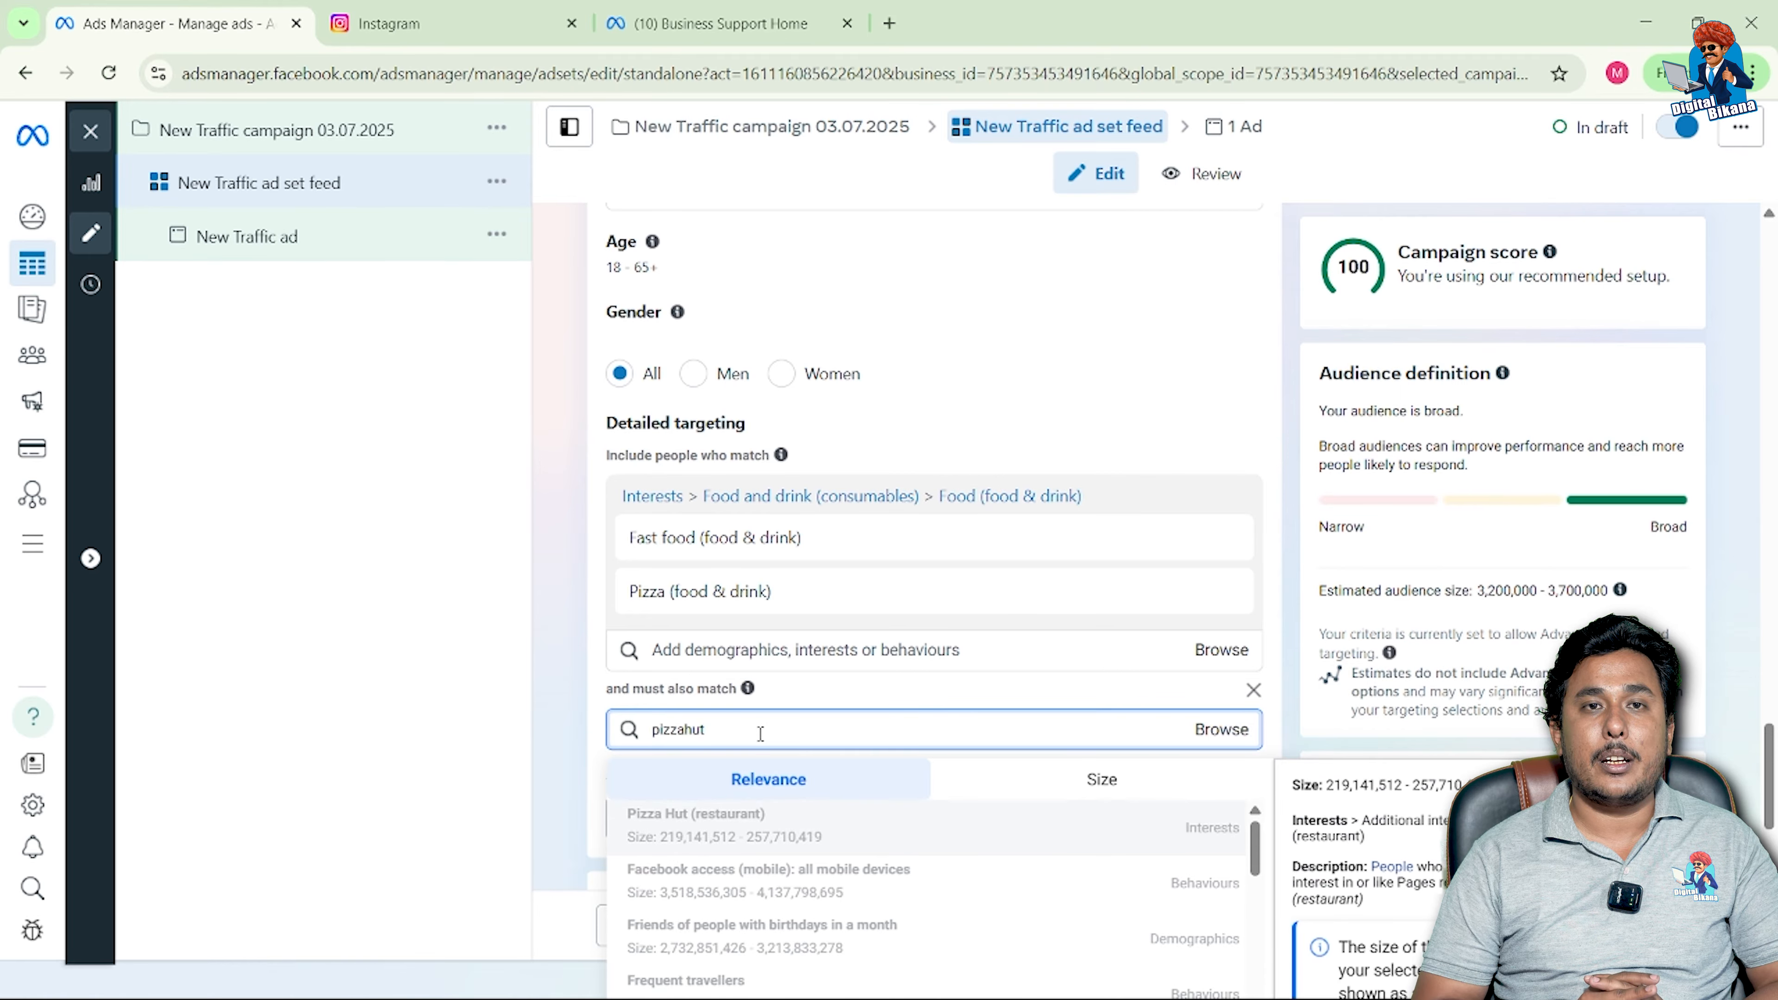
left_click(761, 832)
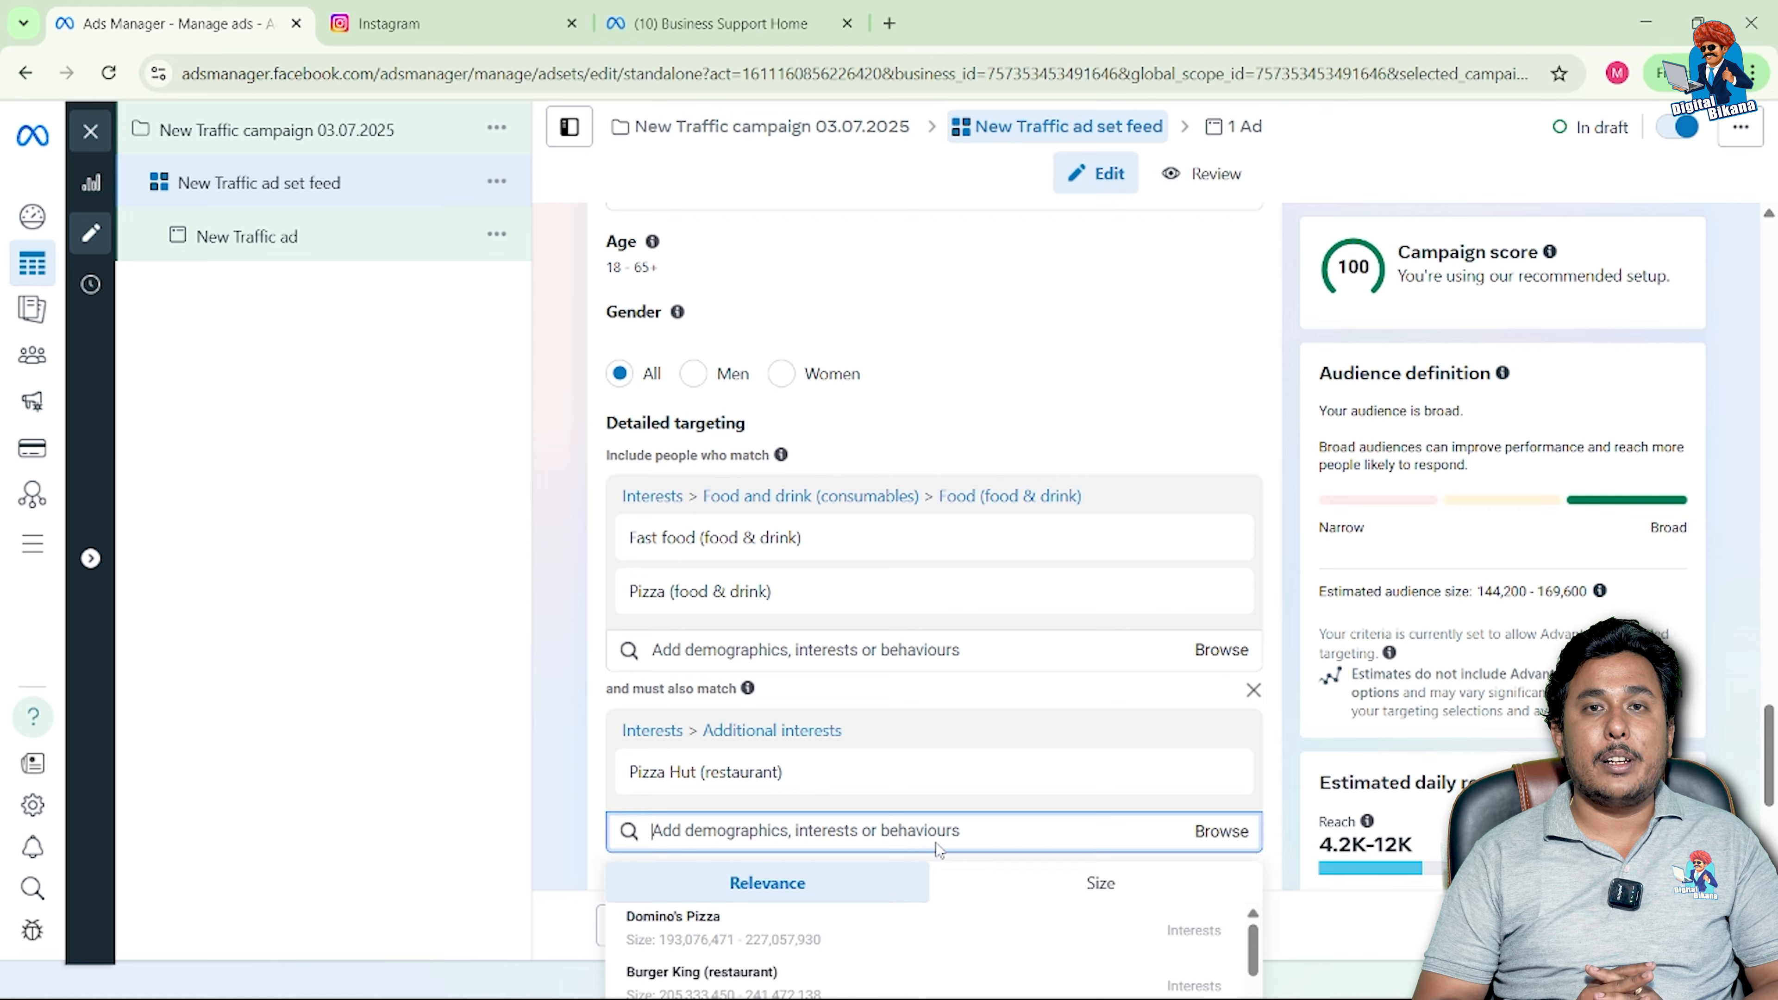
left_click(1278, 862)
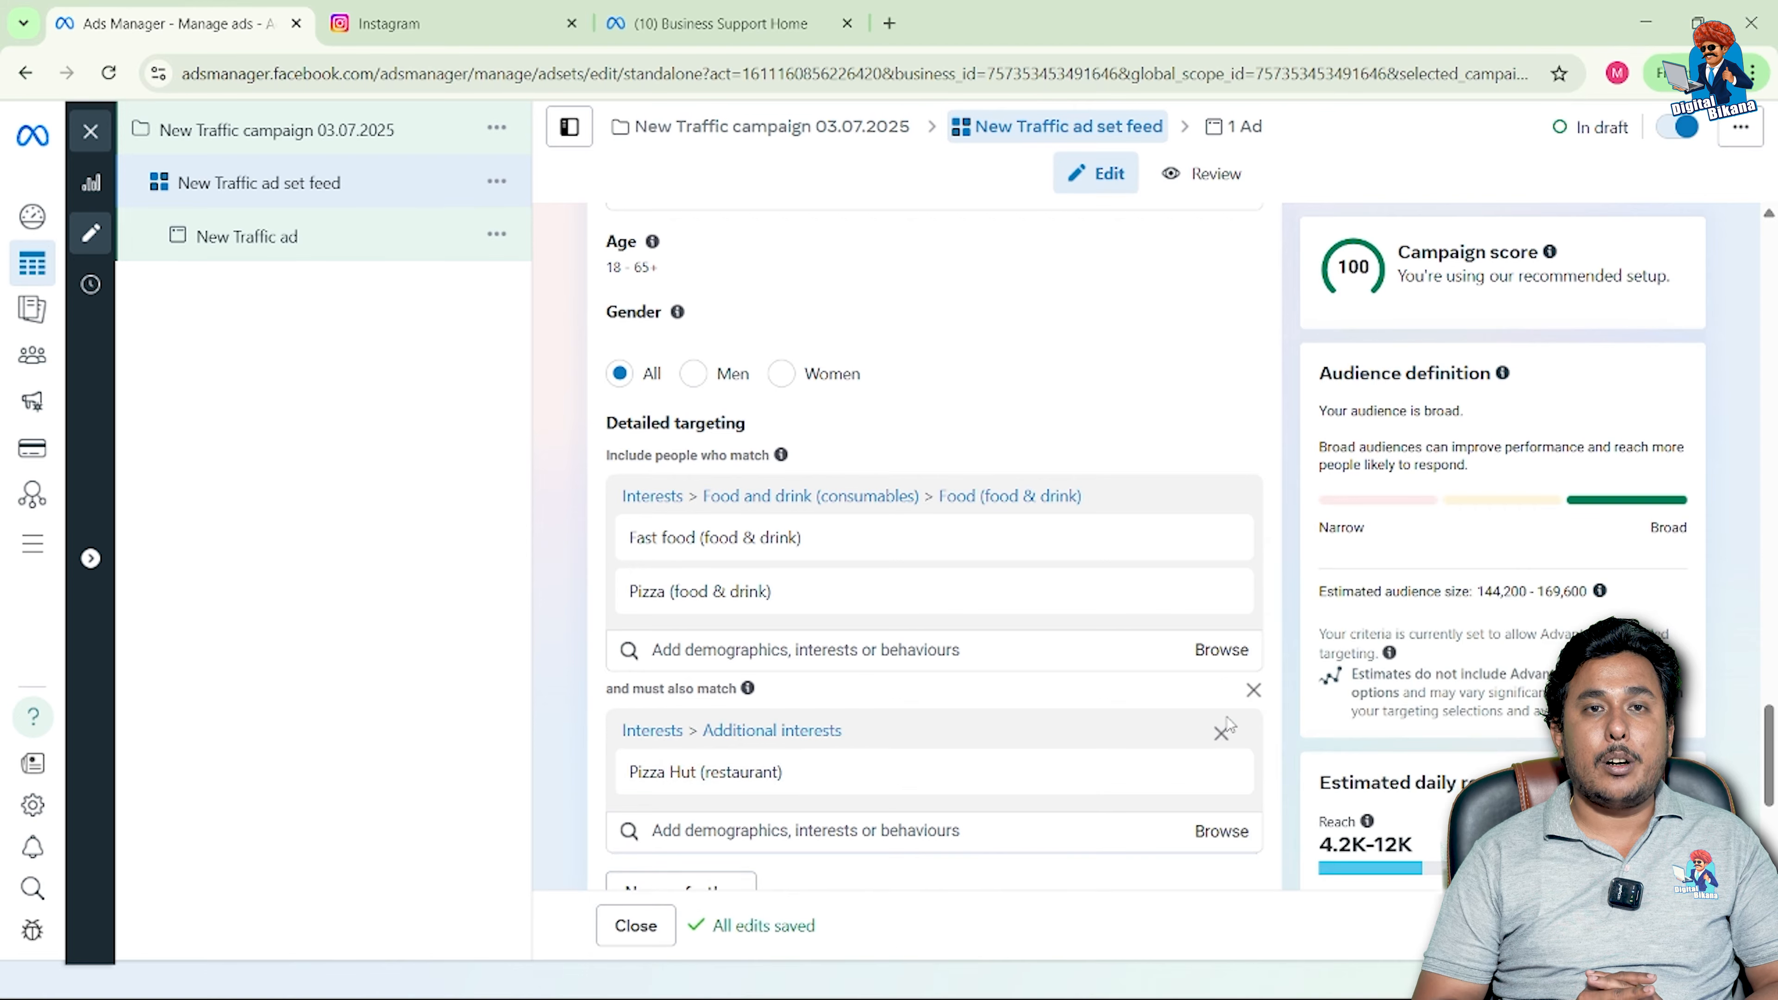
Step: Remove the Pizza Hut narrowing condition and open the Advantage+ placements settings for editing
left_click(1253, 690)
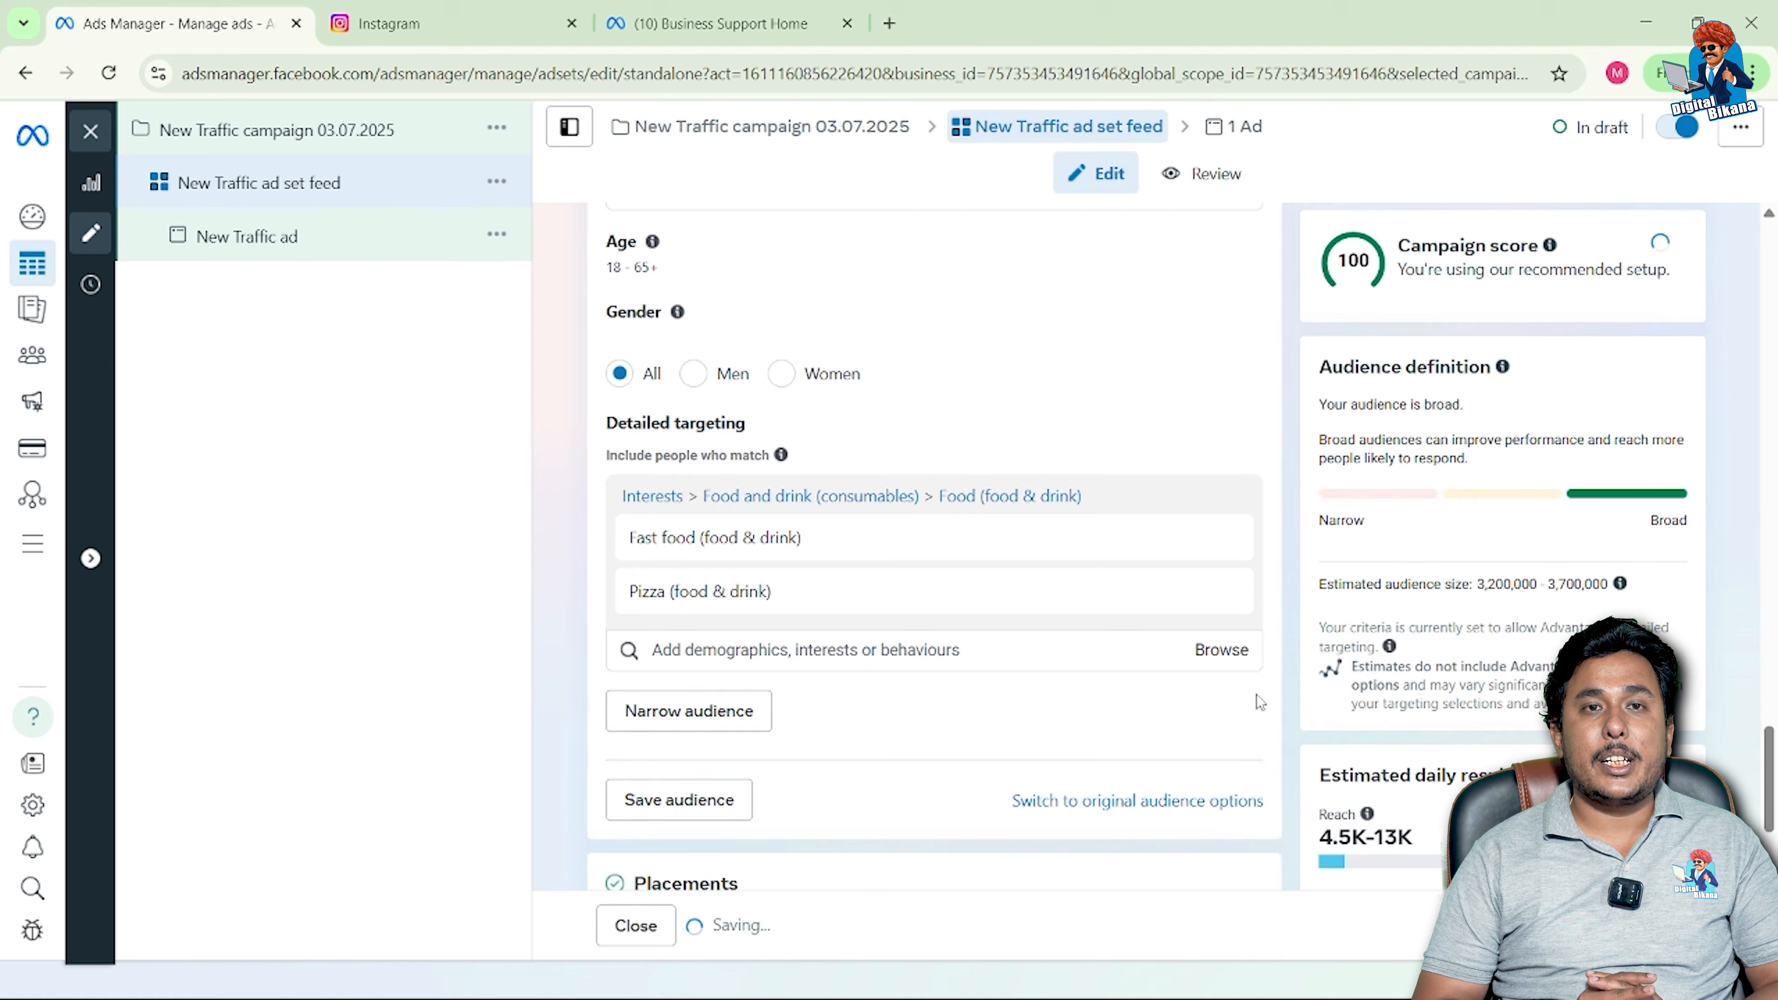
scroll(1087, 745, "down", 3)
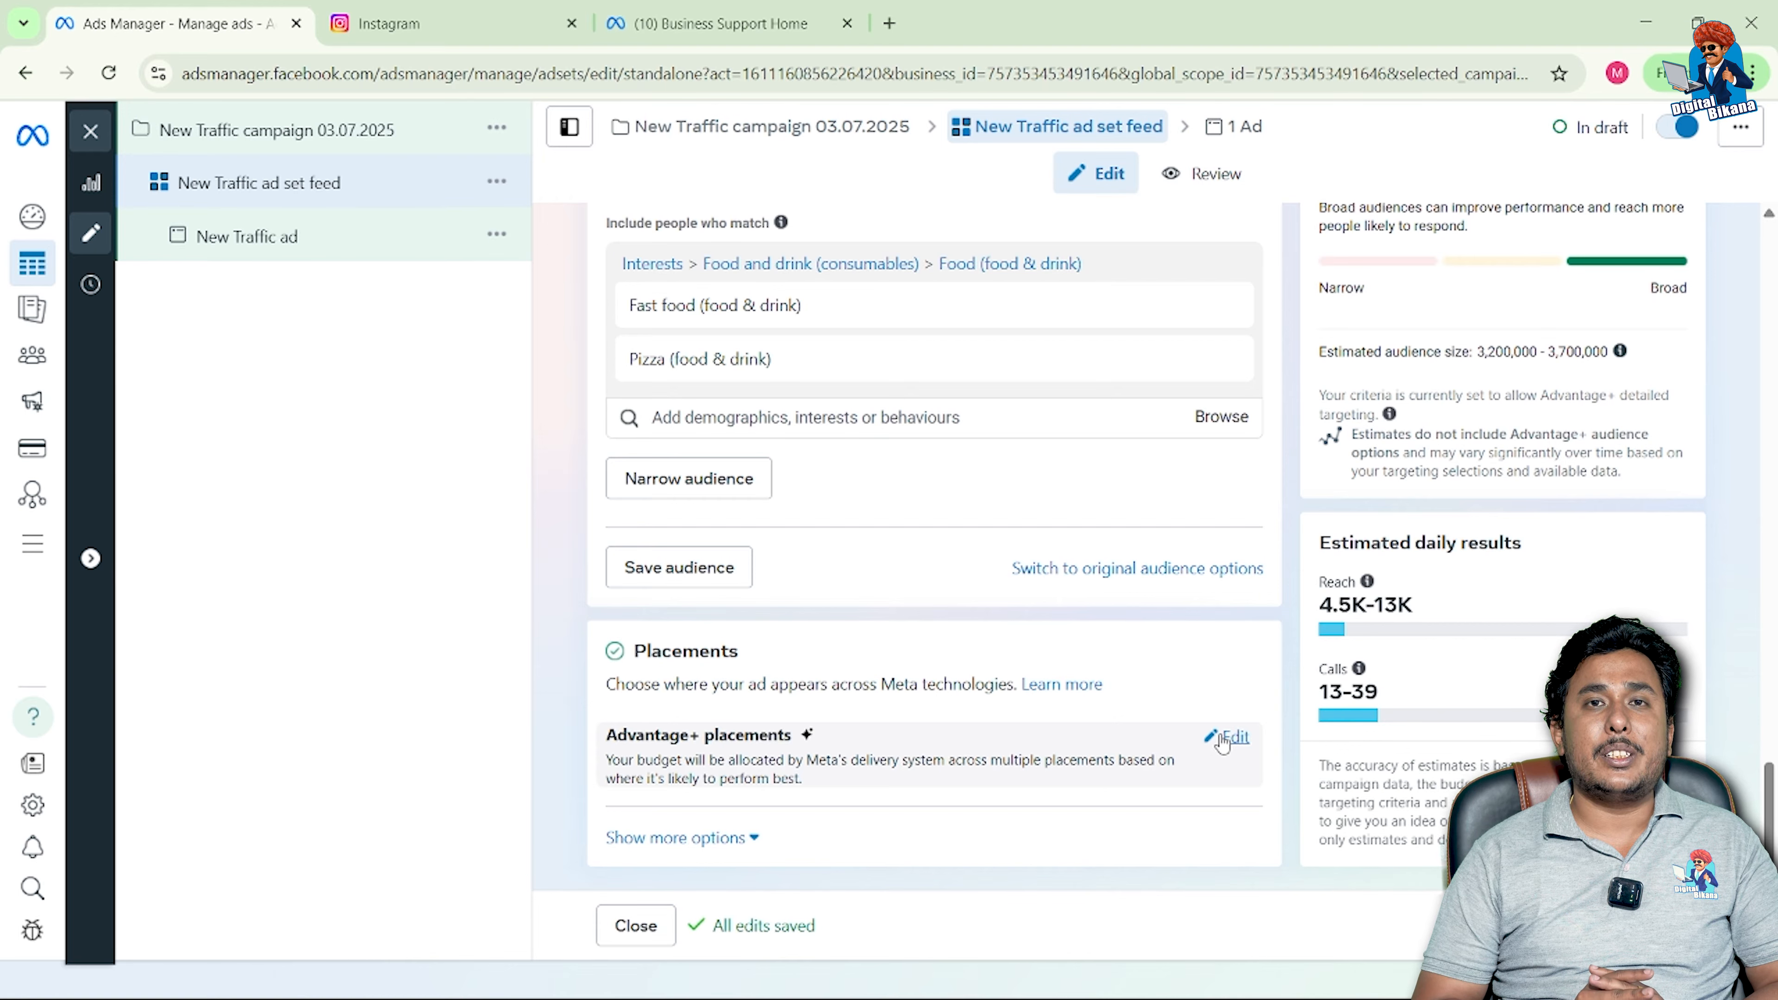
left_click(1223, 742)
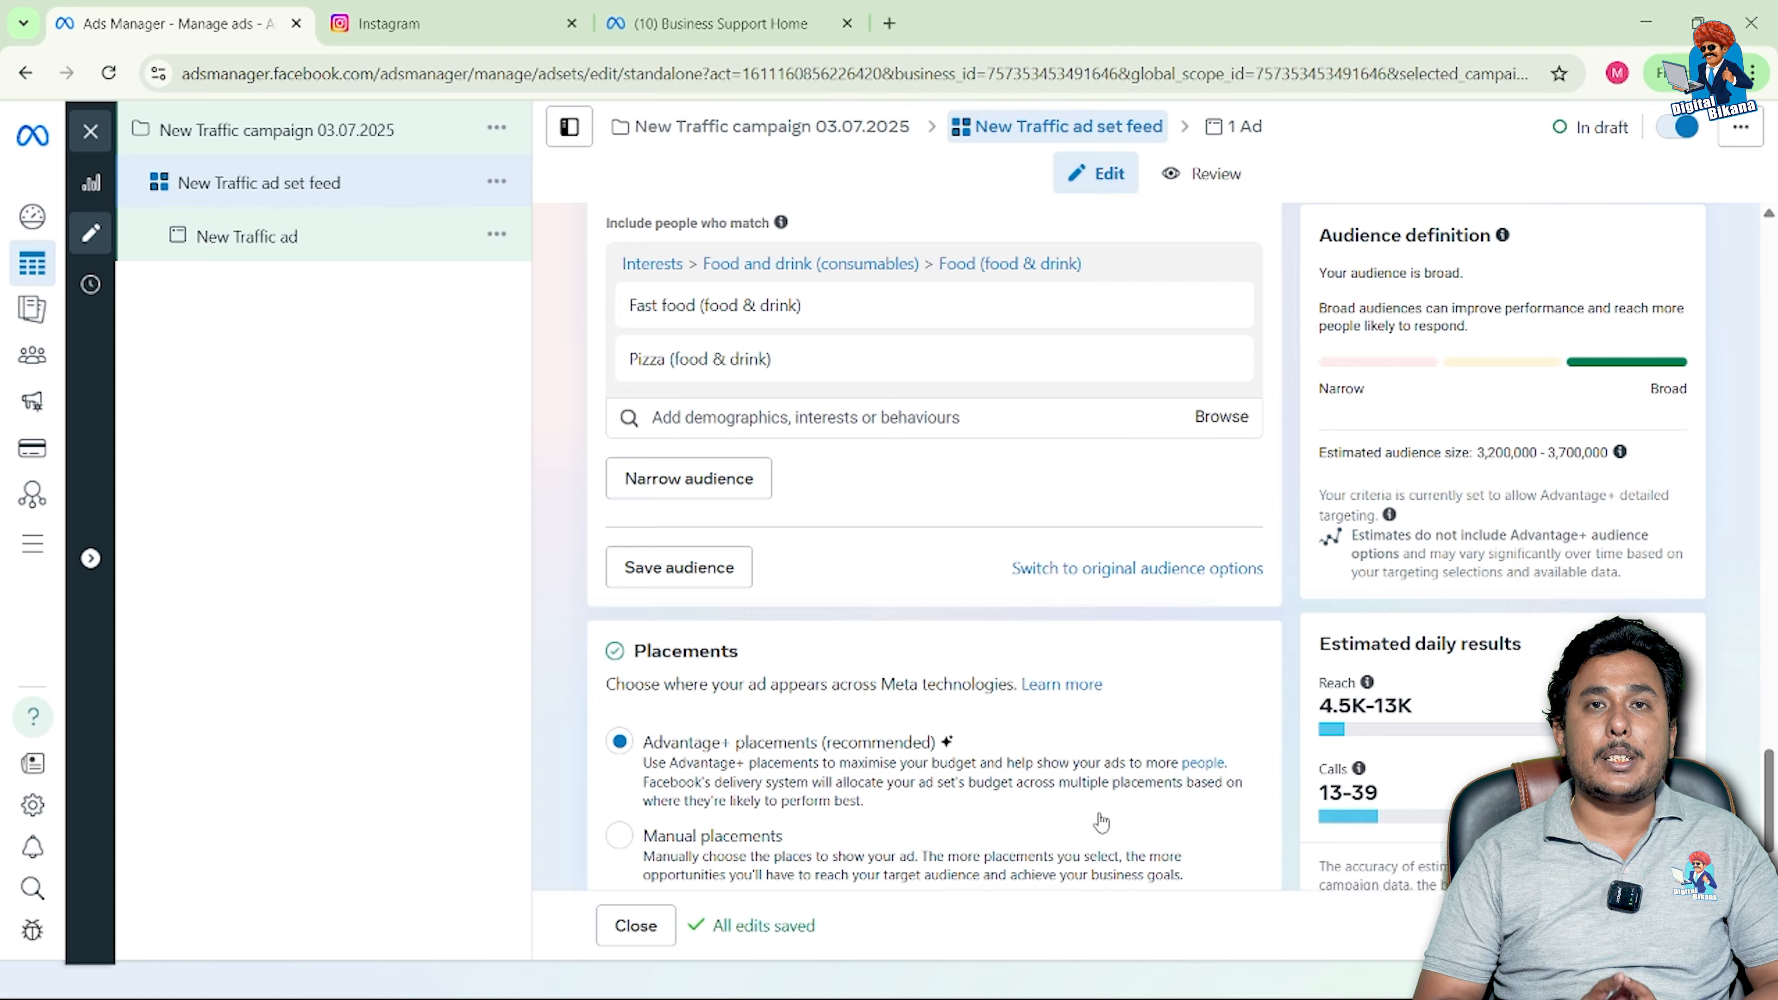
scroll(1101, 823, "down", 2)
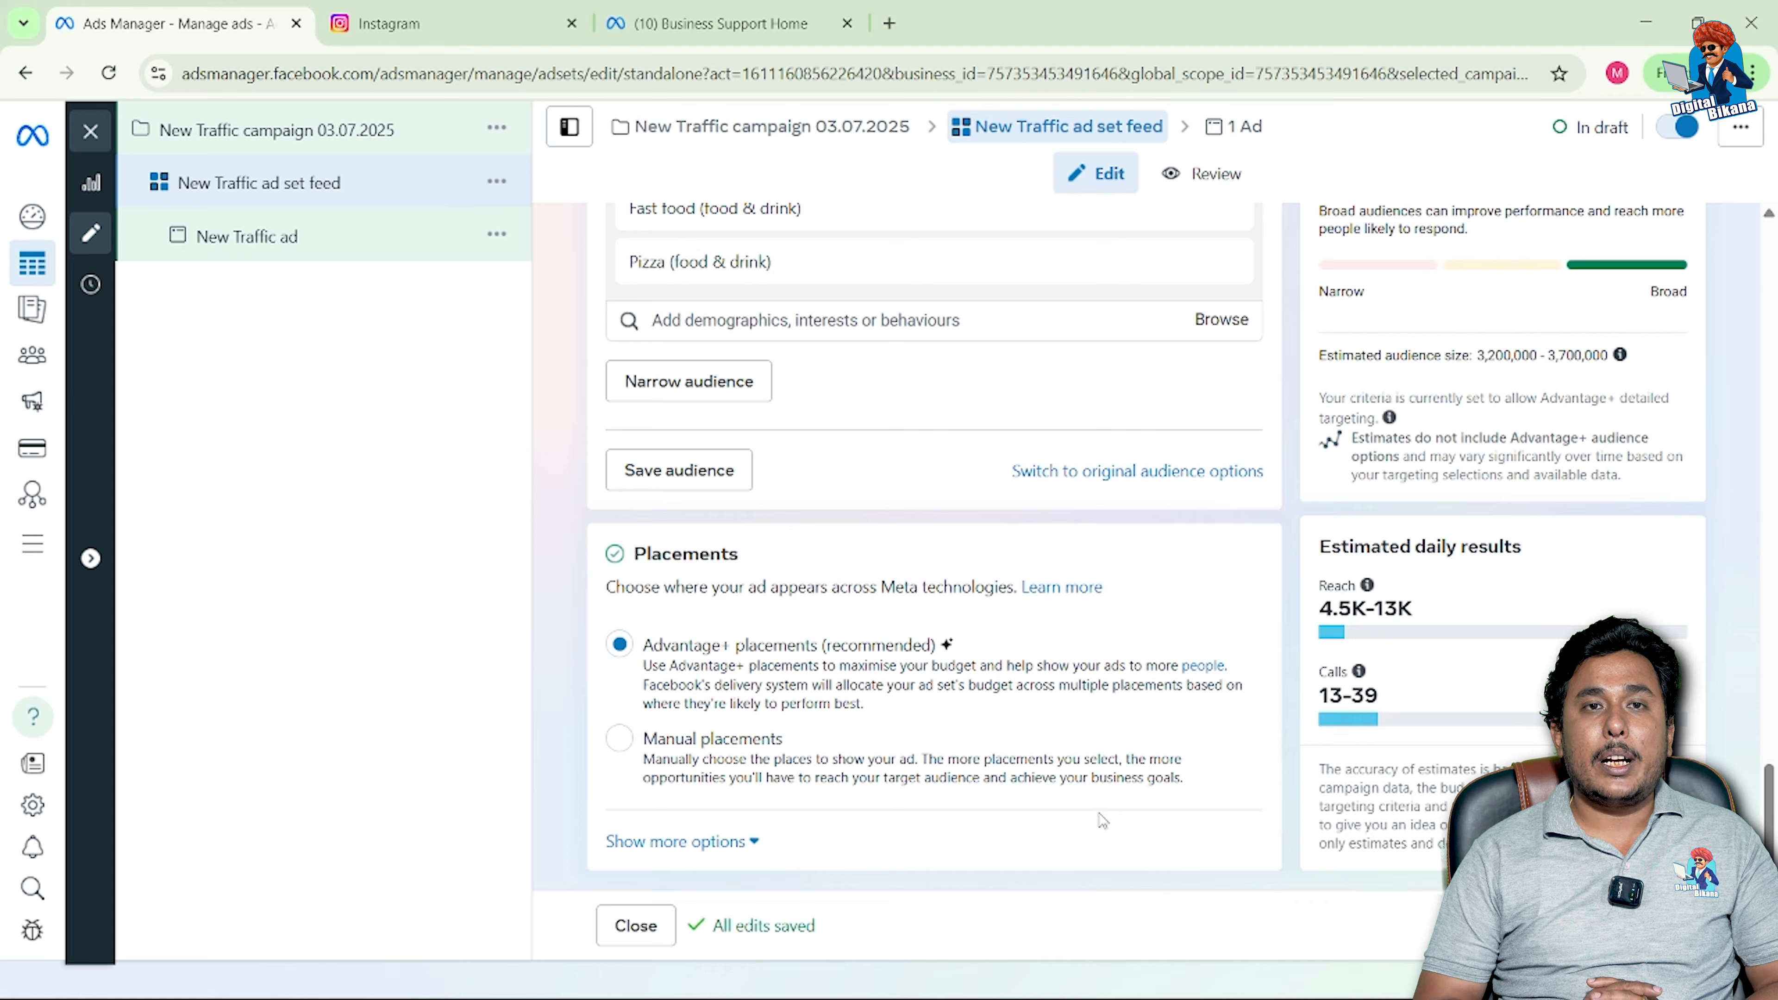
Step: Choose Manual placements and review the Facebook and Instagram platform and placement checkboxes
left_click(619, 737)
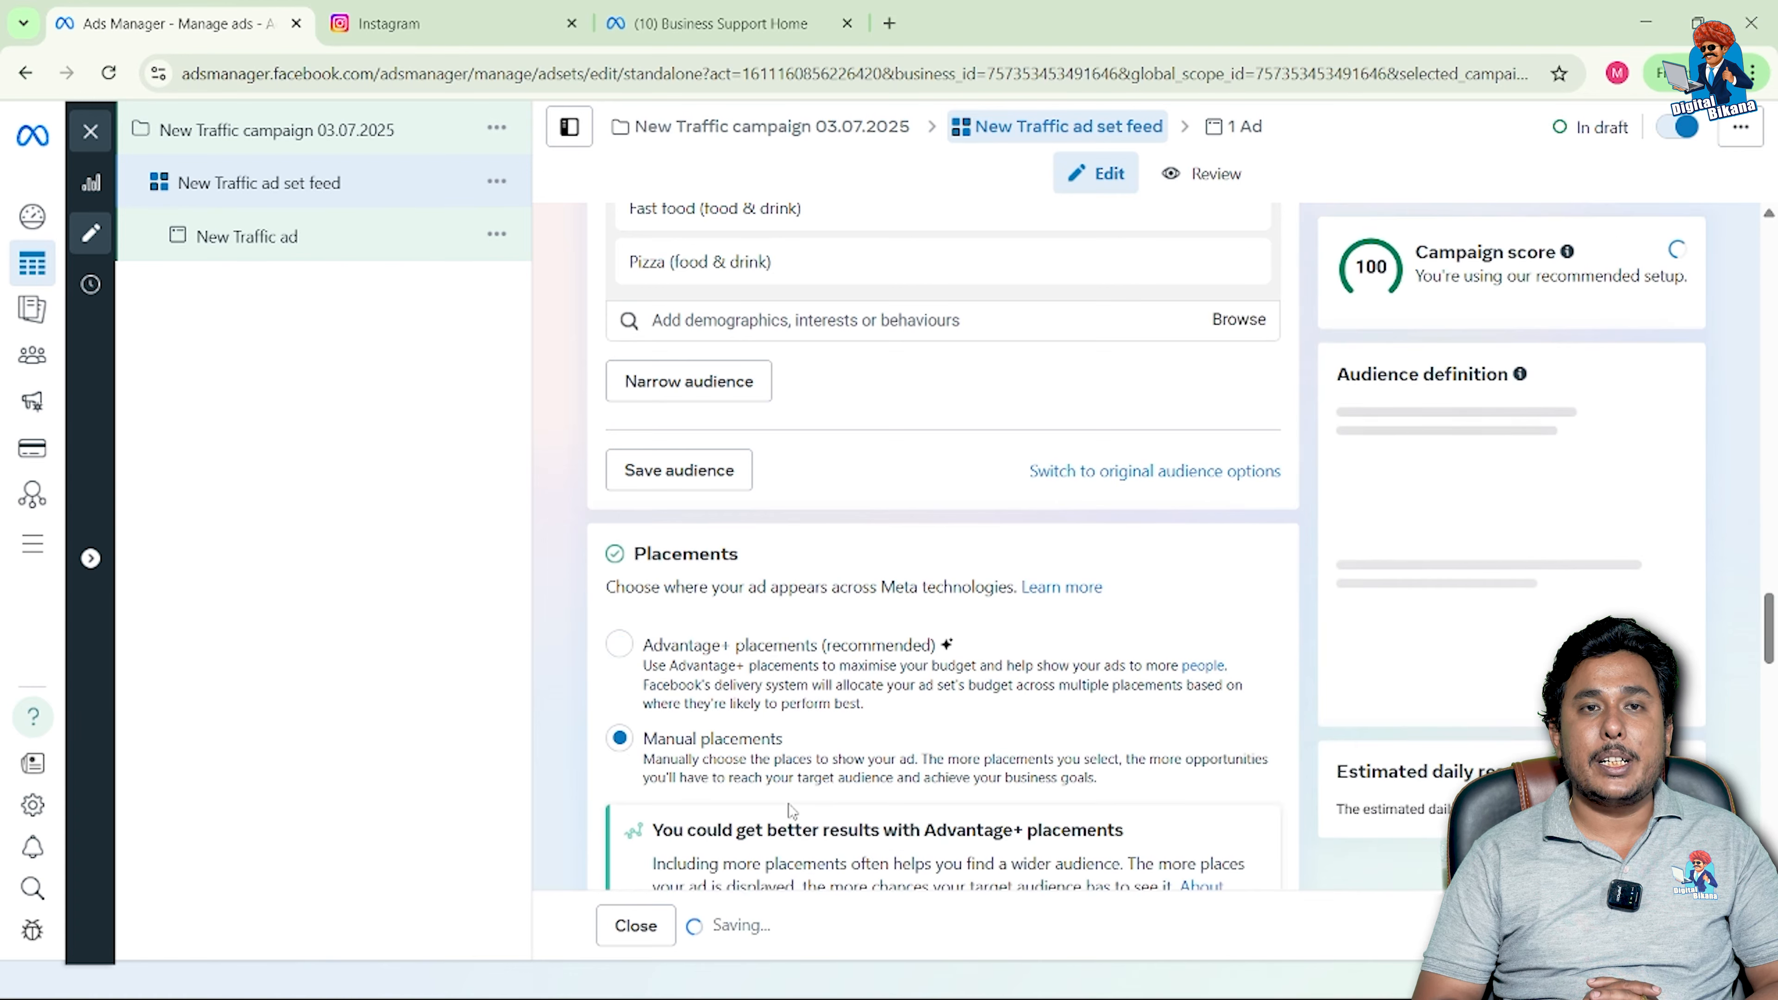
scroll(791, 811, "down", 5)
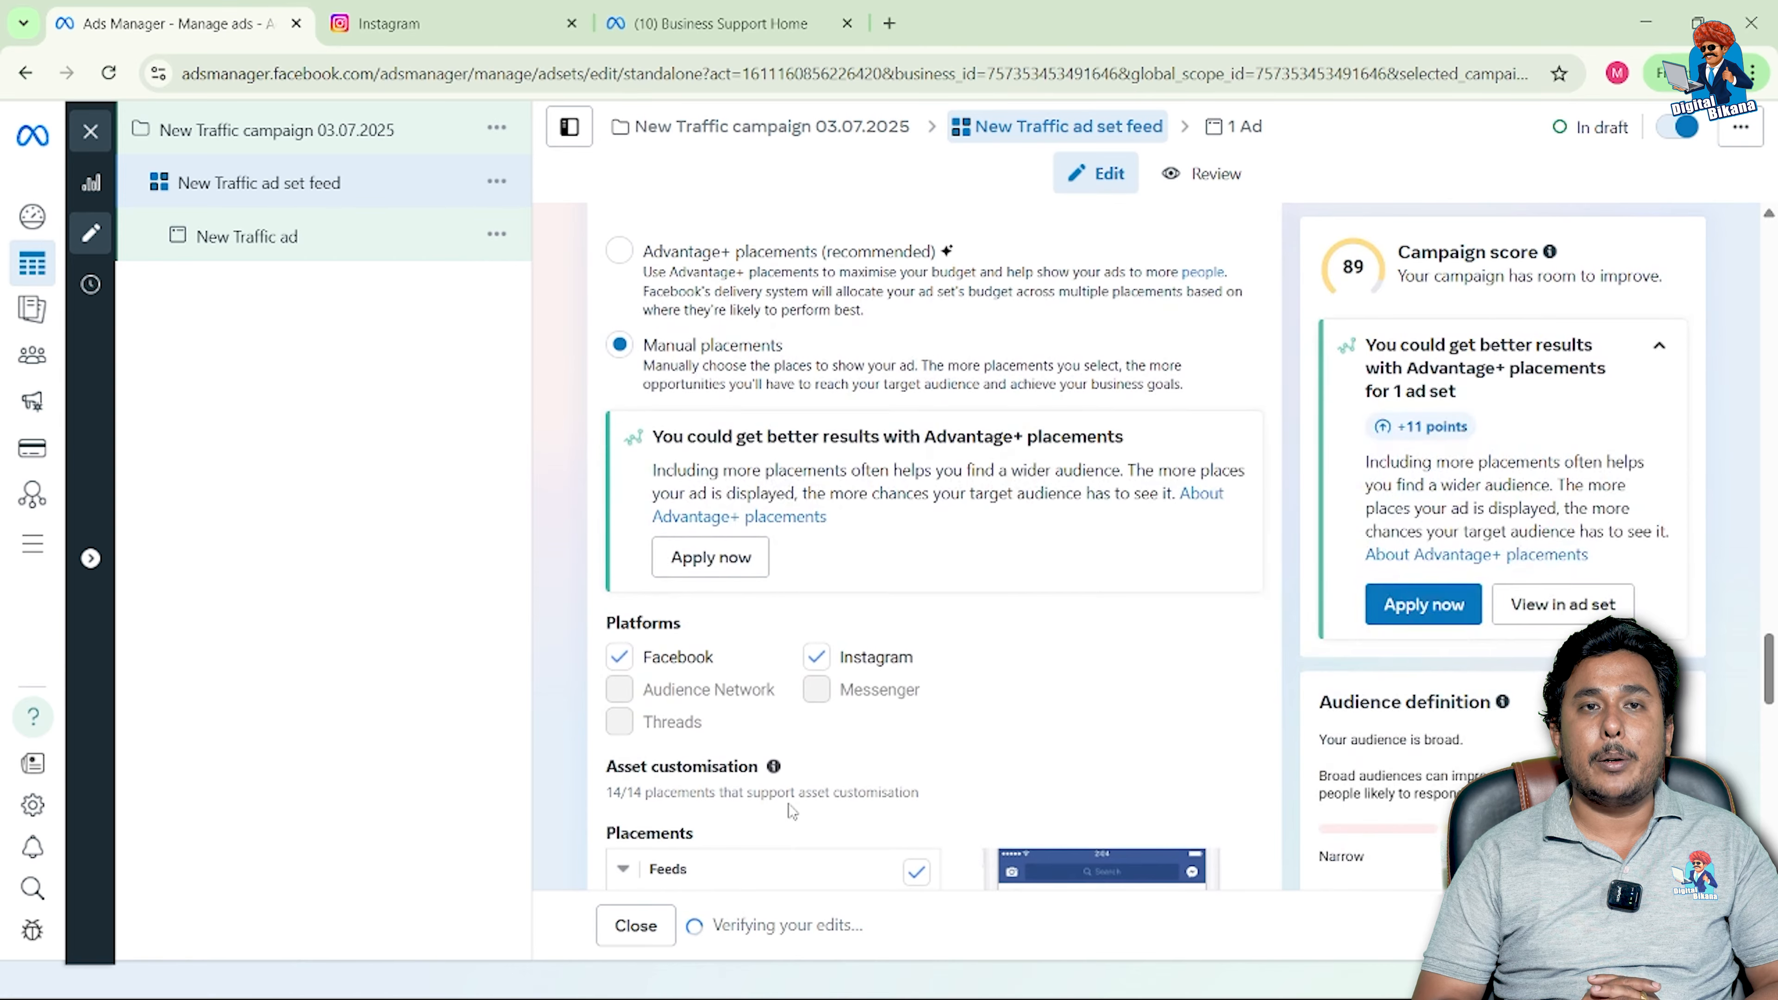
scroll(791, 811, "down", 2)
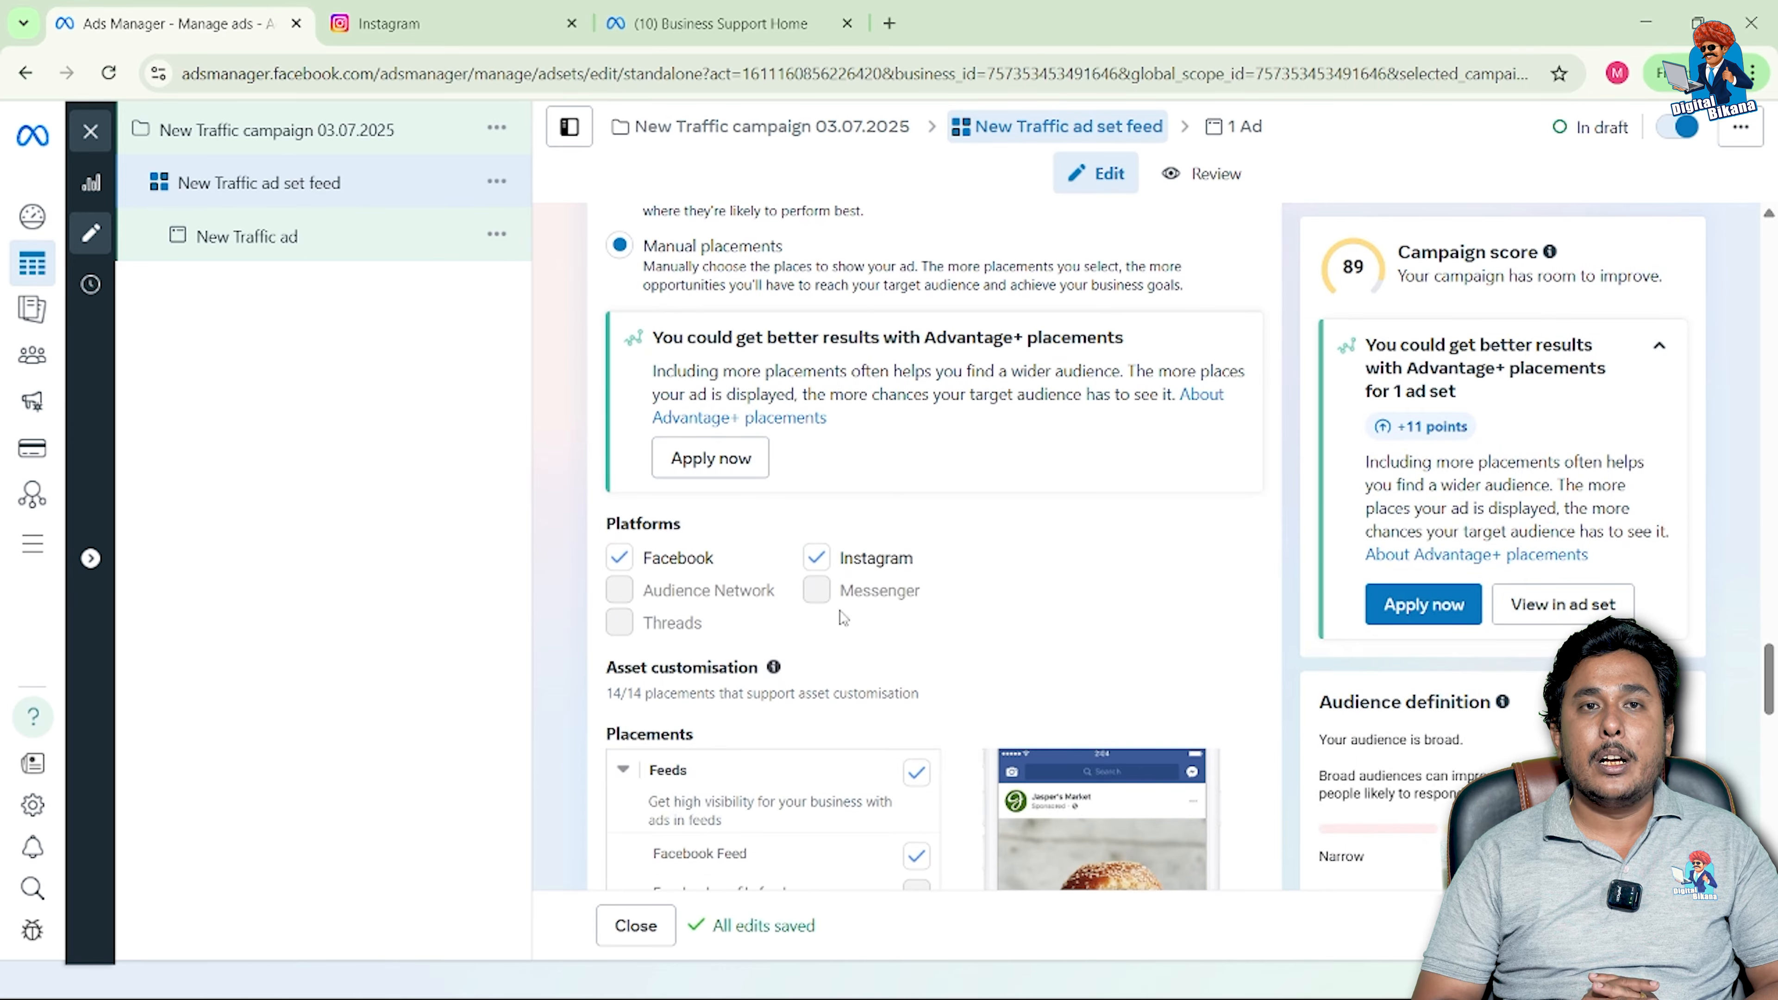
scroll(822, 640, "down", 1)
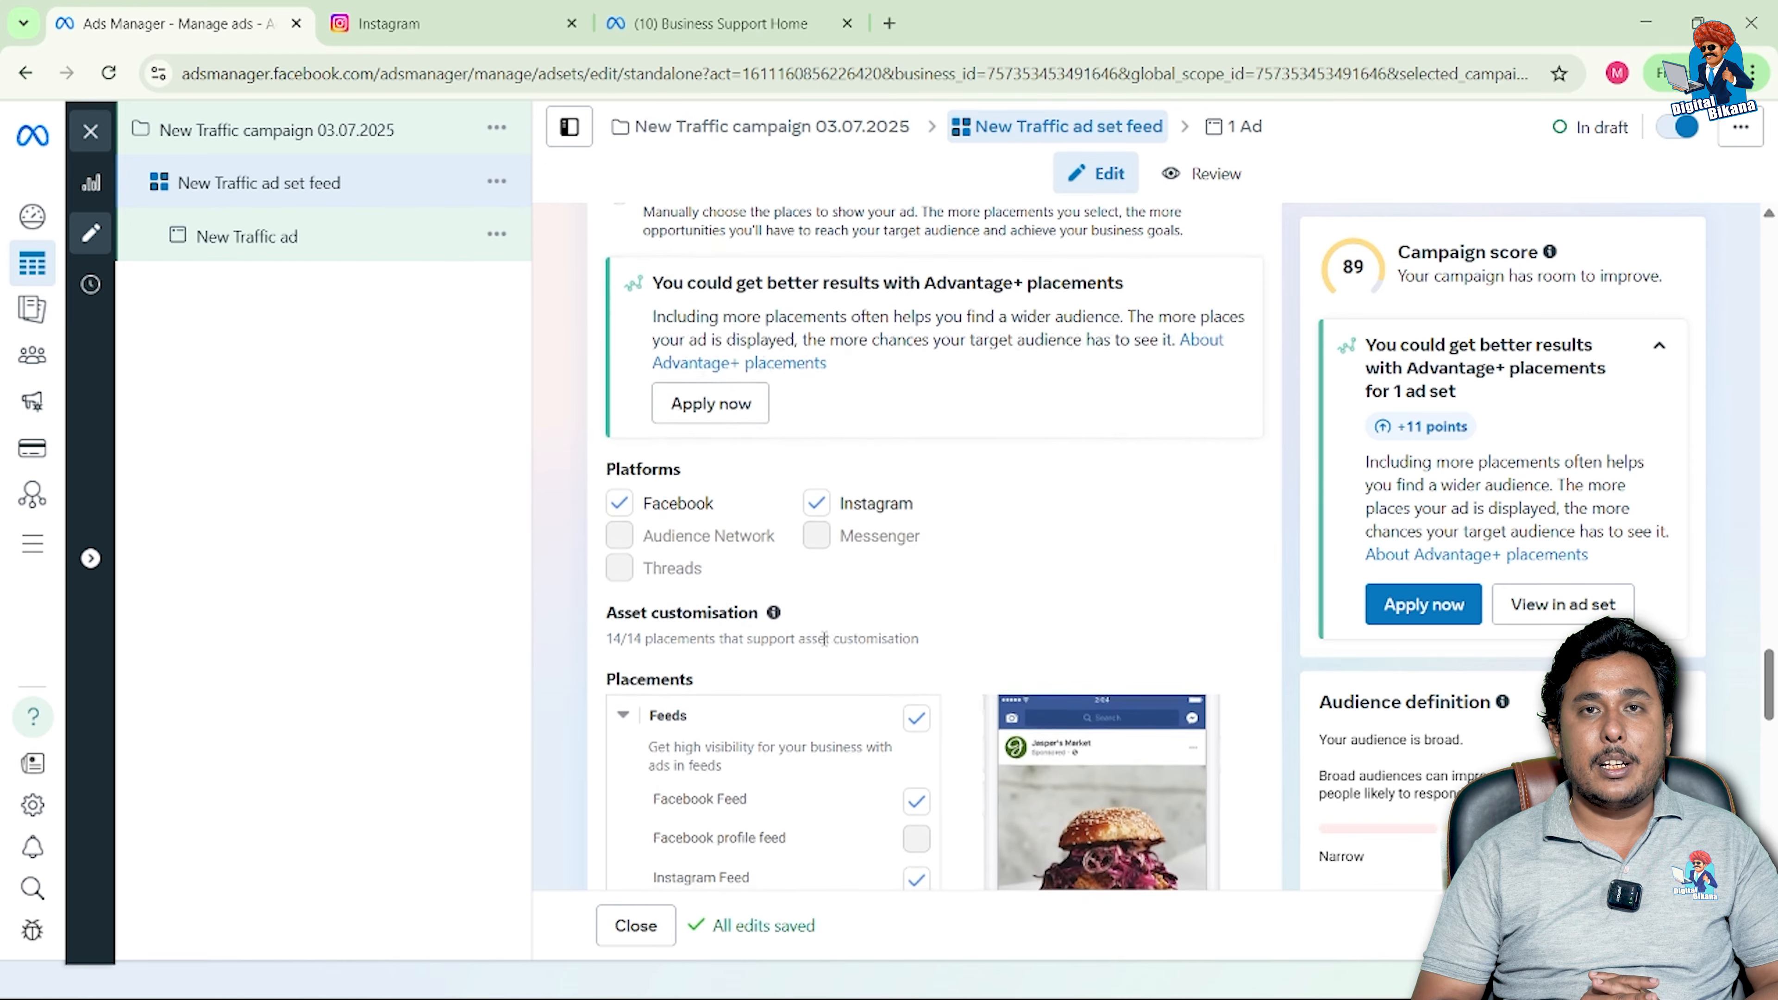
scroll(824, 637, "down", 2)
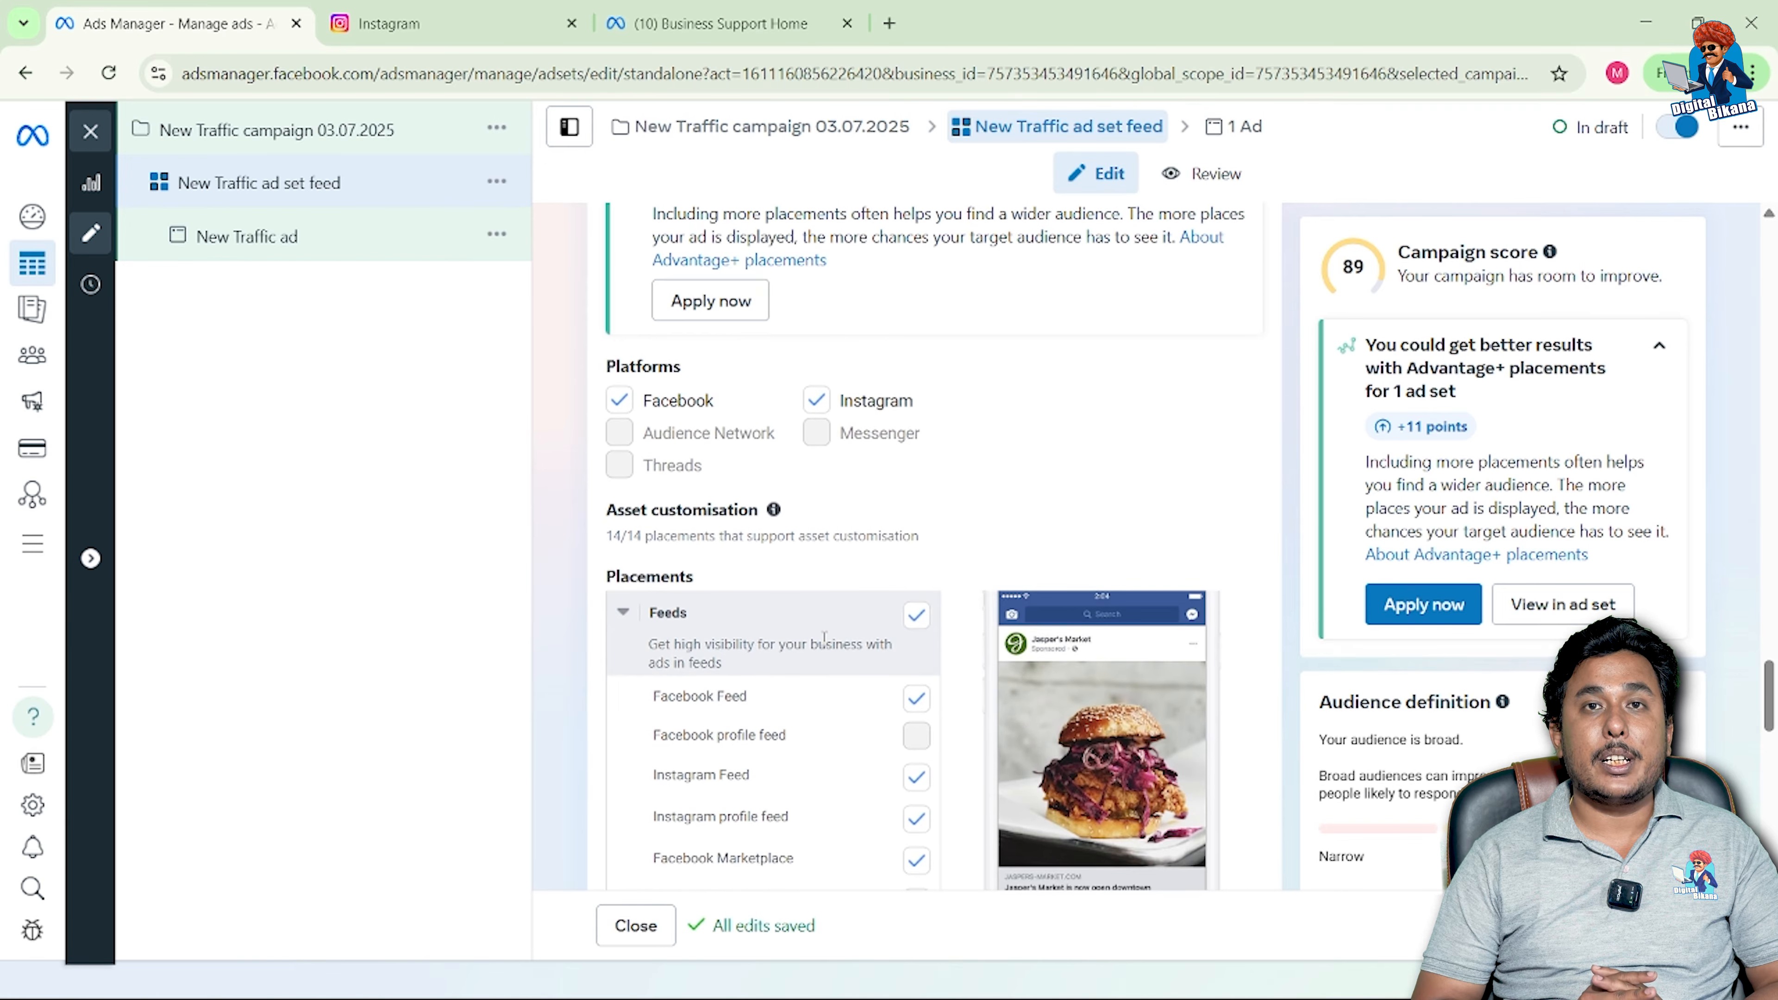
scroll(824, 637, "down", 1)
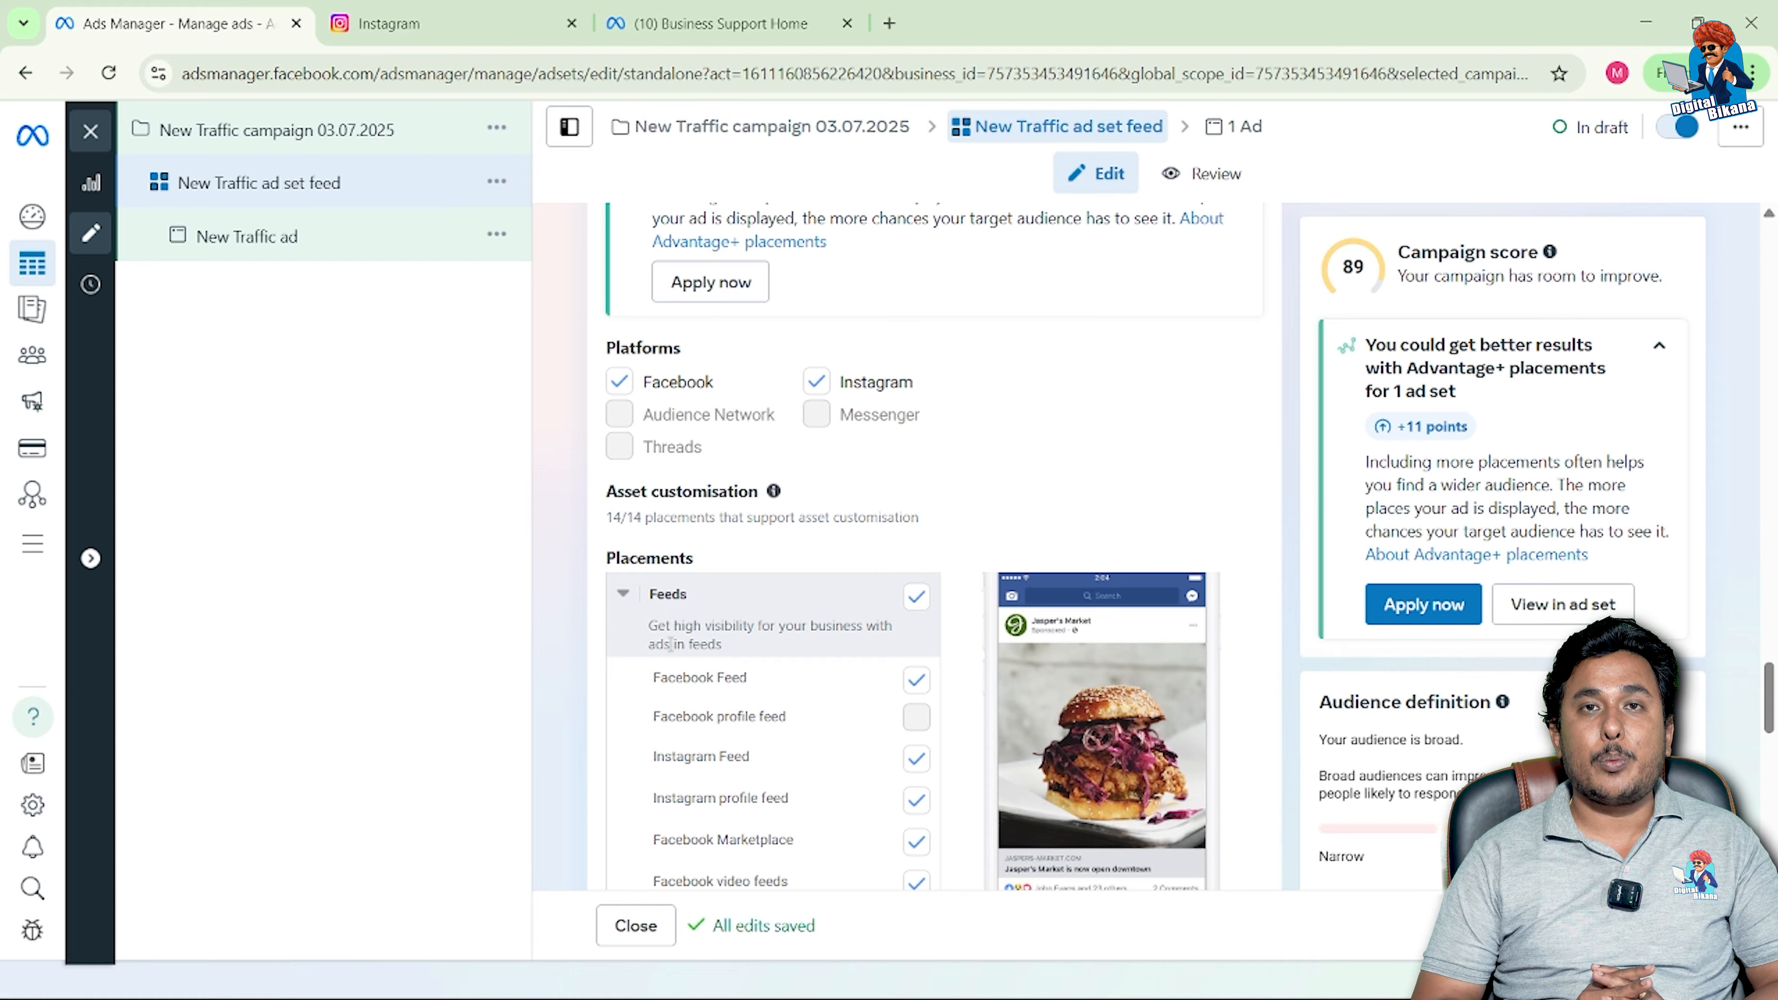
scroll(670, 644, "down", 2)
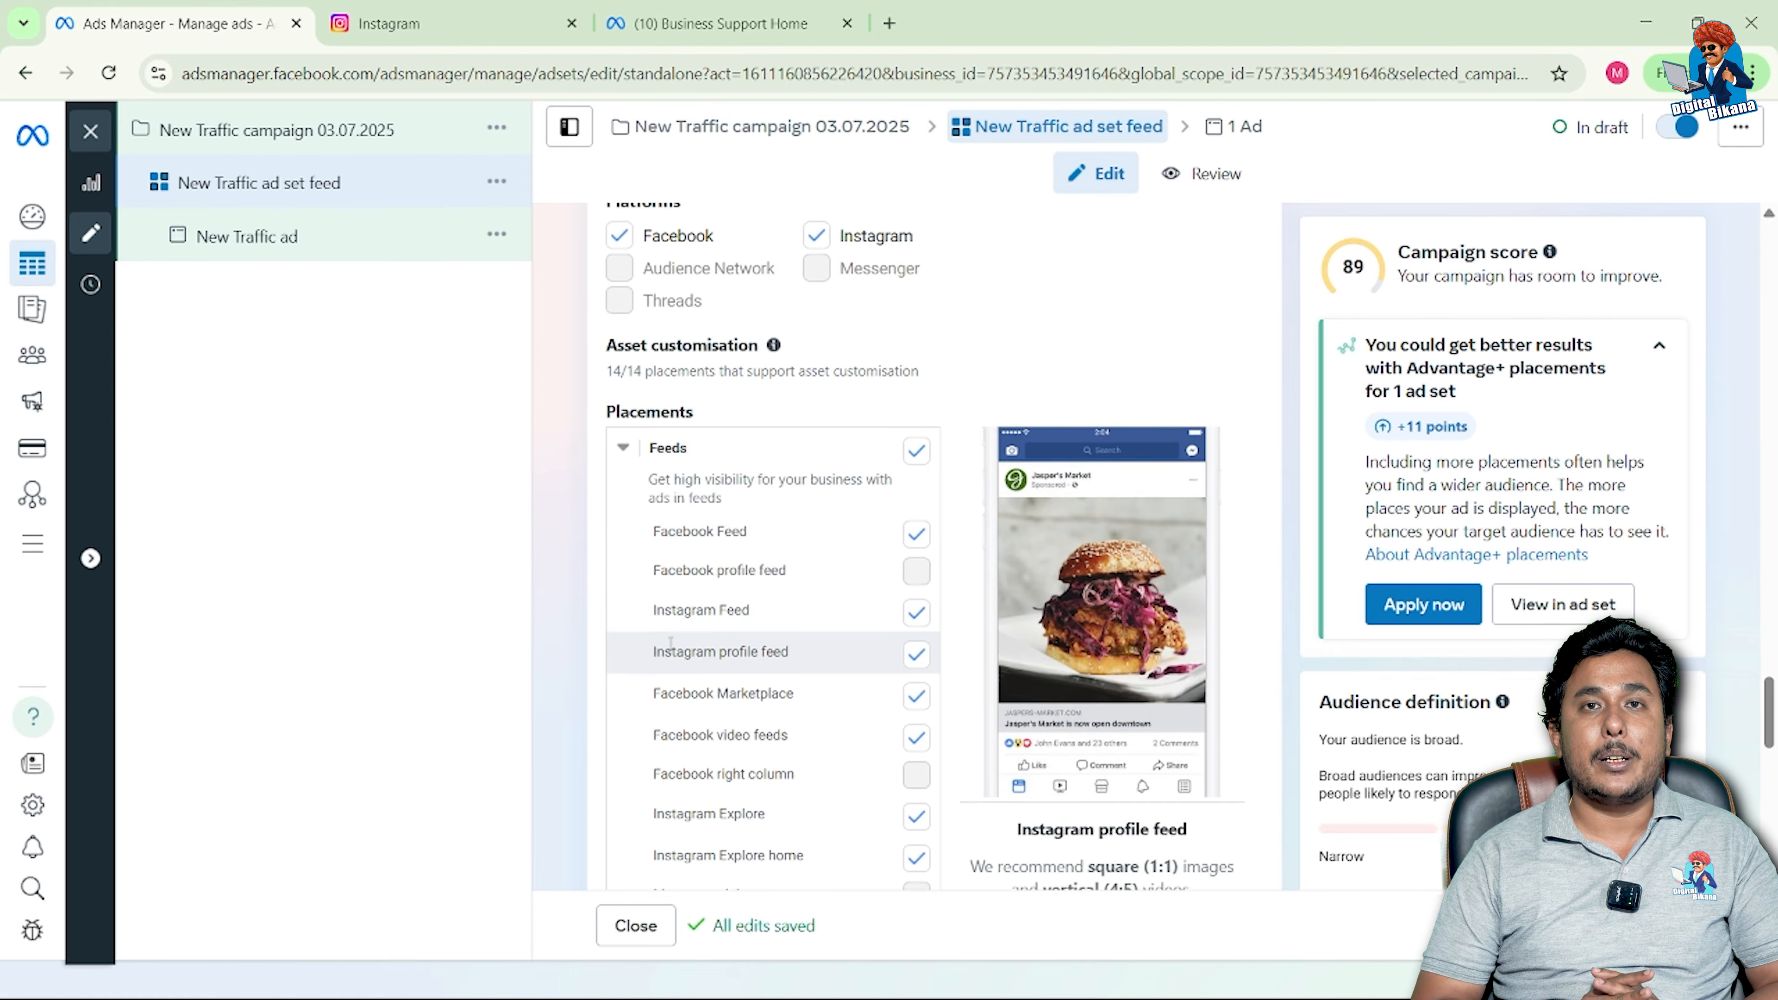
scroll(671, 645, "down", 1)
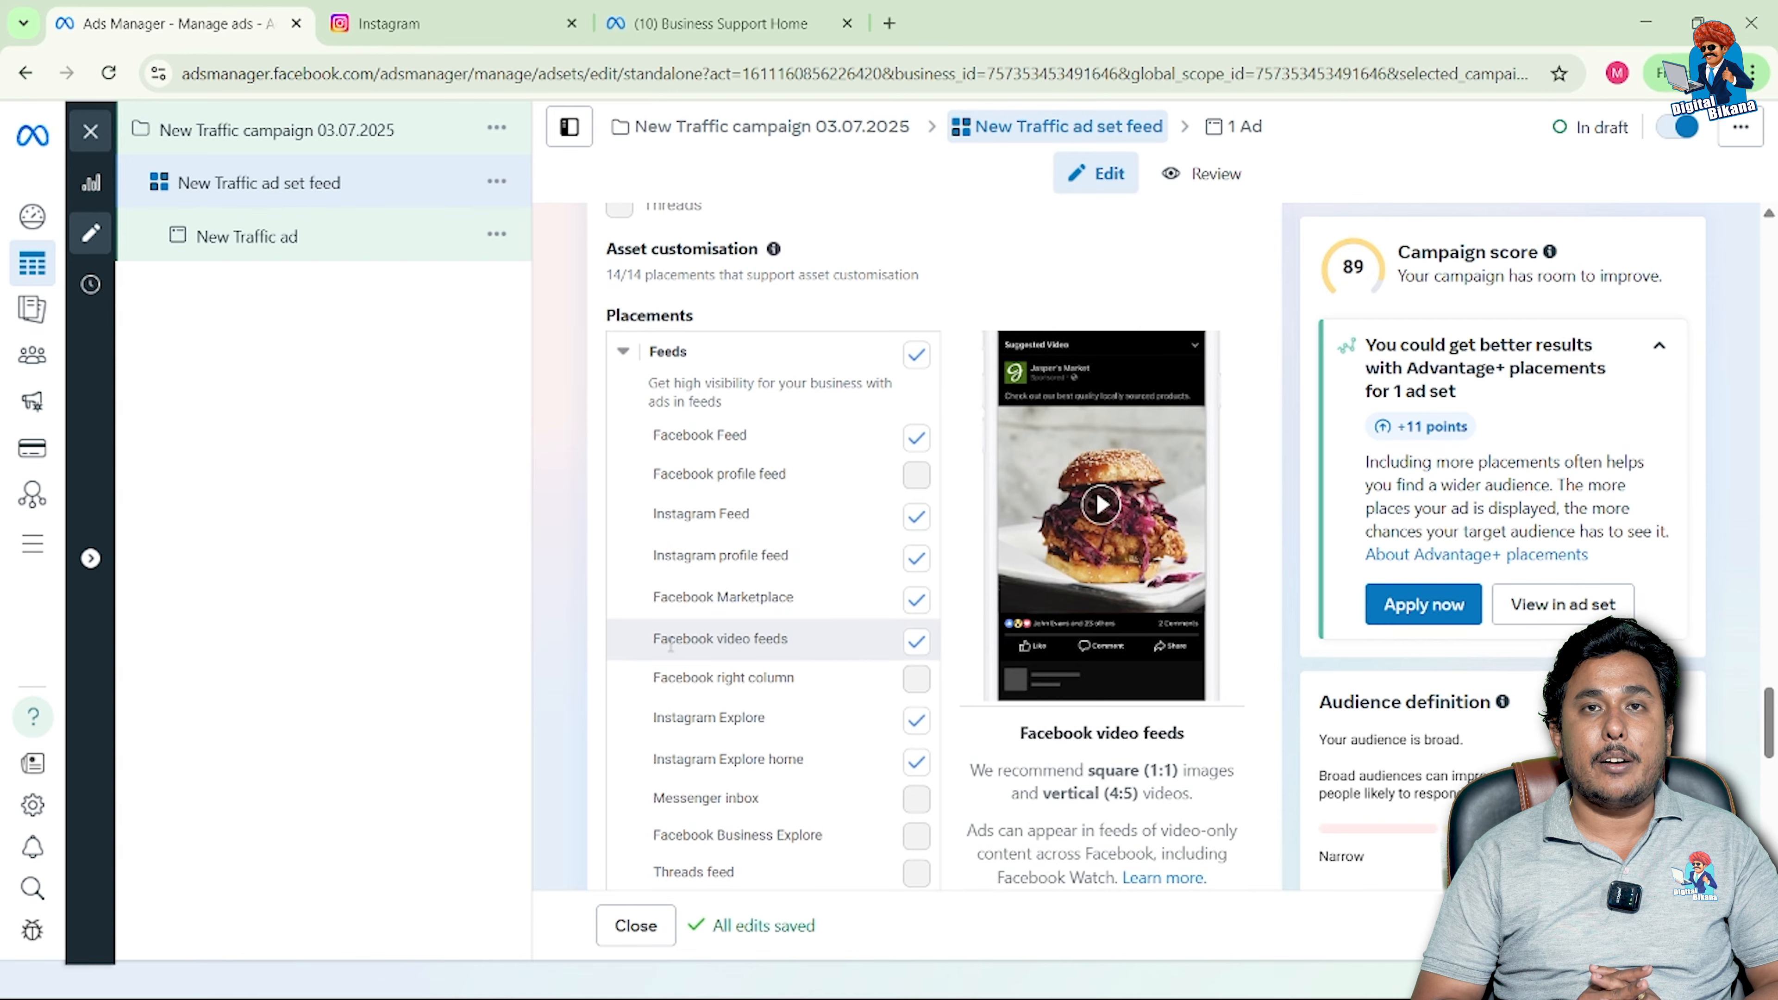
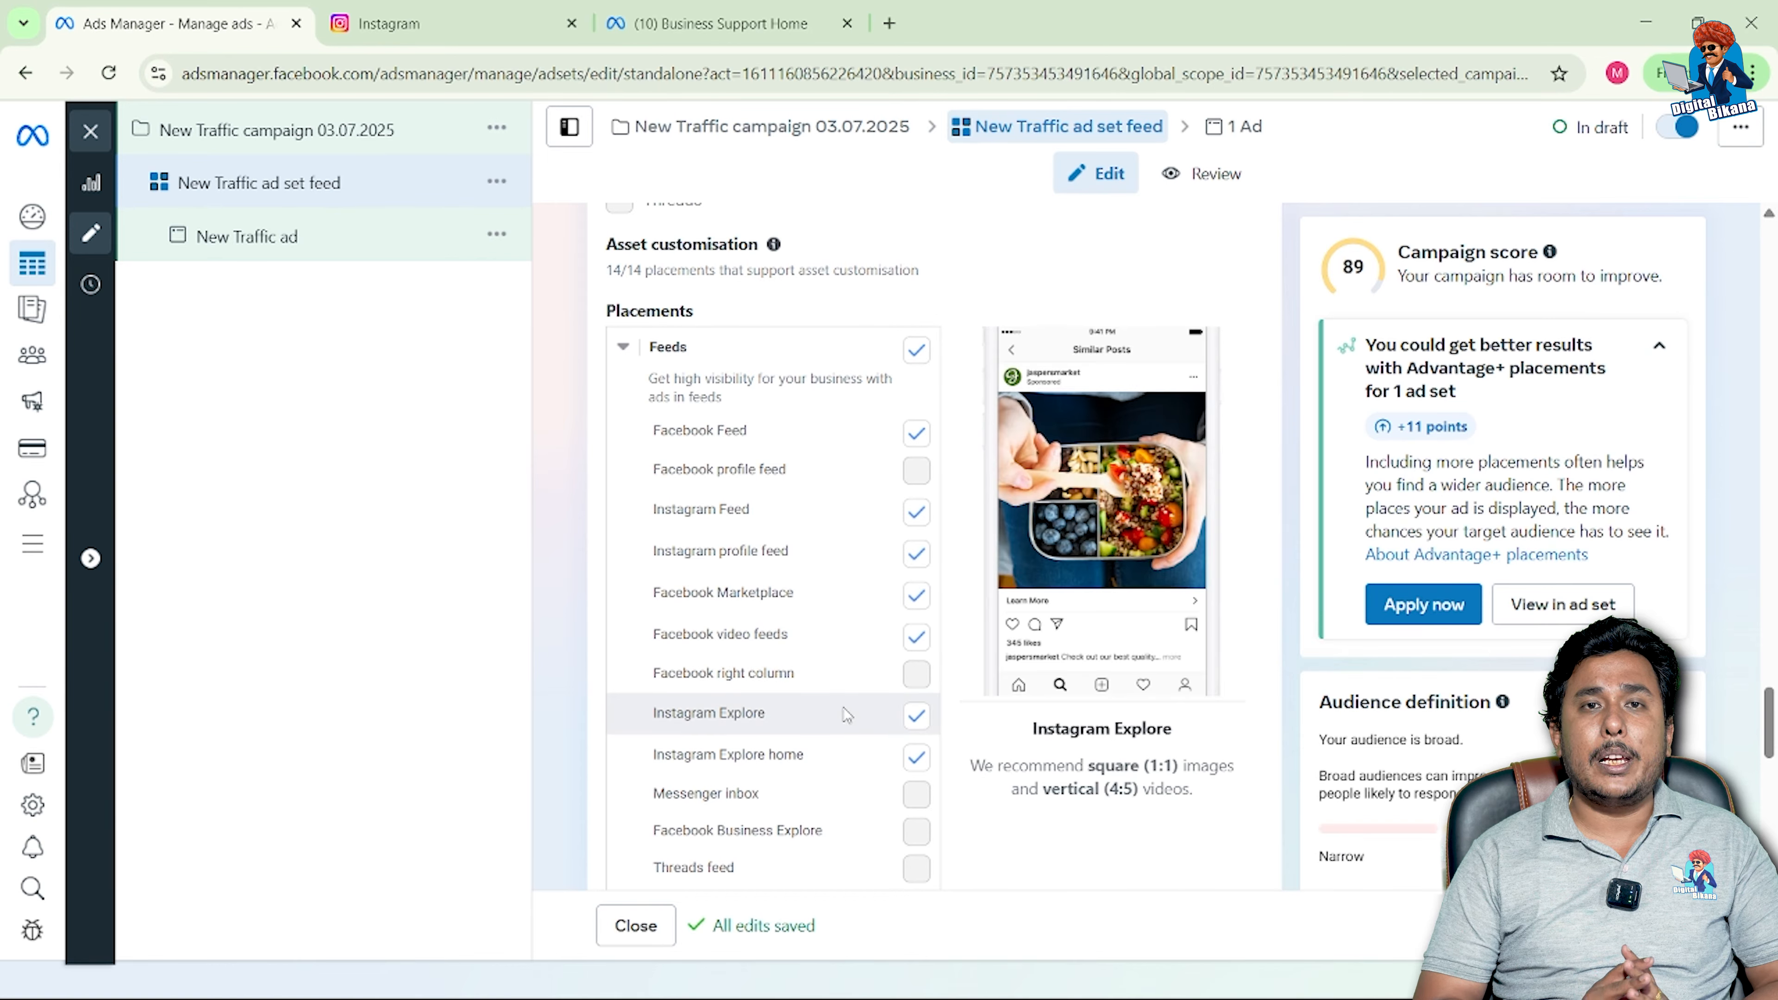
Step: Uncheck the Facebook Marketplace and Instagram Explore home placements
scroll(847, 713, "down", 3)
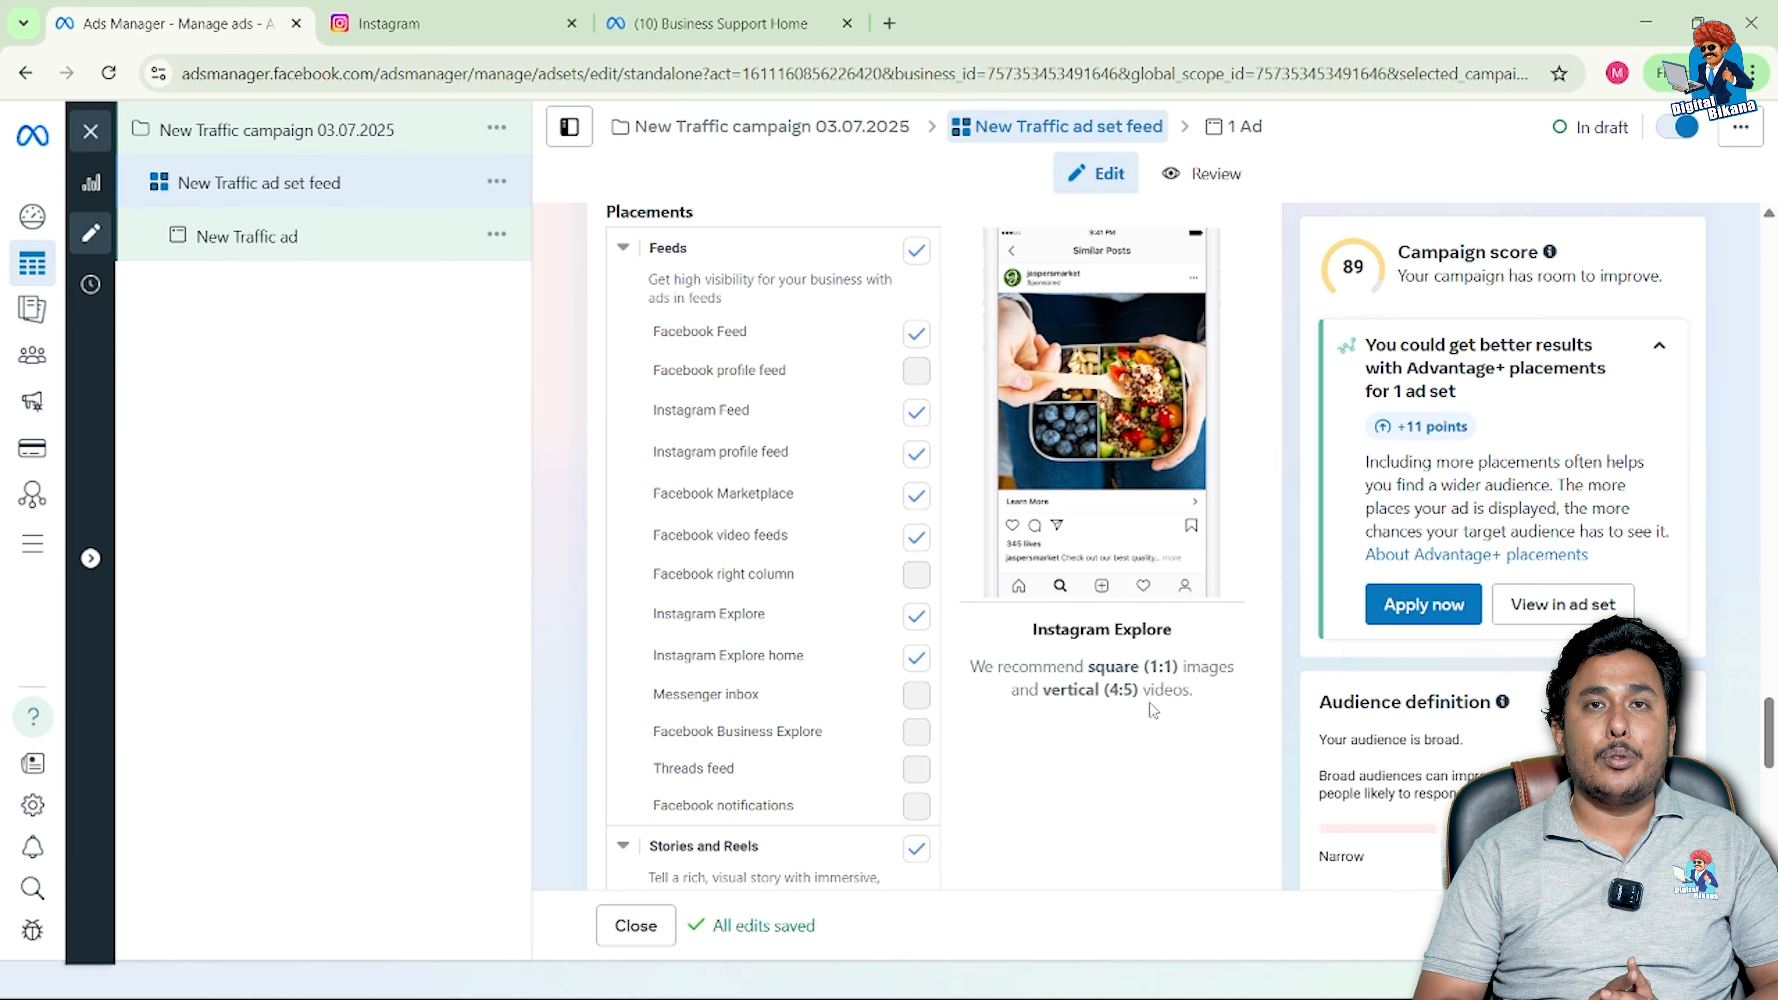
scroll(831, 740, "down", 1)
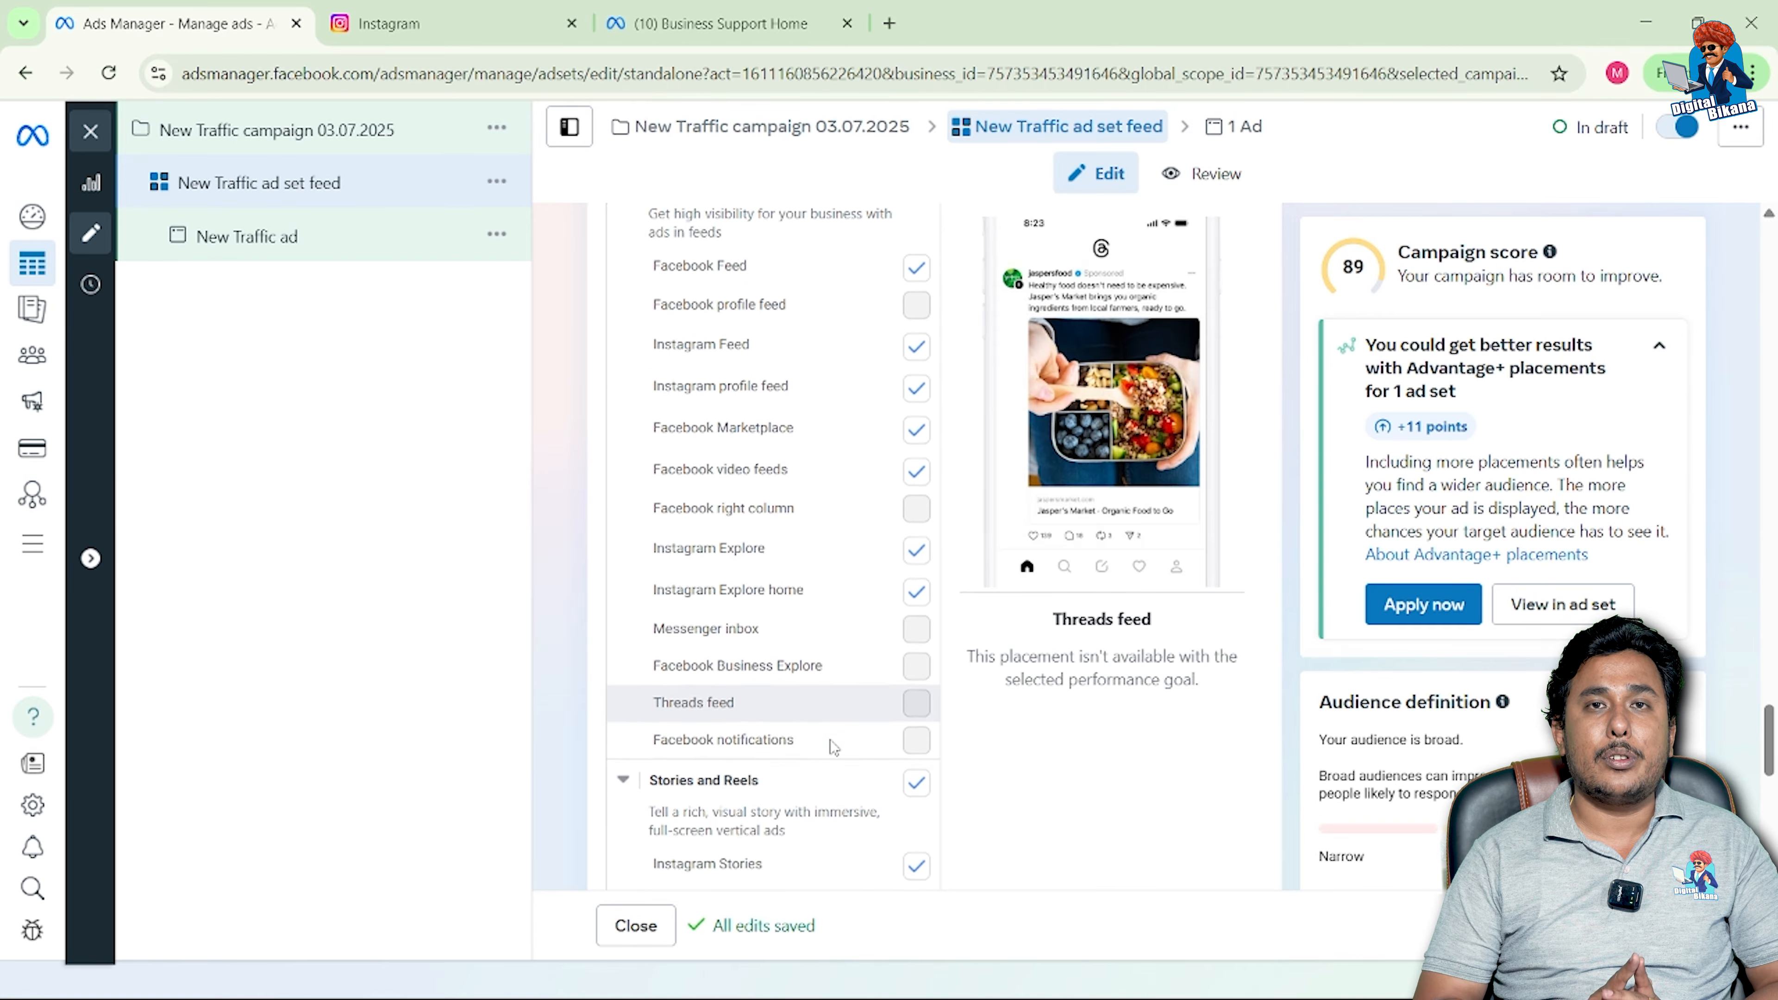
scroll(833, 746, "down", 1)
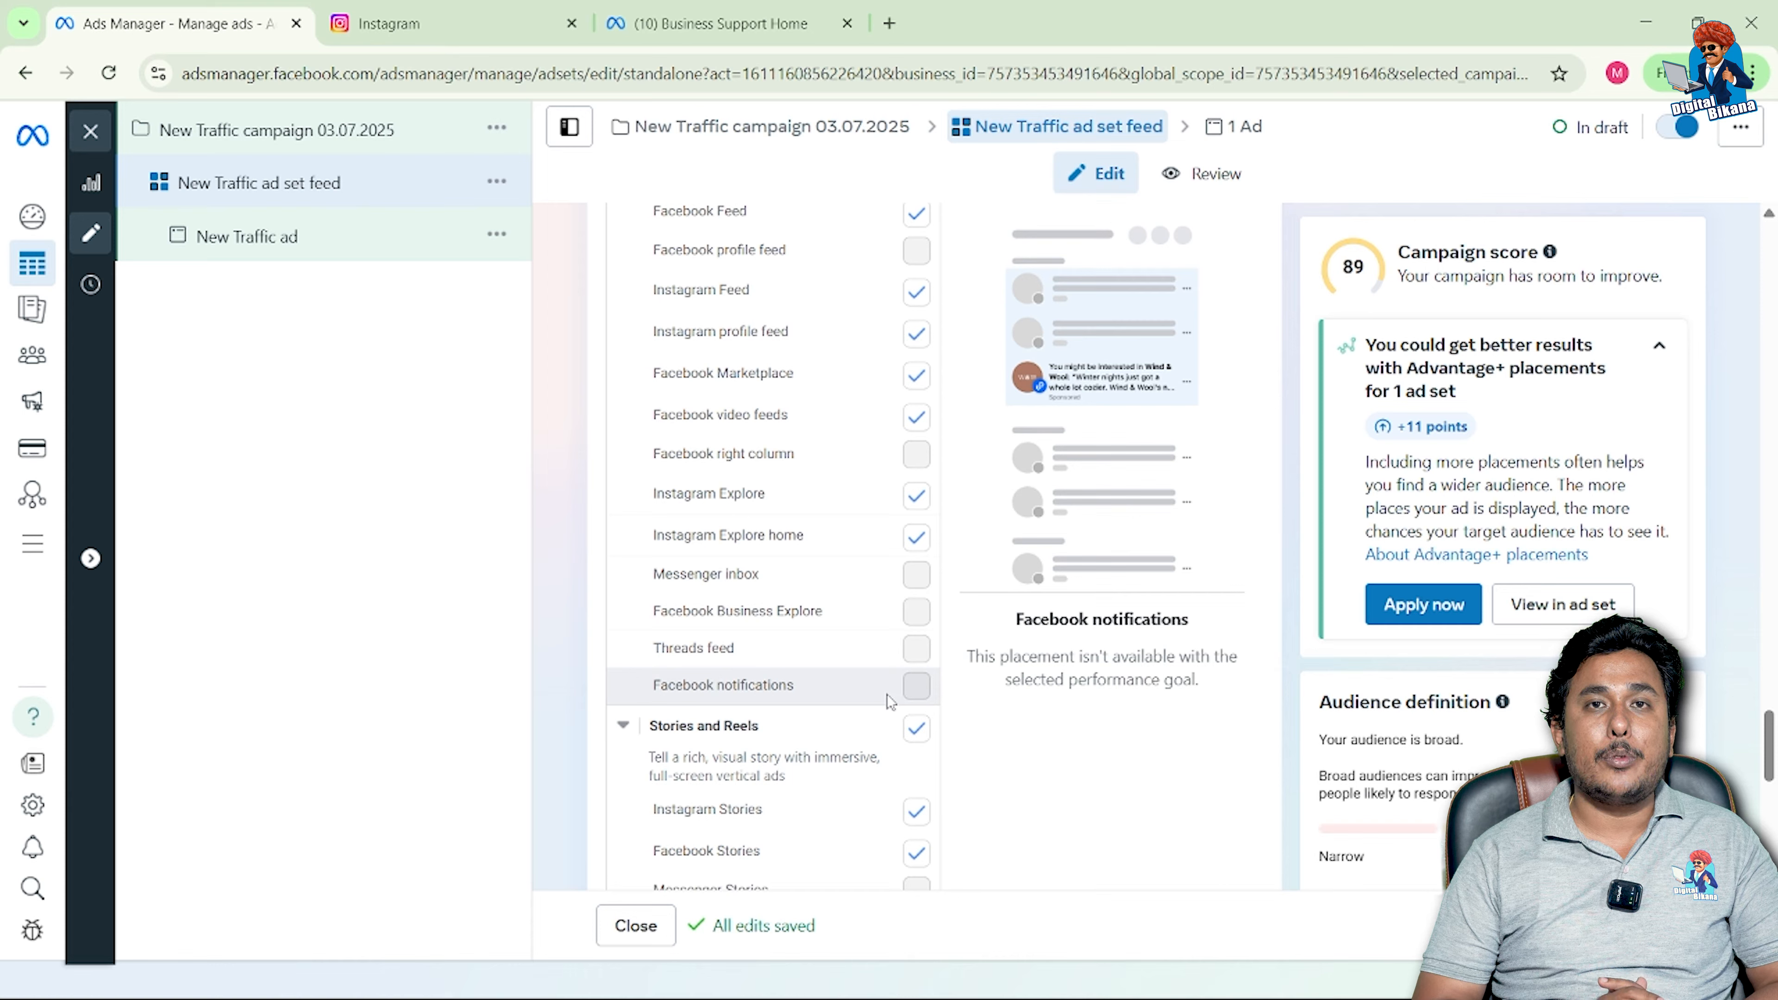
scroll(886, 693, "down", 4)
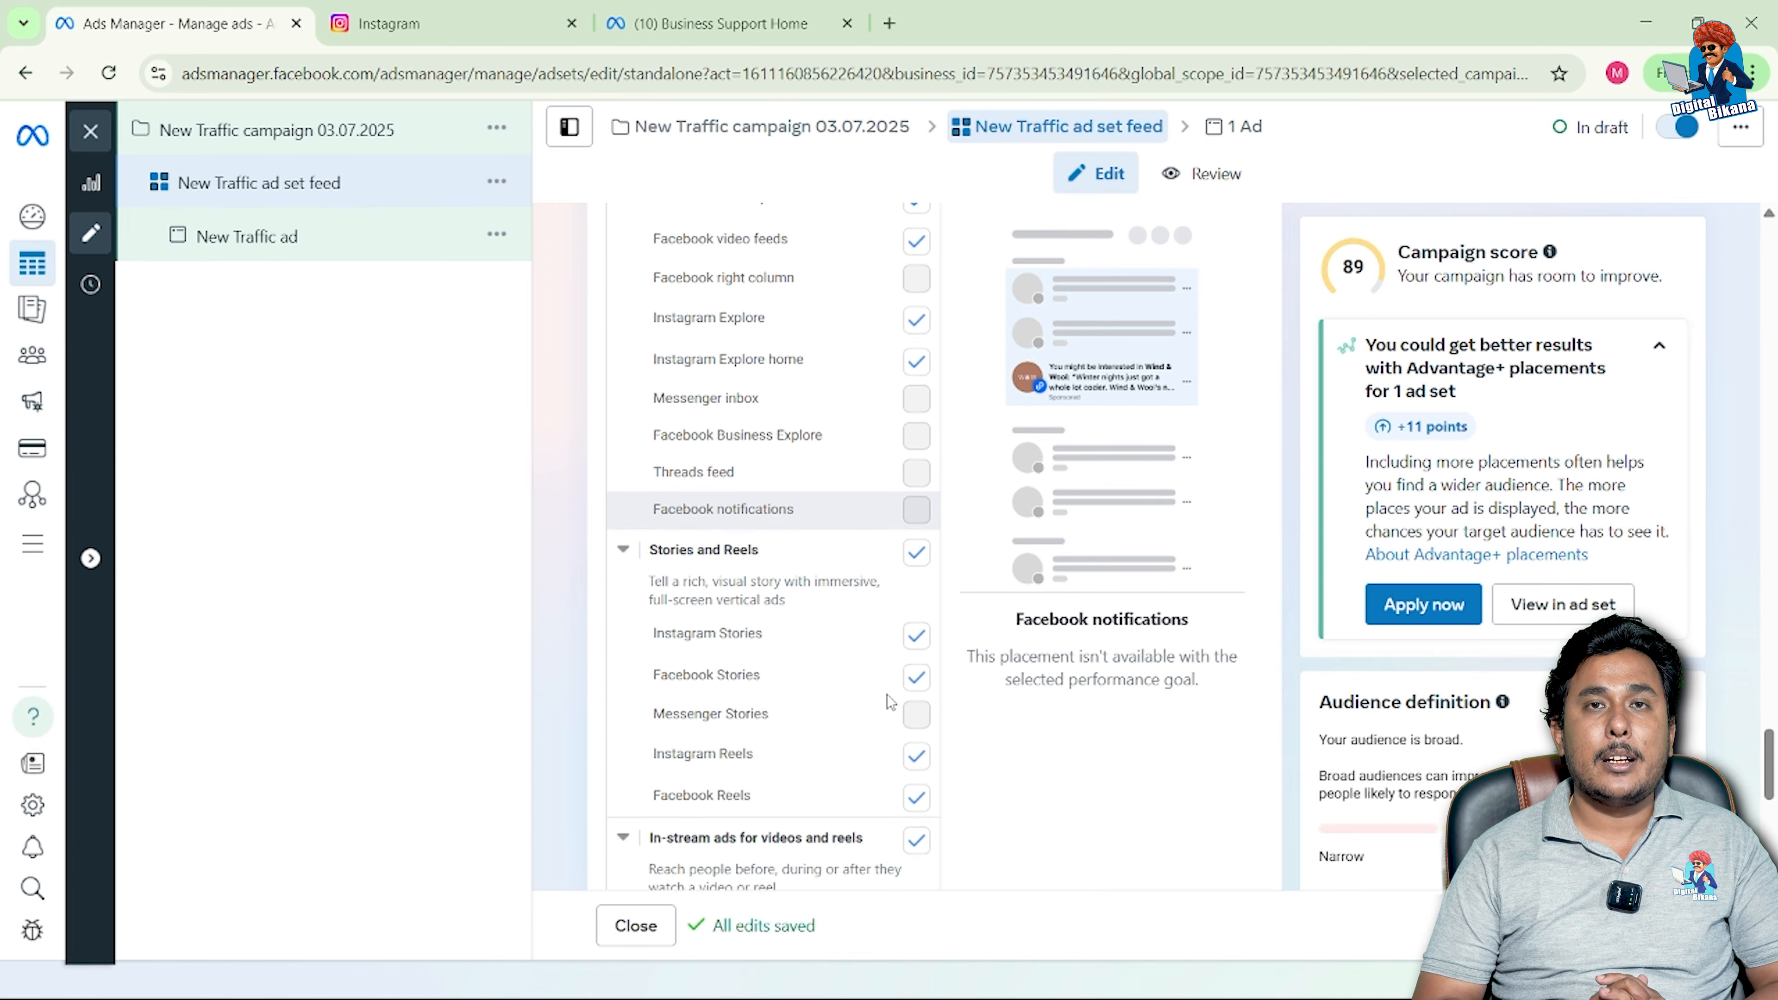
scroll(887, 697, "down", 1)
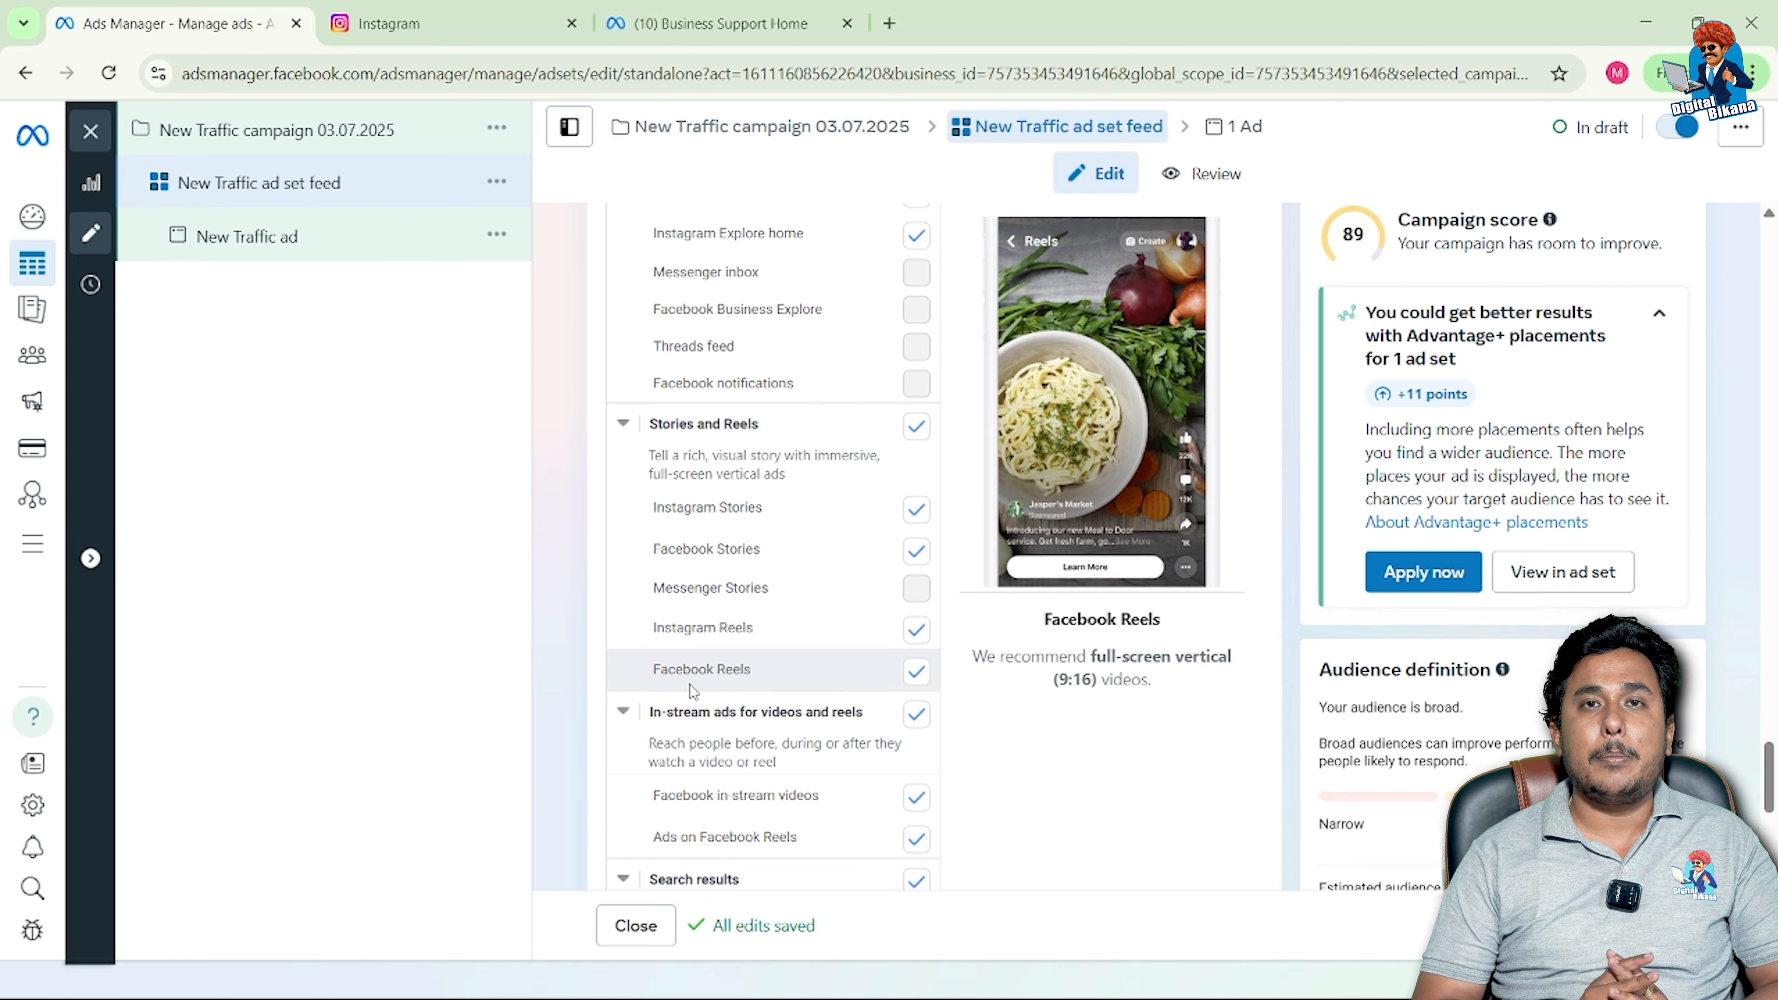
scroll(849, 653, "down", 1)
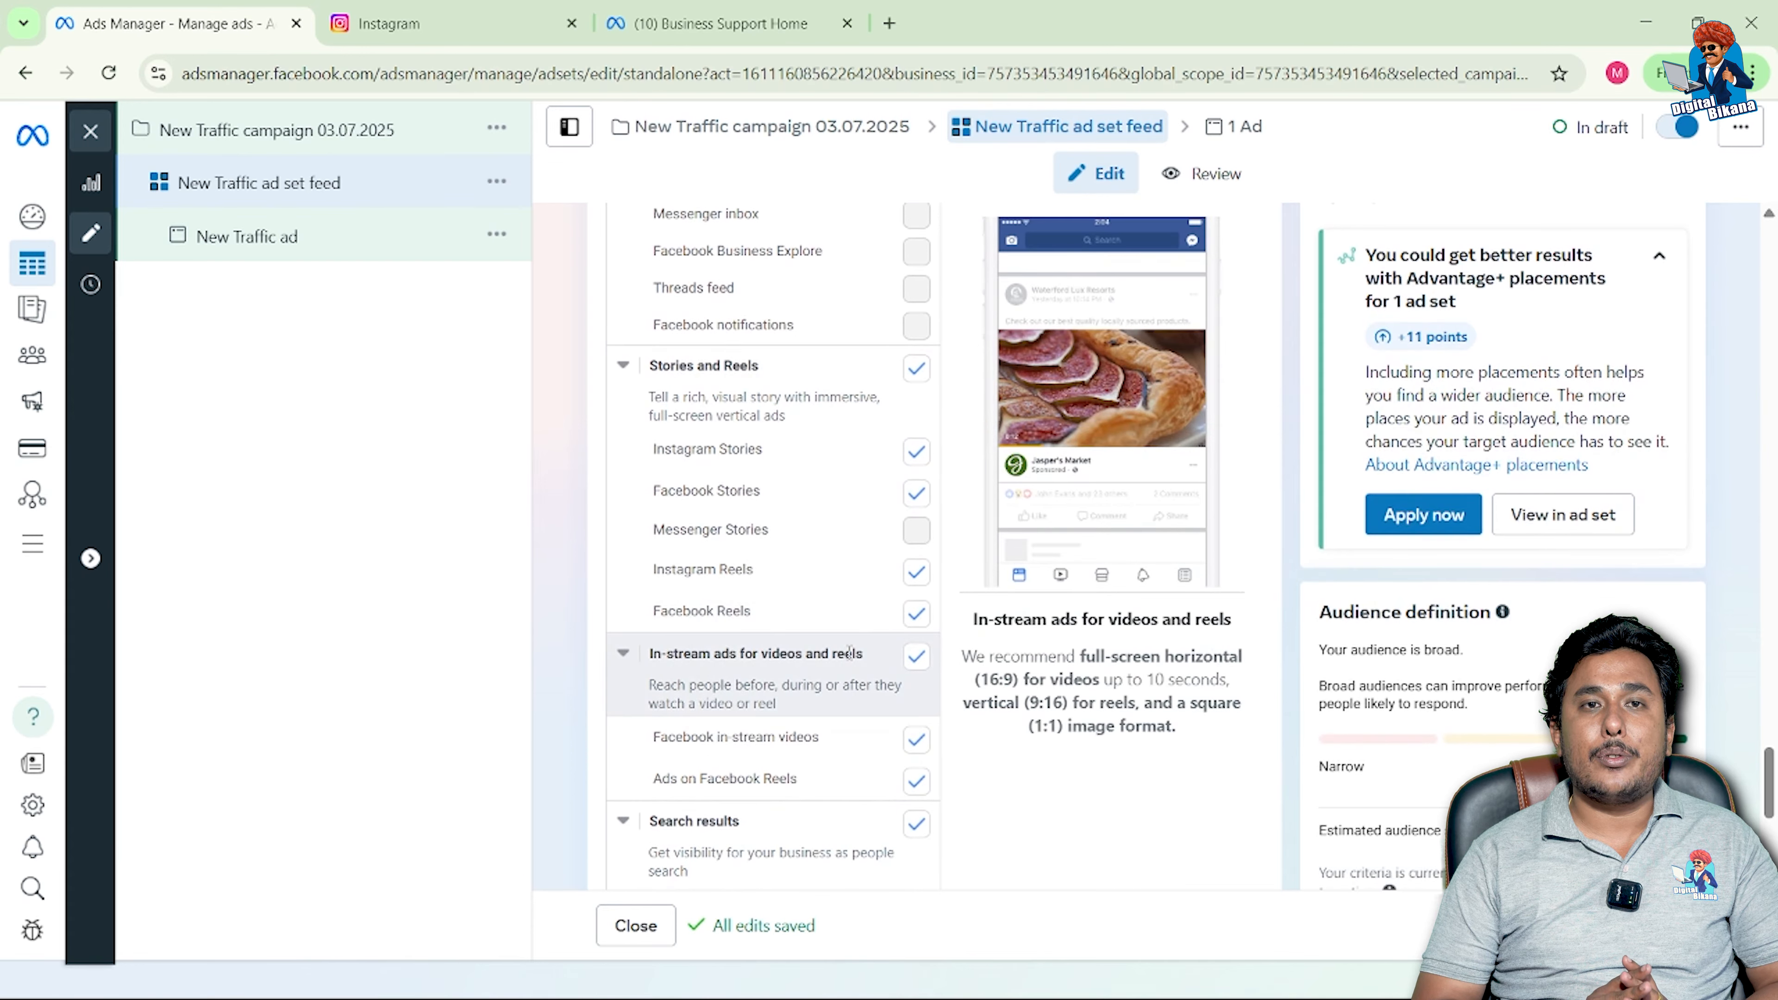
scroll(848, 653, "down", 1)
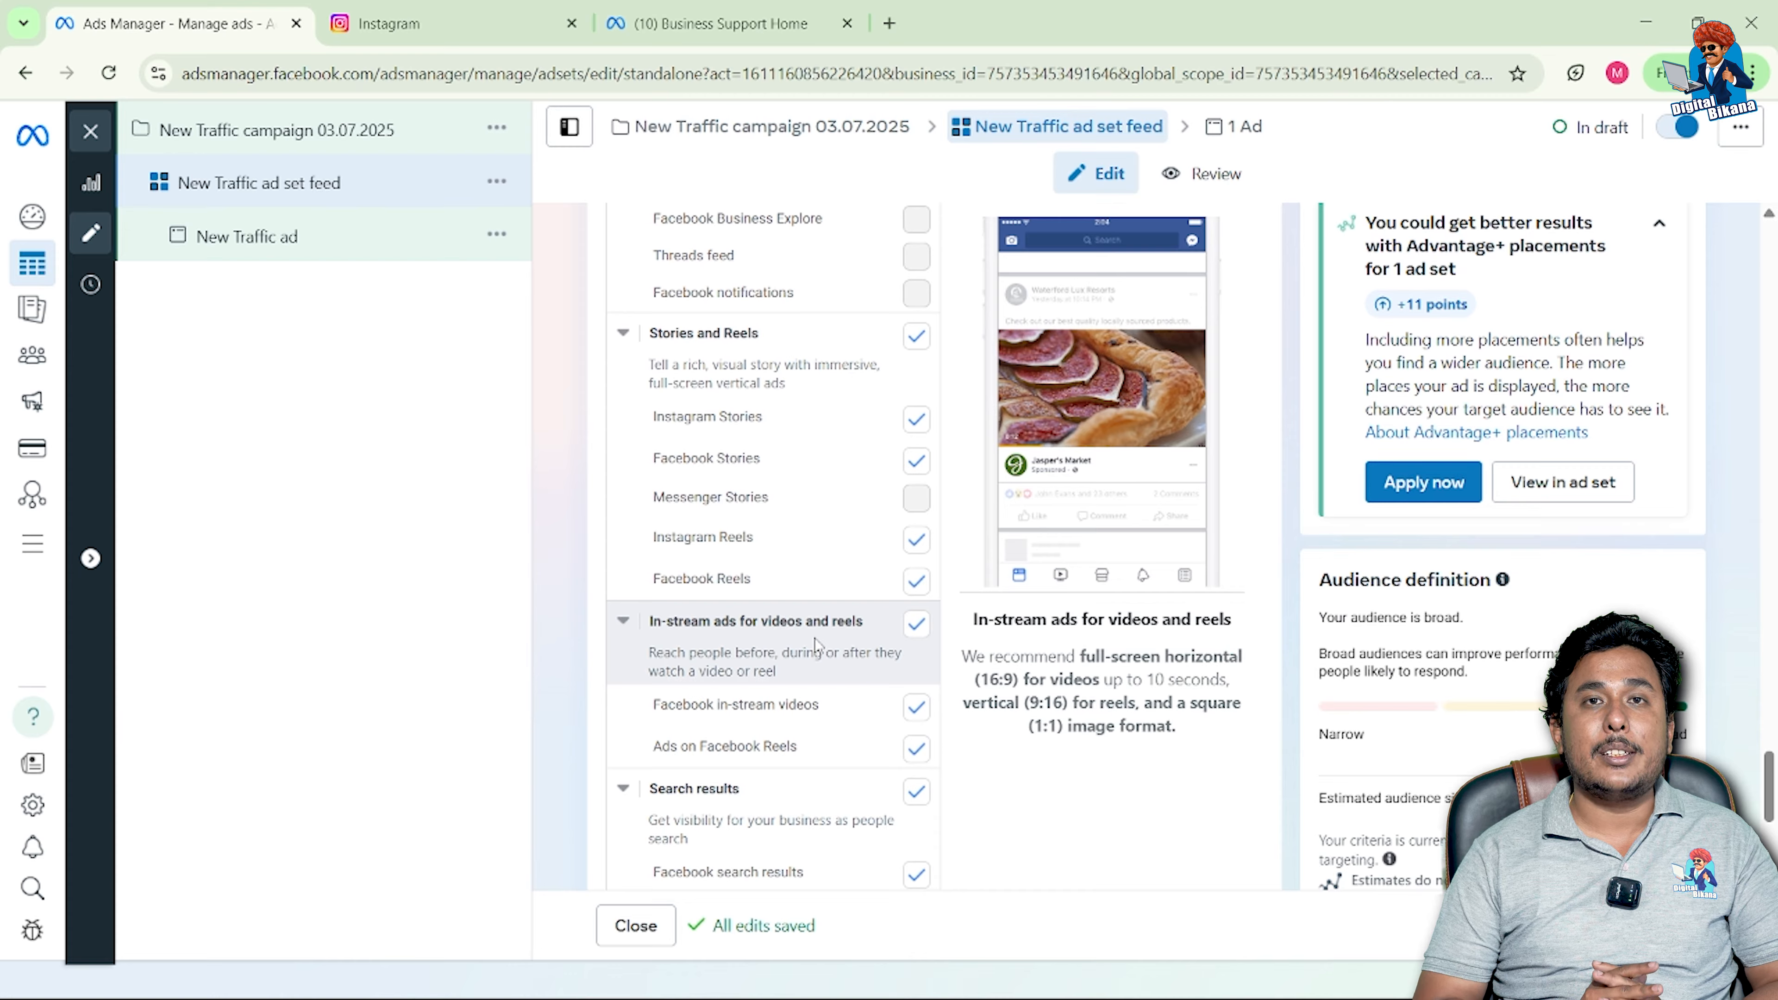
scroll(814, 638, "down", 1)
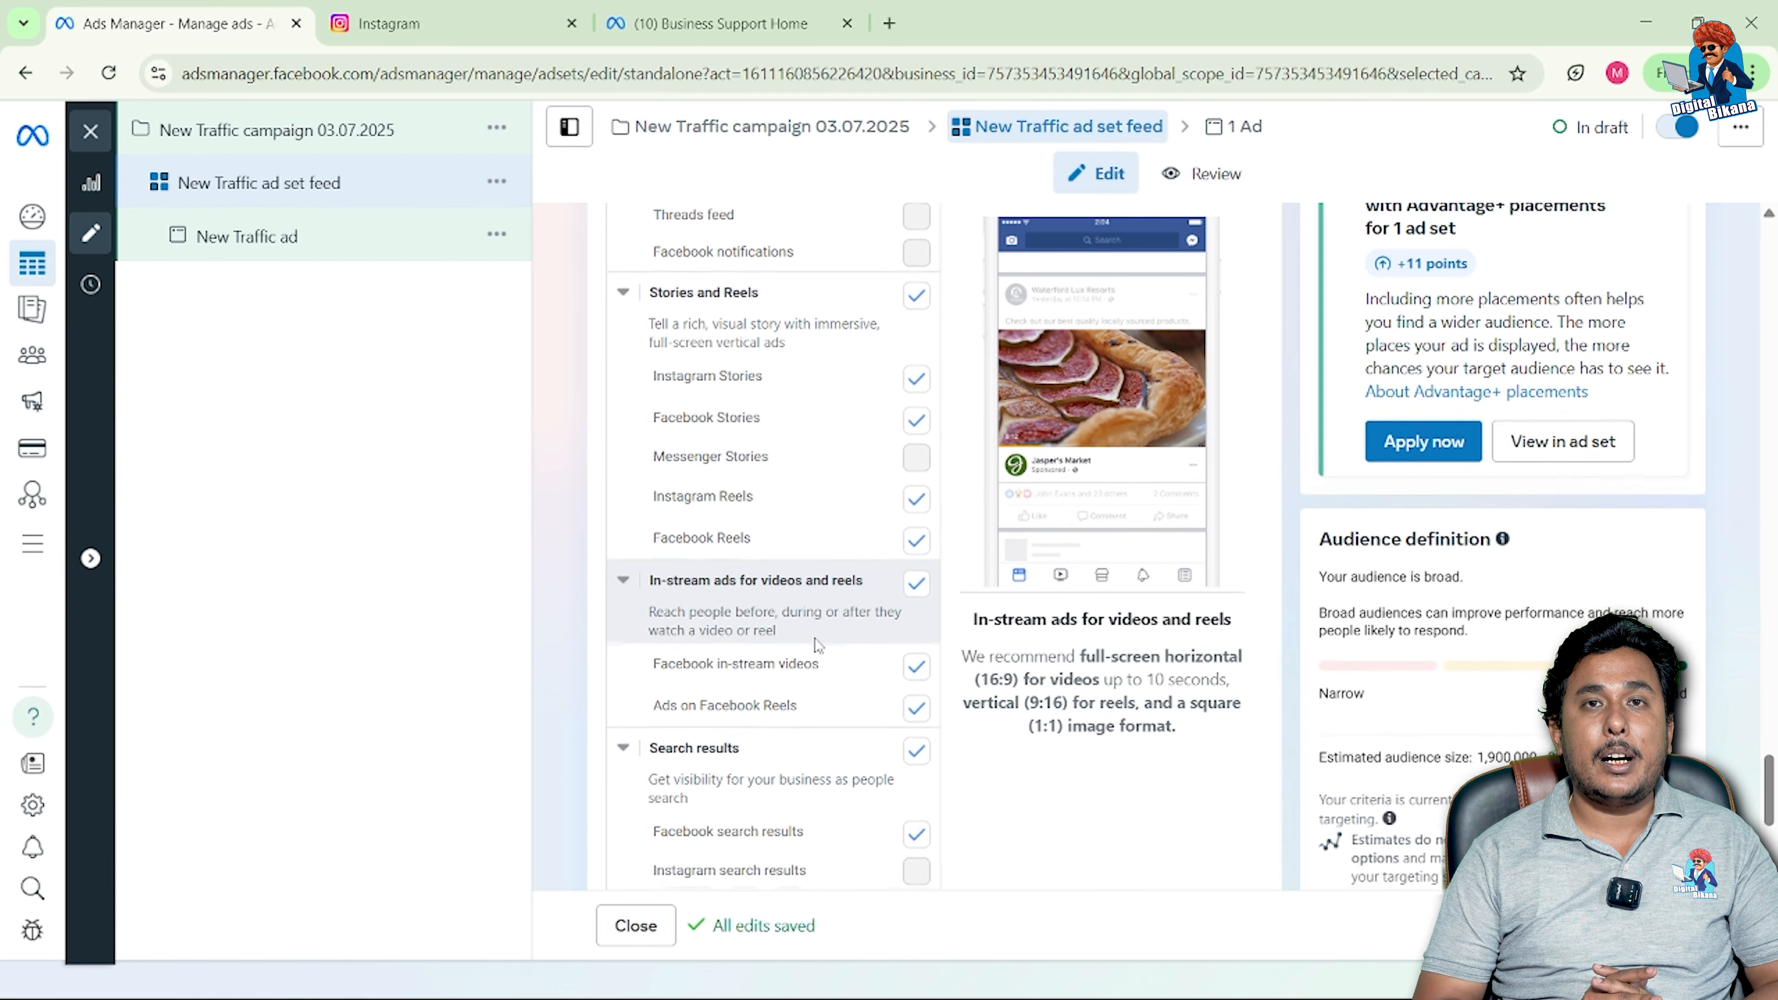
scroll(815, 638, "down", 2)
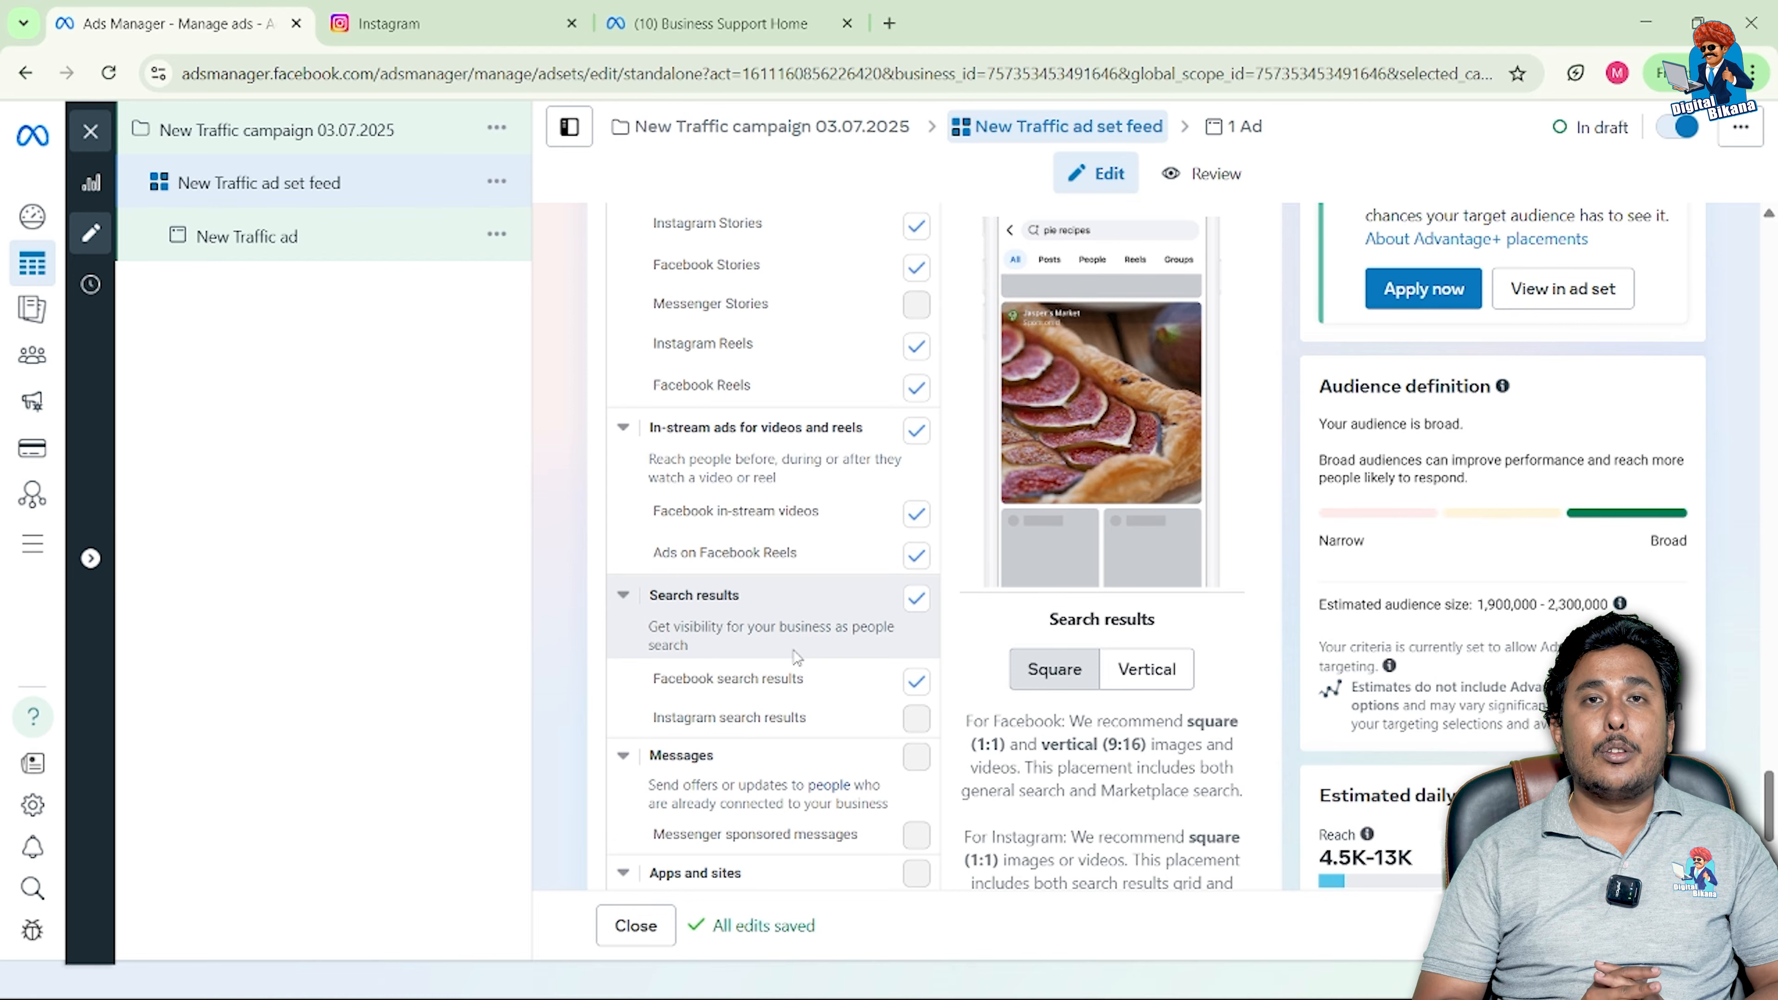
scroll(748, 751, "down", 2)
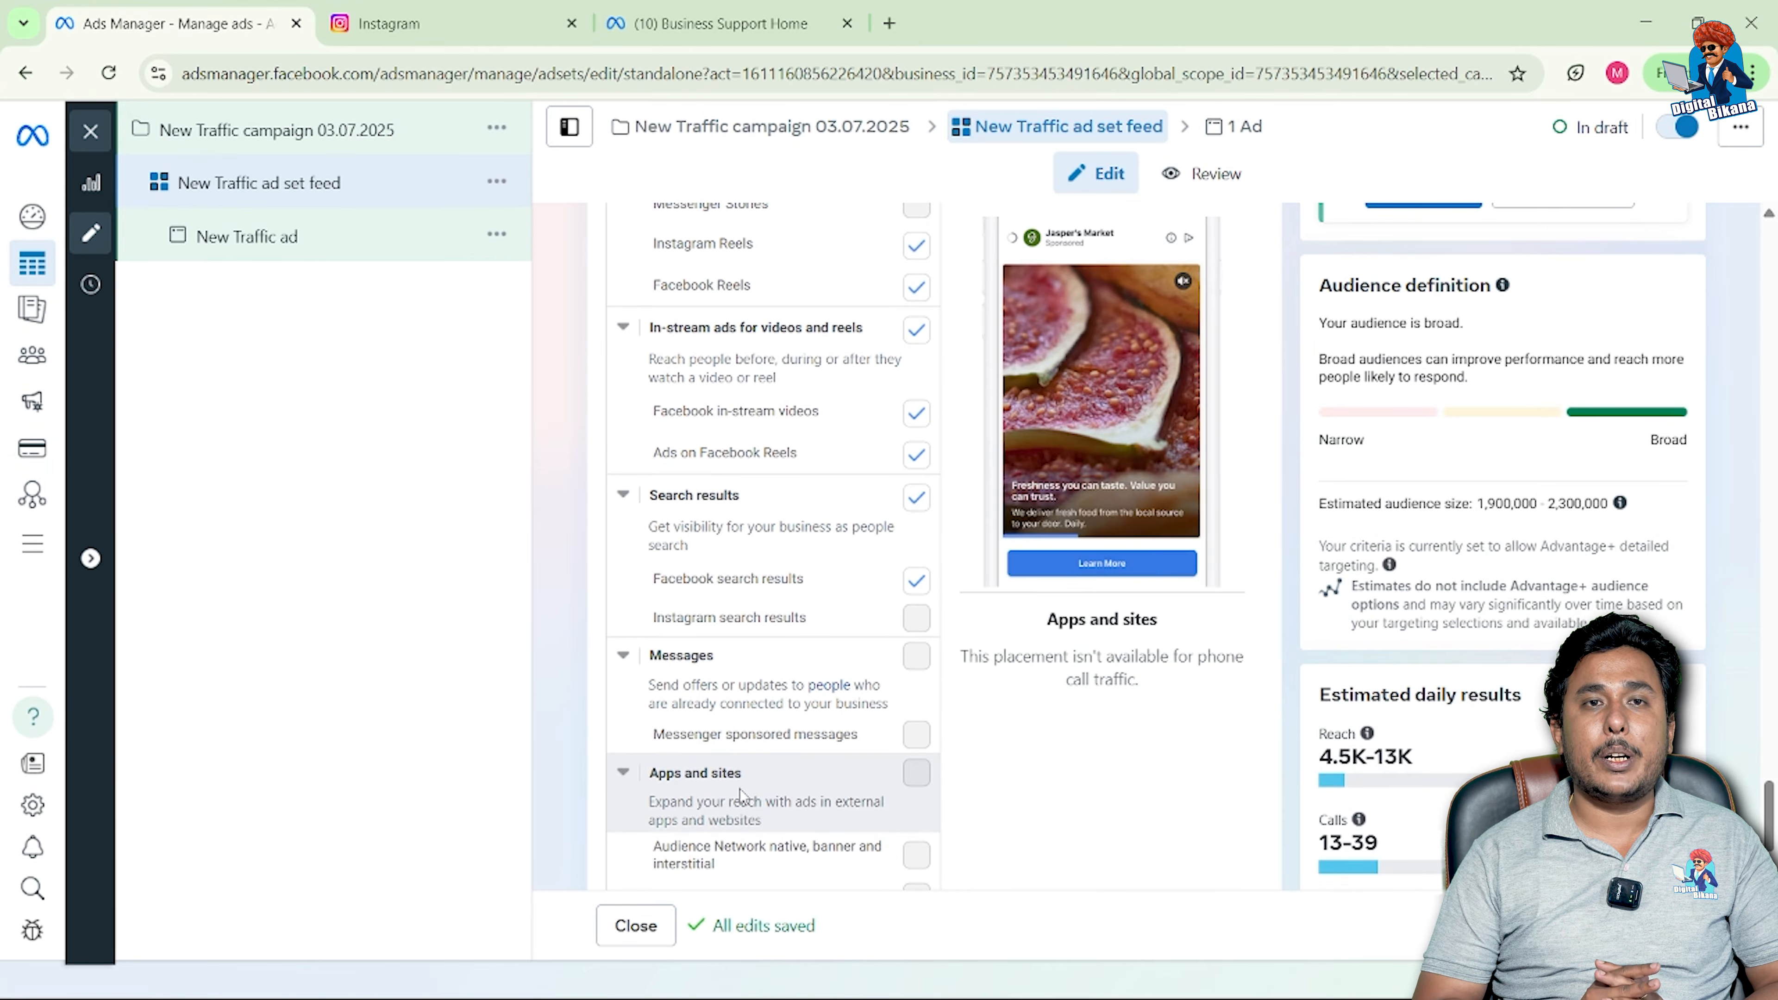
scroll(740, 790, "down", 3)
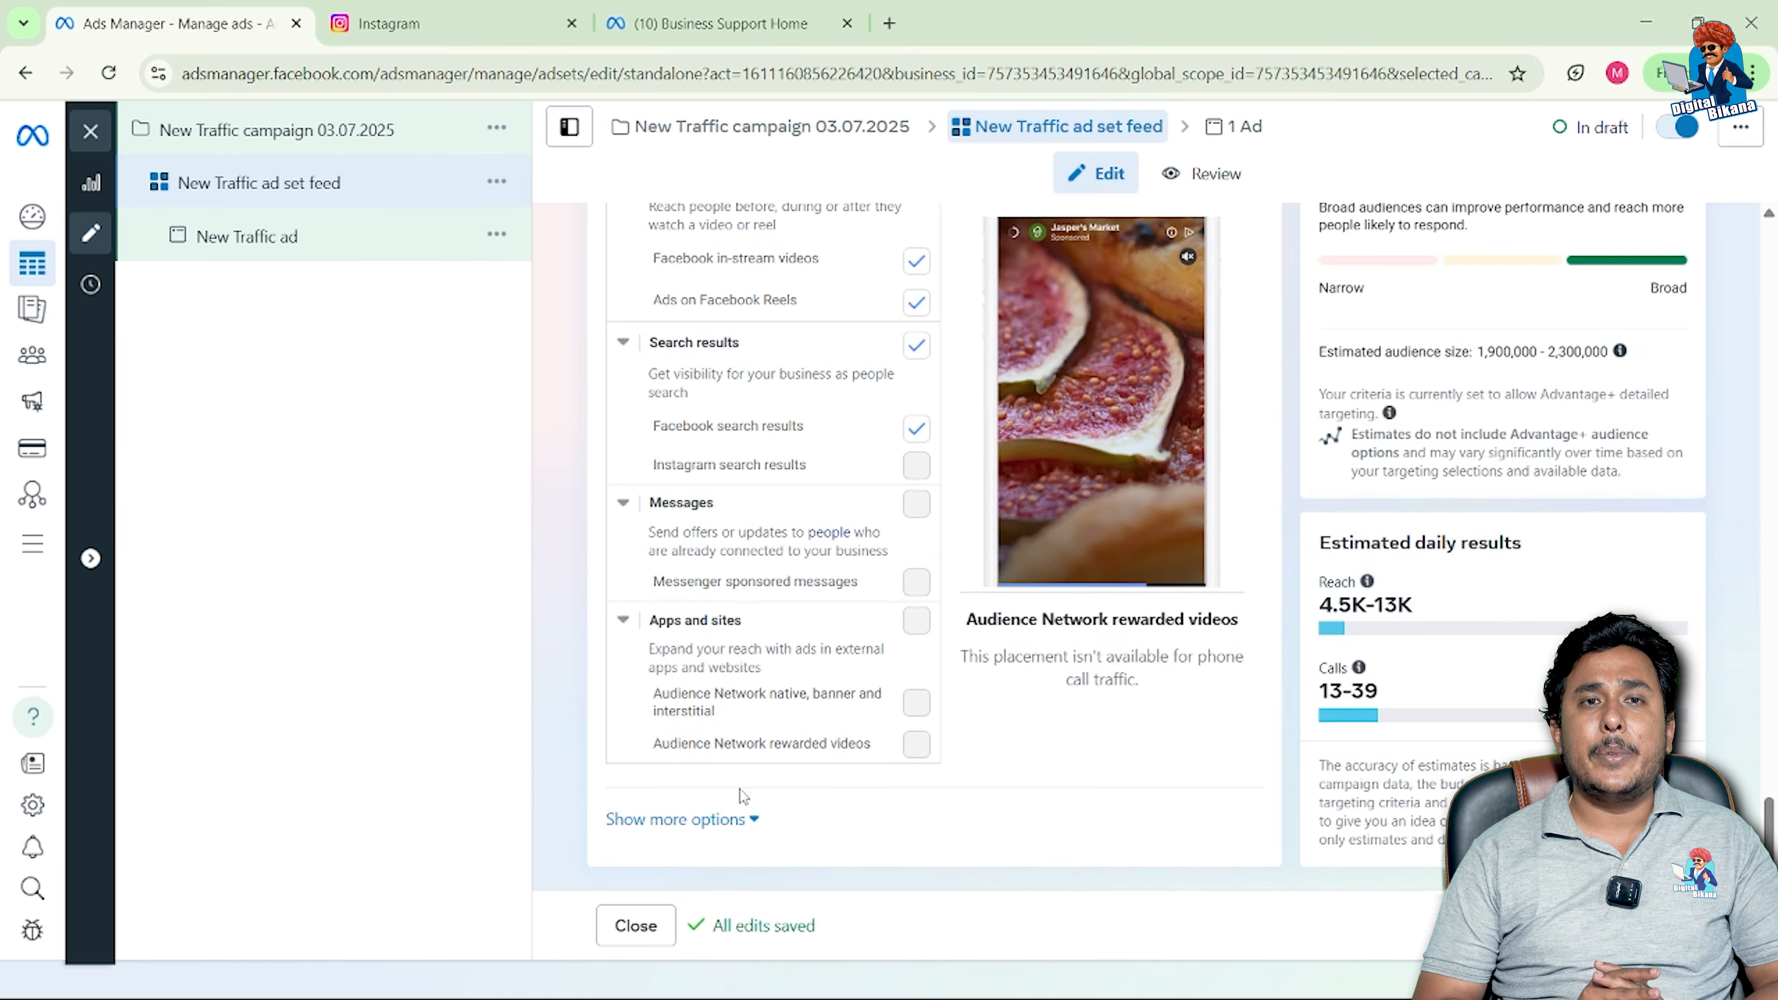
scroll(774, 571, "up", 5)
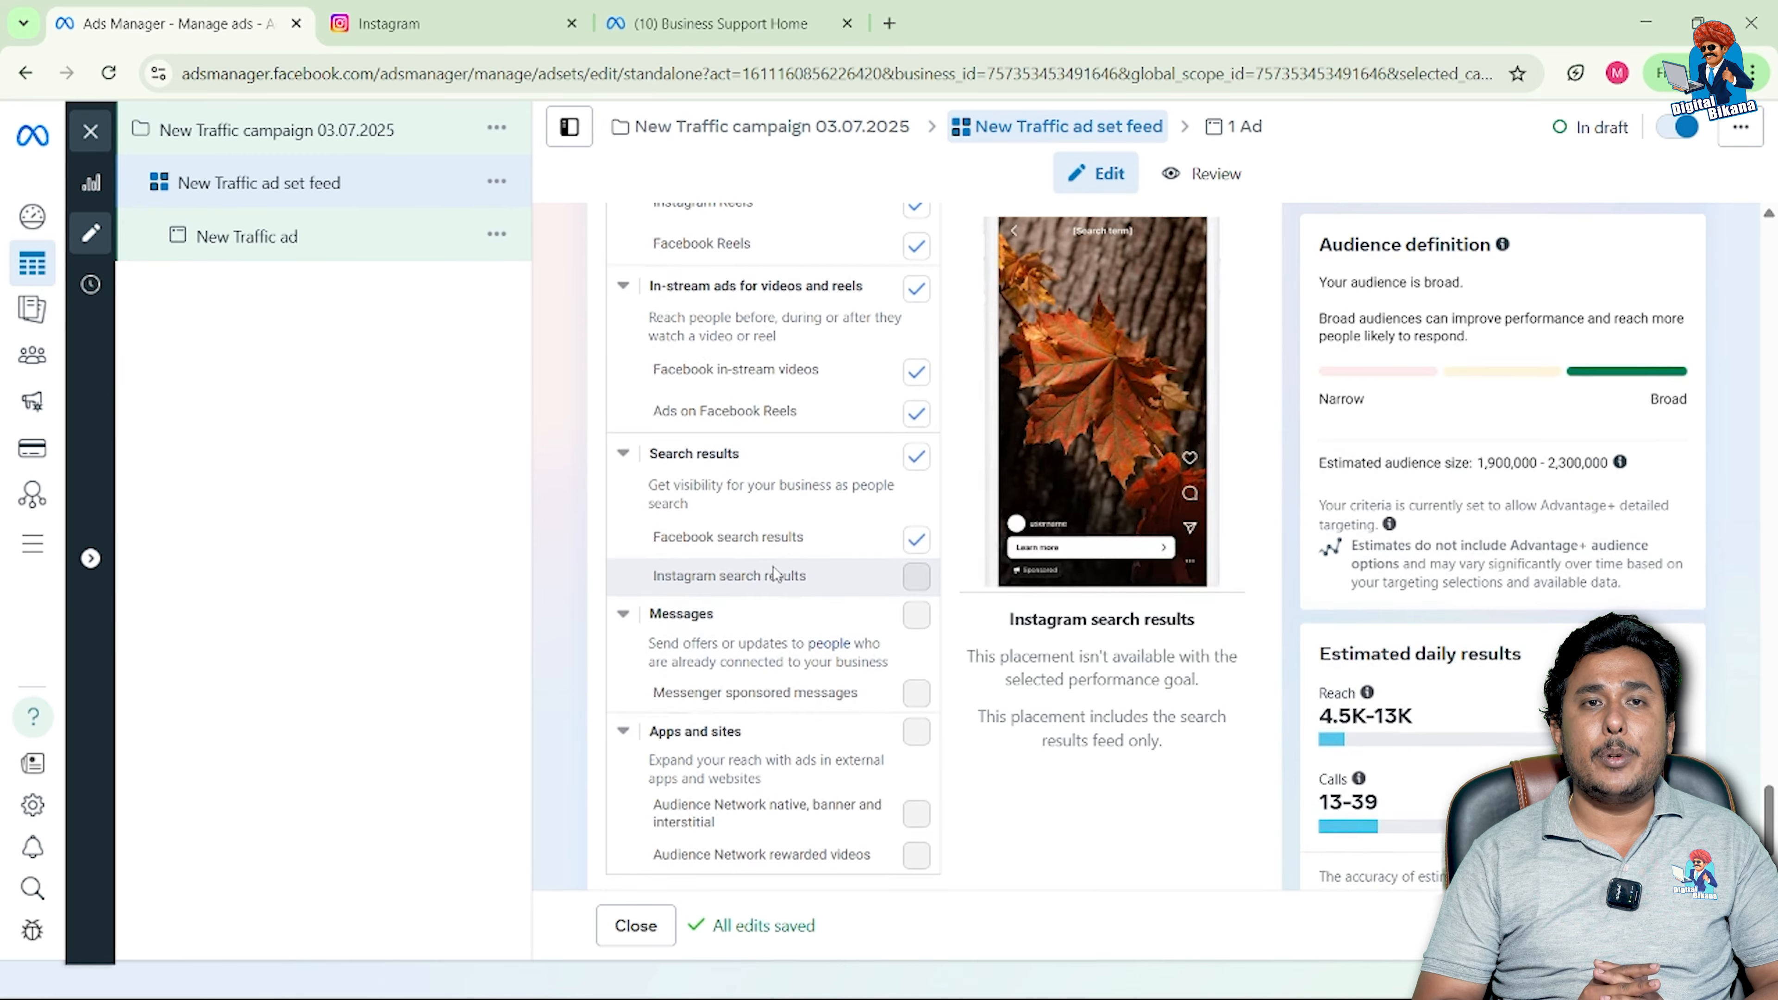
scroll(774, 571, "up", 7)
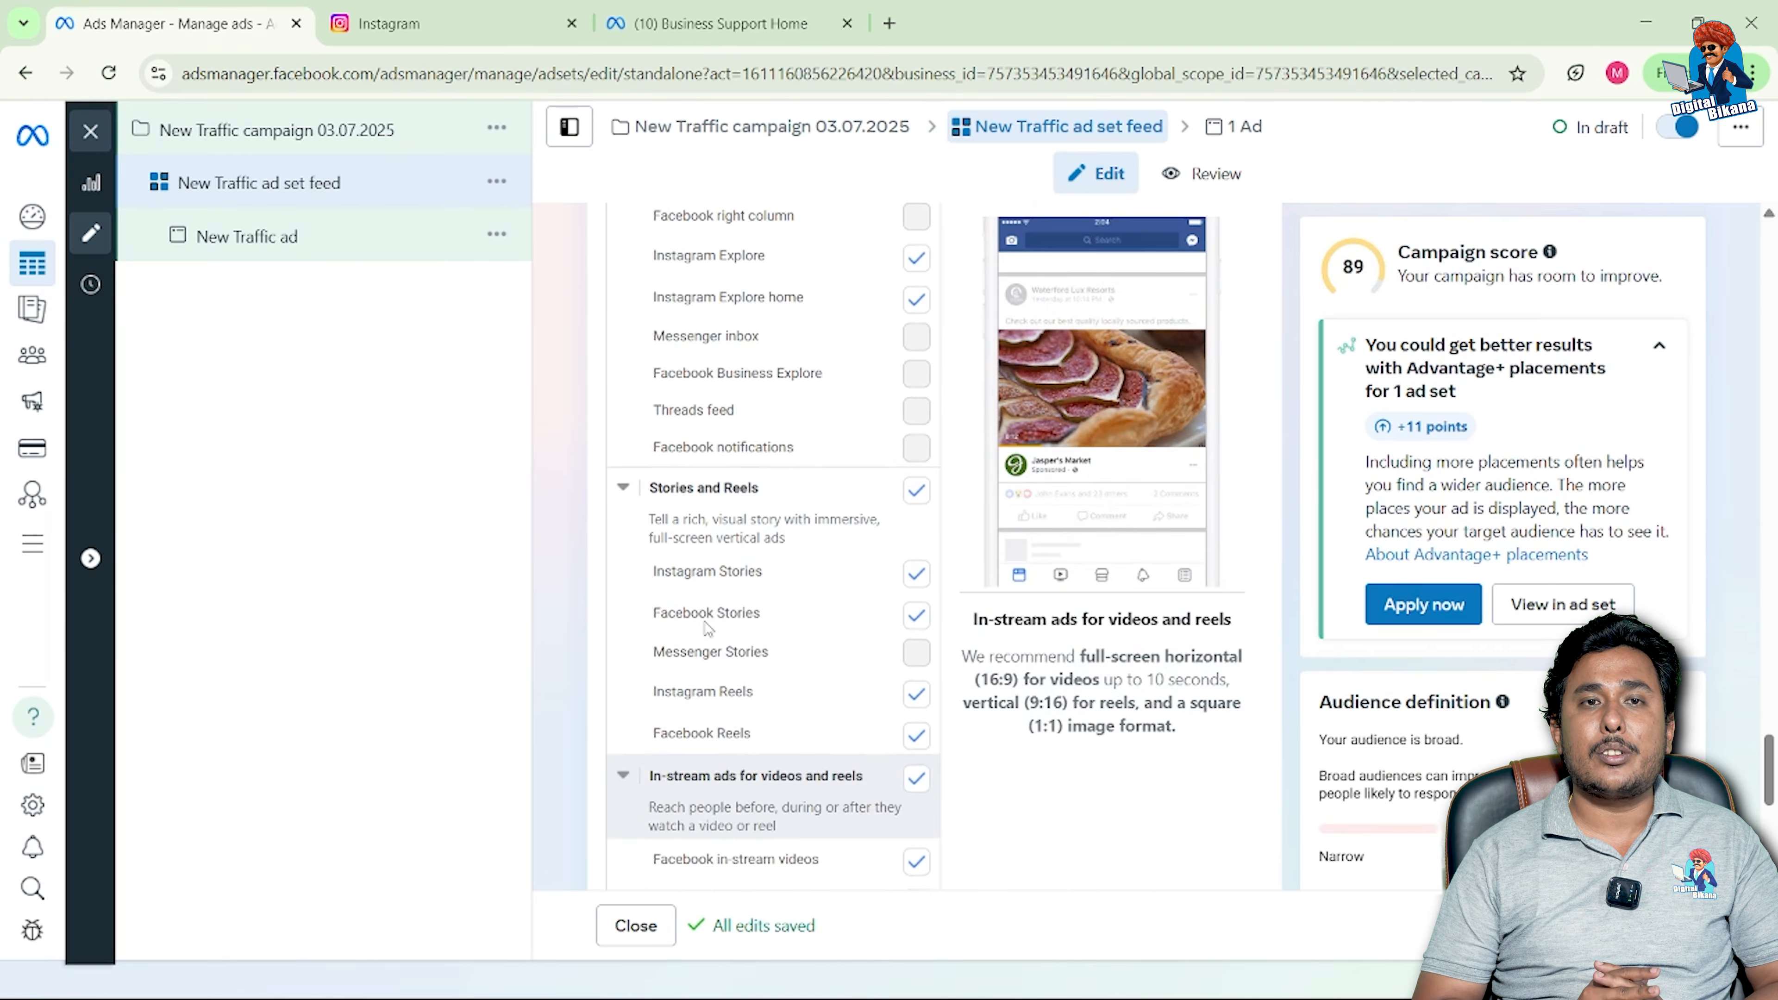
scroll(706, 621, "up", 3)
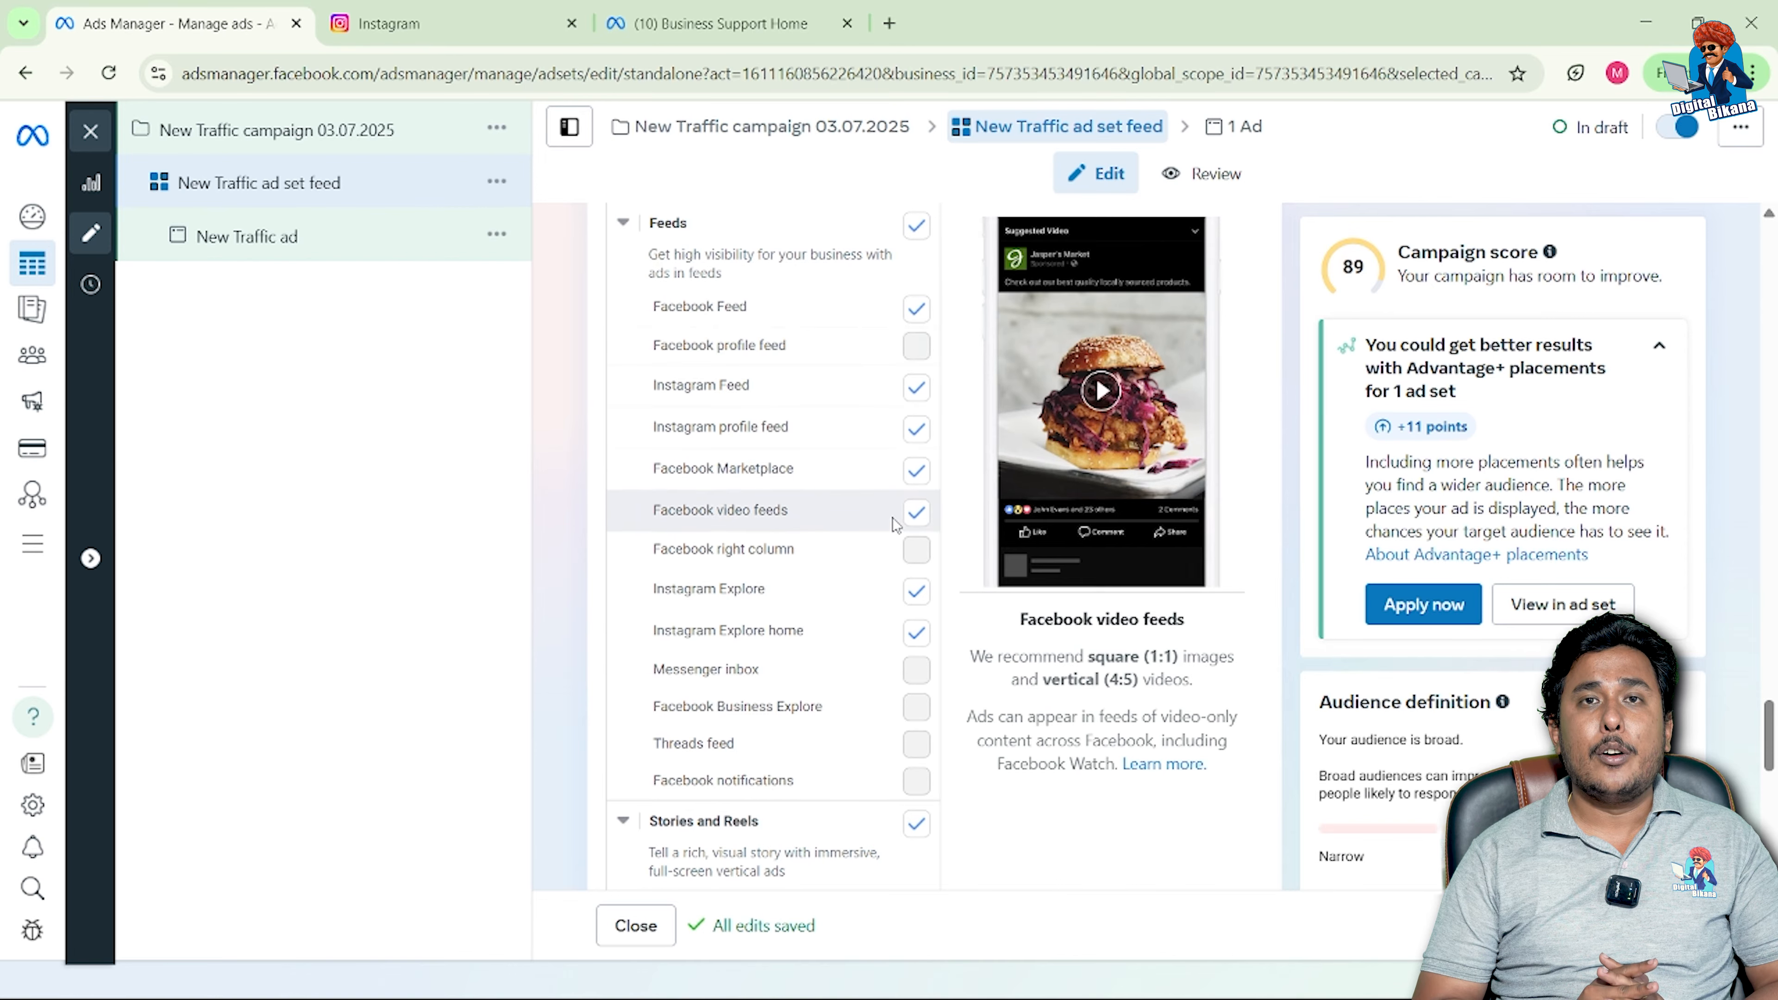
left_click(917, 472)
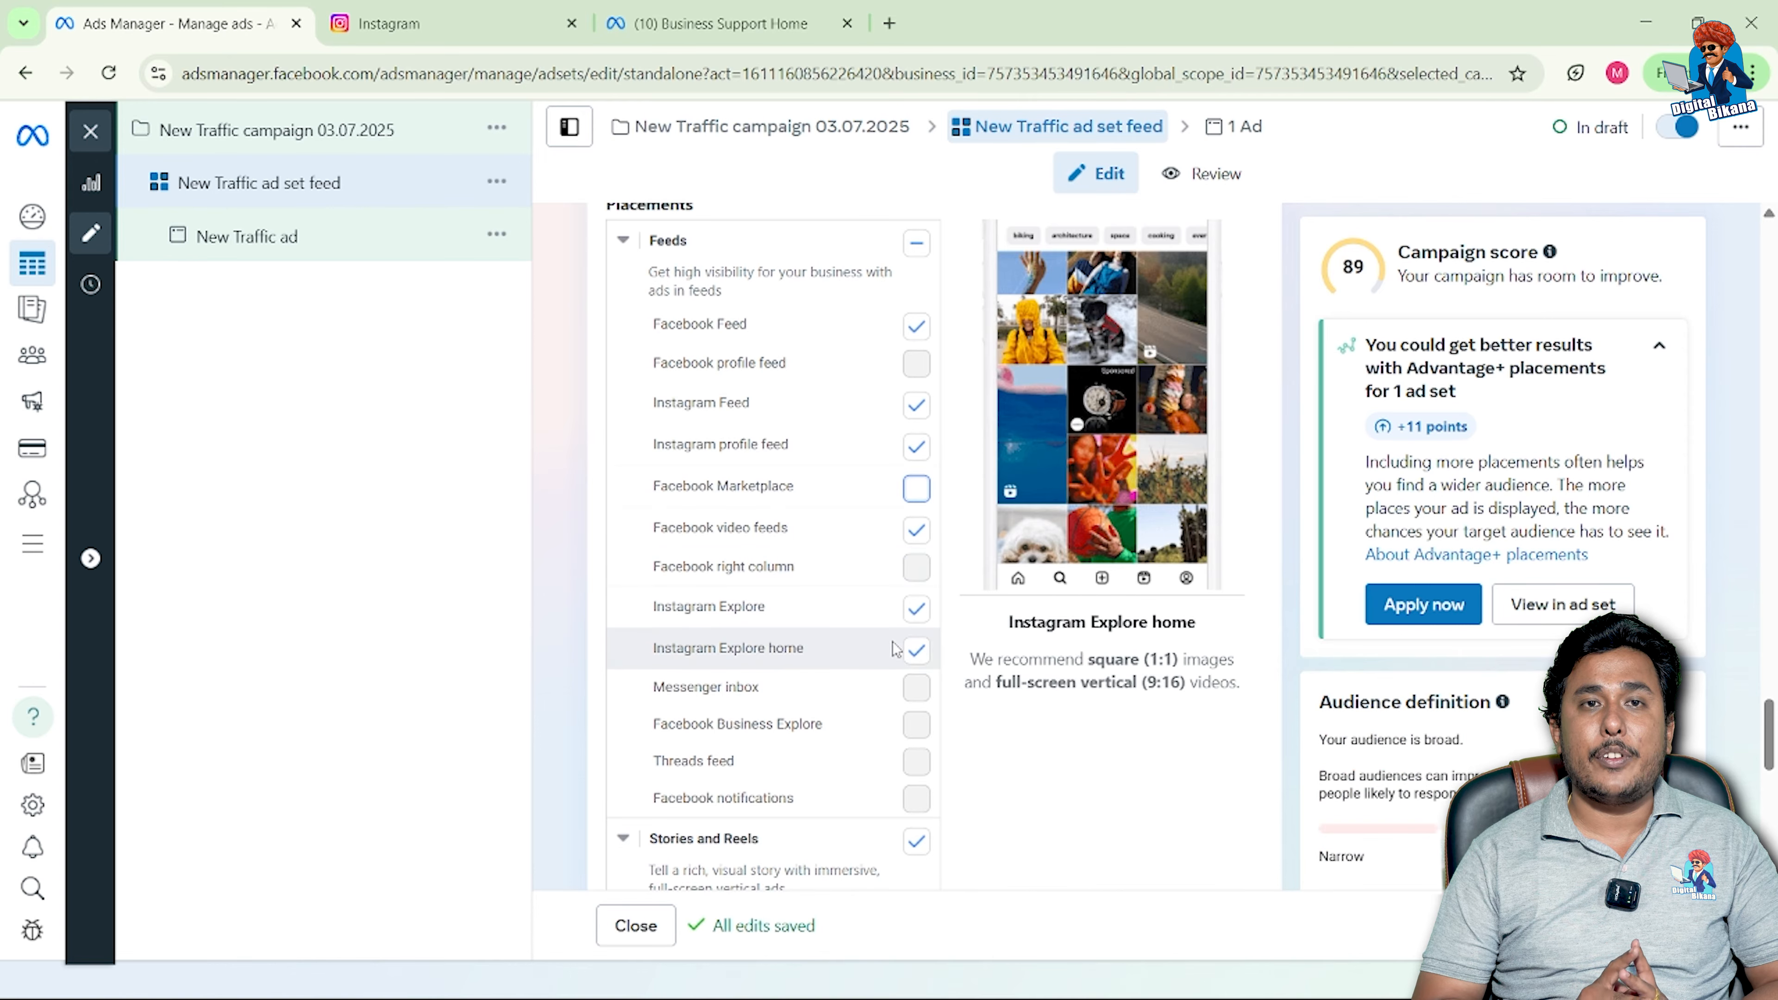
left_click(915, 653)
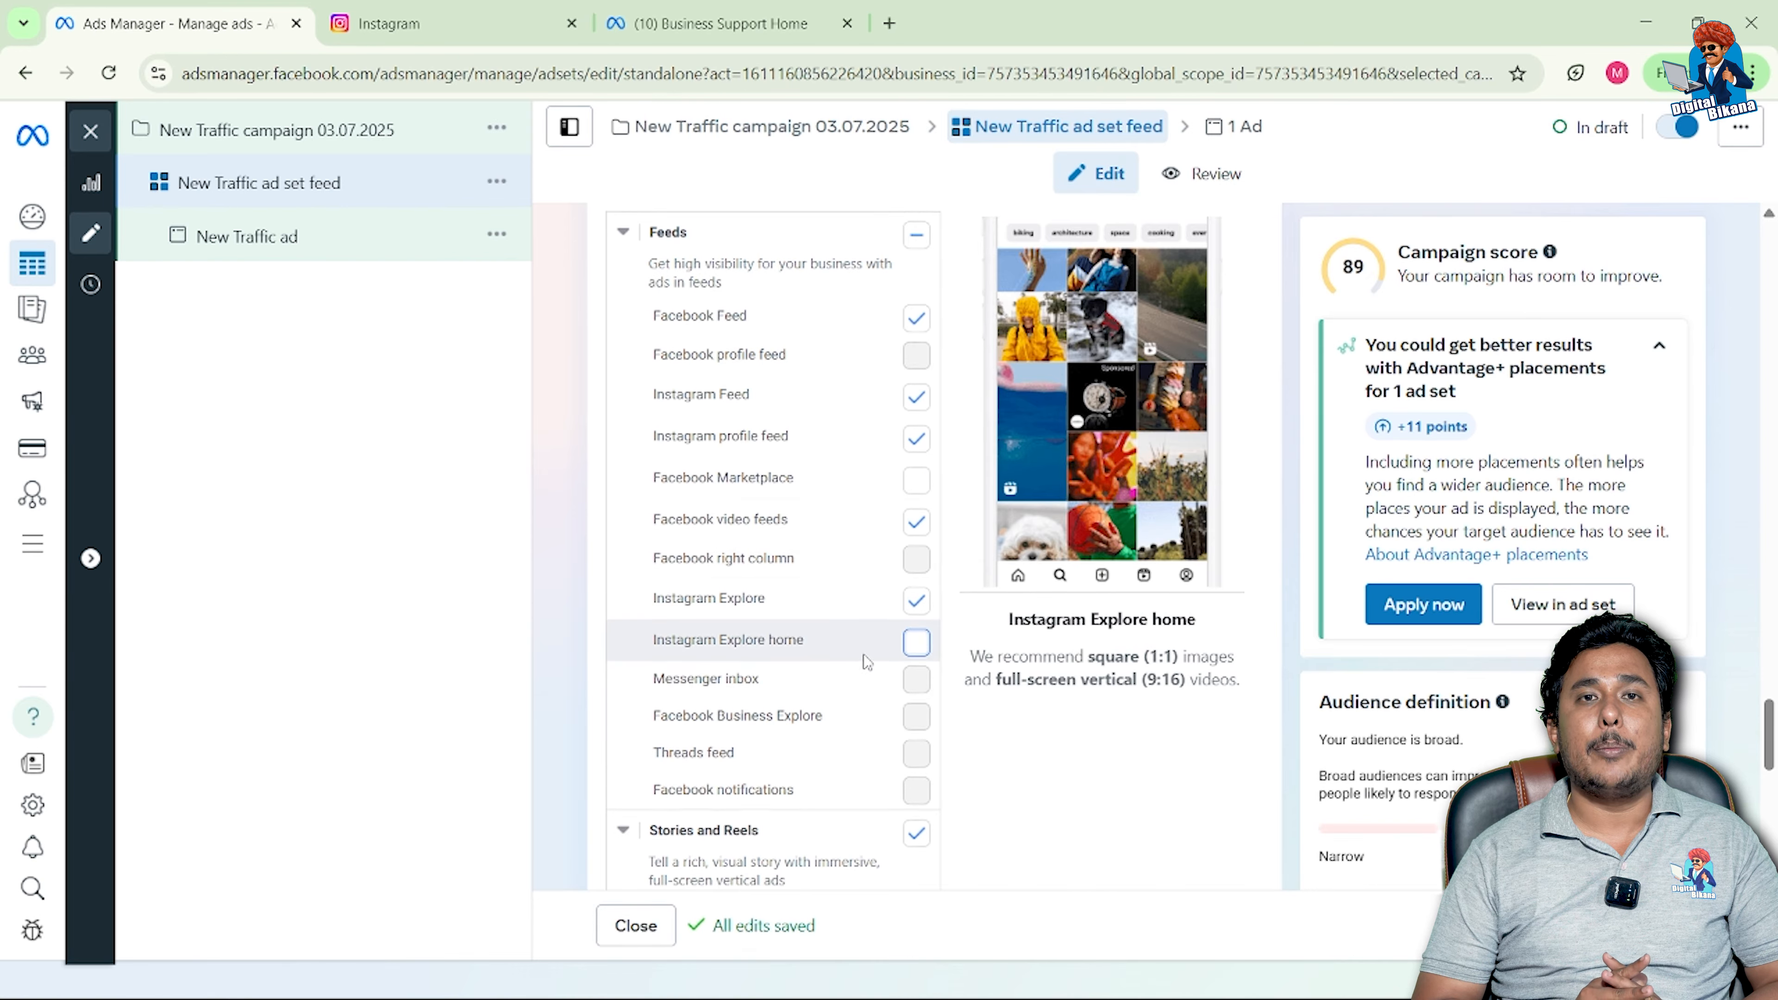
Step: Turn off the whole Stories and Reels placement group
scroll(867, 661, "down", 2)
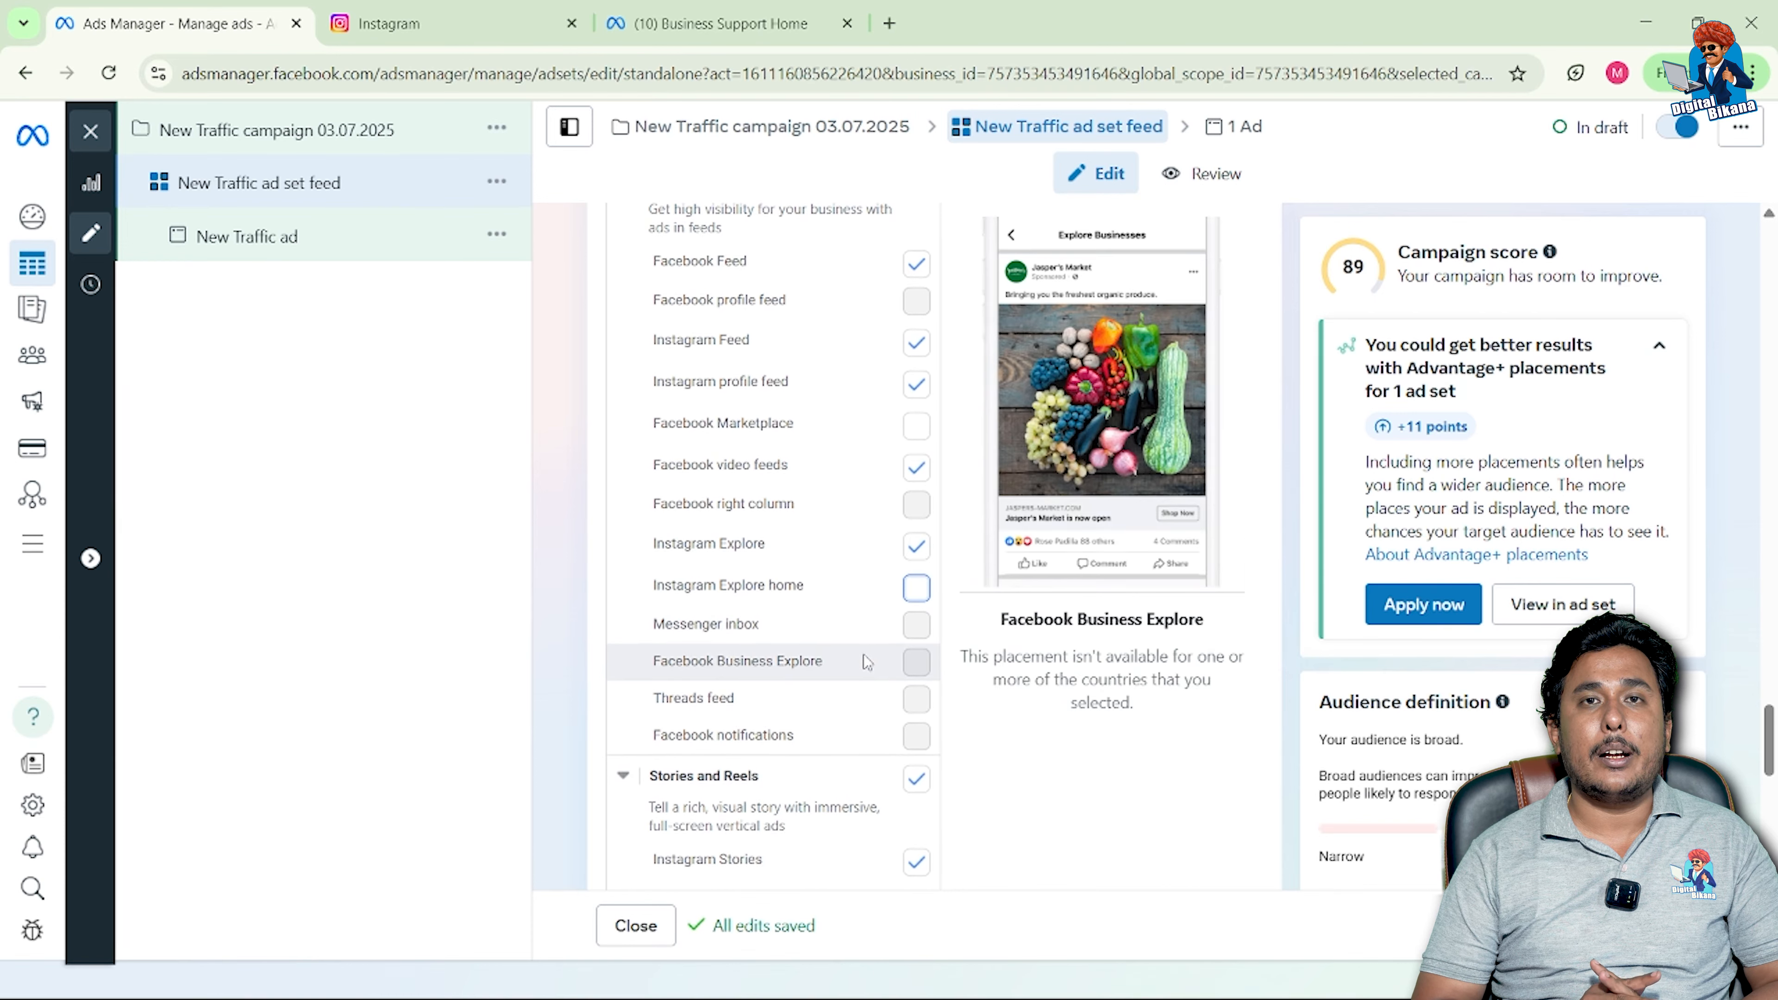
scroll(864, 654, "up", 1)
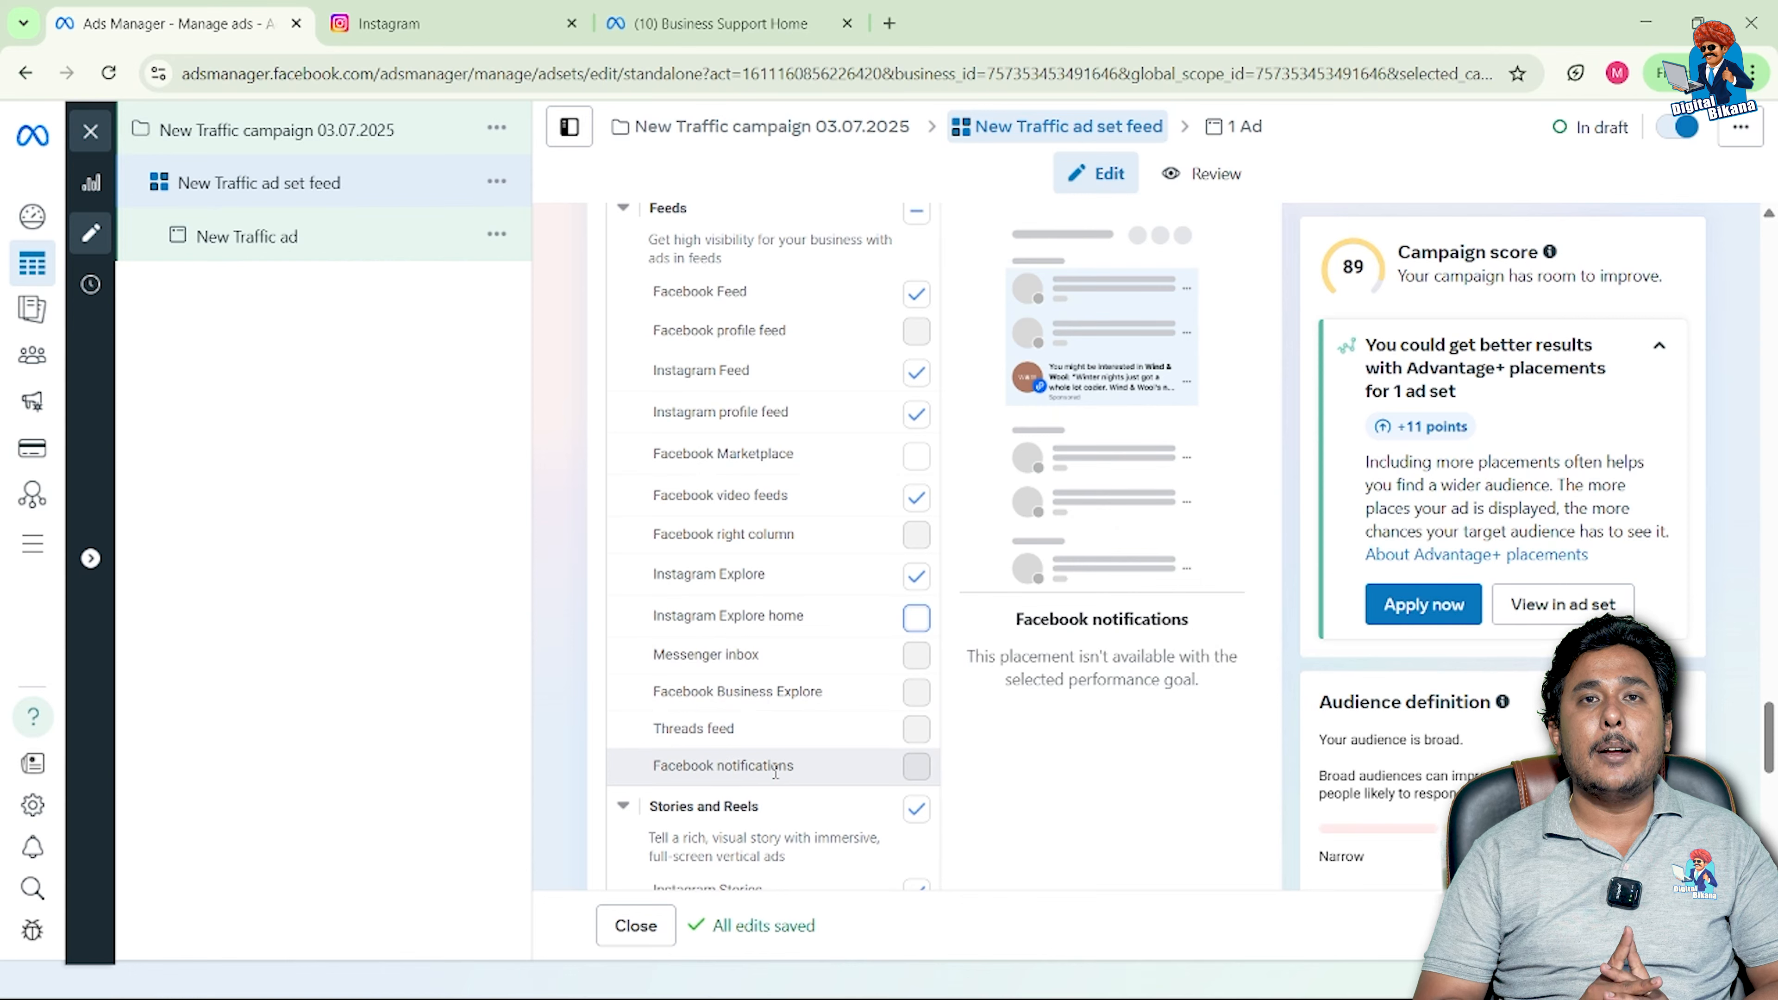
scroll(791, 766, "down", 5)
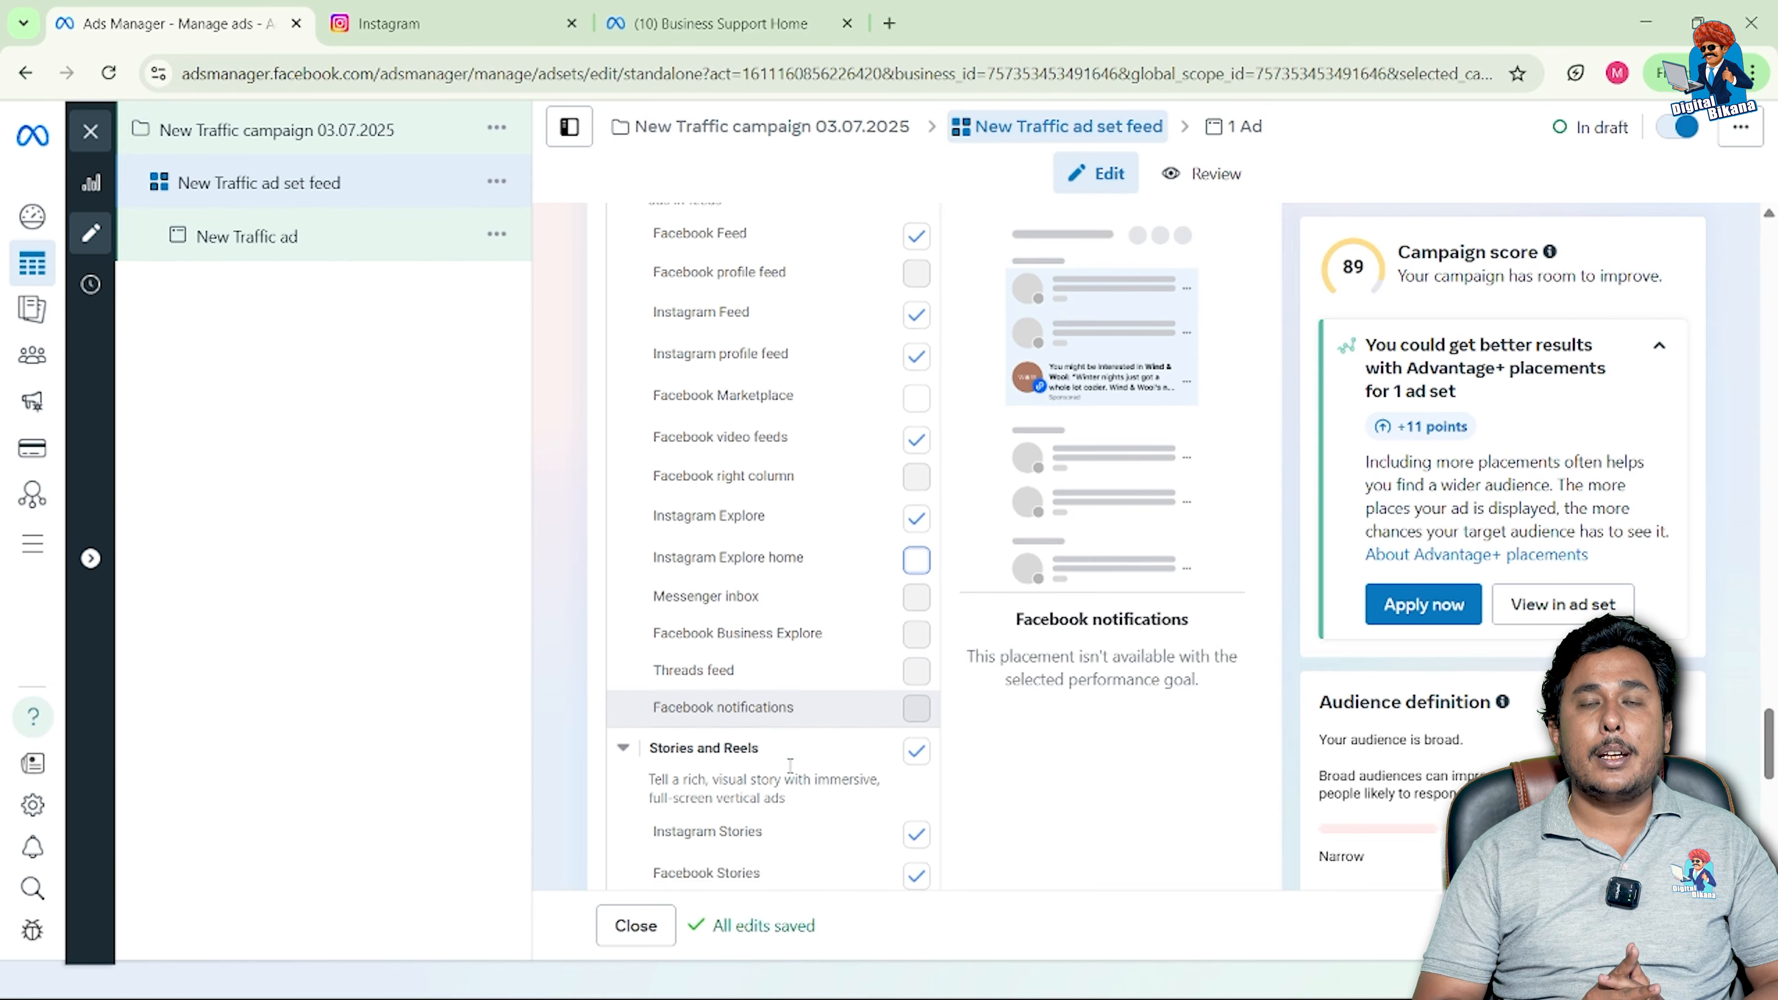
scroll(789, 766, "down", 1)
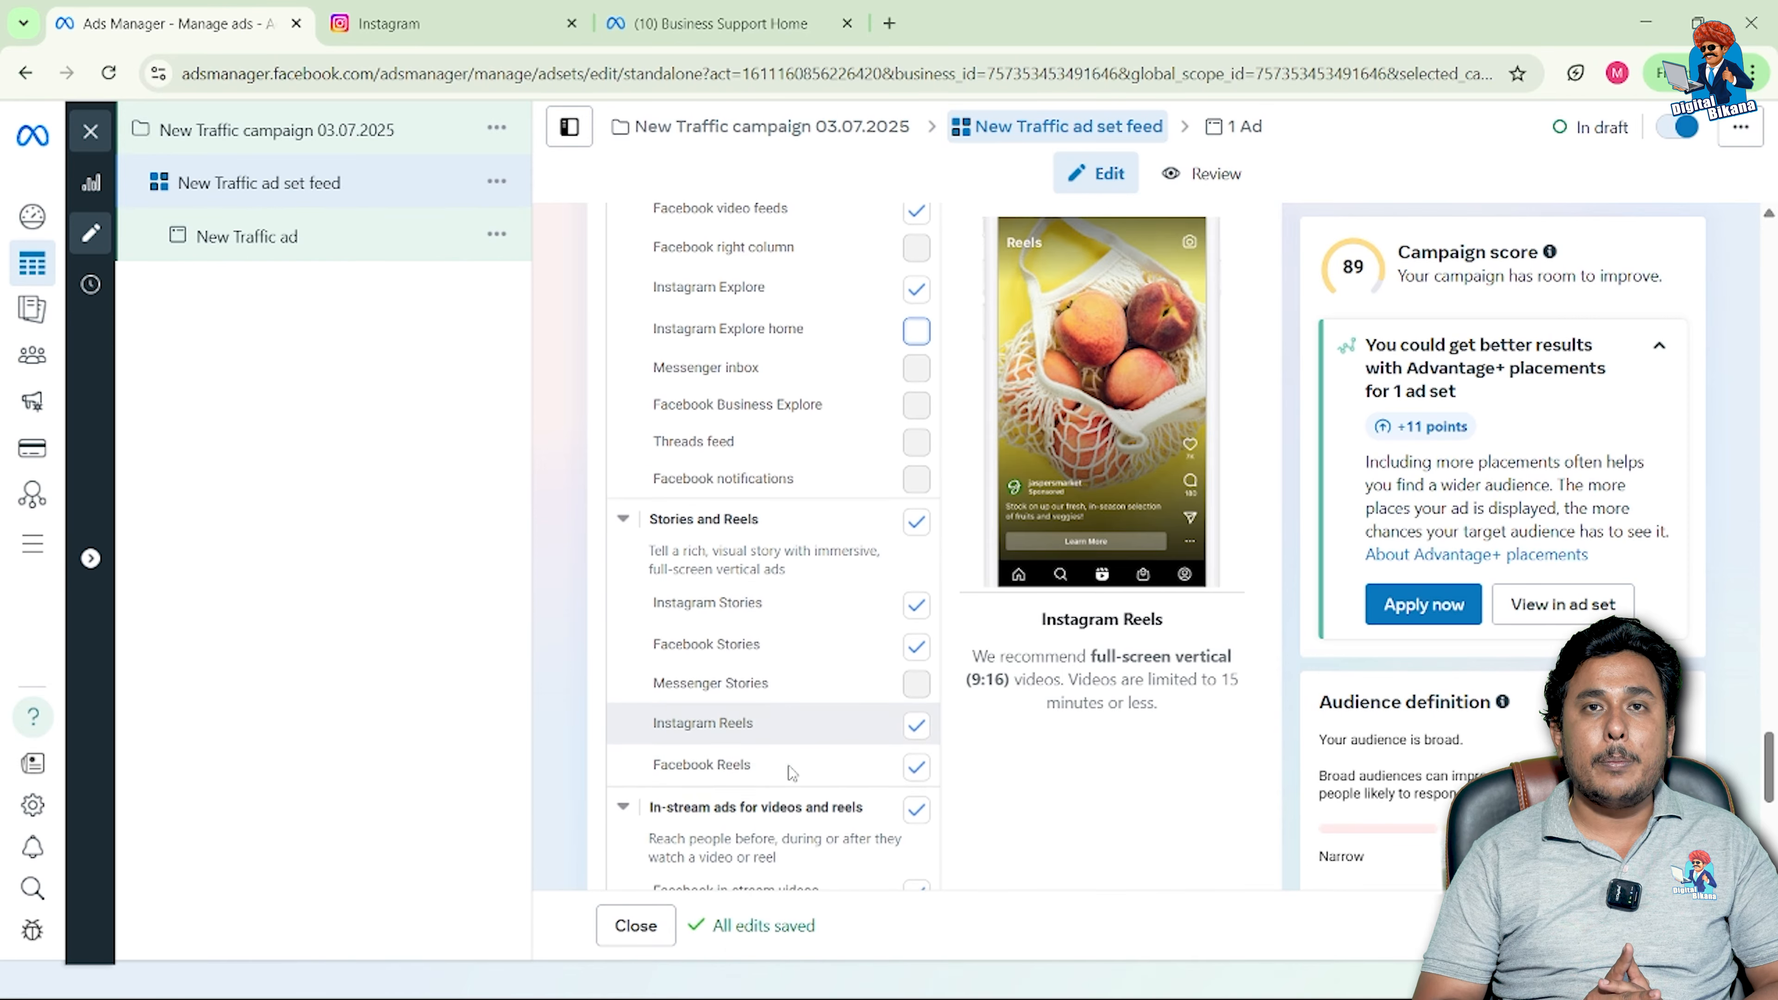
left_click(916, 522)
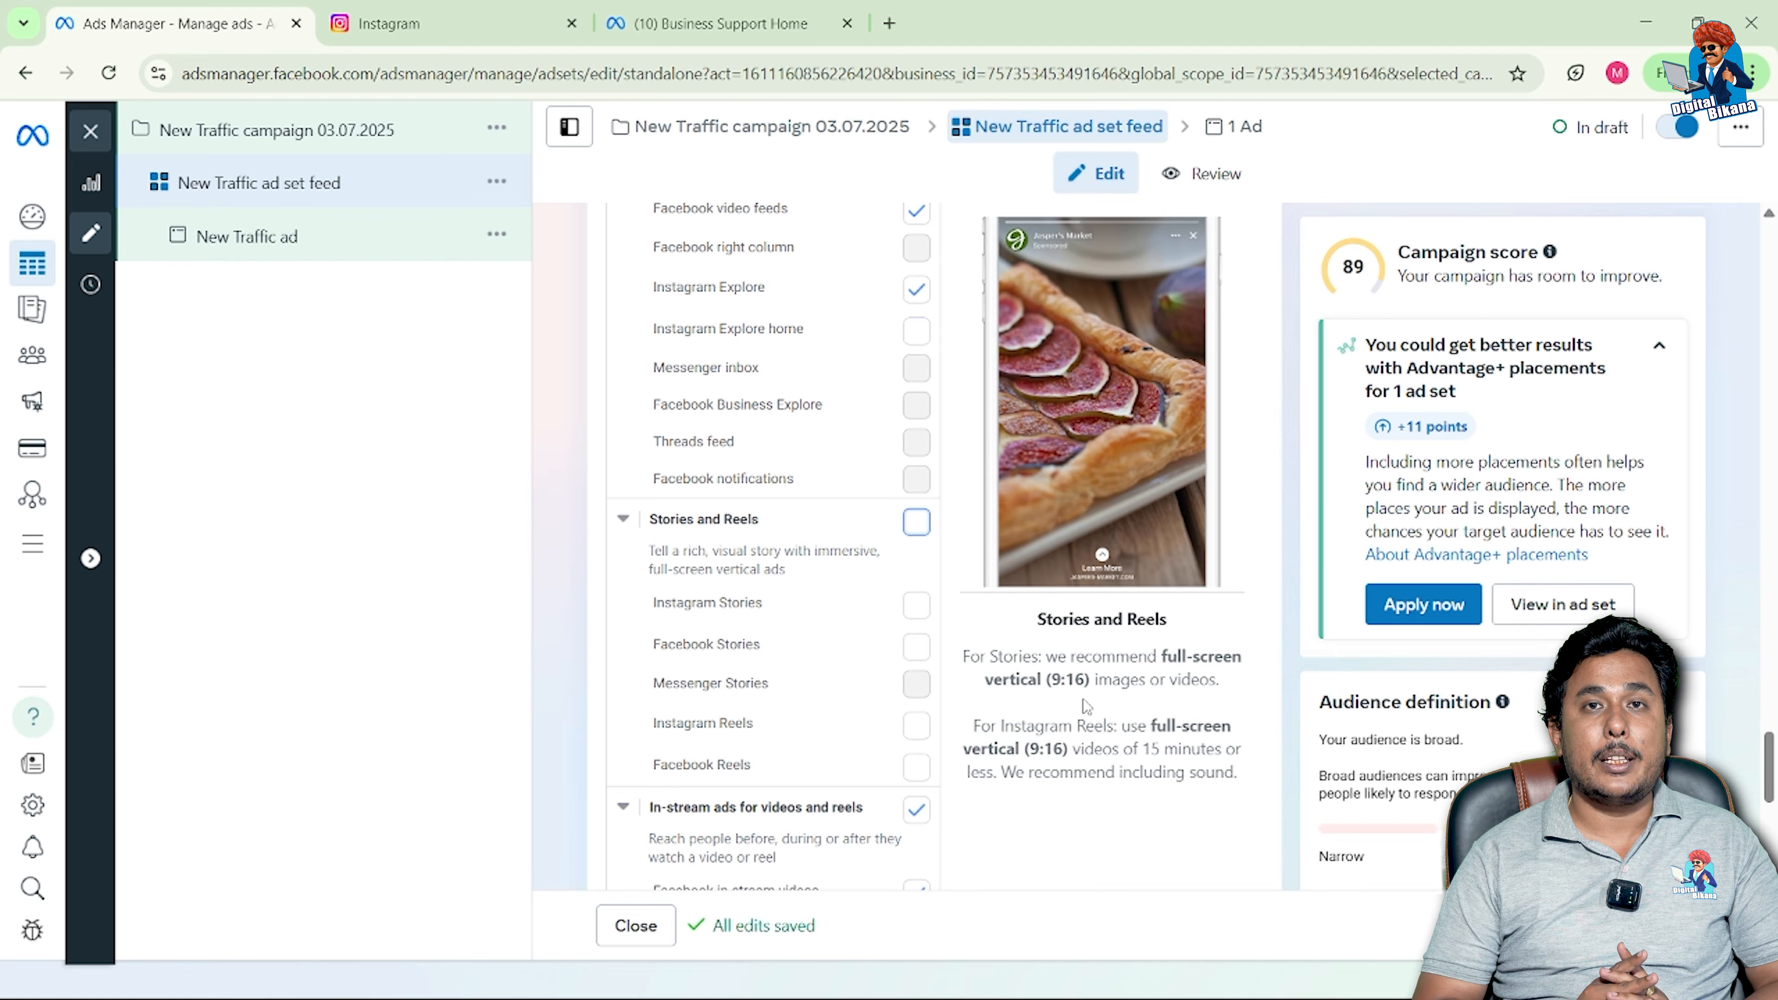
Step: Uncheck the in-stream video and Search results placements, then review Messages and Apps and sites
scroll(902, 726, "down", 1)
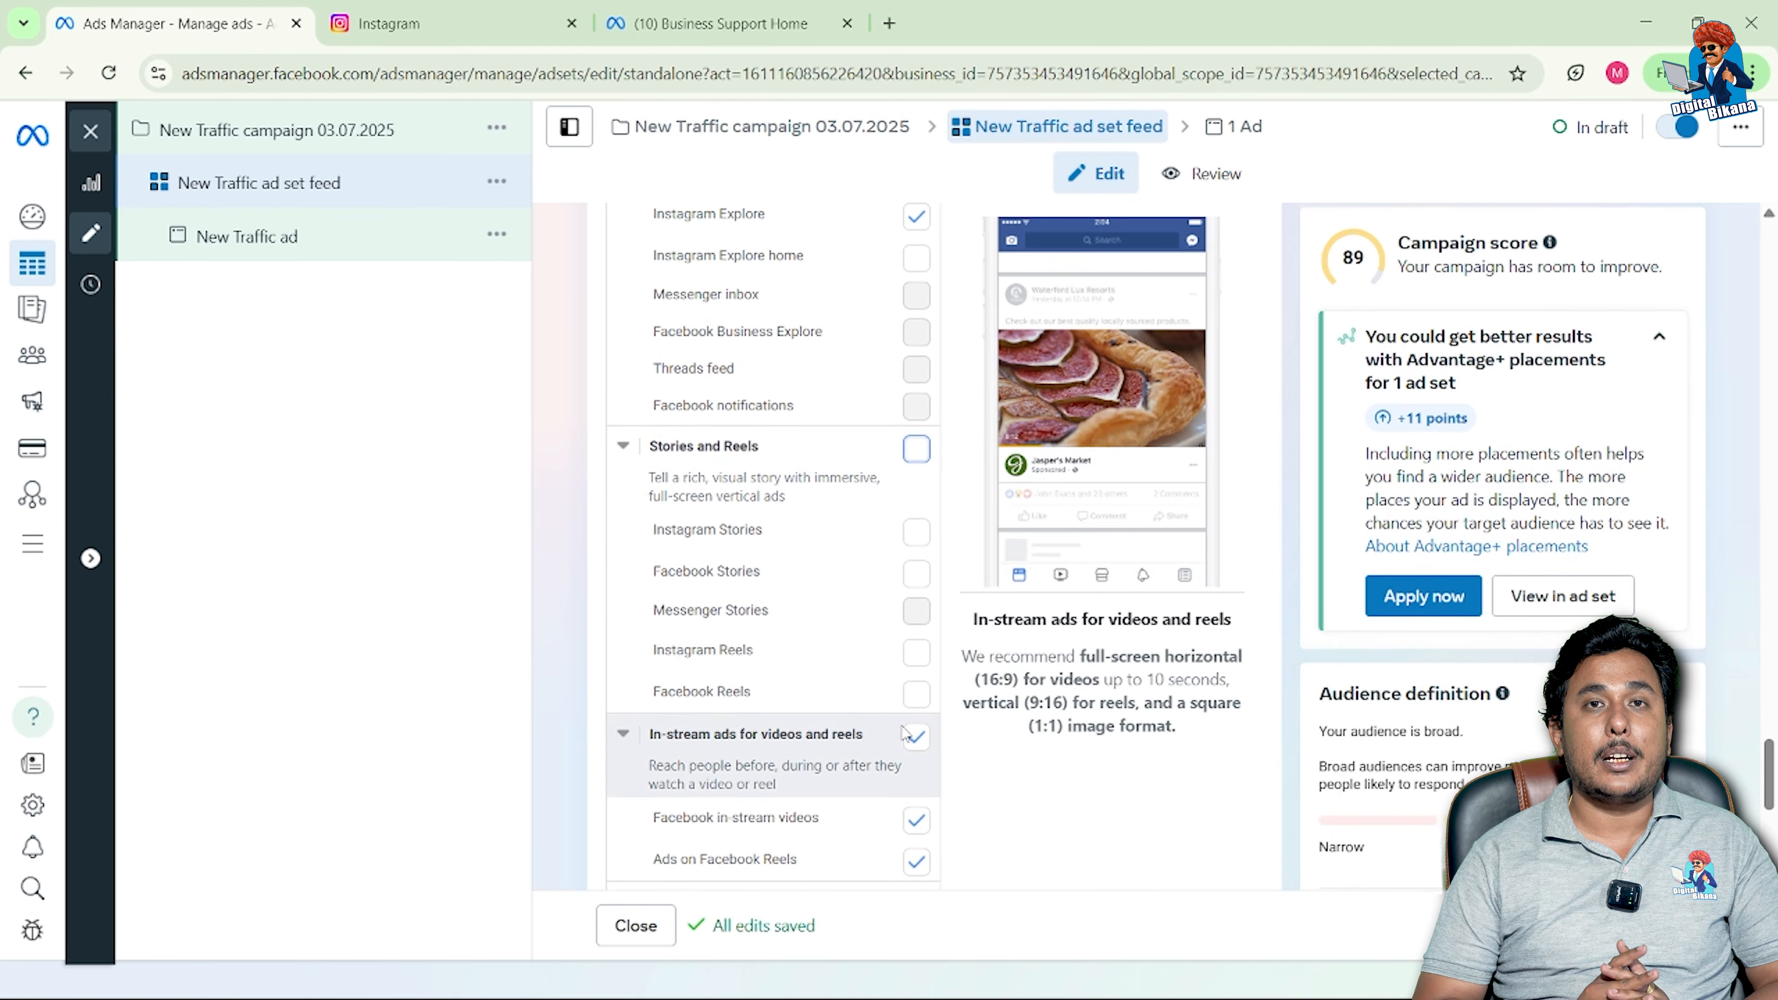
scroll(903, 732, "down", 1)
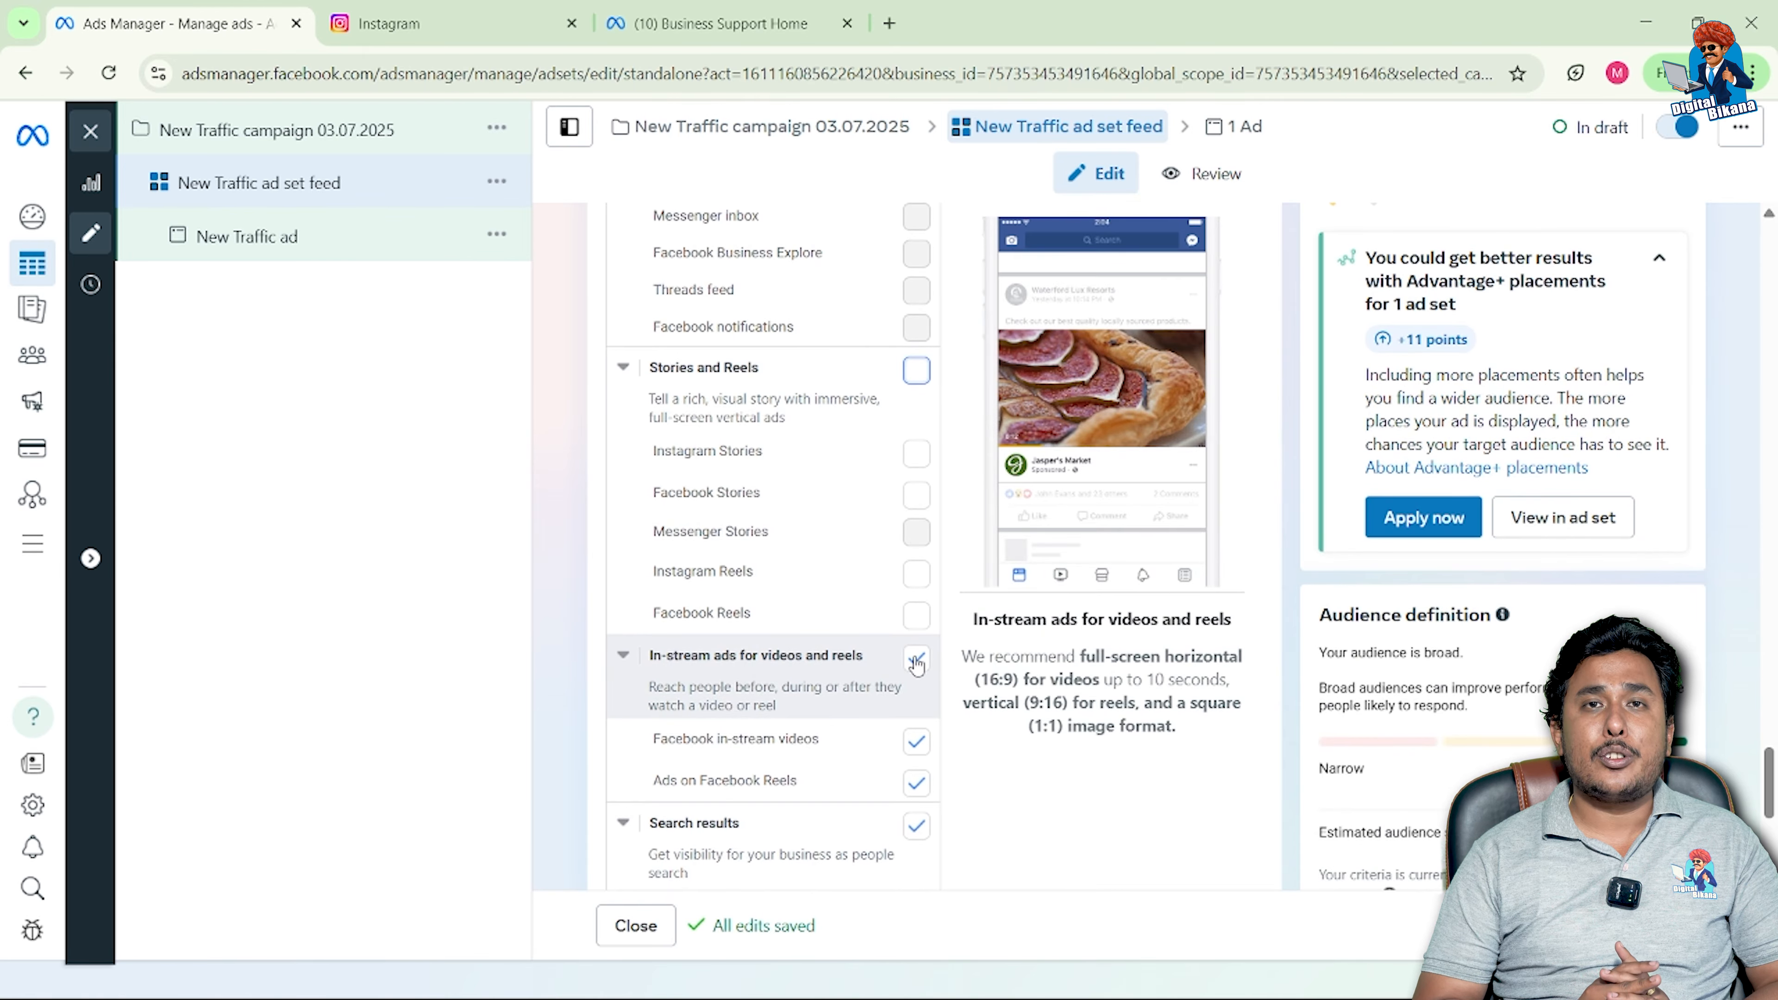
left_click(916, 660)
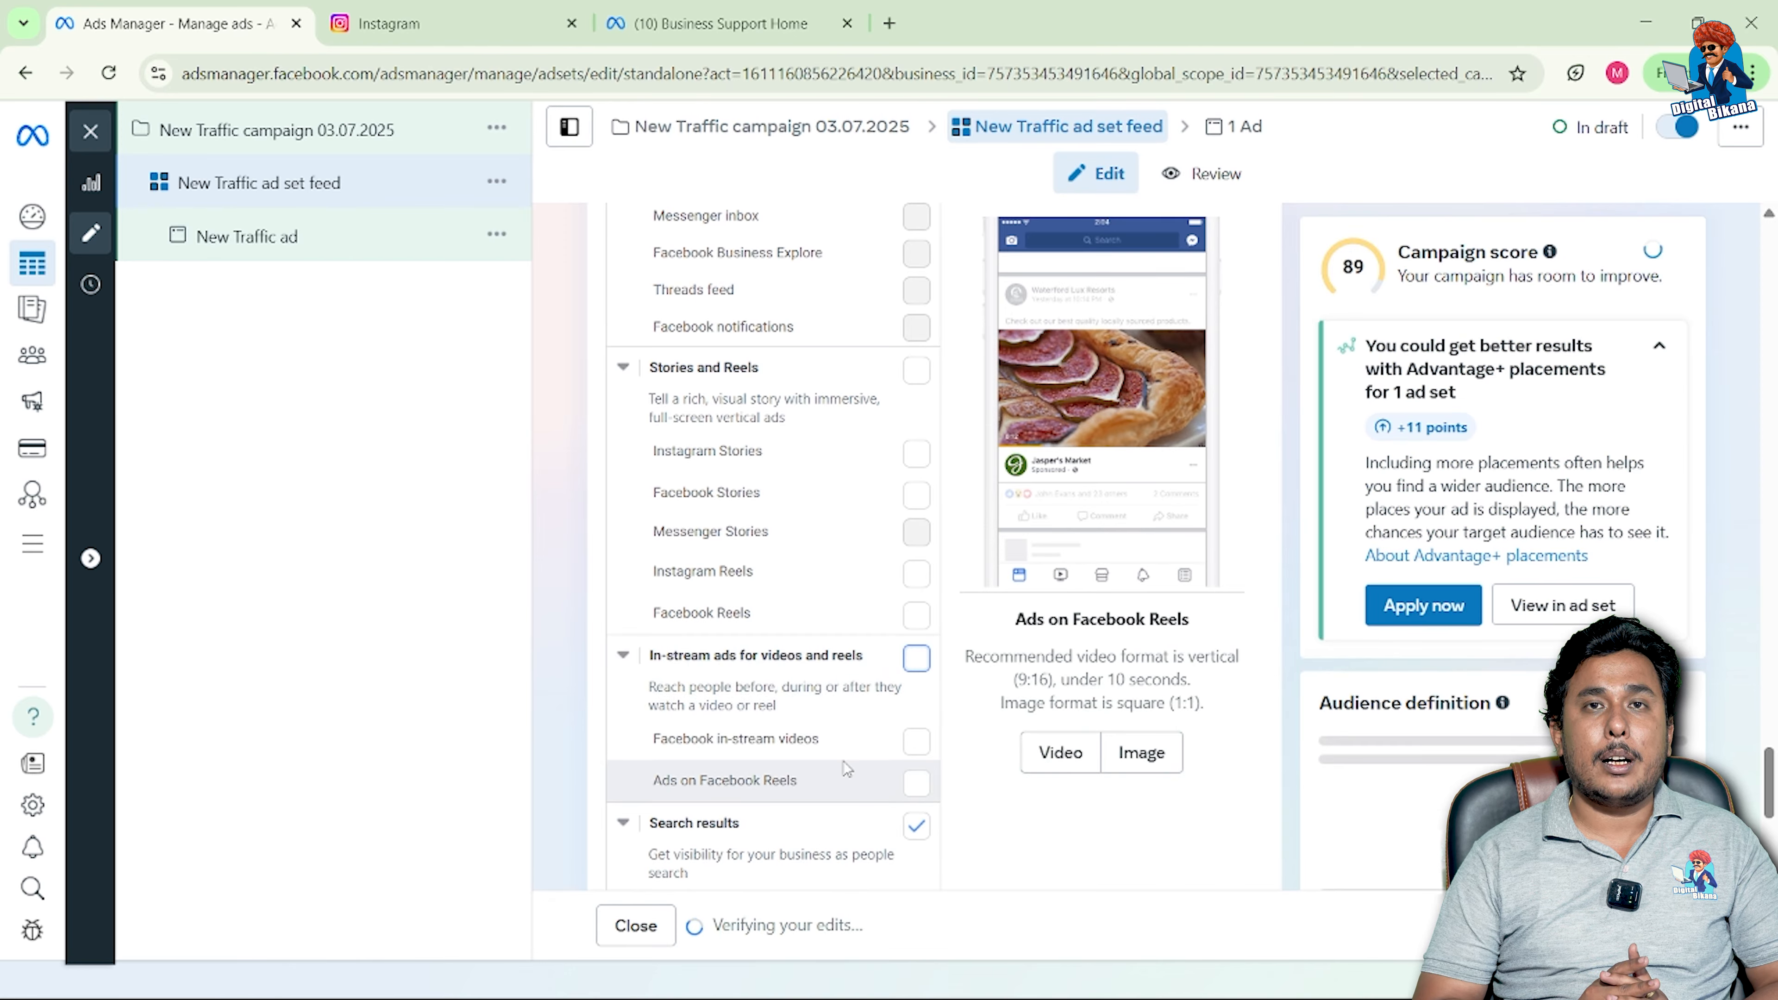
scroll(843, 761, "down", 1)
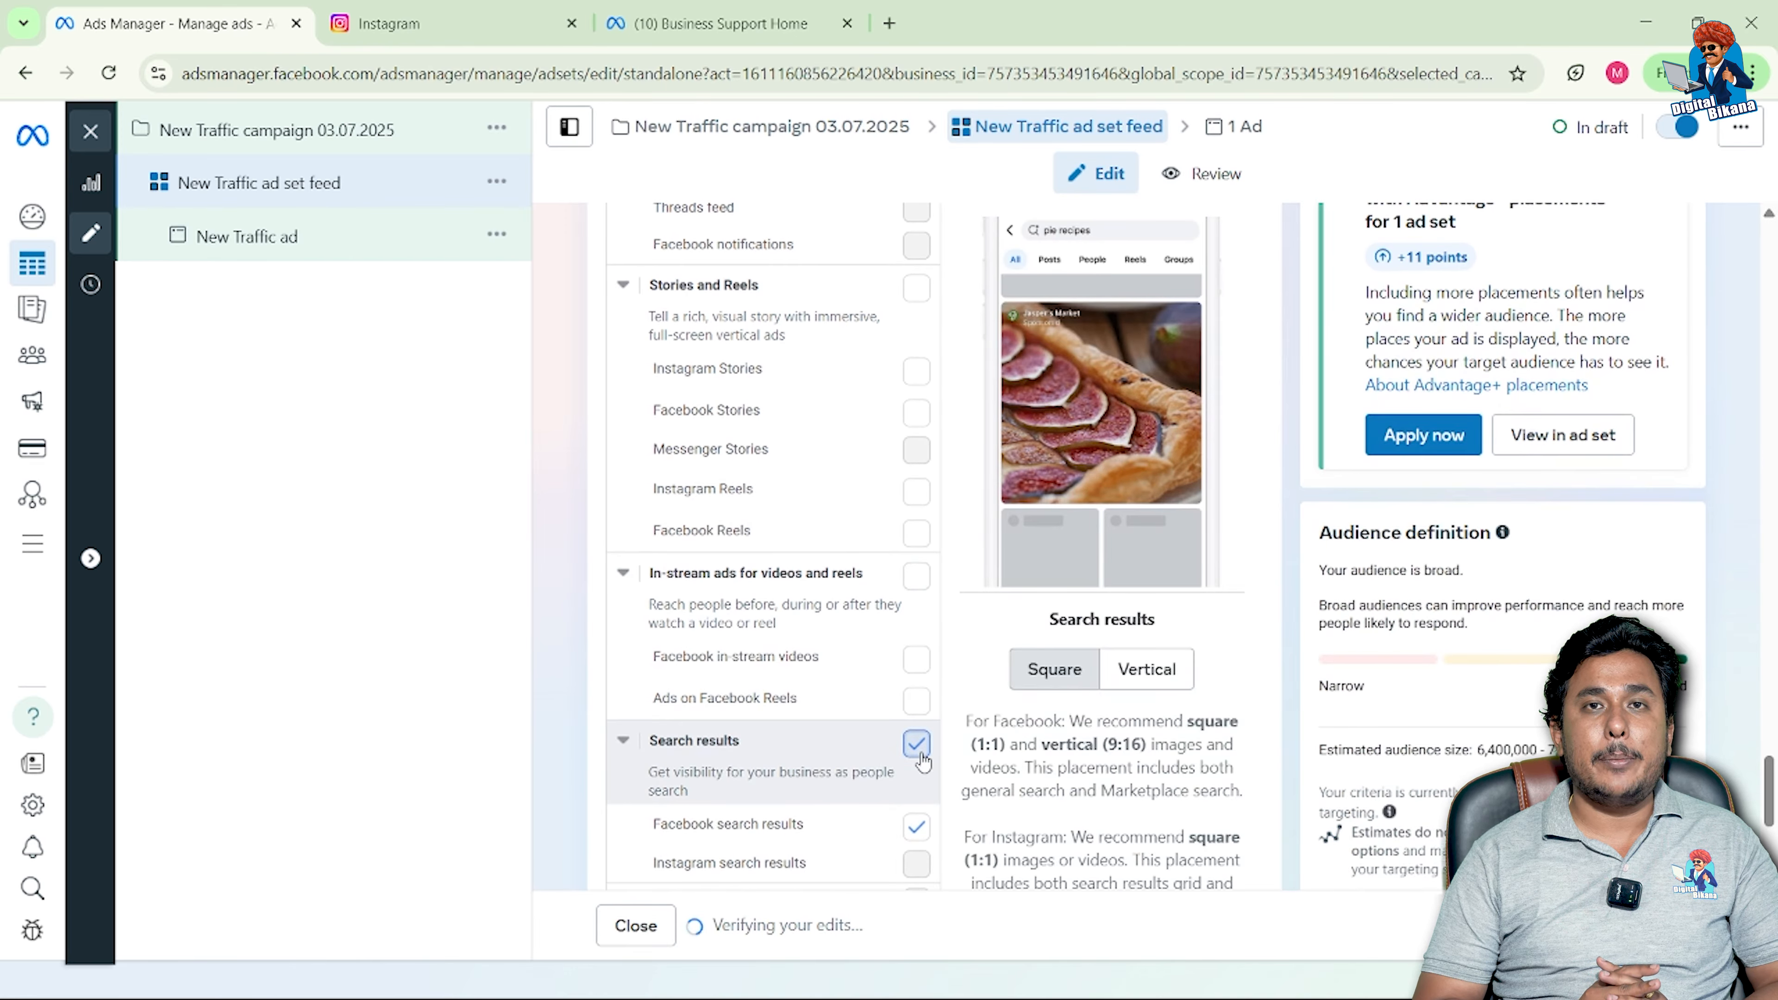
left_click(916, 745)
scroll(854, 784, "down", 3)
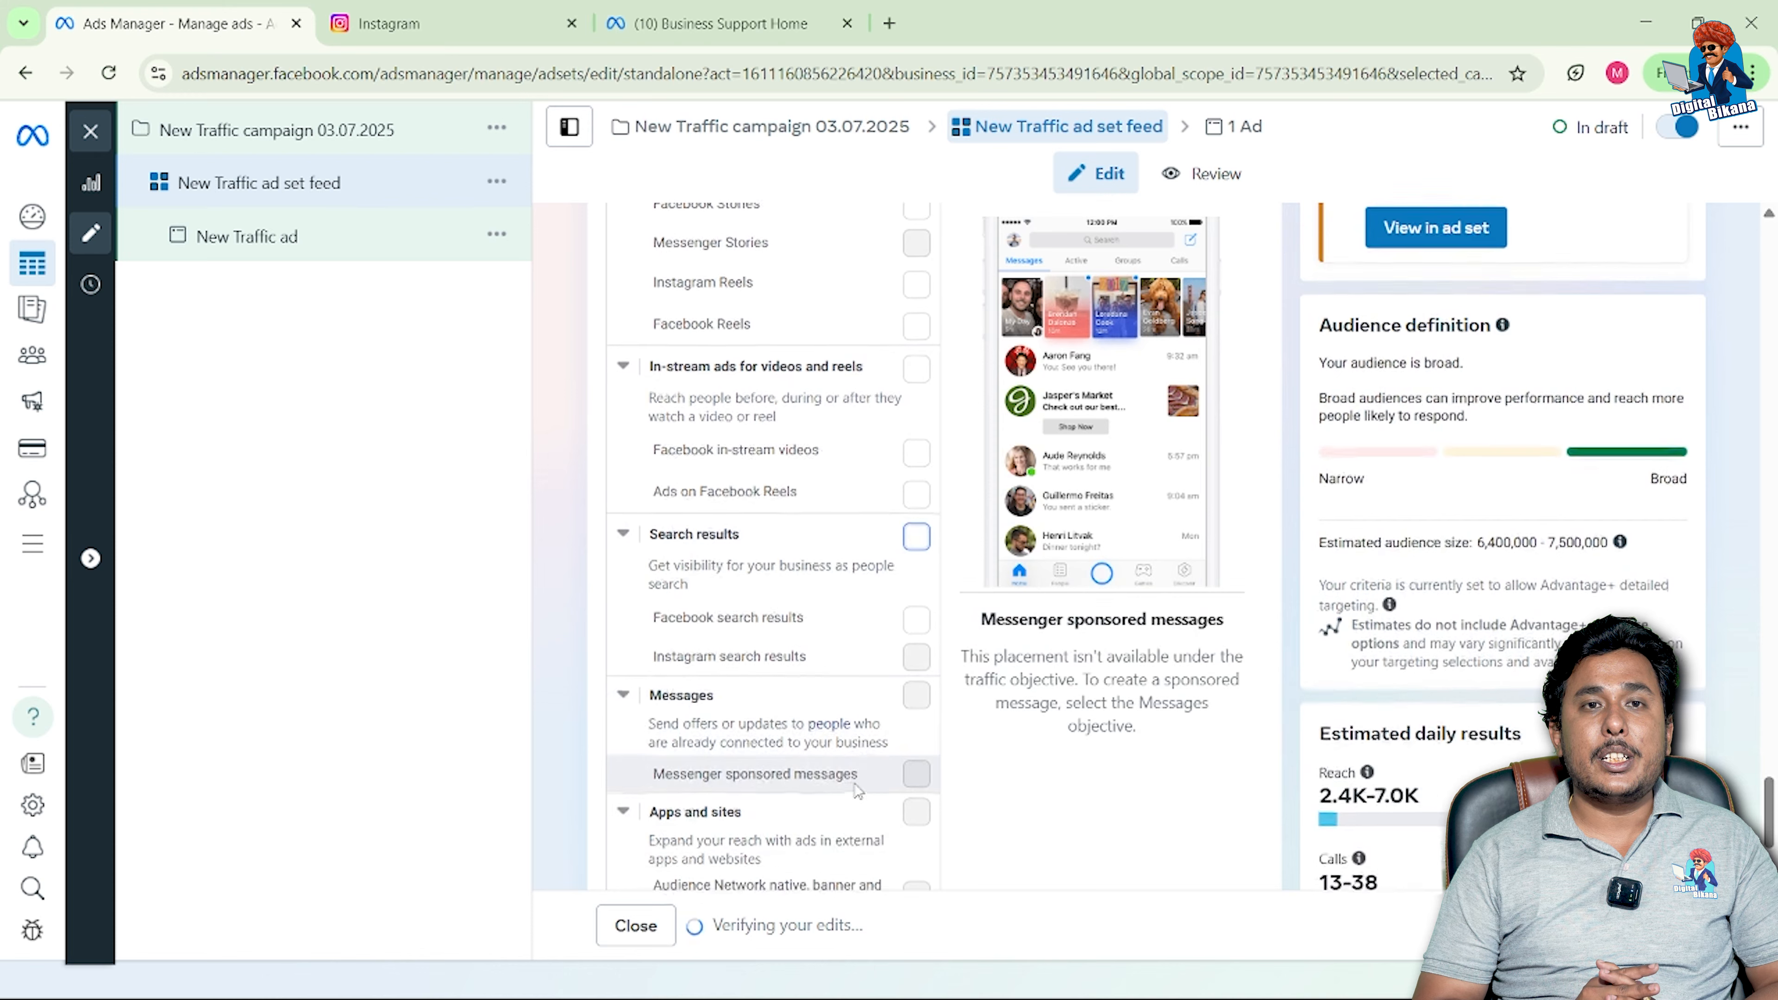
scroll(857, 791, "down", 2)
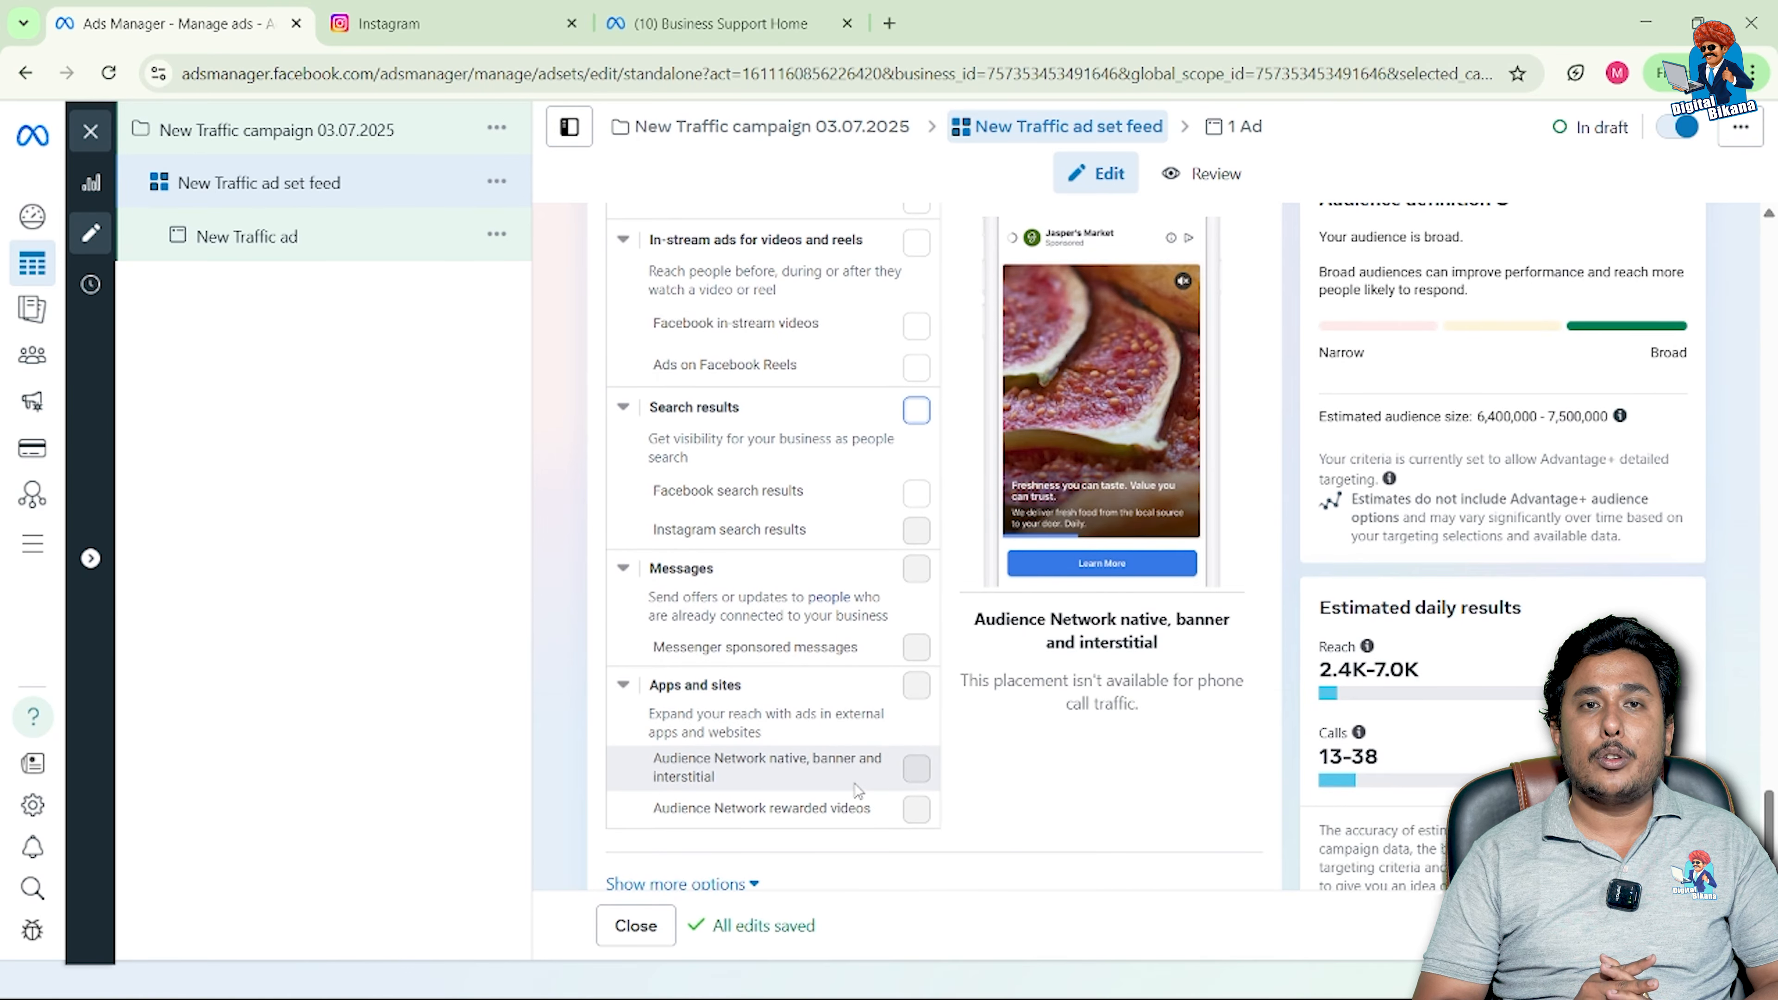
scroll(858, 790, "down", 1)
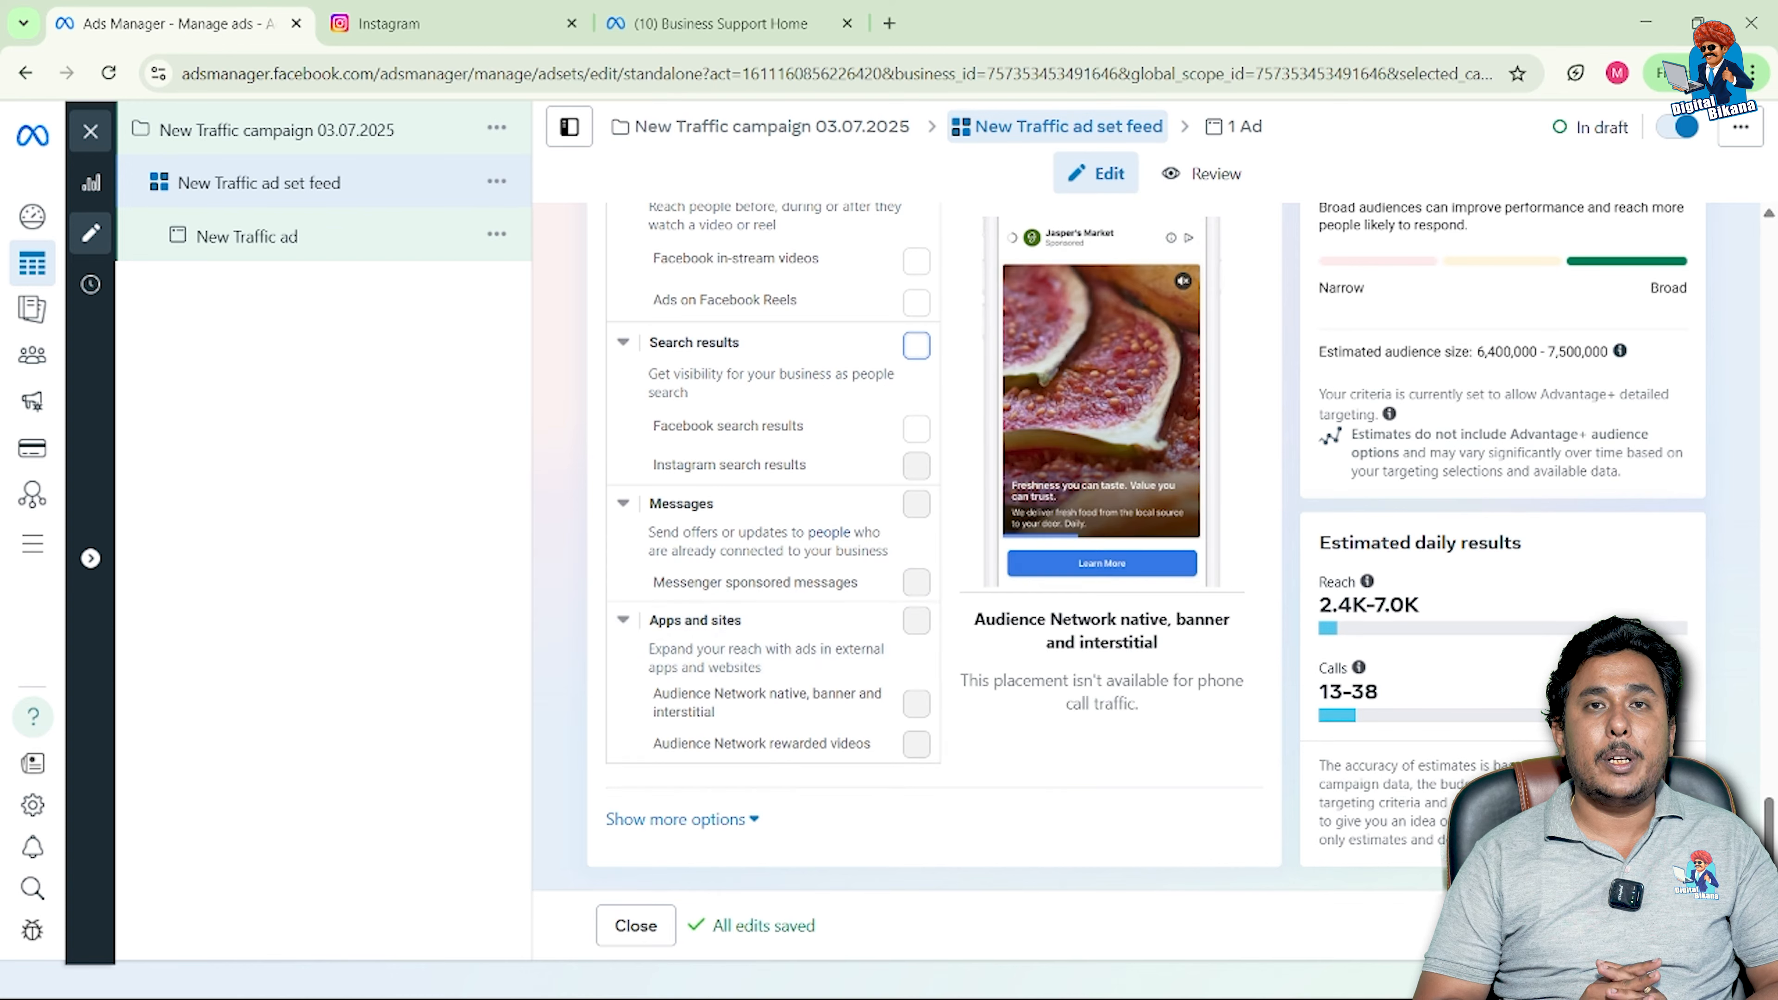
Step: Open the New Traffic ad from the campaign tree and review its Facebook Page and Instagram identity
left_click(247, 236)
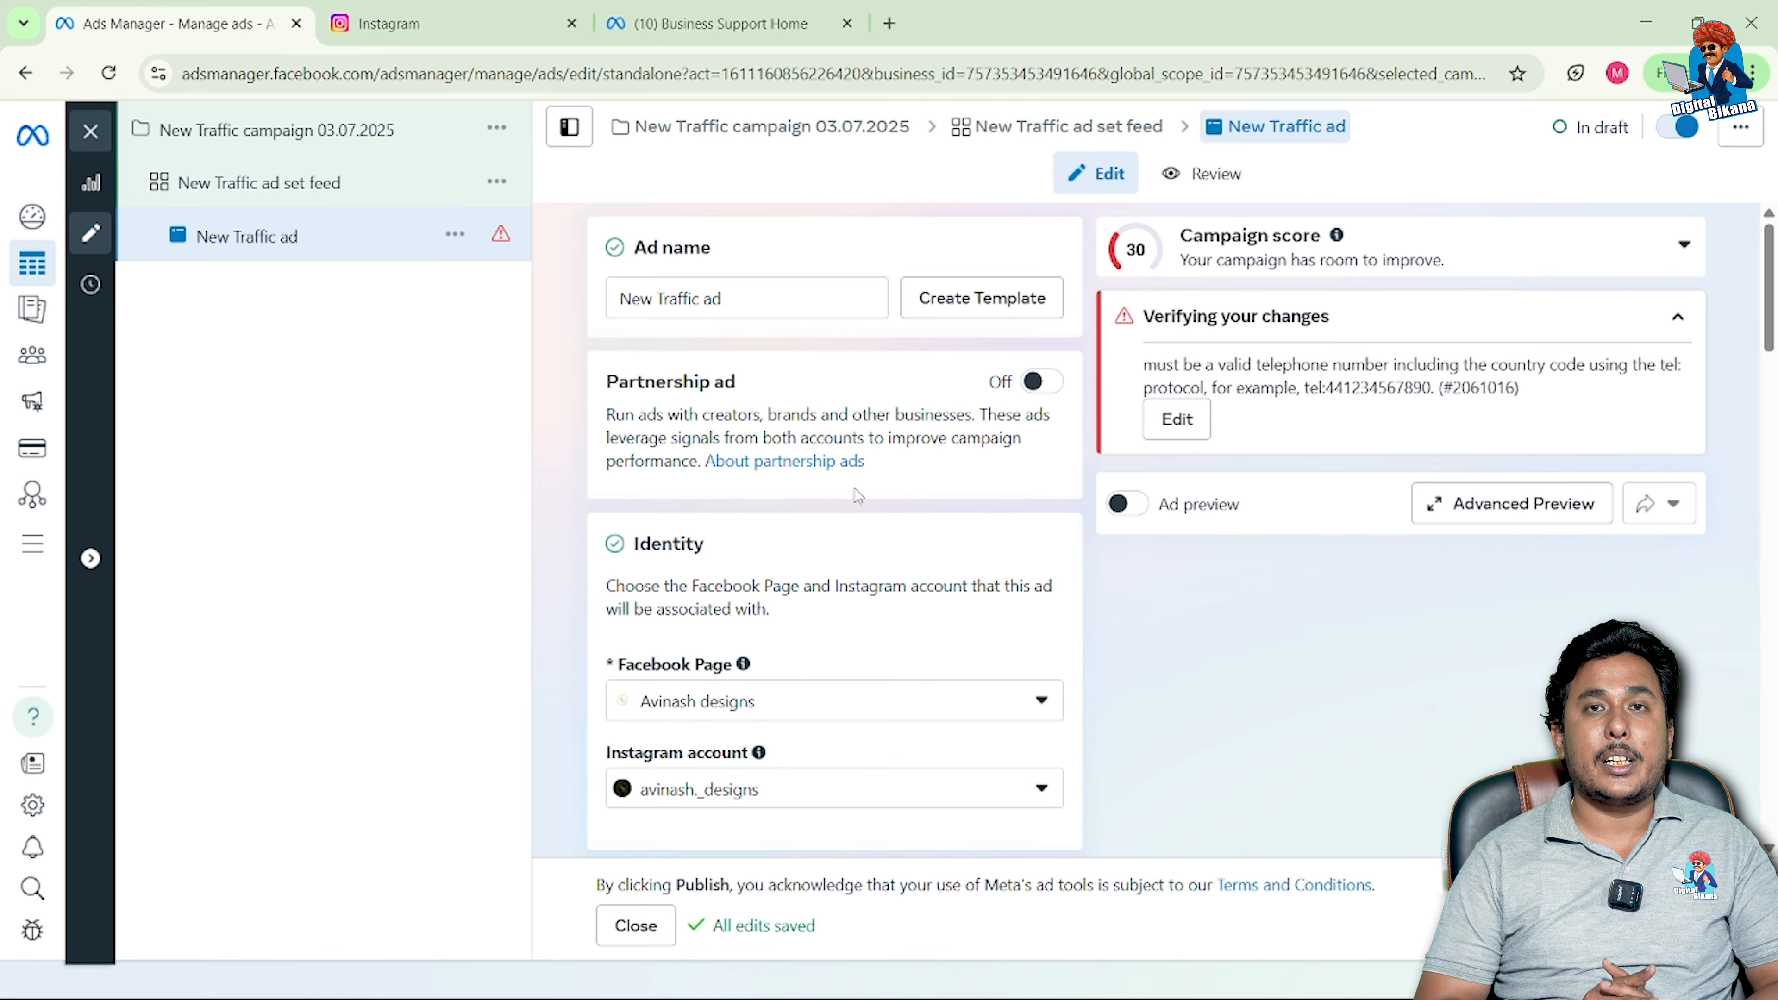
scroll(856, 492, "down", 2)
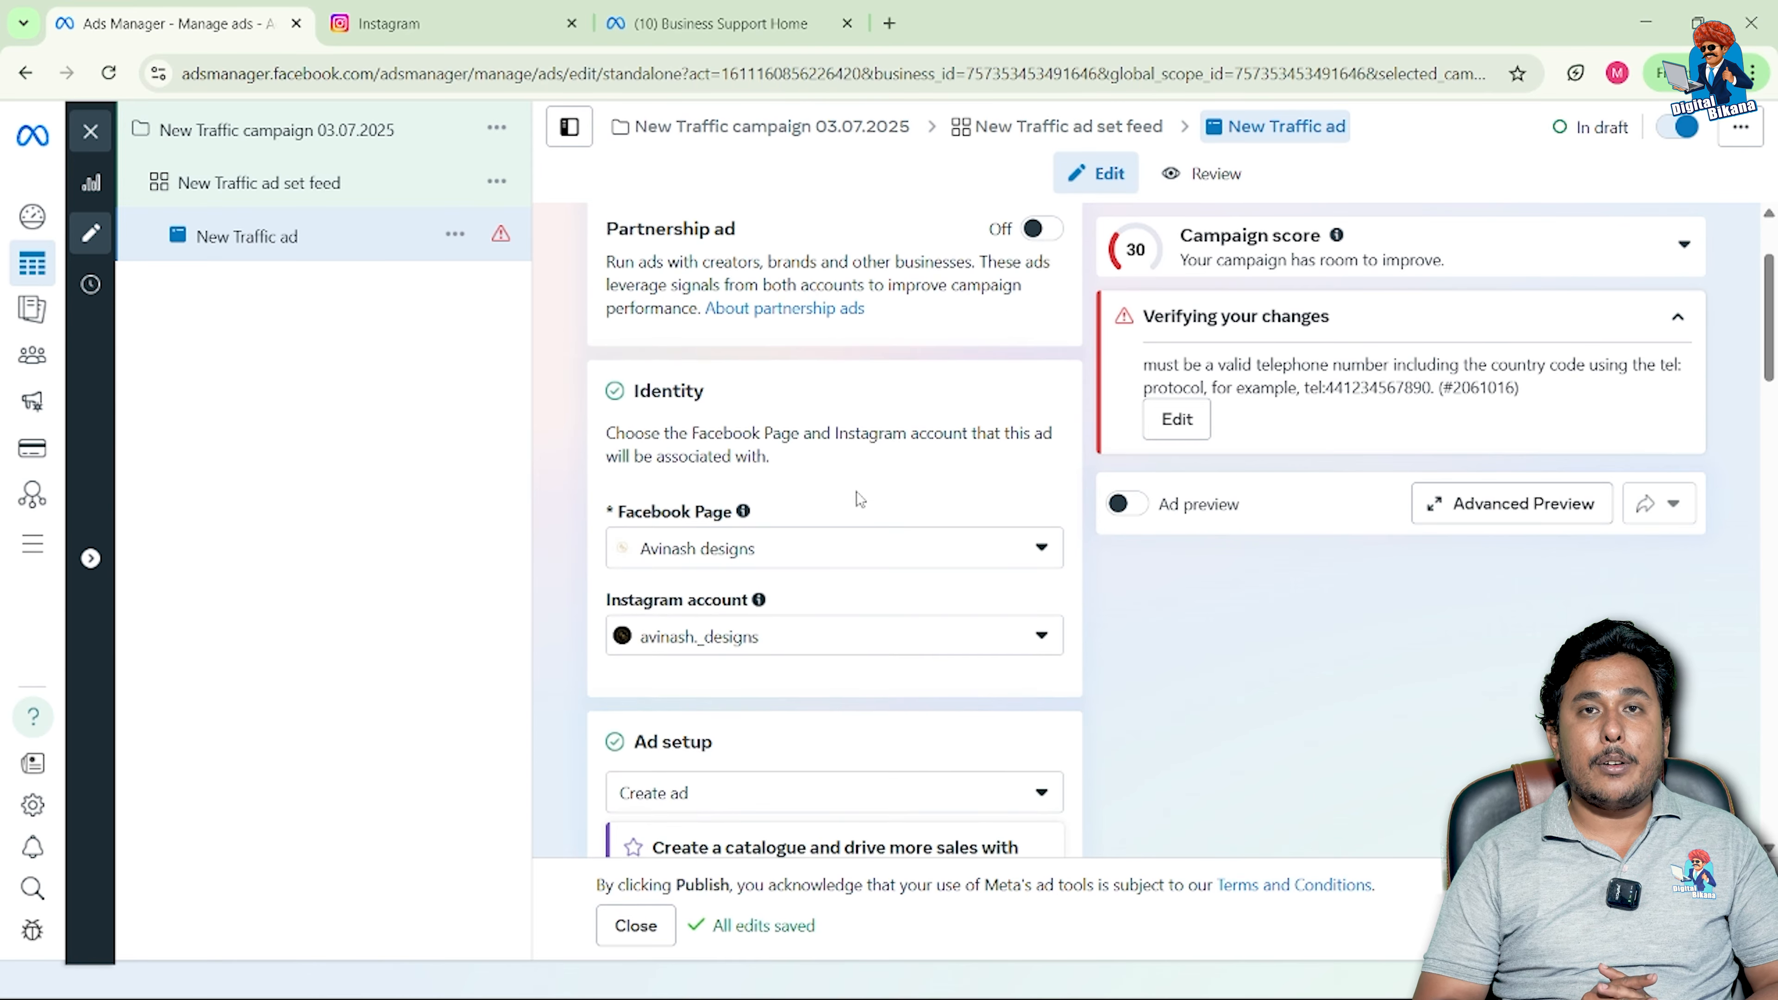
scroll(855, 491, "down", 1)
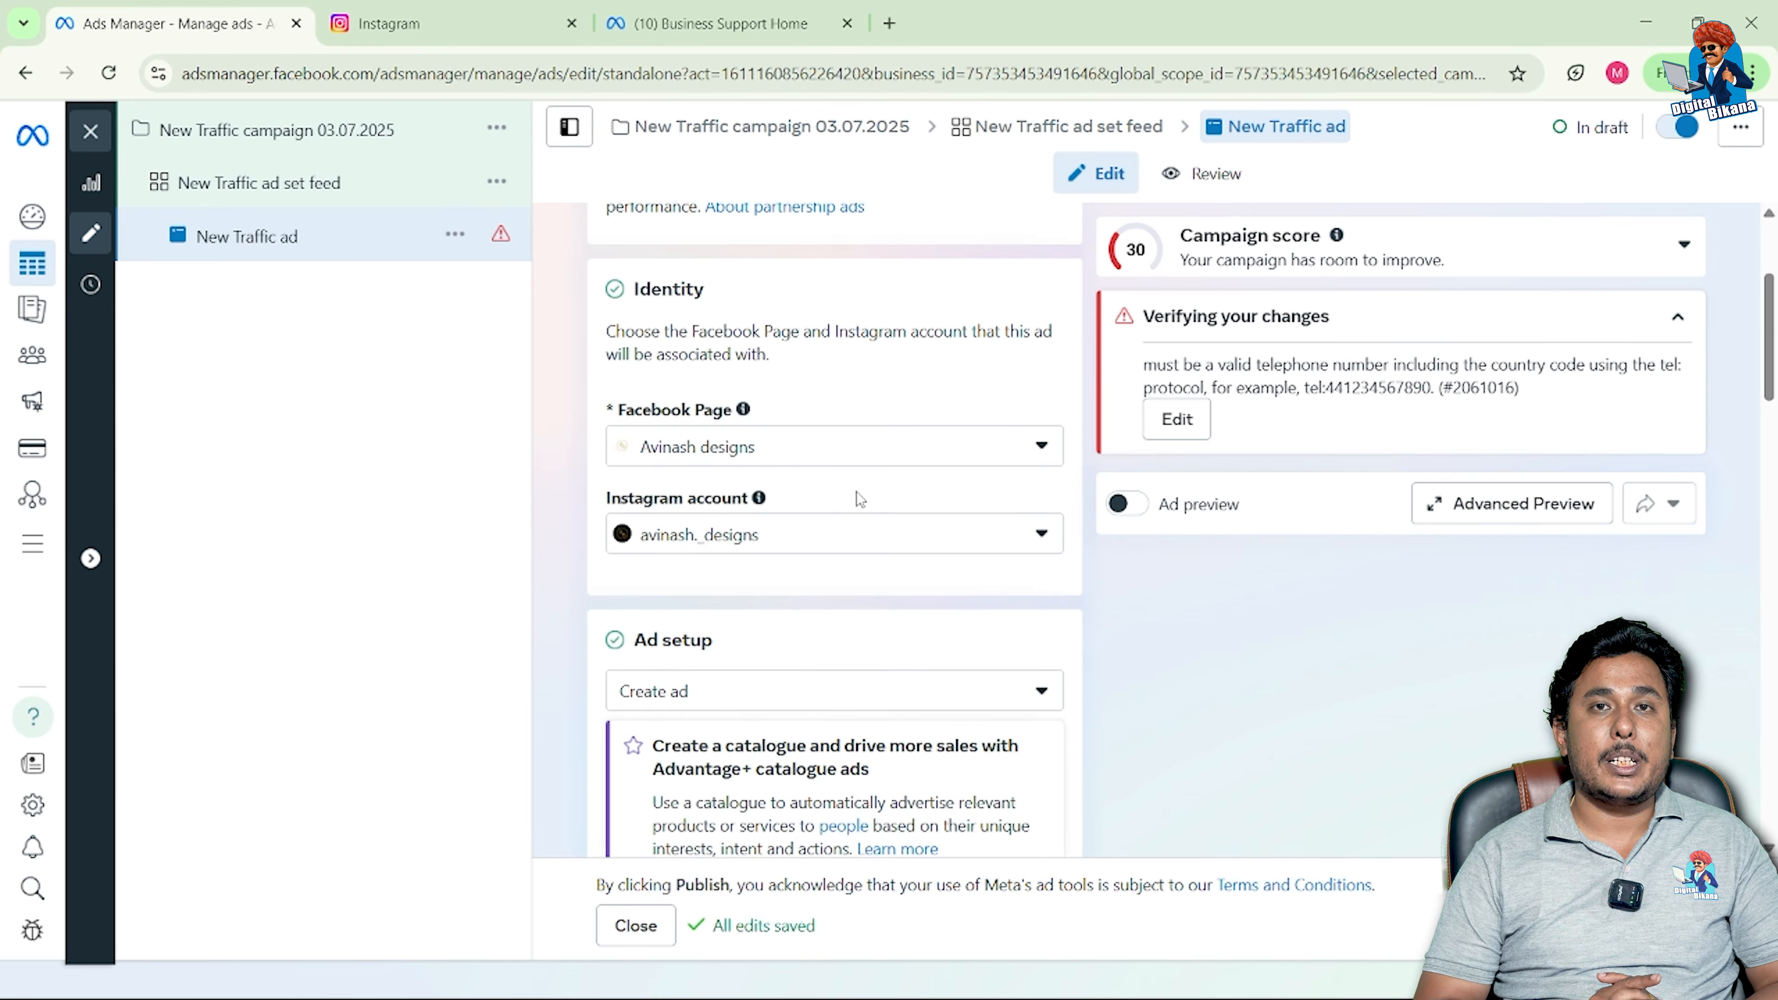
scroll(855, 491, "down", 1)
Step: Scroll to Ad setup and expand the Create ad dropdown
scroll(858, 501, "down", 1)
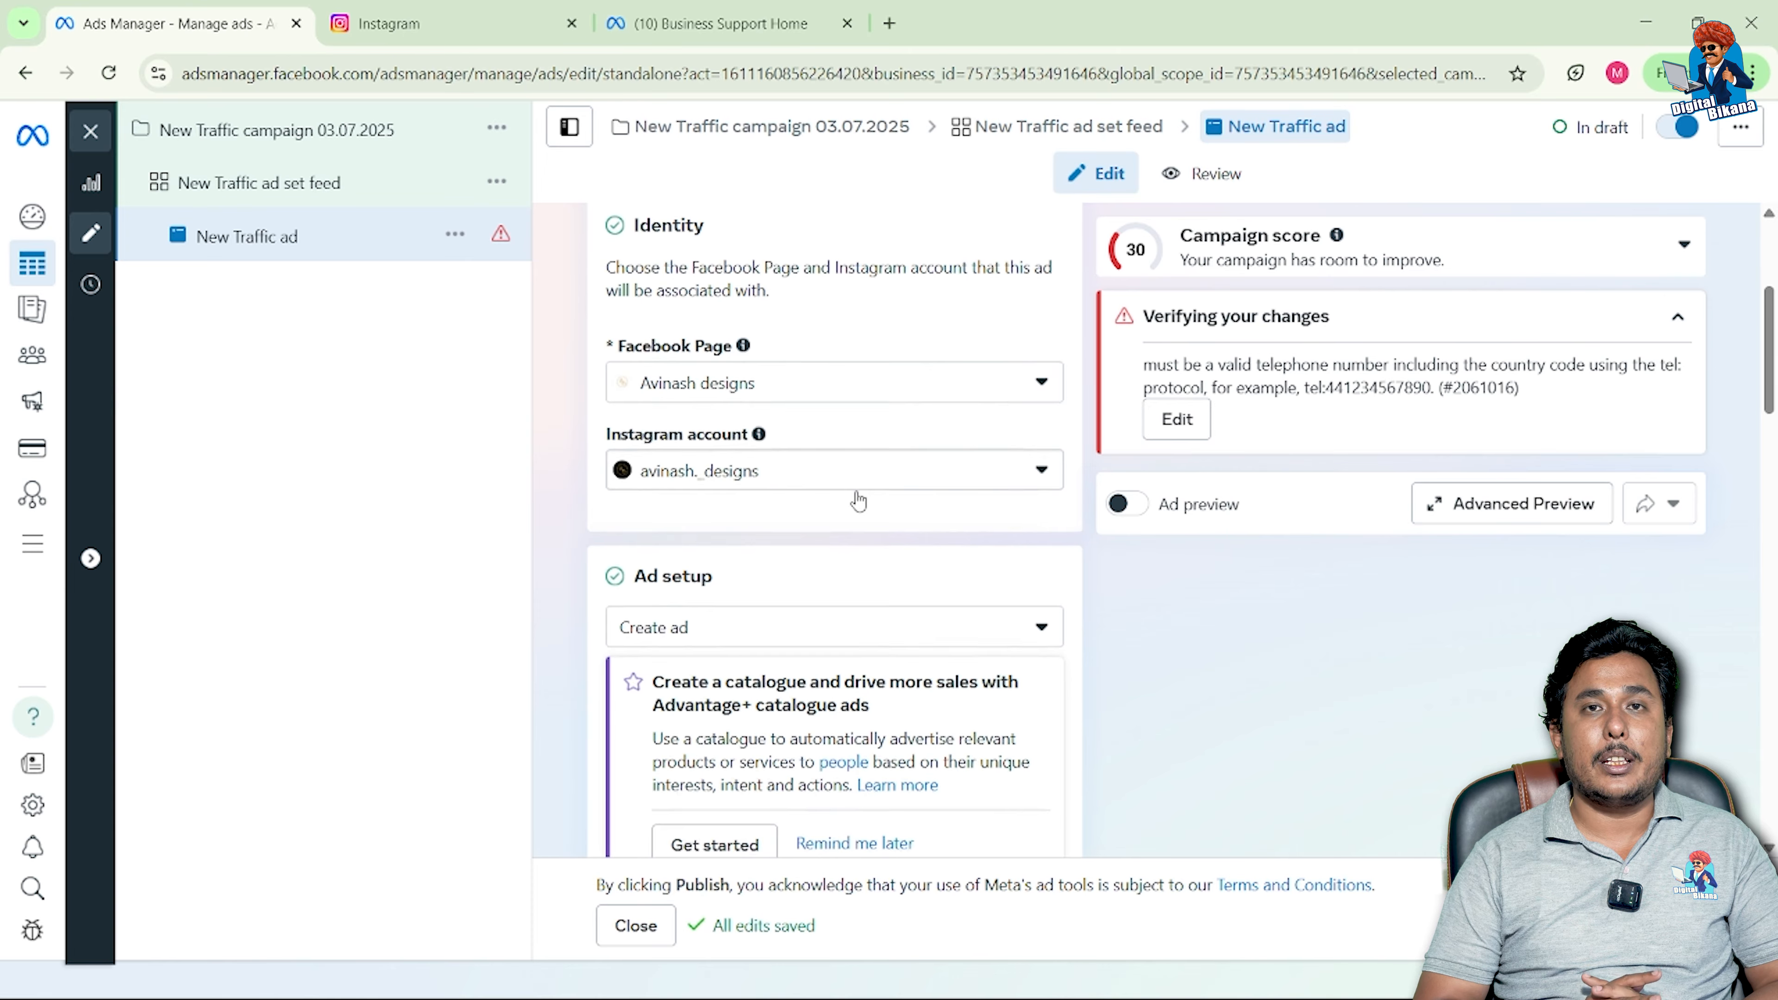
scroll(856, 491, "down", 3)
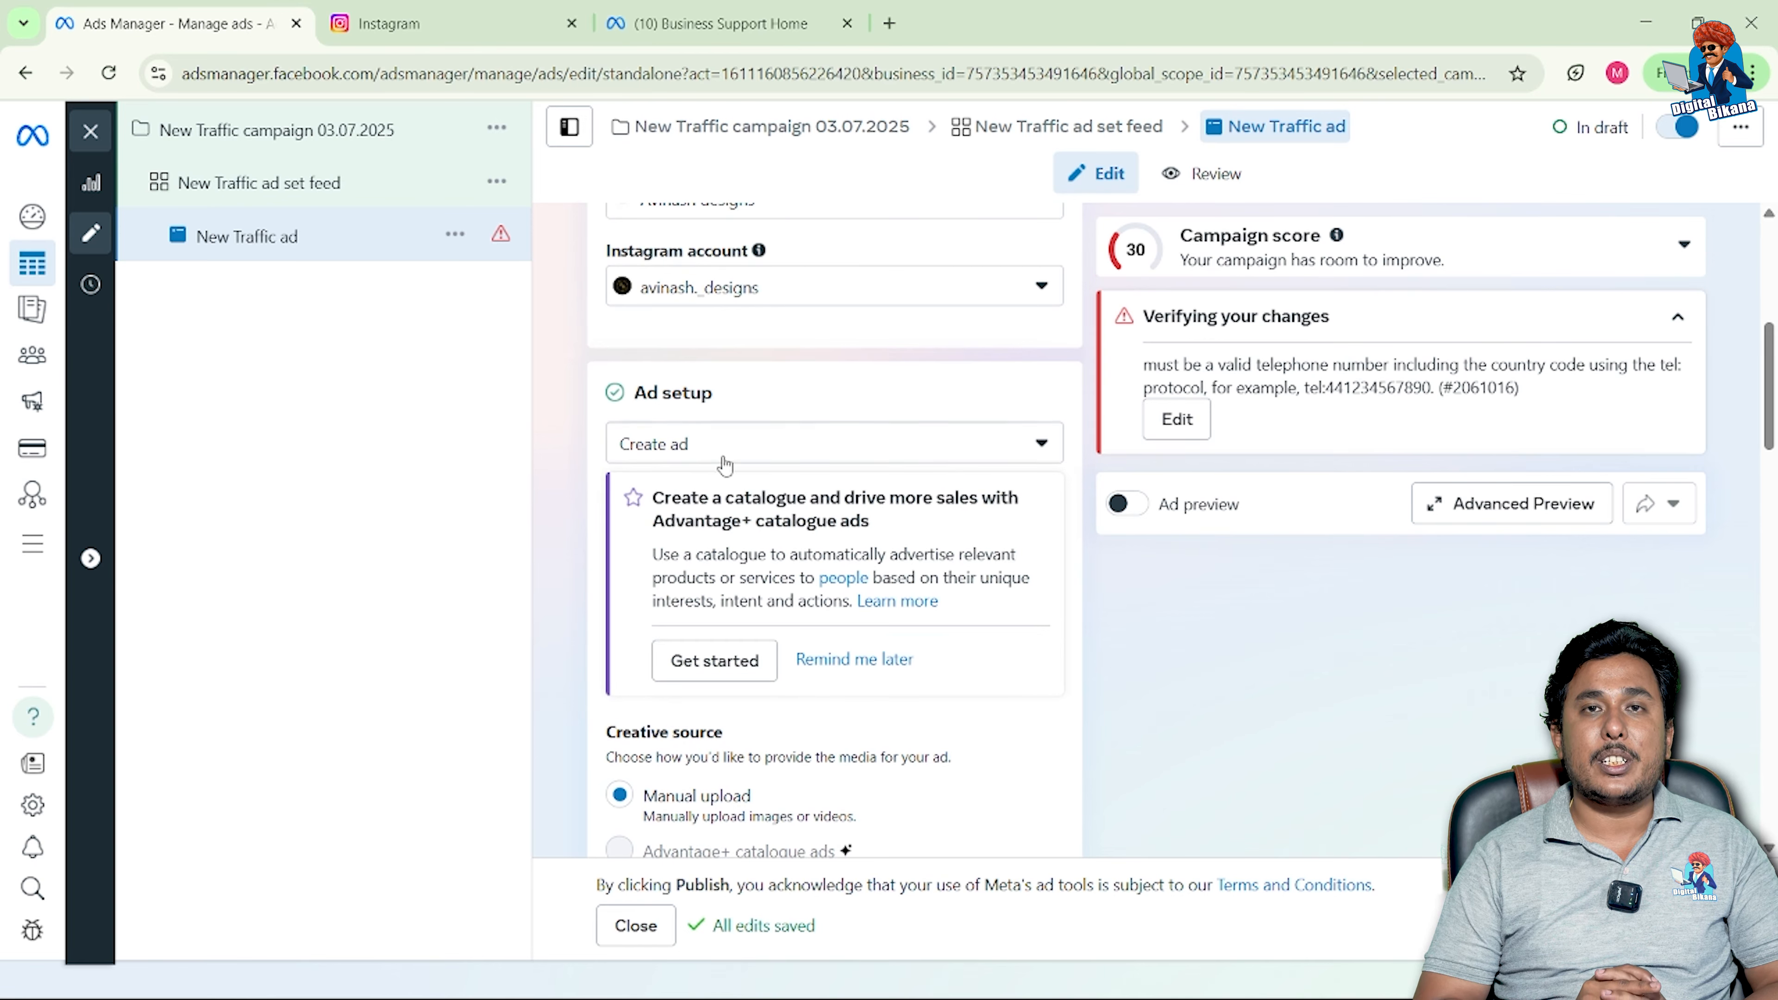
scroll(728, 476, "down", 2)
scroll(747, 480, "down", 1)
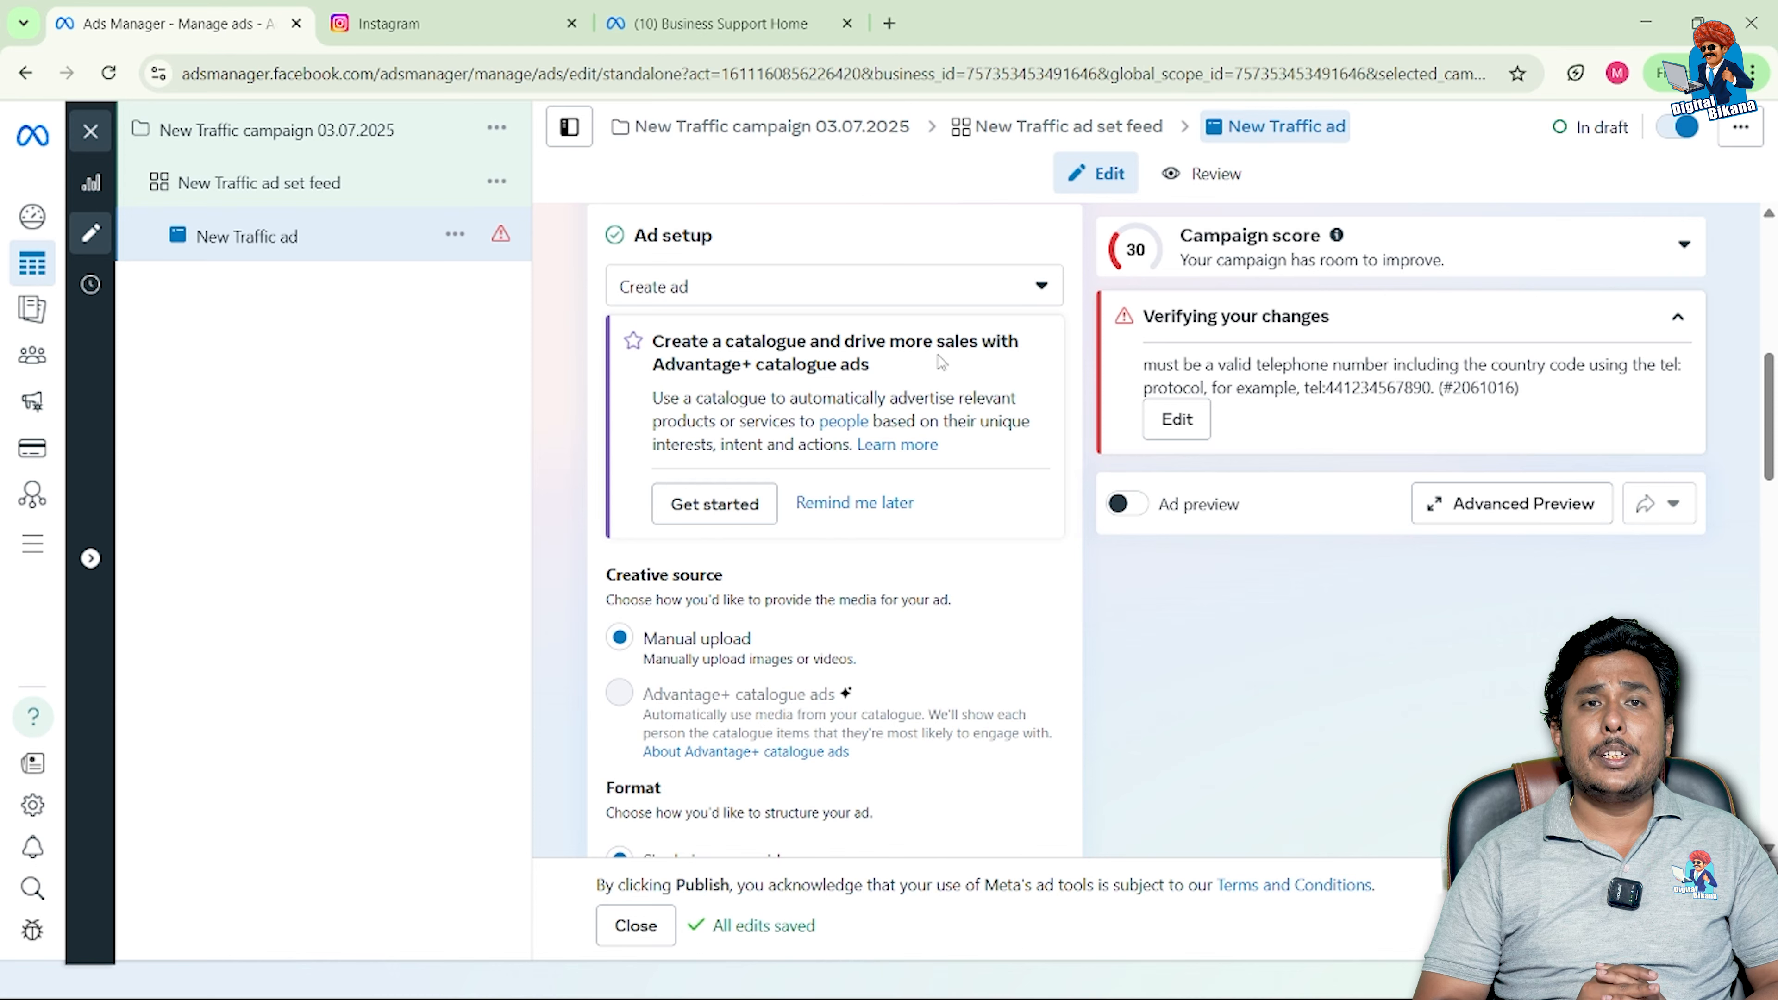
left_click(1043, 289)
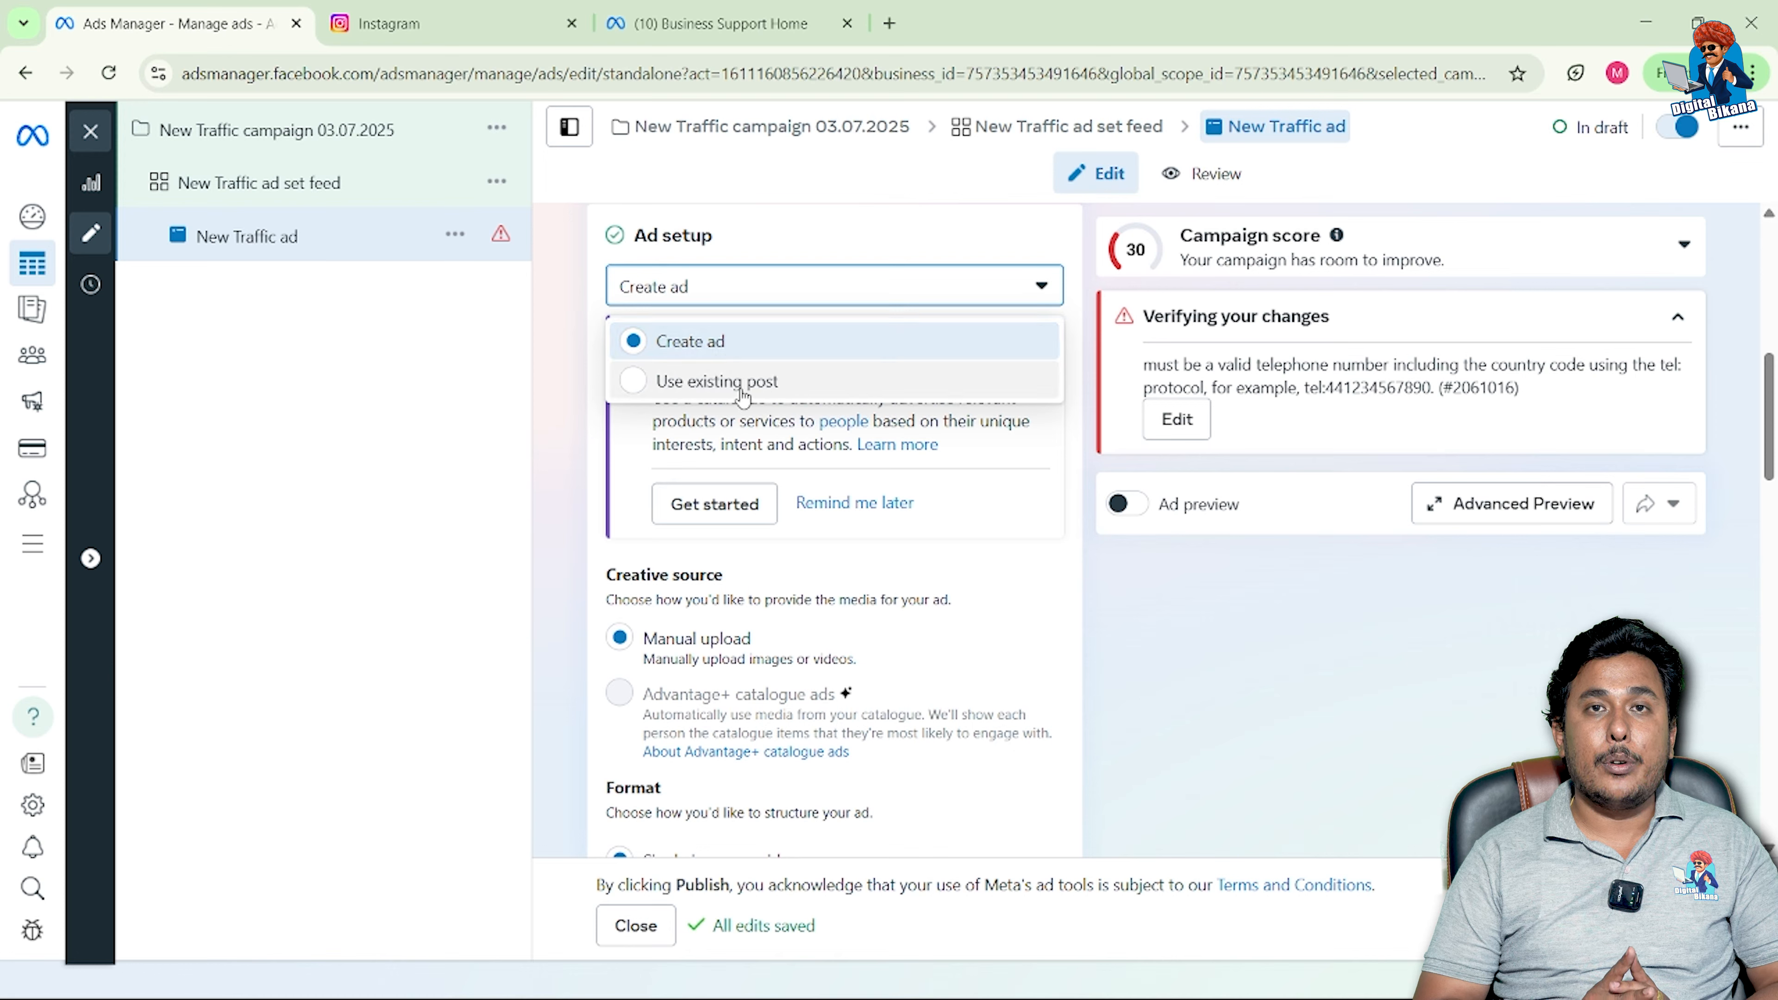
Step: Keep Create ad as the ad setup and uncheck Multi-advertiser ads under Format
left_click(636, 341)
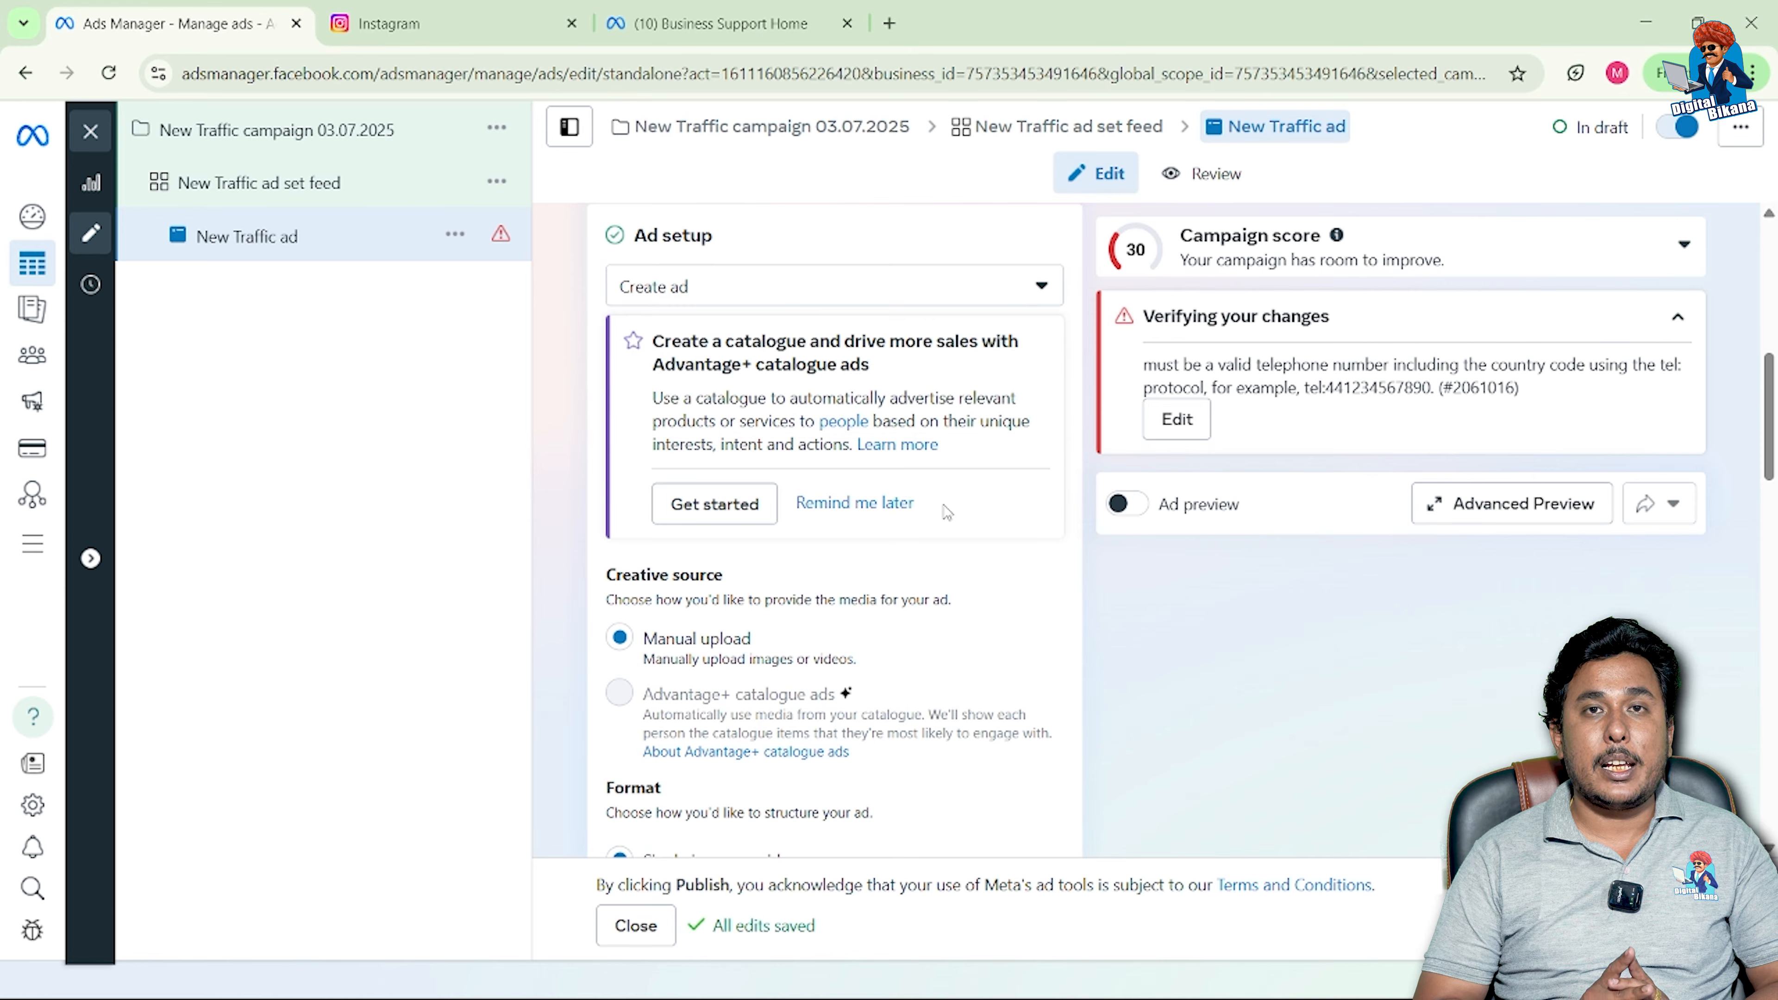
scroll(947, 511, "down", 2)
mouse_move(774, 557)
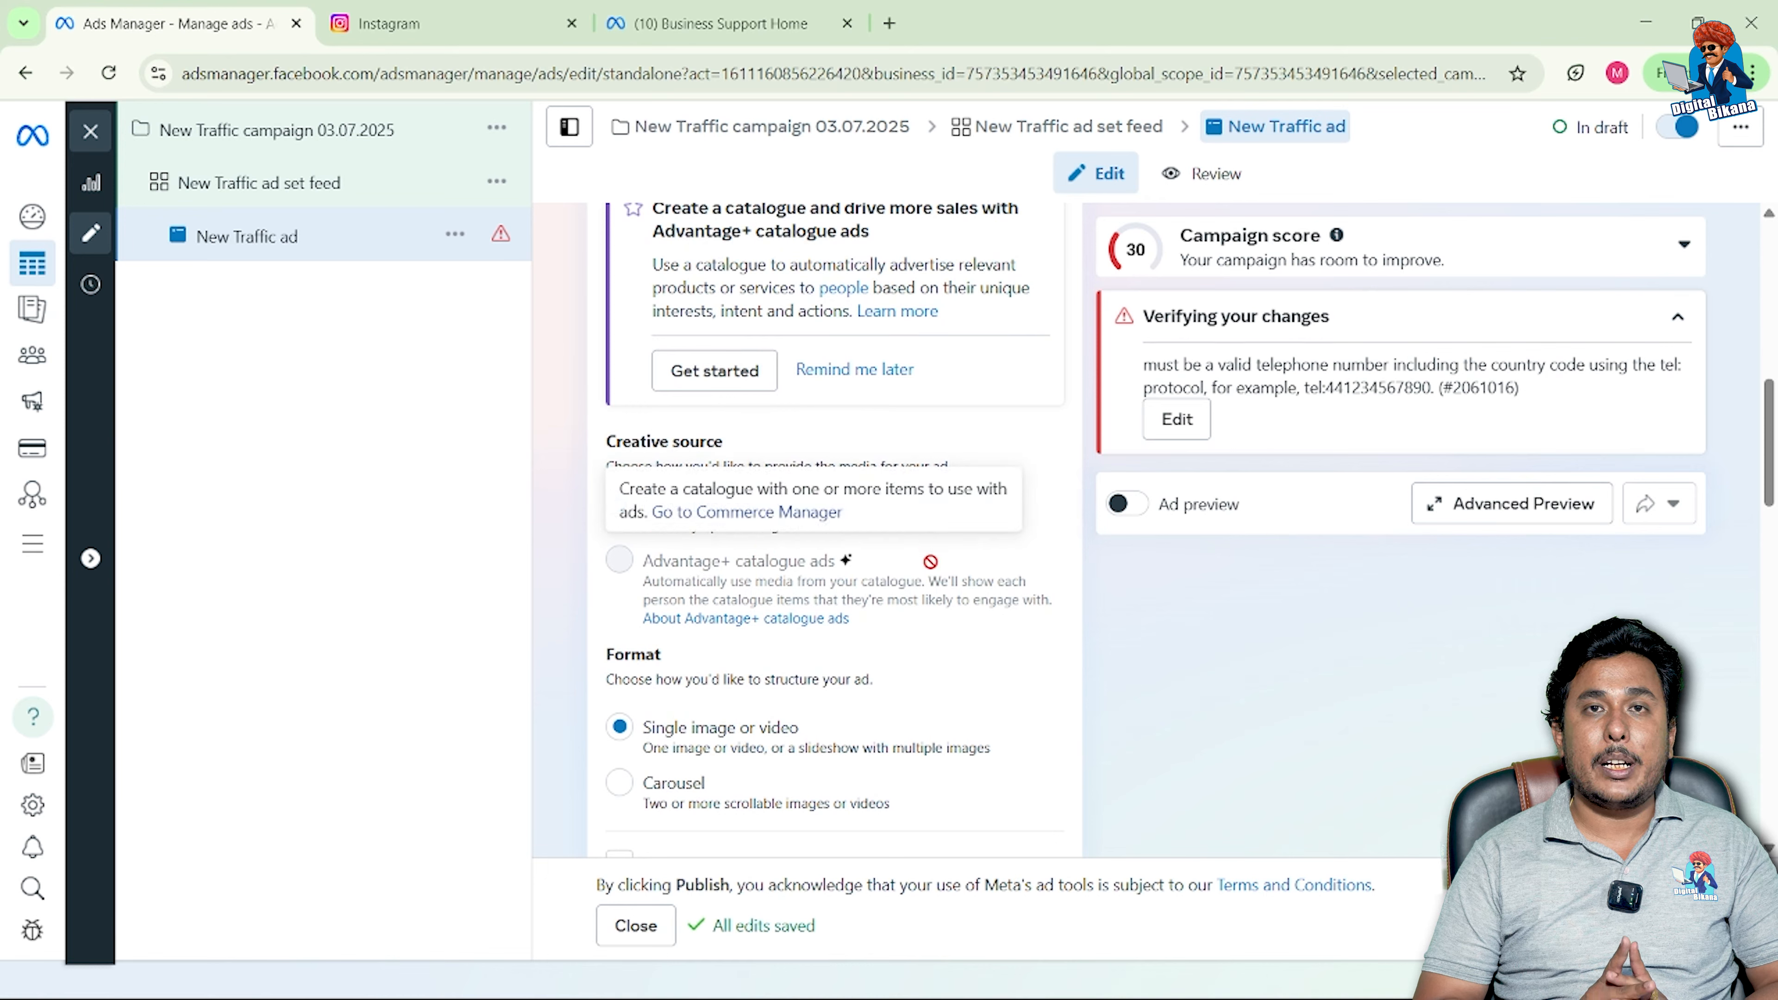
scroll(930, 562, "down", 2)
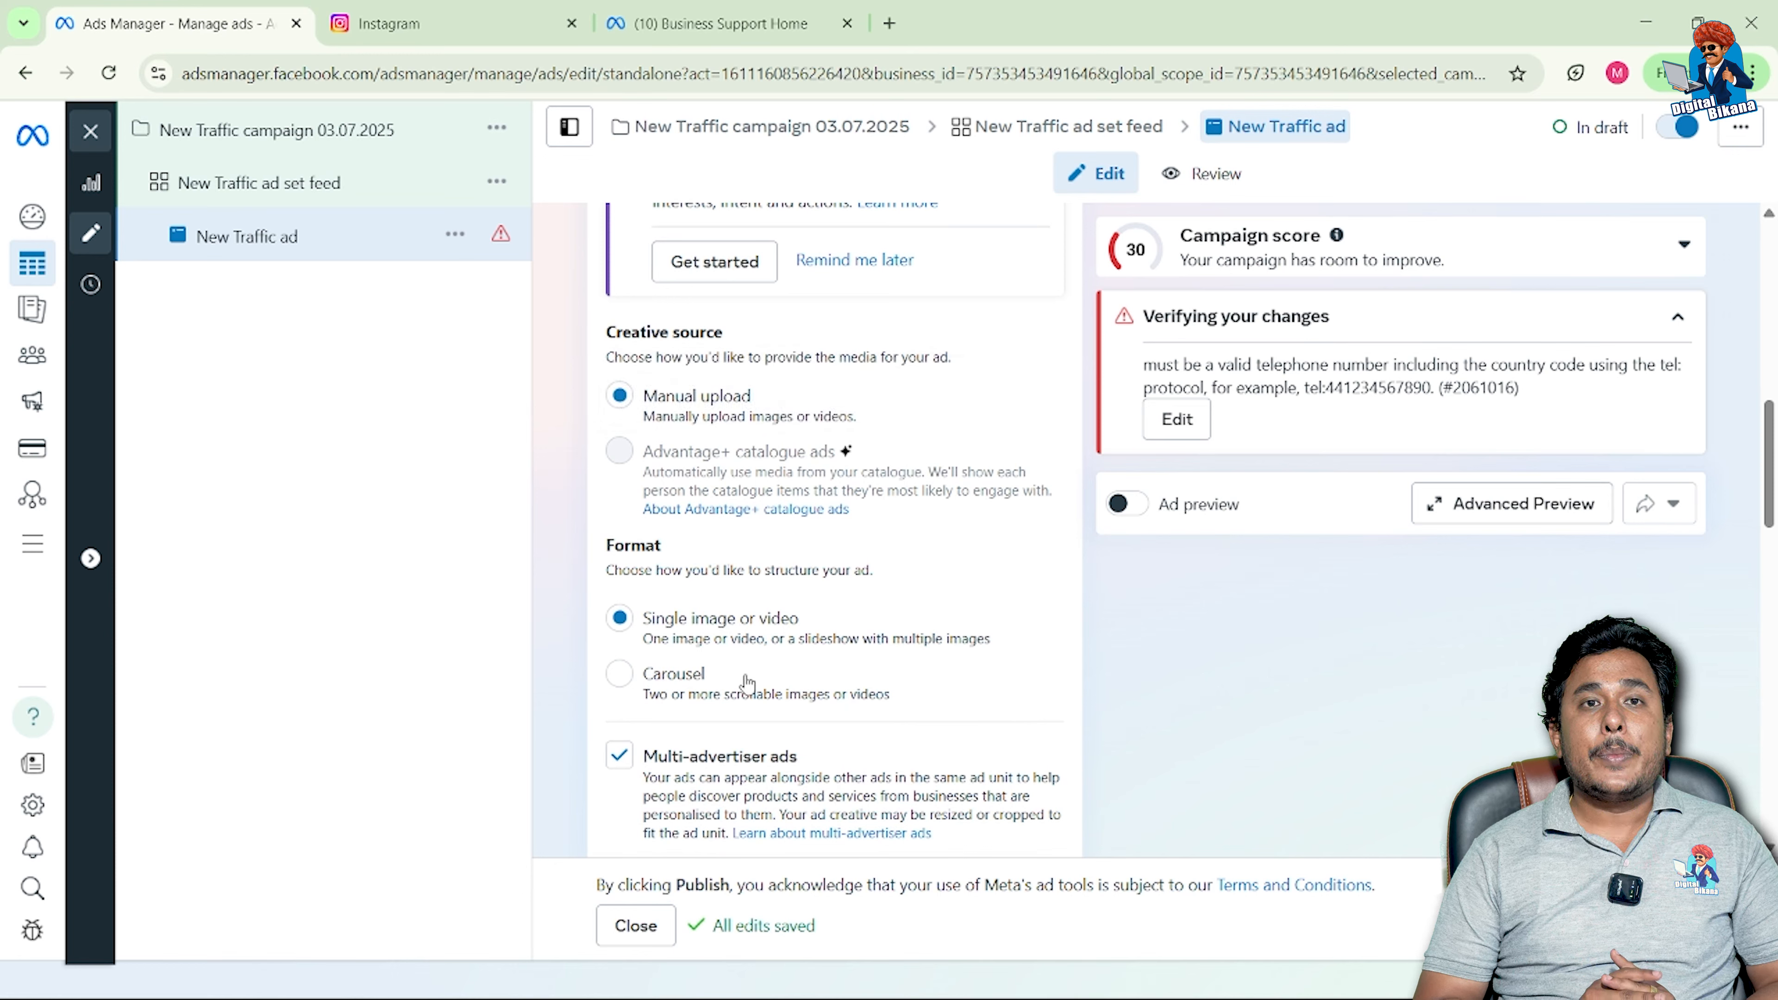
scroll(748, 683, "down", 2)
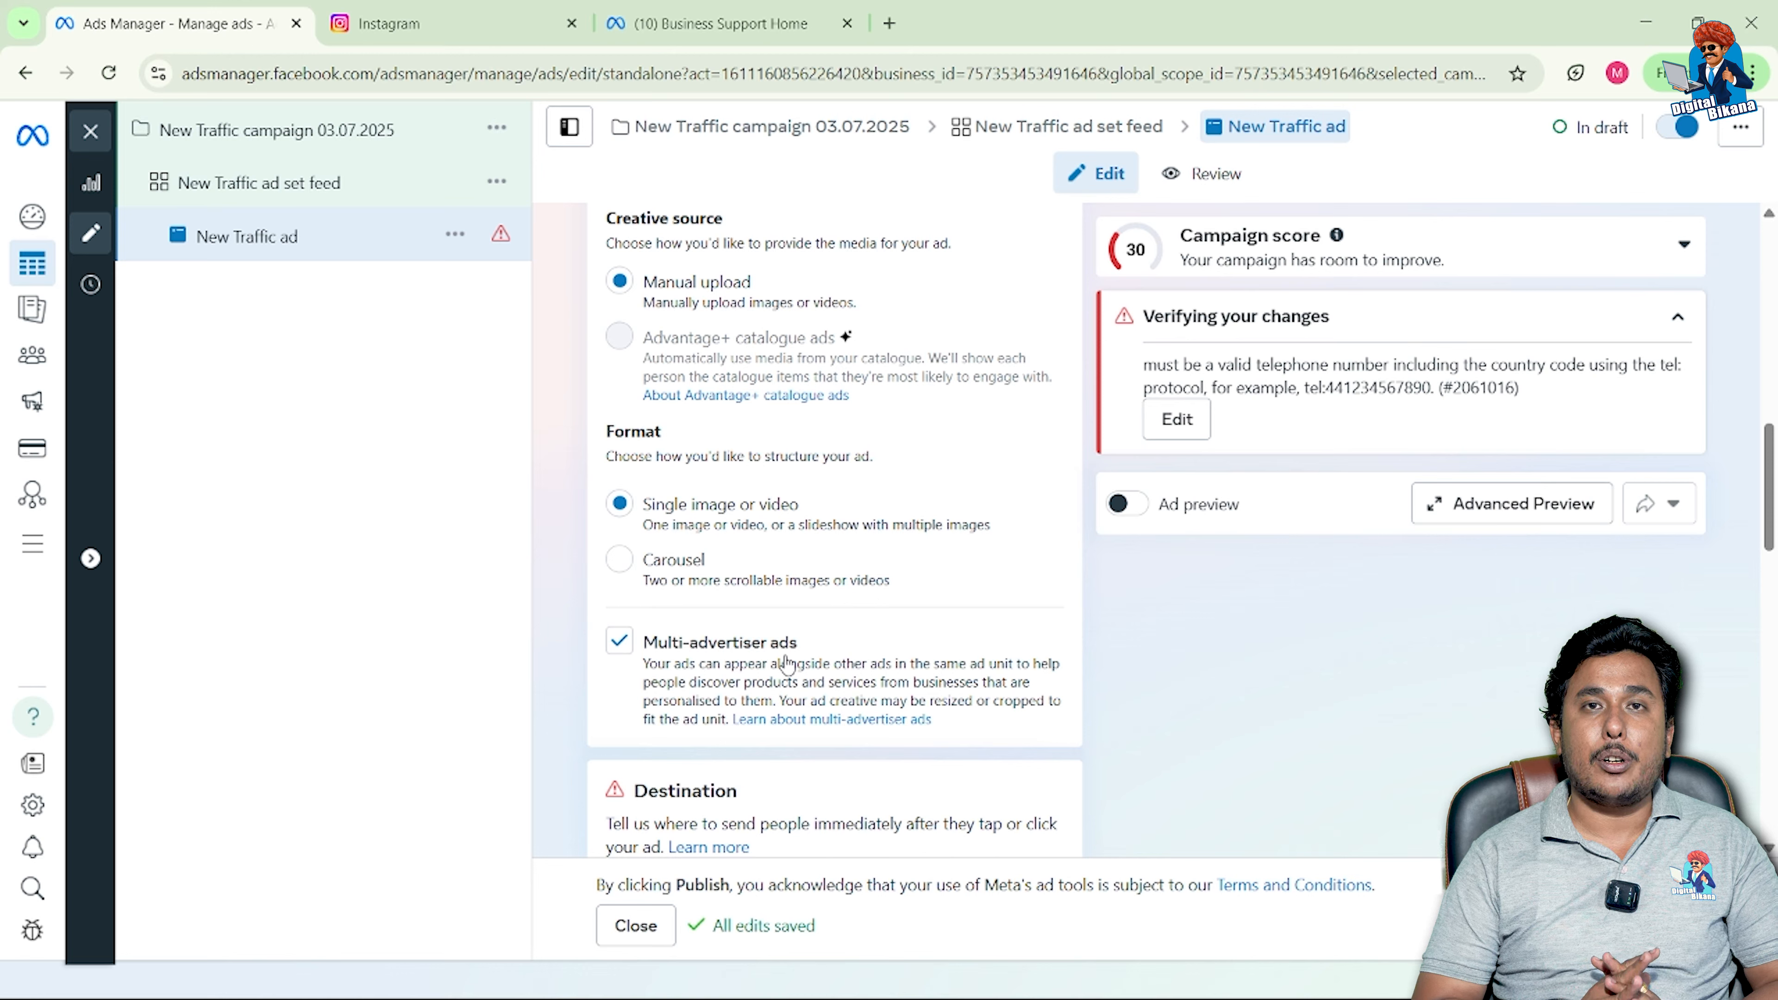
left_click(621, 646)
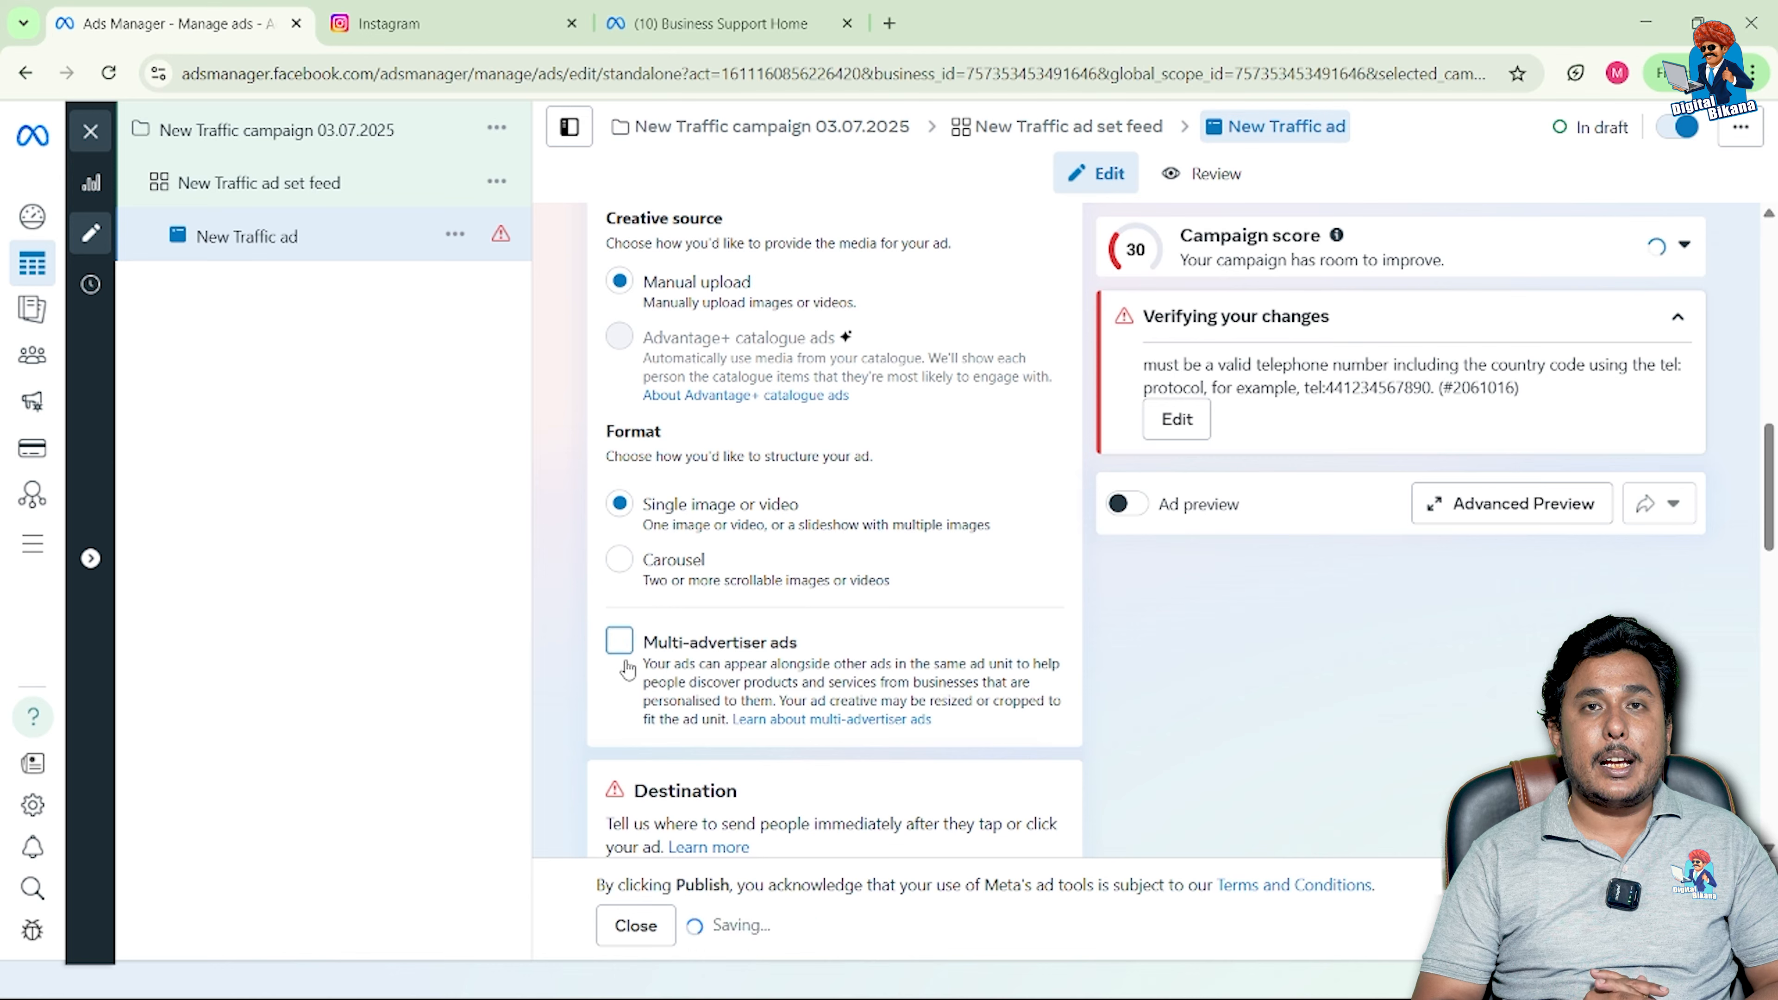
scroll(629, 695, "down", 3)
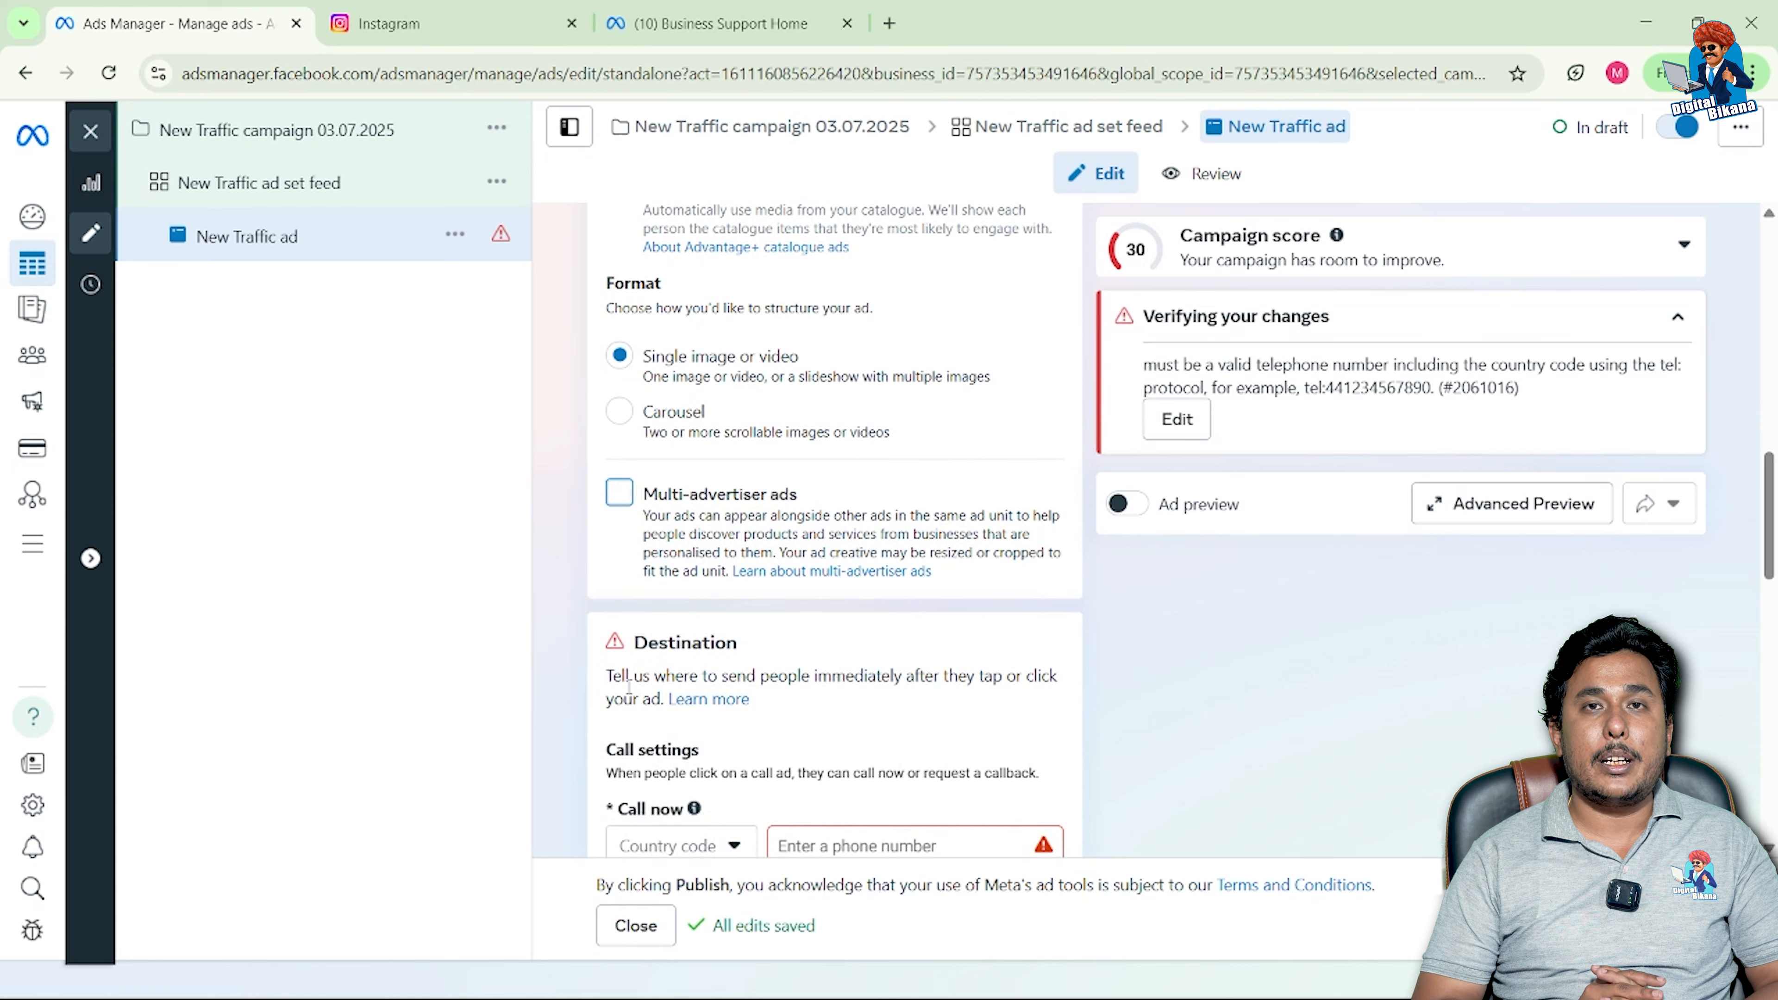
scroll(629, 686, "down", 3)
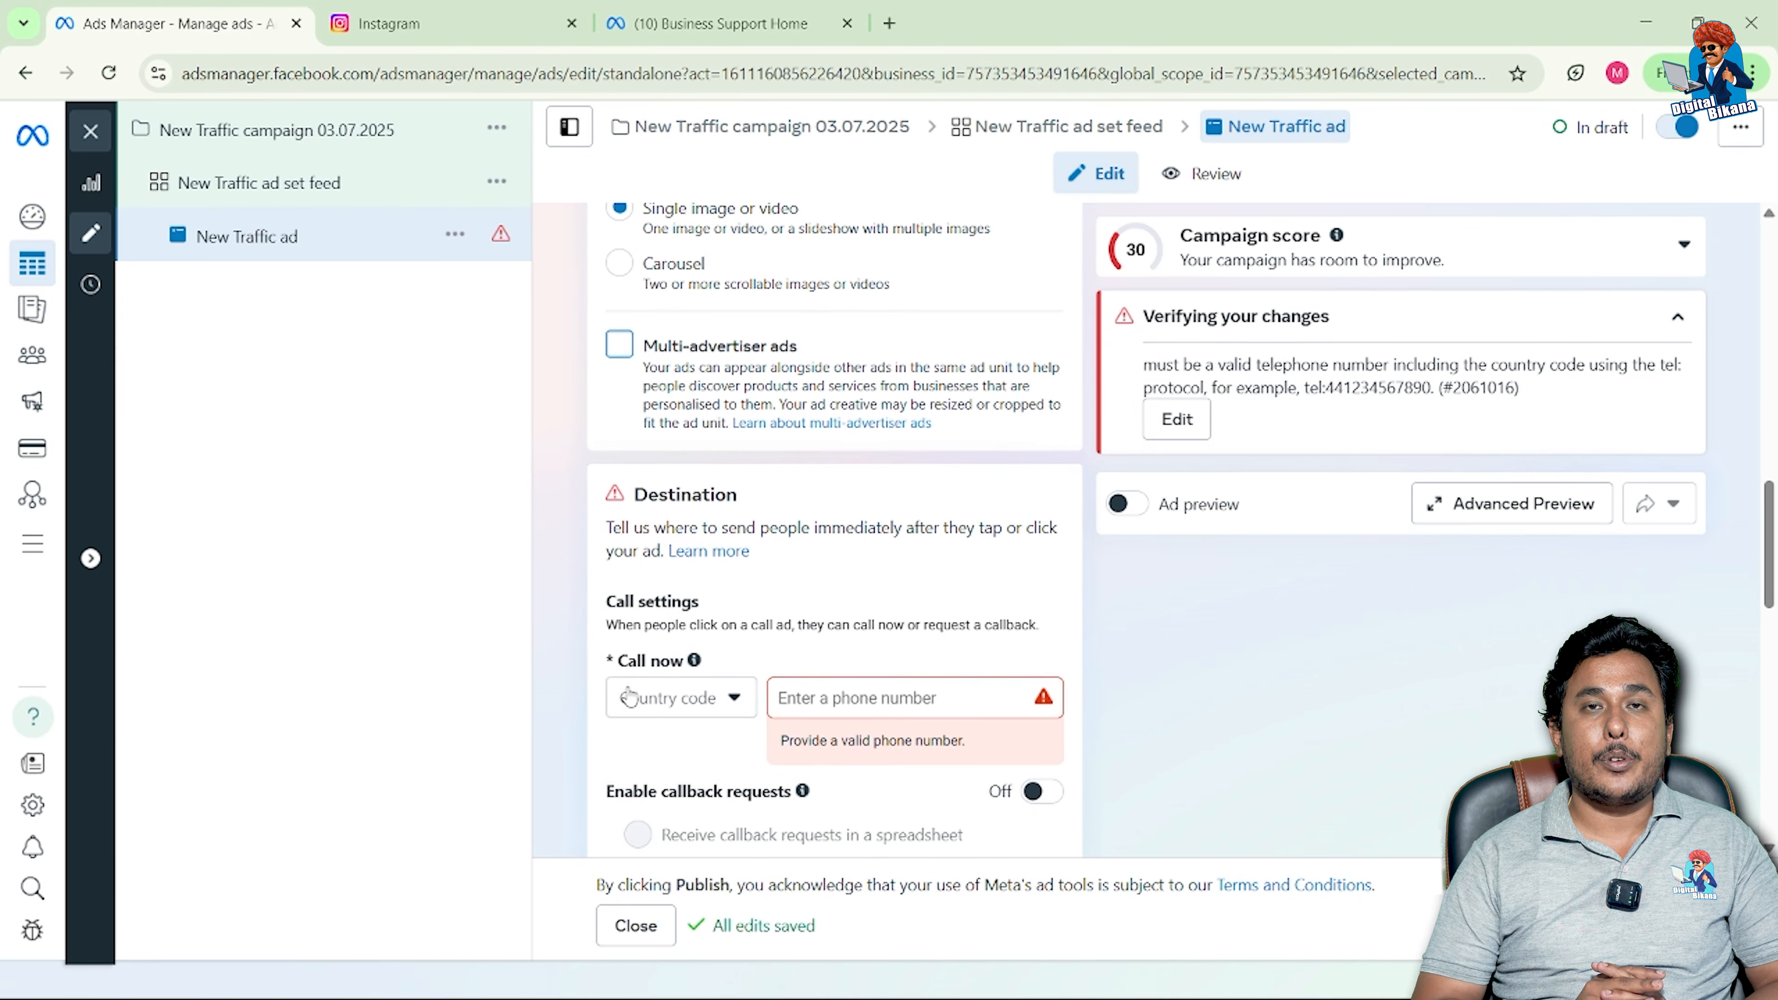
Step: Set the Call now destination to the business phone number with India +91 country code
left_click(664, 707)
type("91")
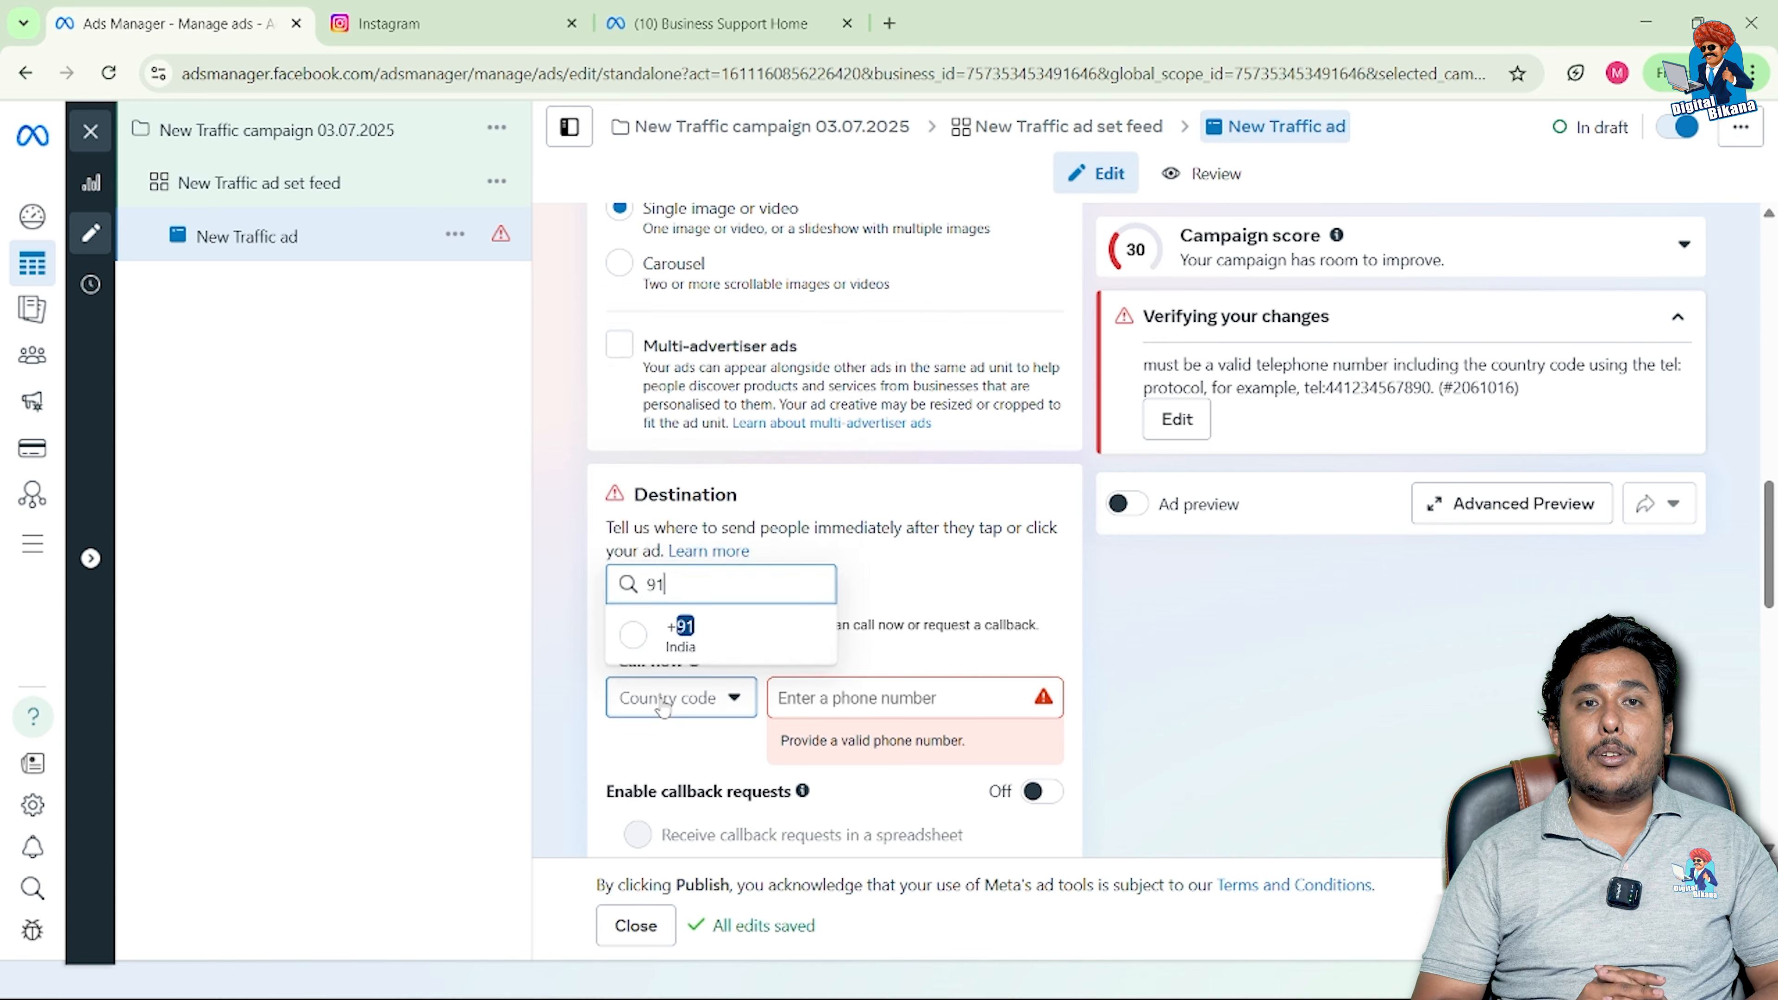
left_click(636, 643)
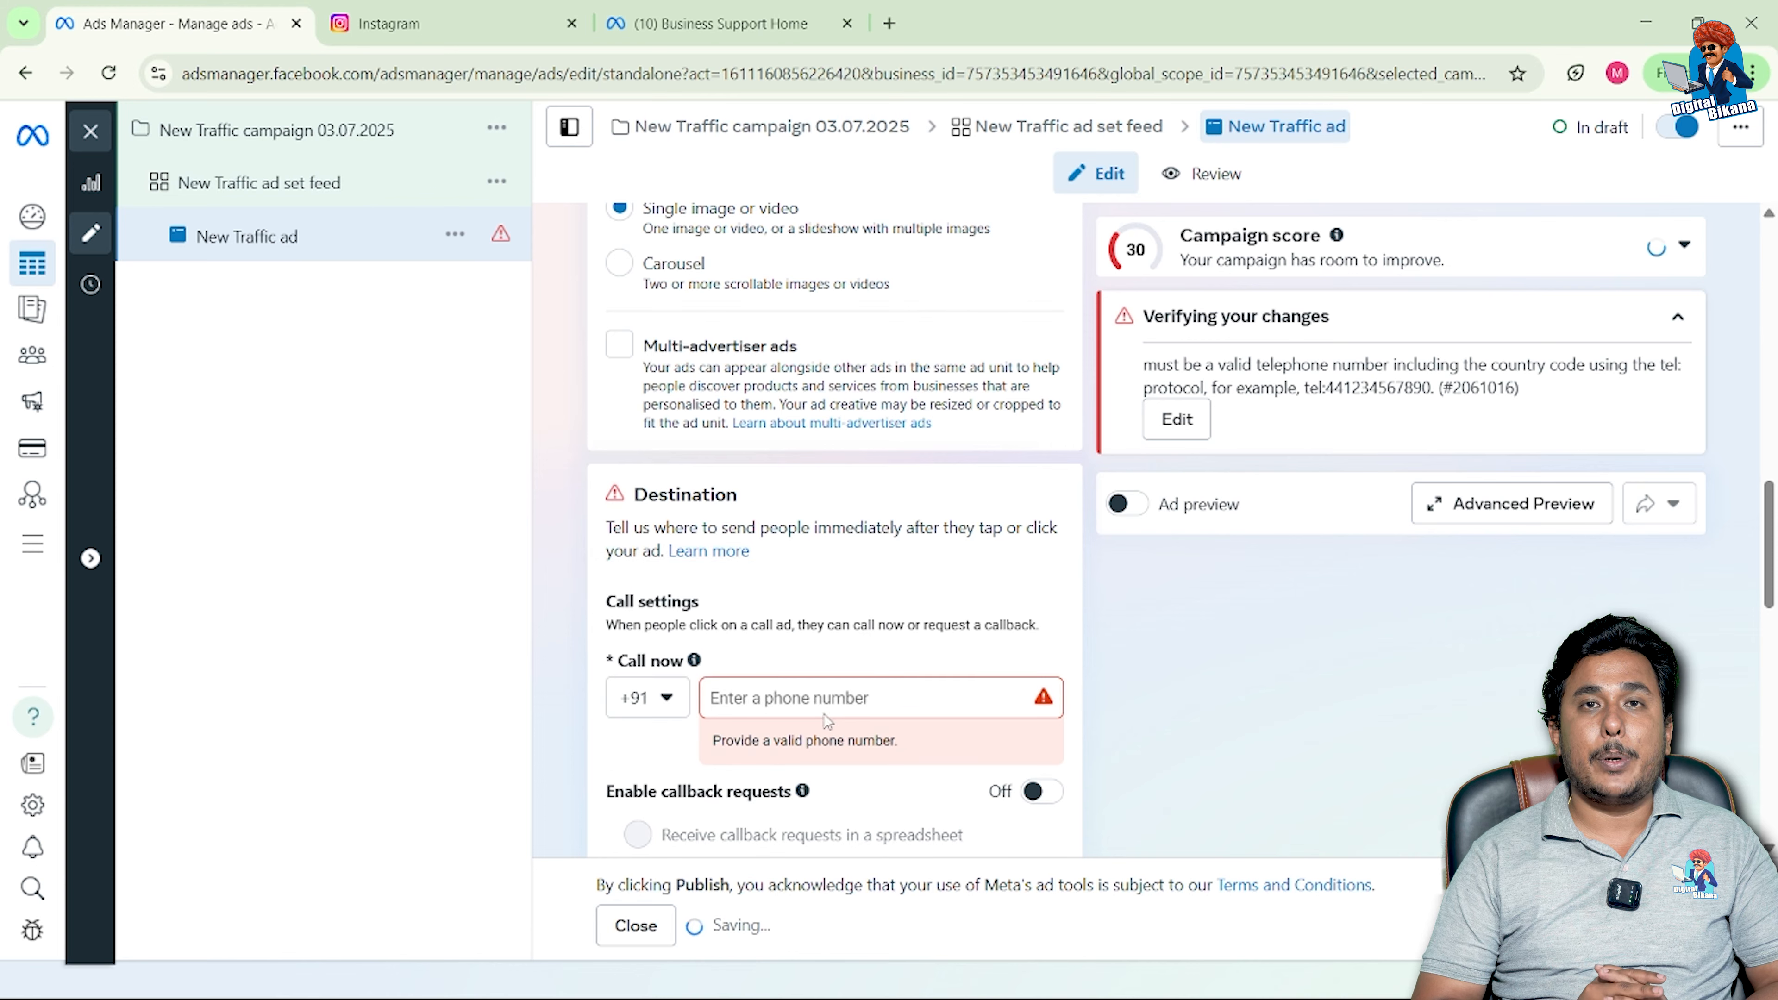
left_click(803, 699)
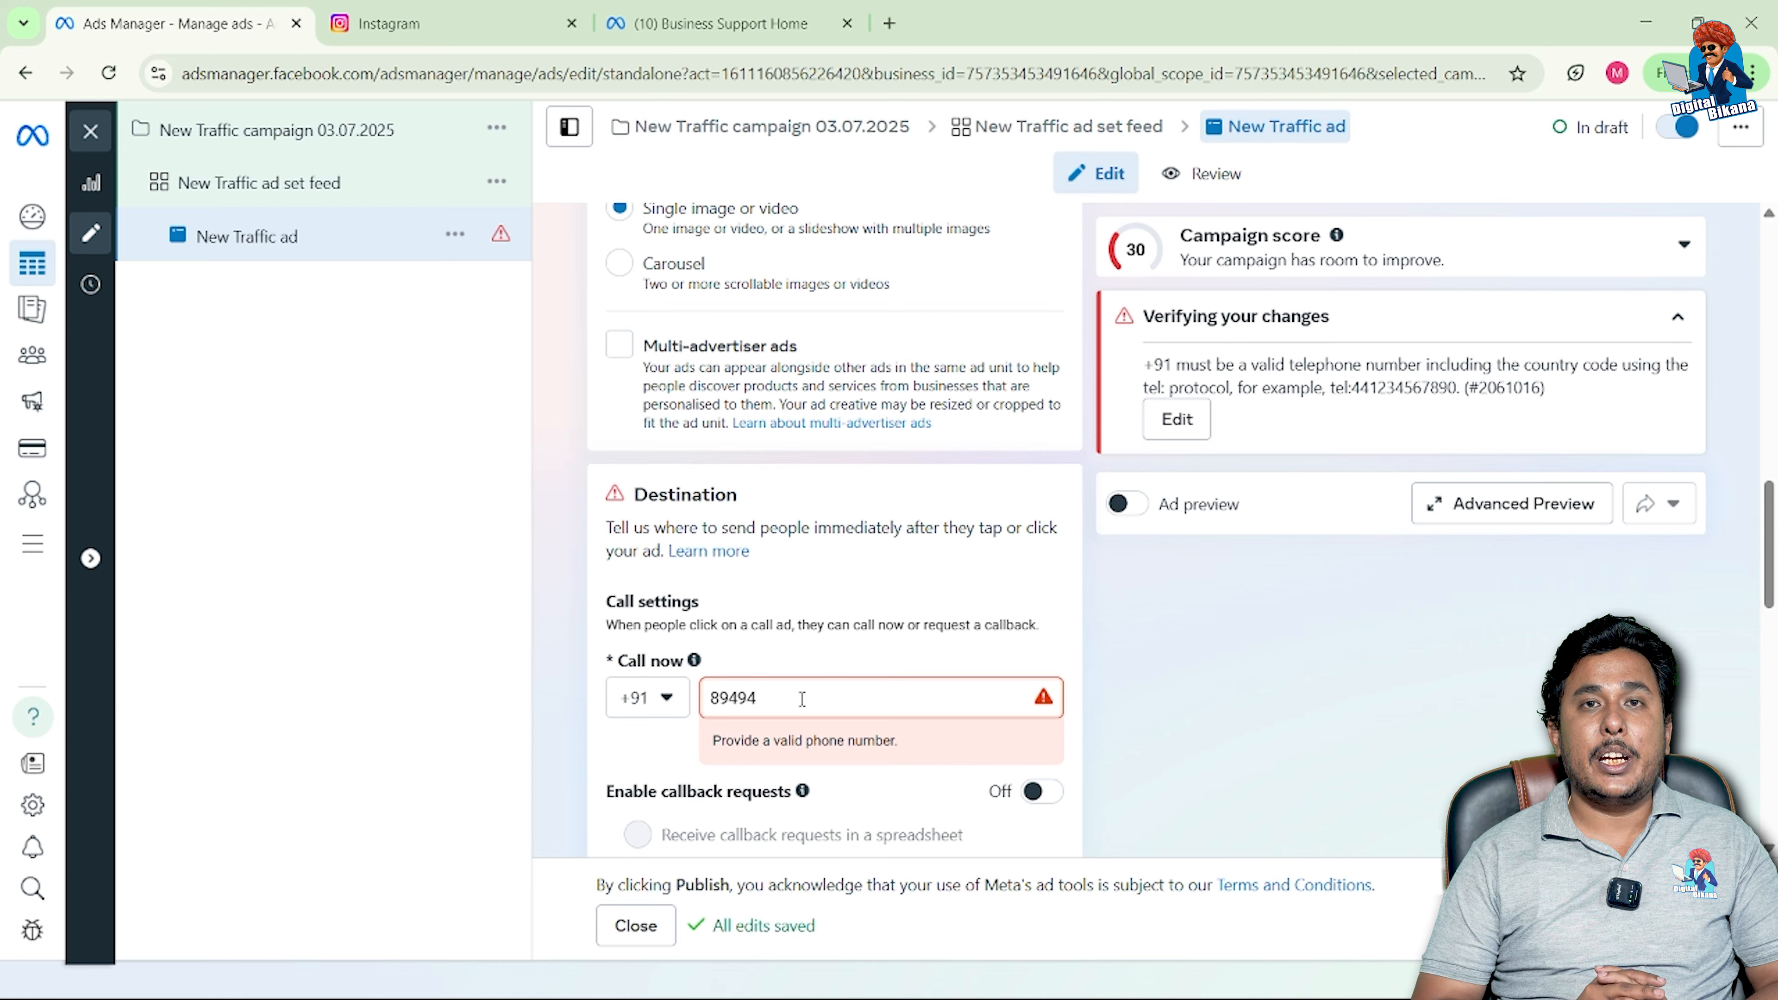
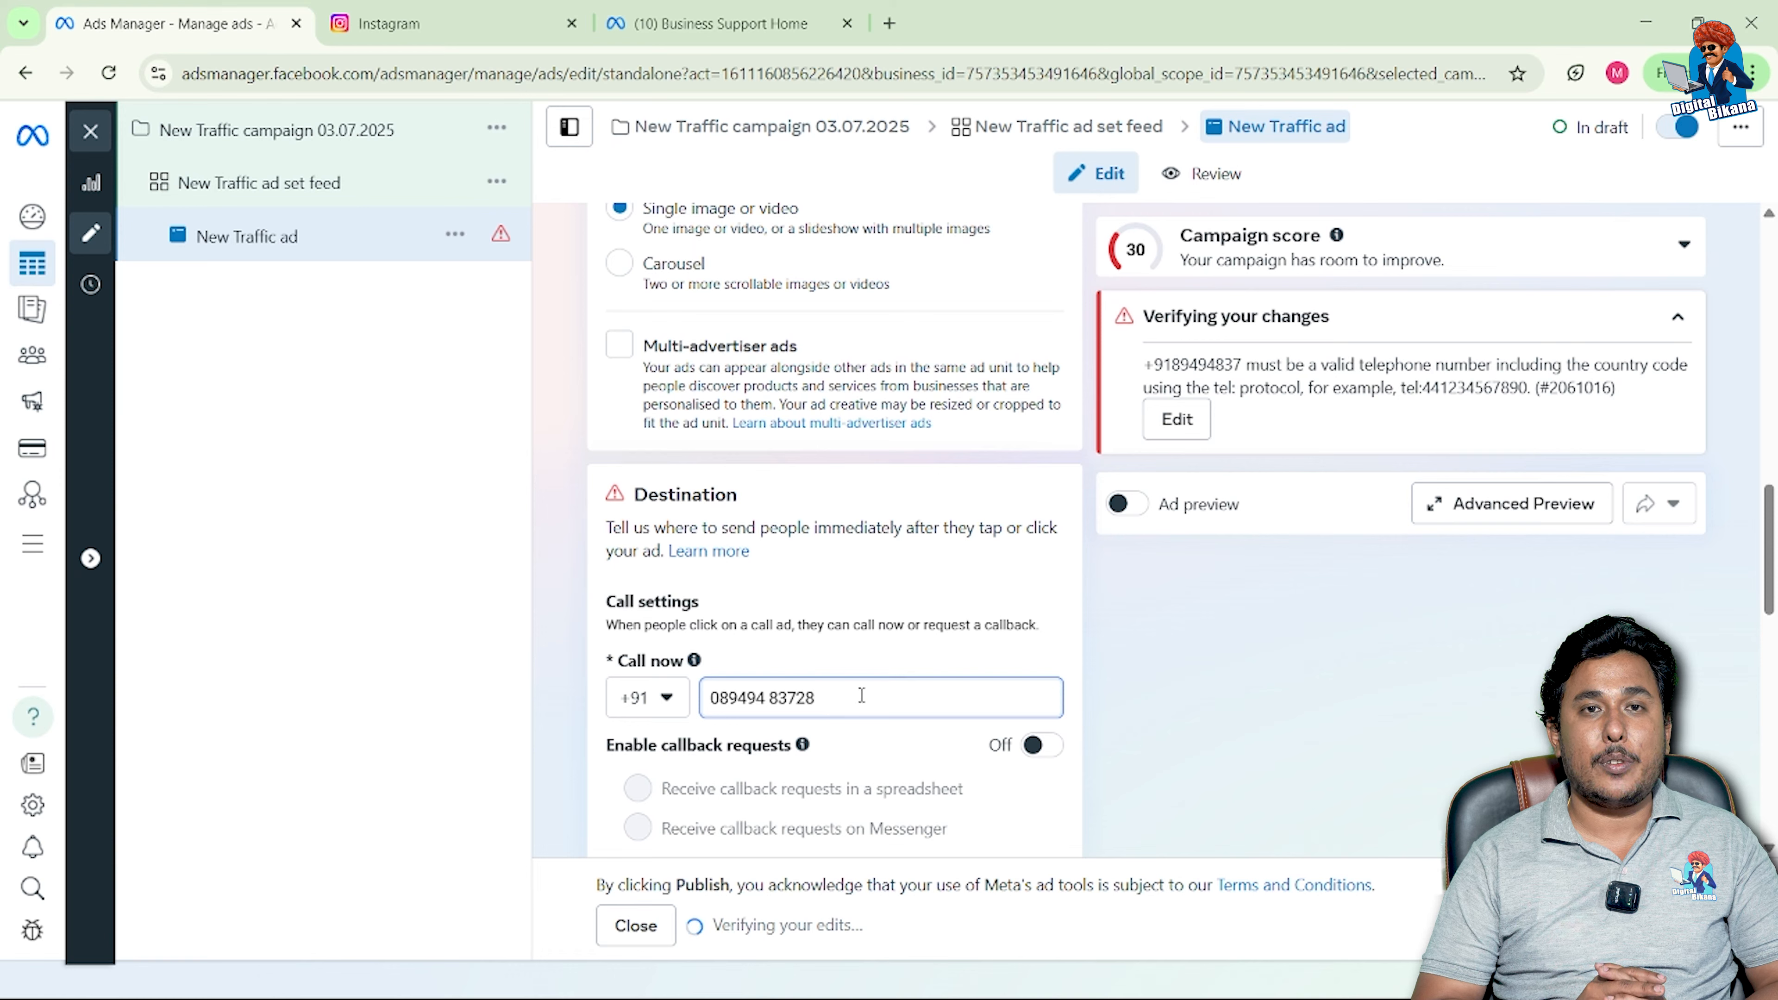
scroll(861, 696, "down", 2)
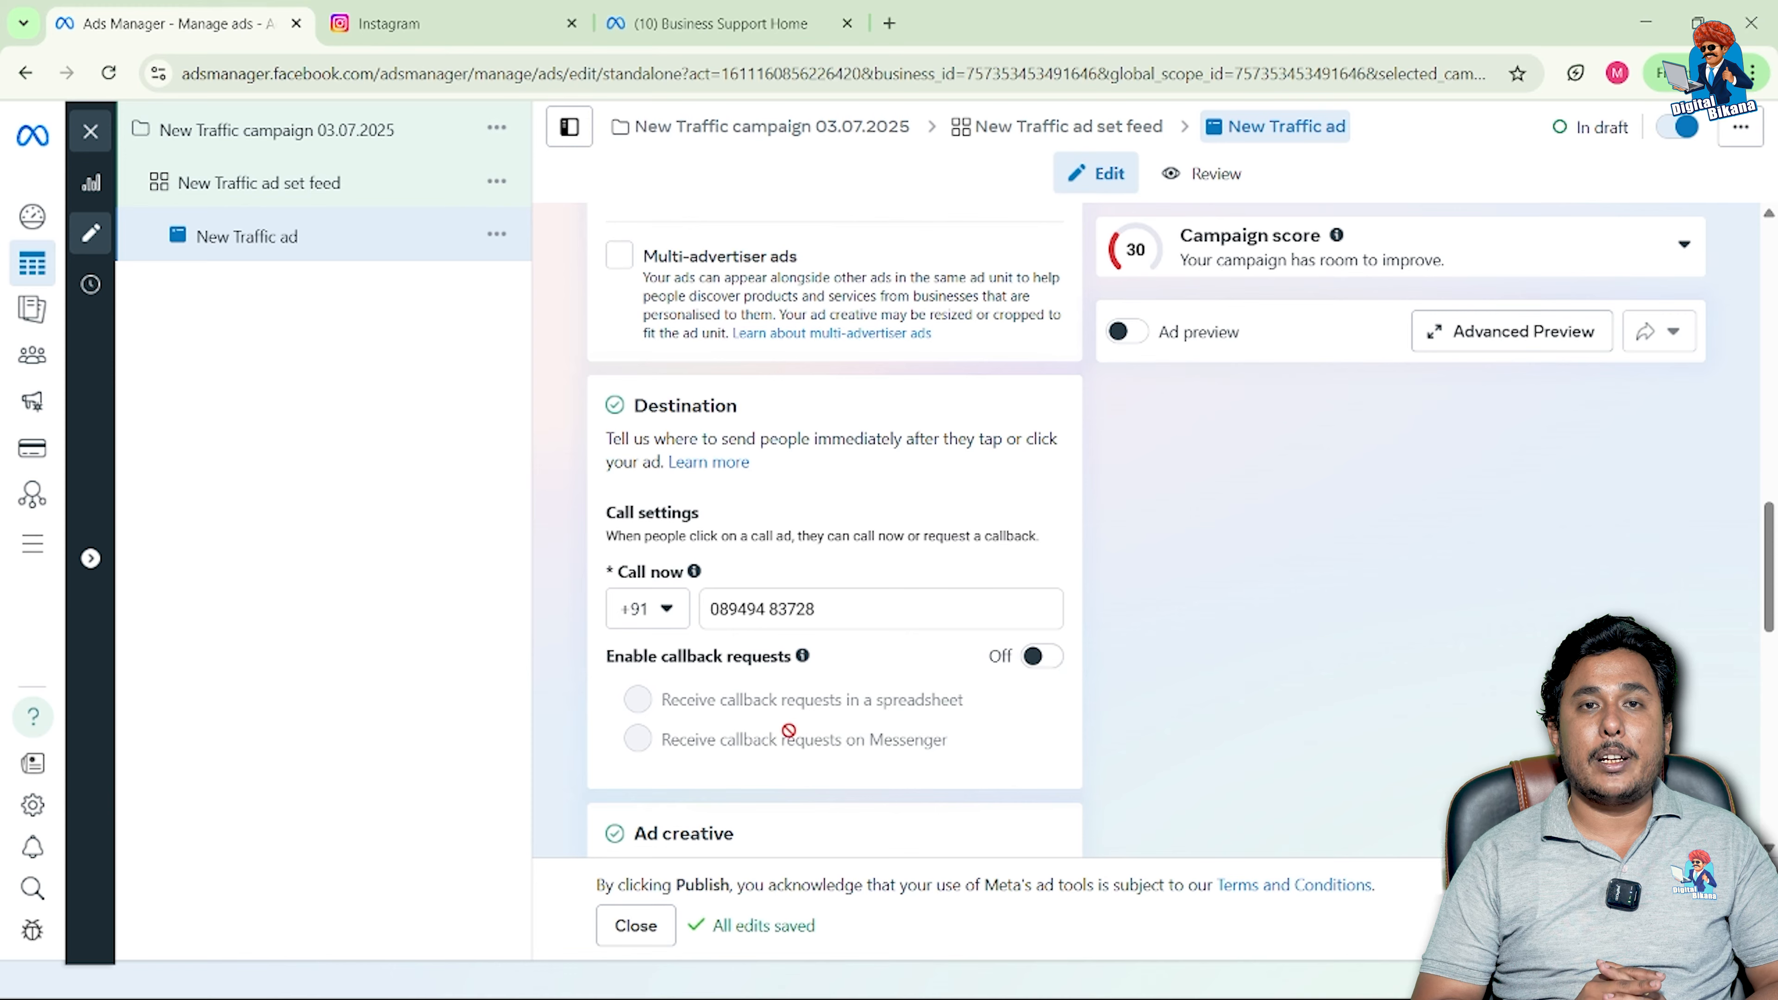
Step: Choose Add image from the Ad creative's Add media options
scroll(789, 731, "down", 5)
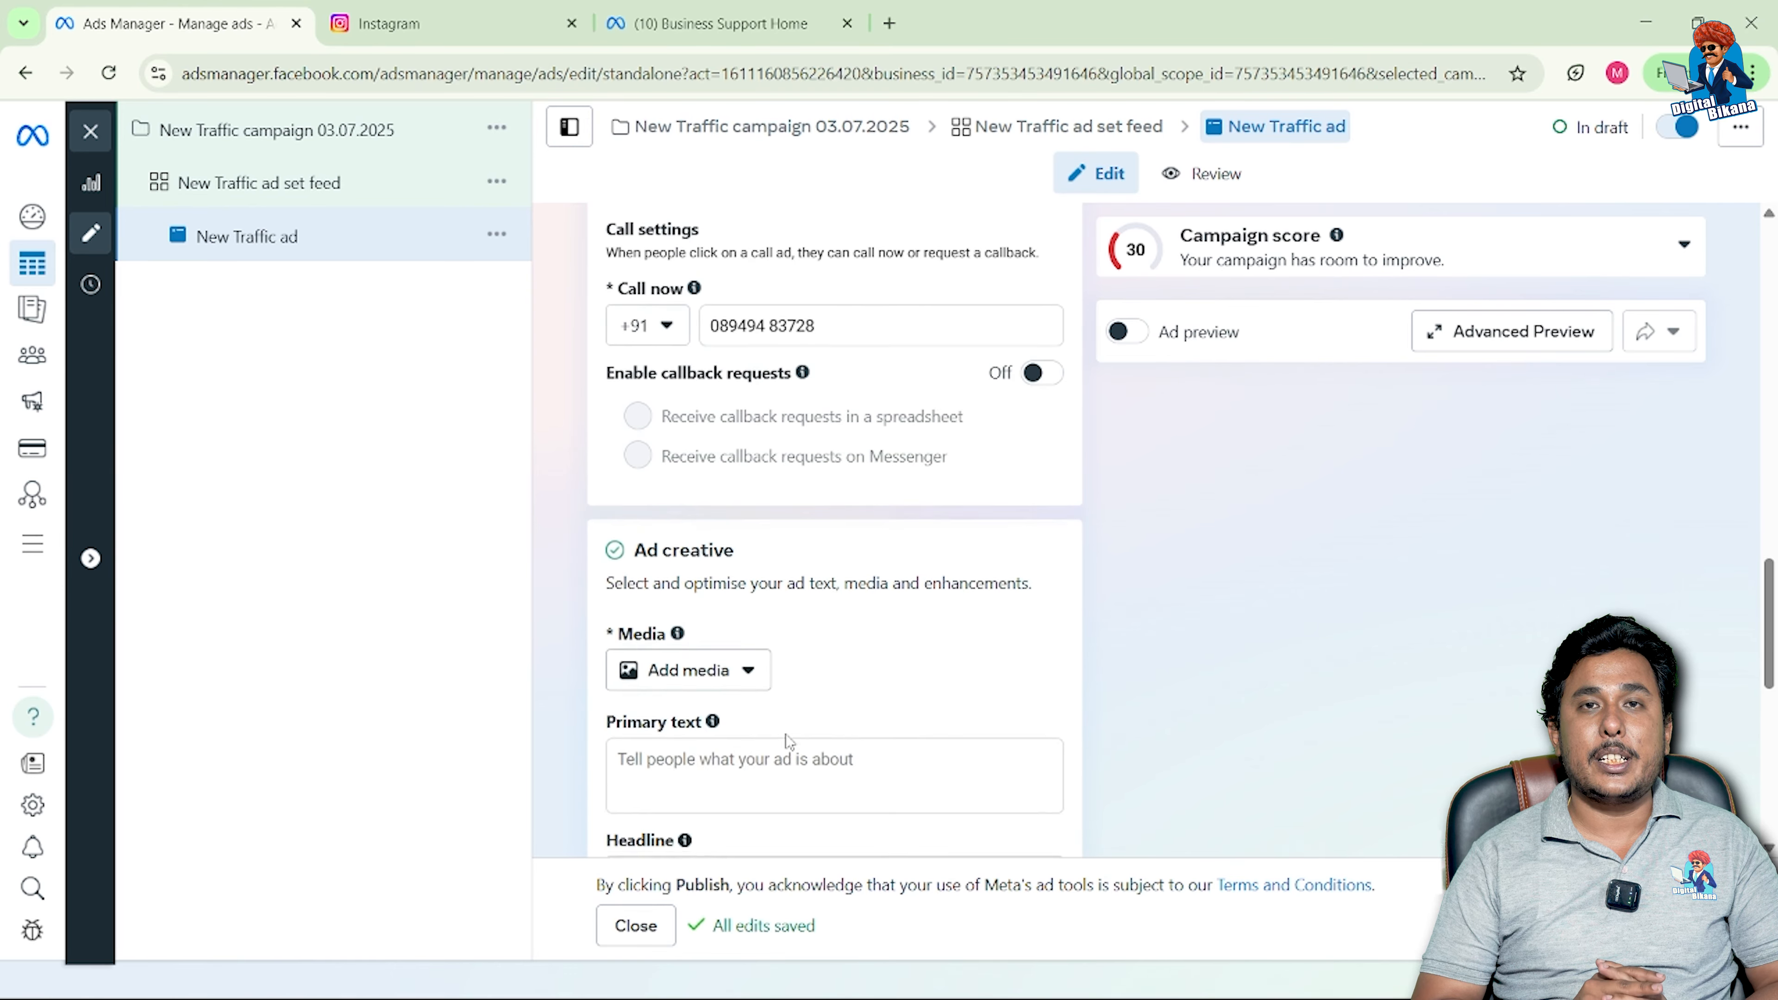
scroll(784, 736, "down", 2)
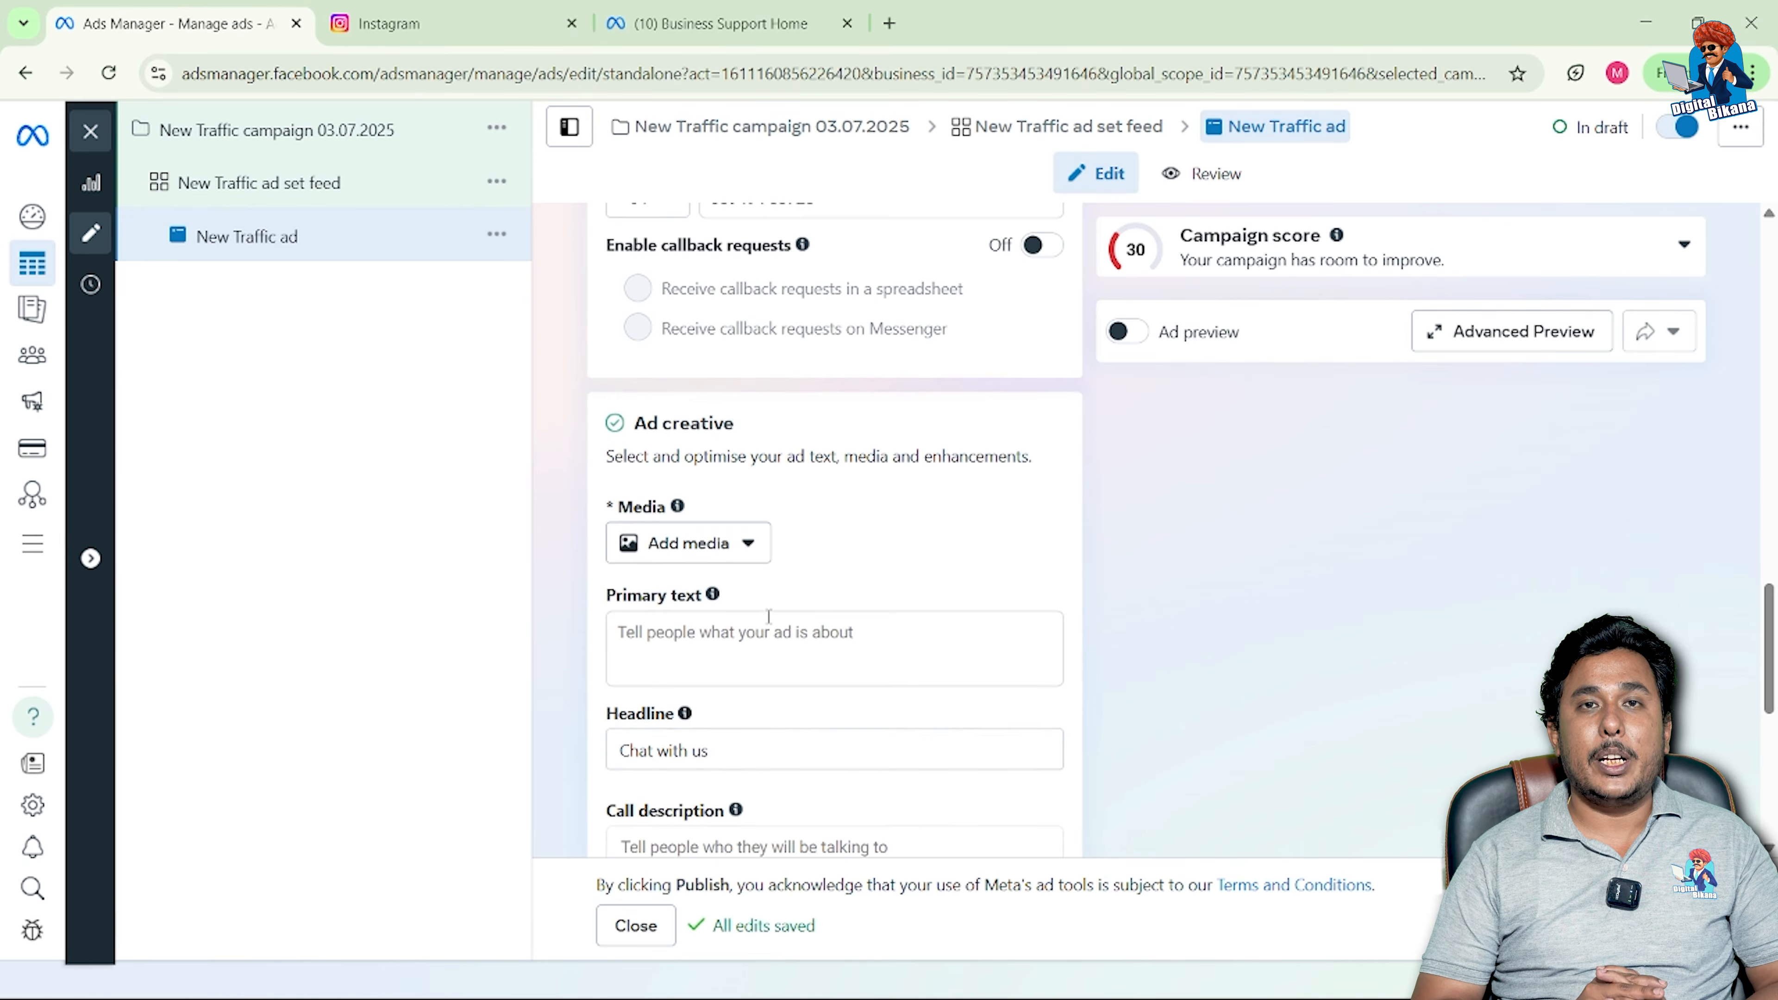
left_click(748, 554)
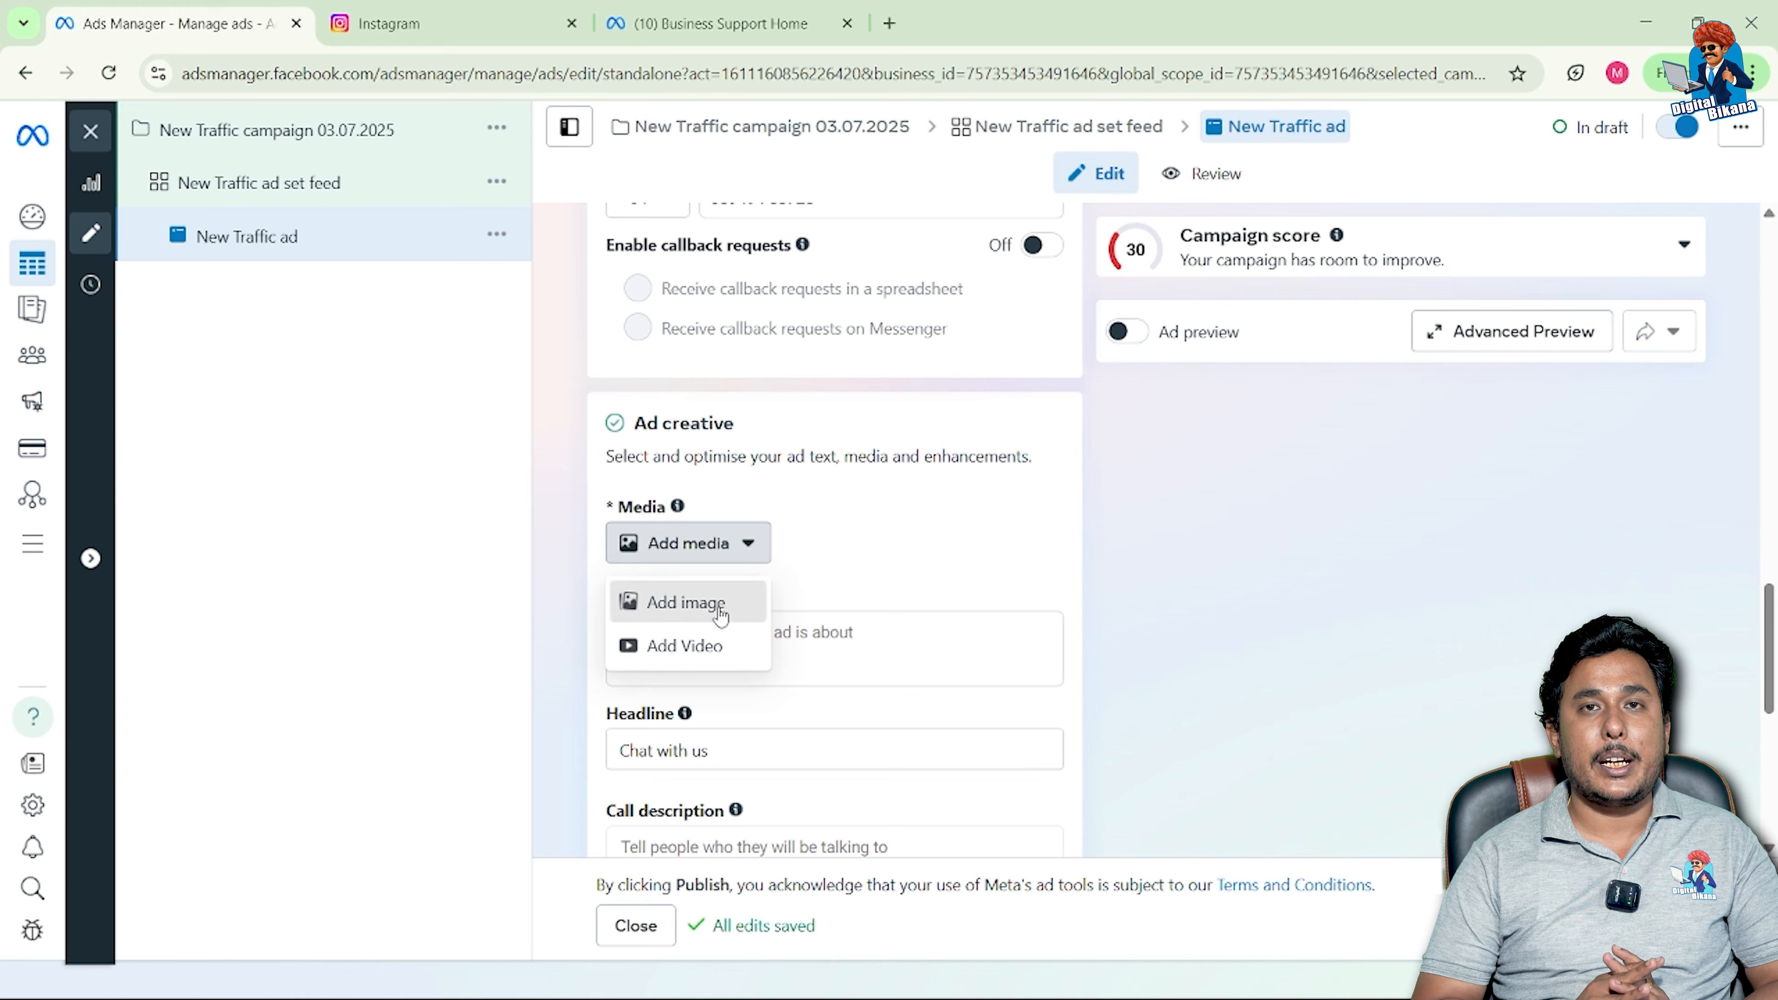
left_click(721, 616)
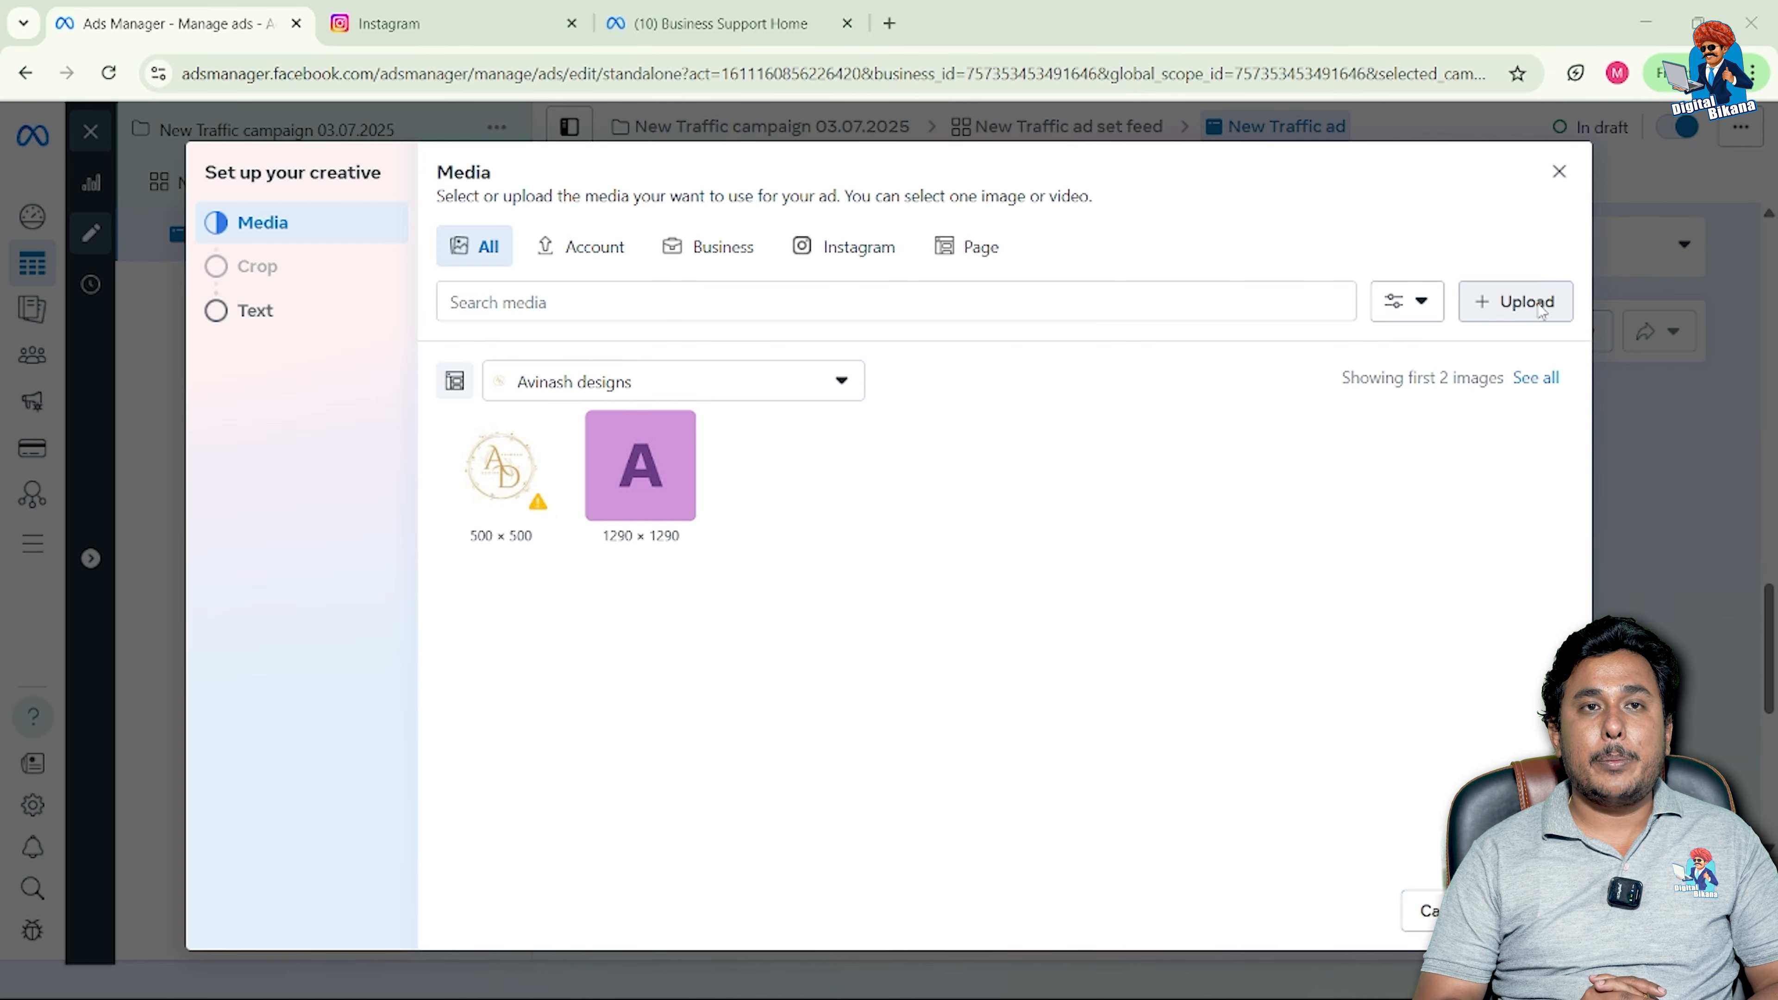
Step: Upload the banner 11 image from the Desktop as the ad's media
left_click(1529, 307)
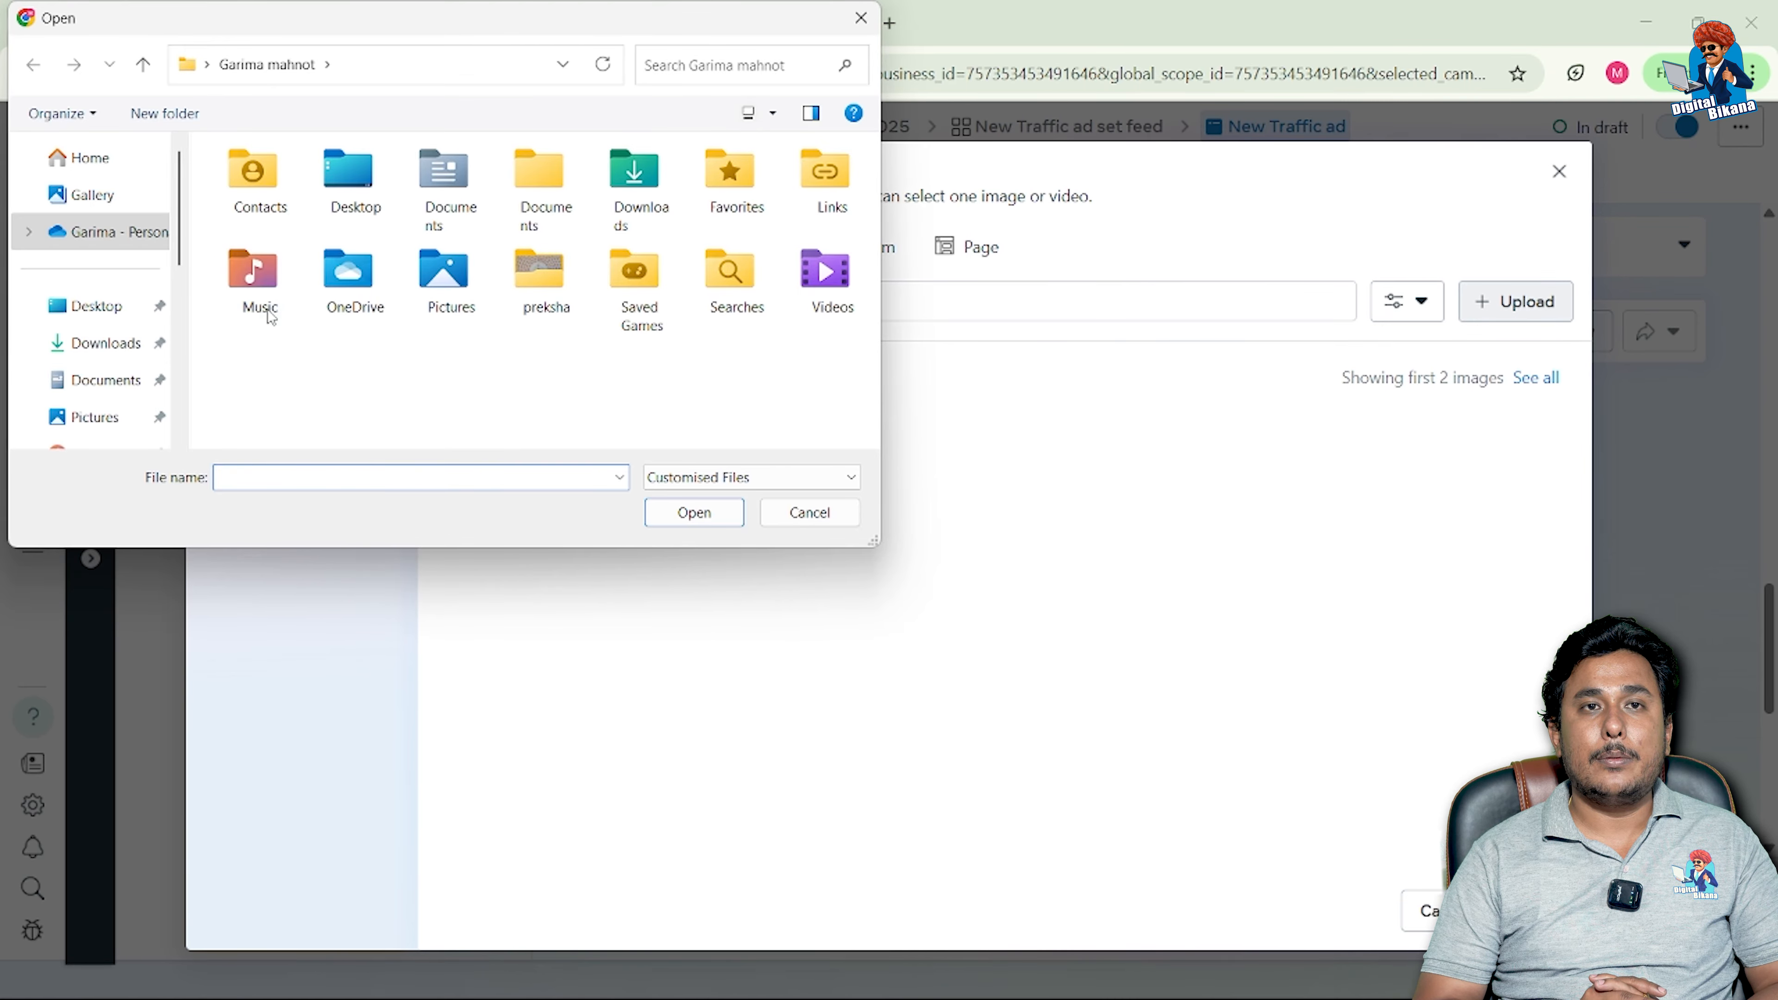
left_click(125, 313)
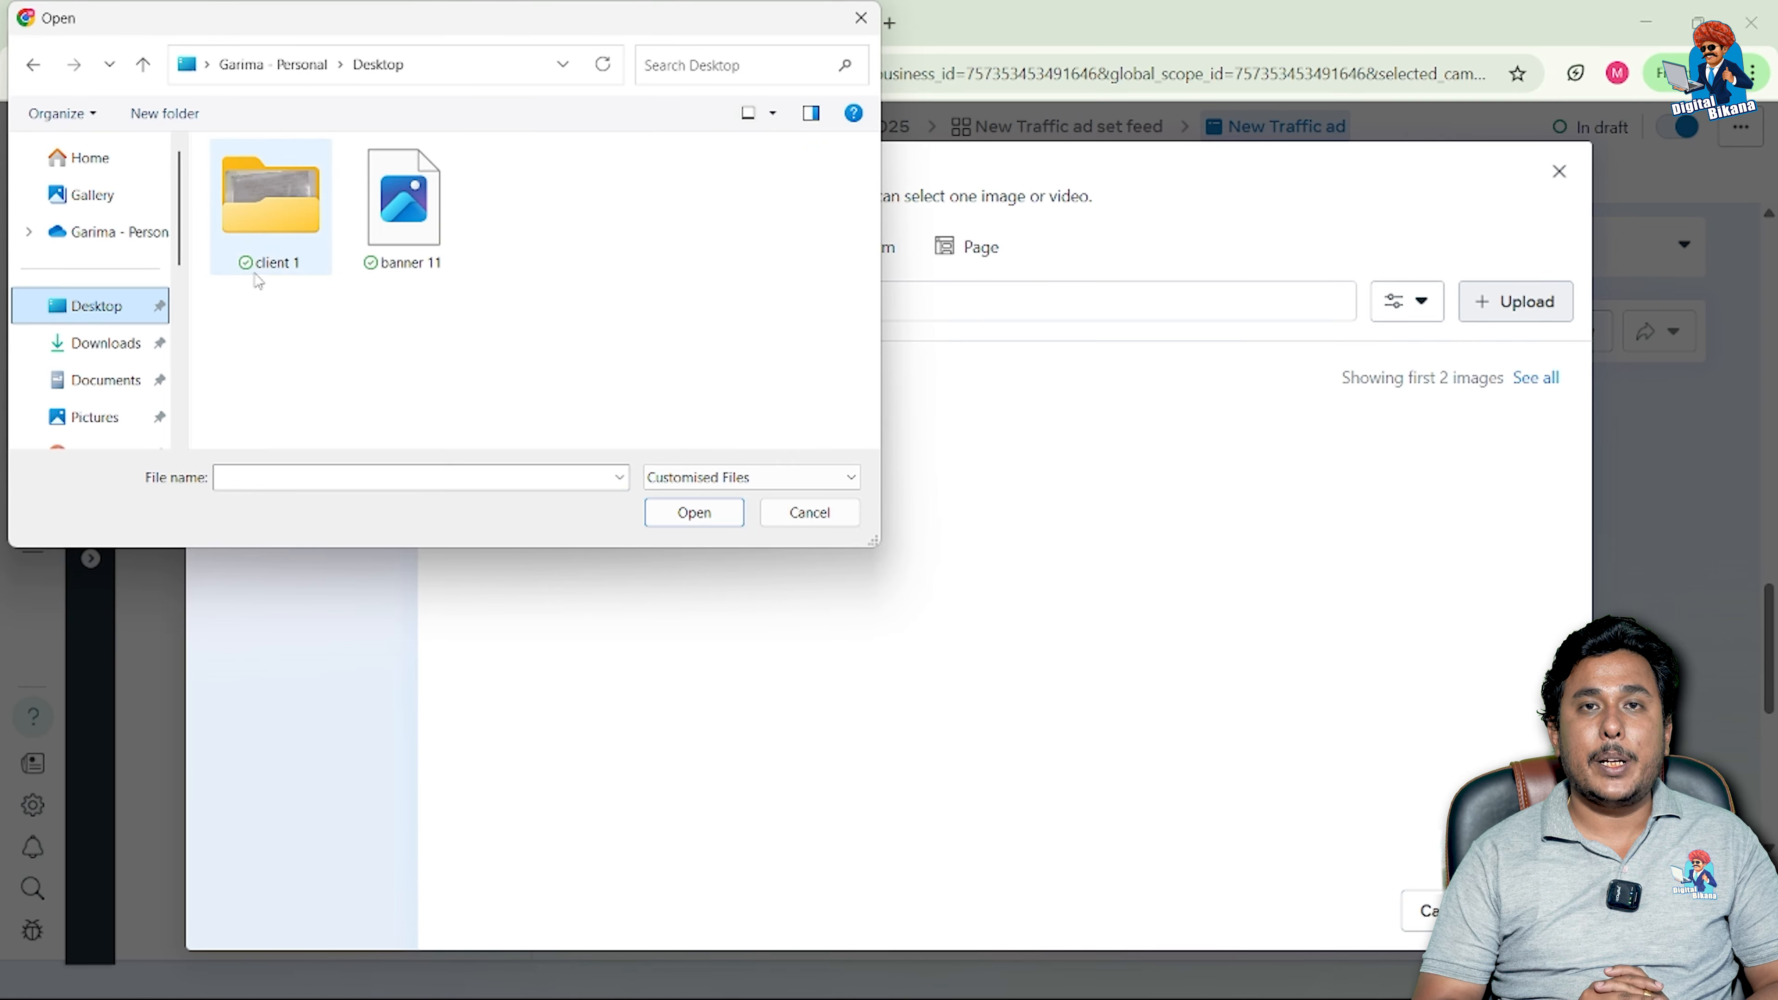
left_click(430, 232)
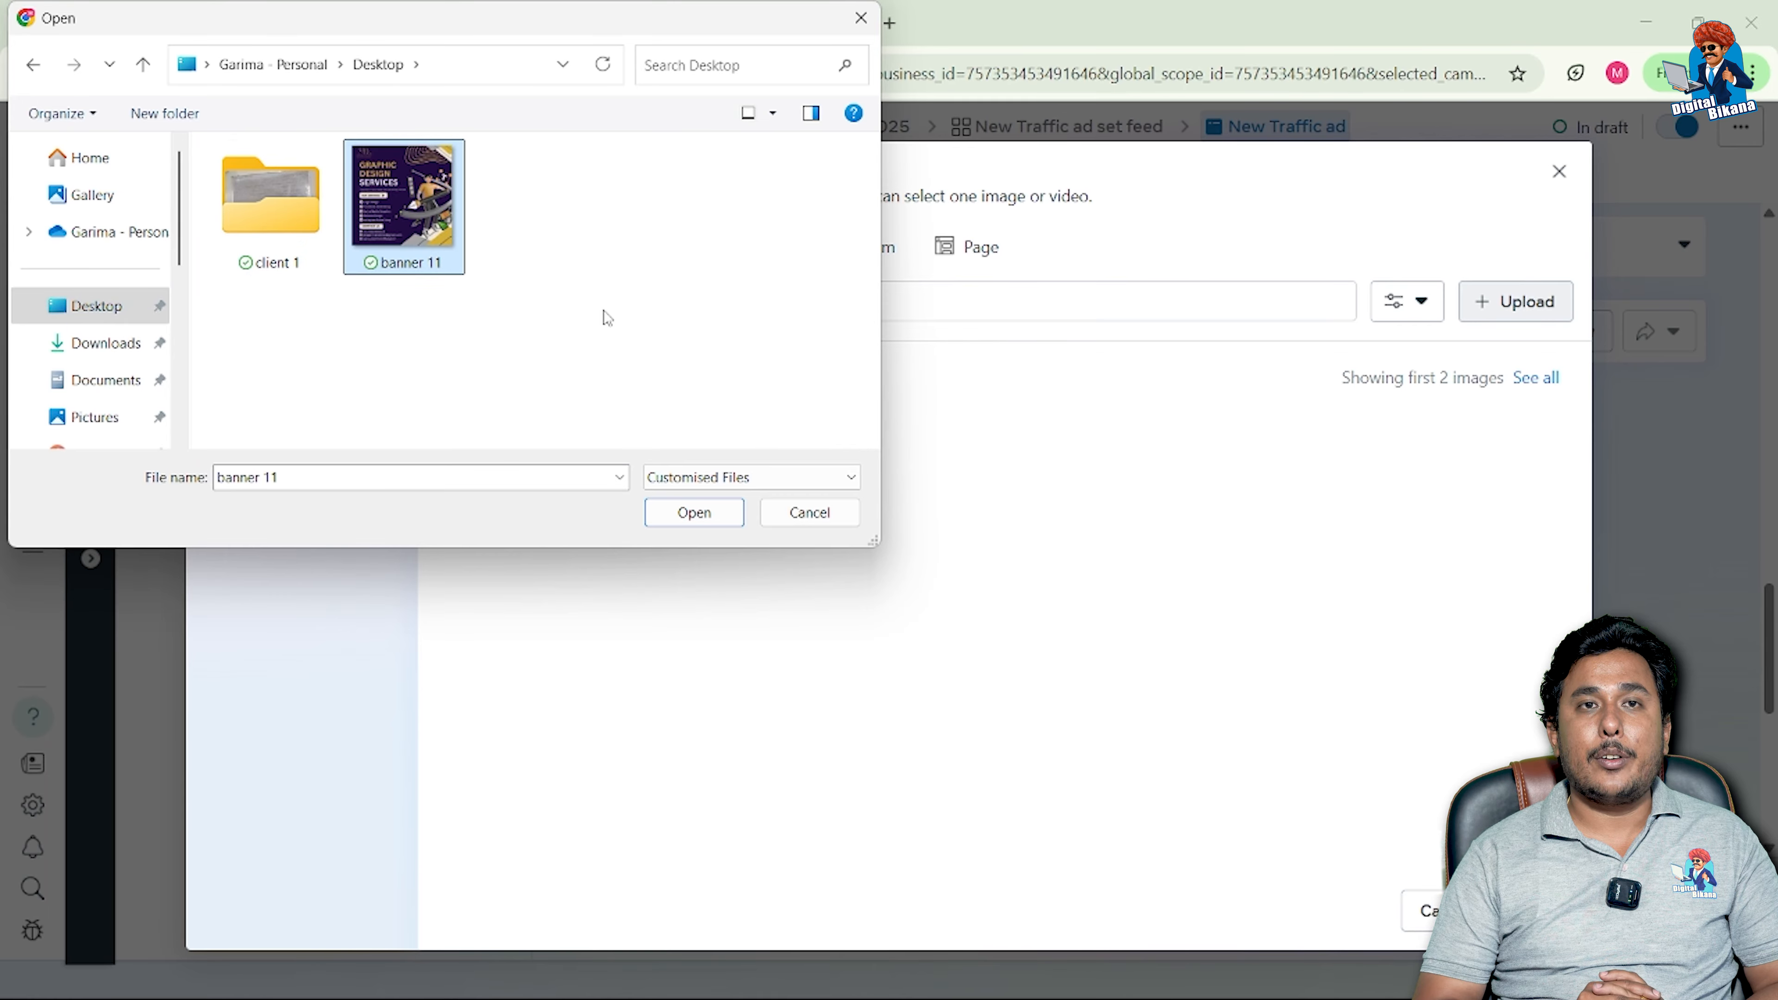
left_click(680, 511)
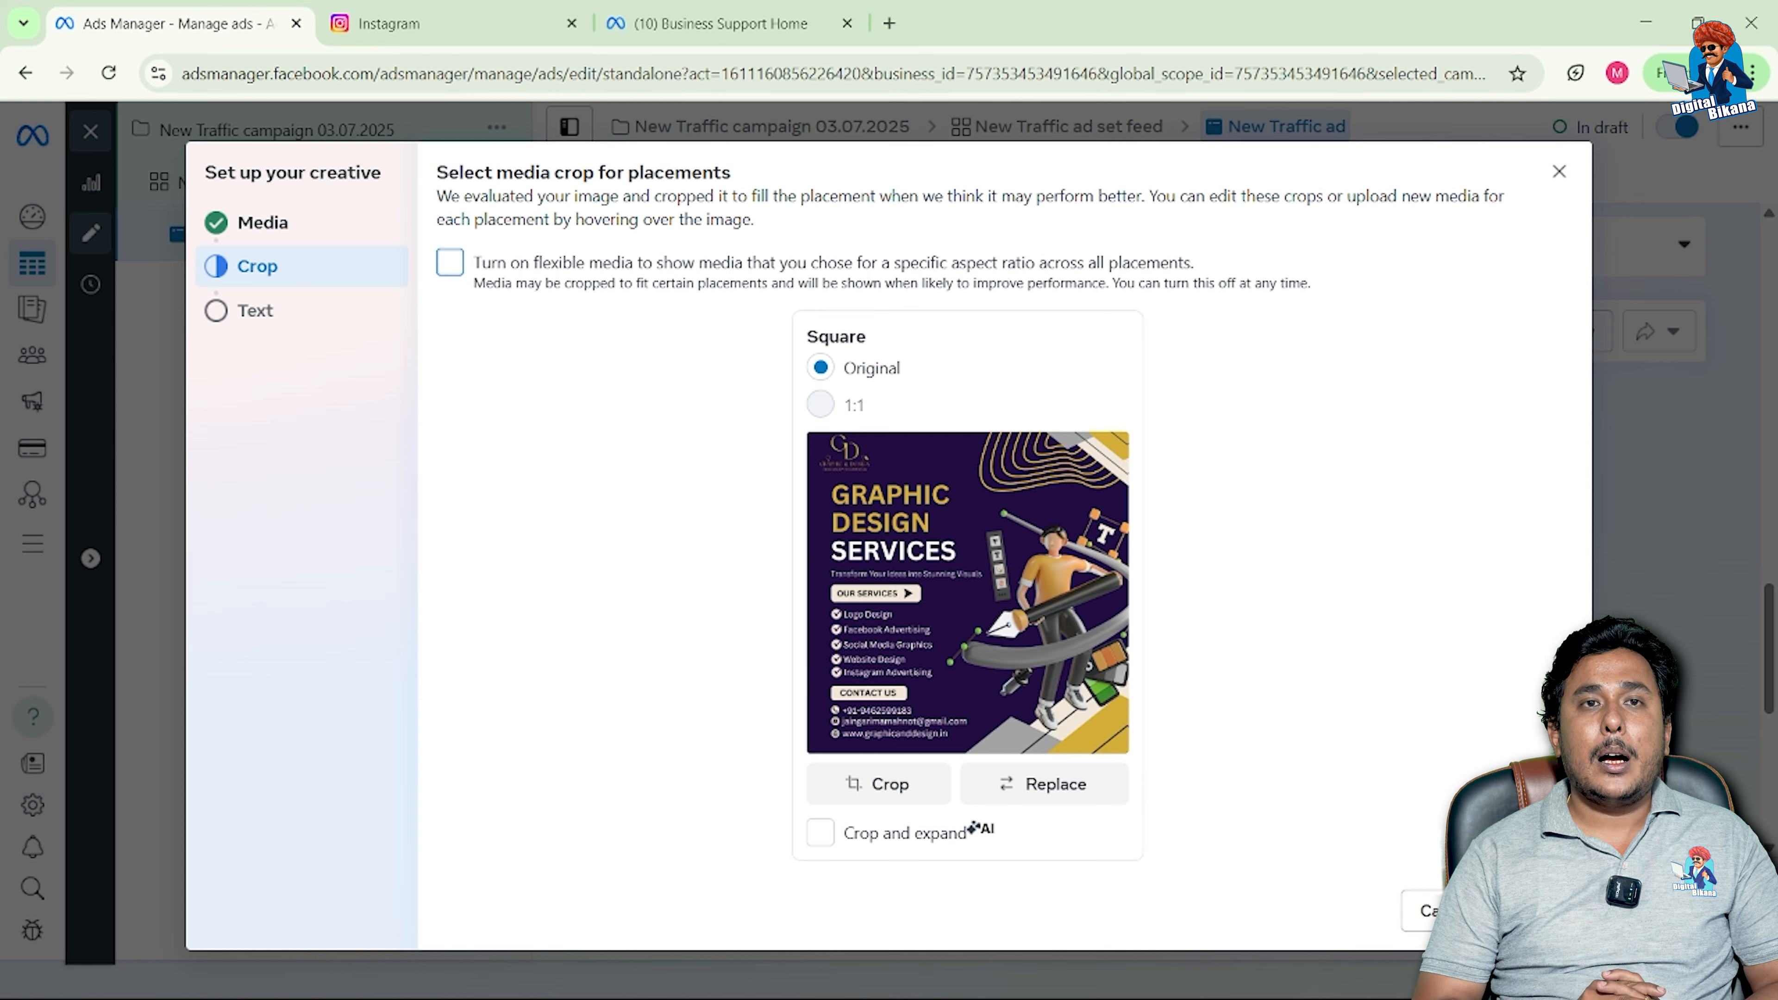
Step: Advance past cropping to the Text step and start editing the Chat with us headline
left_click(1533, 911)
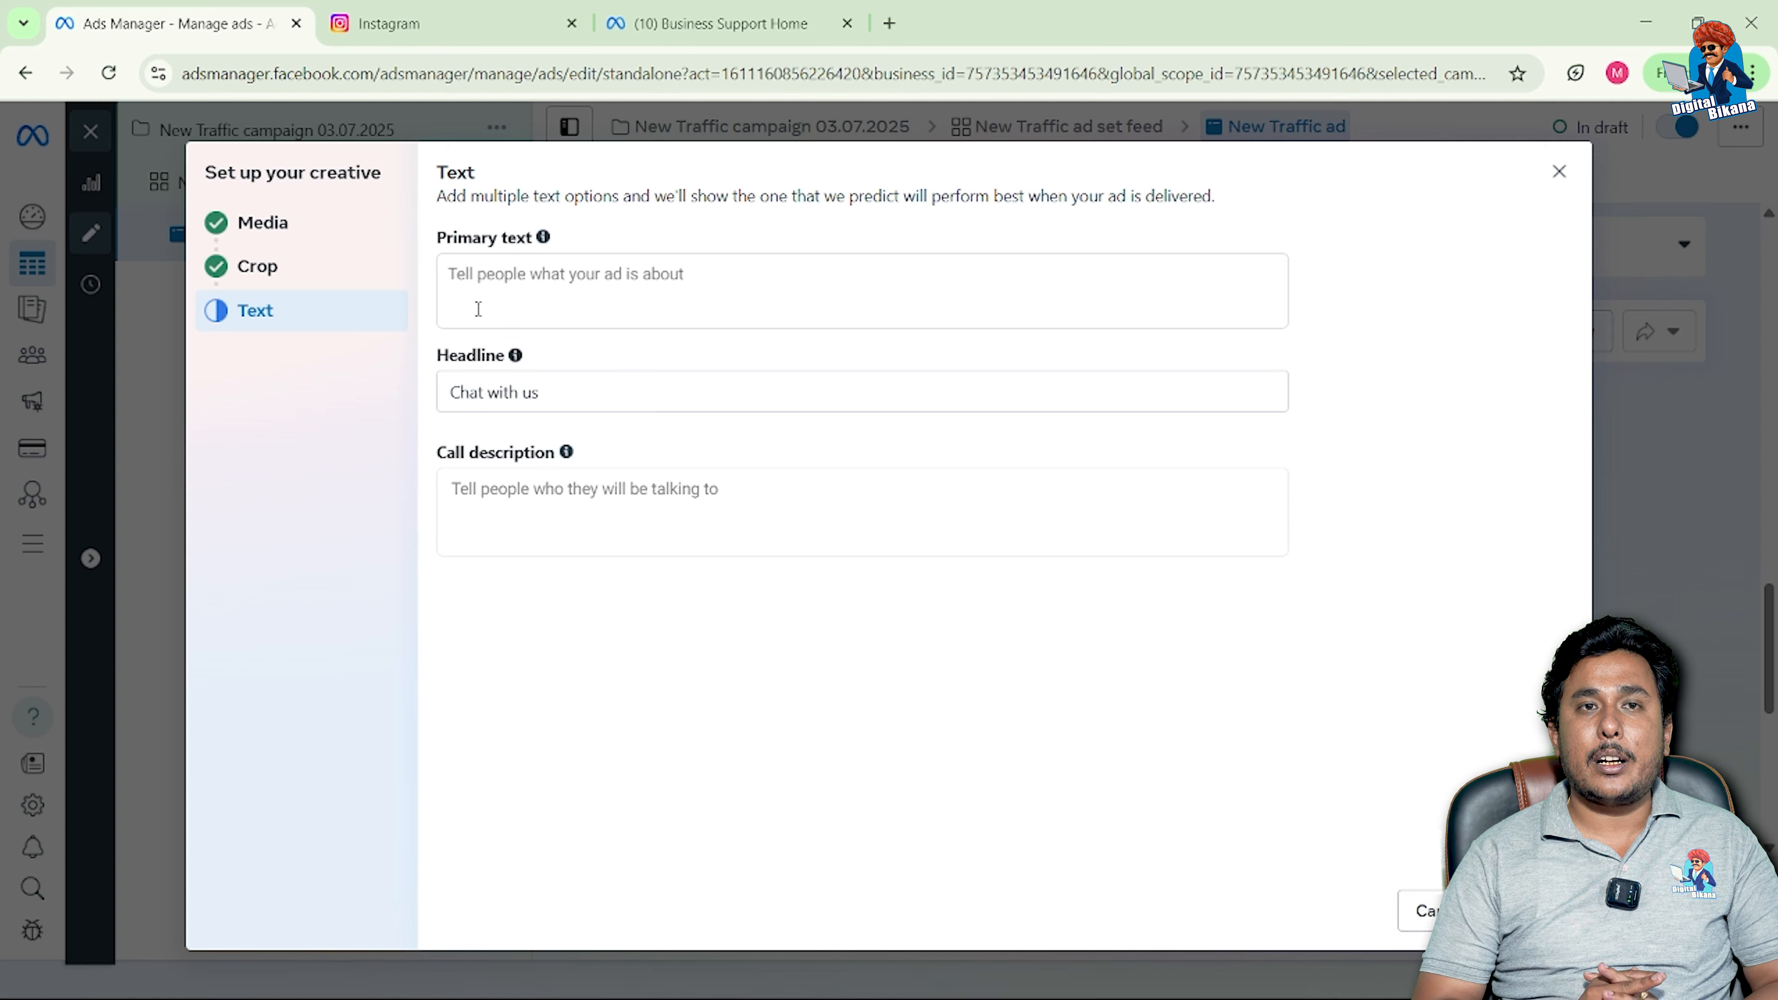
left_click(471, 390)
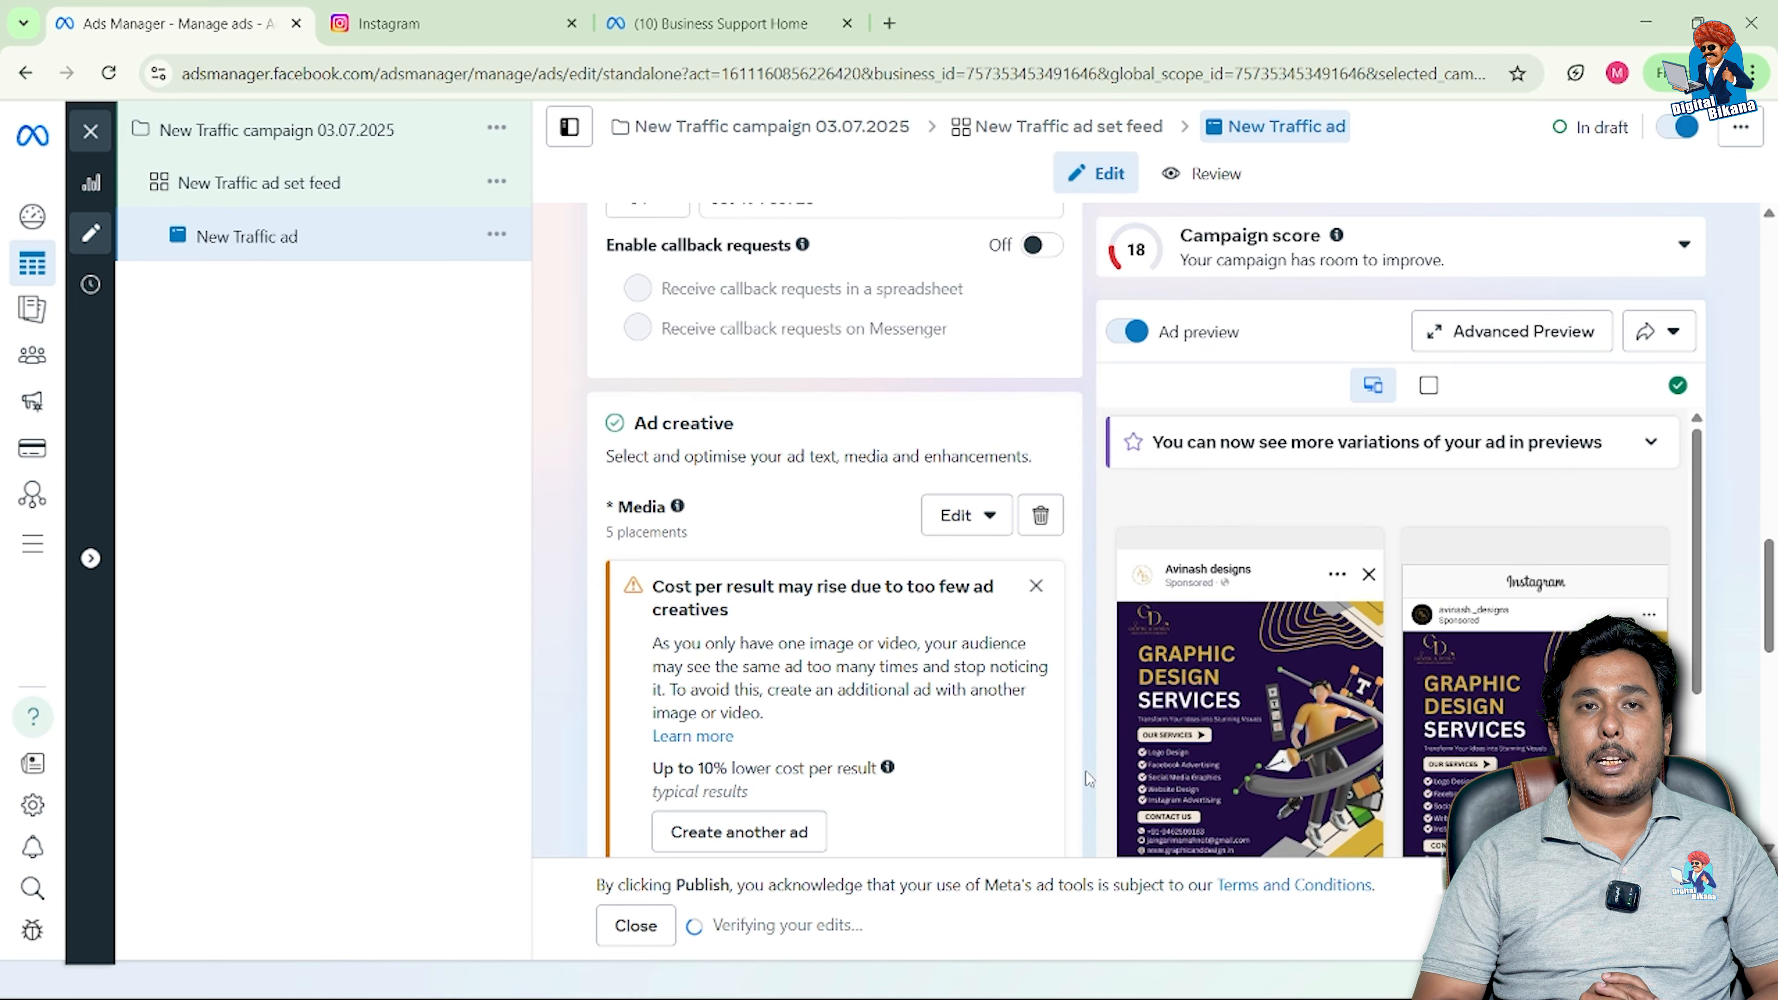
scroll(1075, 771, "down", 5)
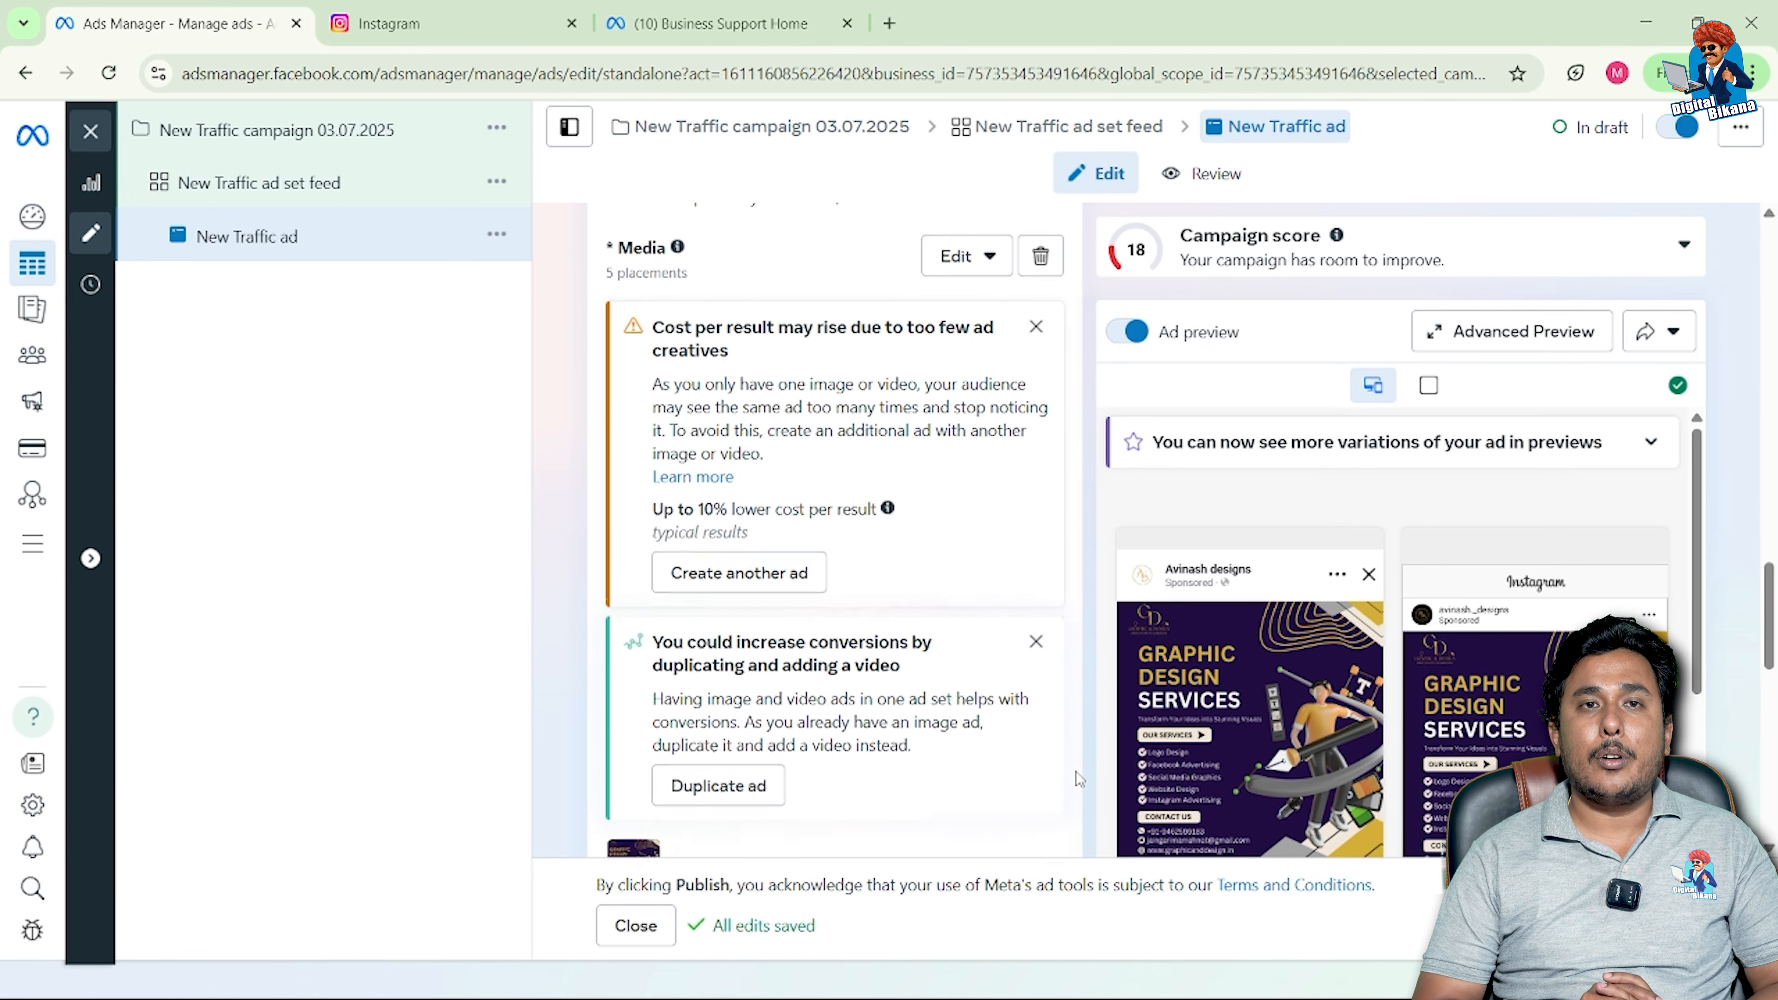
scroll(1075, 771, "down", 4)
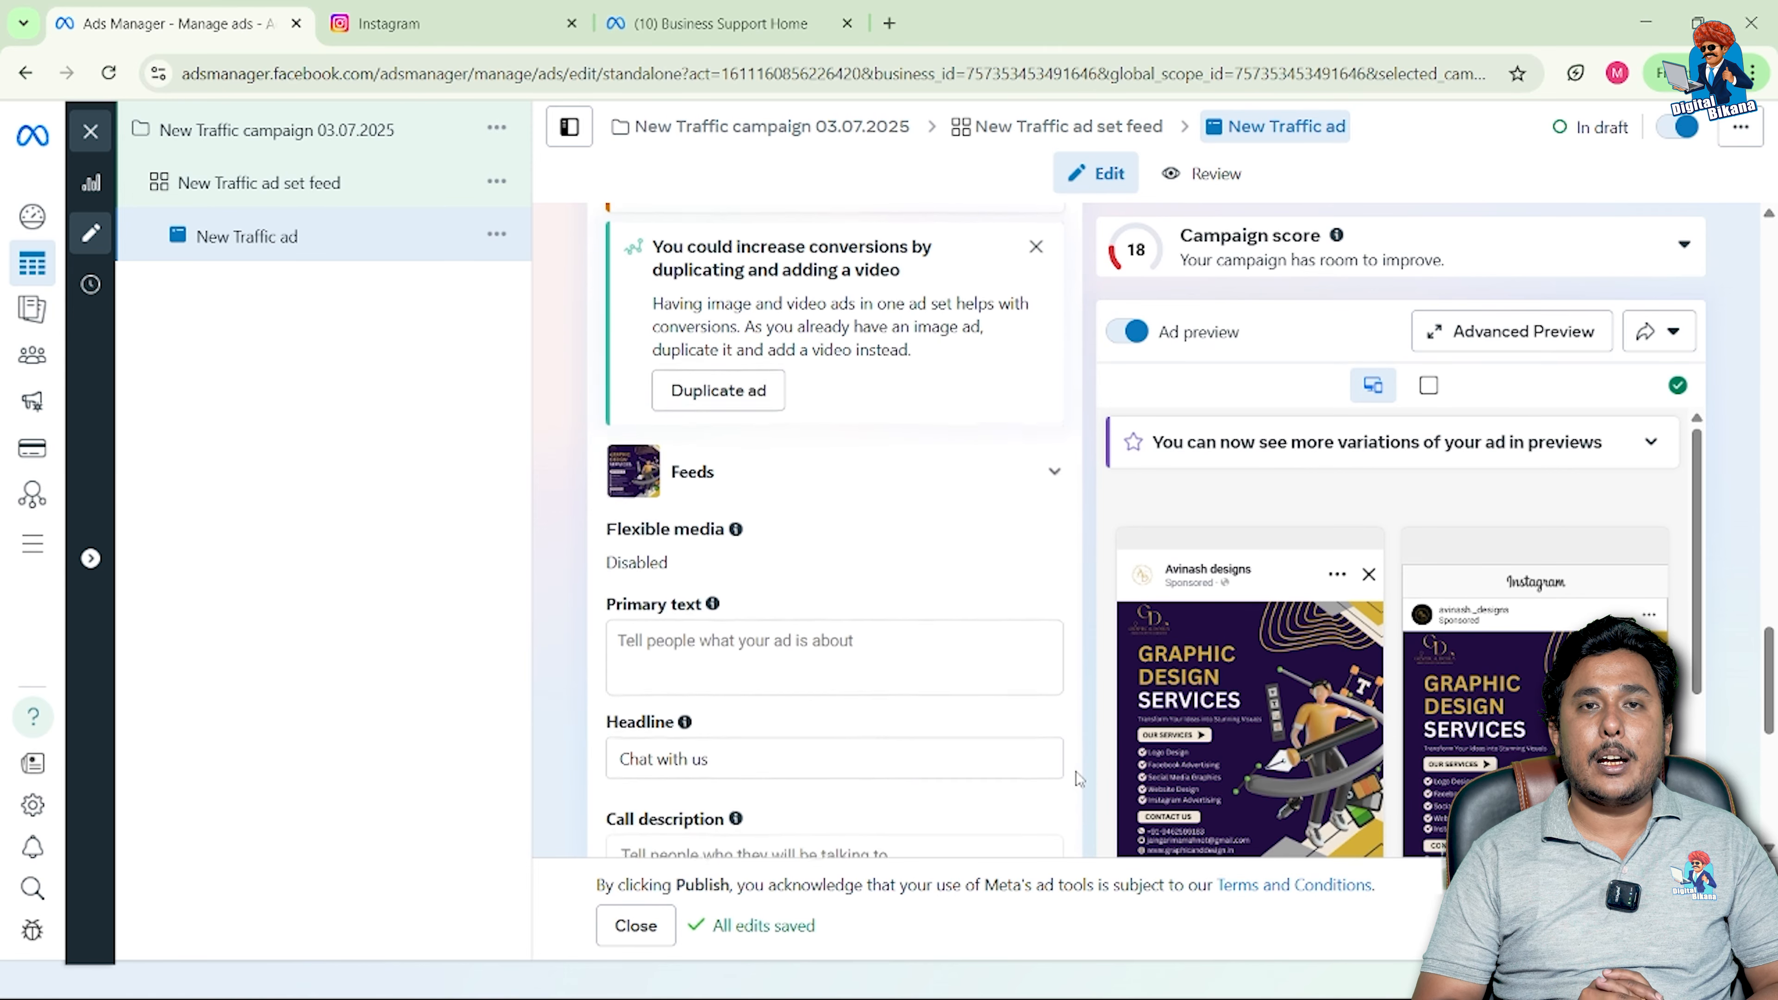
scroll(1075, 771, "down", 2)
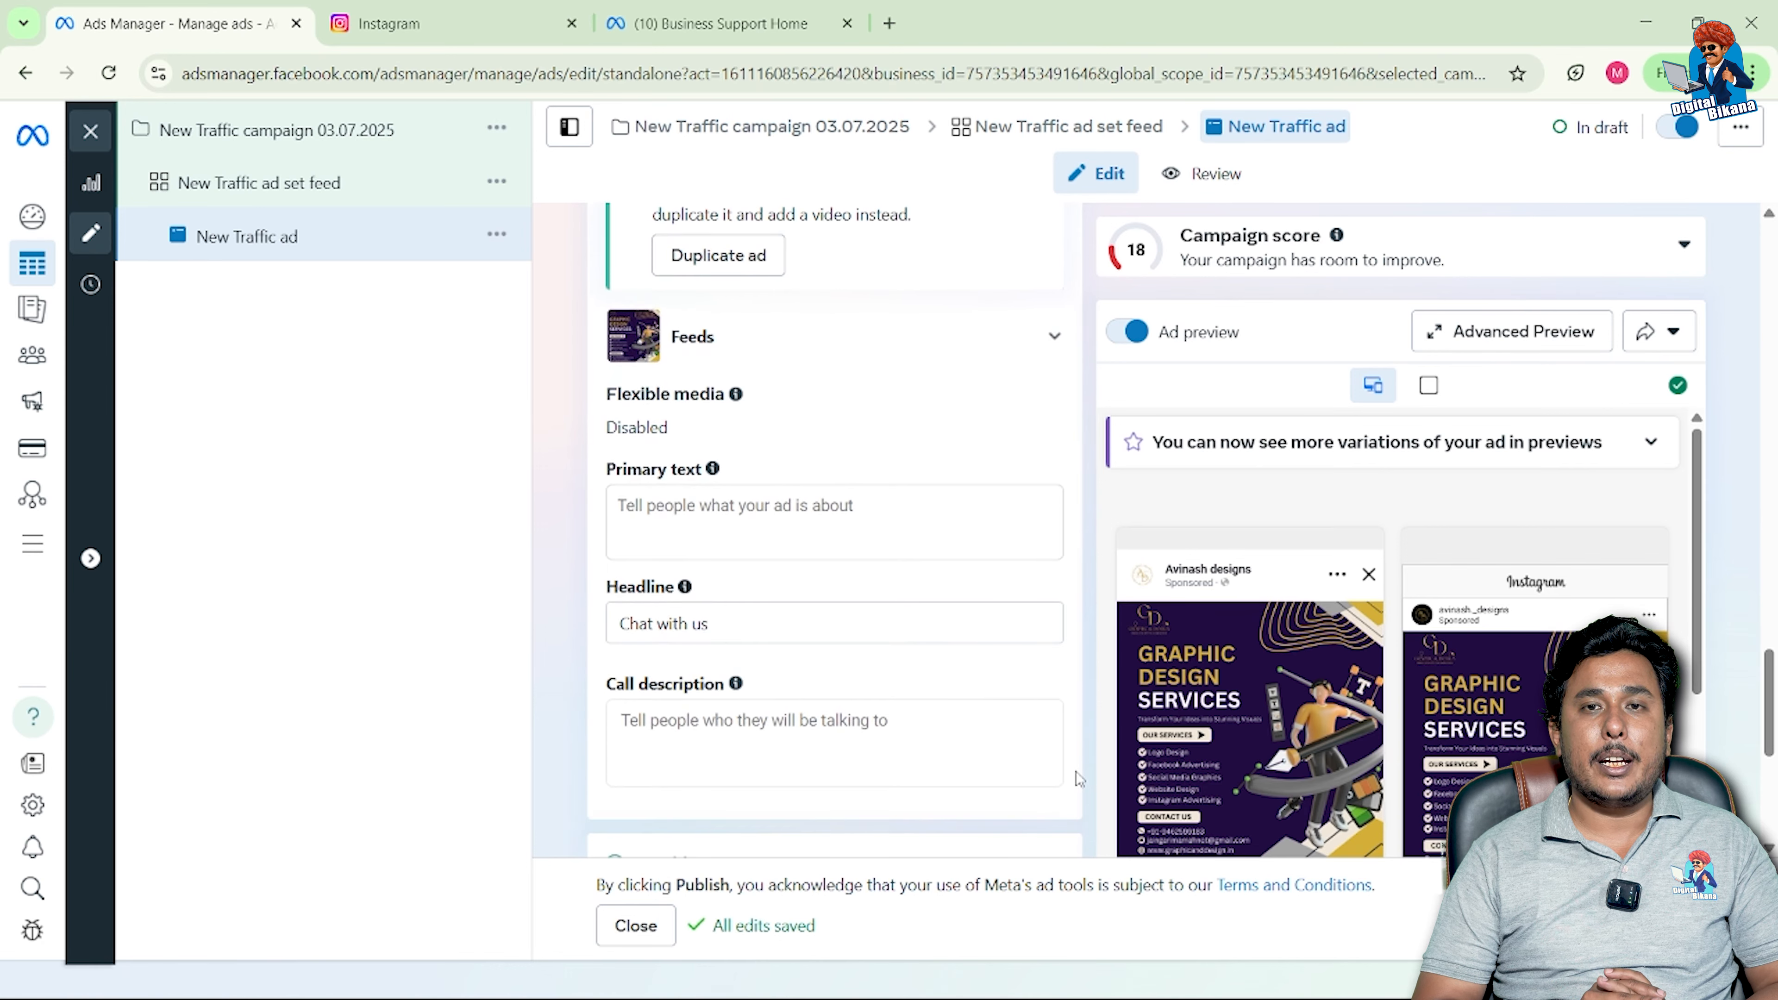
scroll(1075, 771, "down", 3)
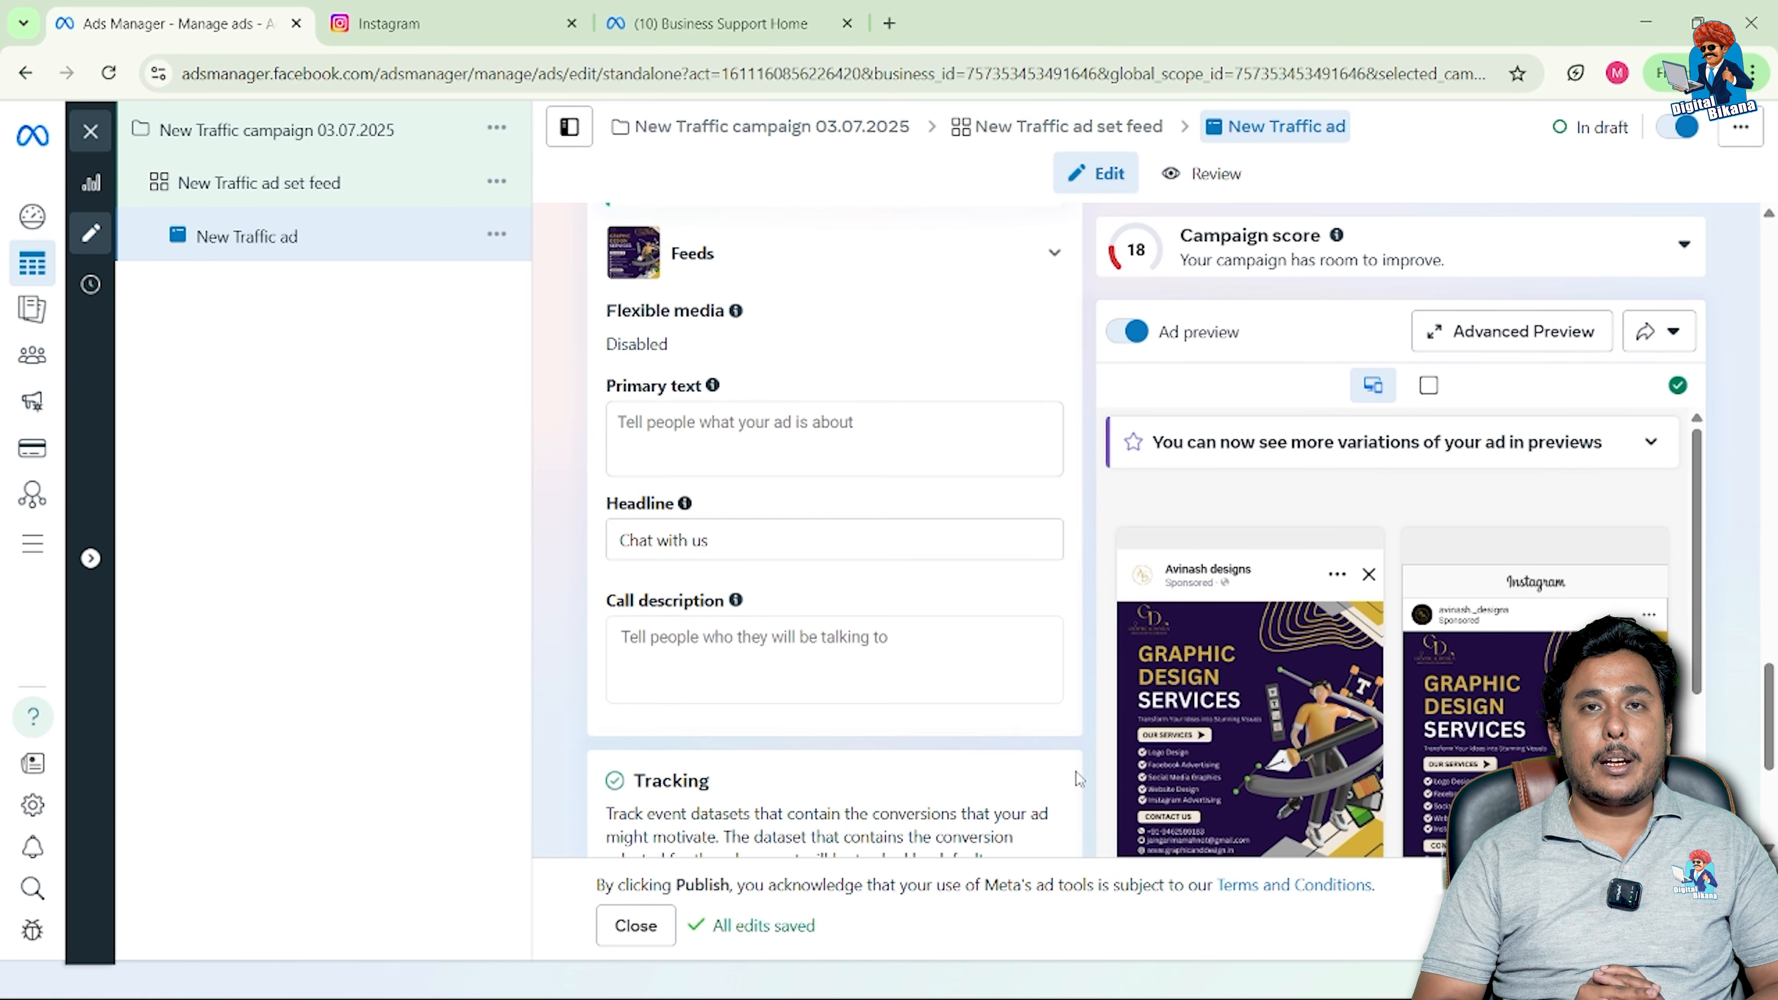
scroll(1075, 772, "down", 3)
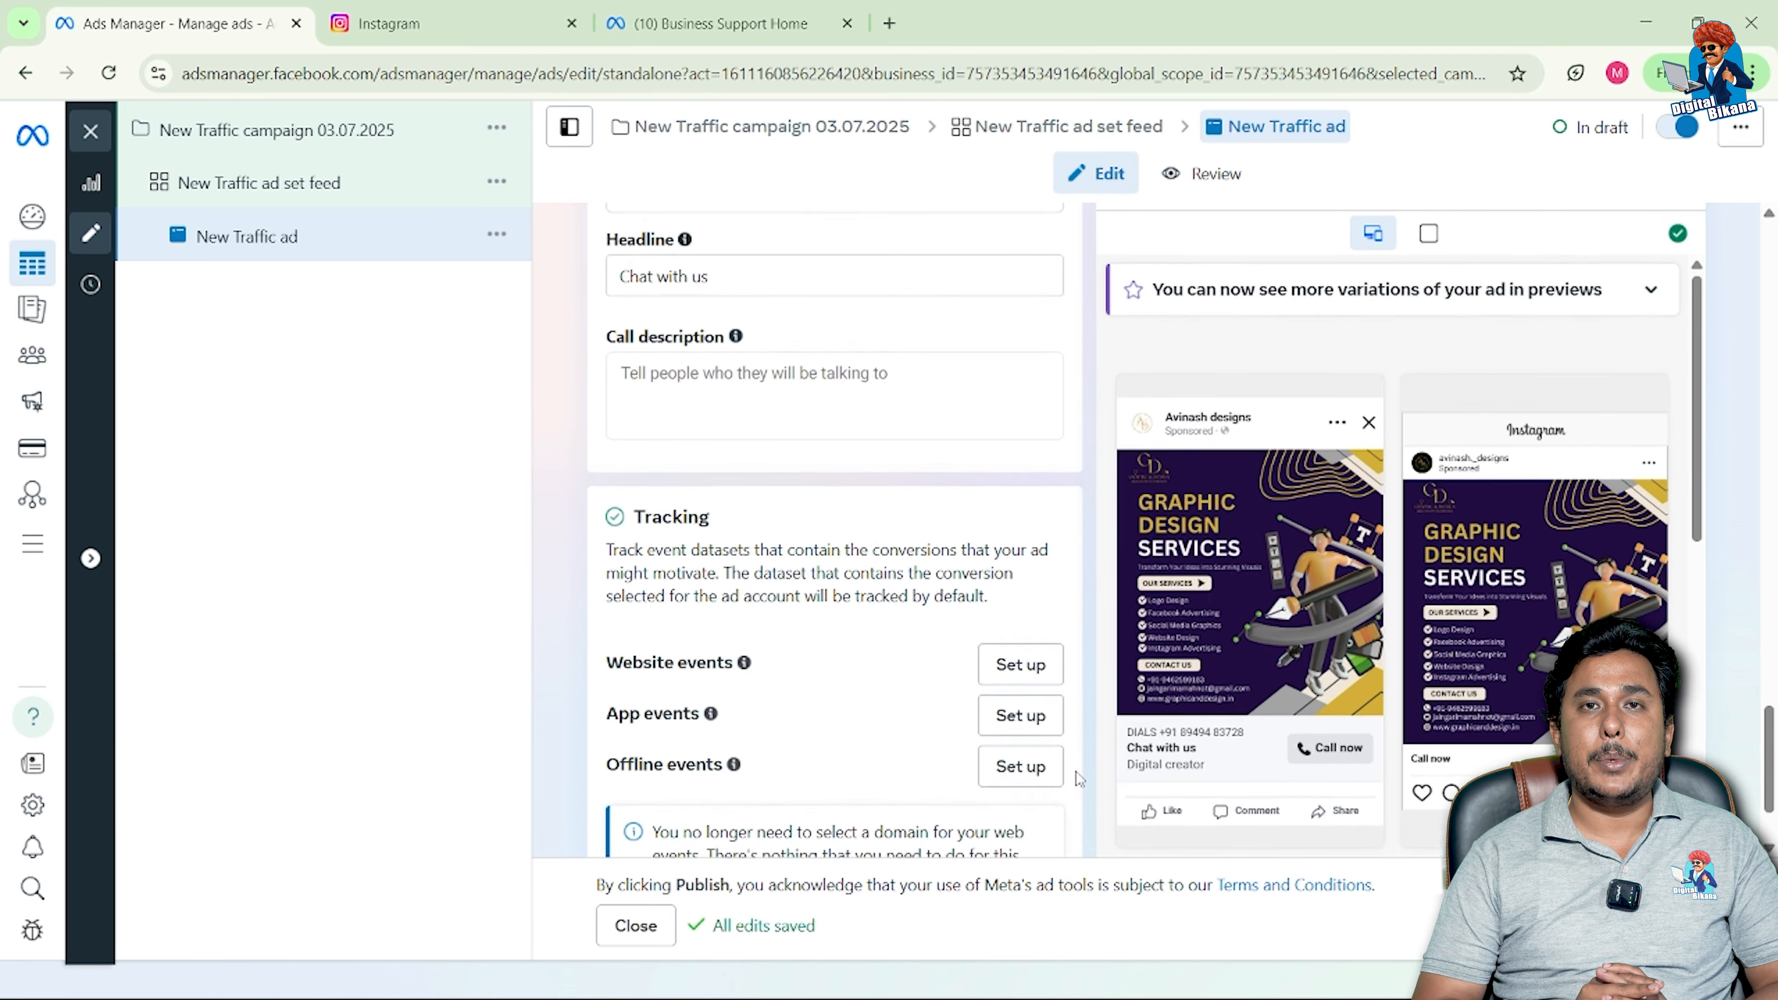
scroll(1075, 771, "down", 2)
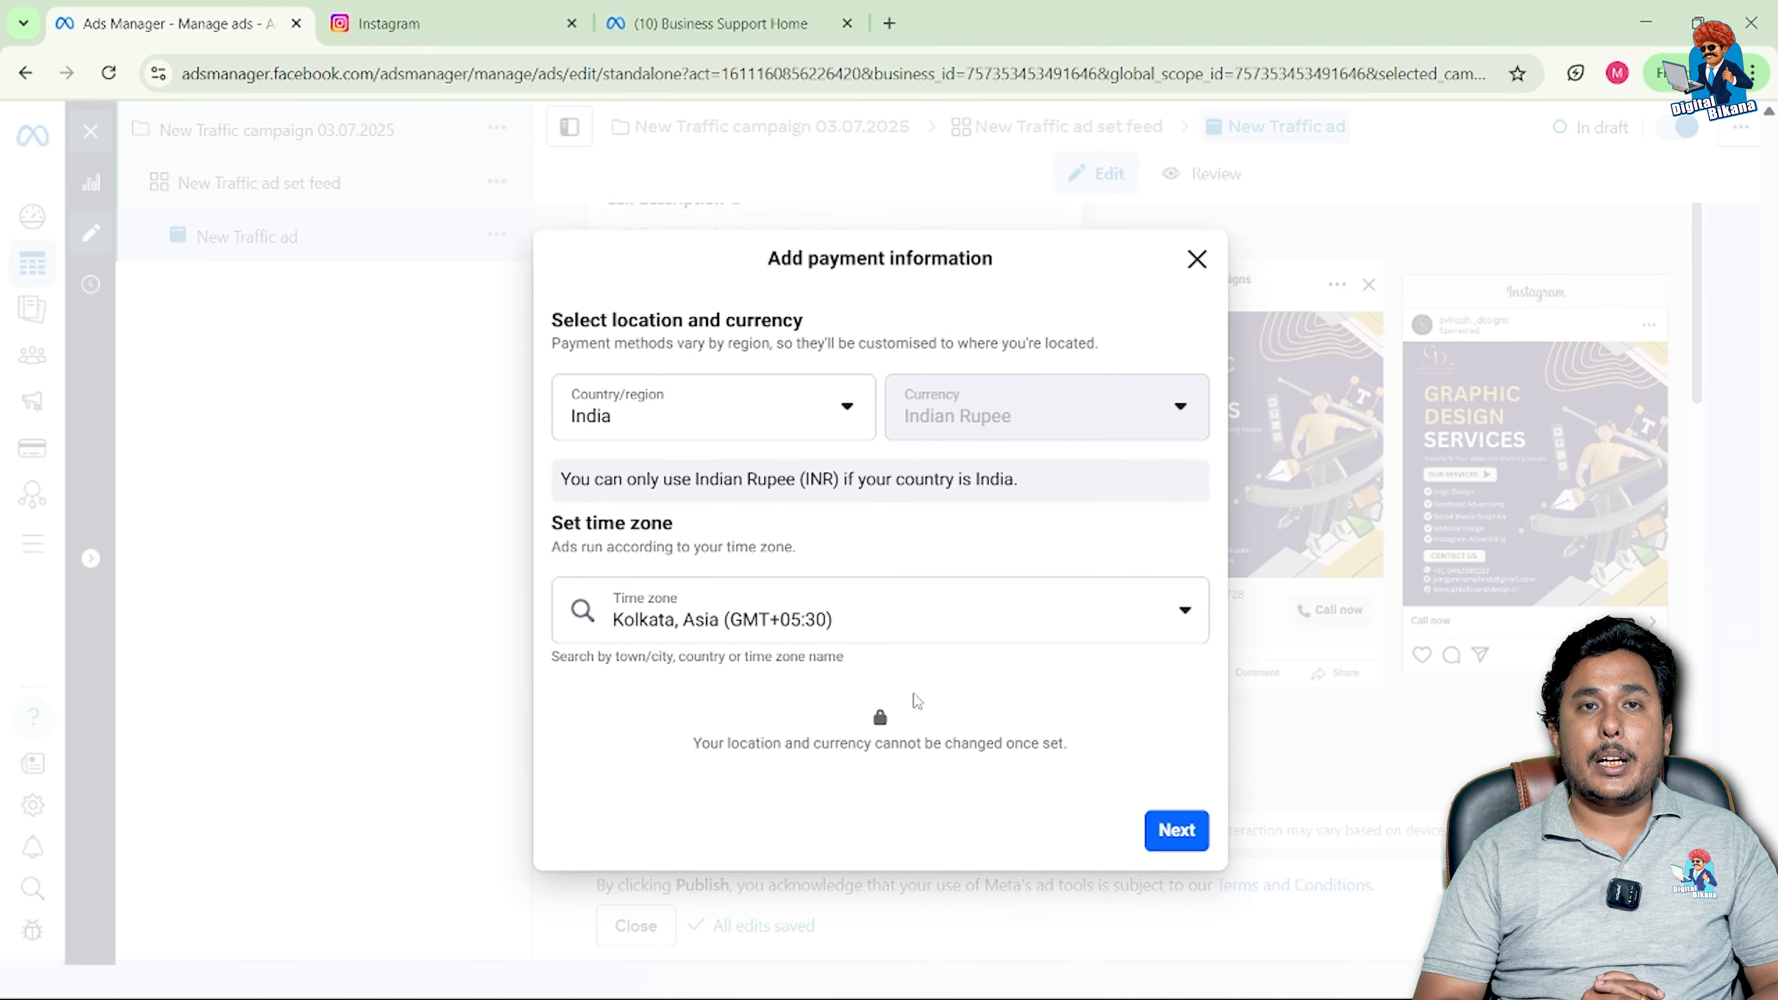
Step: Keep India, Indian Rupee and Kolkata time zone and continue to the payment method
left_click(1156, 846)
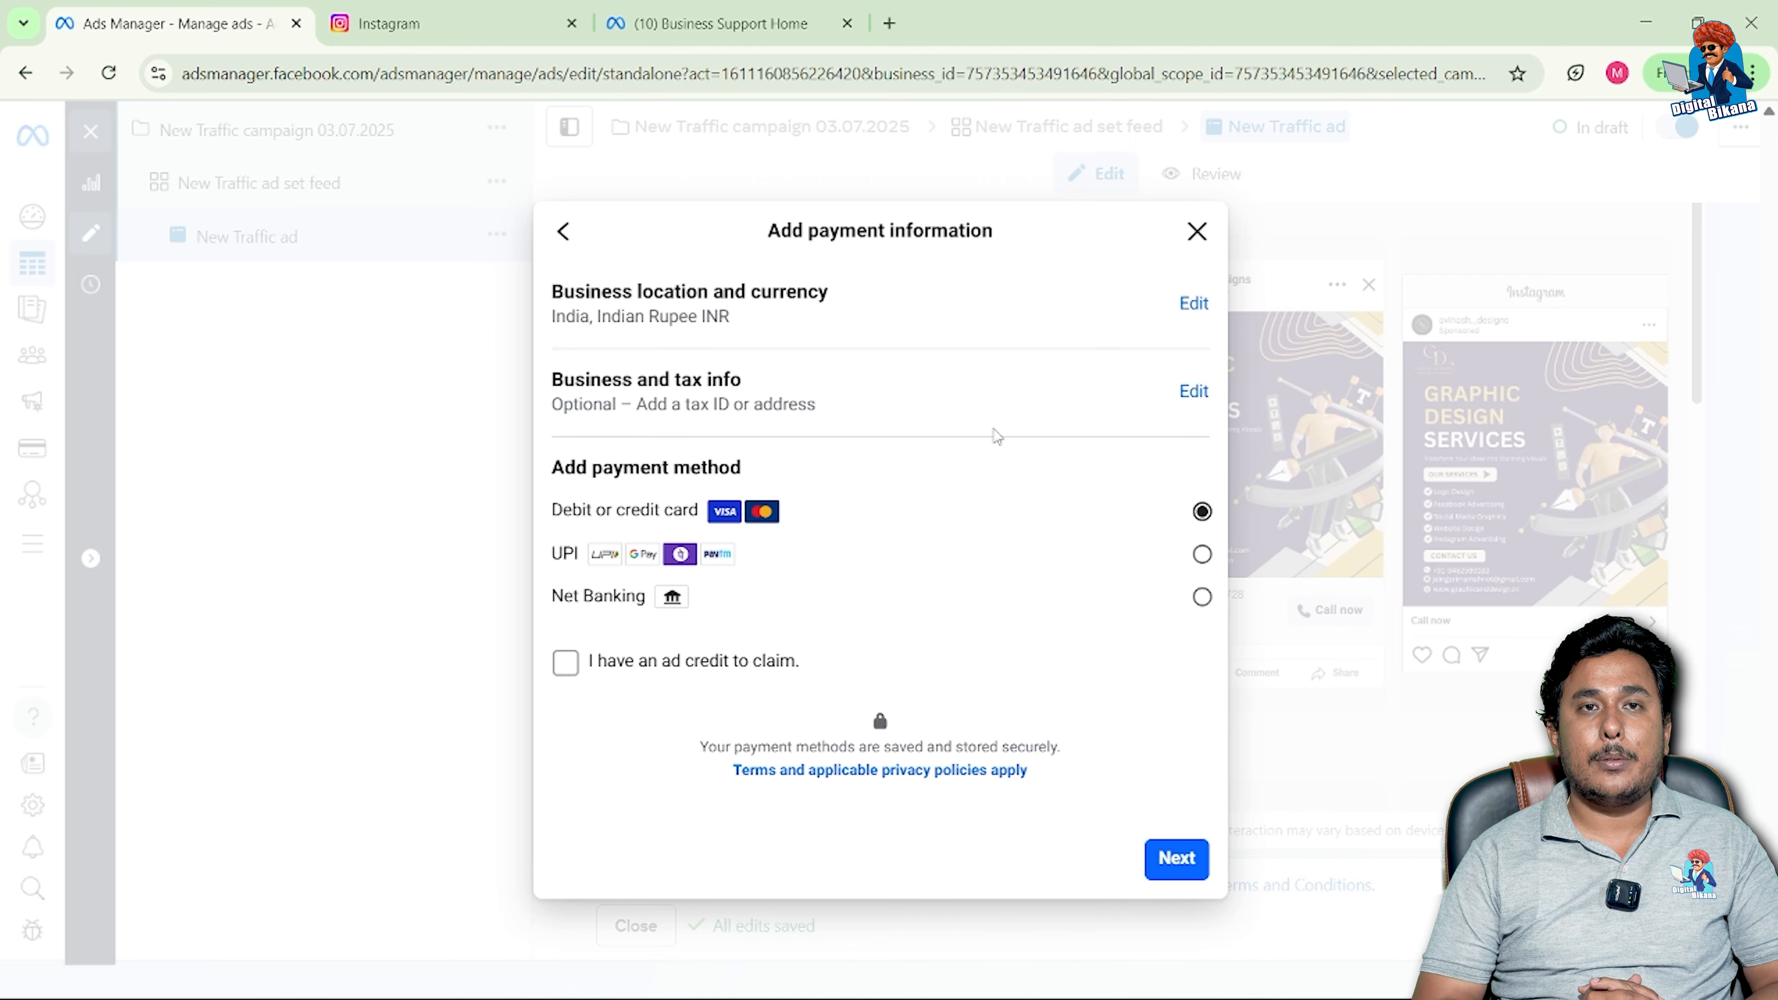
Step: Set the business and tax info region to Rajasthan, tick the accuracy confirmation, and save
left_click(1191, 392)
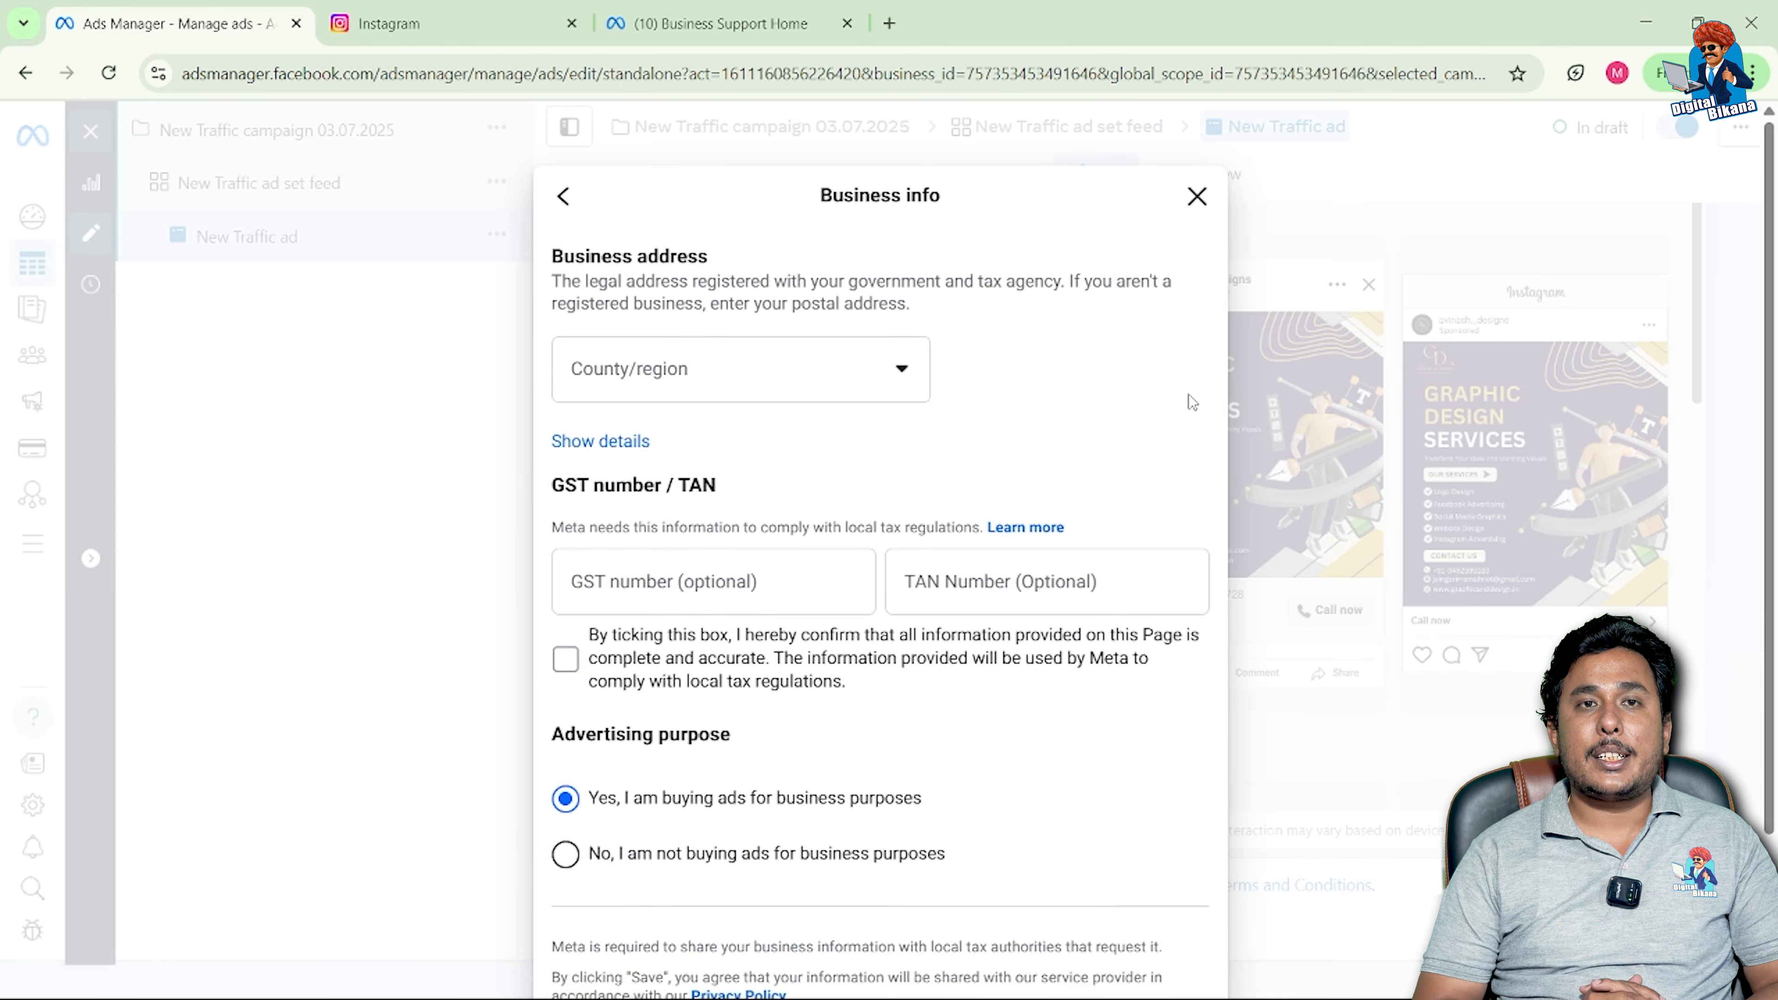
left_click(844, 387)
key("r")
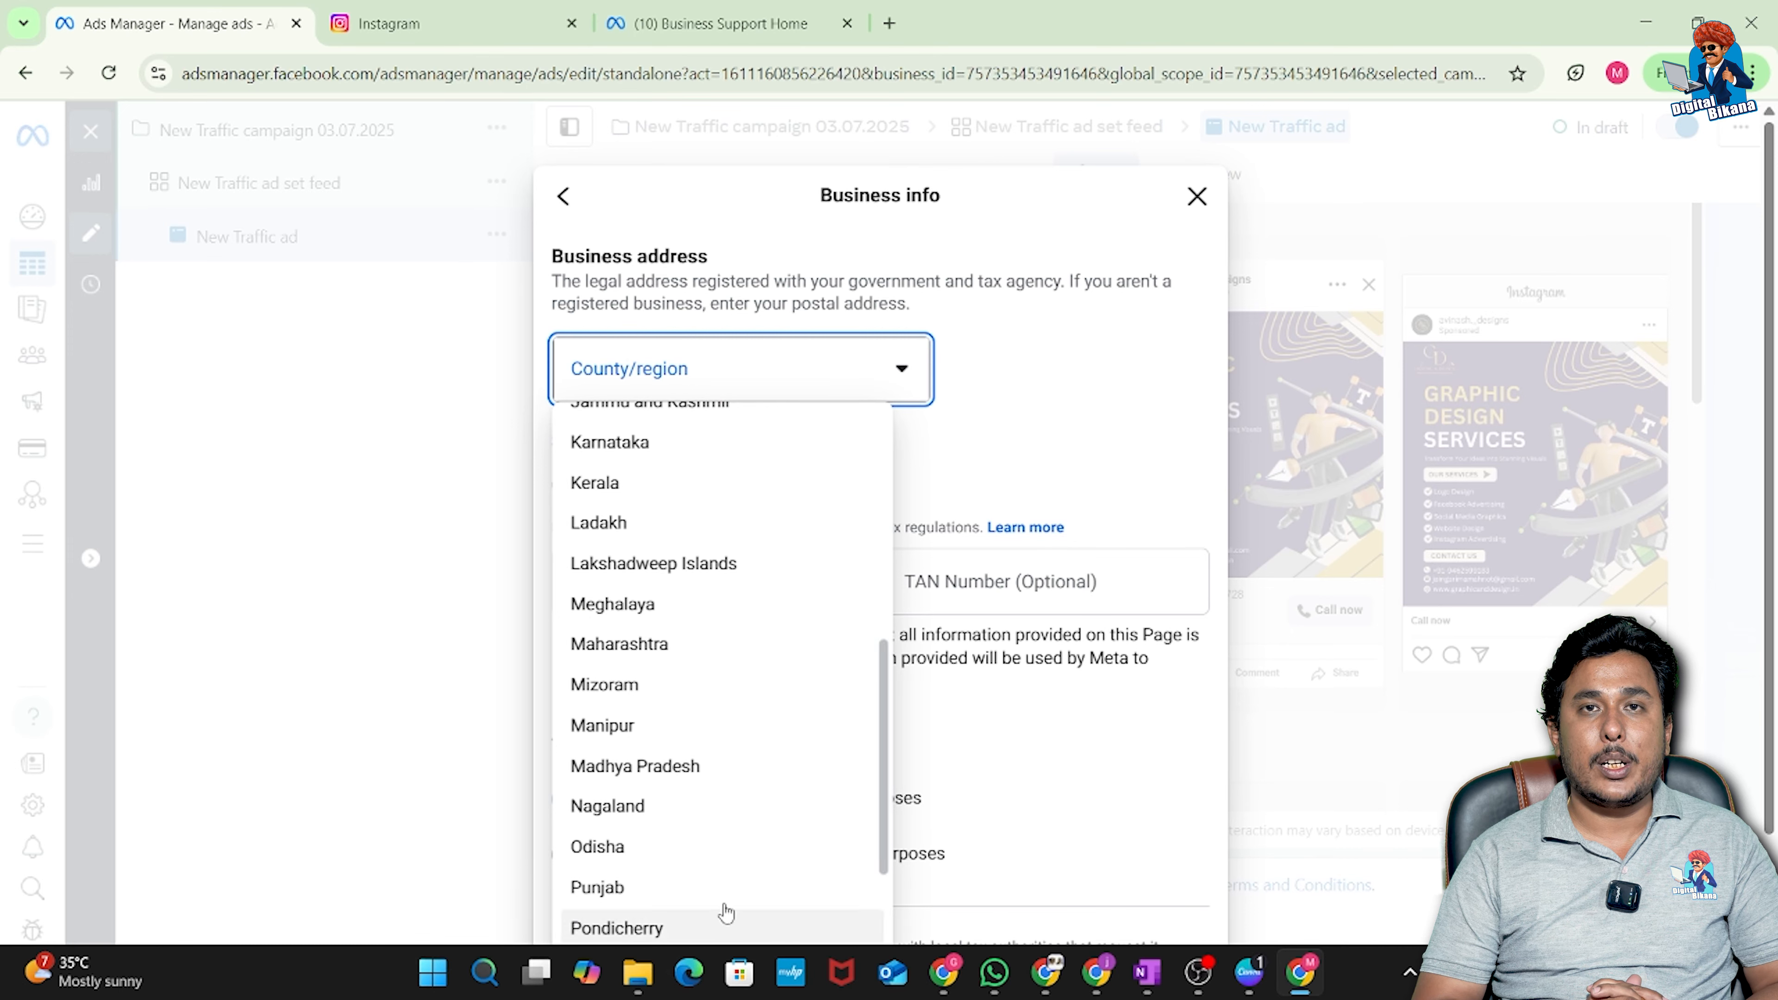
left_click(633, 965)
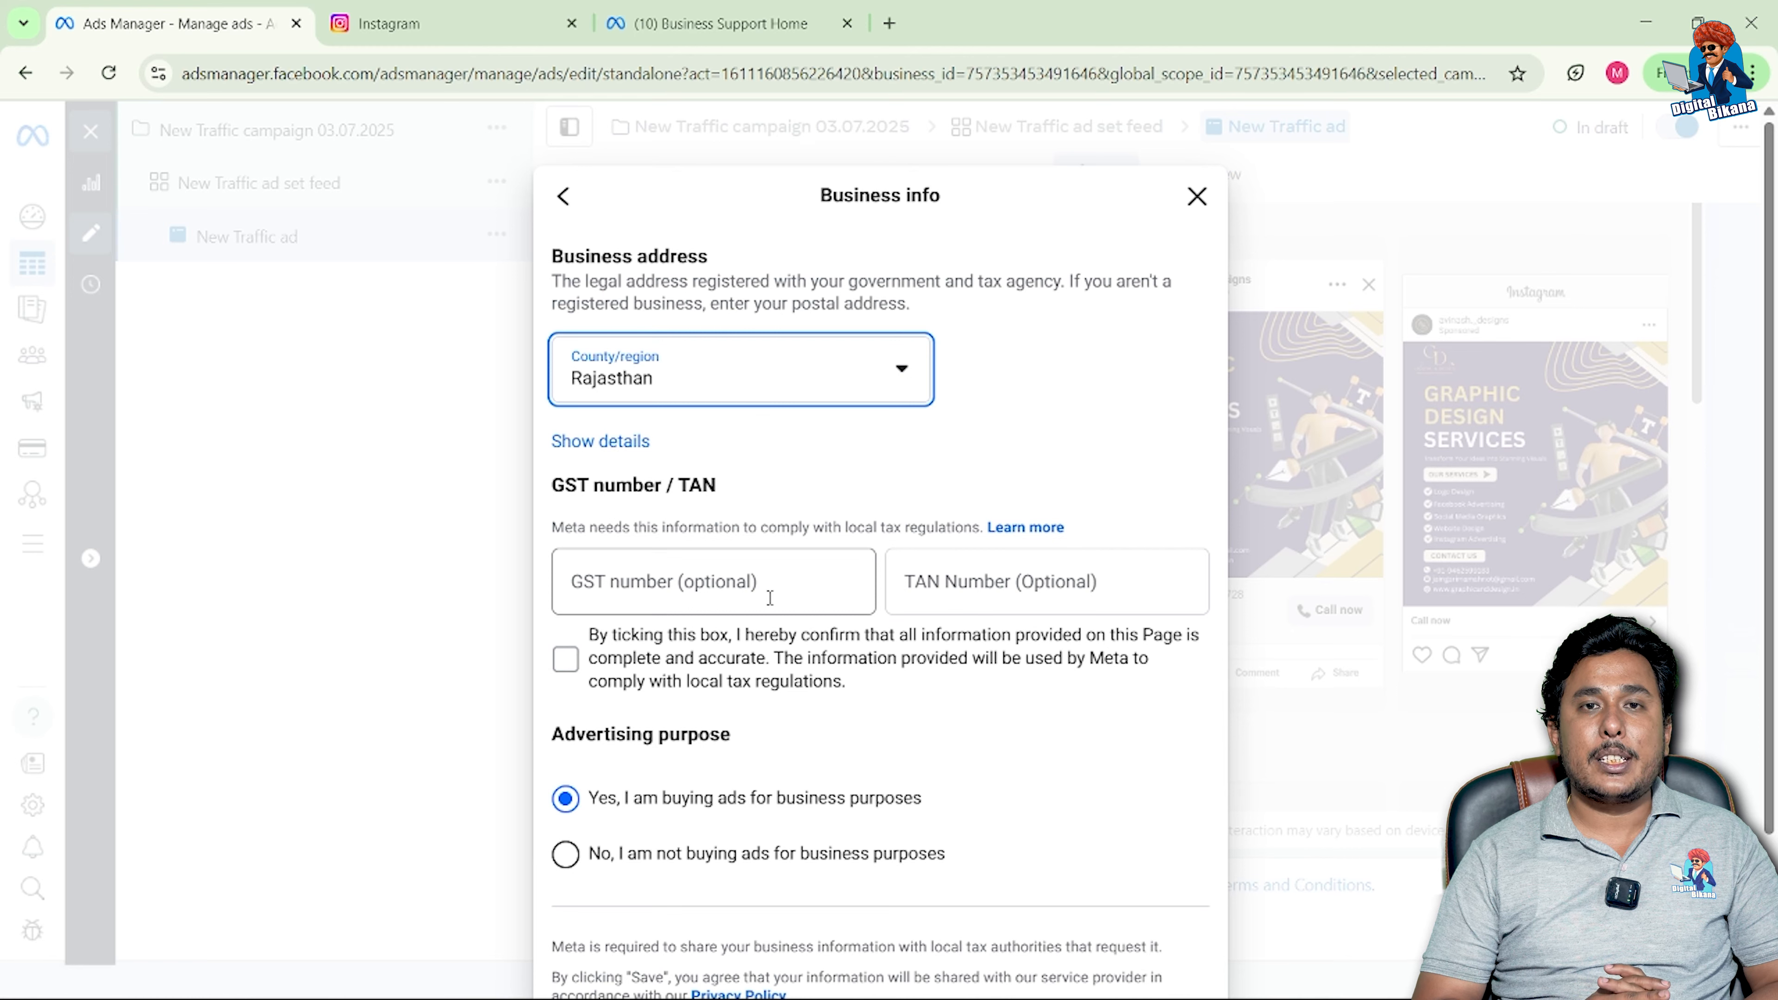
left_click(569, 662)
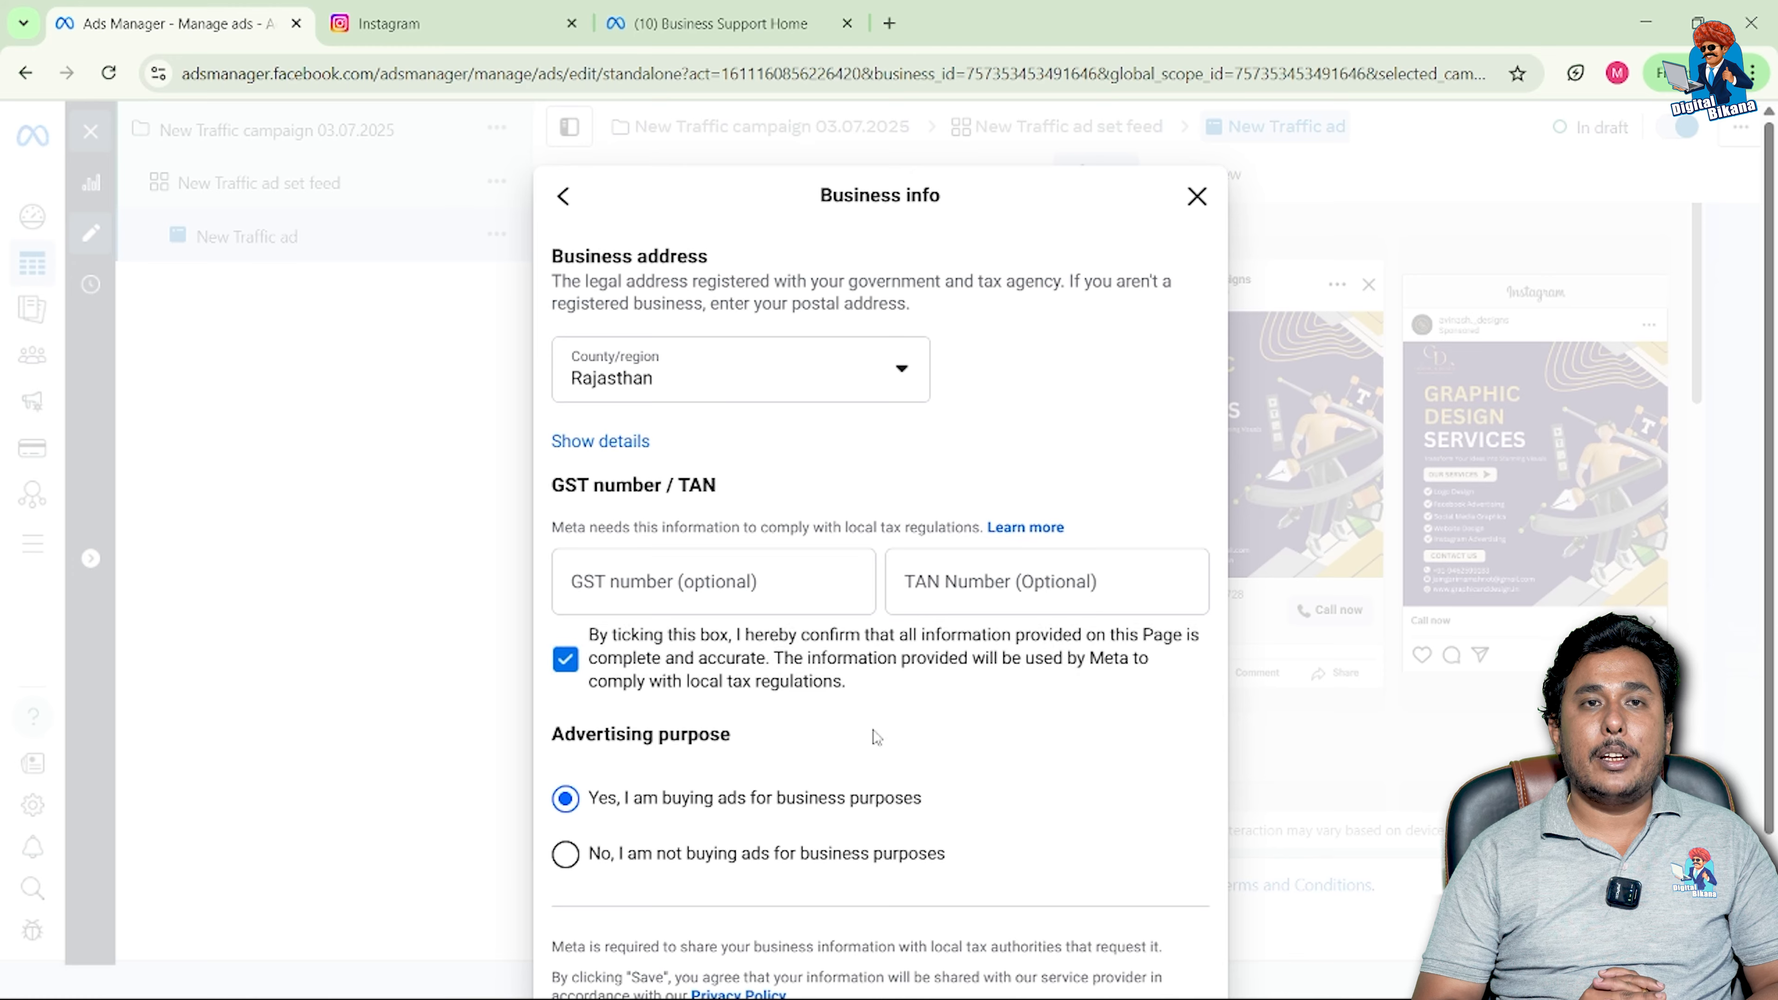
scroll(875, 736, "down", 3)
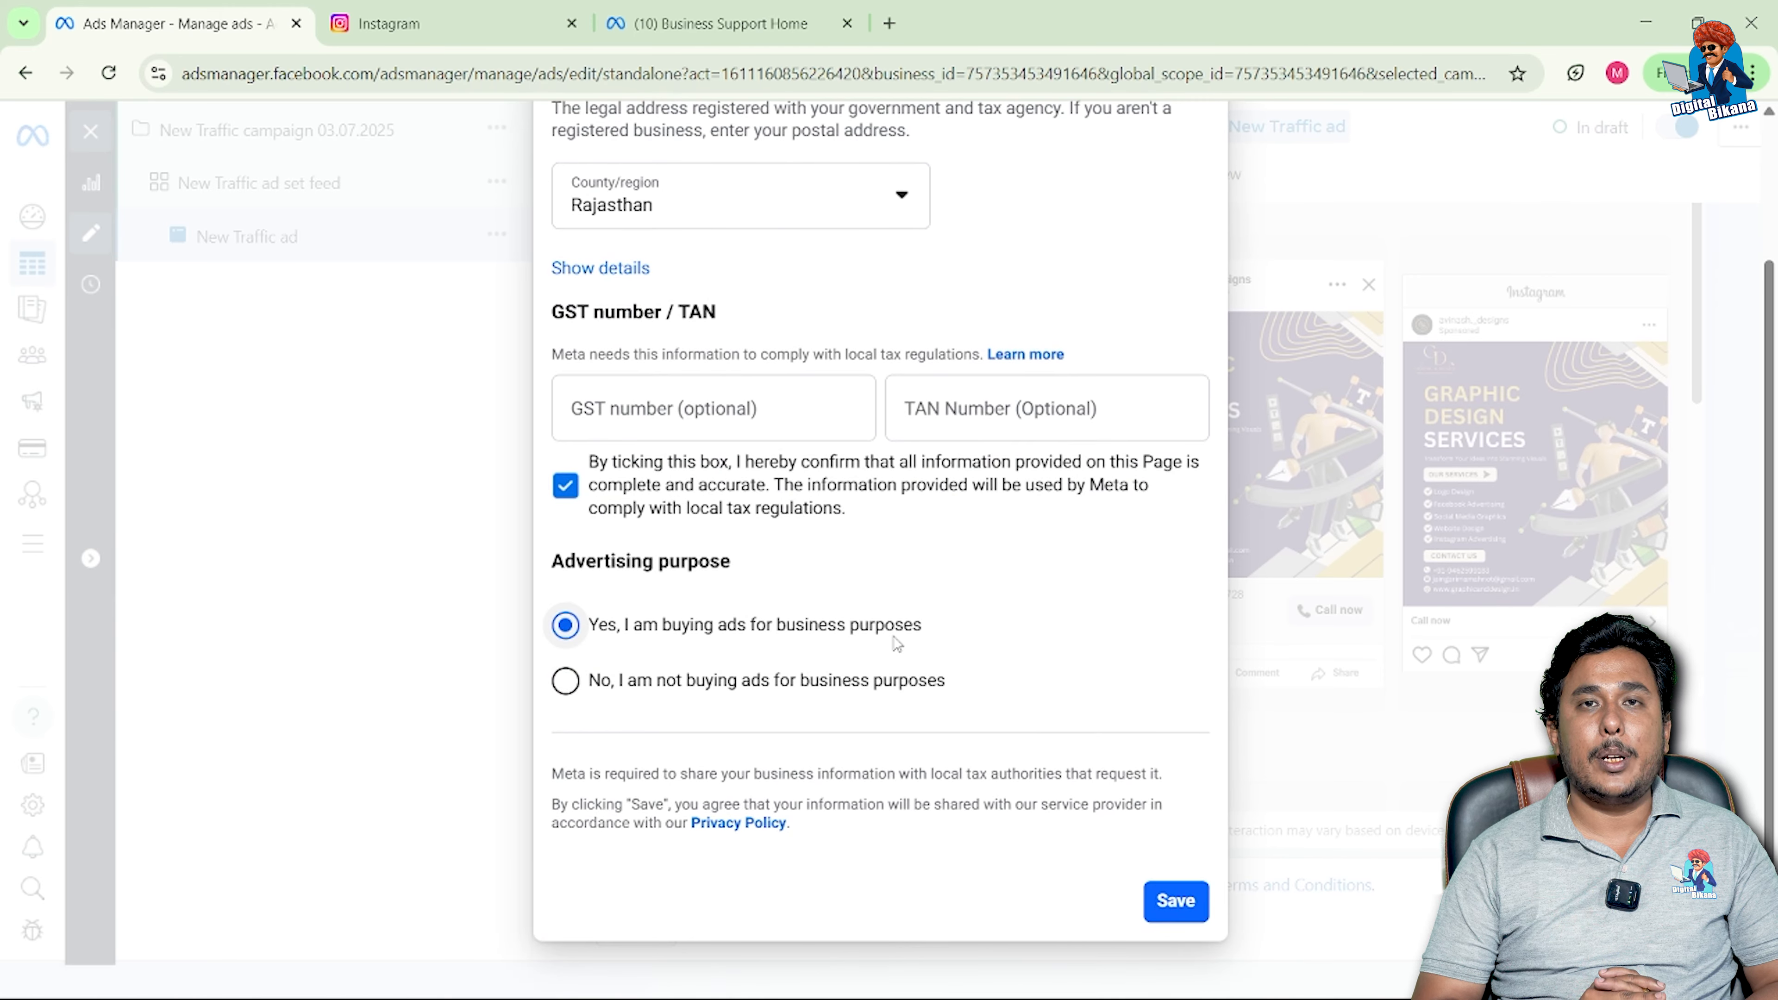
left_click(1163, 903)
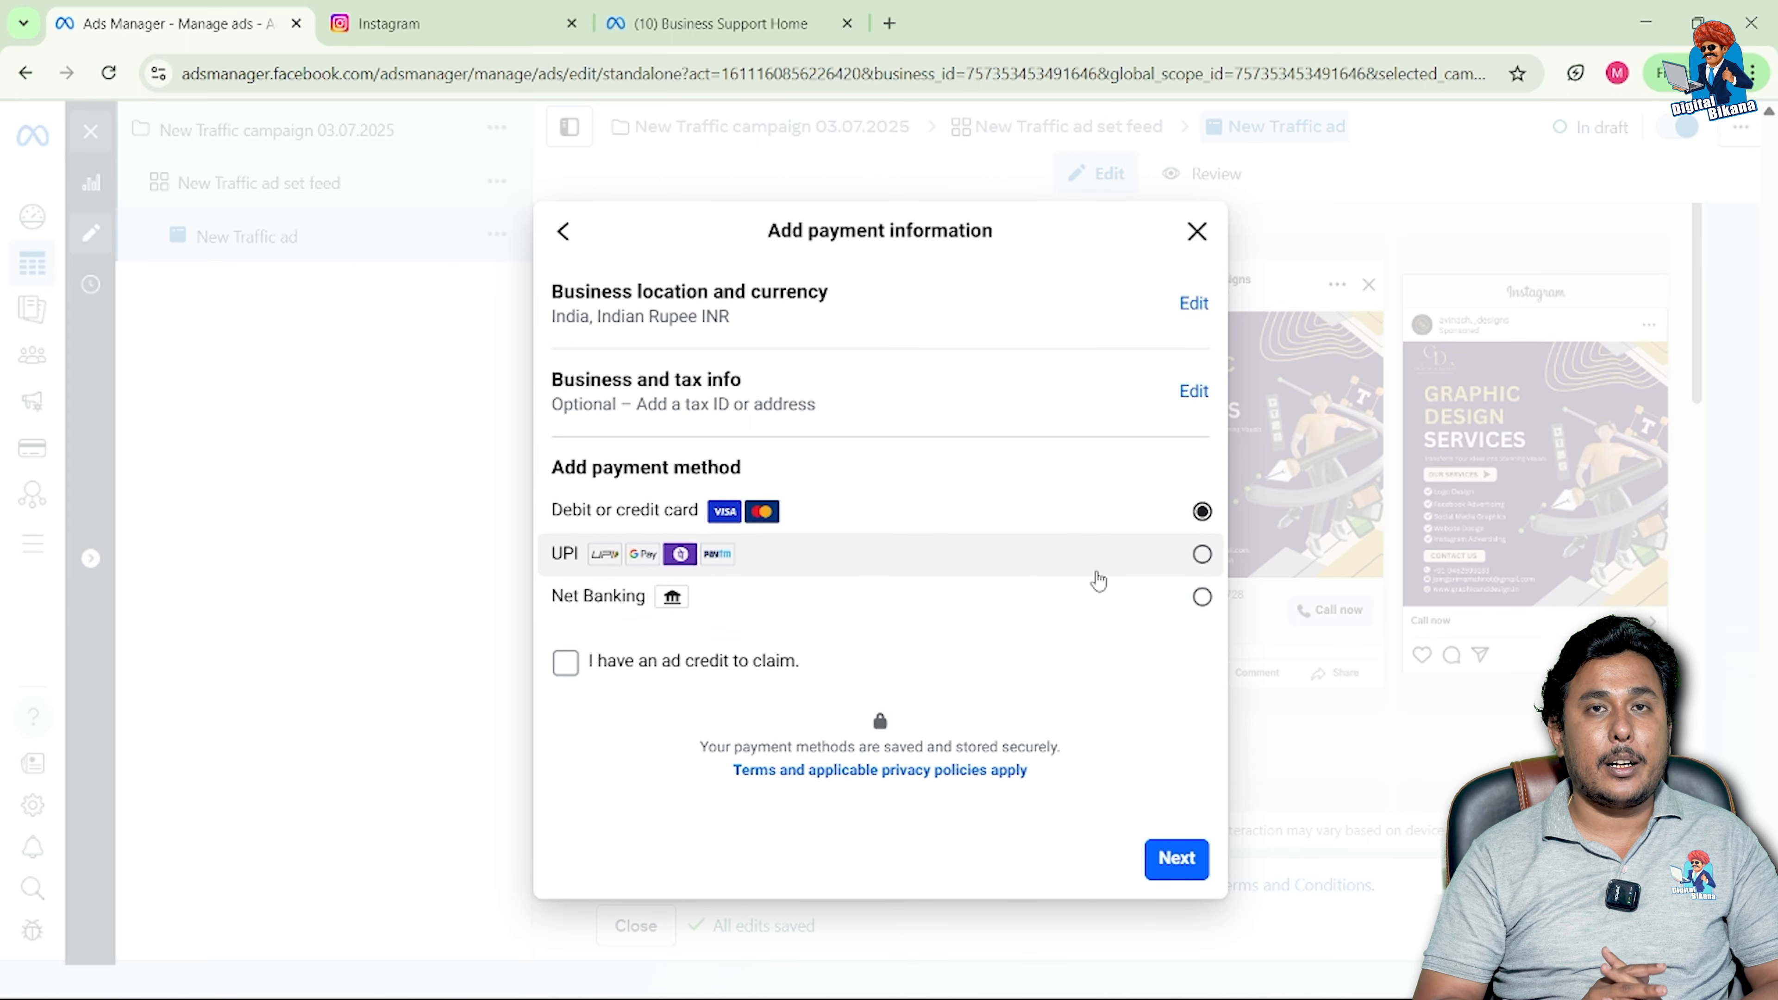
Step: Choose UPI instead of a card as the payment method and continue to Add funds
left_click(1204, 555)
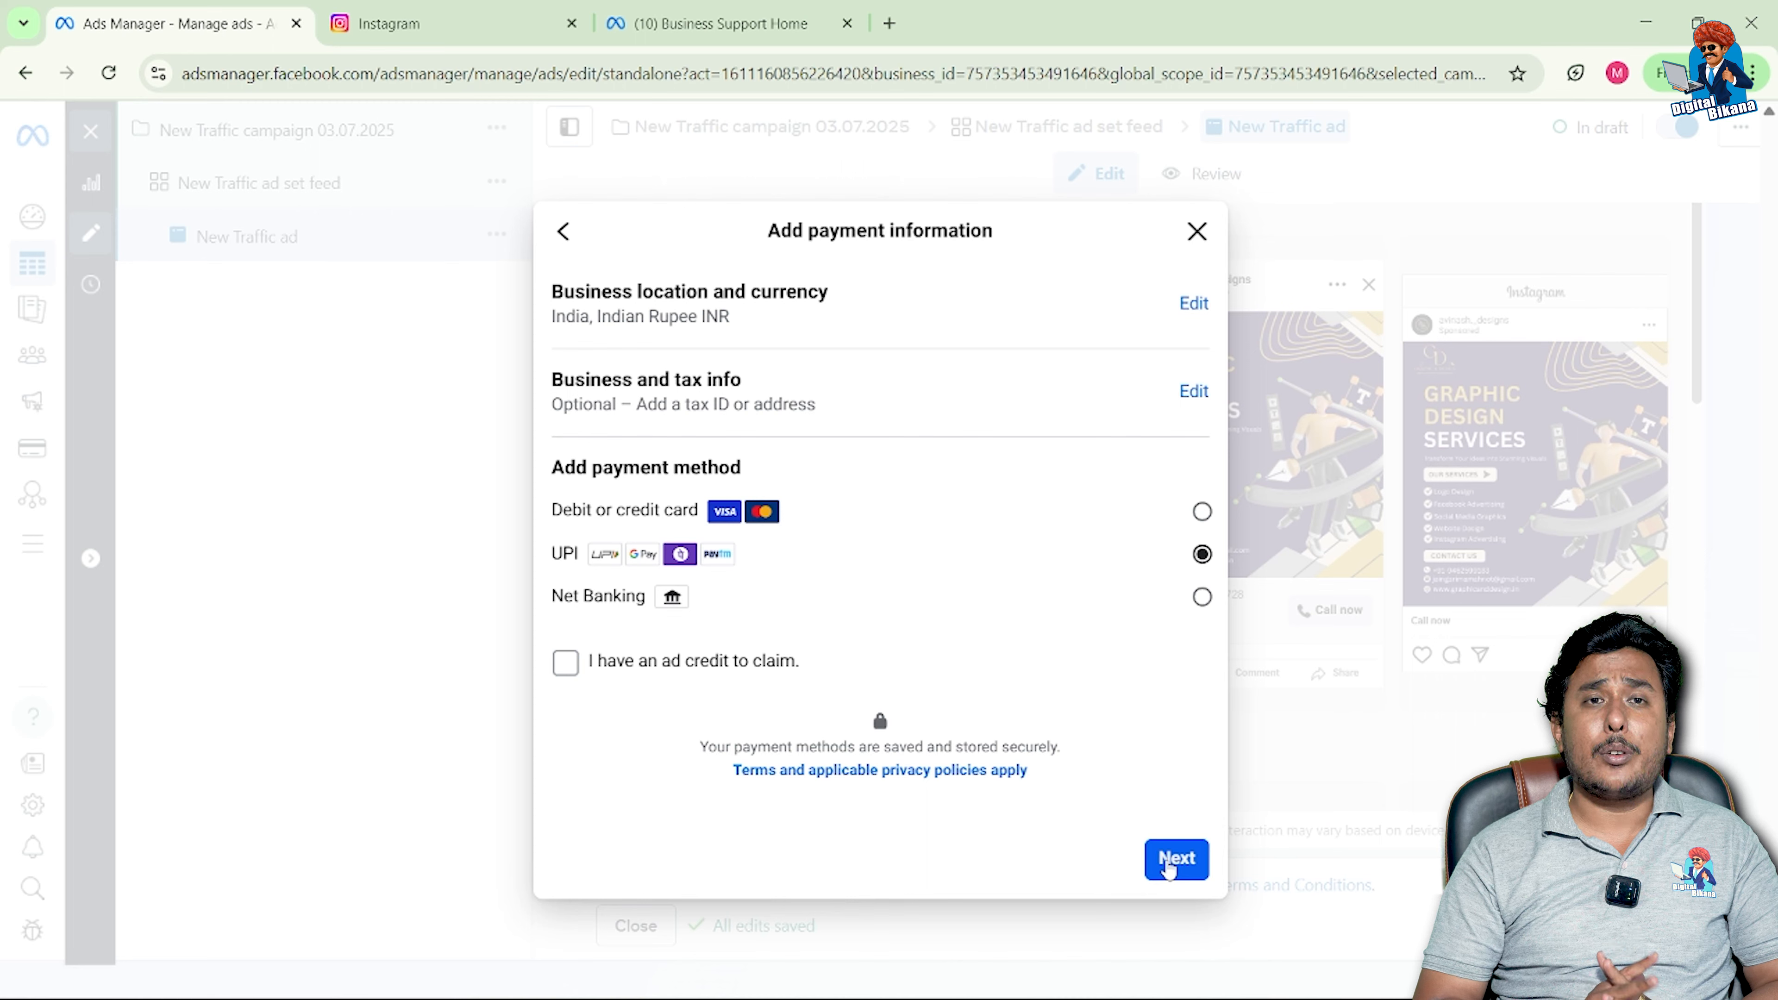
left_click(1168, 862)
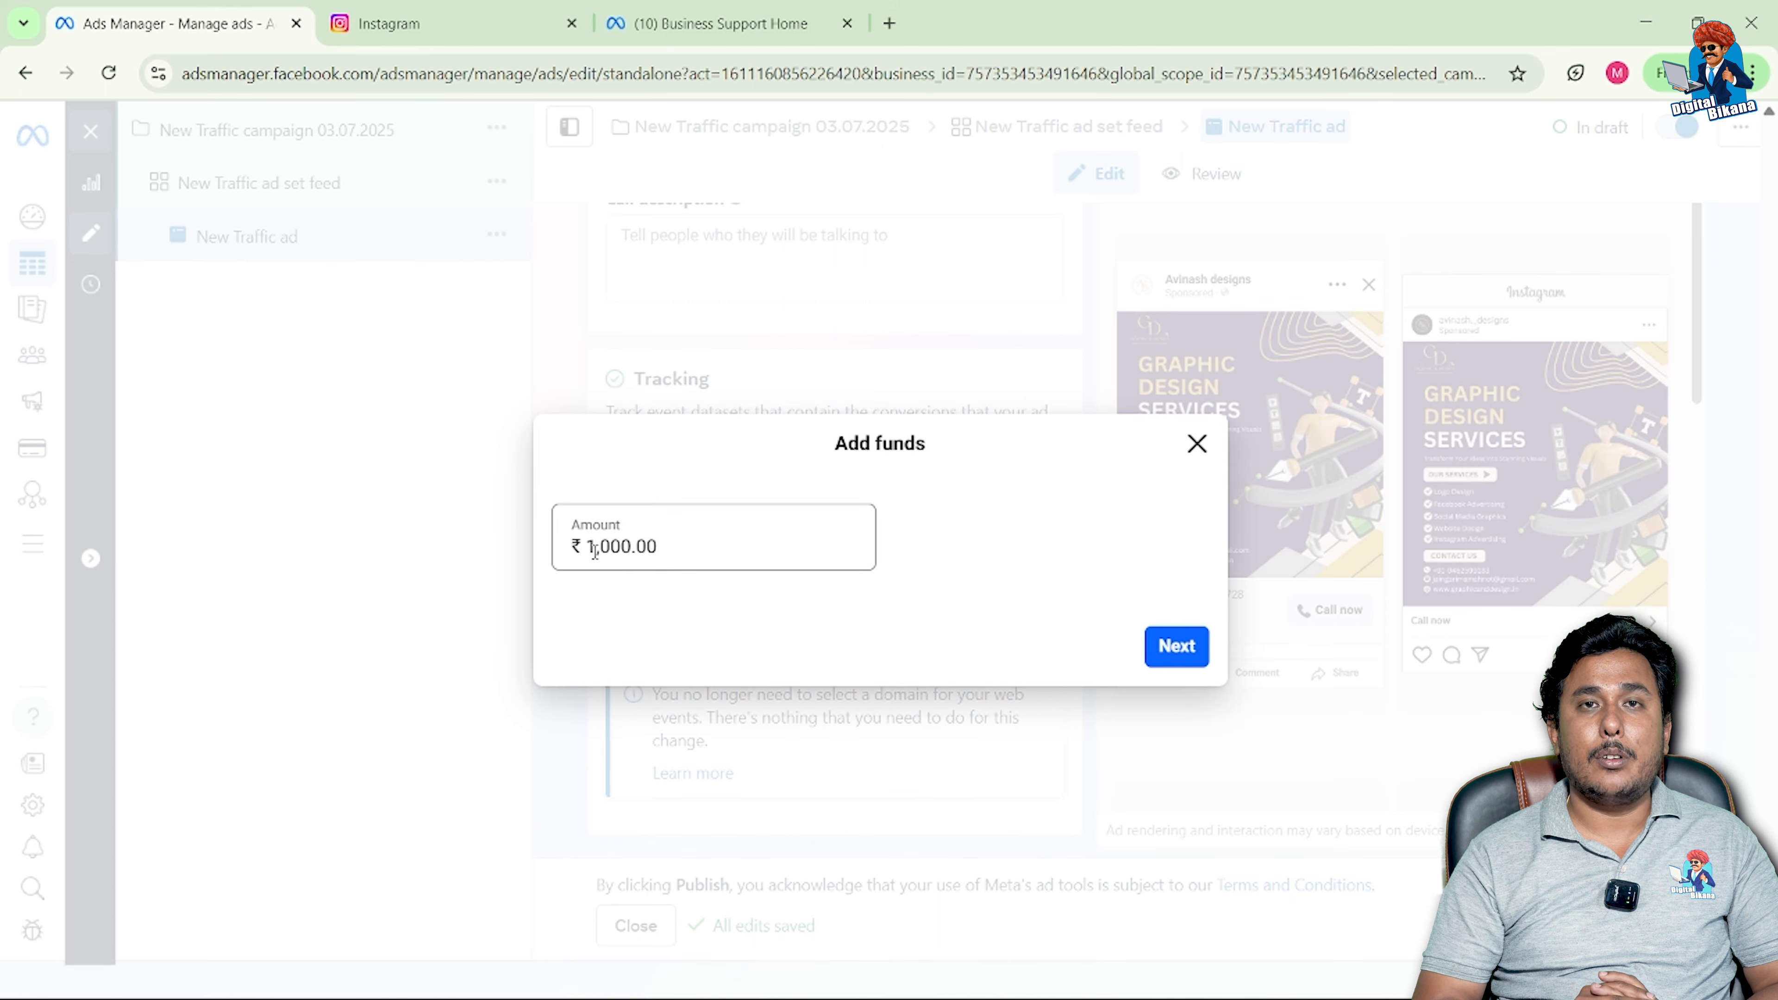
Step: Replace the funds amount with 100 and proceed to the UPI QR code
left_click(628, 545)
key("ctrl+a")
key("BackSpace")
type("100")
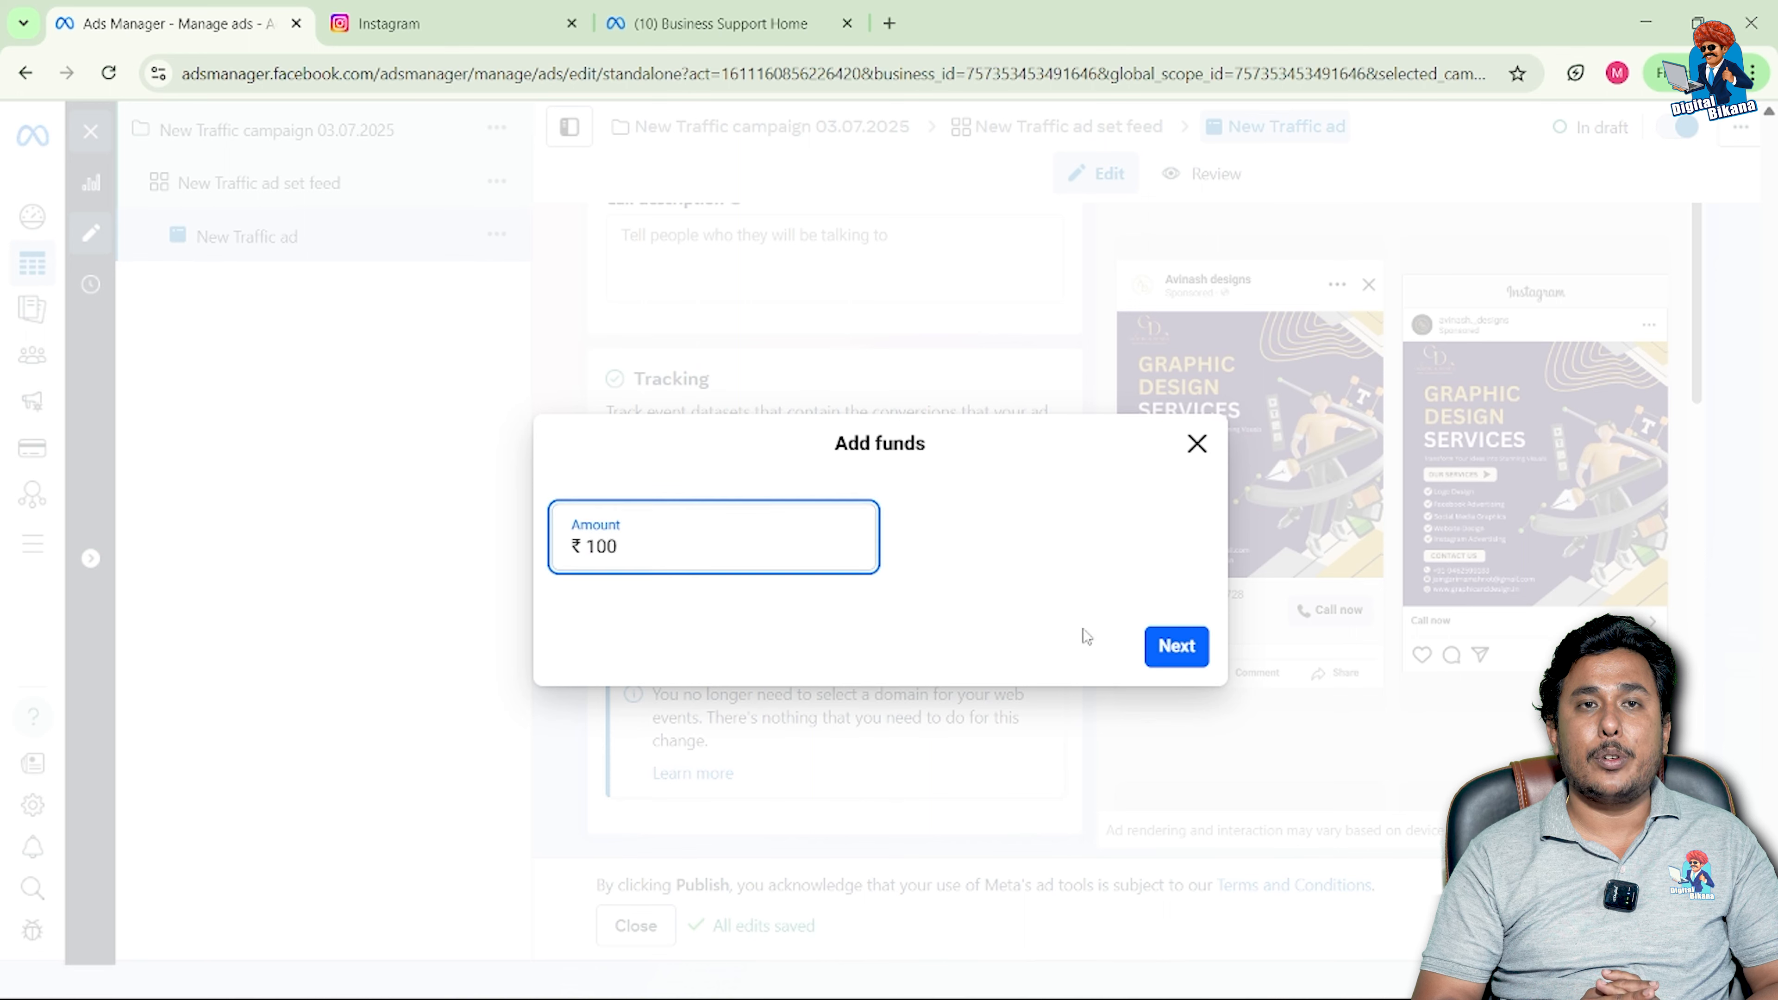
left_click(1176, 646)
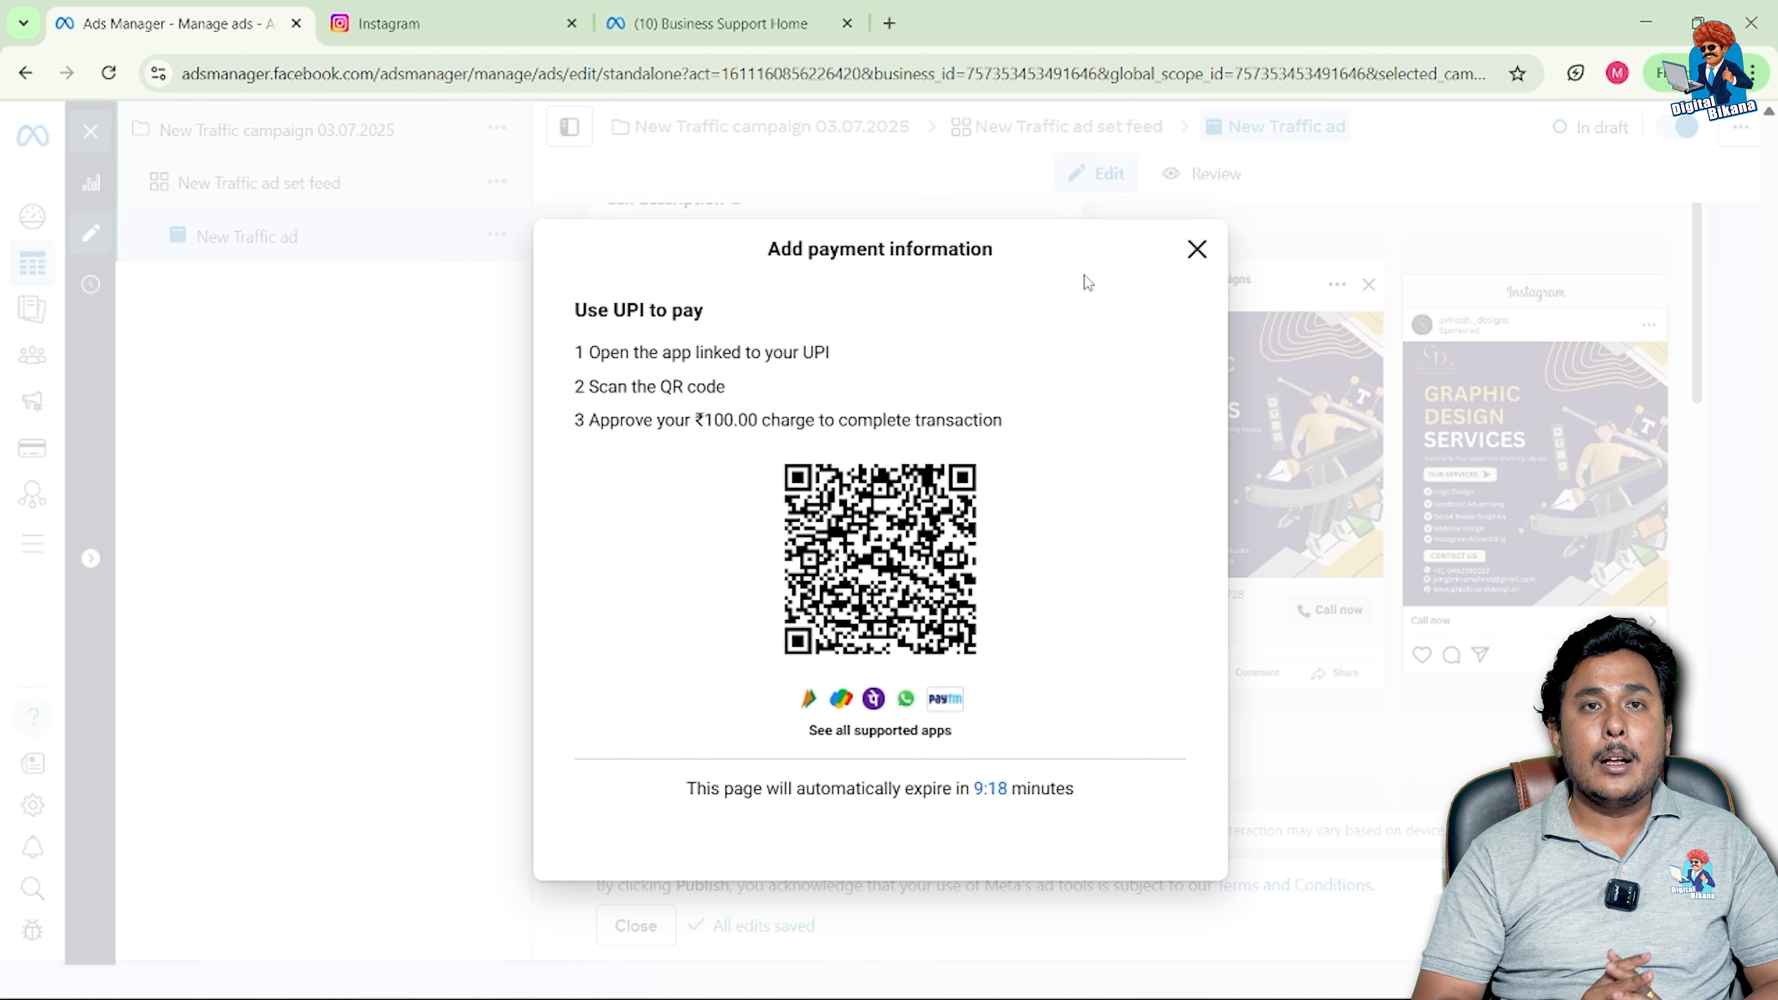
Step: Close the Add payment information dialog
left_click(1198, 249)
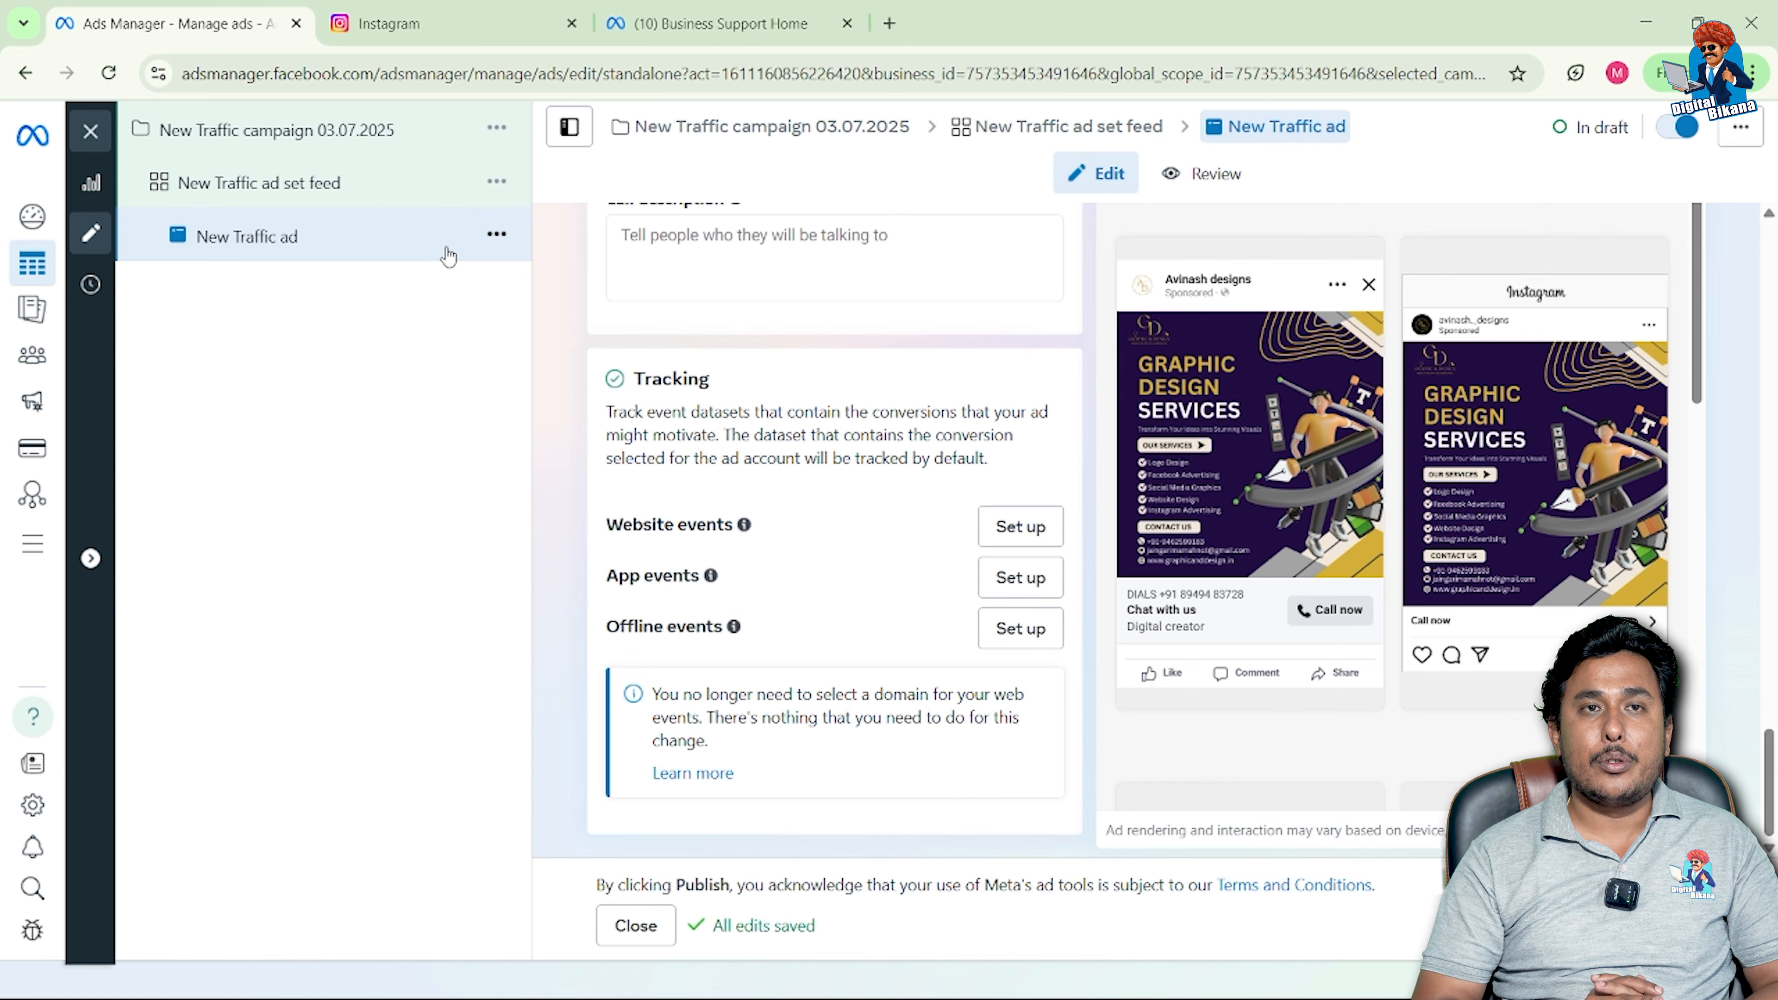
Step: Choose Duplicate from the New Traffic ad's actions menu
left_click(495, 242)
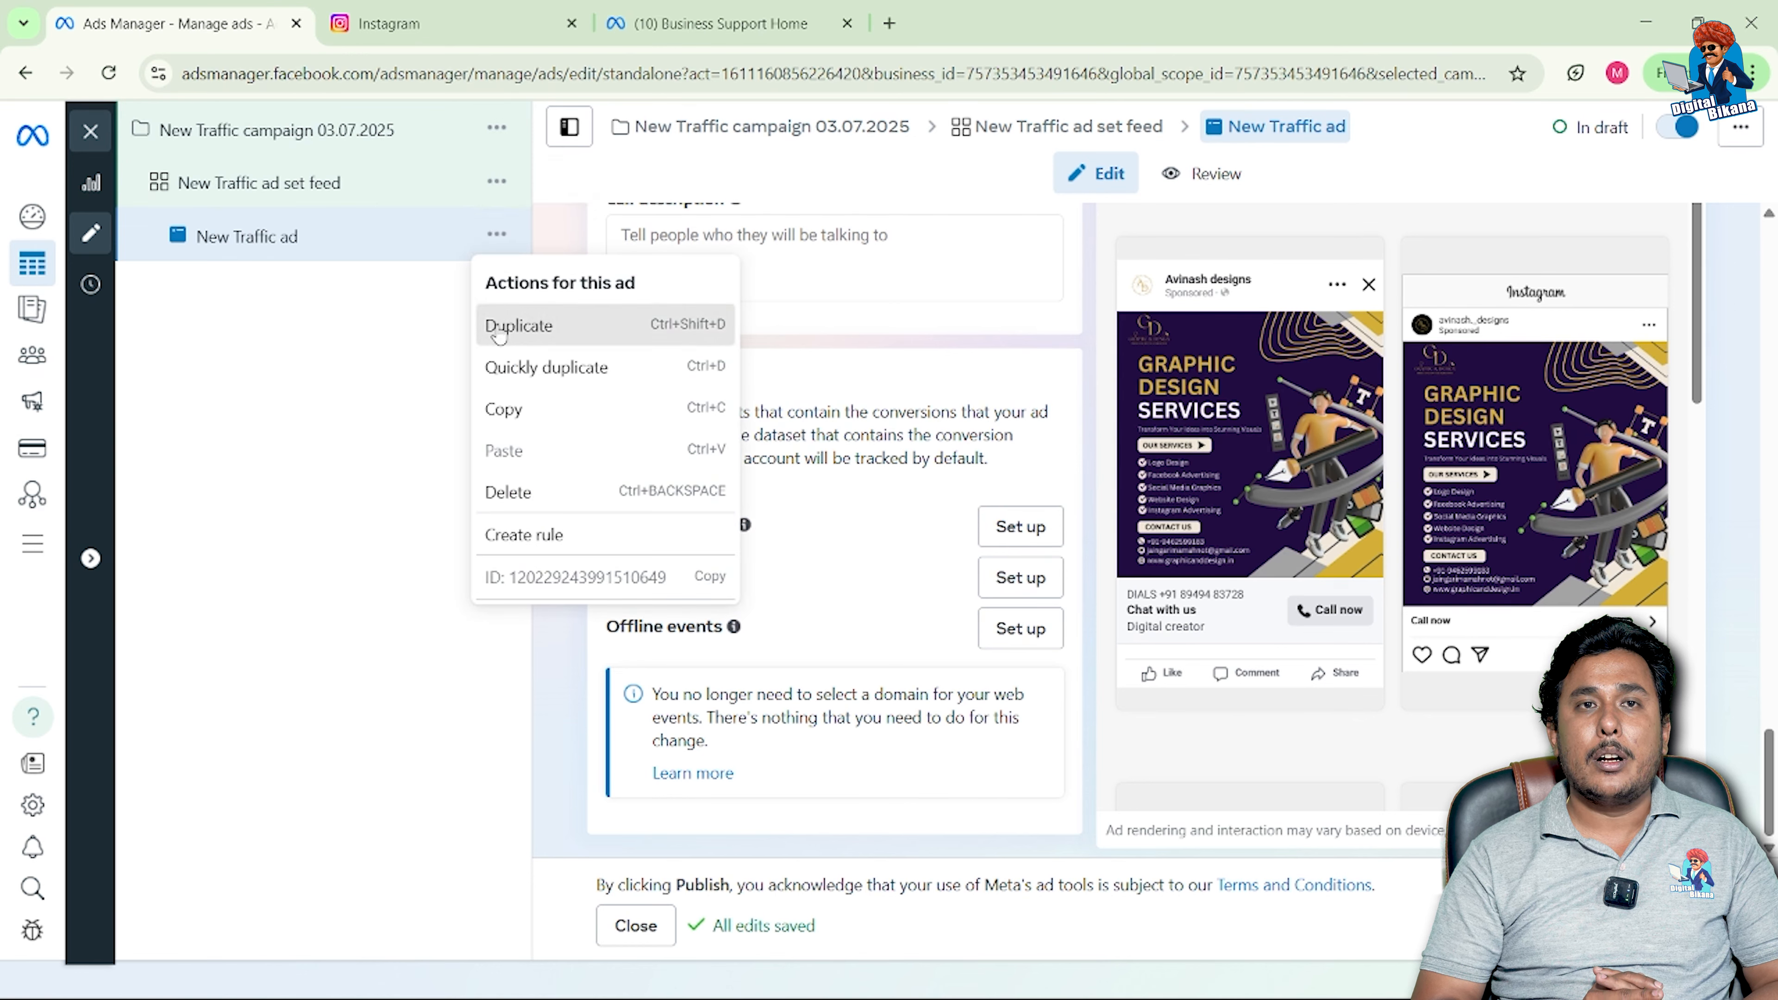
left_click(499, 330)
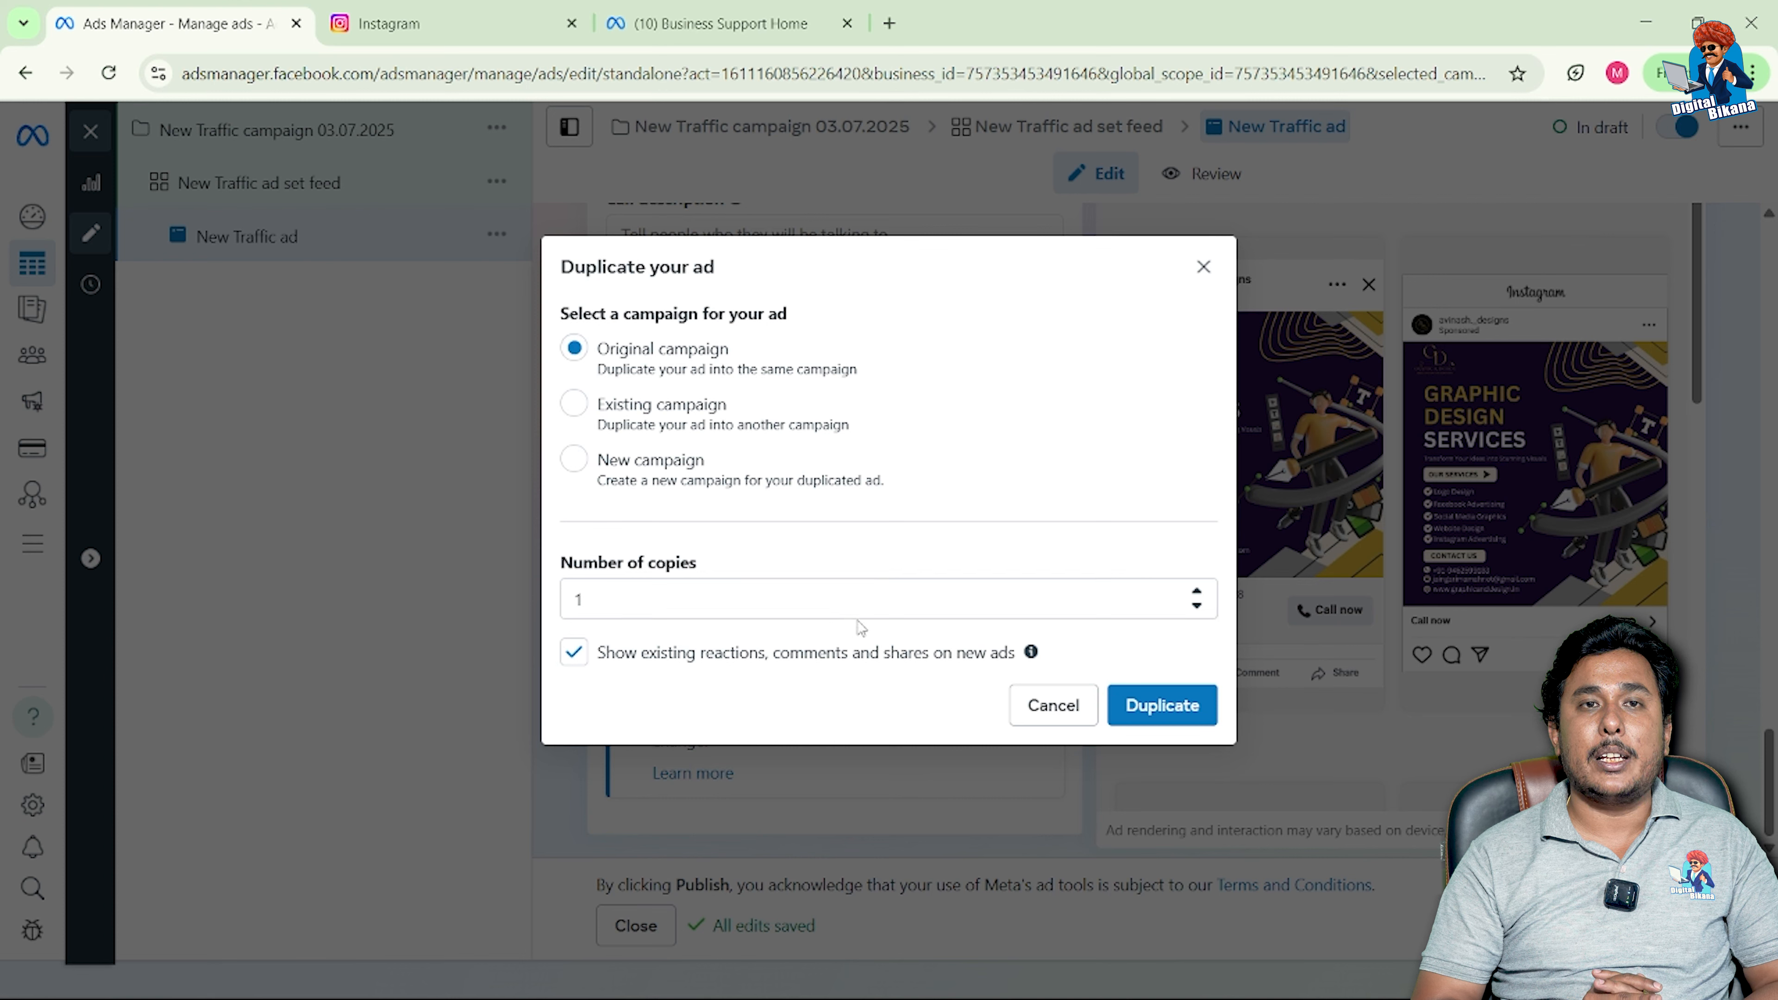
Step: Set Number of copies to 3 in the original campaign and duplicate the ad
left_click(1198, 604)
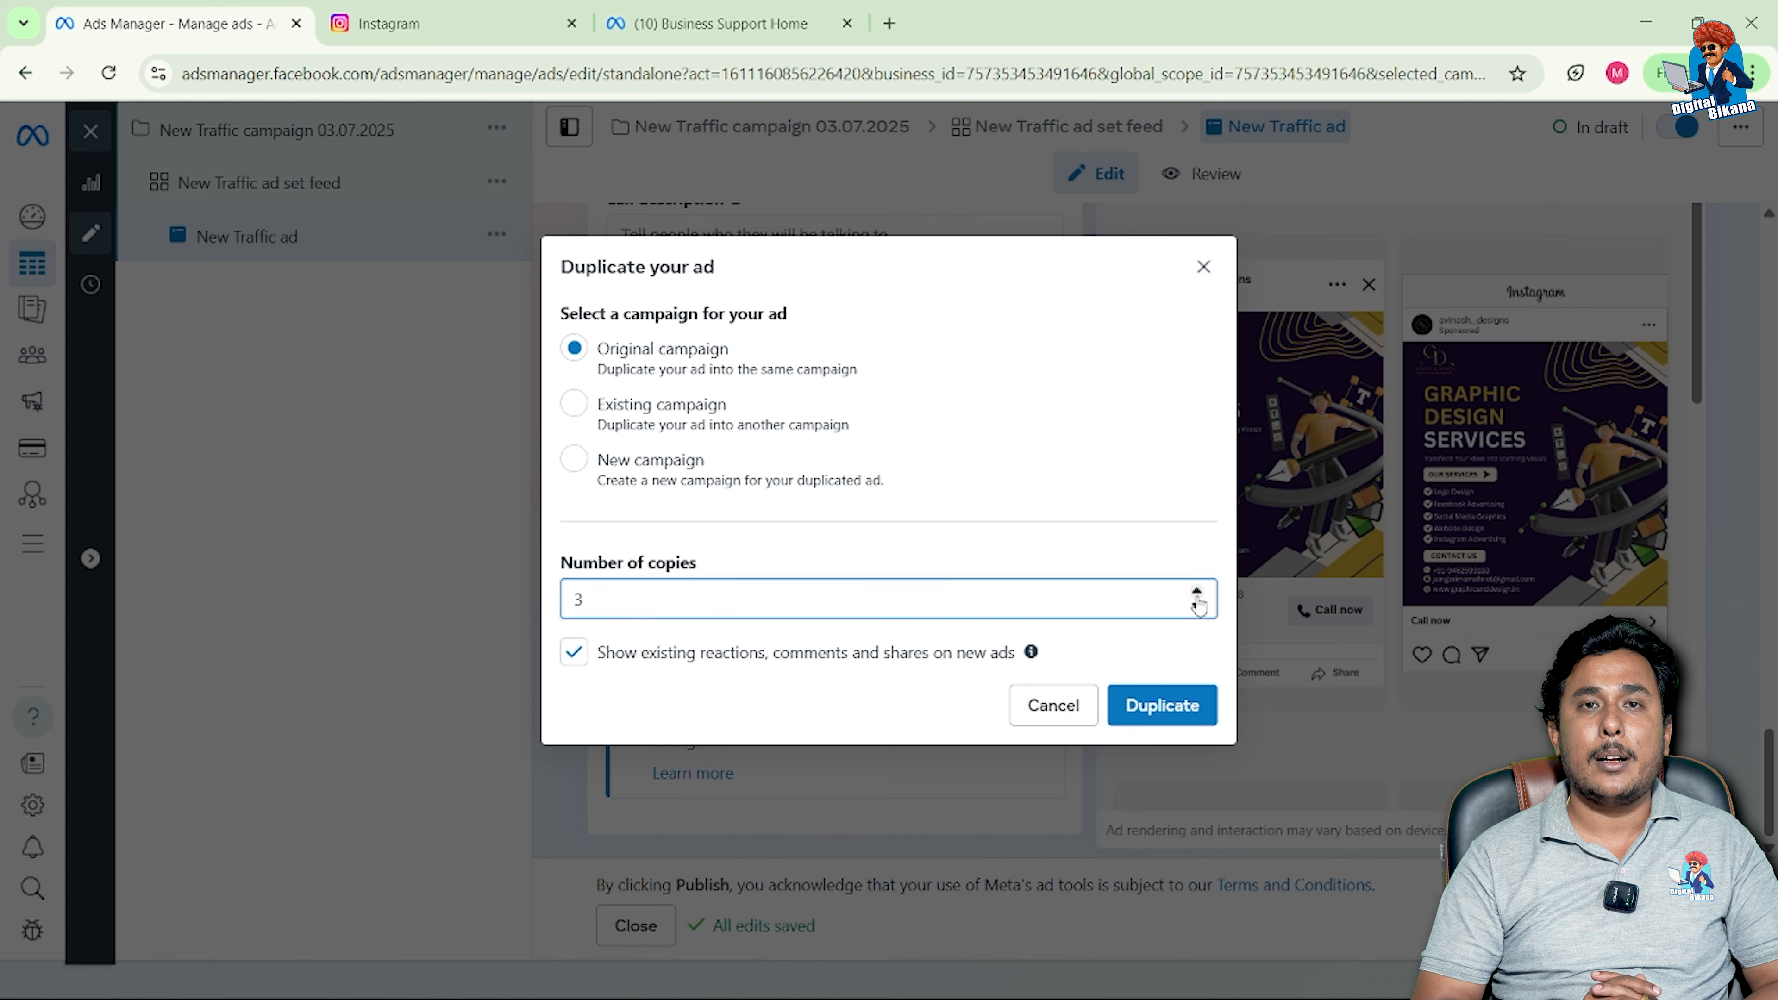
left_click(1133, 708)
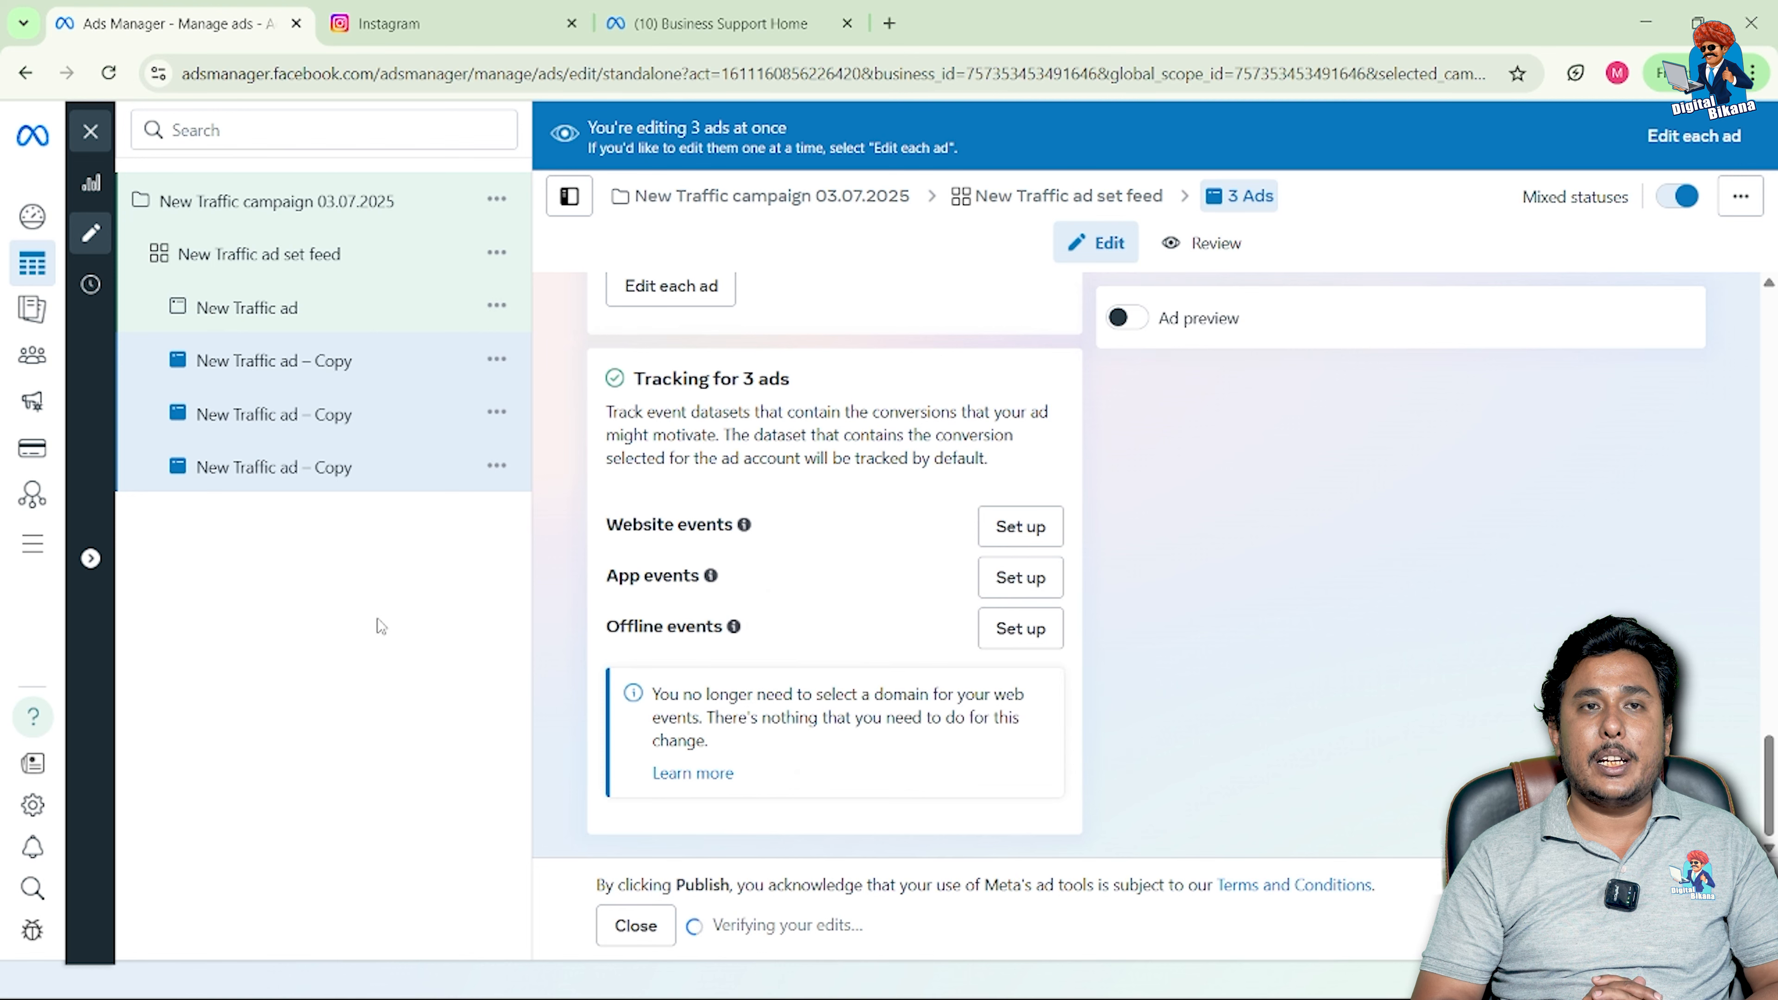
Step: Open the first New Traffic ad – Copy and scroll through its ad creative and text
left_click(363, 382)
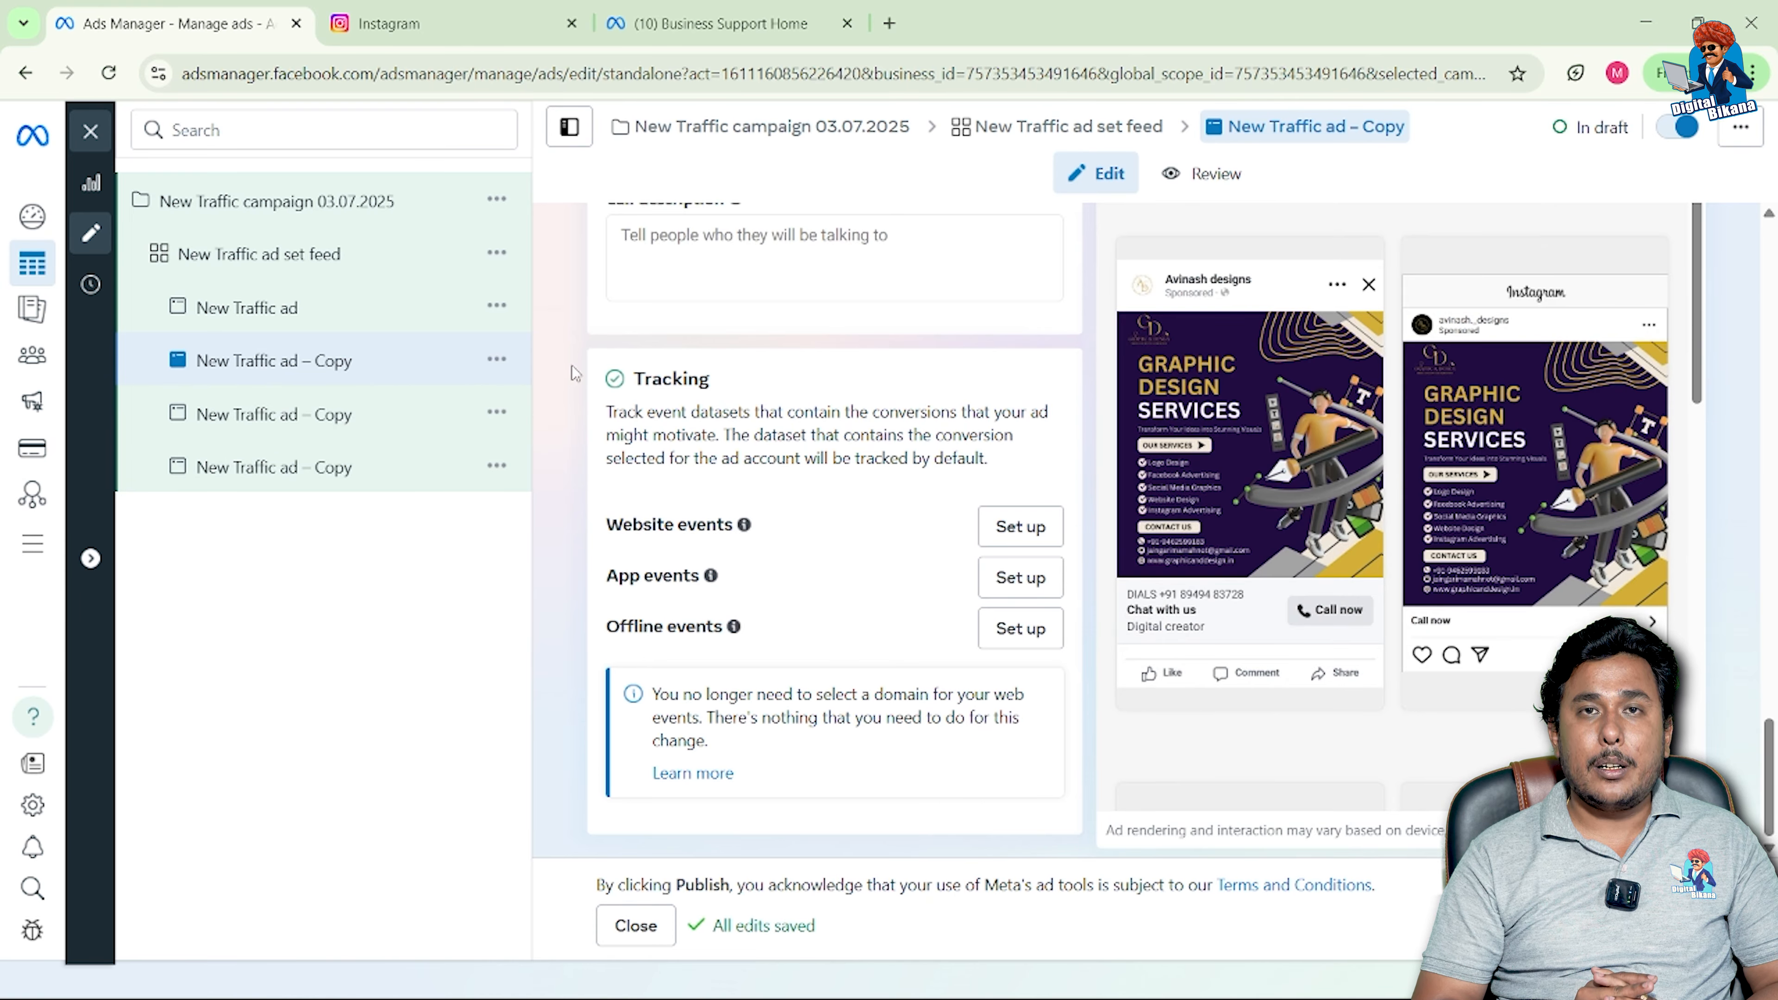
scroll(573, 366, "up", 1)
scroll(573, 365, "up", 5)
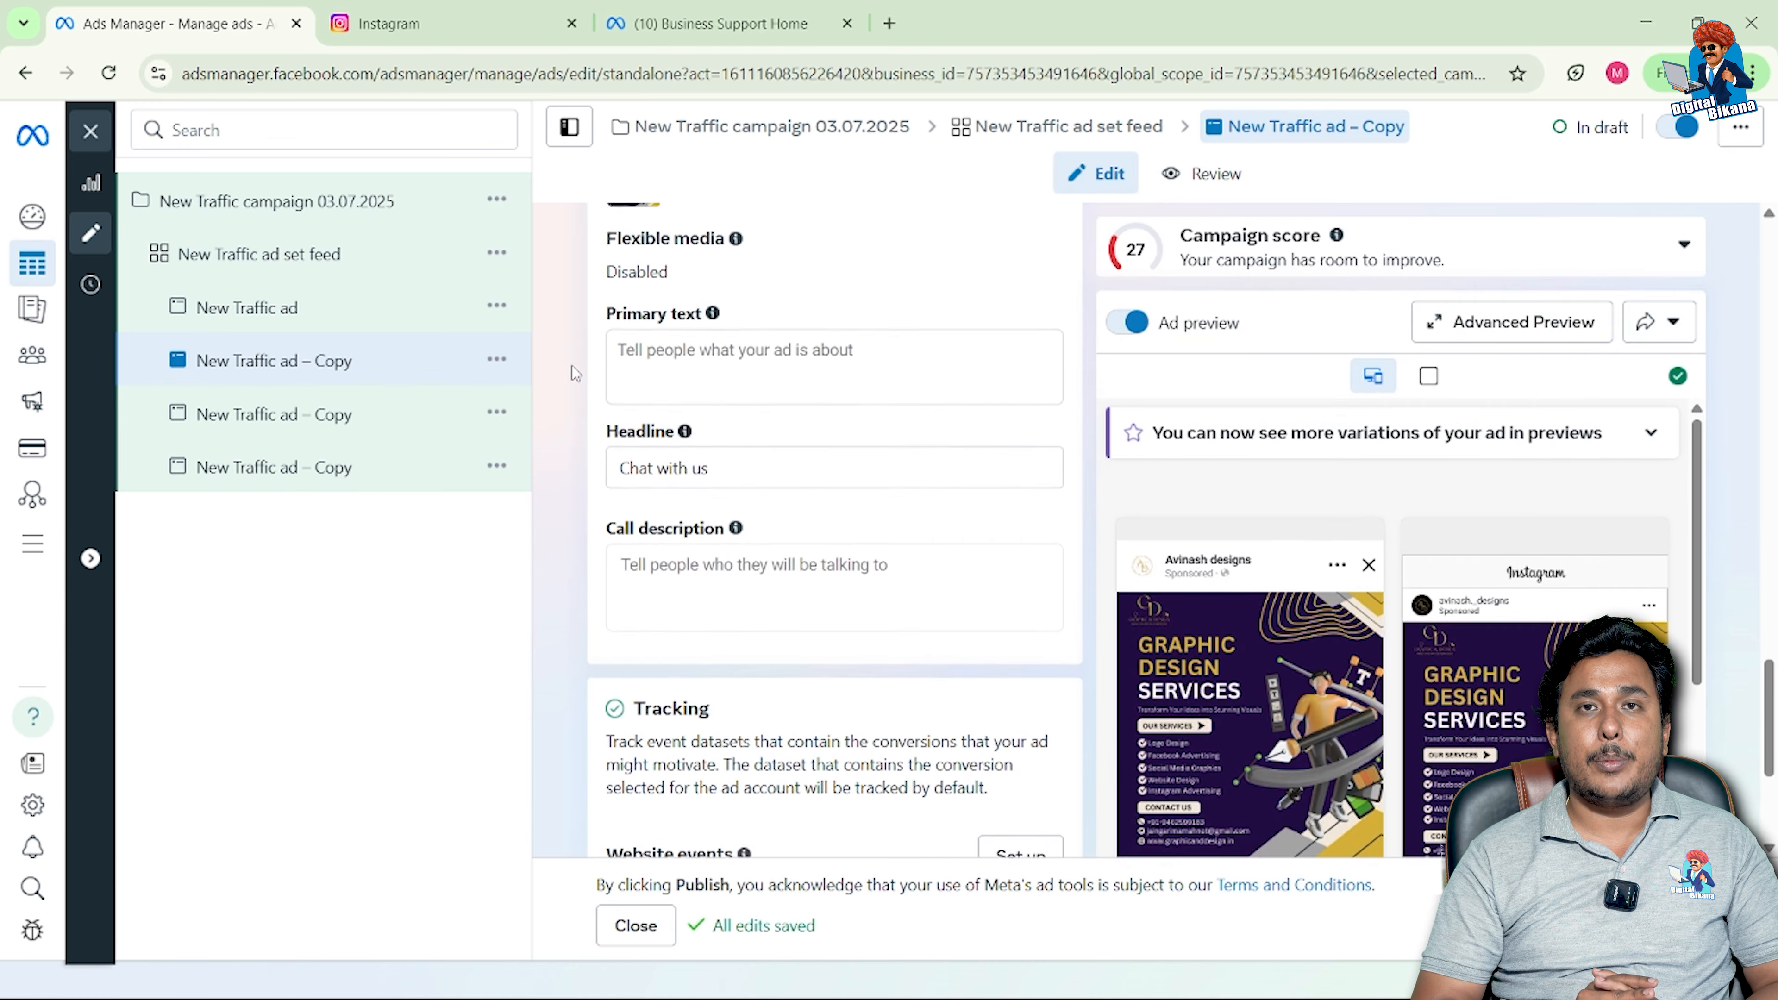
scroll(573, 366, "up", 6)
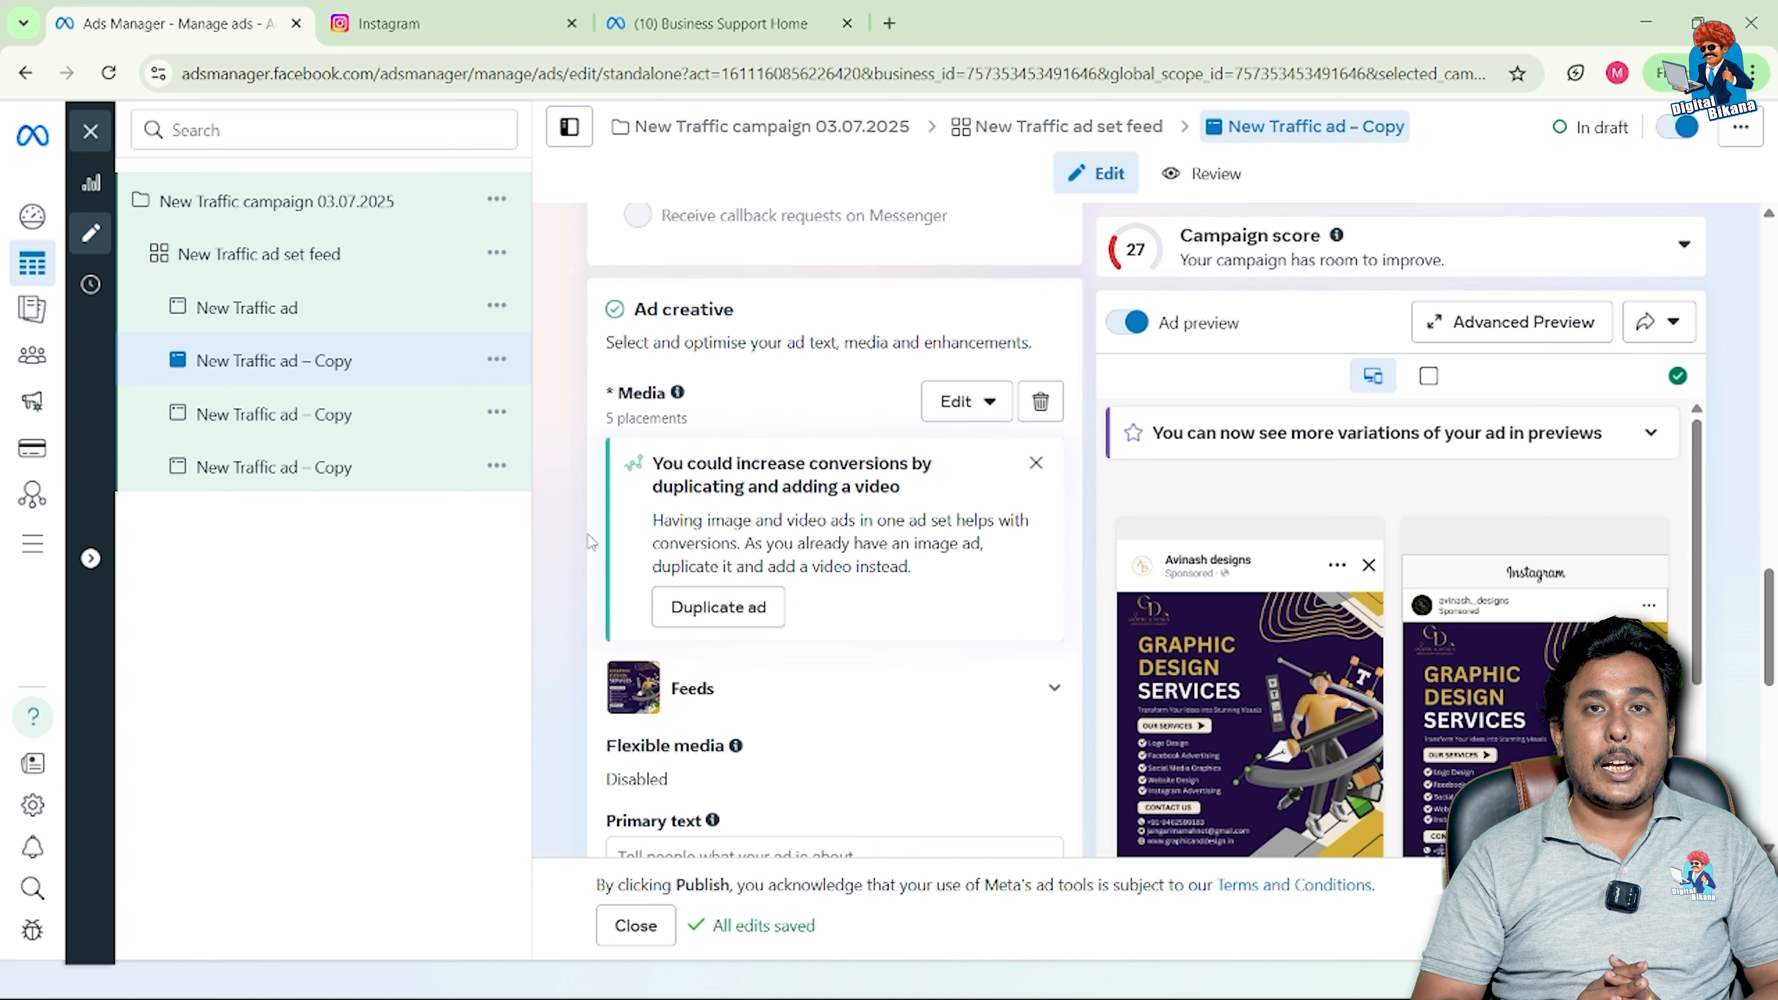
scroll(572, 520, "down", 2)
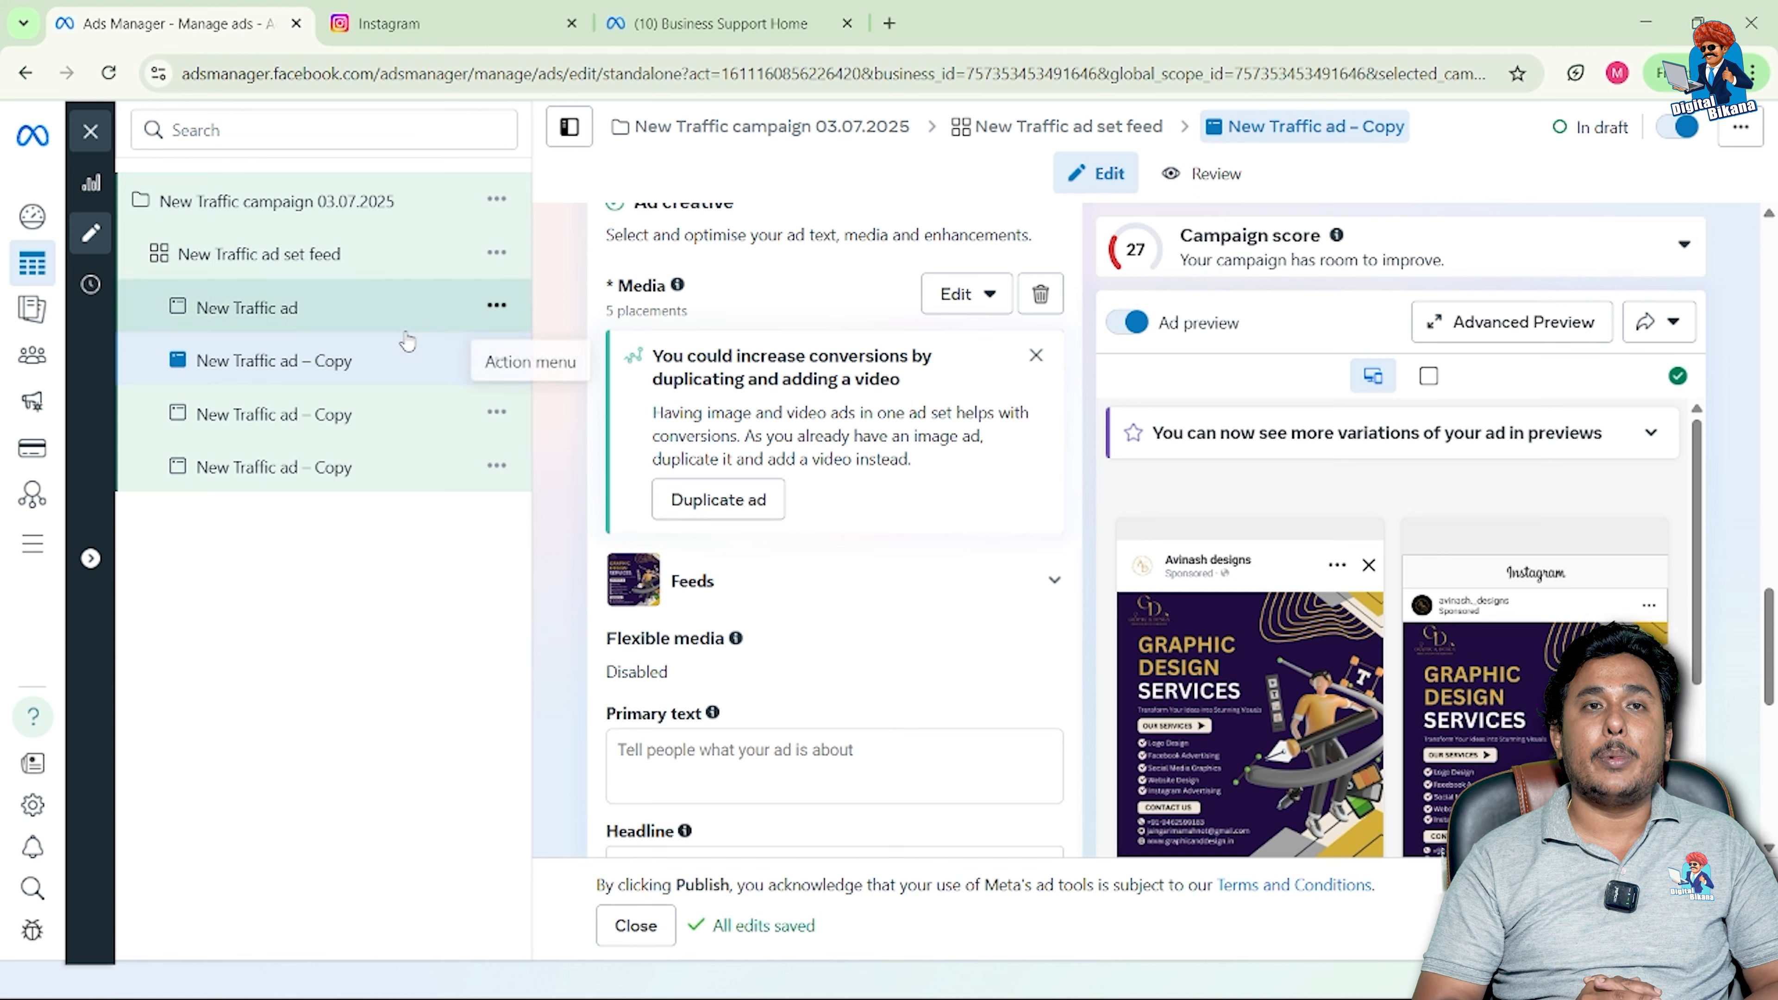
Step: Bring up the ad set's Duplicate options twice, closing them each time without duplicating
left_click(505, 262)
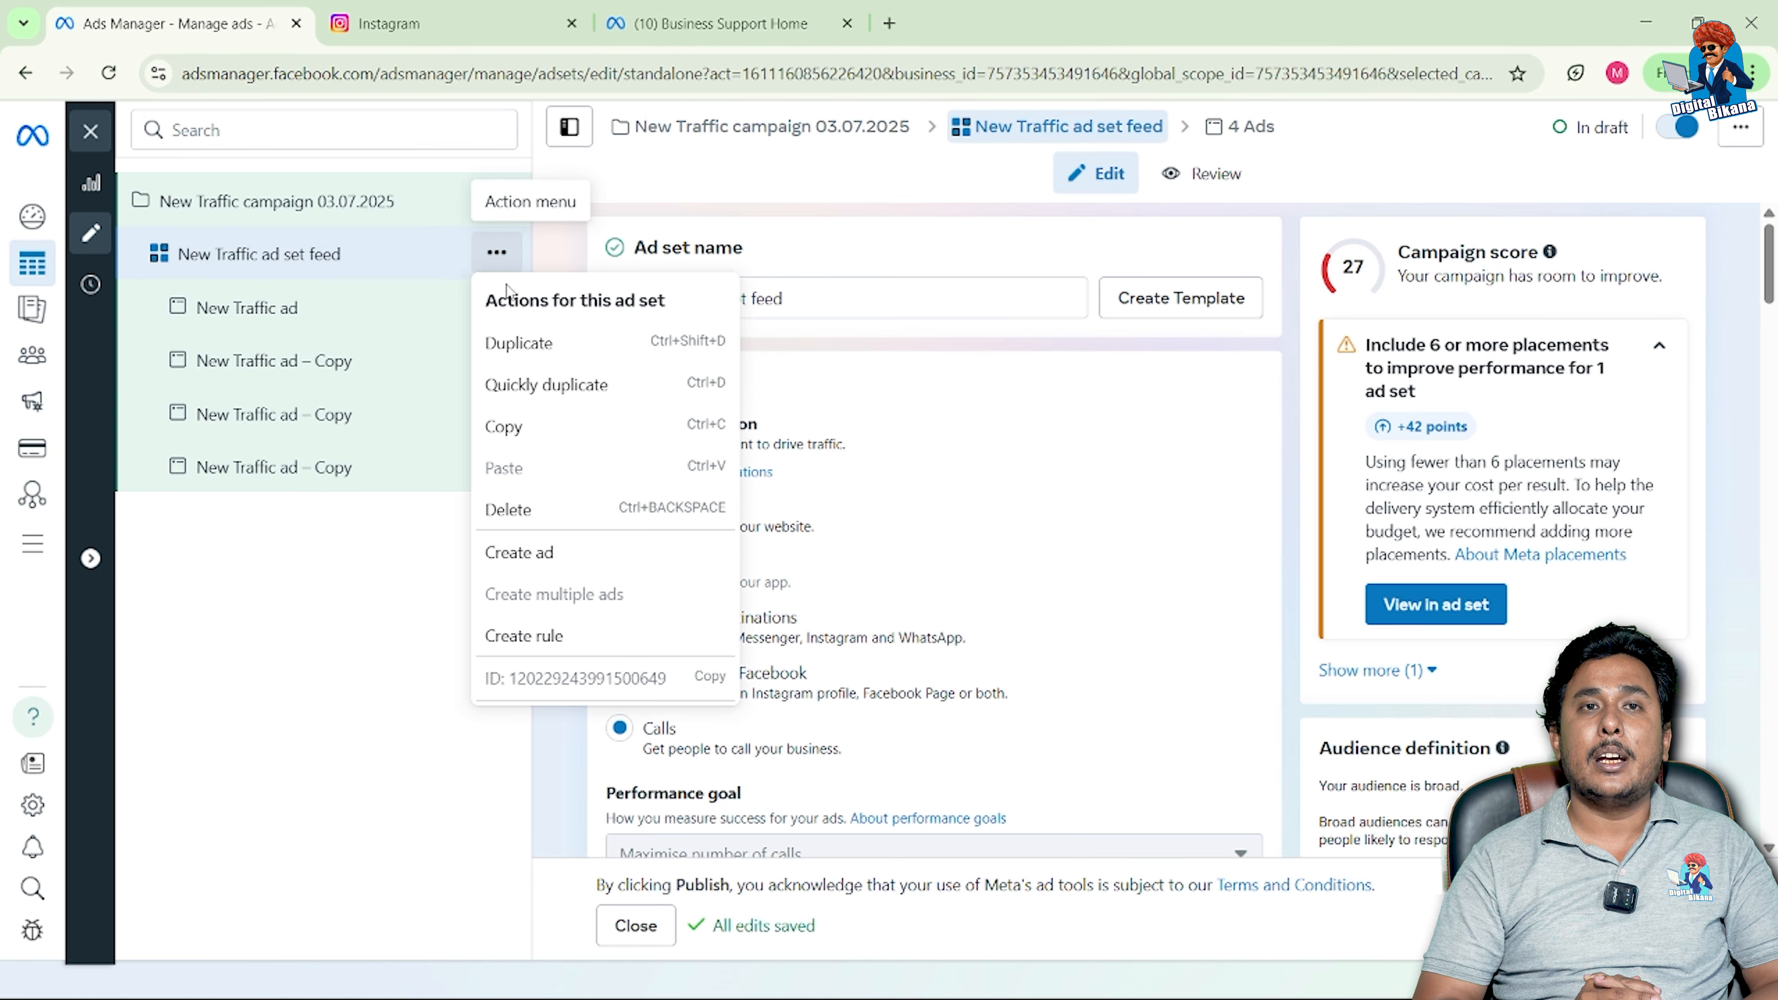
left_click(526, 362)
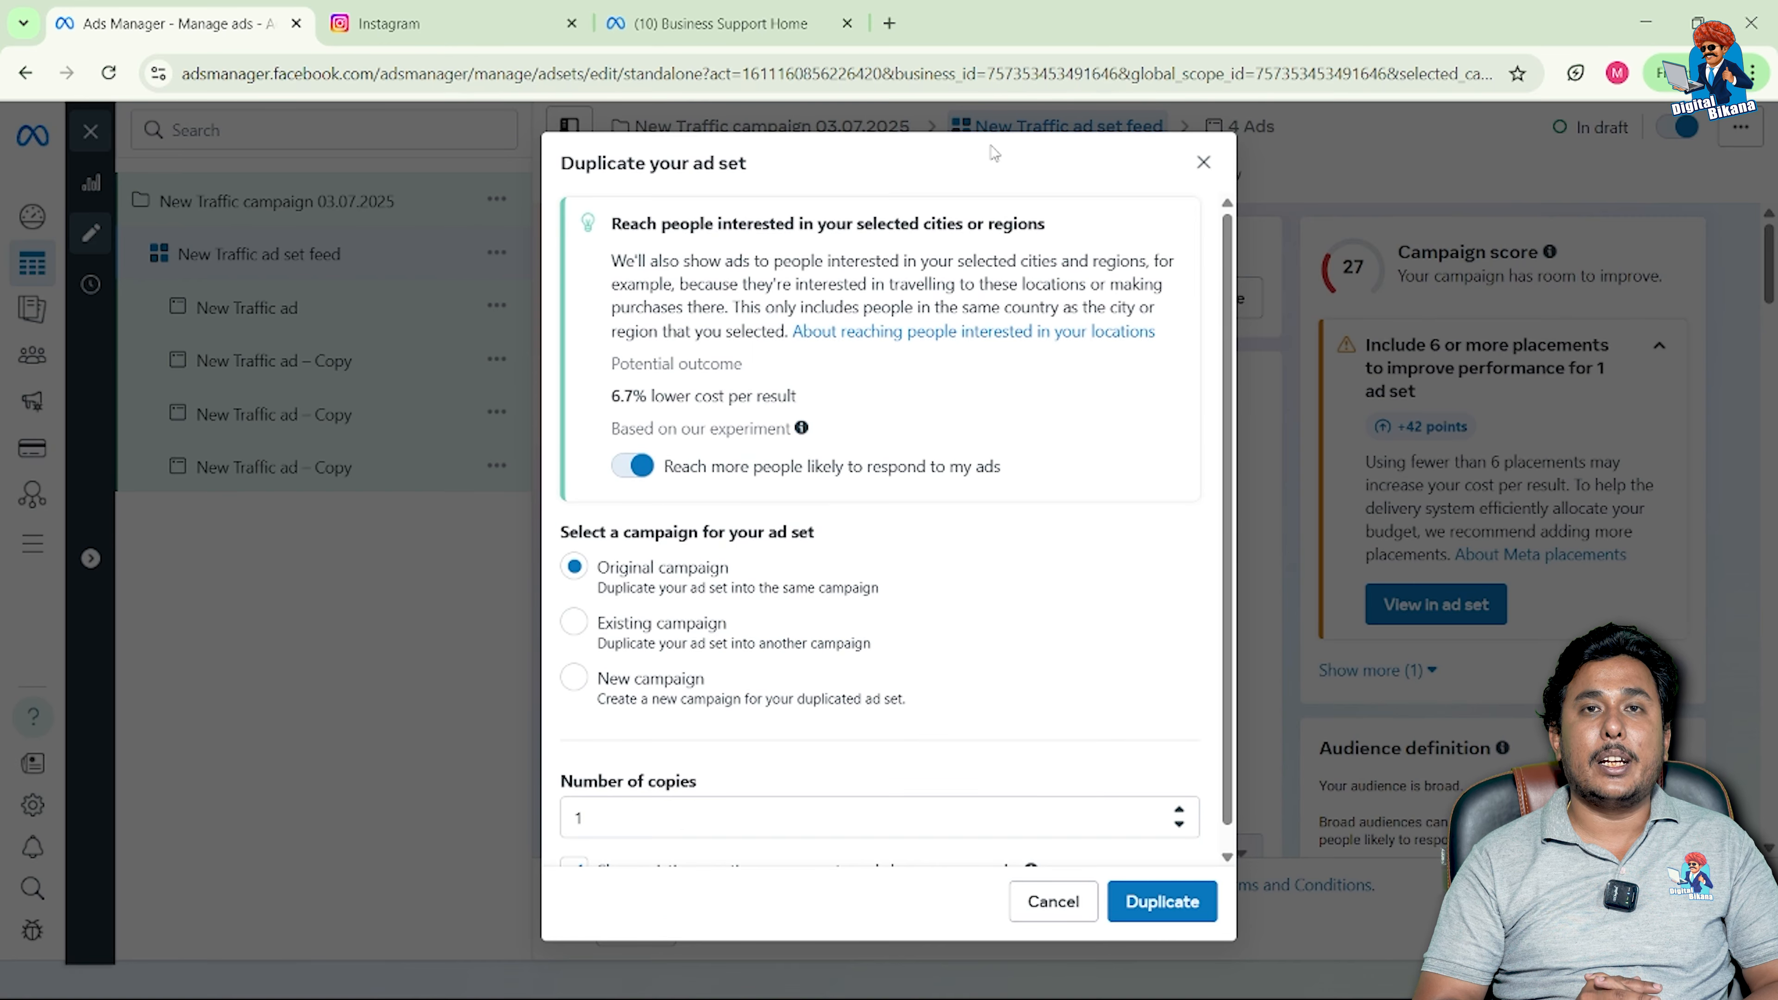
left_click(1203, 165)
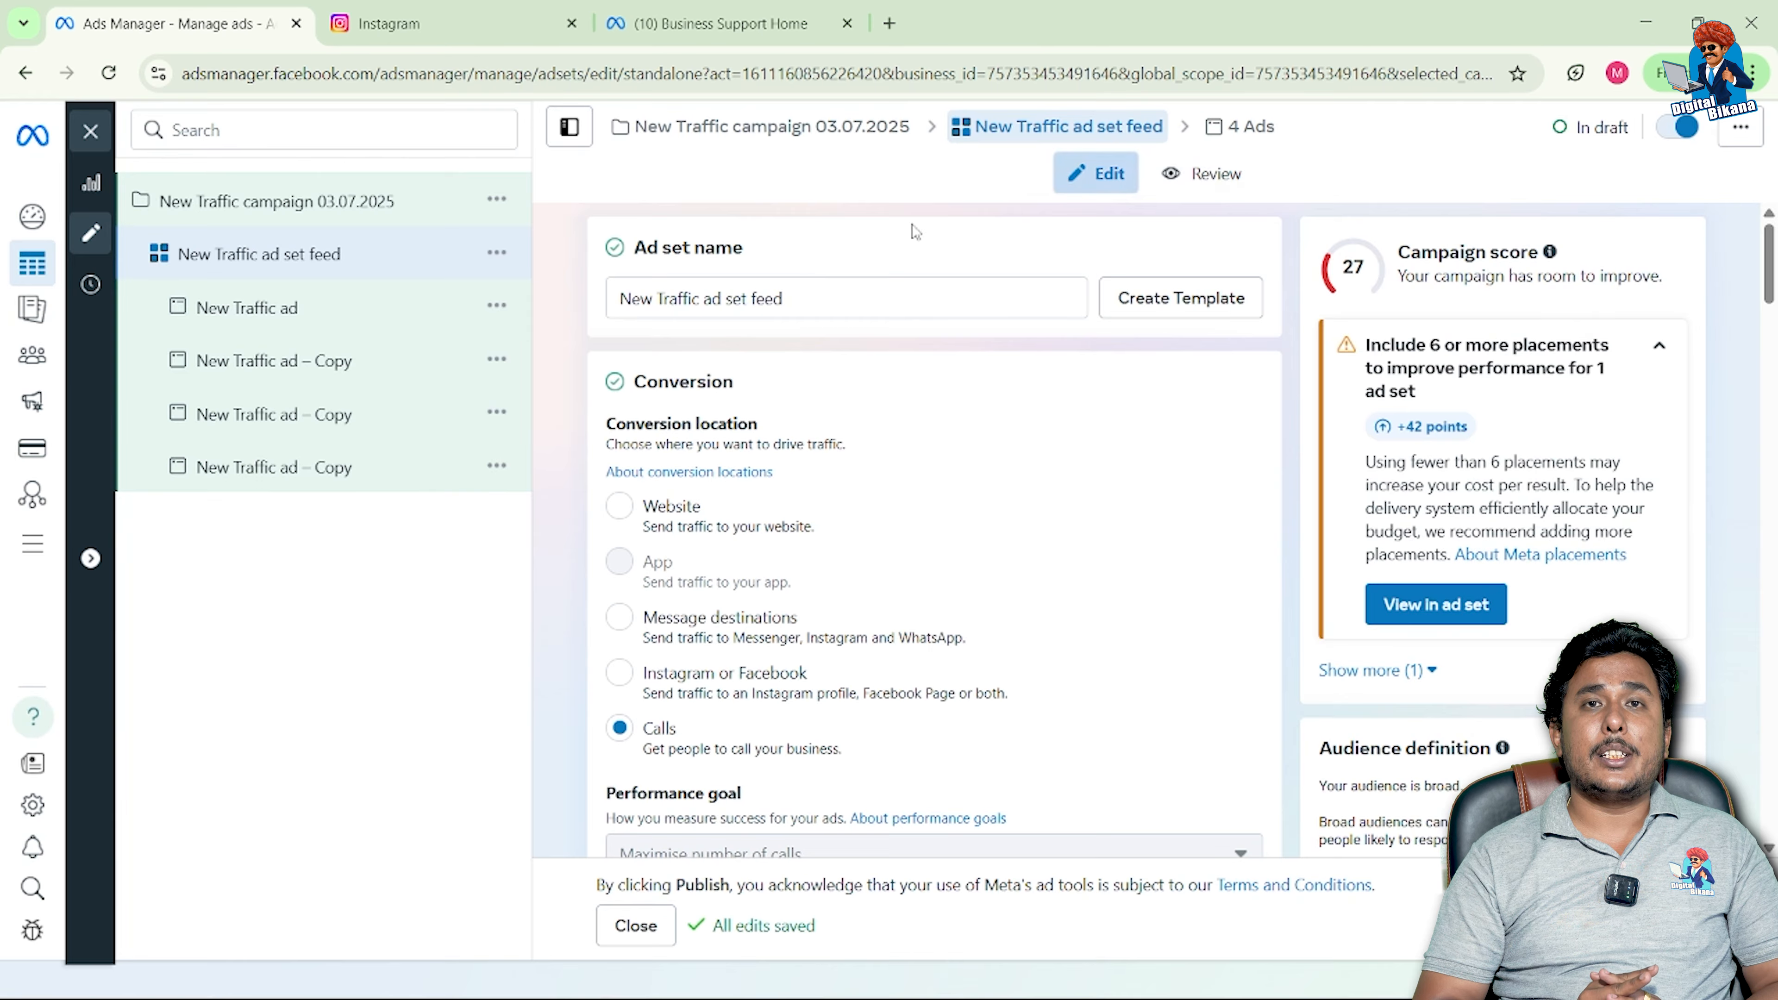
left_click(497, 257)
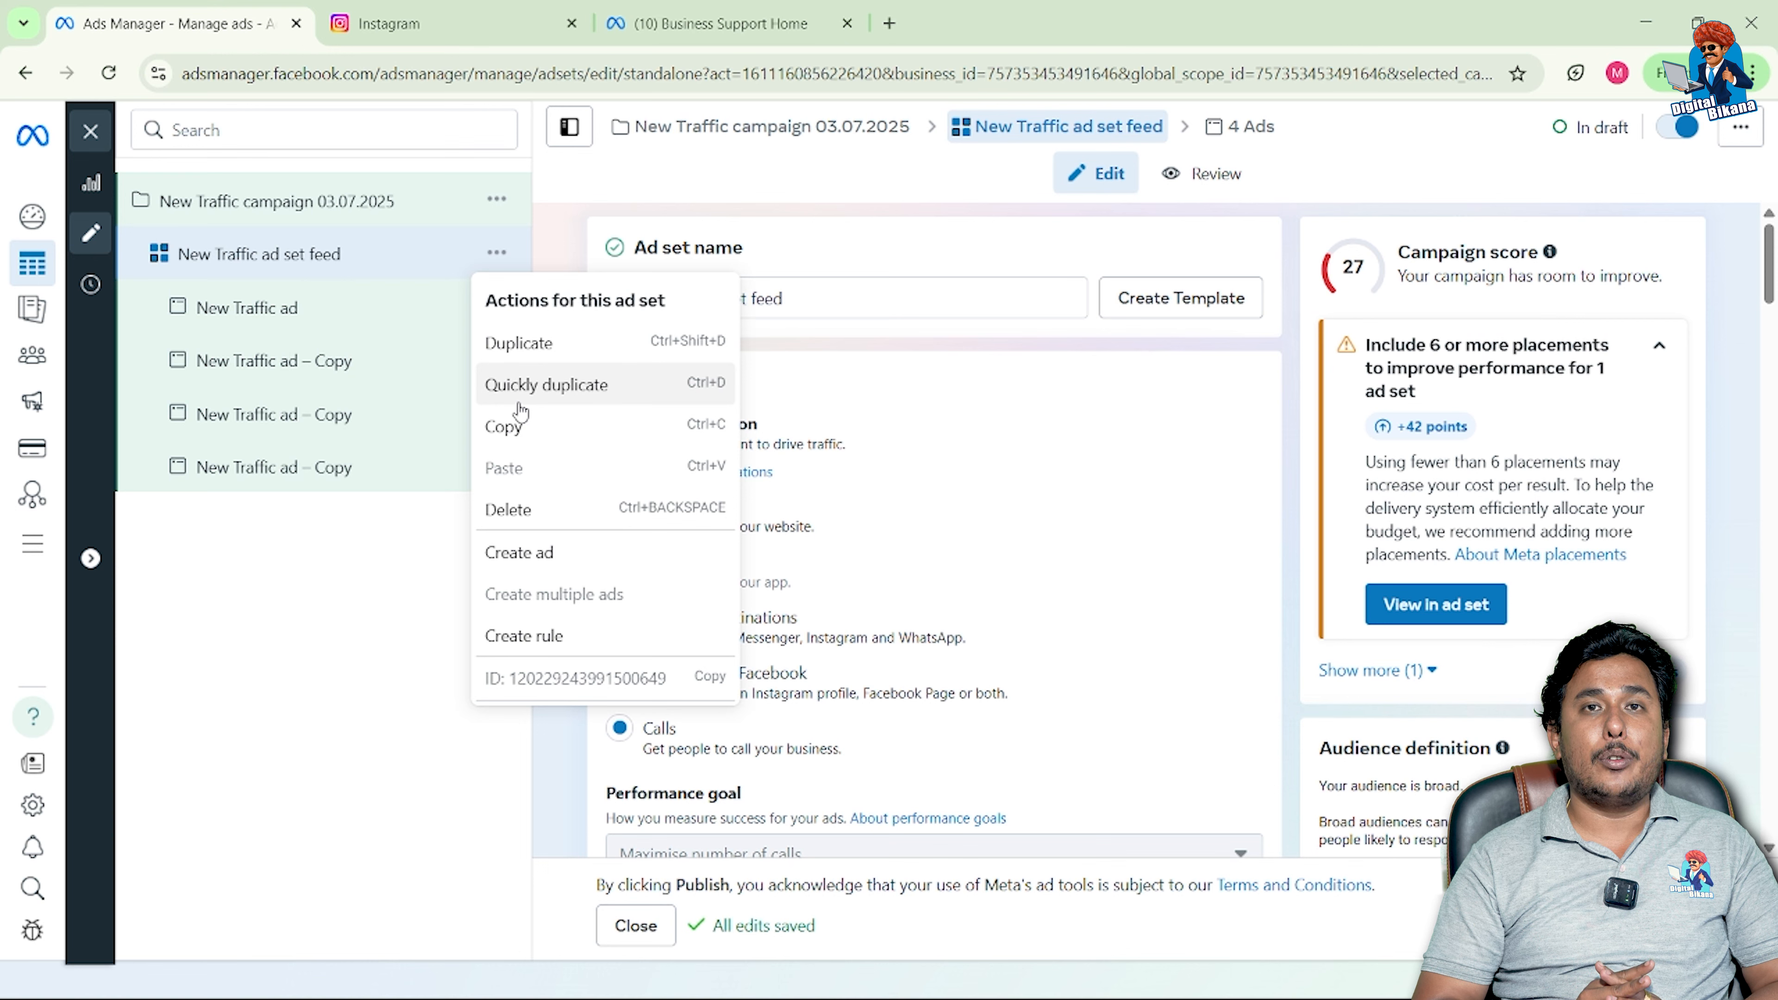
left_click(532, 354)
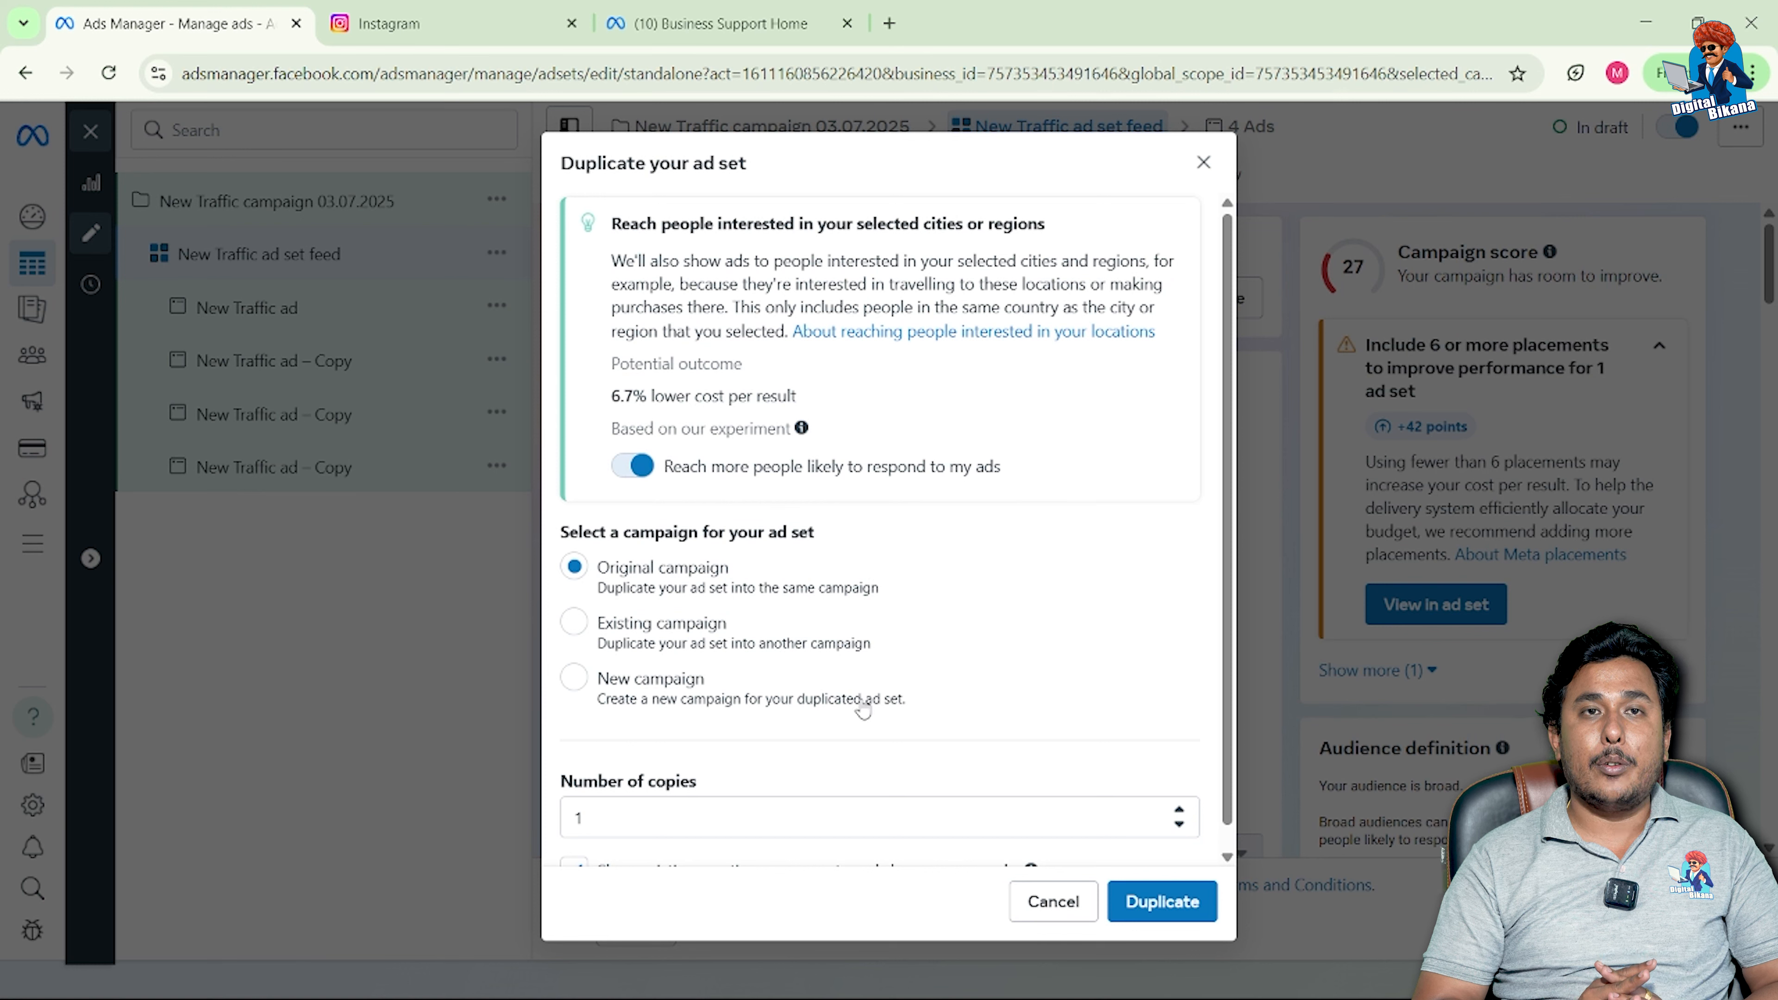
left_click(1204, 162)
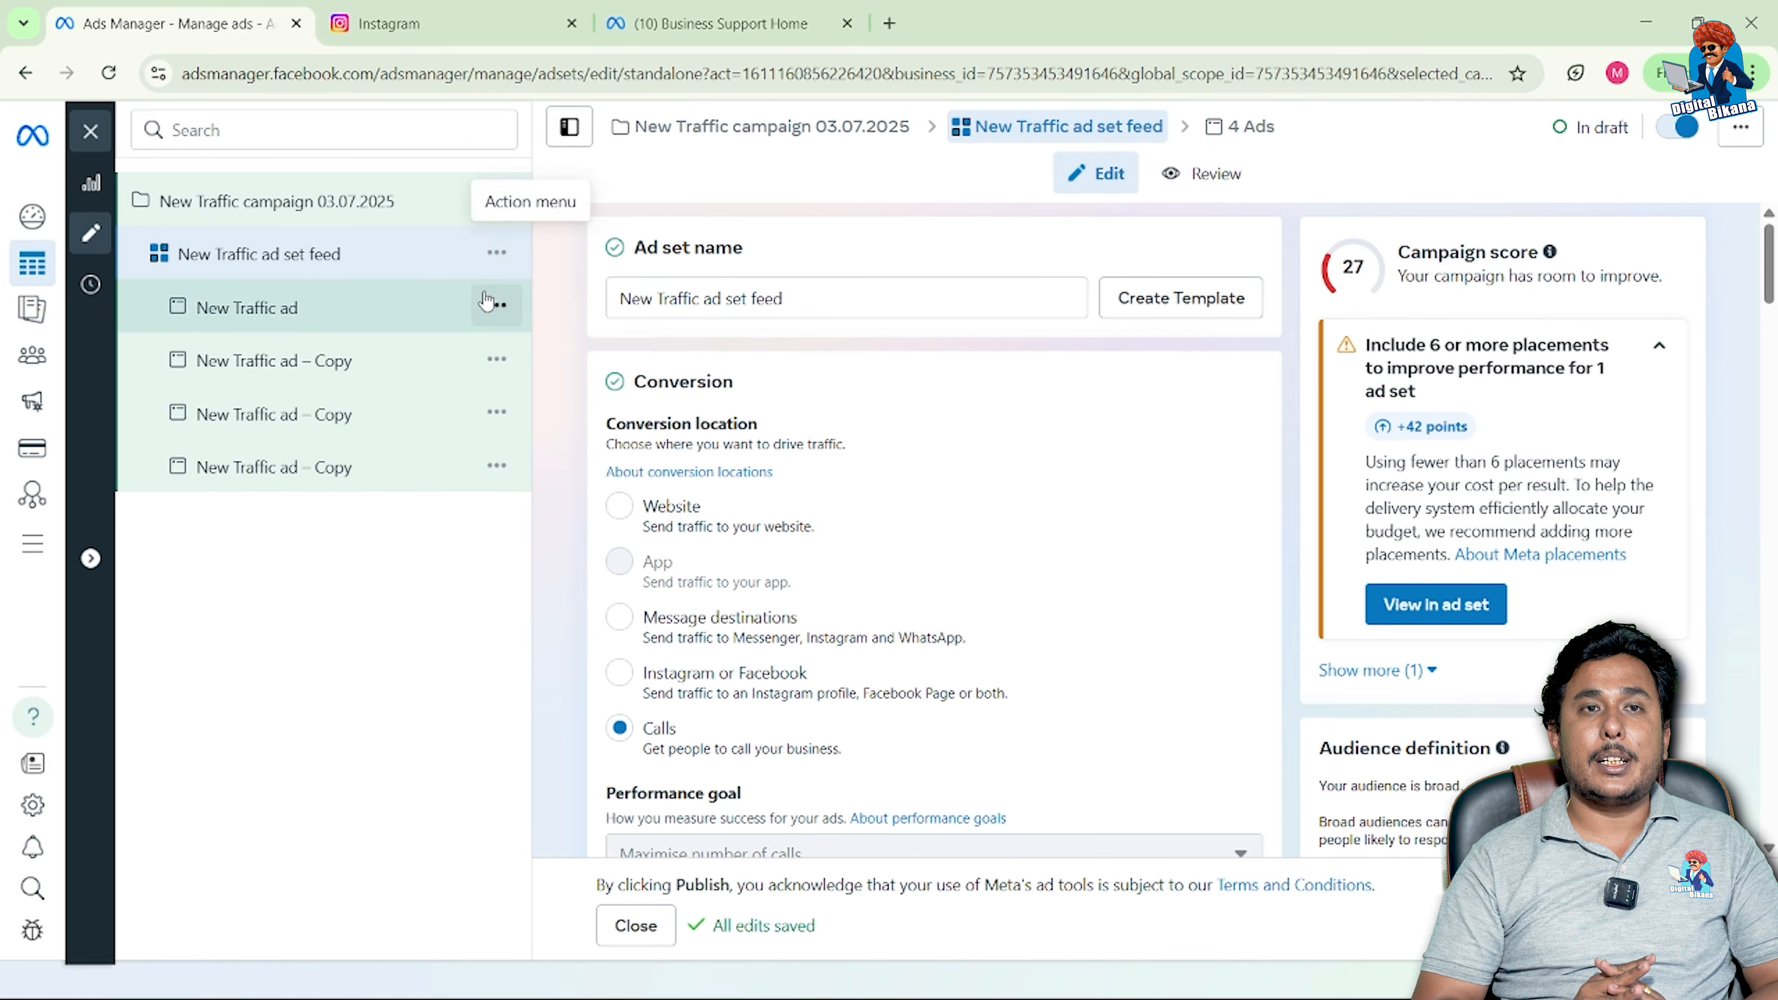
Step: Quickly duplicate the New Traffic ad set feed, then dismiss the low-battery popup
left_click(497, 252)
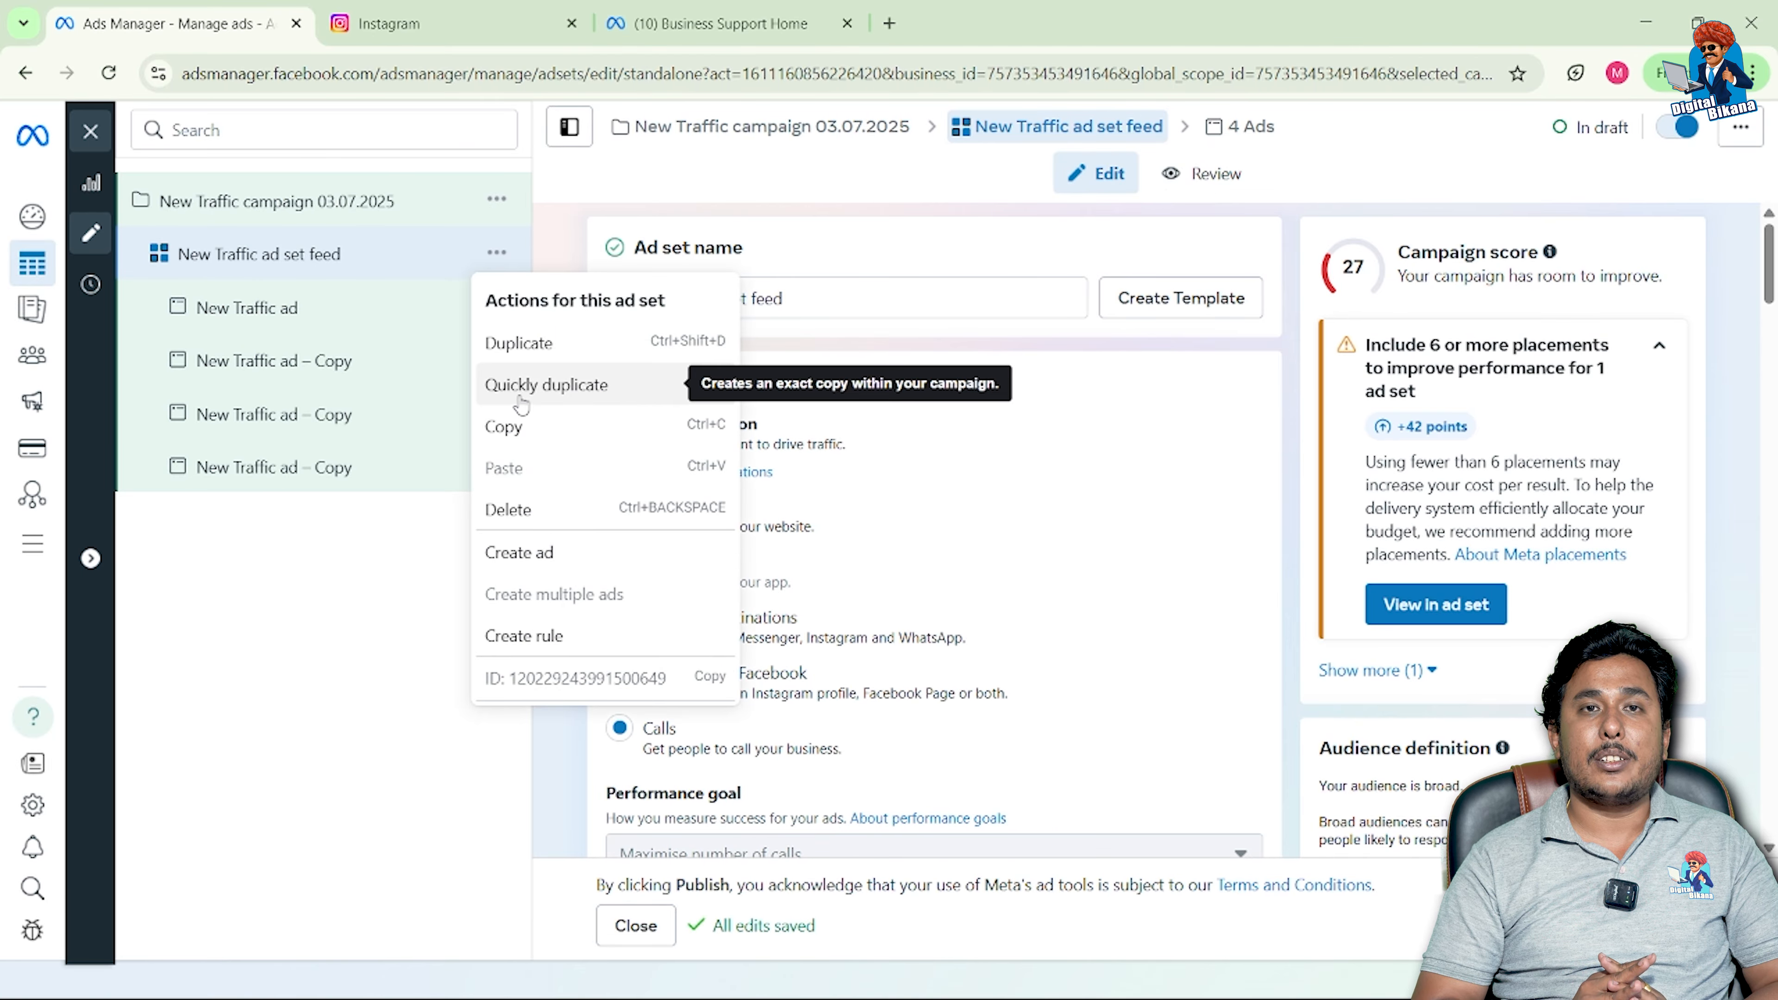
left_click(546, 384)
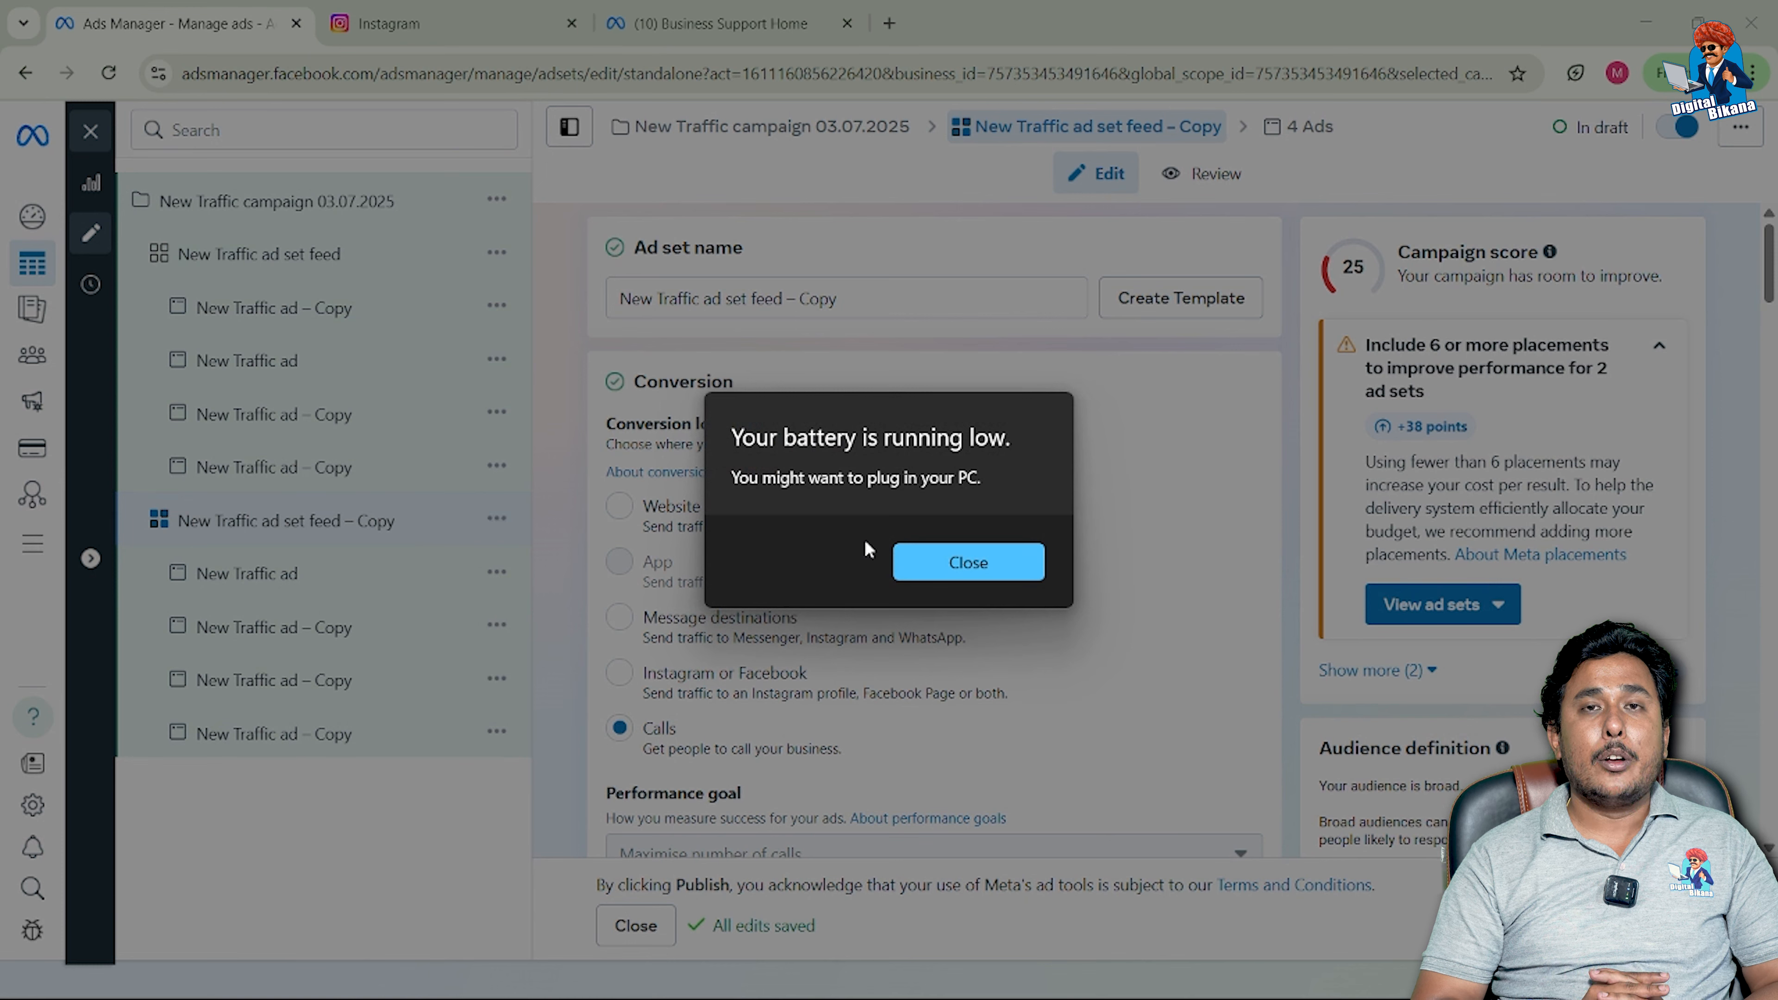
left_click(927, 557)
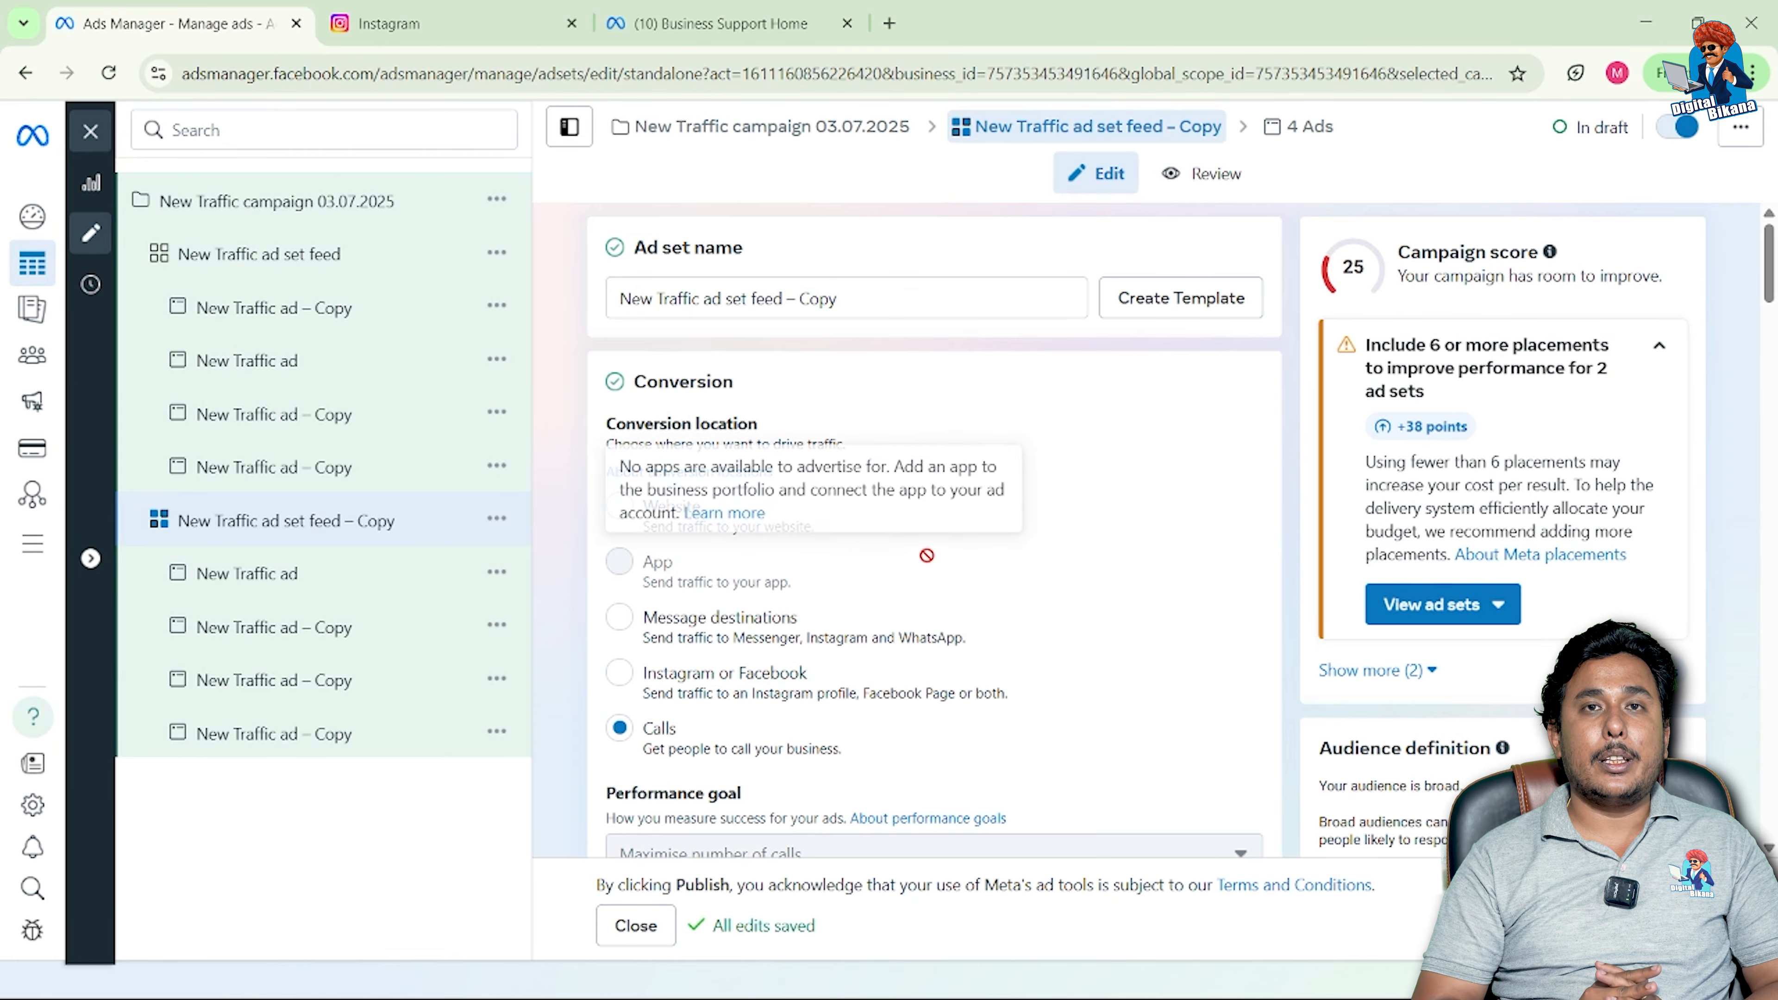